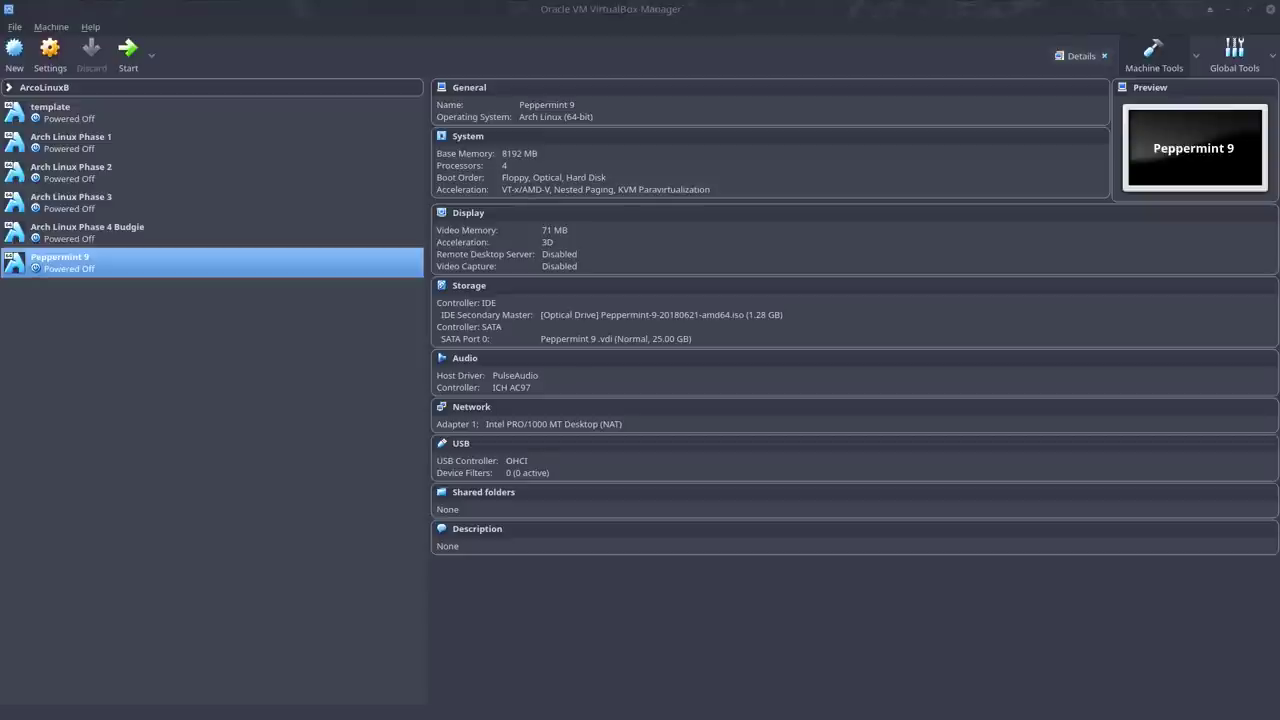
Move the Firefox downloads library aside, start the Peppermint 9 VM and maximise its window.
drag(5, 194, 490, 210)
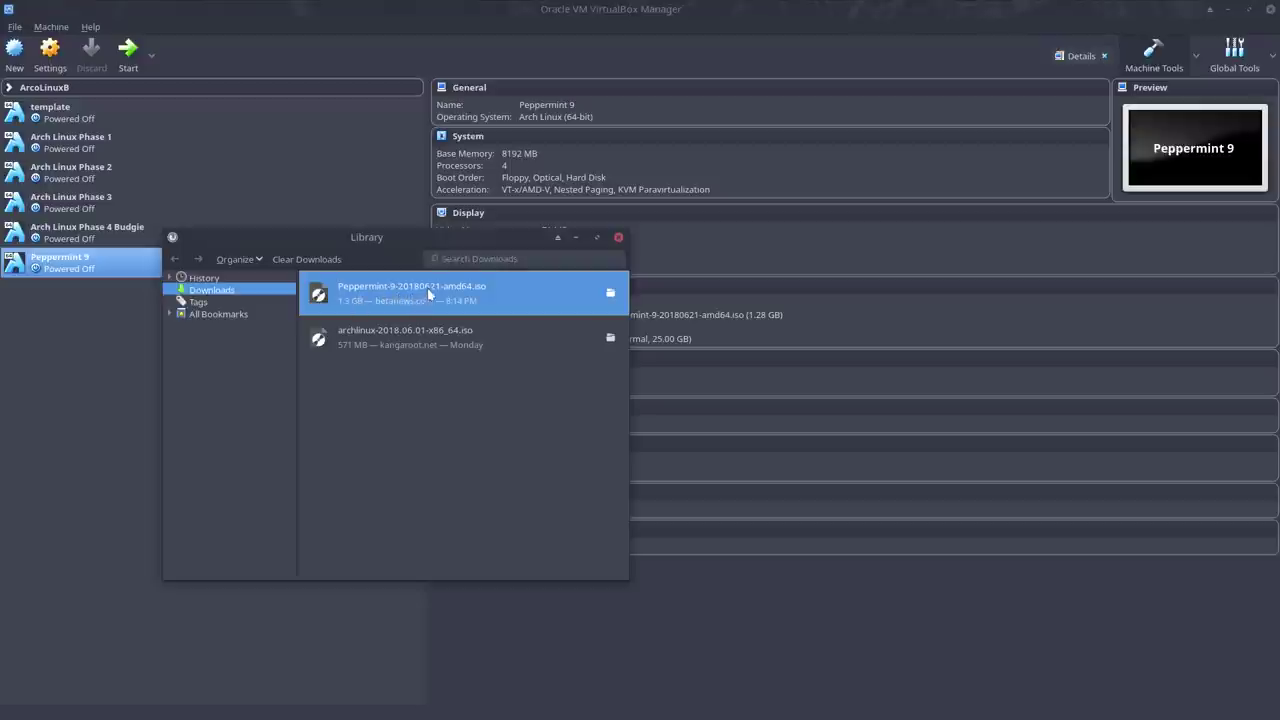
drag(447, 252, 0, 252)
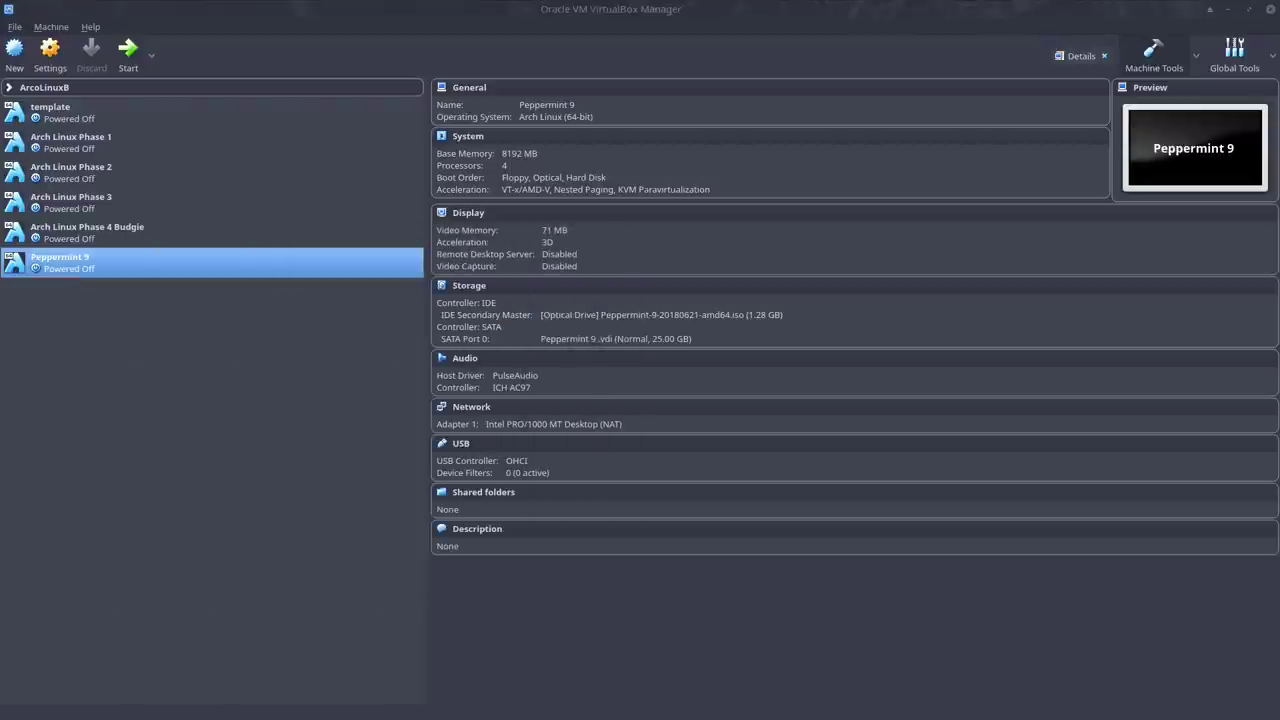
click(120, 55)
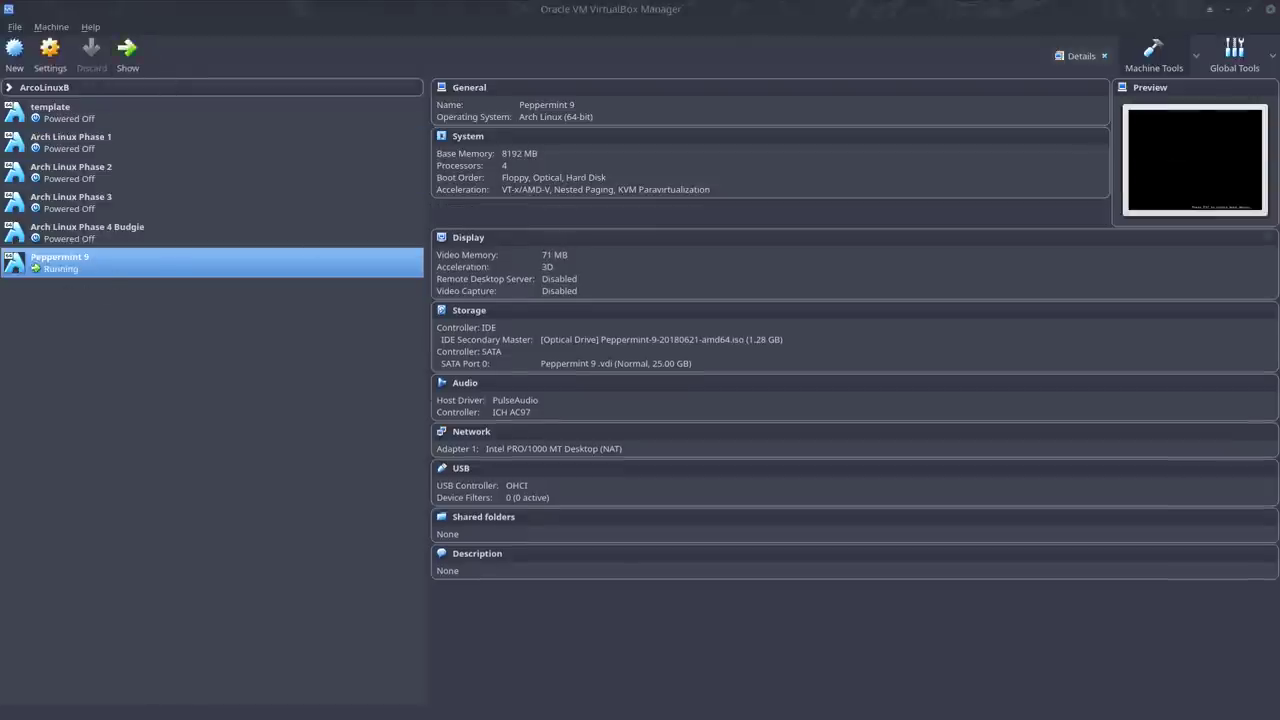
double_click(1058, 98)
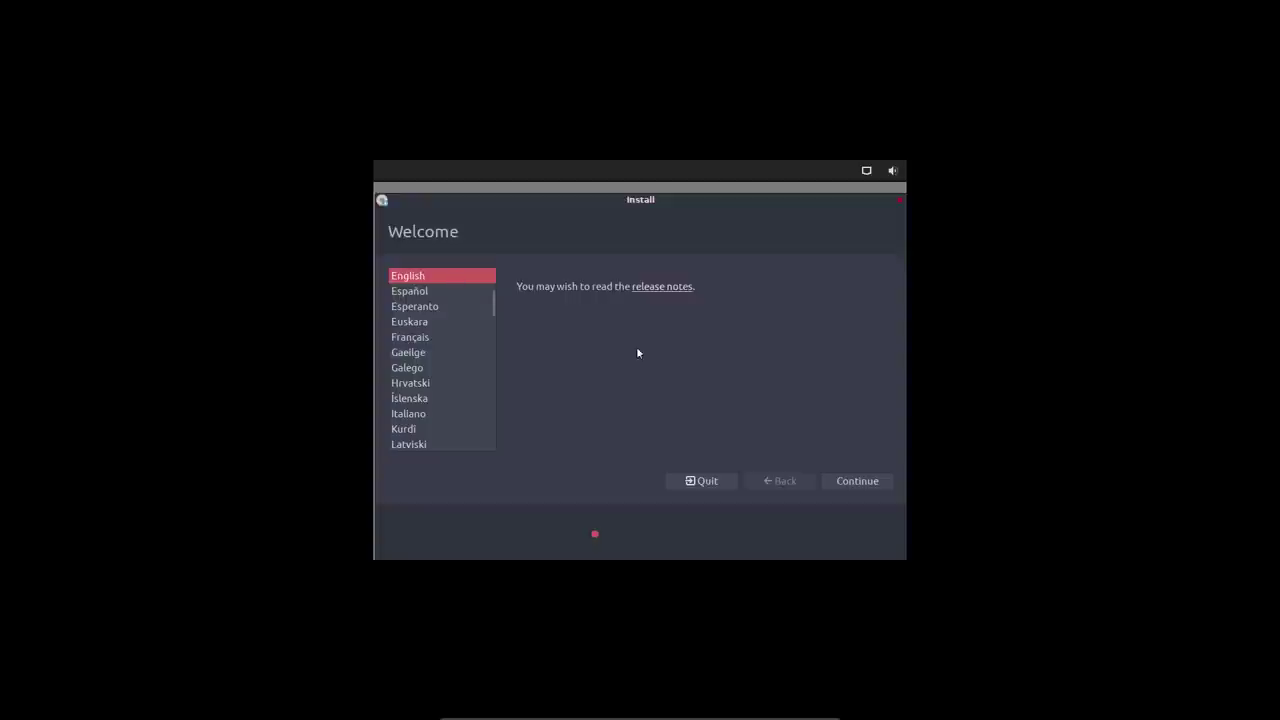
Keep English on the Welcome screen and choose the Belgian keyboard layout.
click(849, 478)
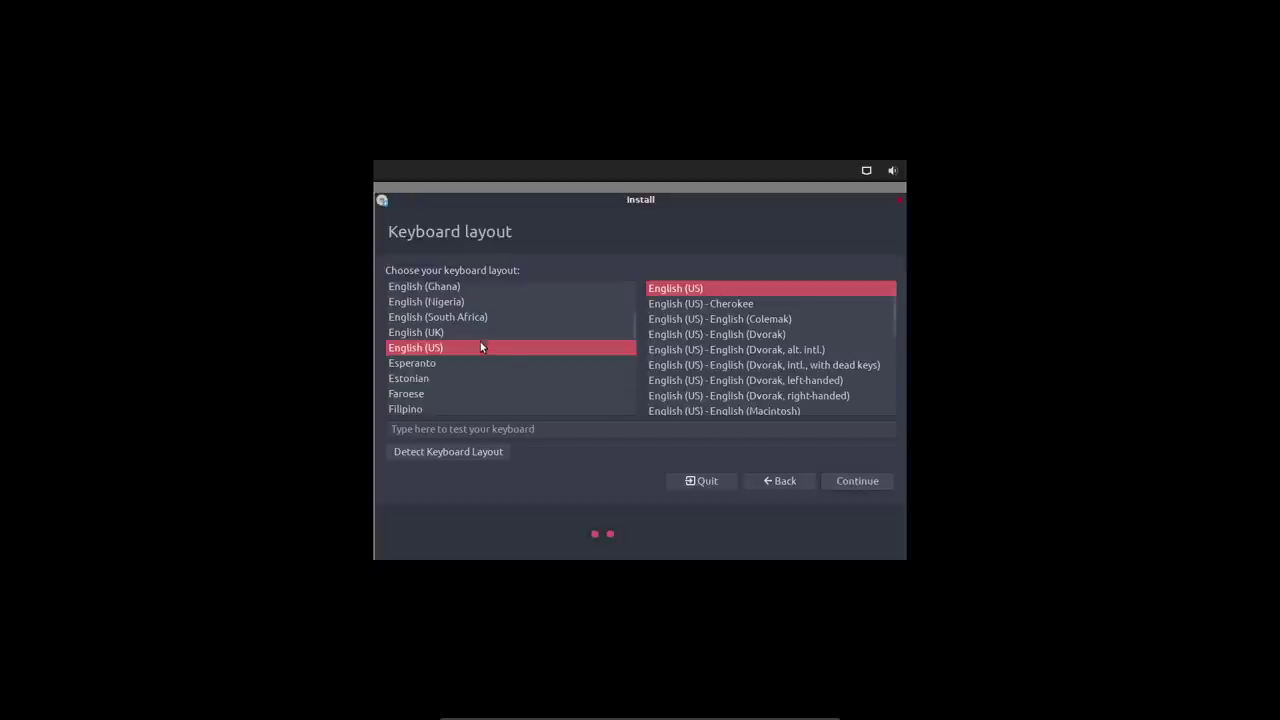
scroll(480, 345, up, 10)
scroll(480, 345, down, 1)
scroll(480, 343, down, 2)
click(410, 376)
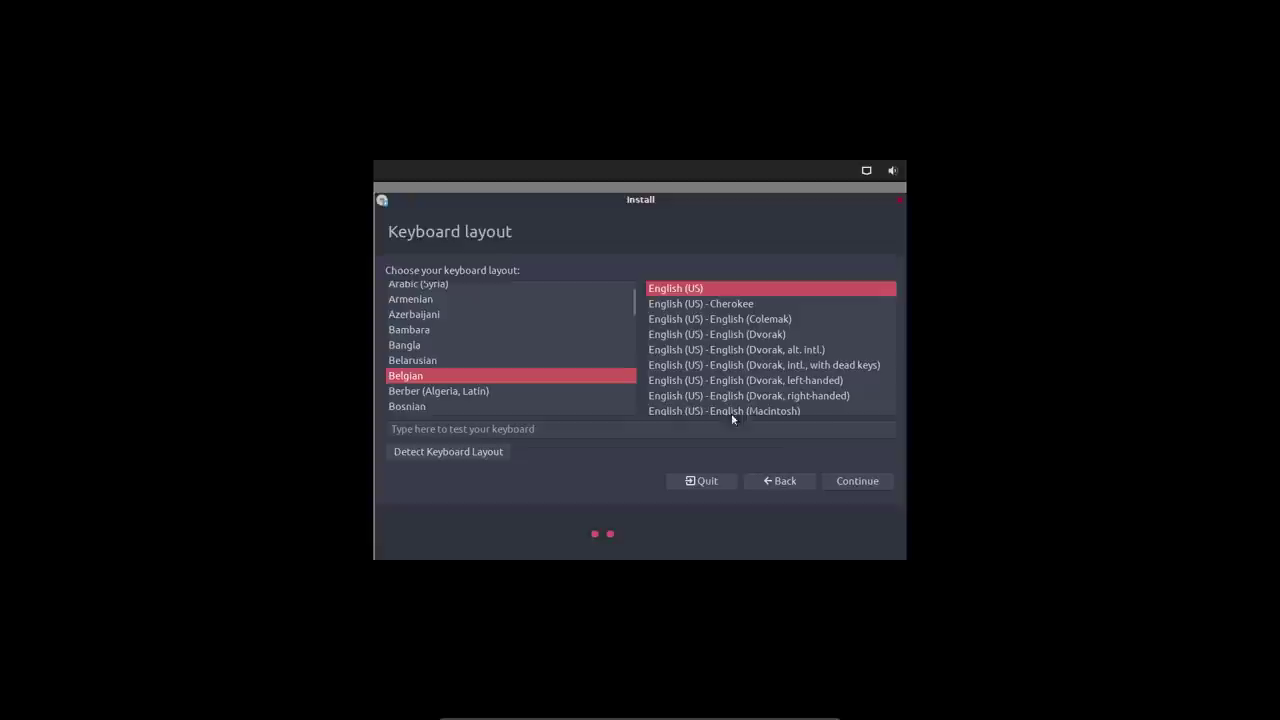
click(860, 483)
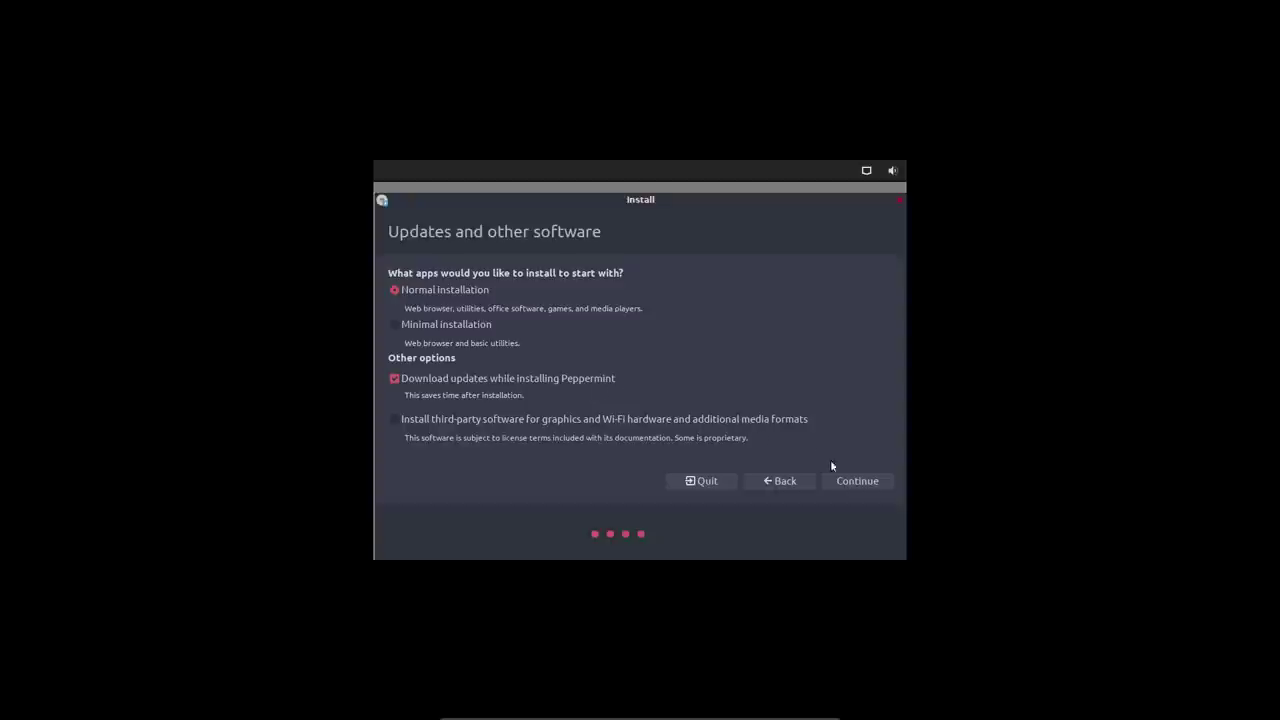
Keep the normal installation, erase the disk, confirm the partition changes and accept Brussels as location.
click(855, 483)
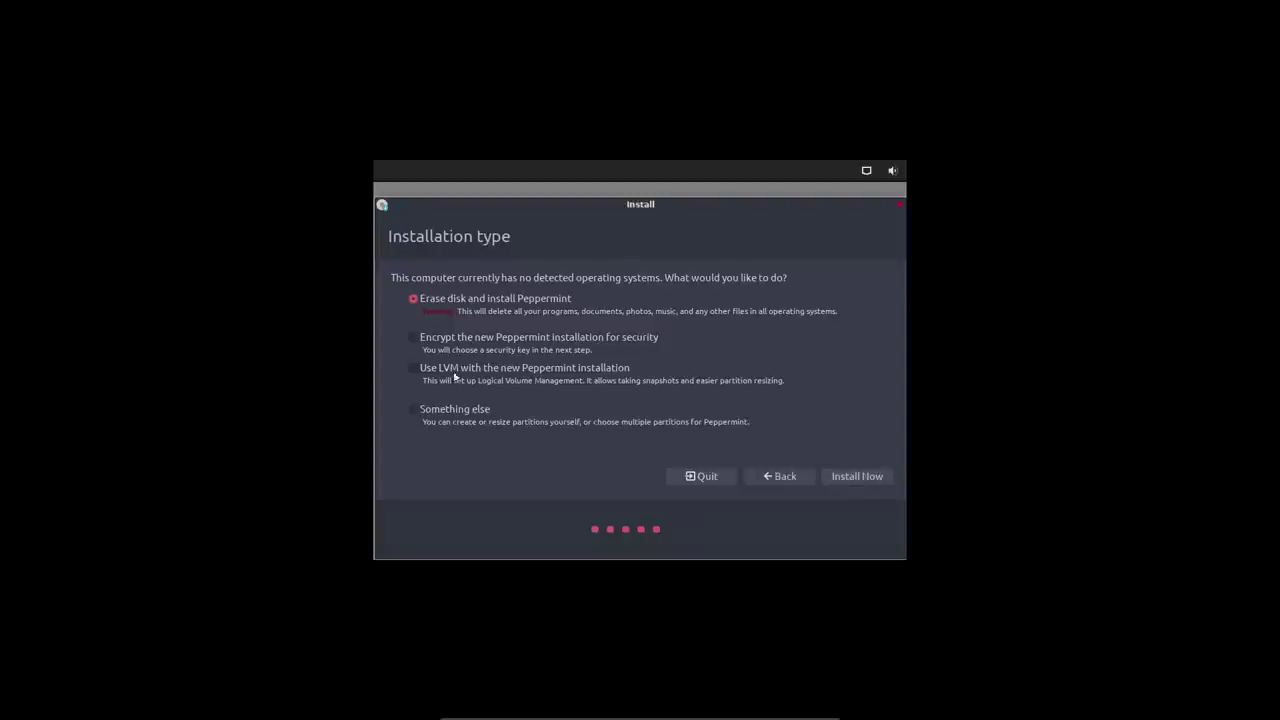
click(866, 482)
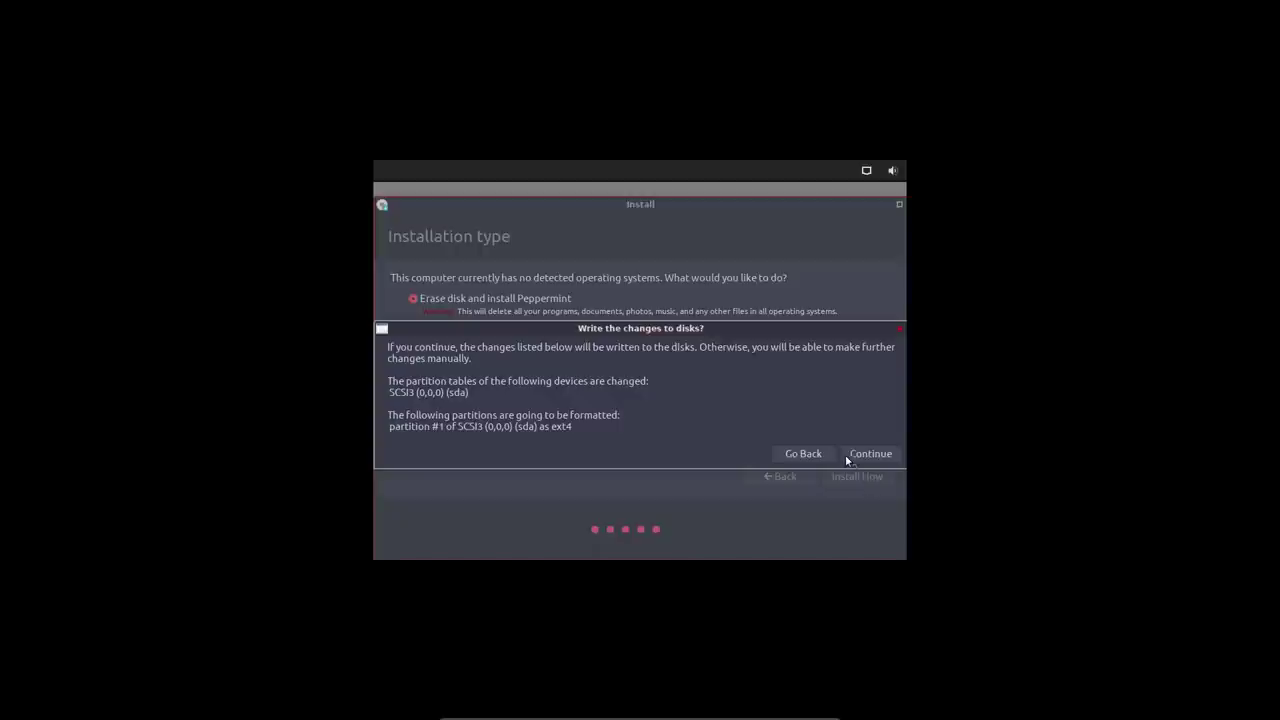
click(879, 452)
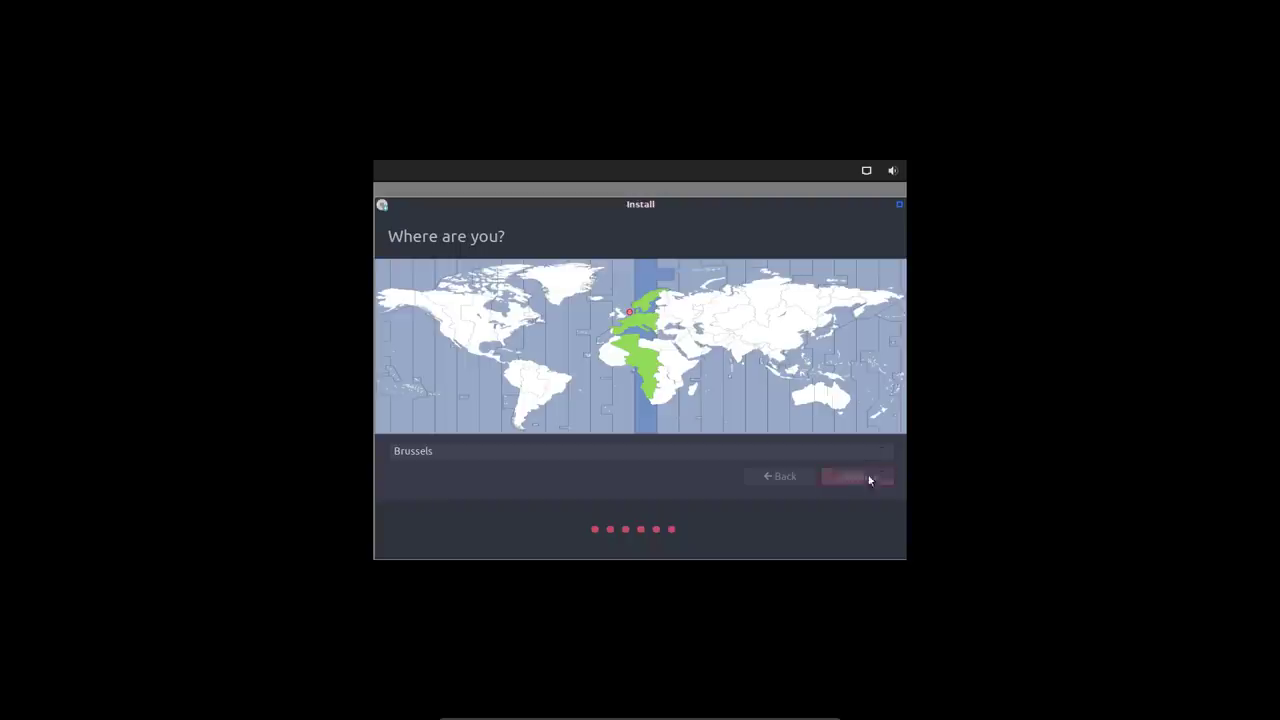
click(866, 477)
Fill in the user's name, the username and the account password.
key(Tab)
key(Tab)
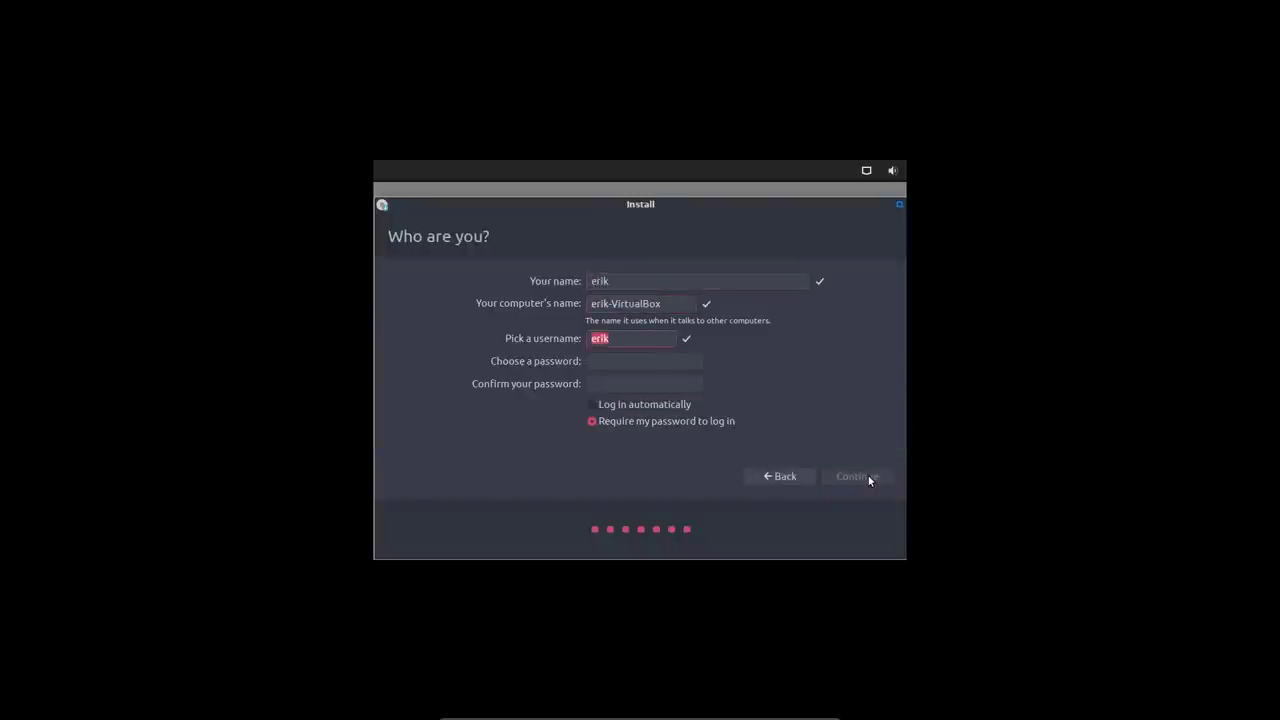
key(Tab)
key(Tab)
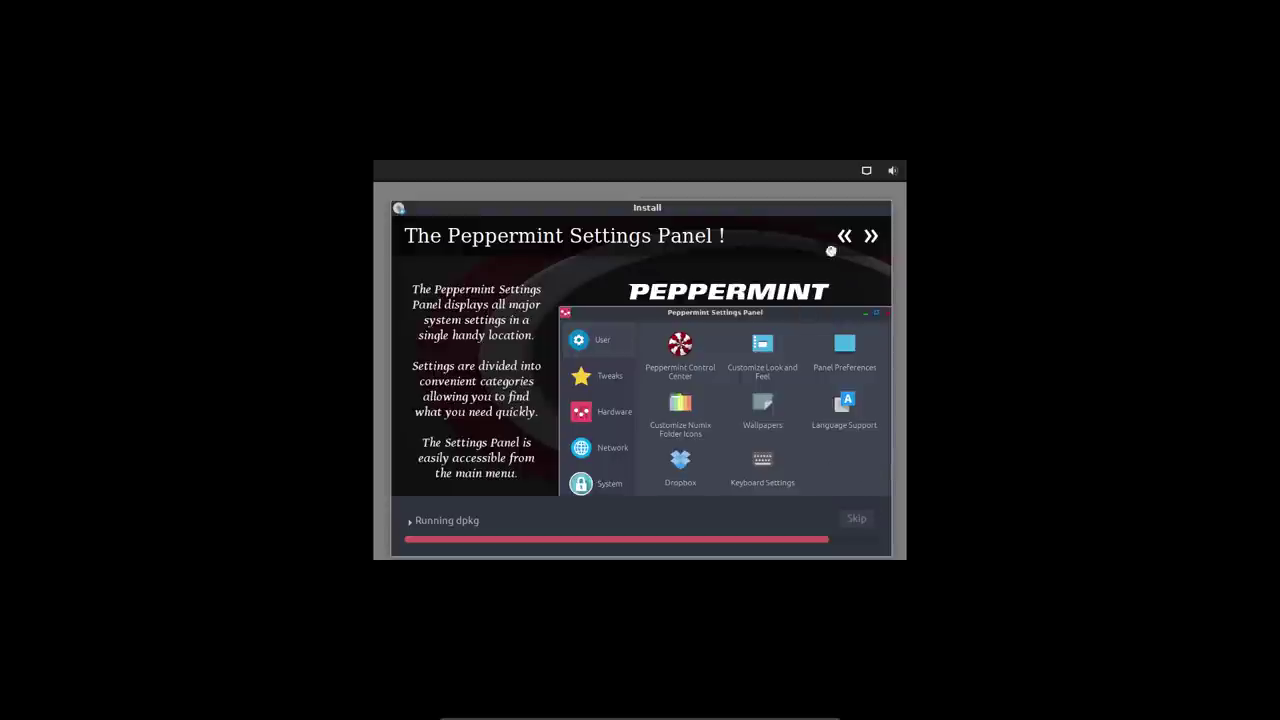
Advance the installer slideshow, then log in with the account password after the restart.
click(866, 236)
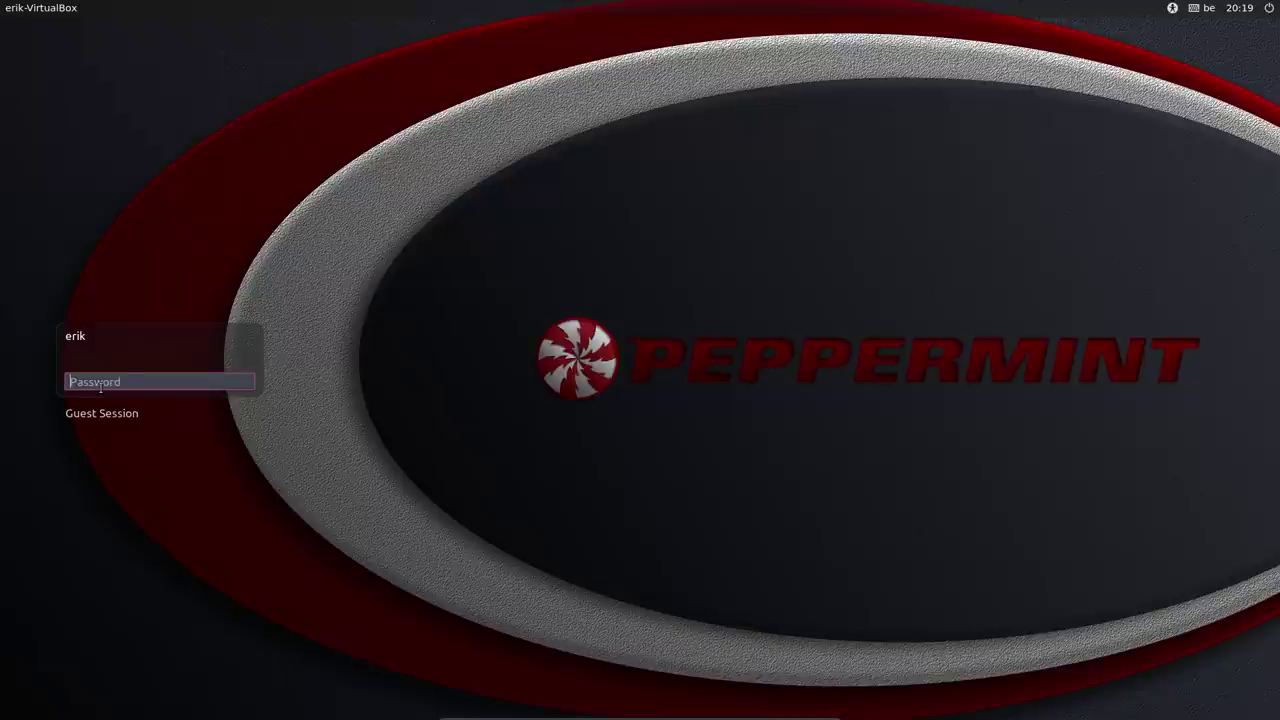
text(**)
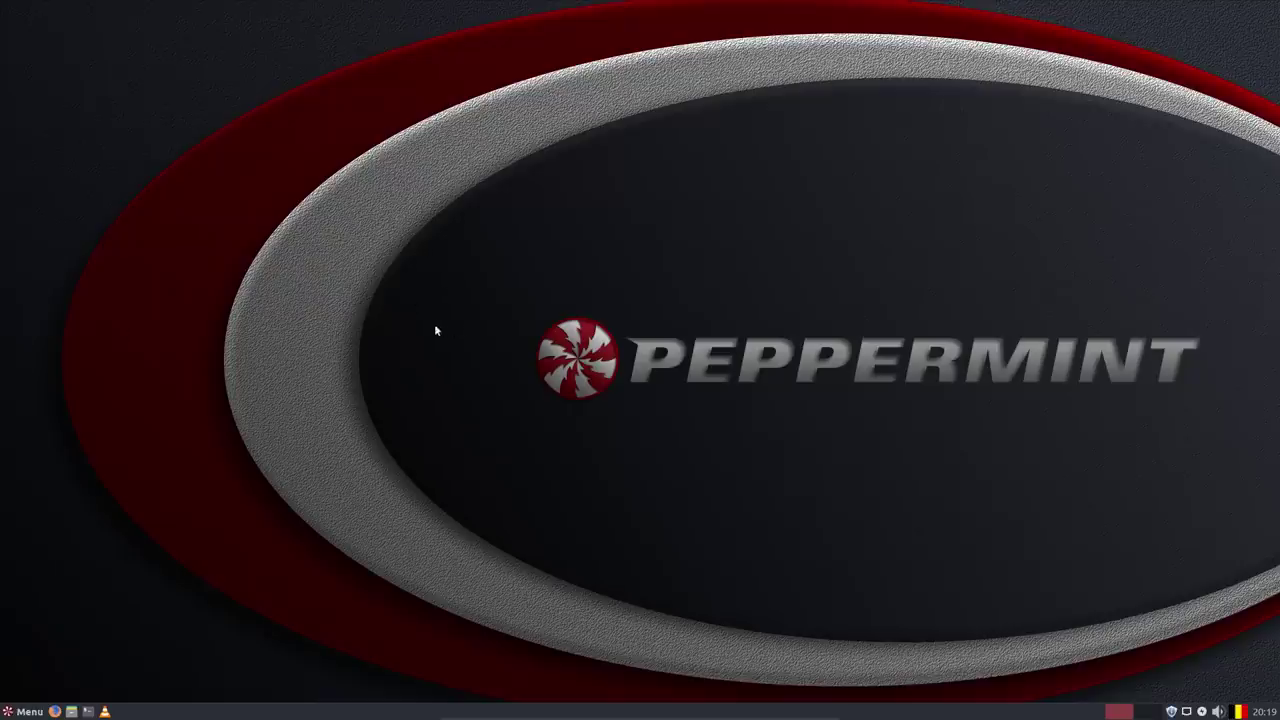
Explore the application menu and its options, searching for 'info' before clearing the search.
click(28, 711)
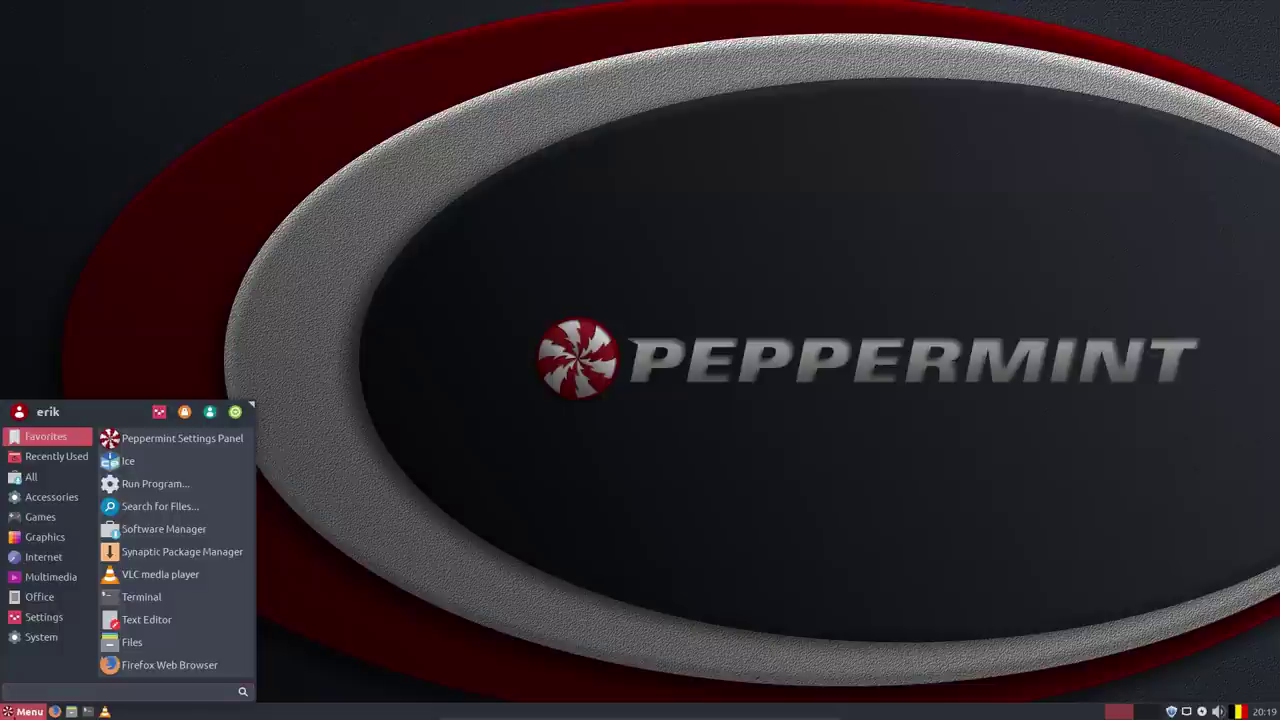
click(22, 712)
right_click(28, 711)
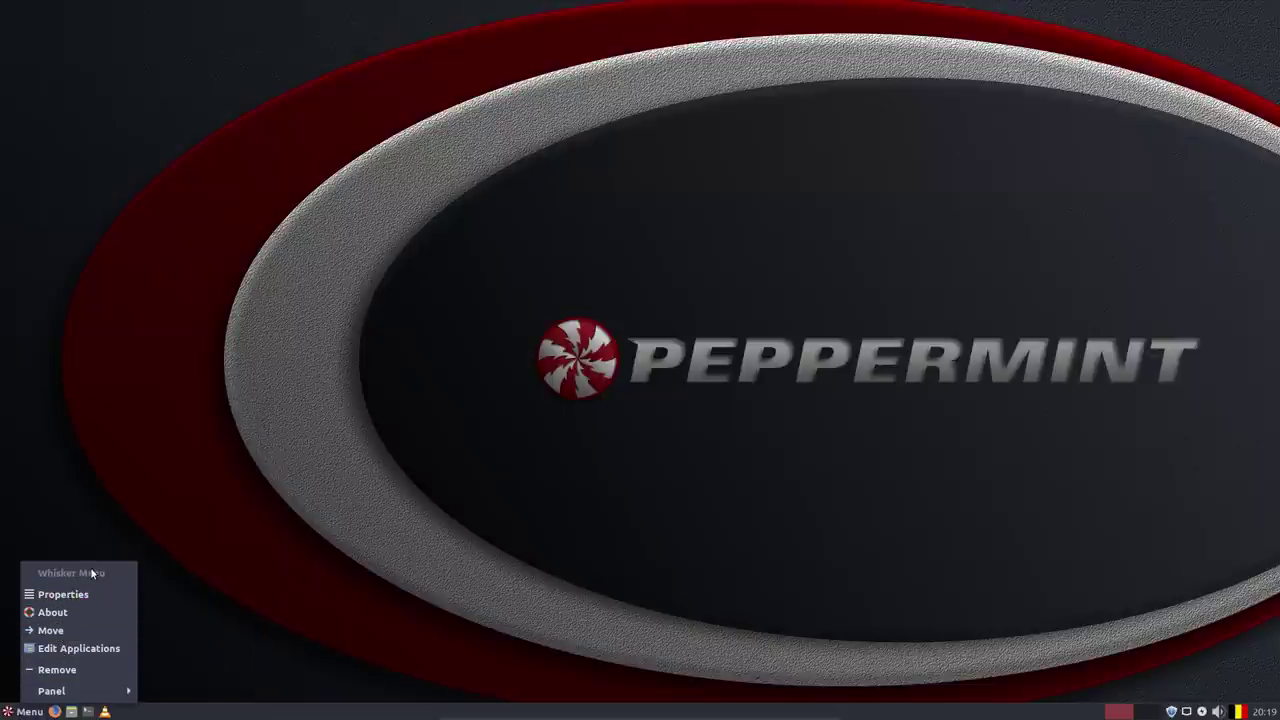
click(255, 469)
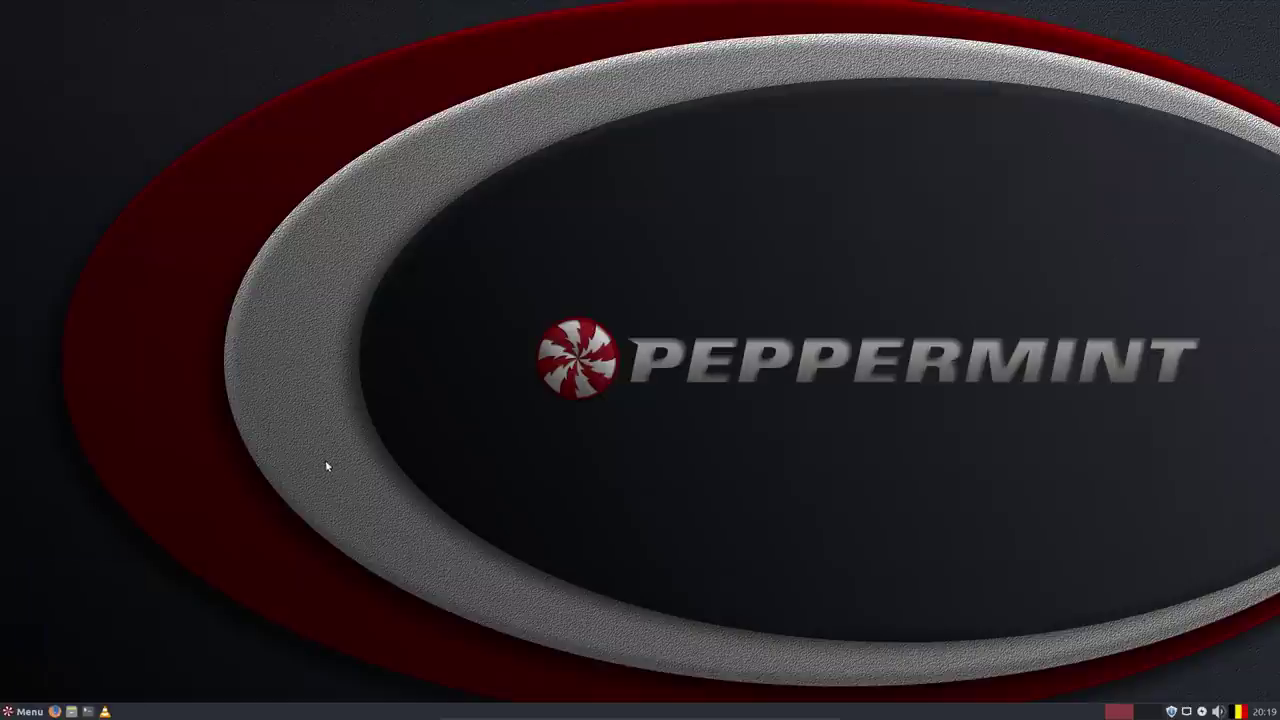
click(38, 712)
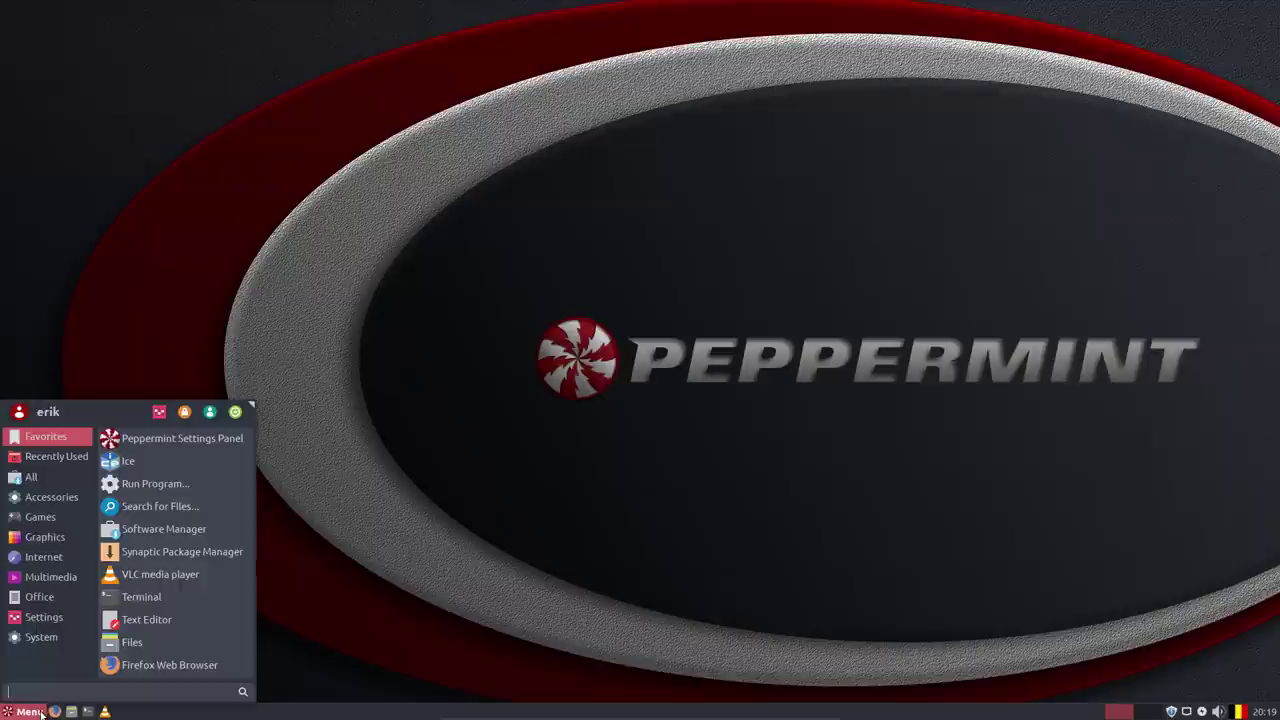
text(if)
key(BackSpace)
text(nfo)
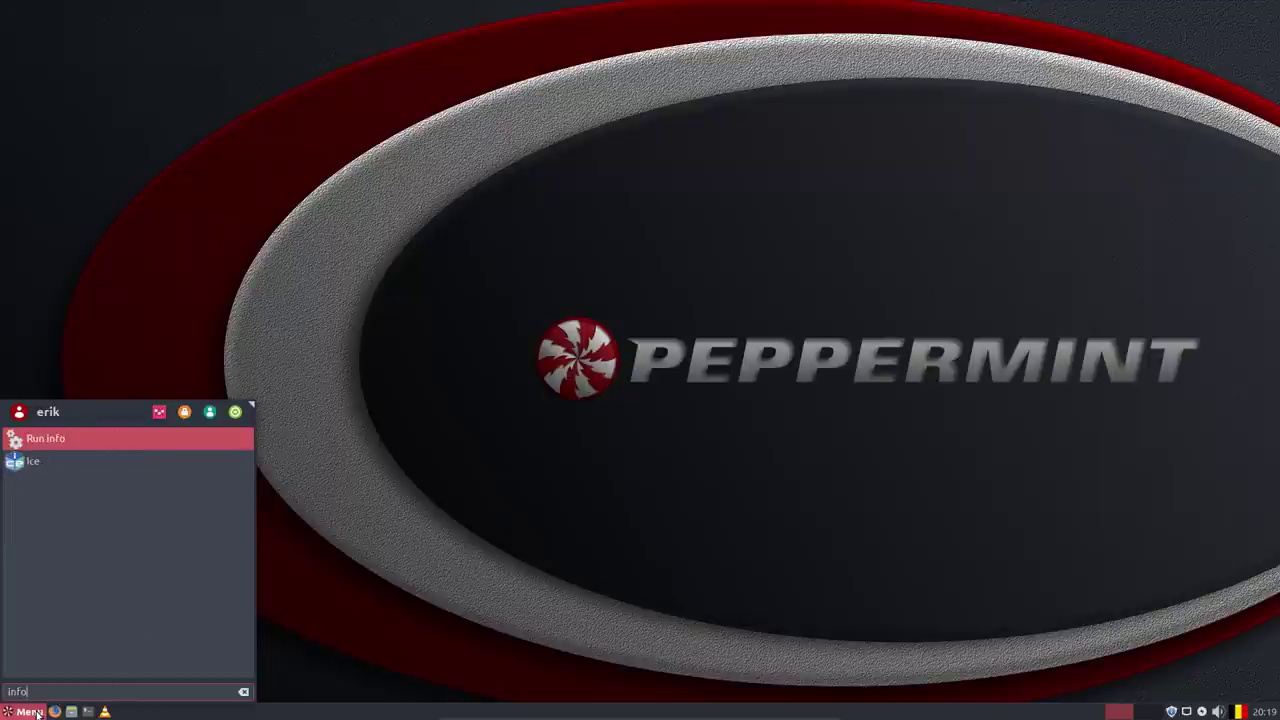
key(BackSpace)
key(BackSpace)
key(BackSpace)
key(BackSpace)
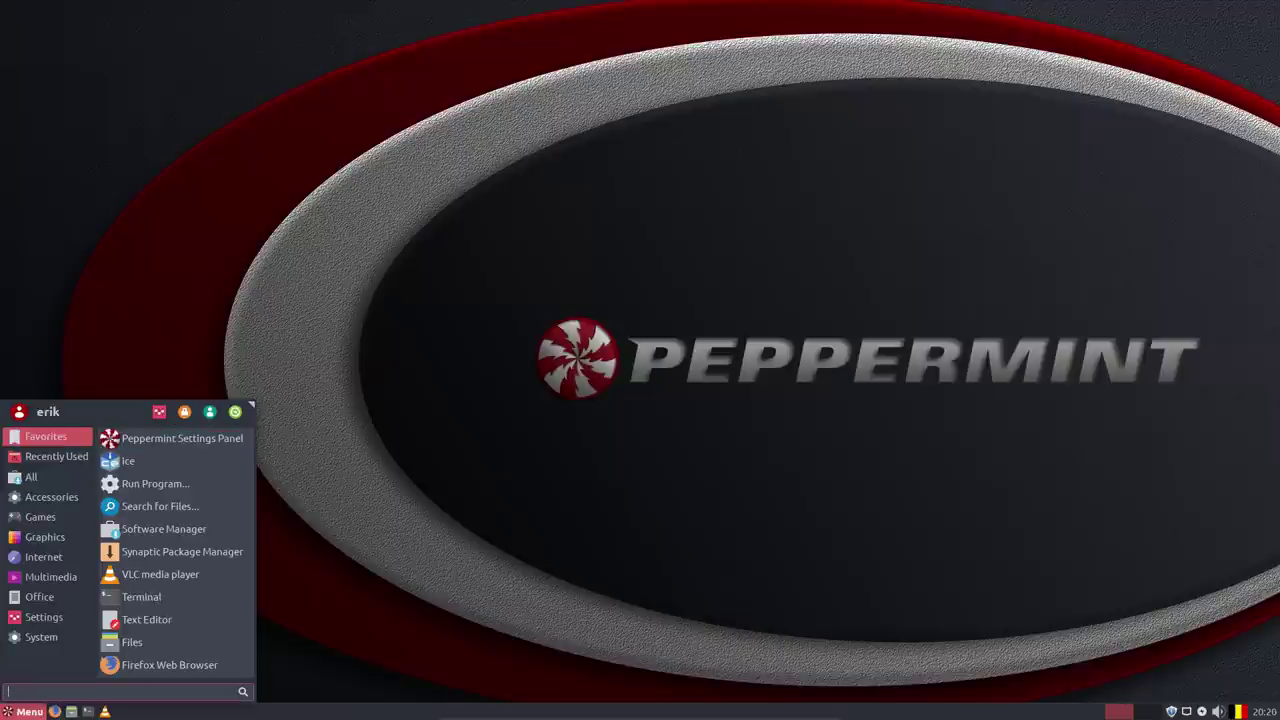
Lock the screen and unlock it again with the account password.
mouse_move(41, 637)
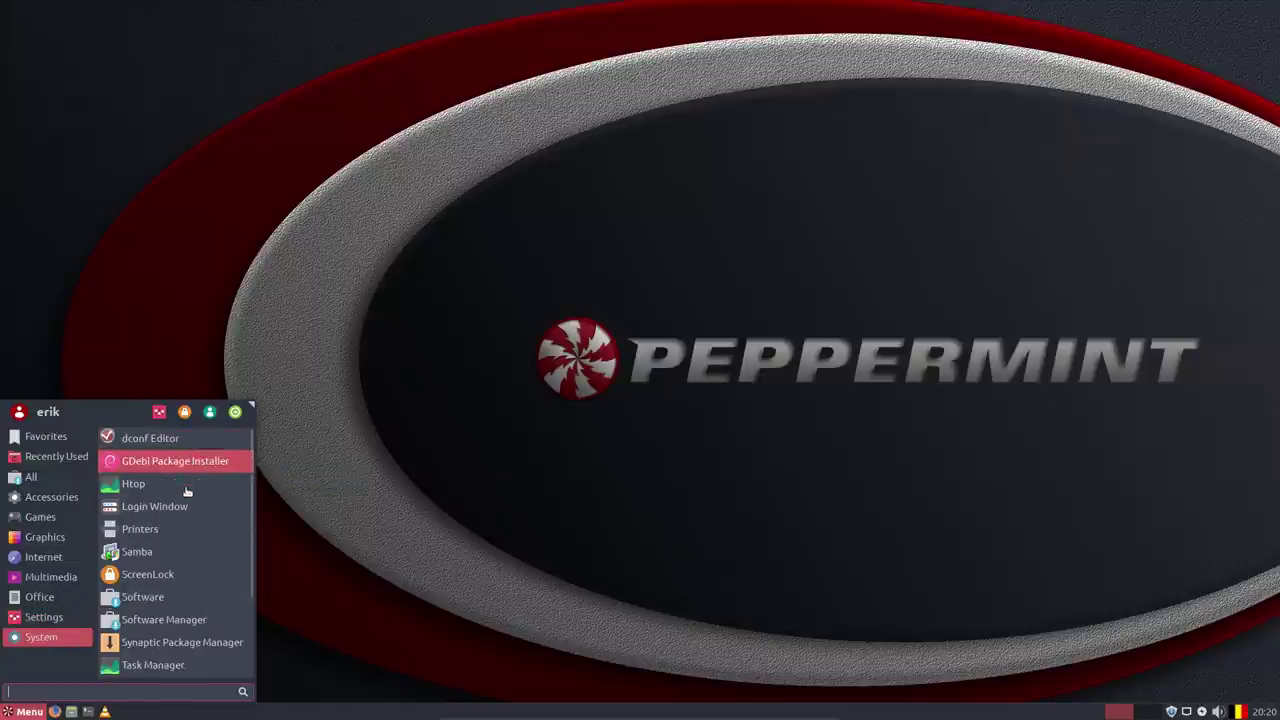
click(186, 576)
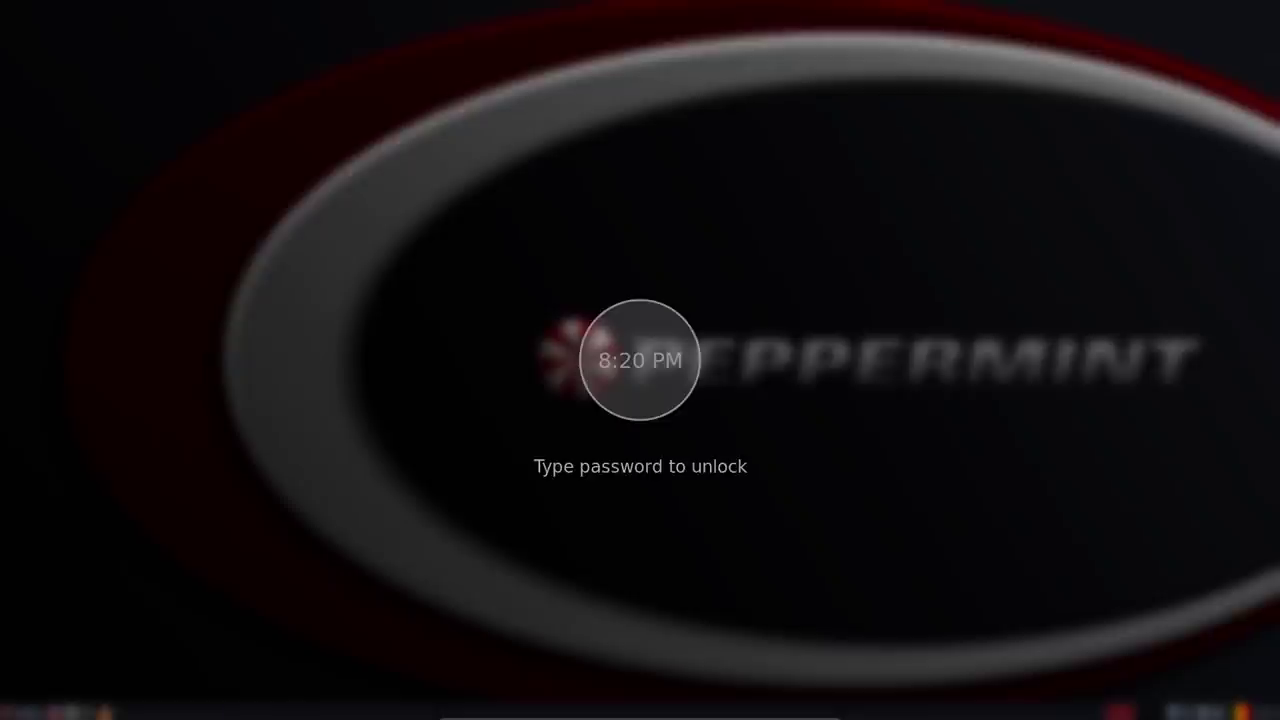
text(password)
key(Return)
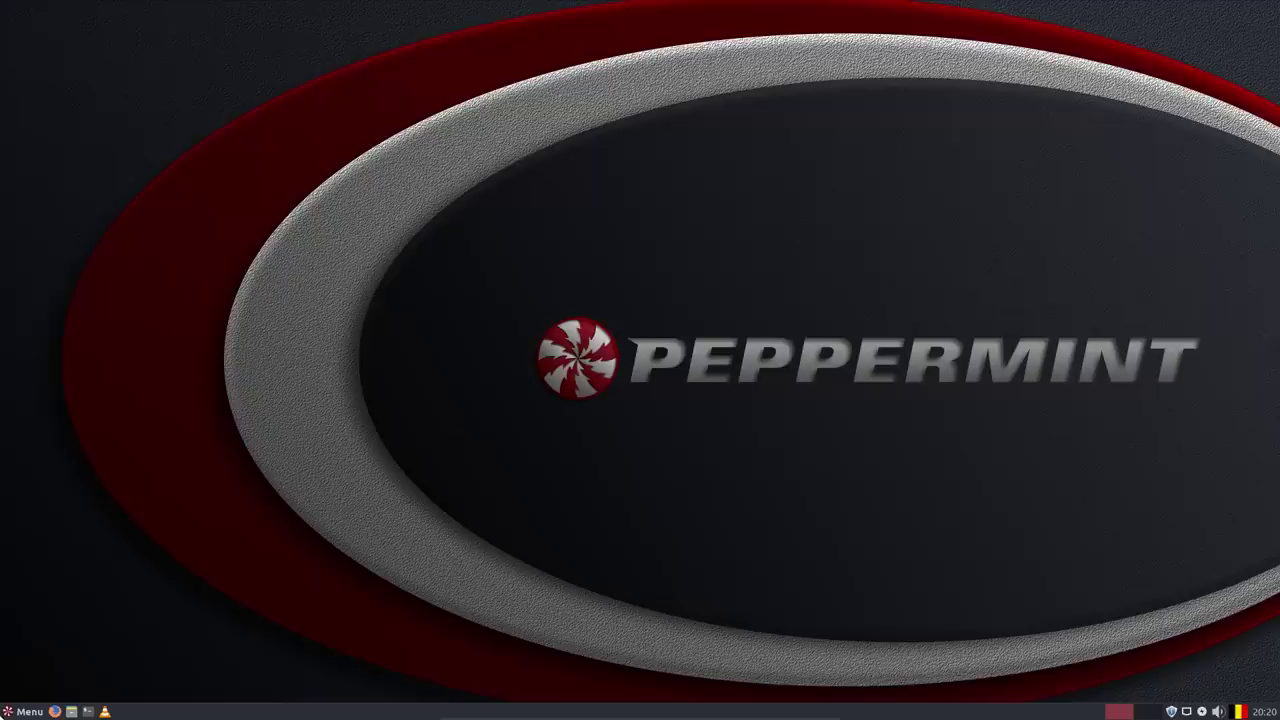
Launch Software Manager from the menu's System category.
click(22, 711)
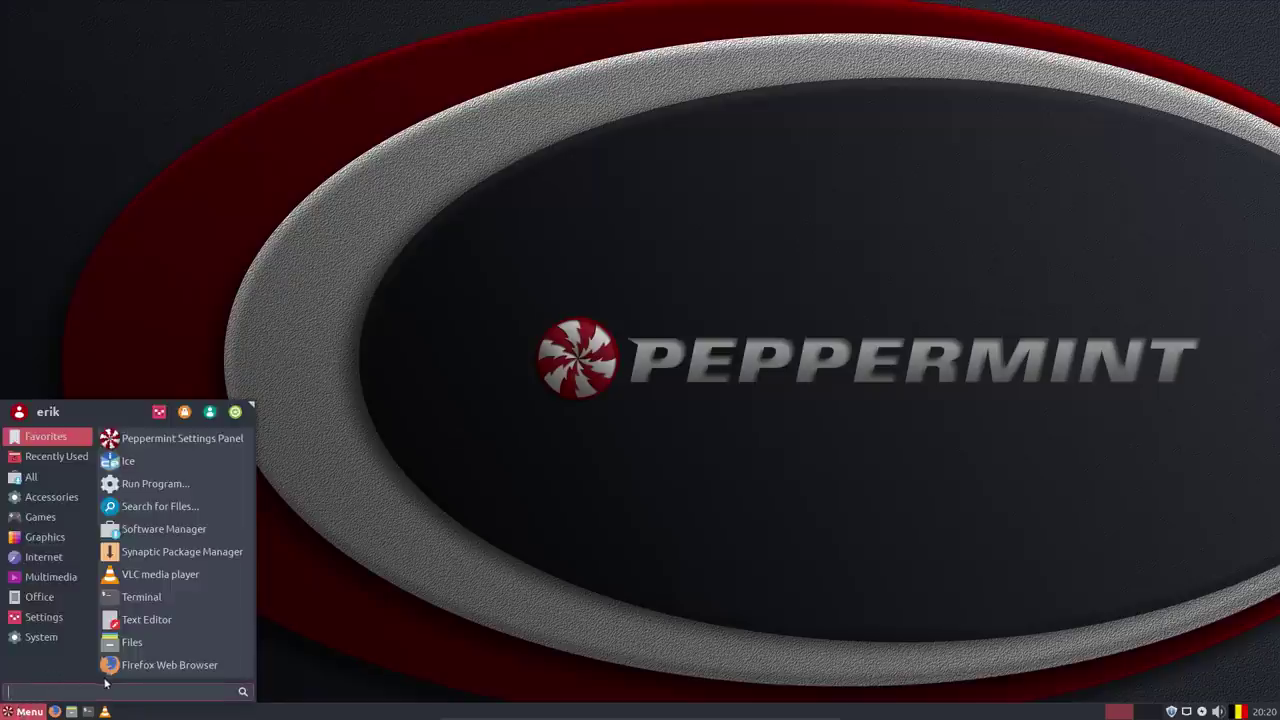
click(66, 640)
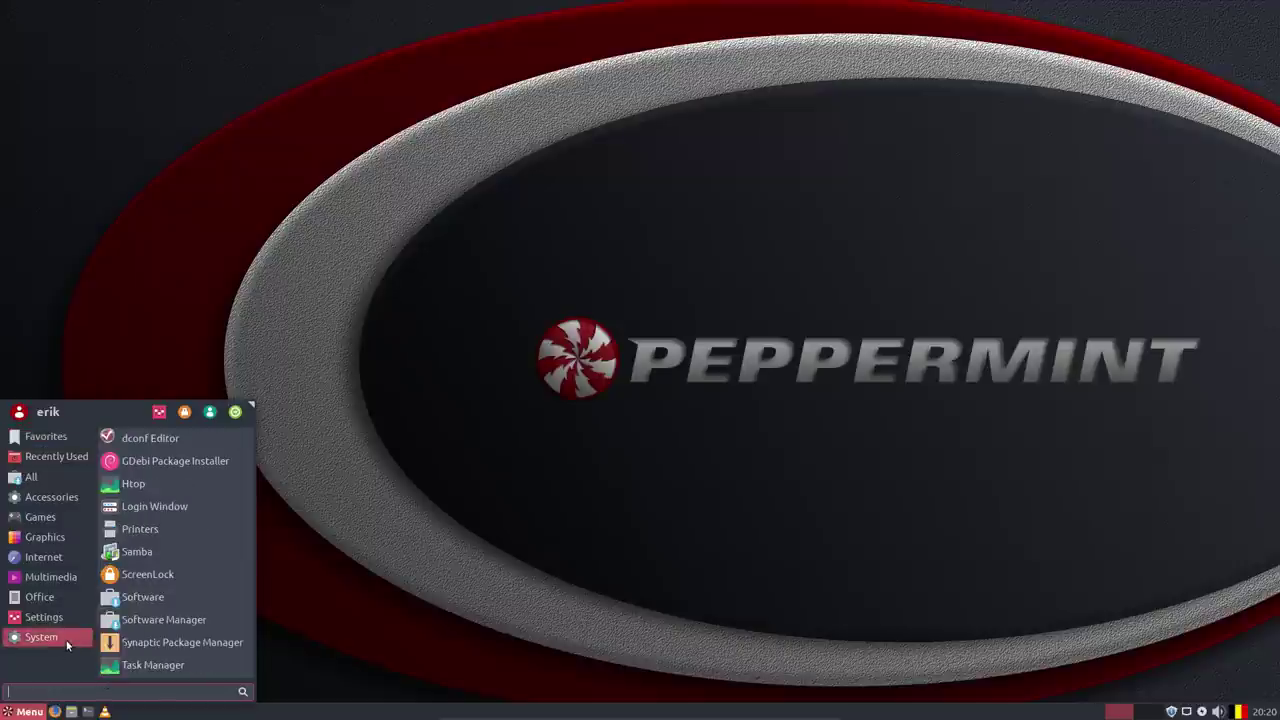
click(165, 620)
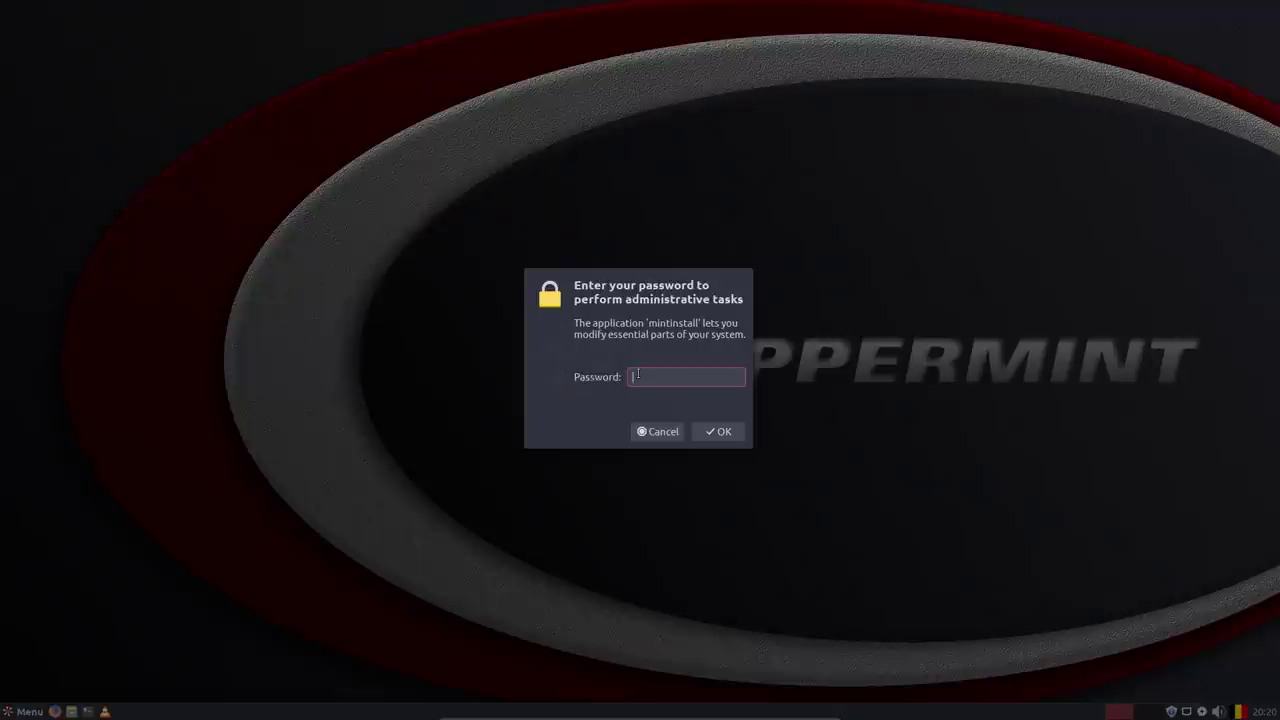
Authenticate, then review and close Software Manager's About box (version 7.6.4+peppermint9.0.0.2) and license text.
key(Return)
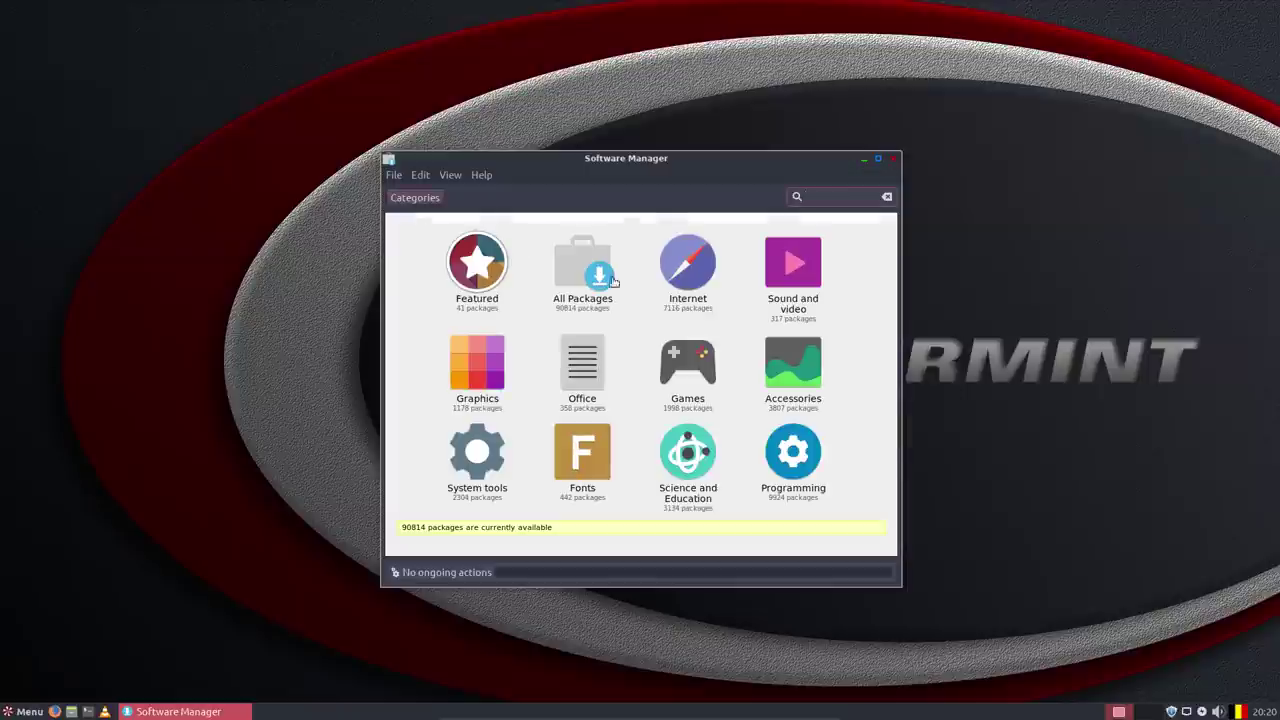
click(482, 177)
click(540, 201)
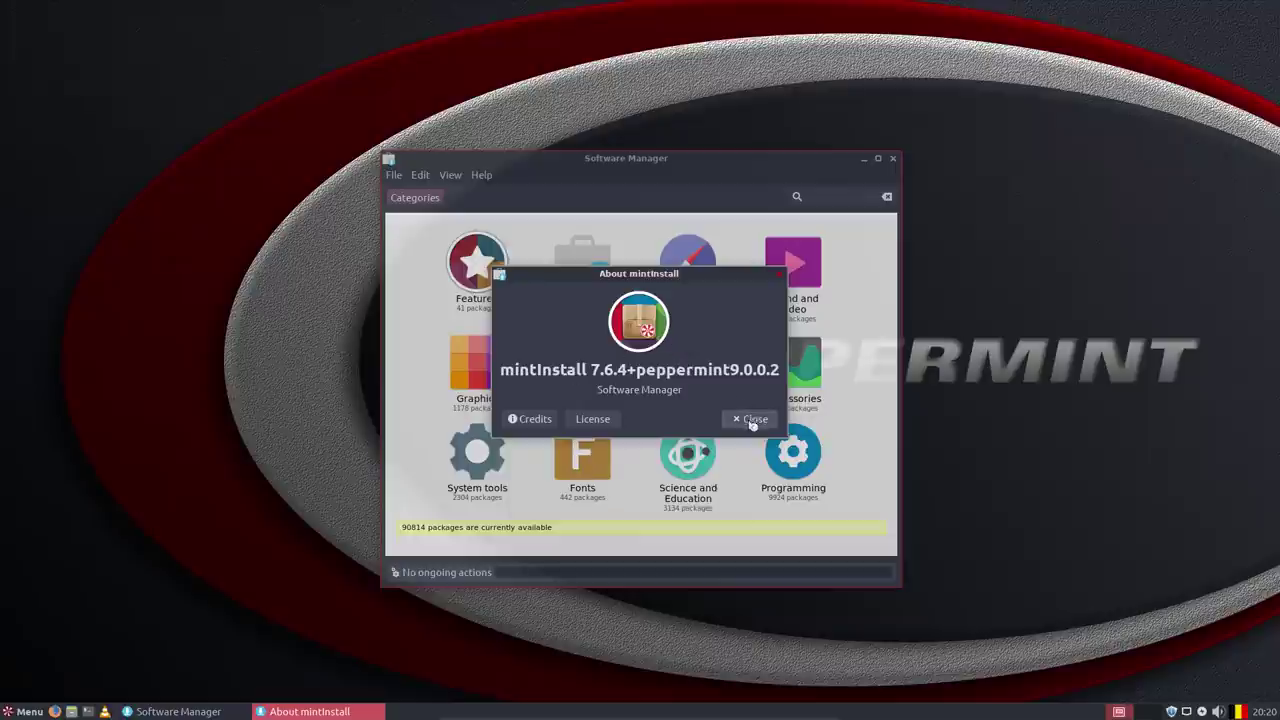
click(595, 420)
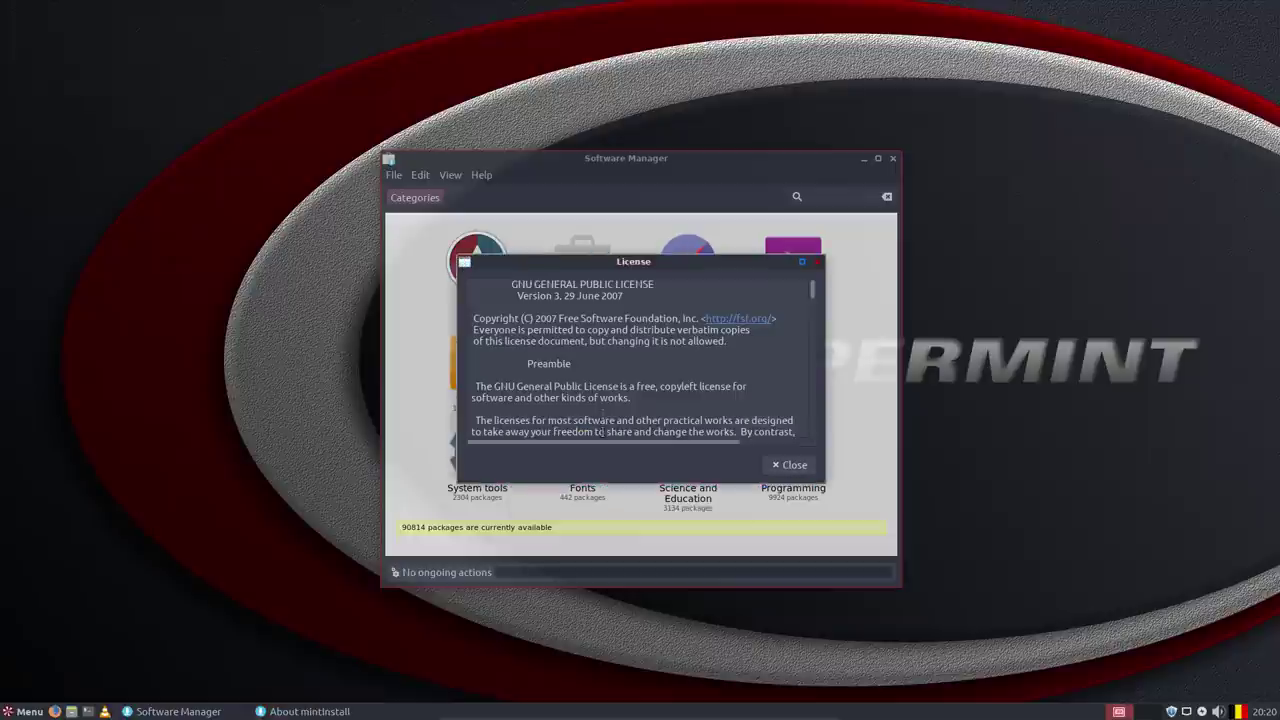
scroll(602, 367, down, 5)
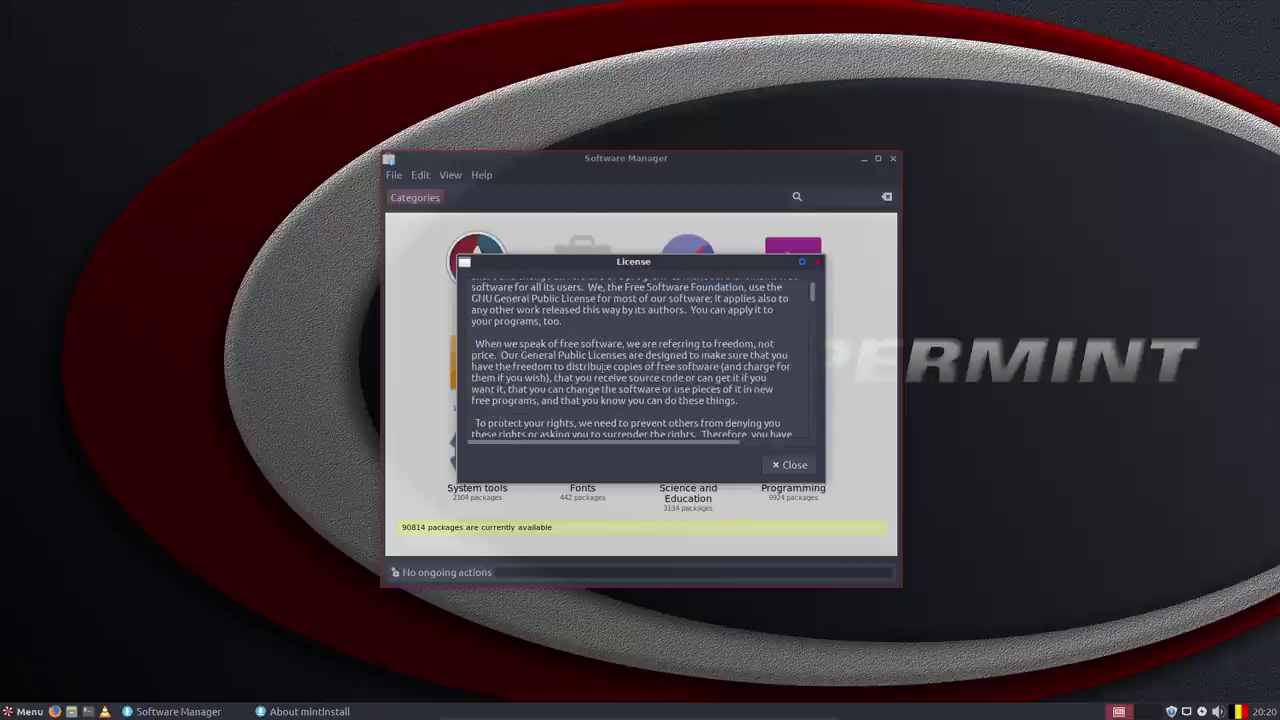
scroll(602, 367, down, 15)
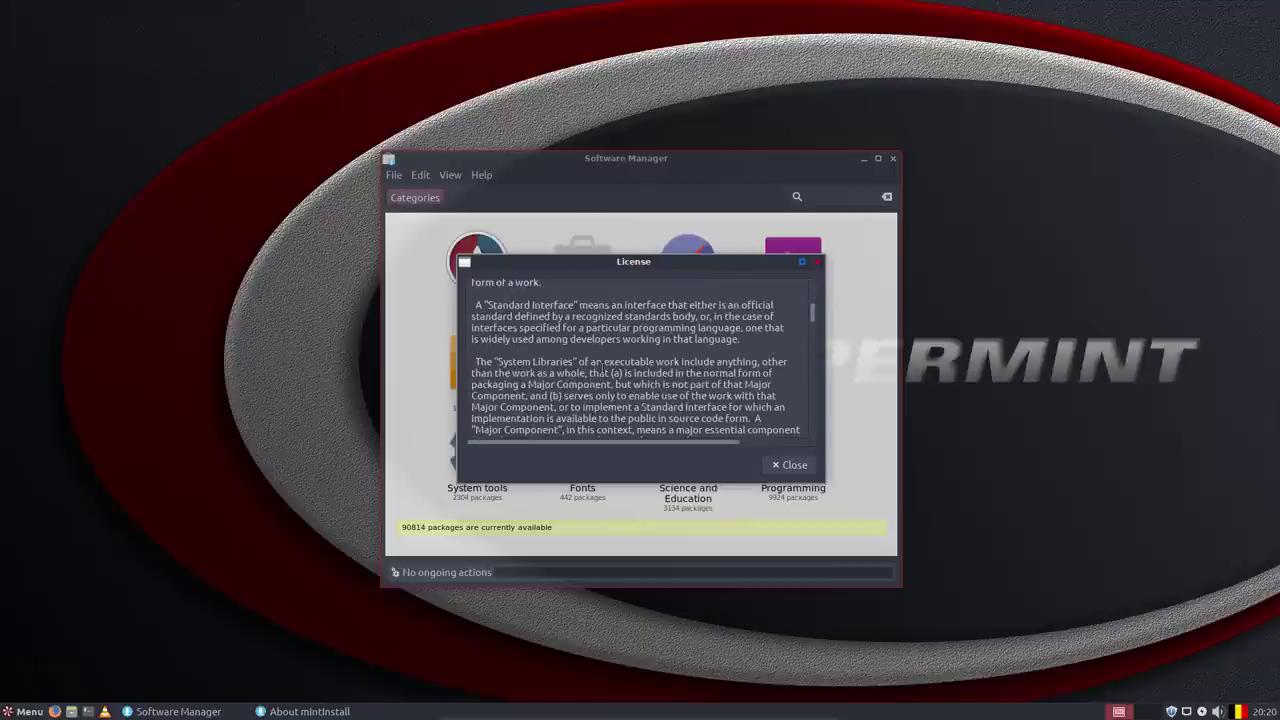
click(818, 262)
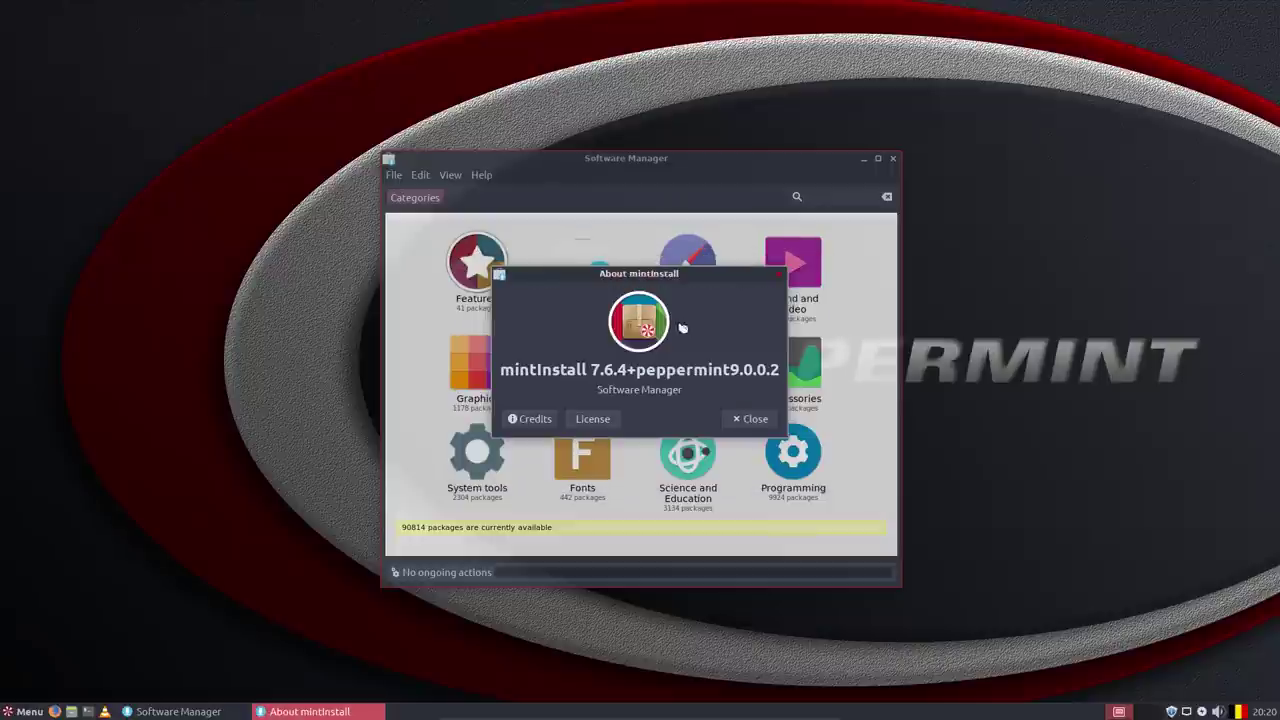
click(779, 275)
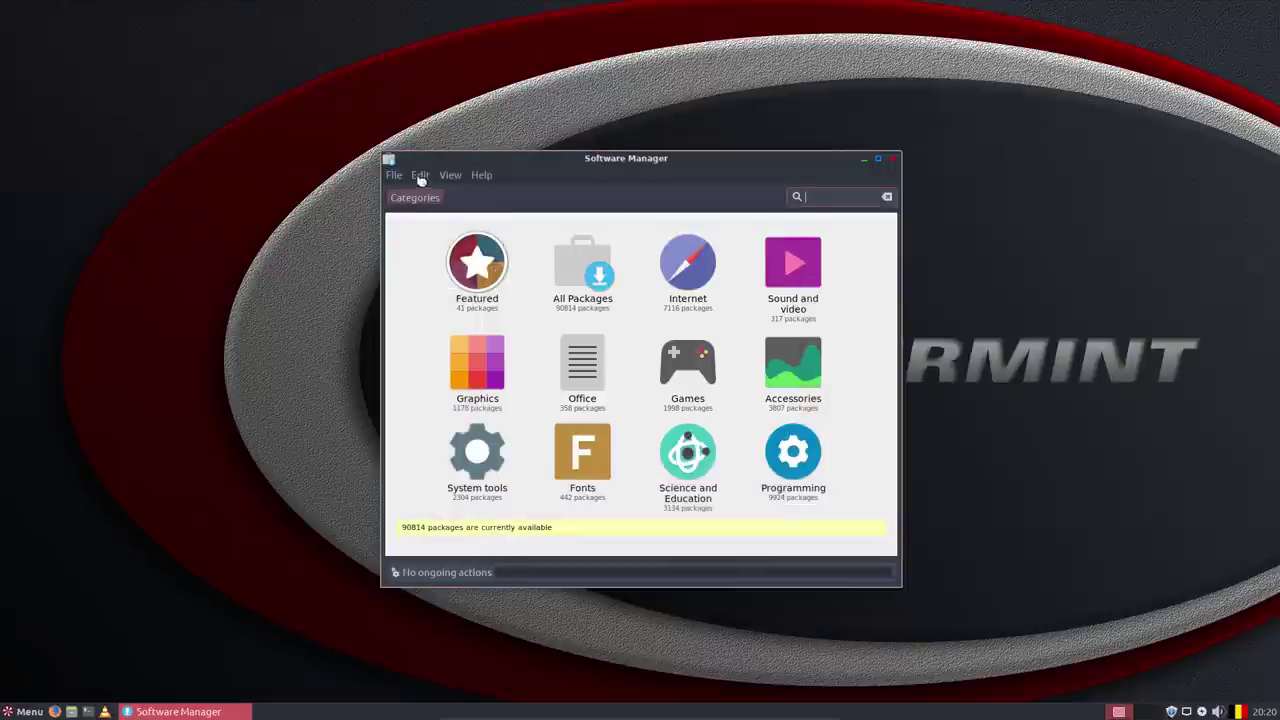
click(396, 175)
Quit Software Manager and launch Update Manager from the System menu category.
click(409, 192)
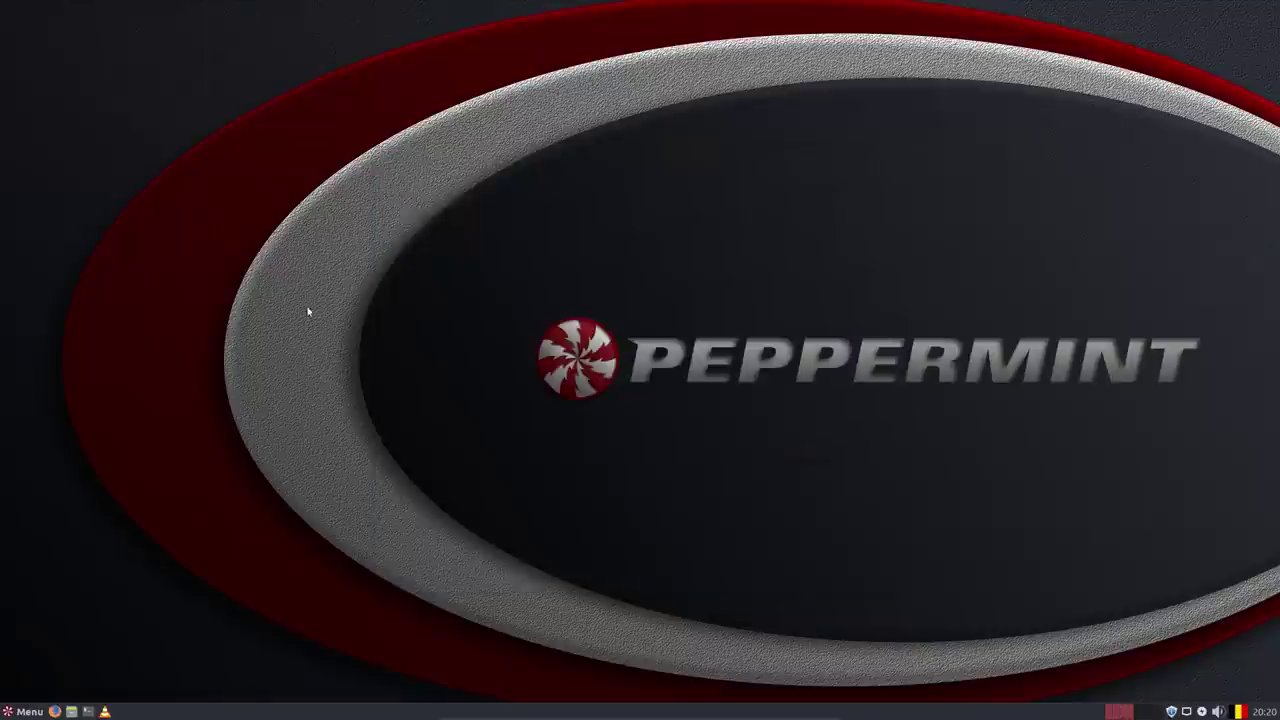
click(32, 711)
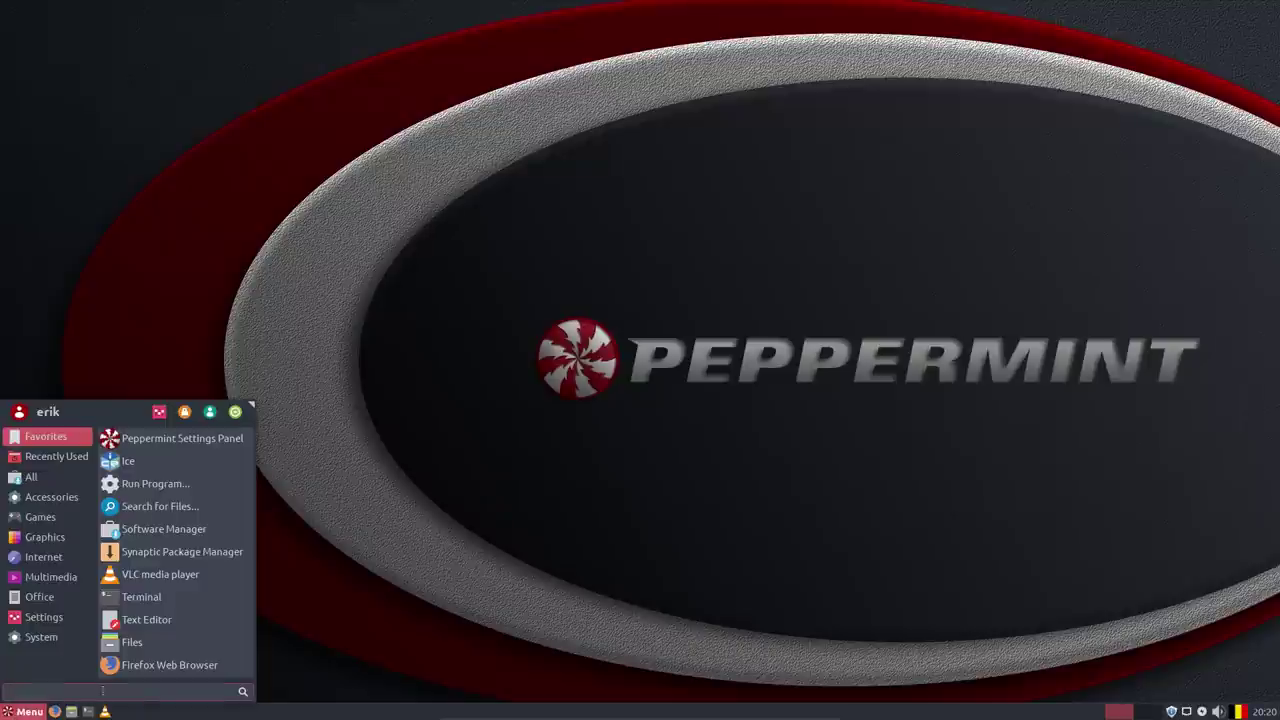
click(52, 637)
scroll(184, 648, down, 2)
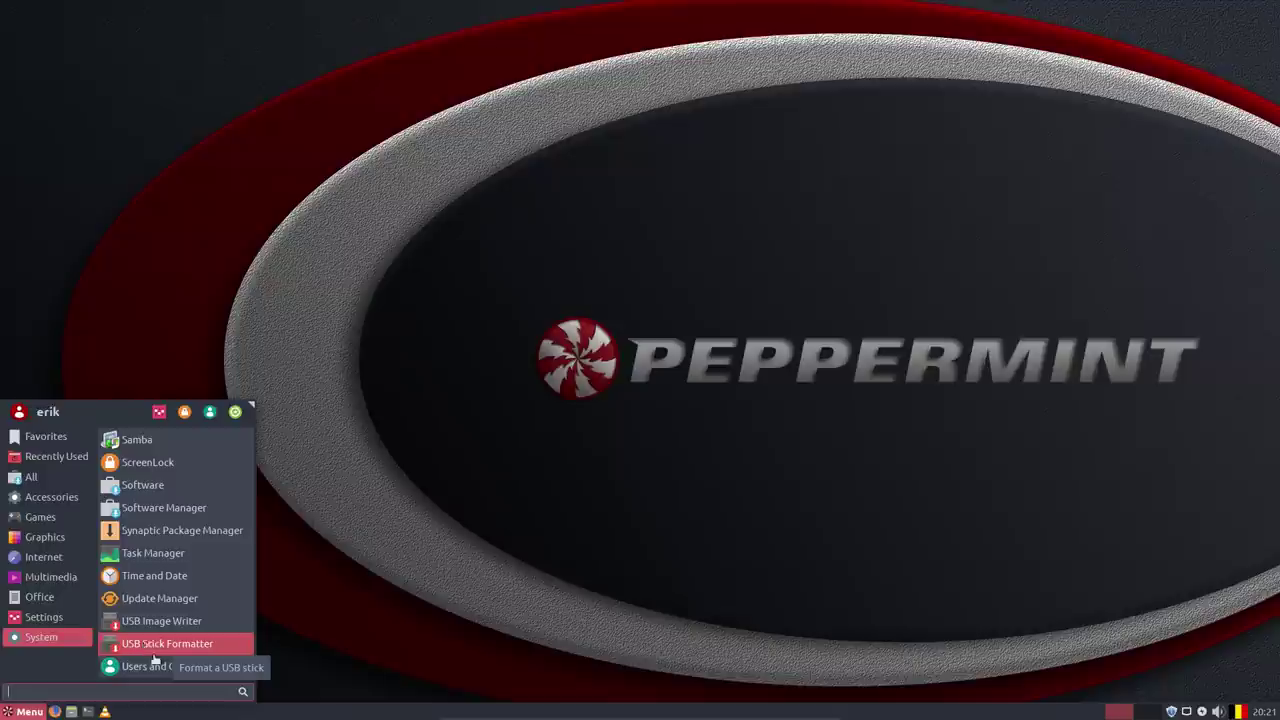
click(157, 600)
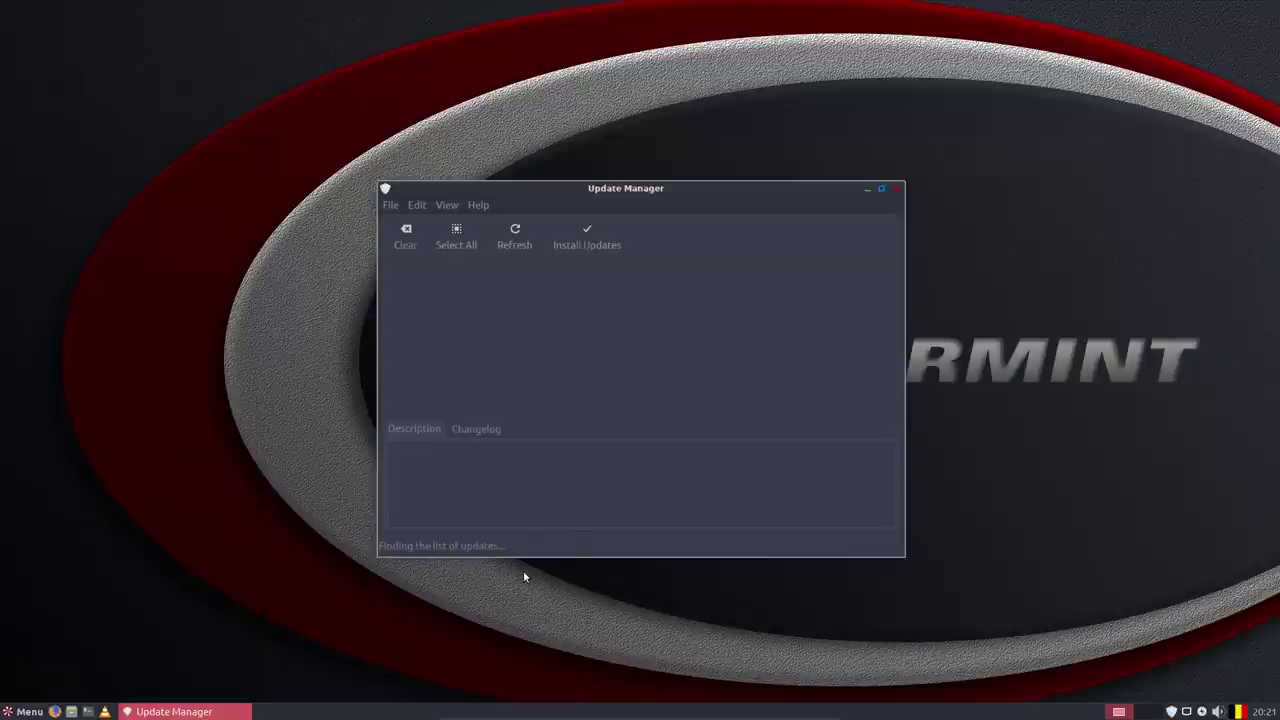
Check Update Manager's About box (version 4.6.7+peppermint1), highlighting the mintUpdate name, then close it.
click(478, 205)
click(505, 228)
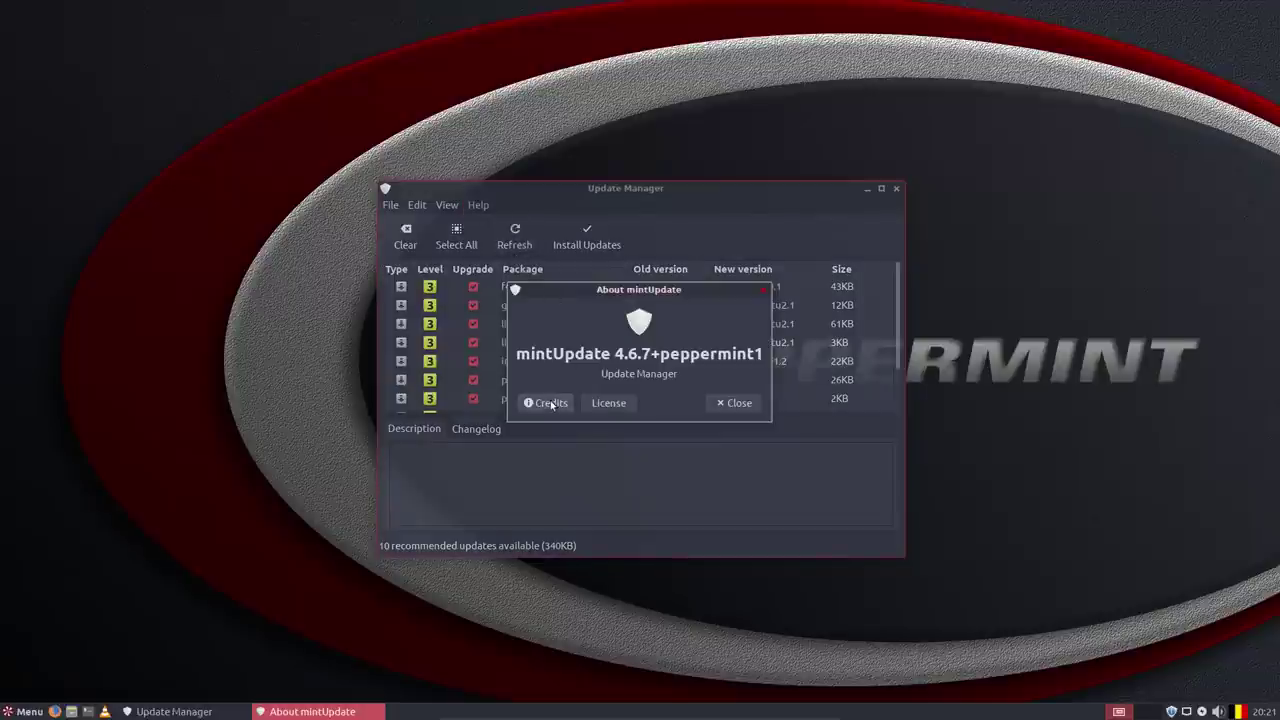
drag(516, 354, 607, 352)
click(762, 289)
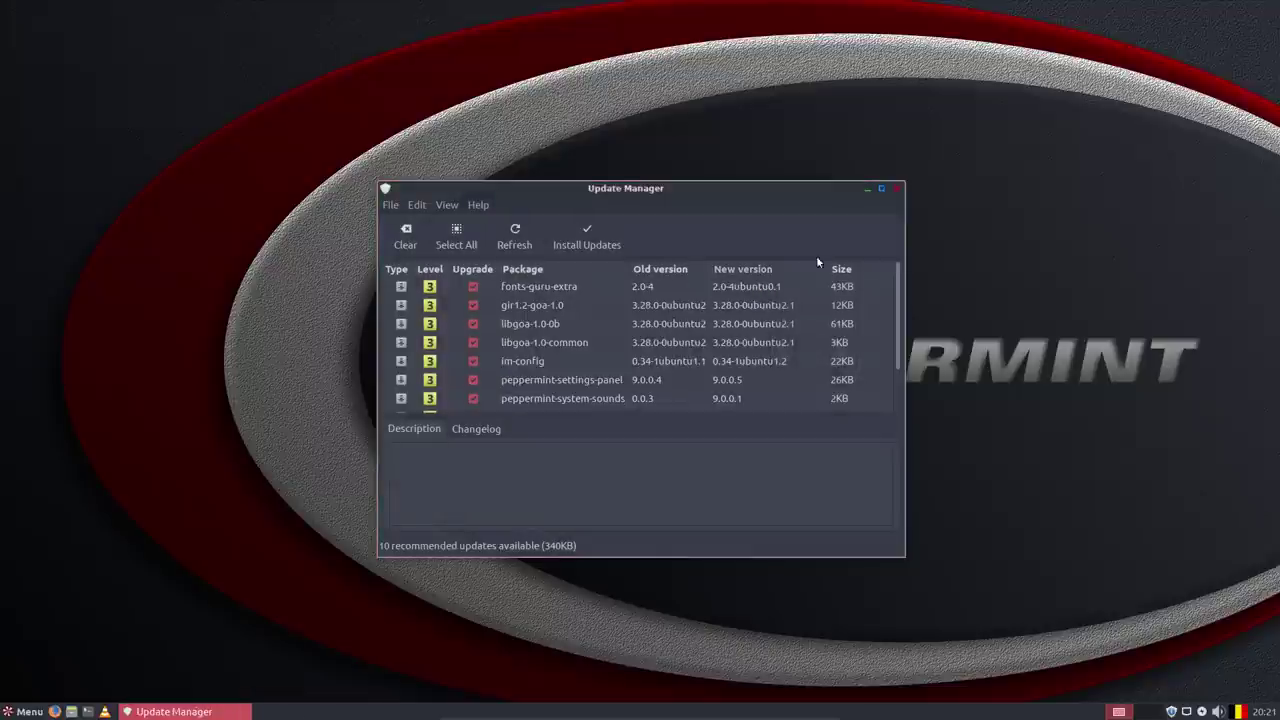
Browse every Software Sources page: repositories, automatic updates, the three trusted keys, drivers and developer options.
click(417, 205)
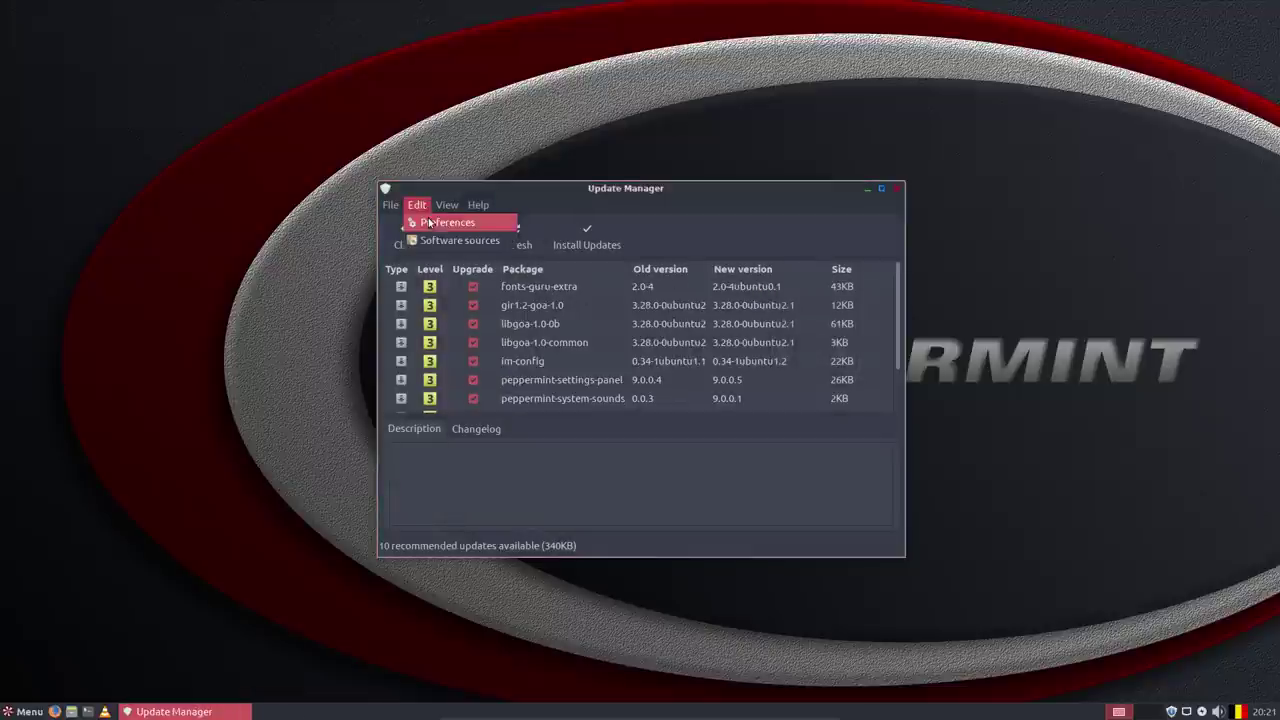
click(500, 245)
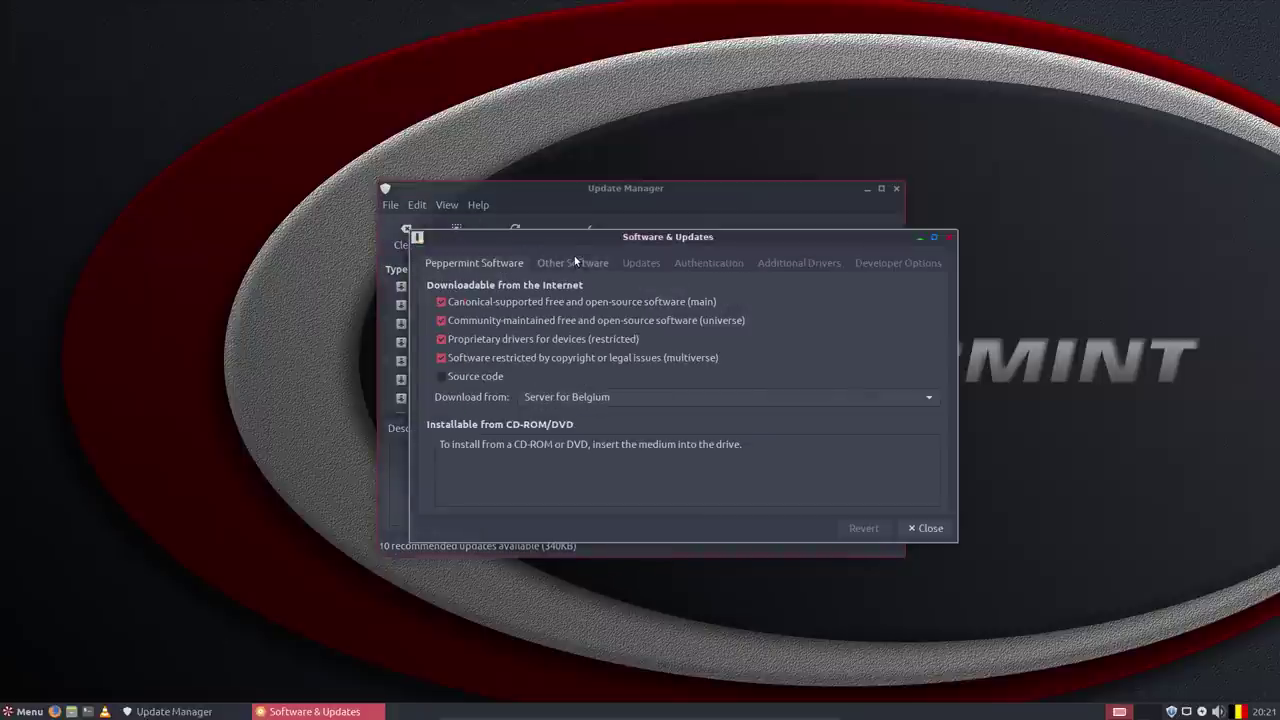
click(574, 258)
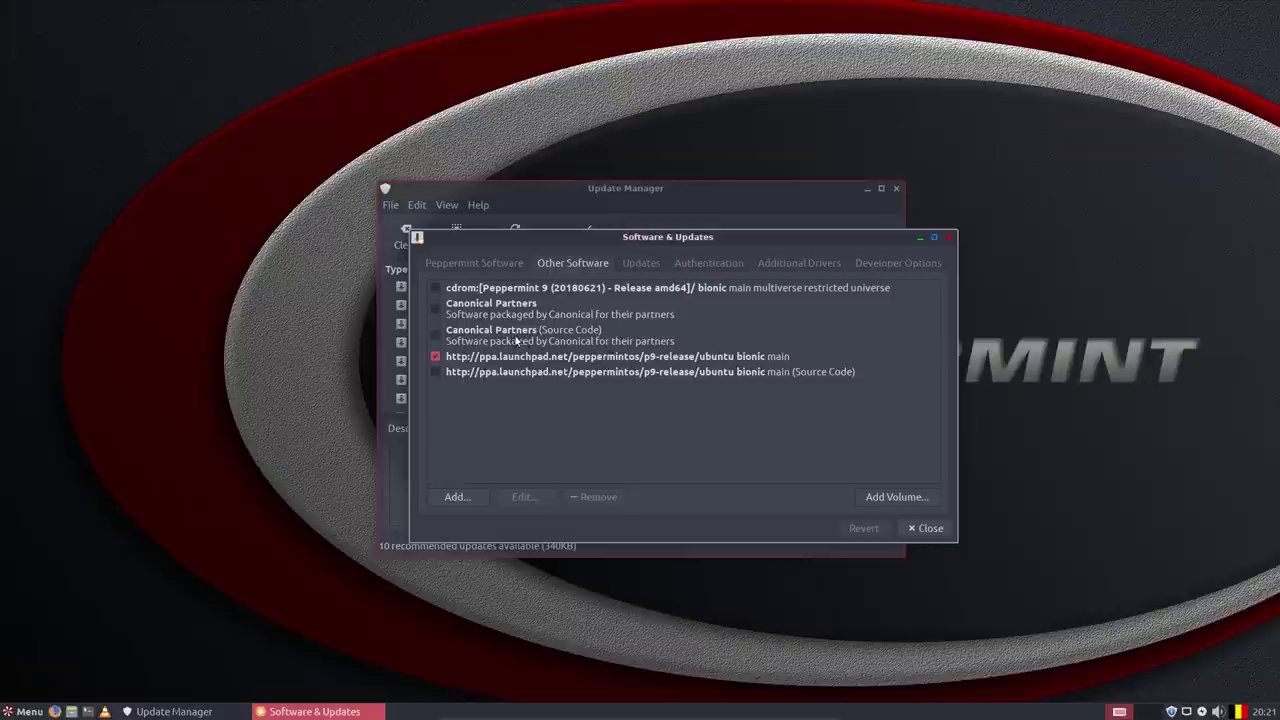
click(640, 264)
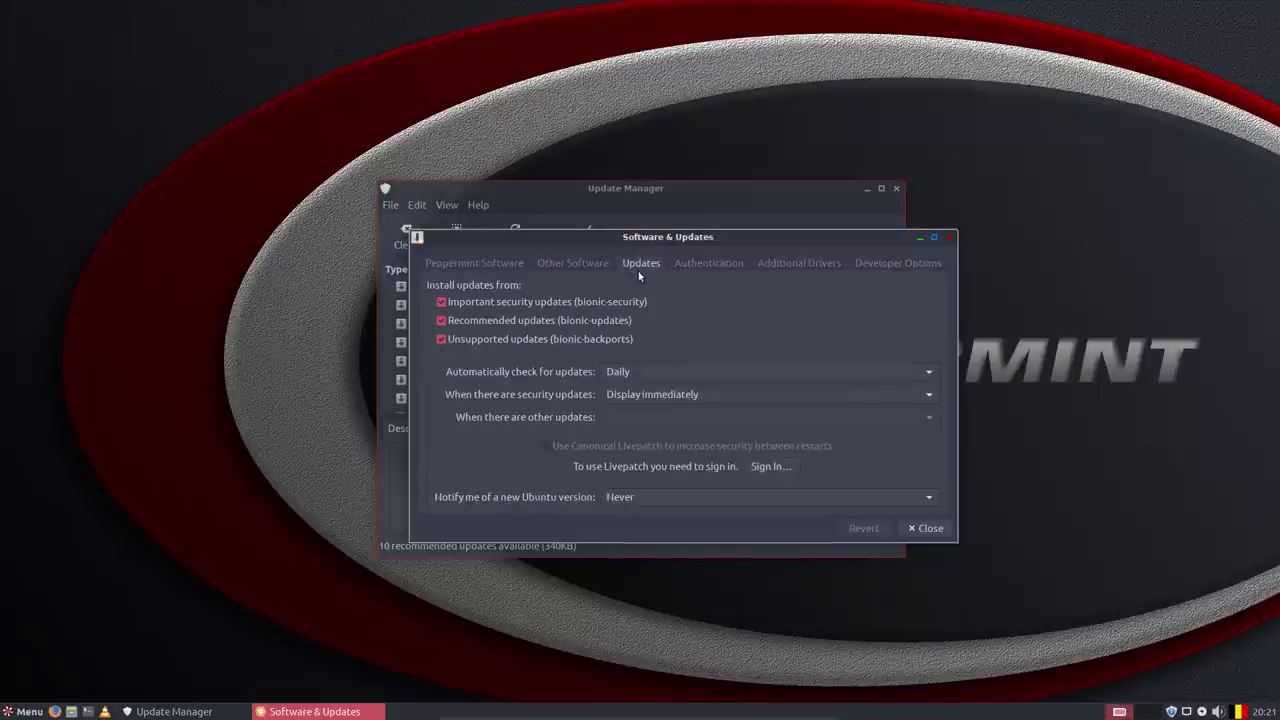
click(707, 264)
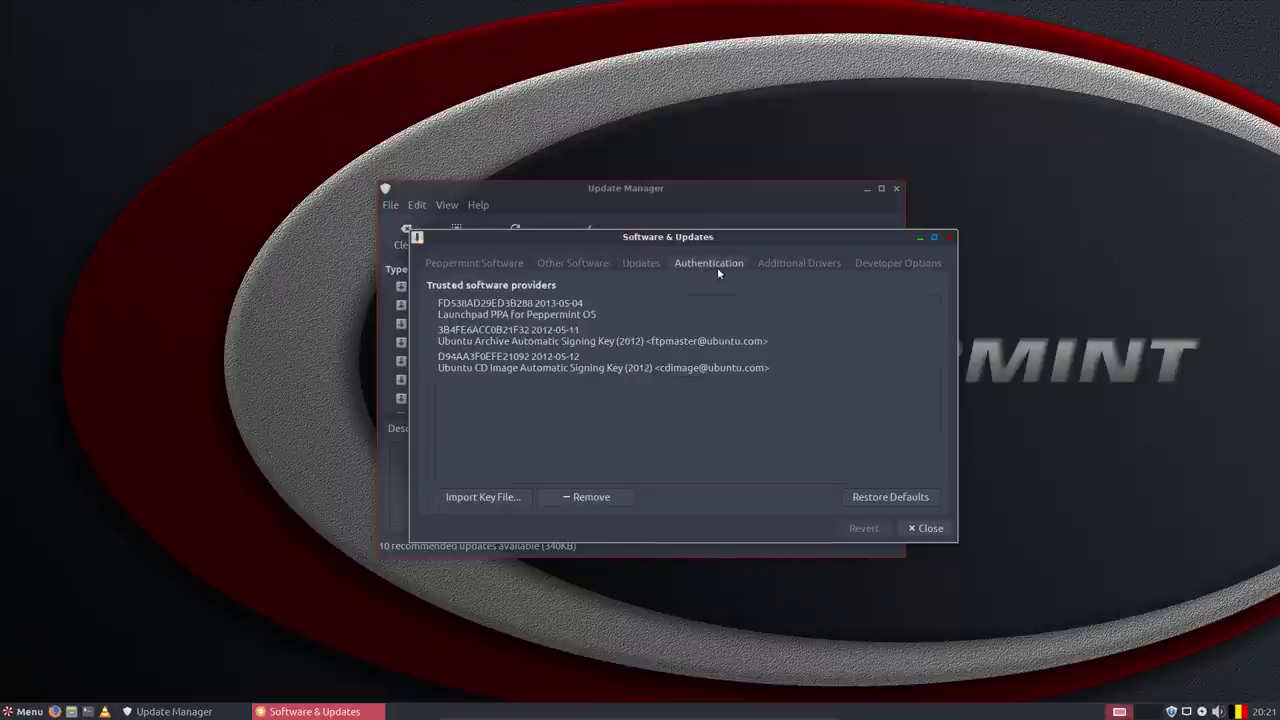
click(552, 316)
click(568, 340)
click(578, 362)
click(800, 265)
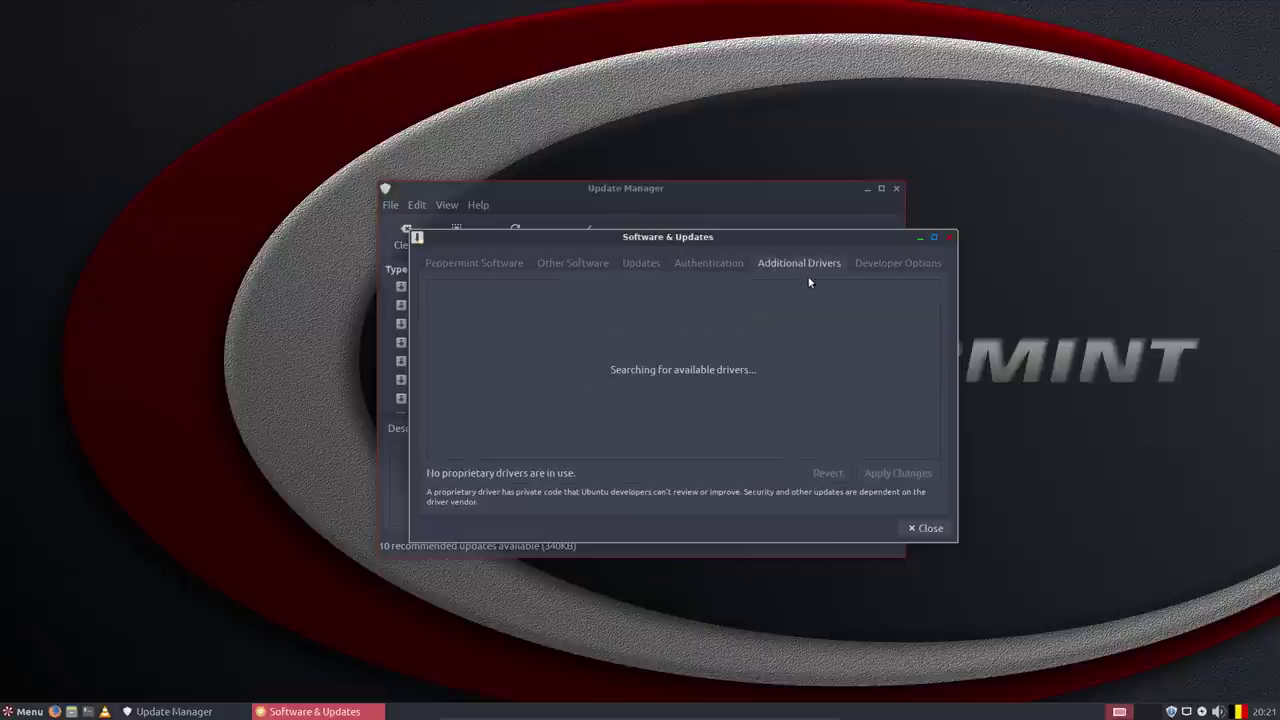
click(885, 263)
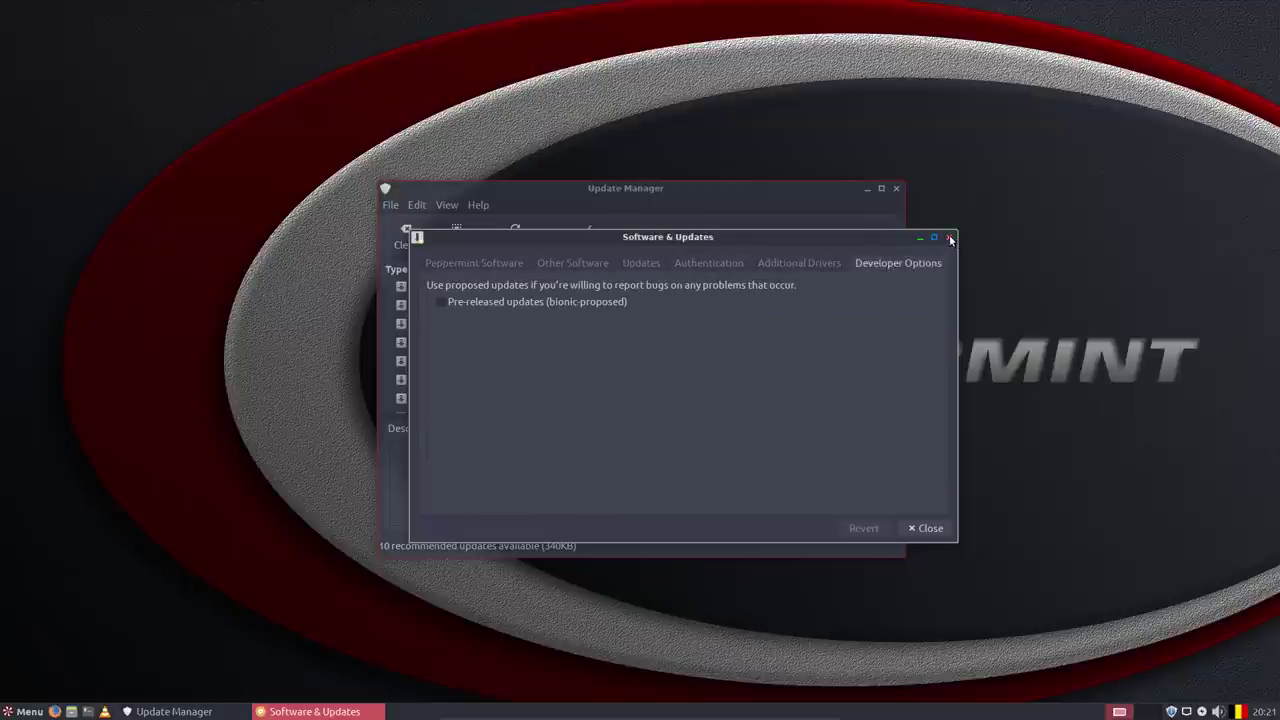
click(949, 238)
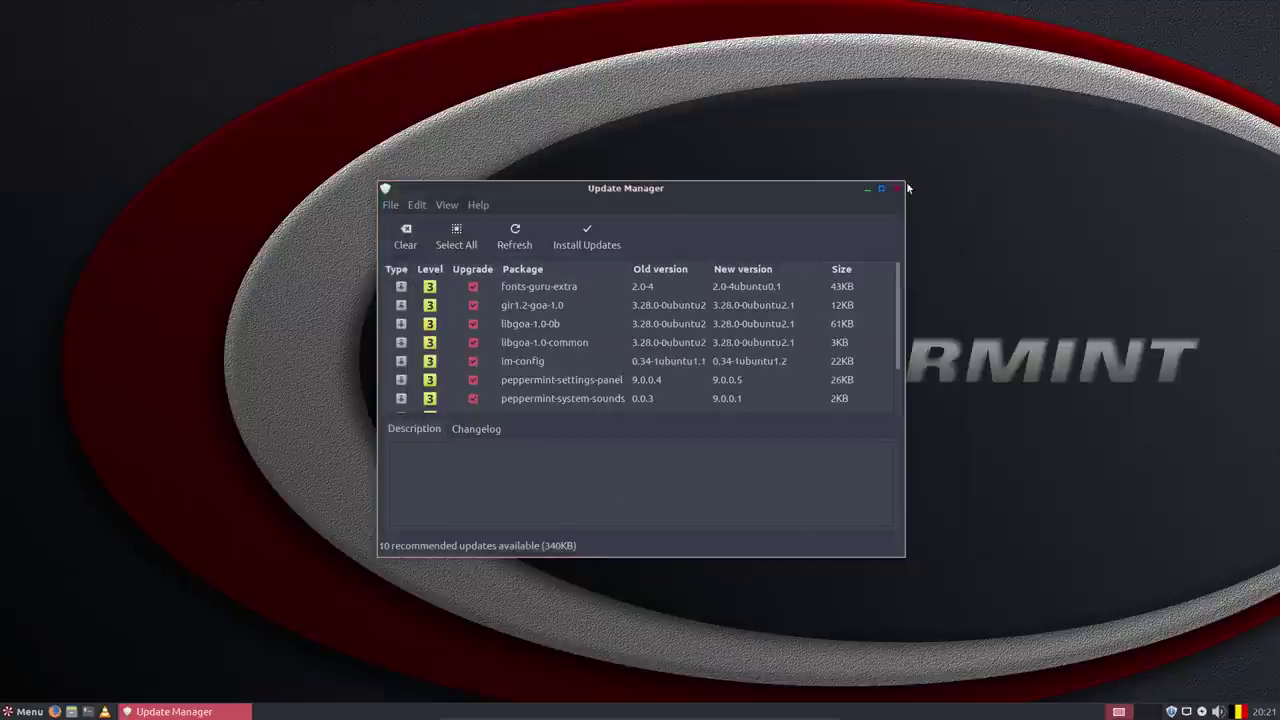
Reopen and close the About box, then quit Update Manager.
click(478, 206)
click(495, 224)
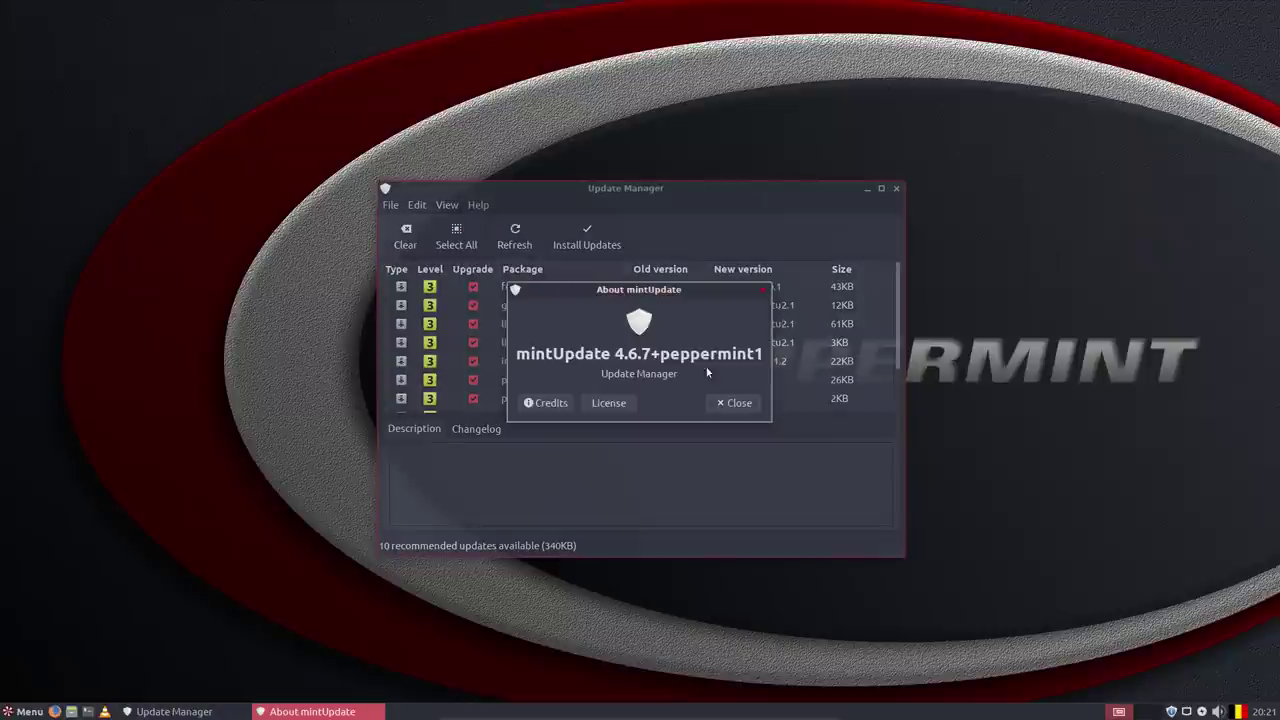
click(764, 290)
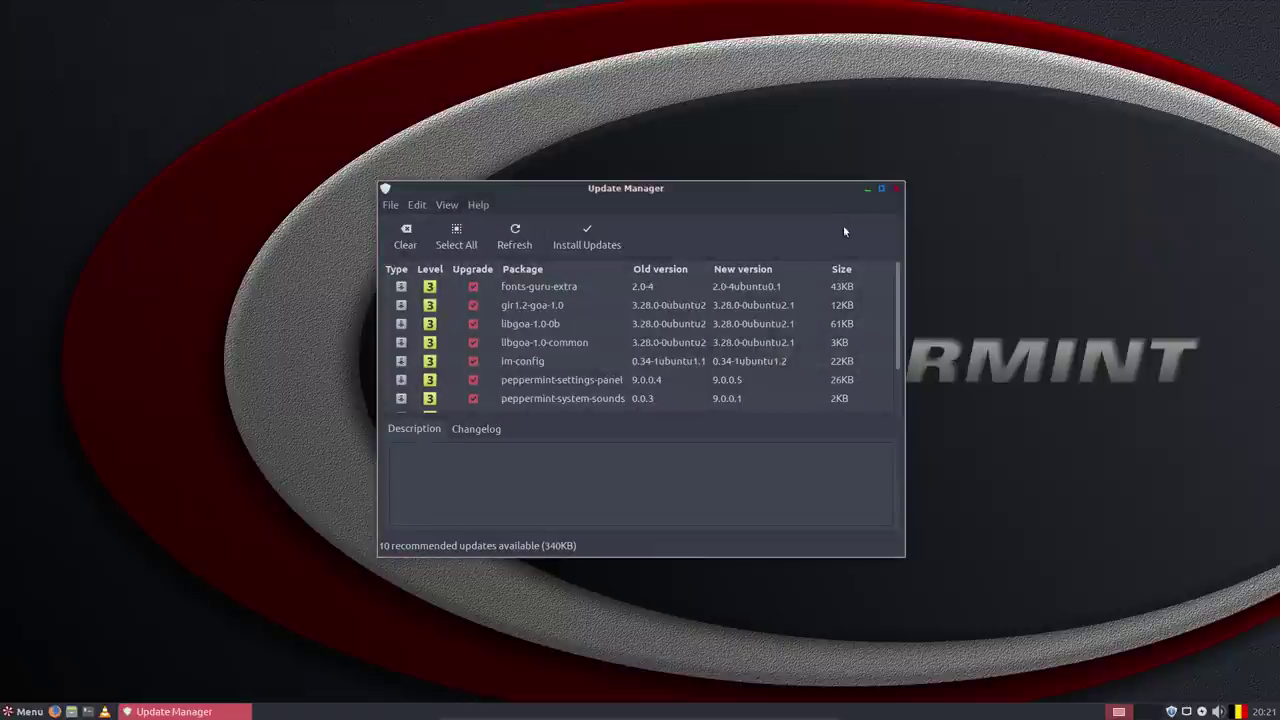
click(895, 190)
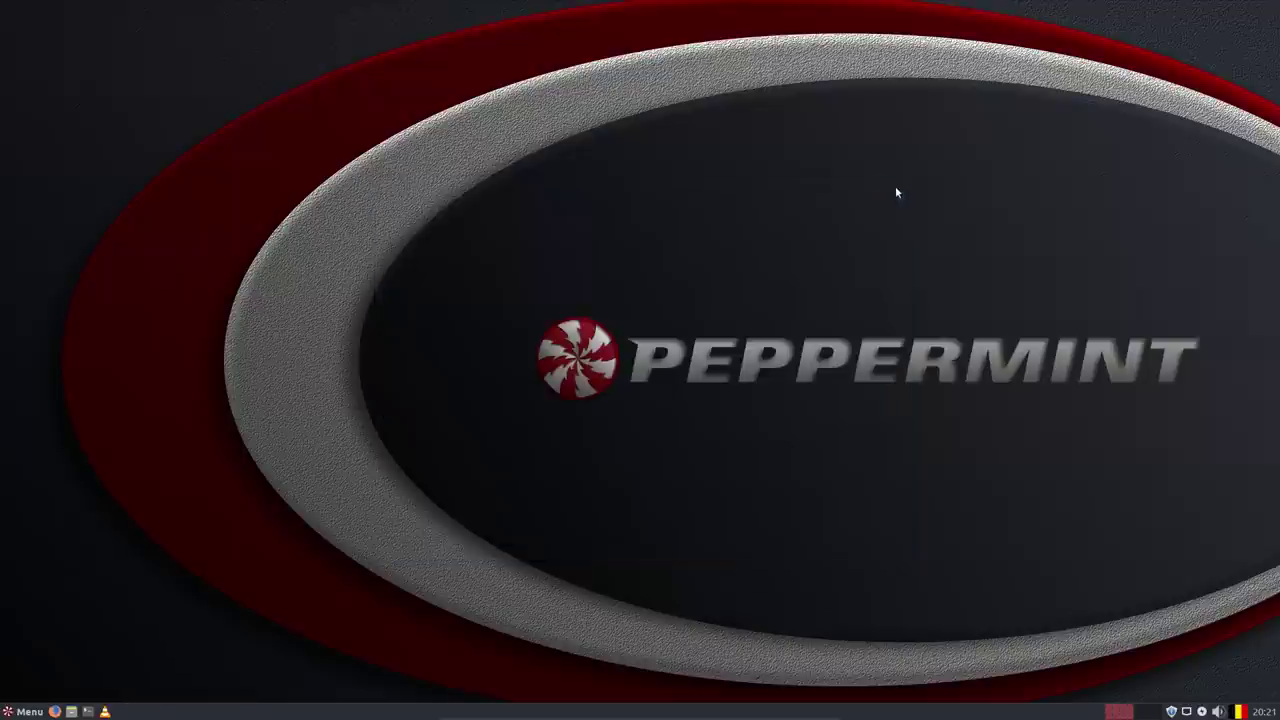
click(20, 710)
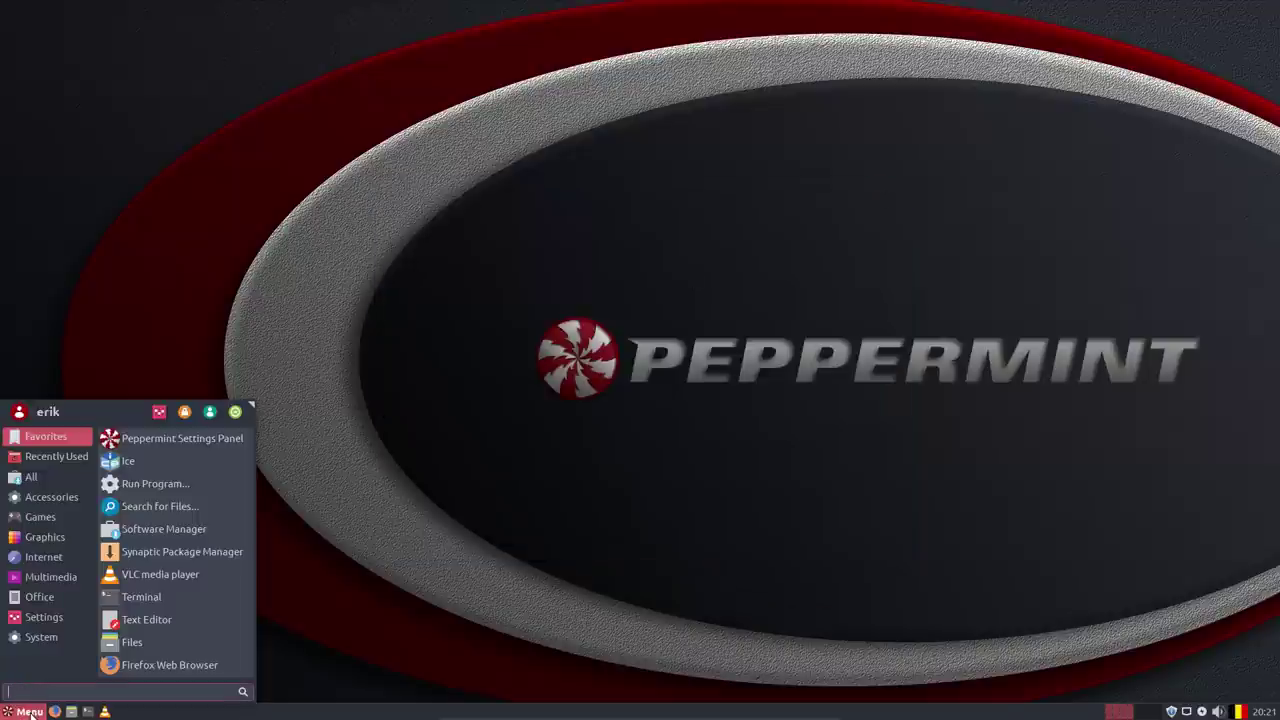
click(30, 711)
right_click(22, 712)
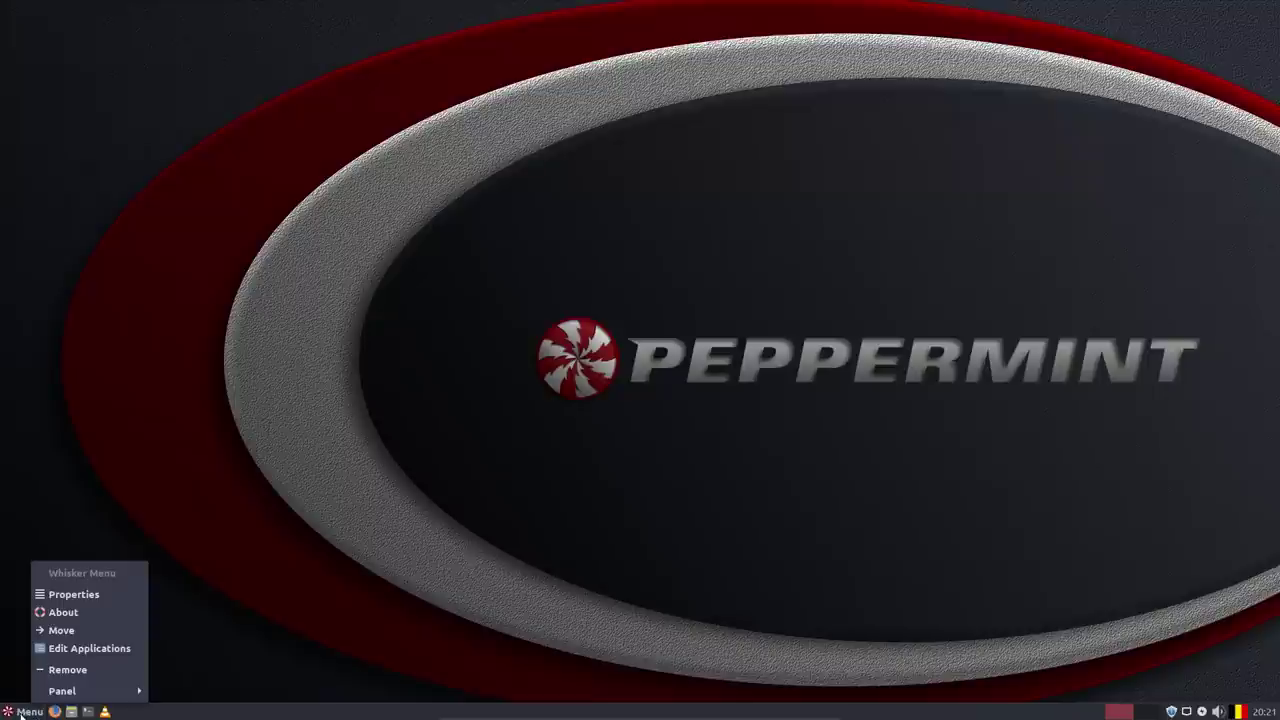
click(28, 712)
click(30, 712)
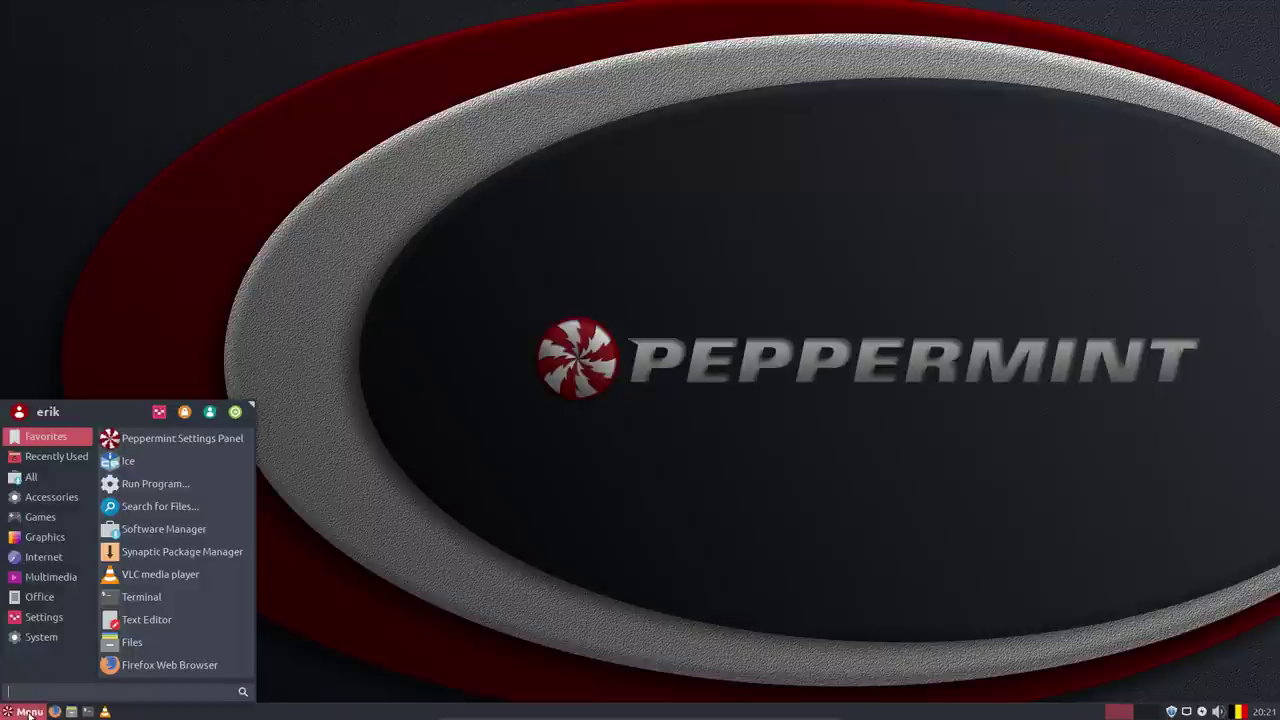
click(41, 637)
scroll(168, 645, down, 5)
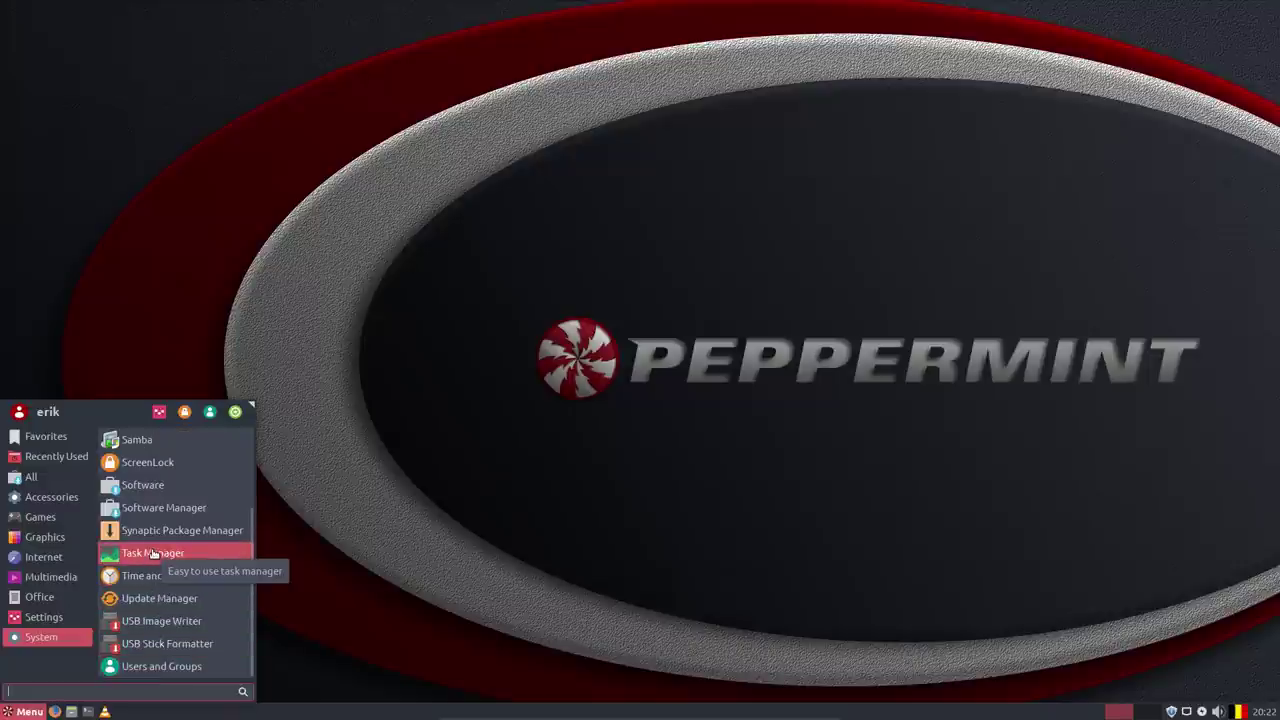
click(153, 553)
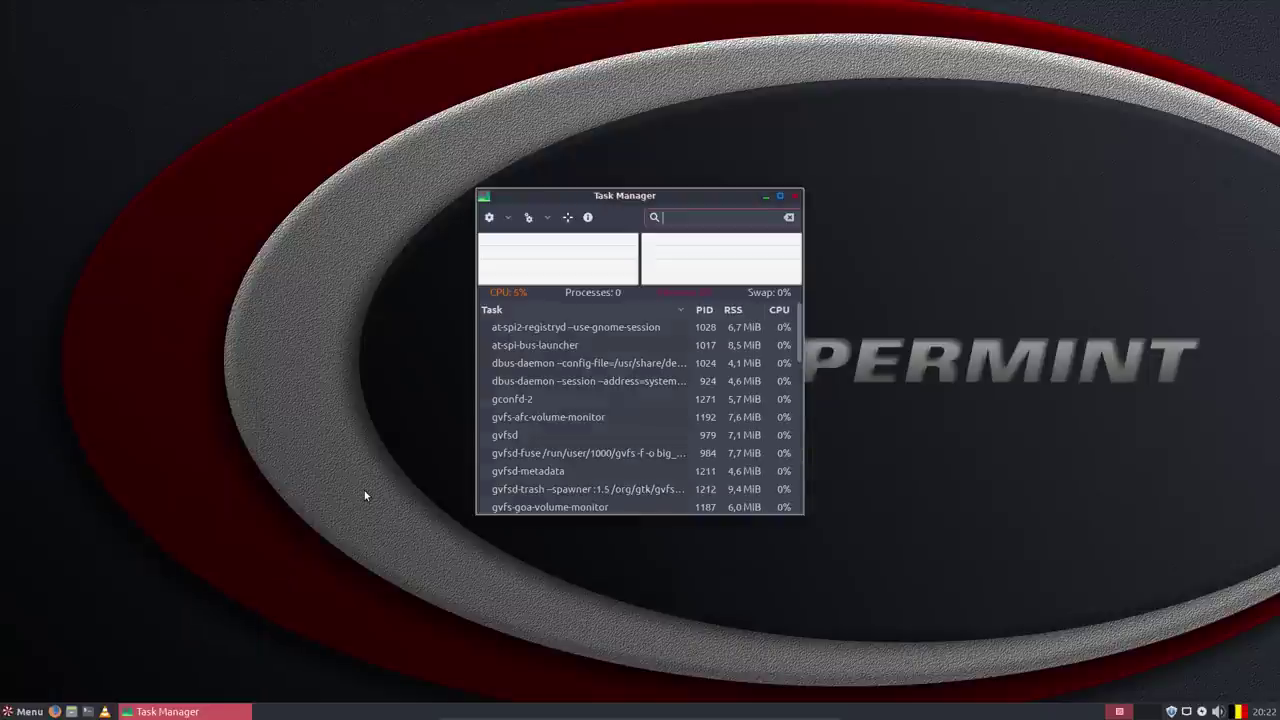
click(588, 218)
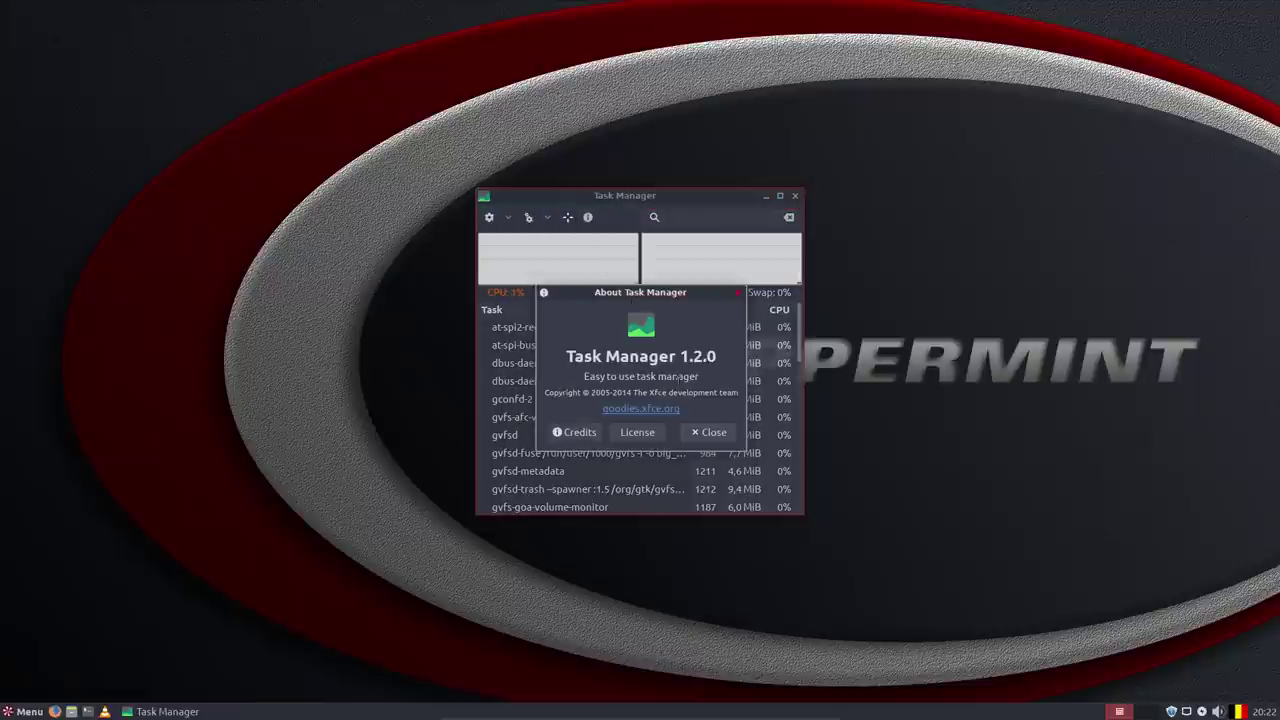
drag(641, 392, 684, 393)
click(703, 433)
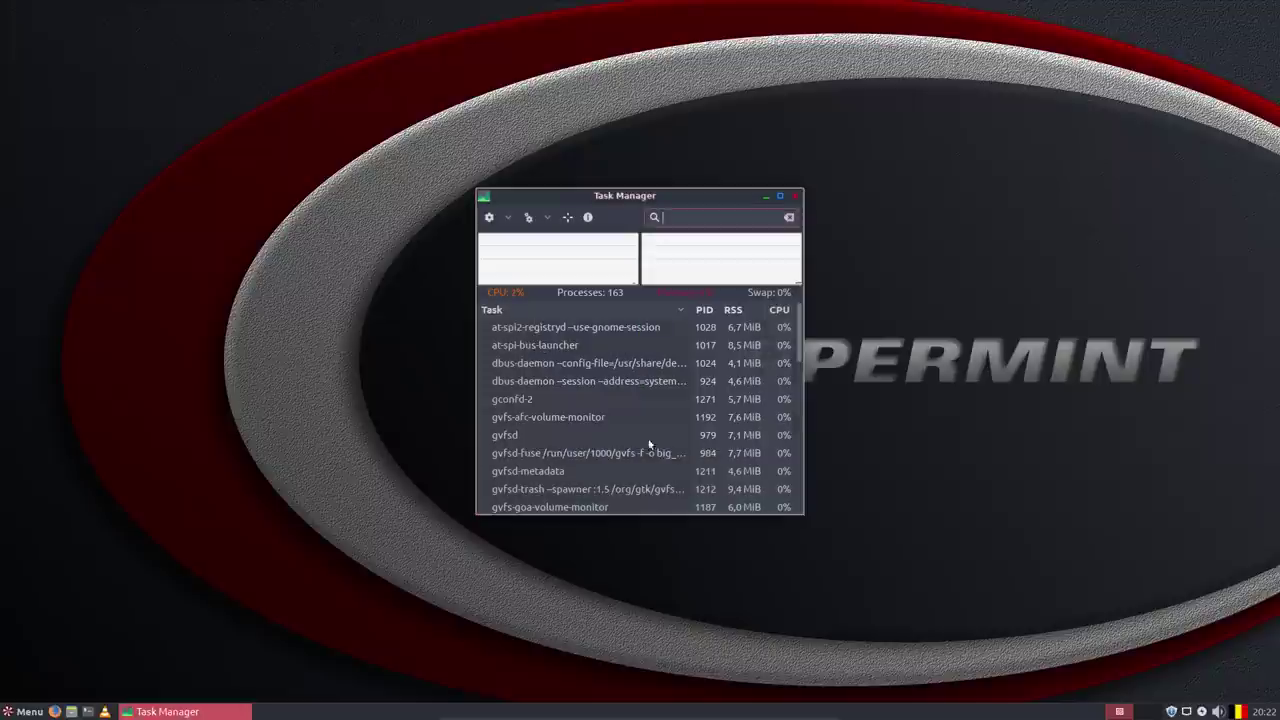
click(795, 195)
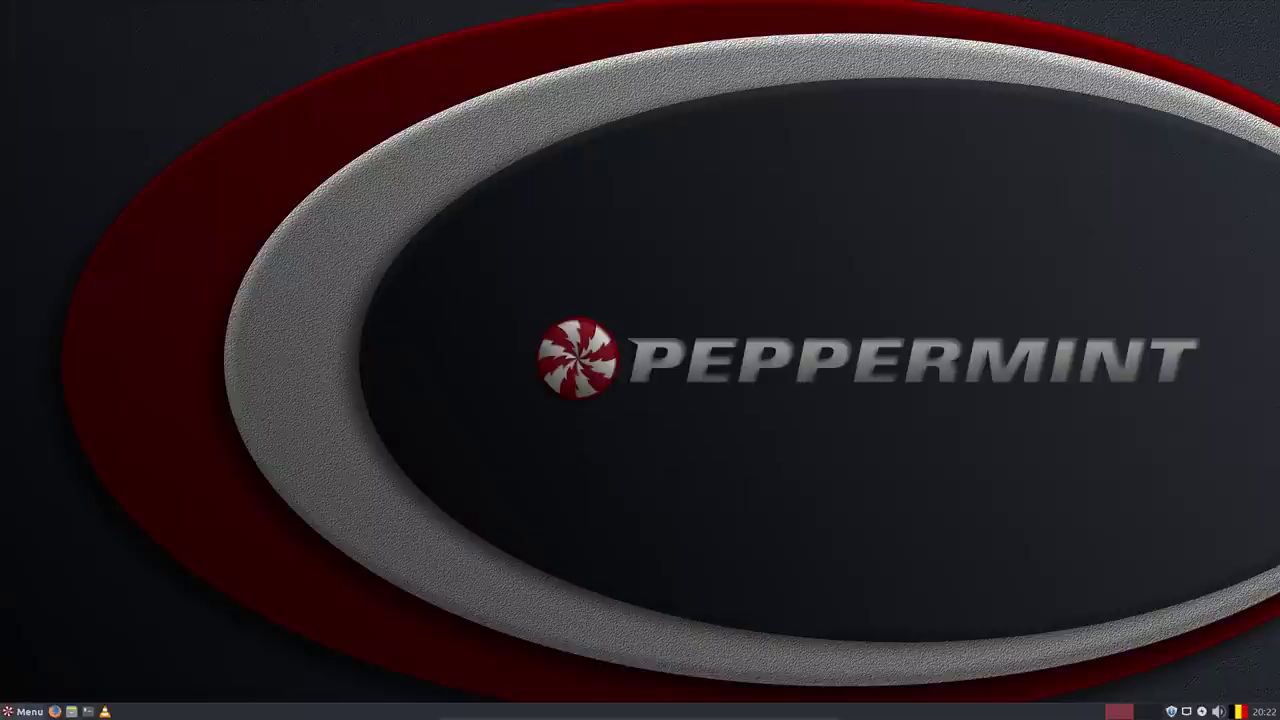
Launch Advert Blocker from the Settings category and authenticate with the account password.
click(16, 711)
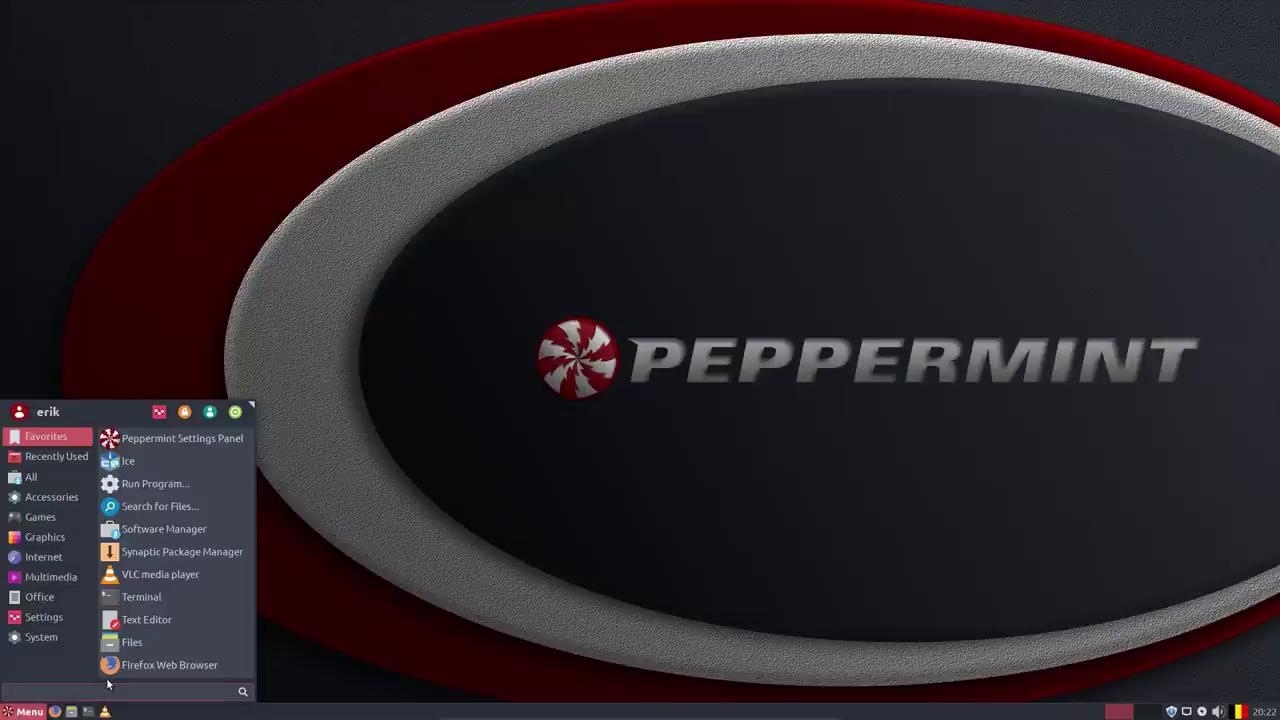
click(44, 617)
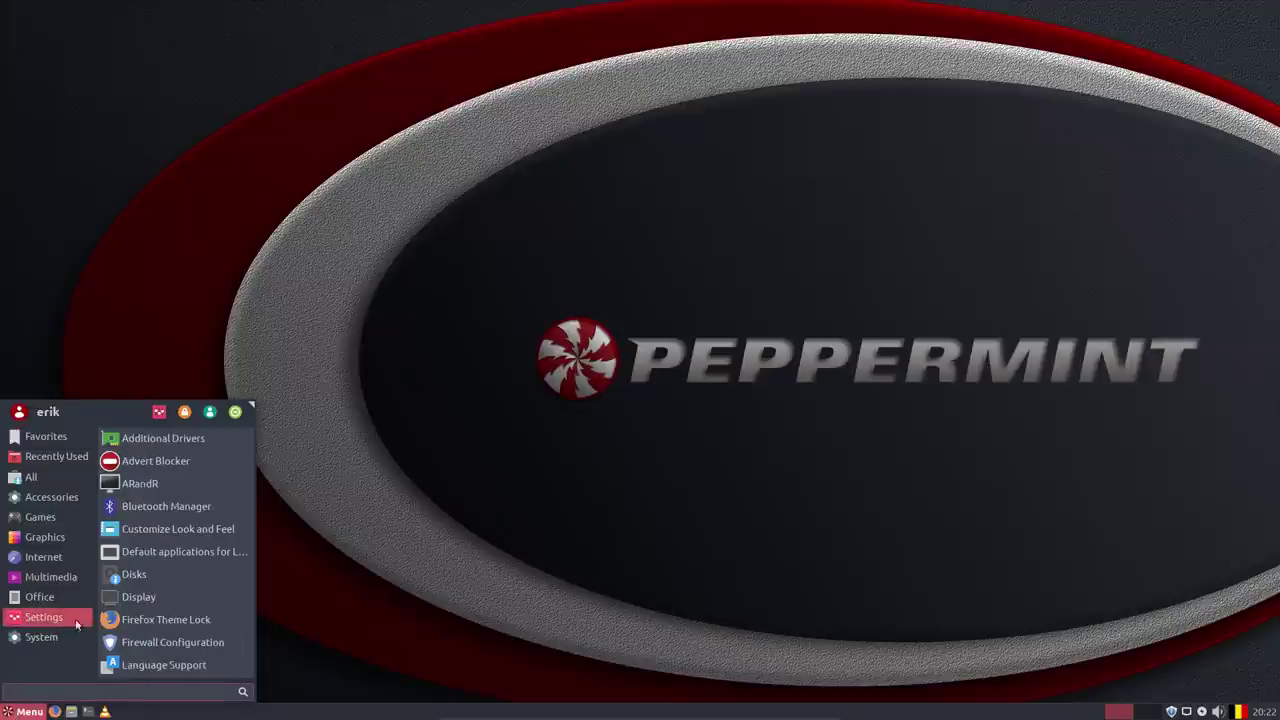
click(172, 455)
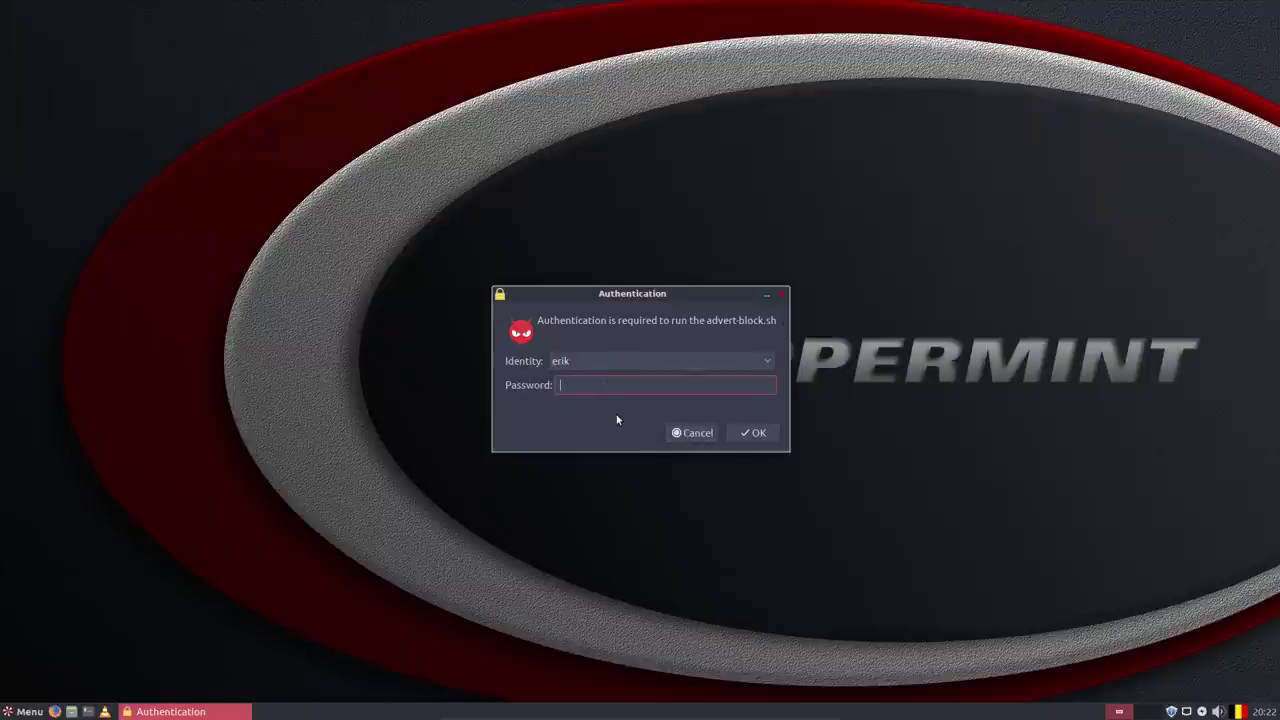
text(****)
key(Return)
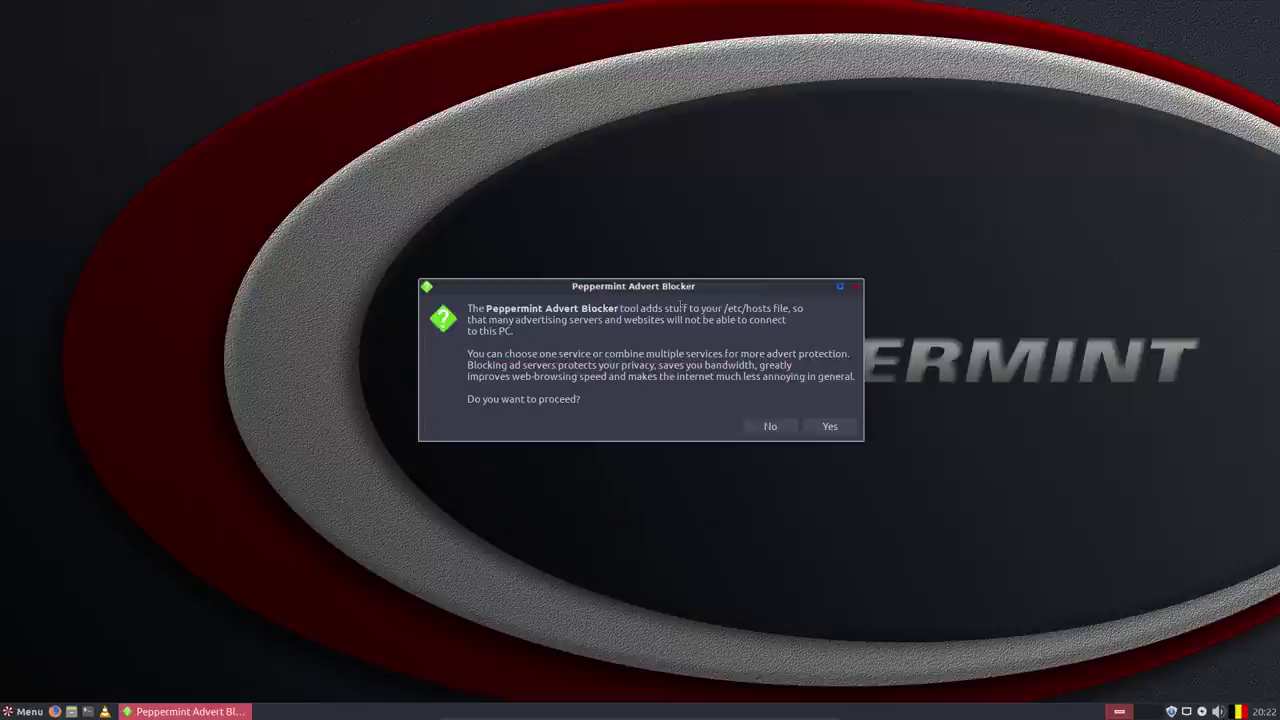
Read the /etc/hosts explanation, agree to proceed, and choose mvps.org as the blocking service.
drag(722, 308, 772, 309)
click(745, 308)
drag(660, 366, 766, 366)
click(538, 376)
click(829, 427)
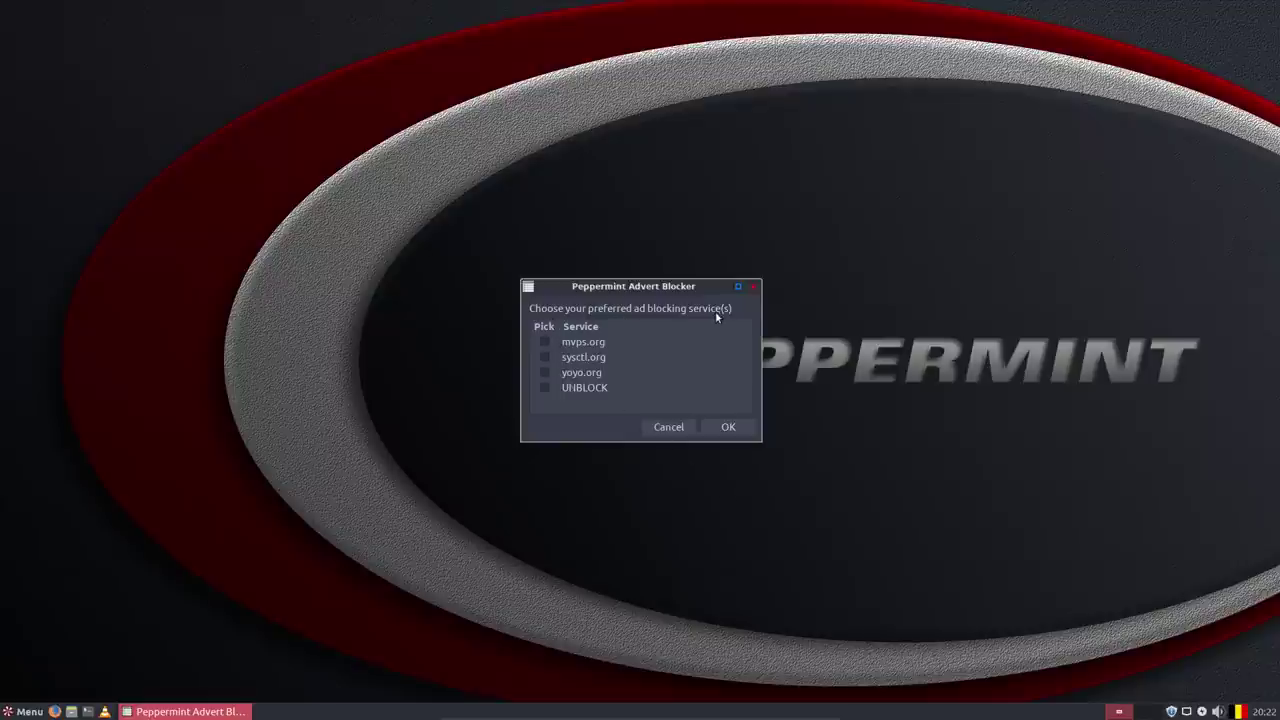
click(545, 342)
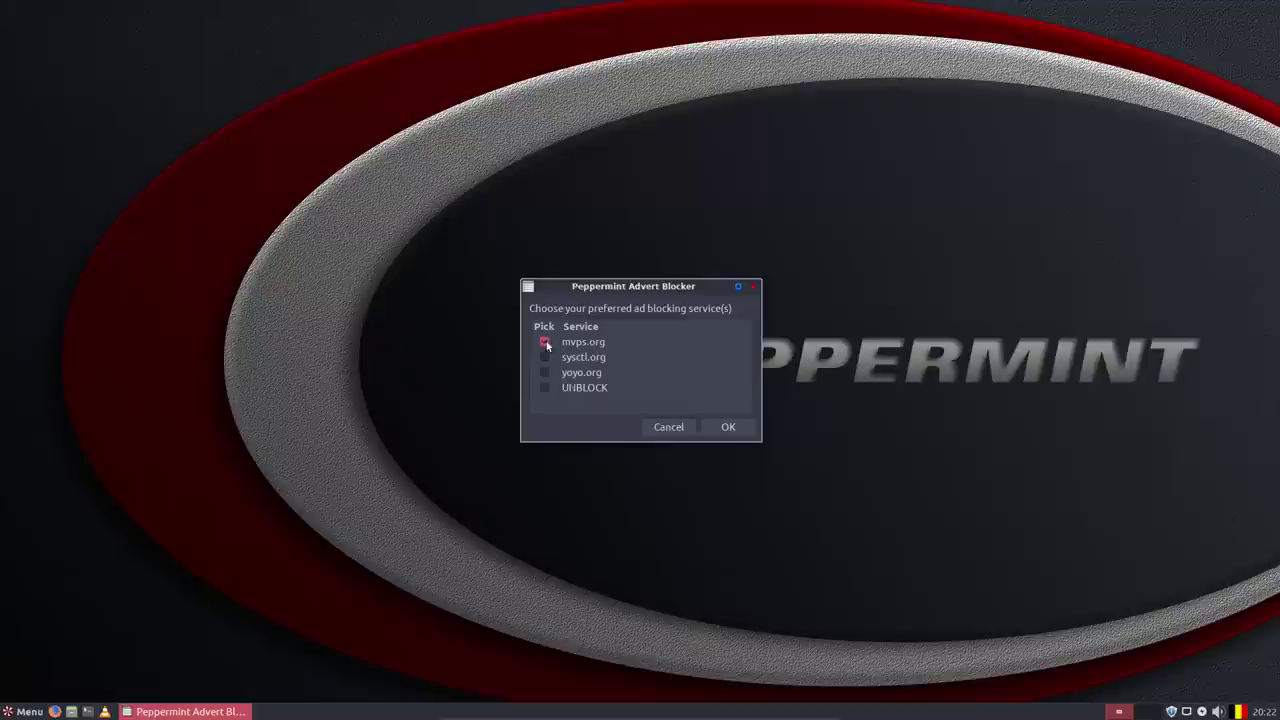
click(672, 427)
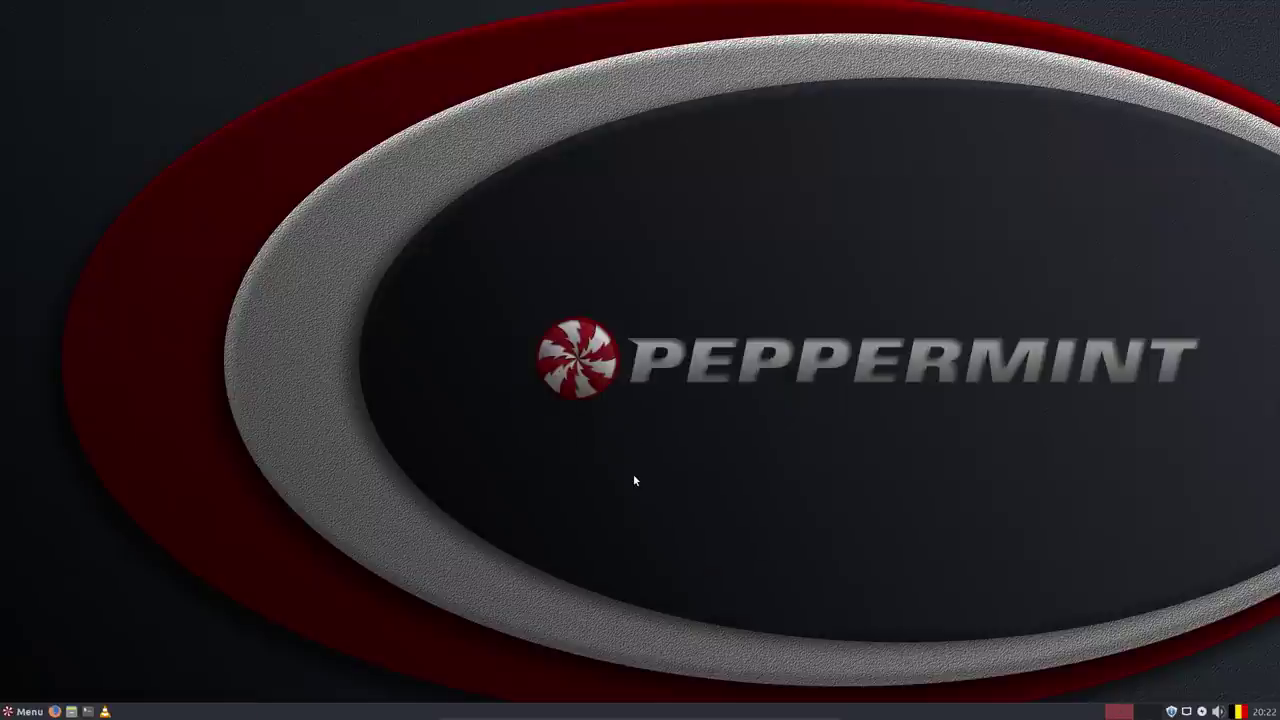
click(87, 711)
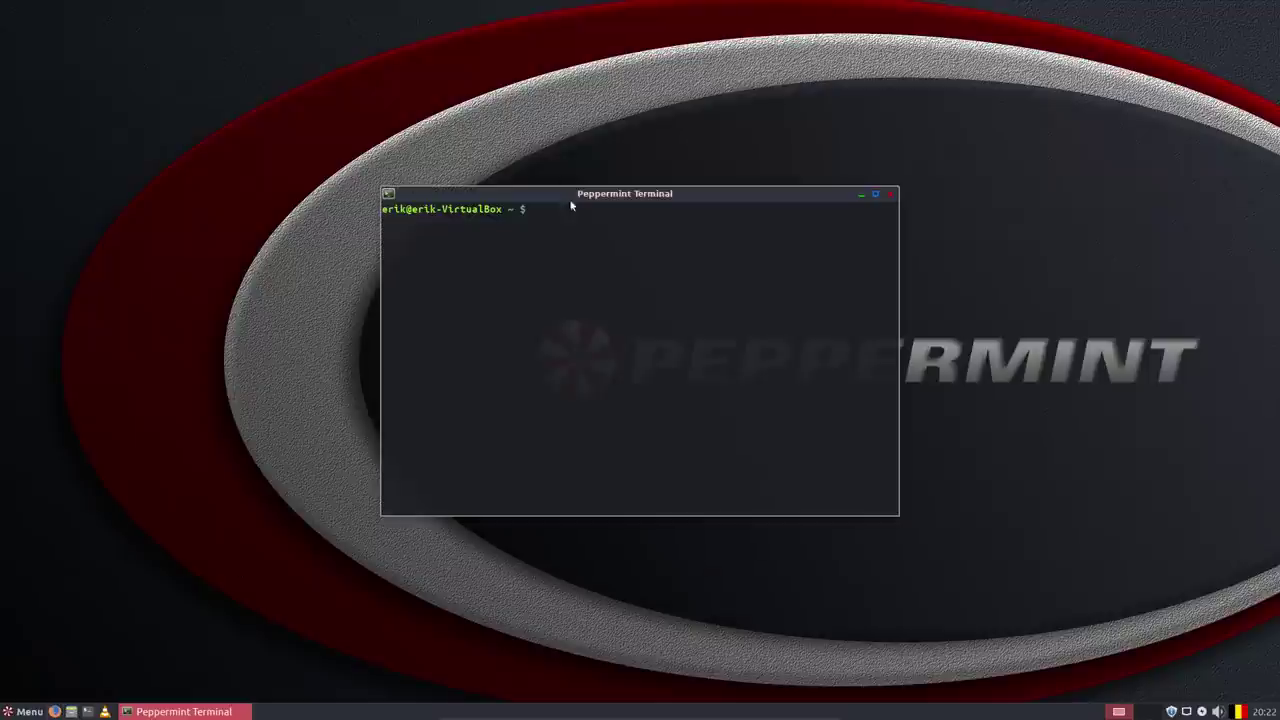
text(nano /etc/Hosts)
key(BackSpace)
key(BackSpace)
key(BackSpace)
key(BackSpace)
key(BackSpace)
text(host)
key(Tab)
key(Tab)
text(s)
key(Return)
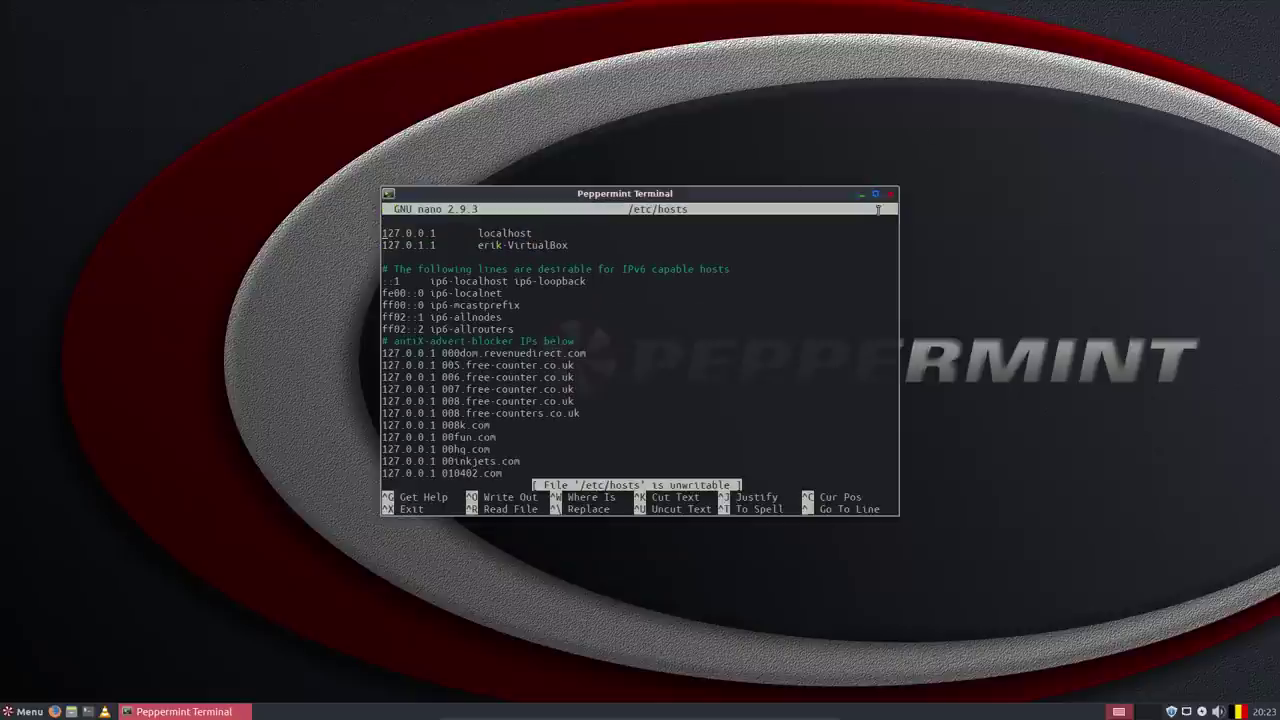
click(876, 194)
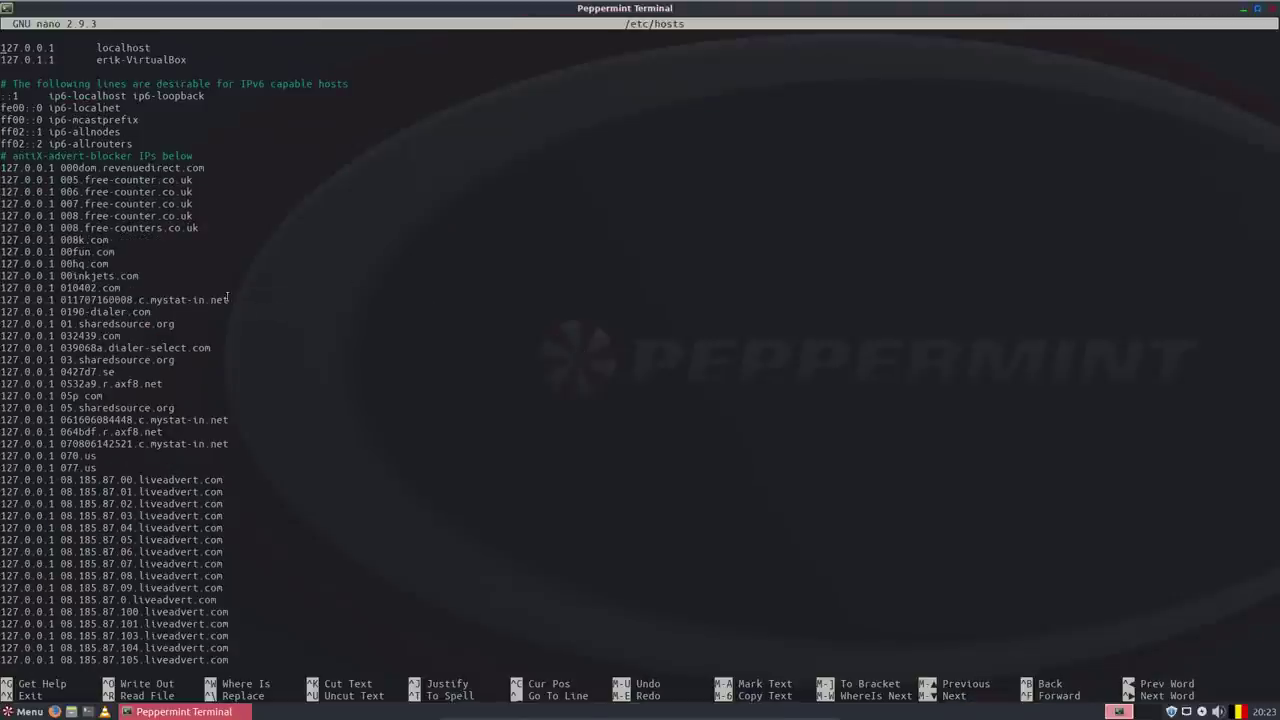
key(Page_Down)
key(Page_Down)
key(Page_Down)
key(Page_Down)
key(Page_Down)
key(Page_Down)
key(Page_Down)
key(Page_Down)
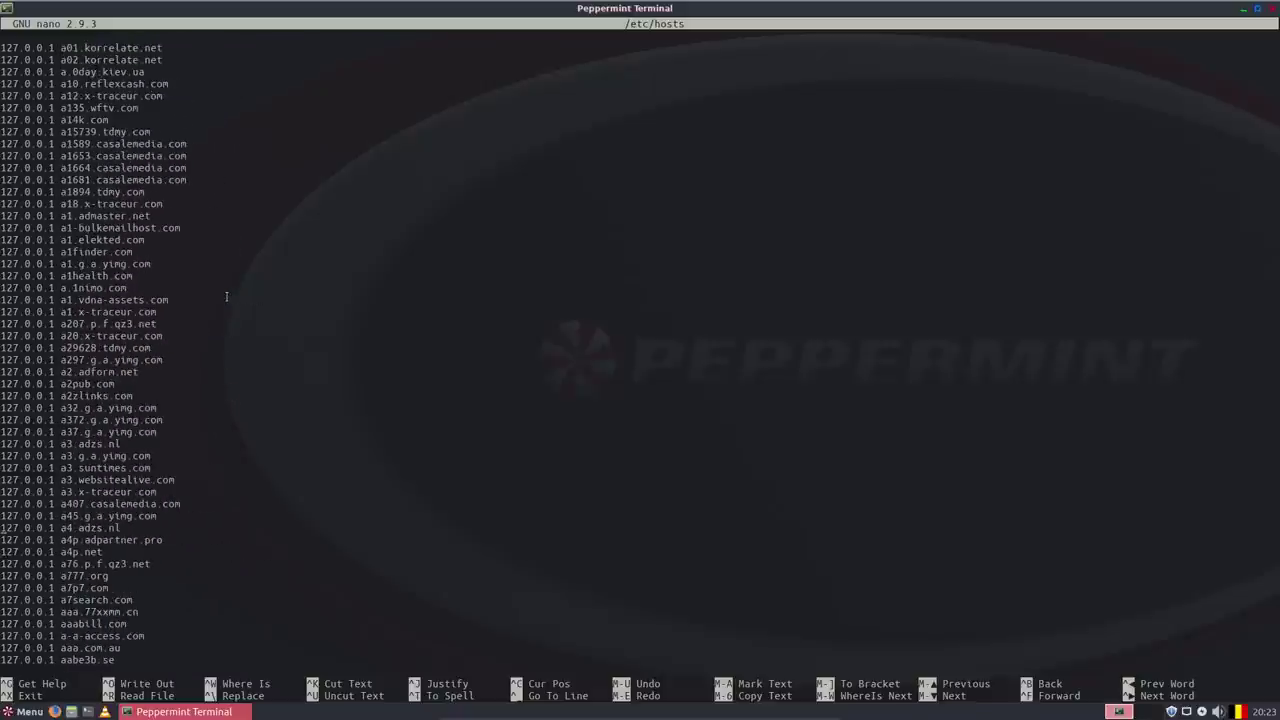
key(Page_Down)
key(Page_Down)
key(Page_Down)
key(Page_Down)
key(Page_Down)
key(Page_Down)
key(Page_Down)
key(Page_Down)
key(Page_Down)
key(Page_Down)
key(Page_Down)
key(Page_Down)
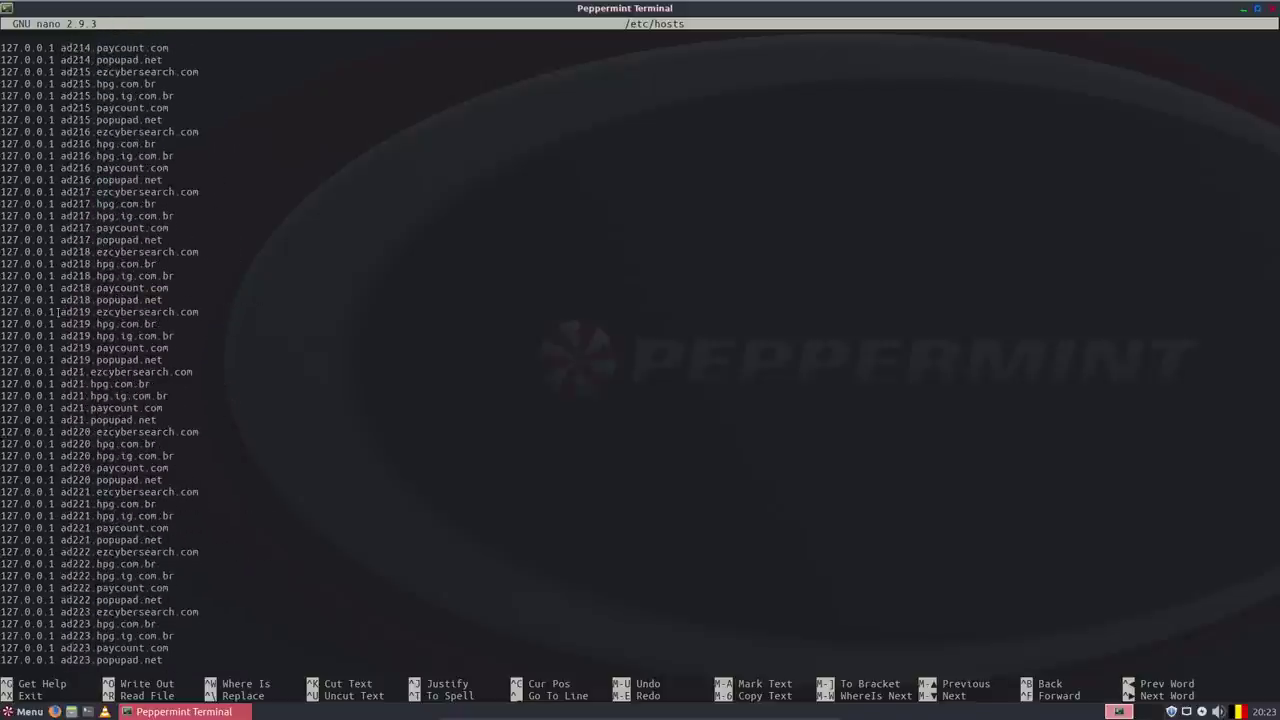
drag(61, 312, 205, 312)
click(203, 312)
drag(61, 312, 200, 312)
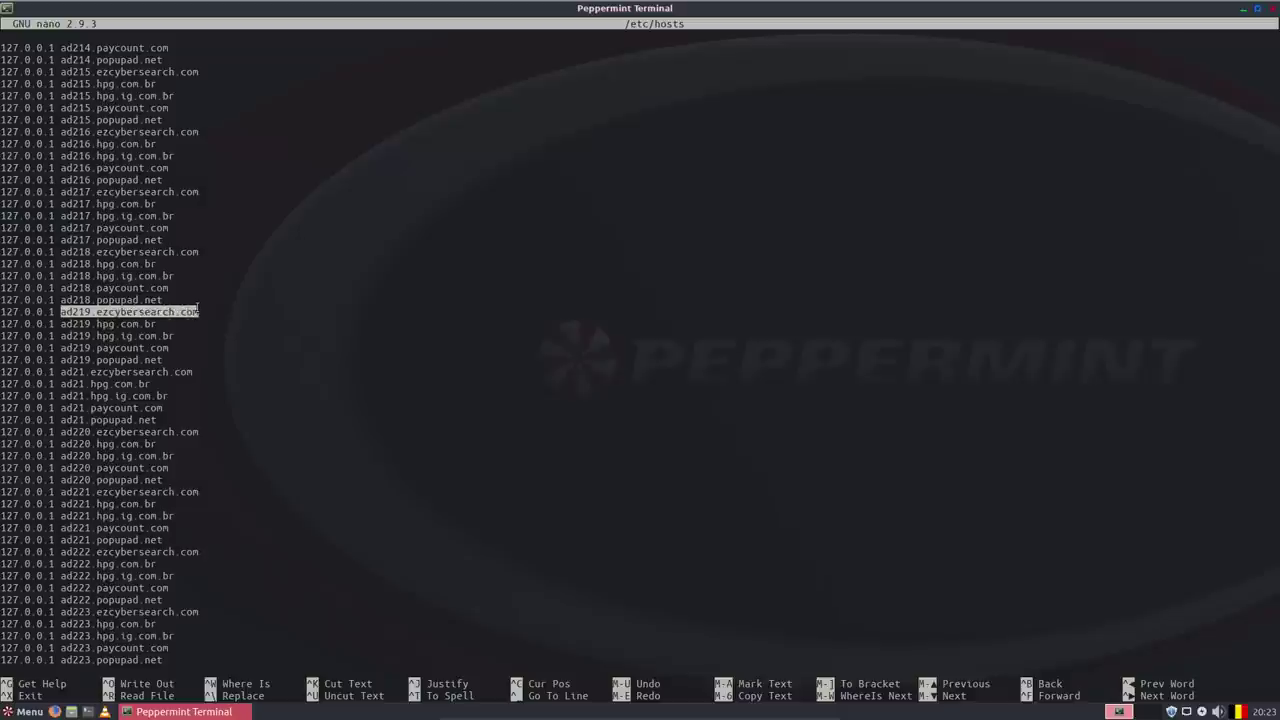
drag(52, 312, 1, 312)
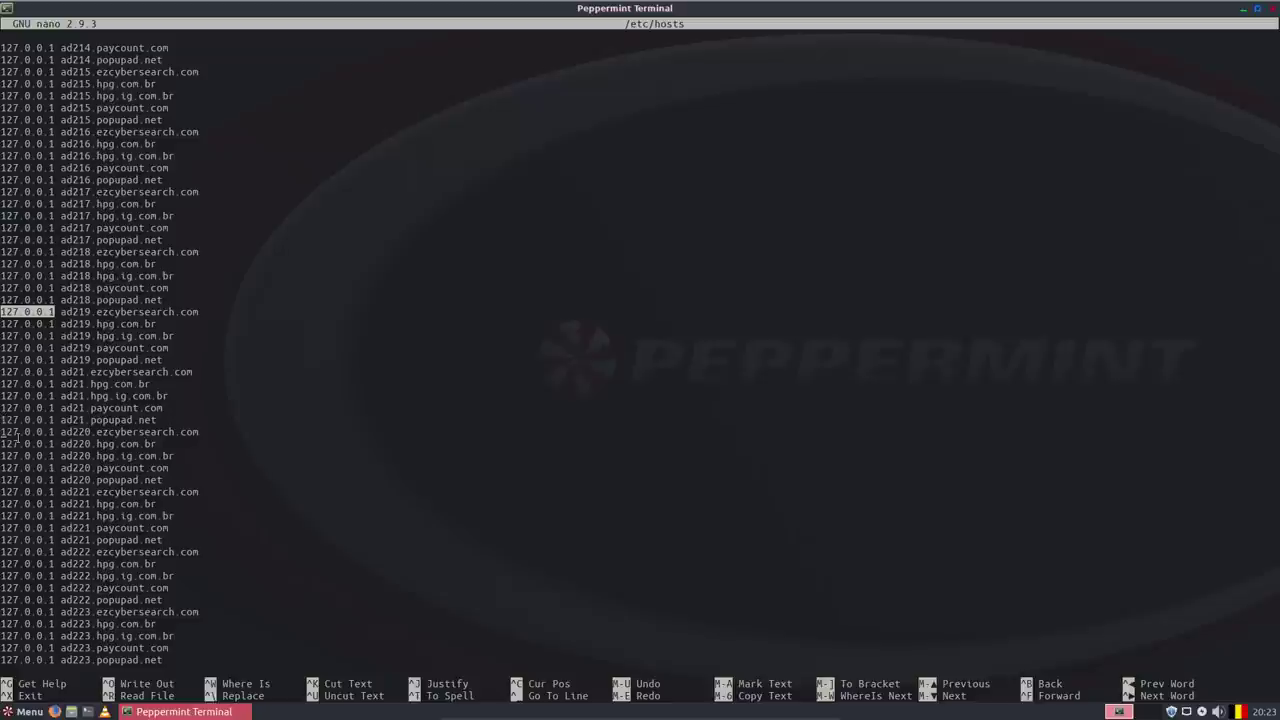
click(1274, 12)
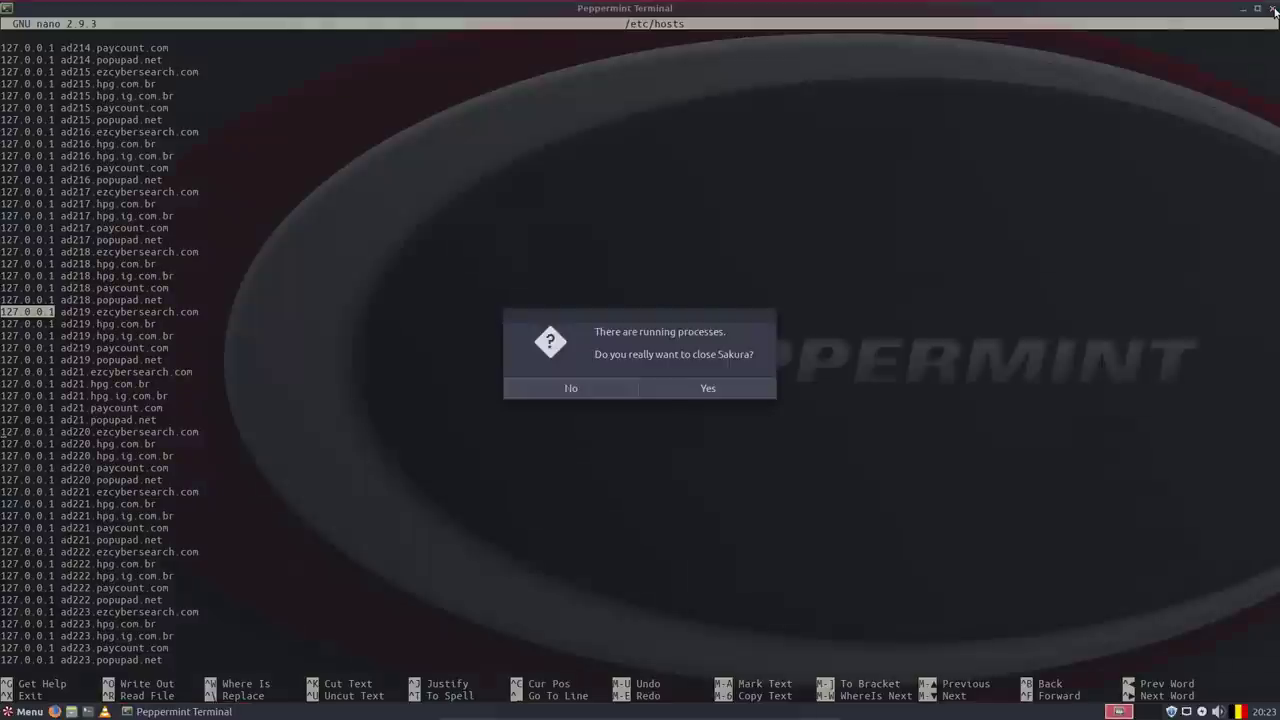
Close the terminal, then open ARandR from Settings to view the single VGA-1 output and close it.
click(704, 387)
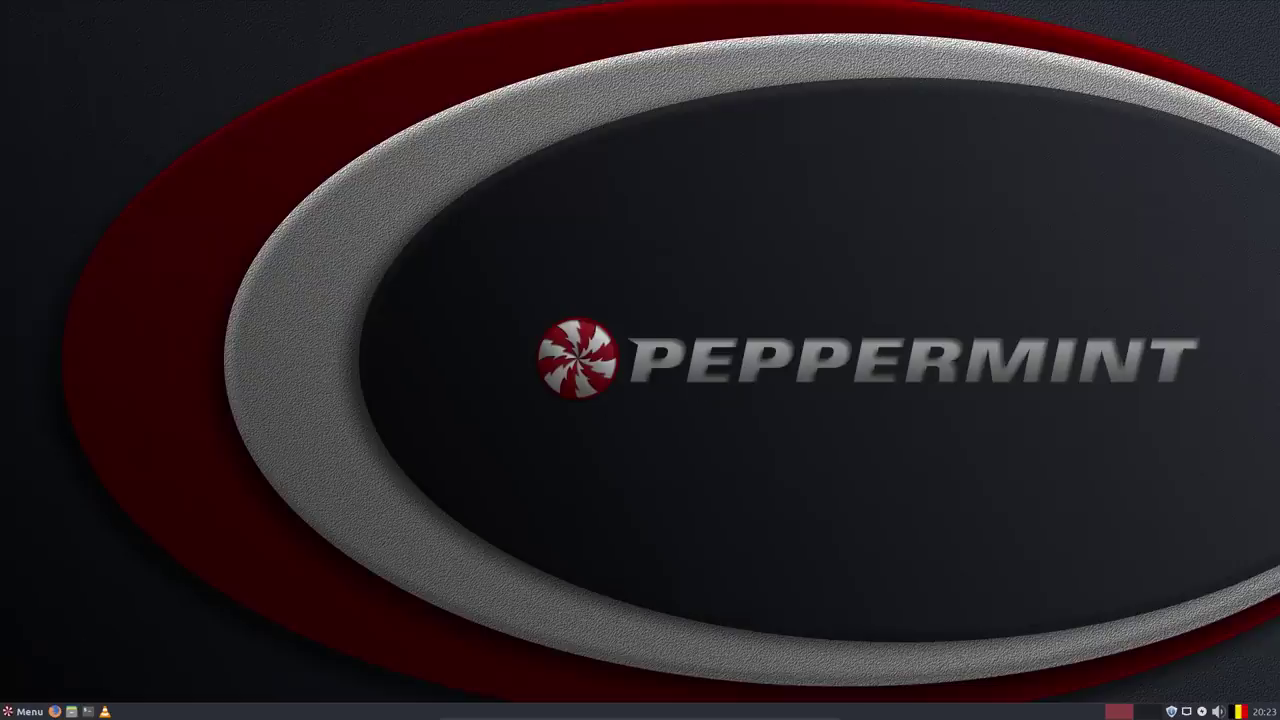
click(24, 711)
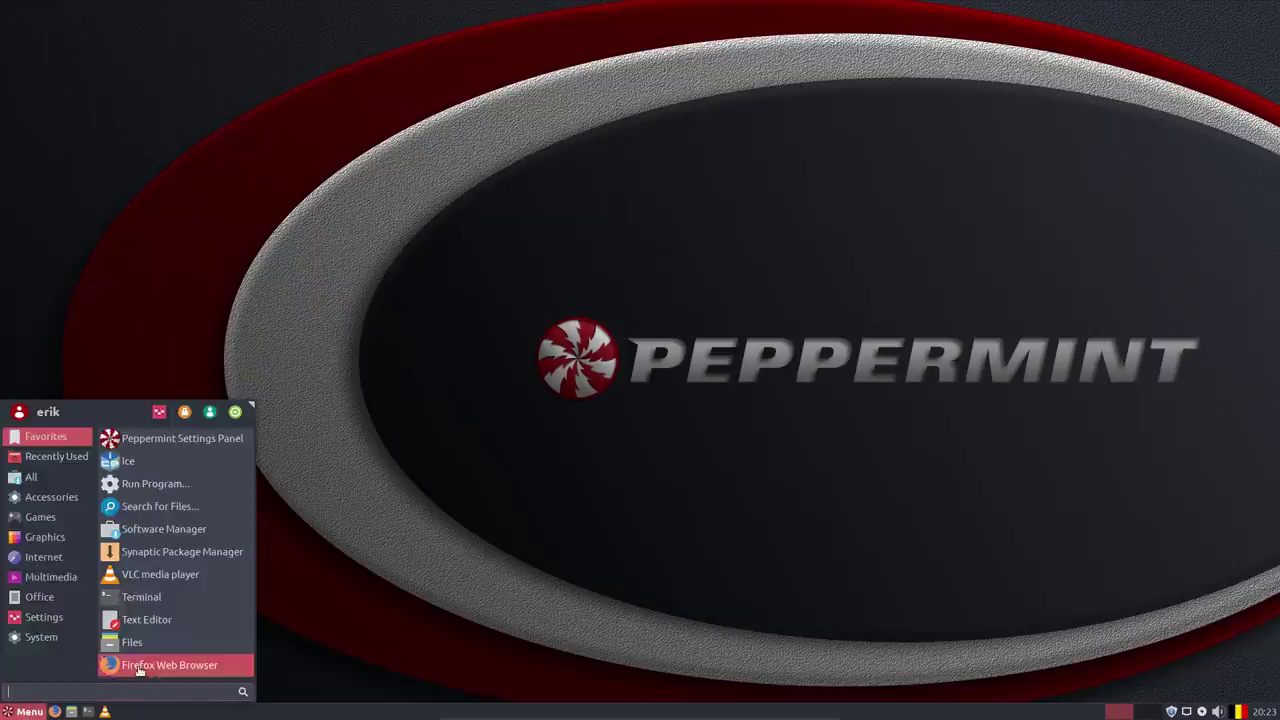
click(48, 621)
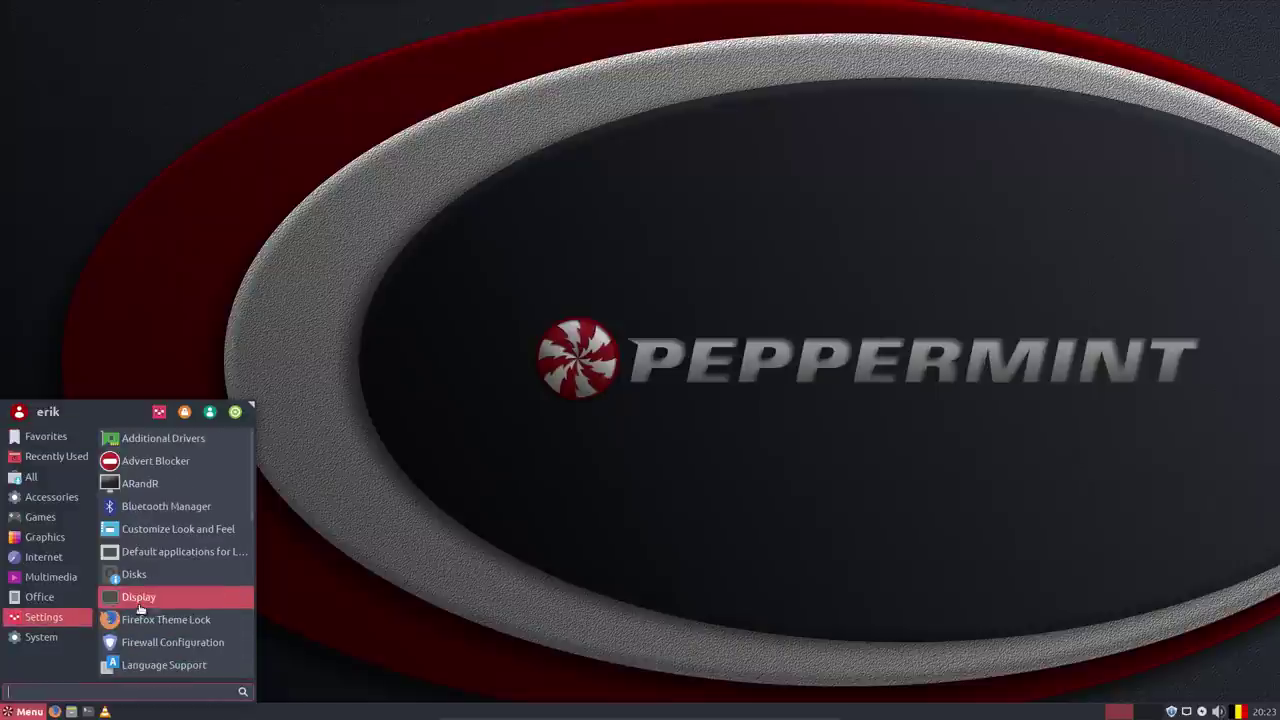
click(157, 484)
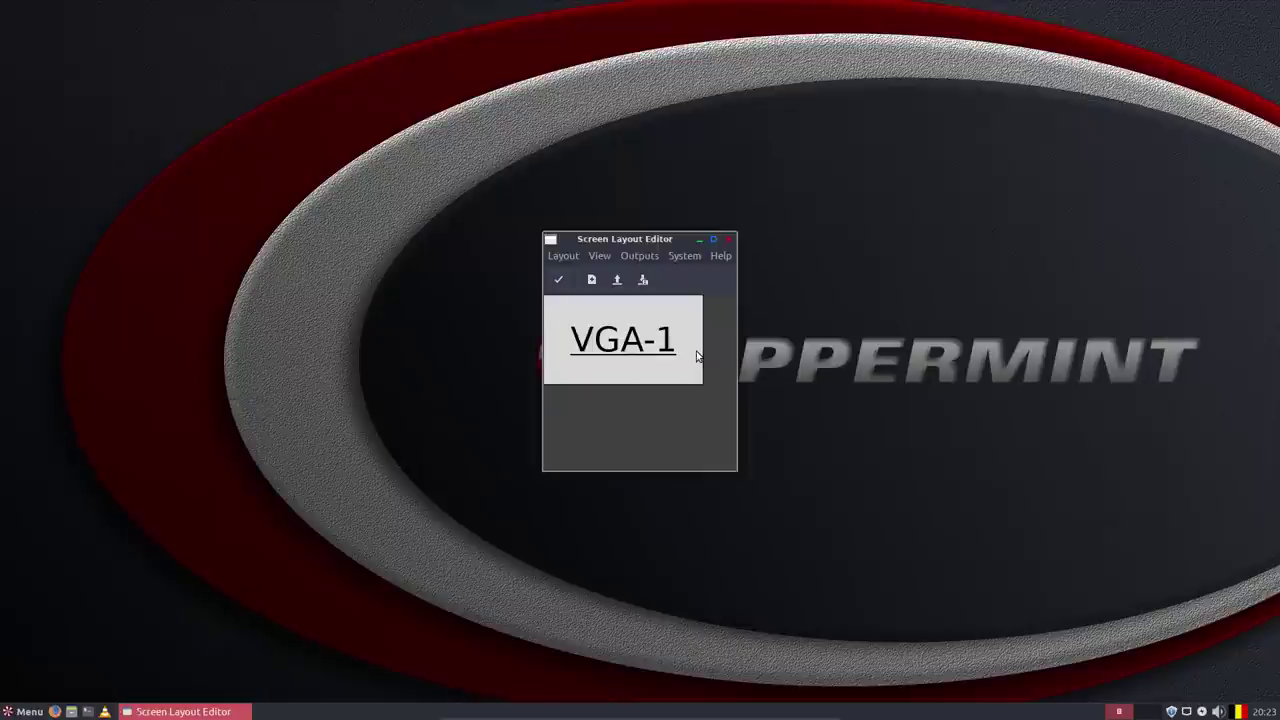
click(729, 240)
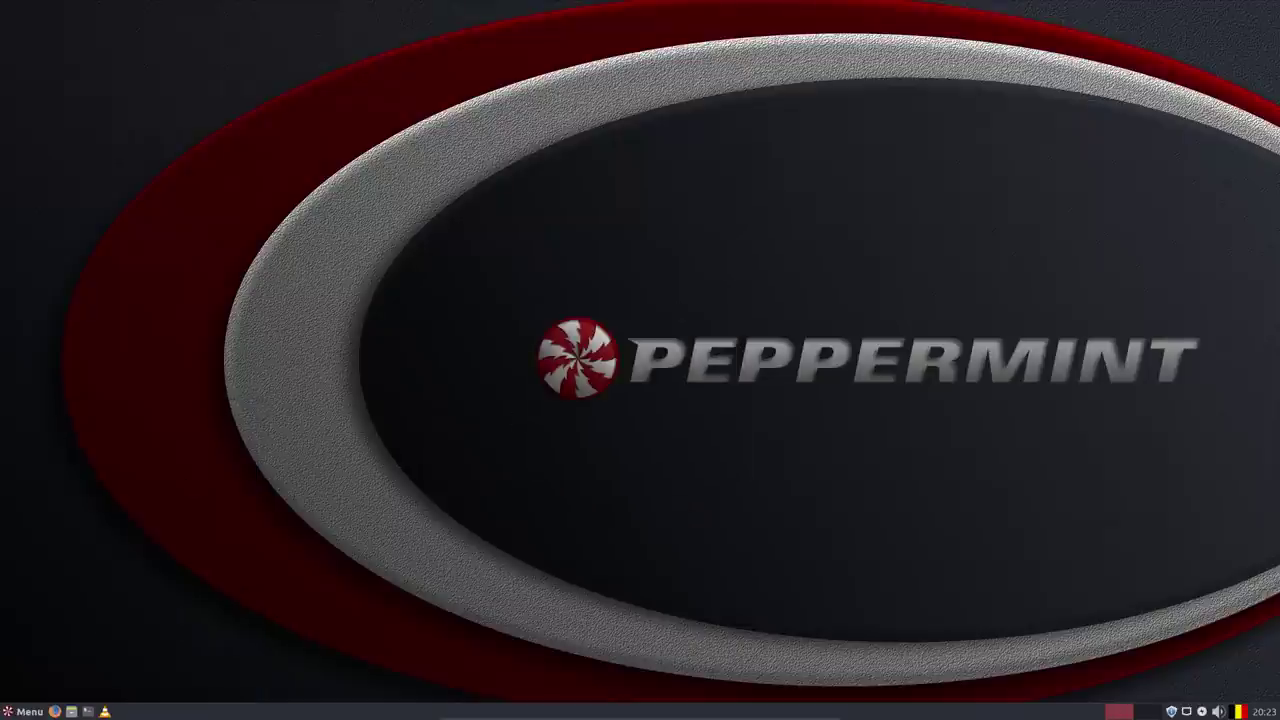
click(21, 713)
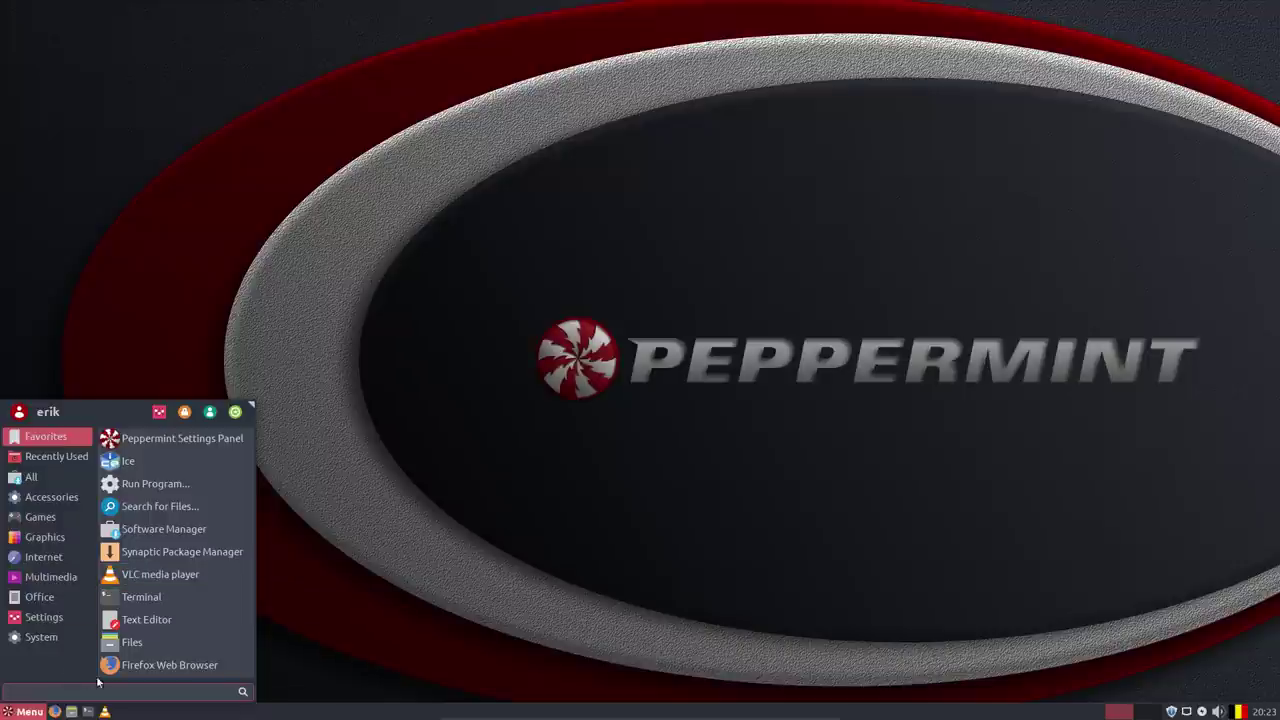
Launch the Peppermint Settings Panel and switch it to the Hardware category.
click(170, 438)
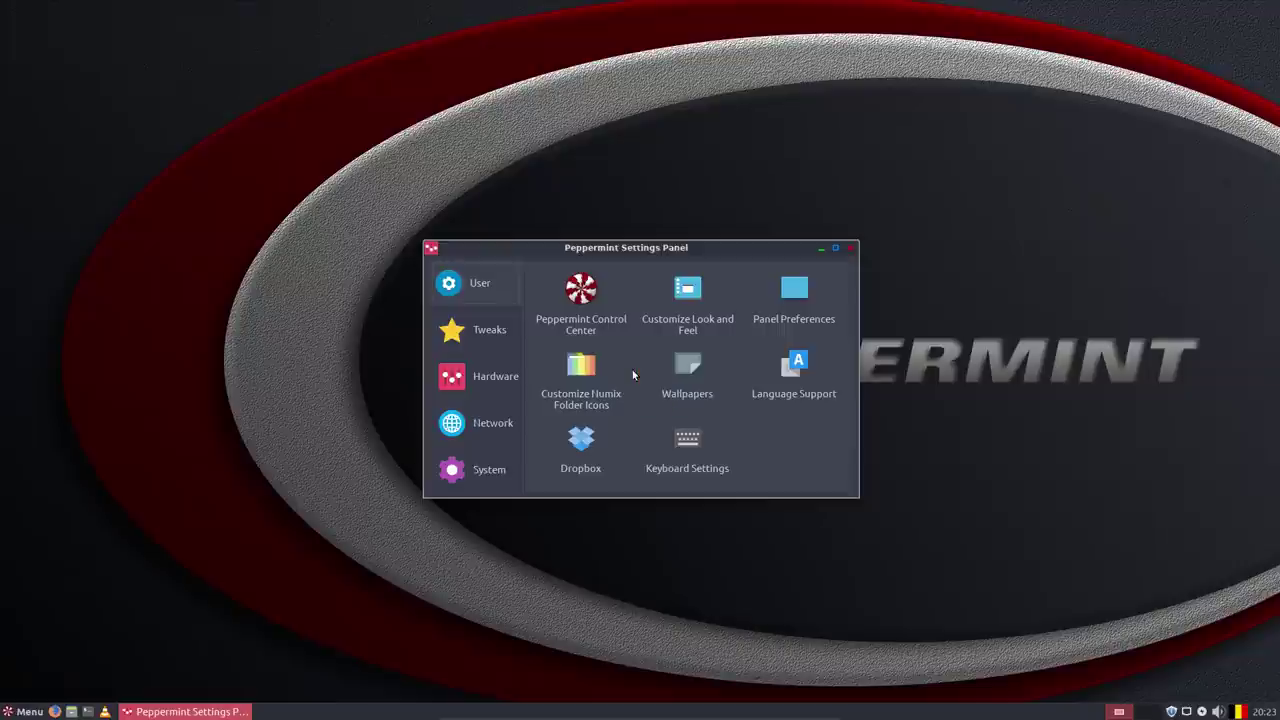
click(474, 333)
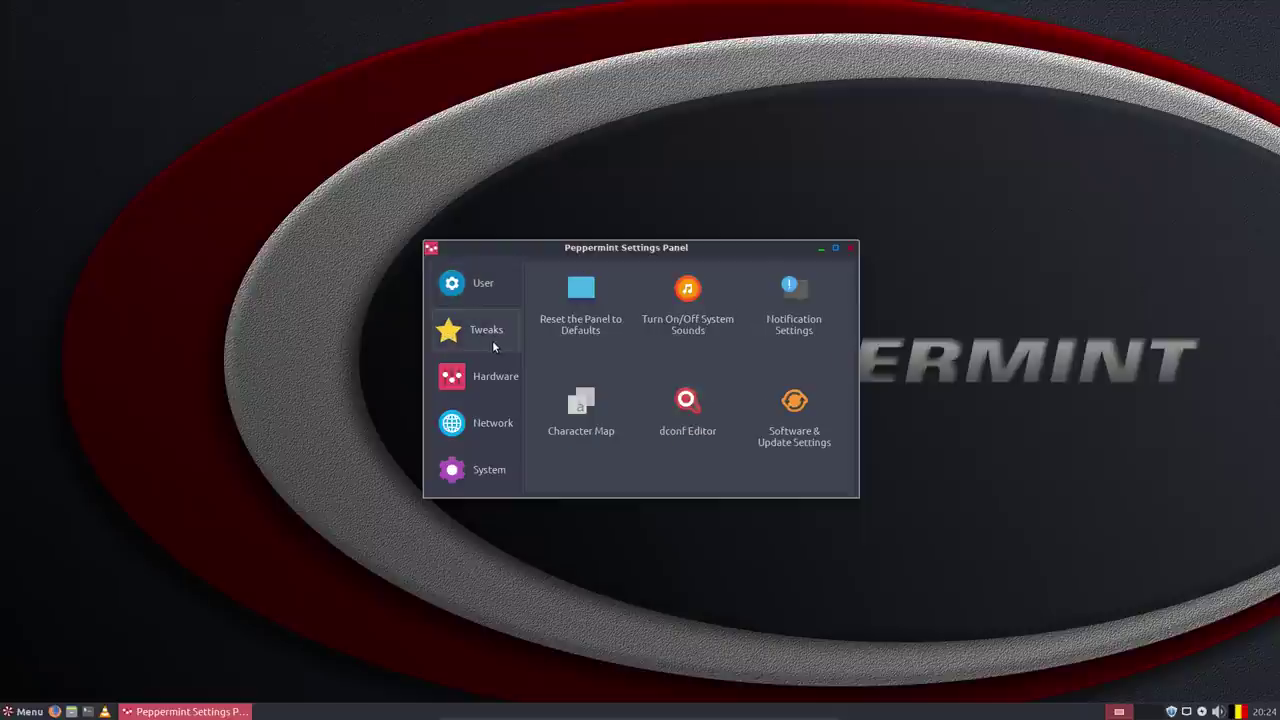
click(496, 378)
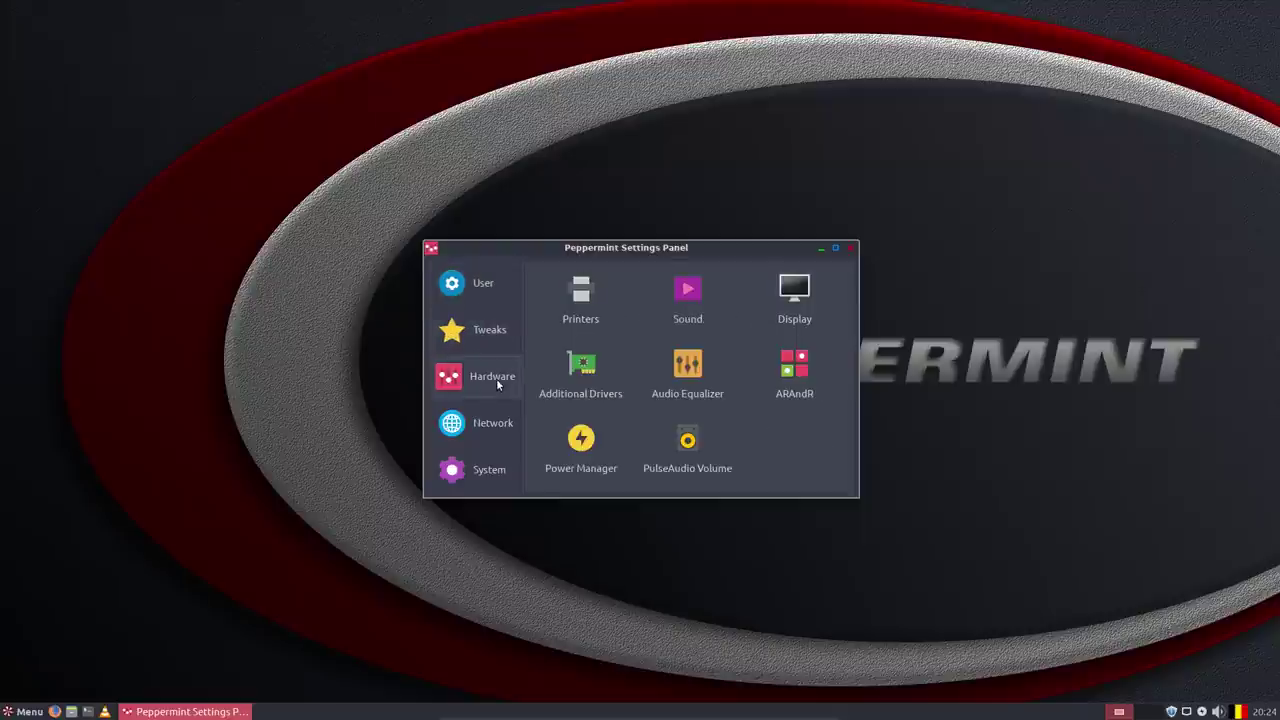
Glance at the Display settings window, close it, and bring up the menu's Settings applications.
click(793, 293)
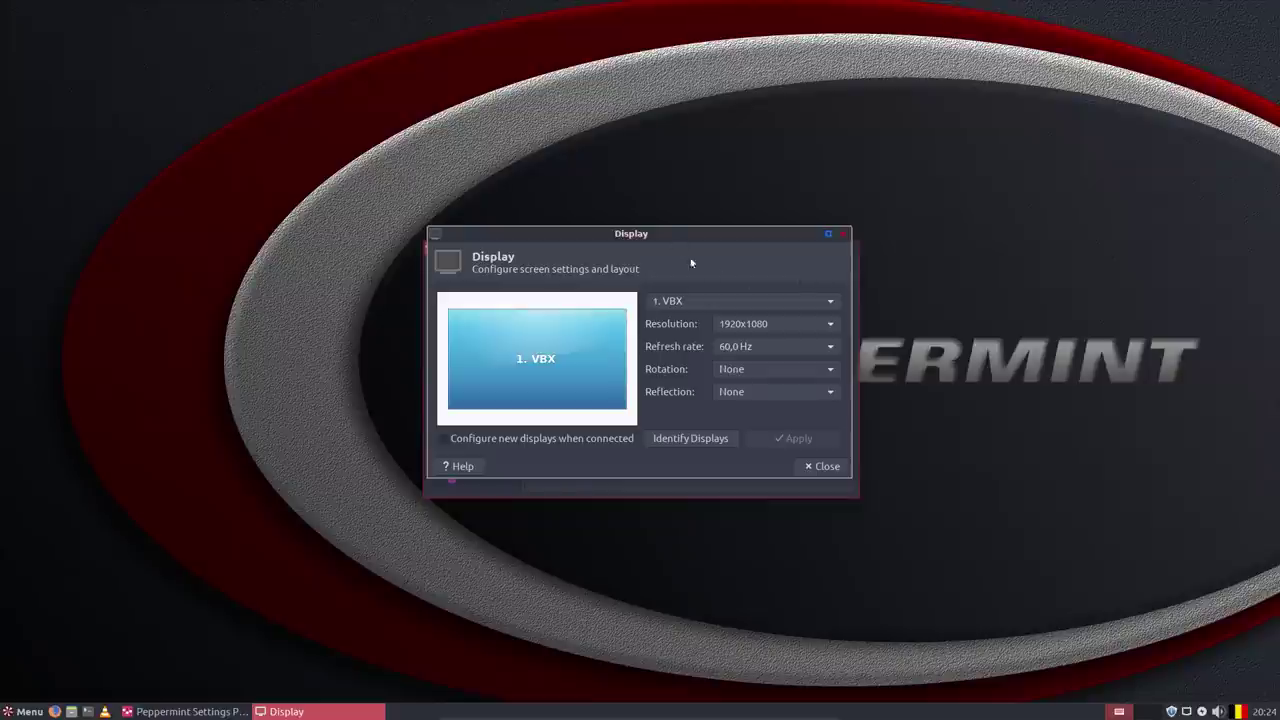
drag(663, 232, 648, 206)
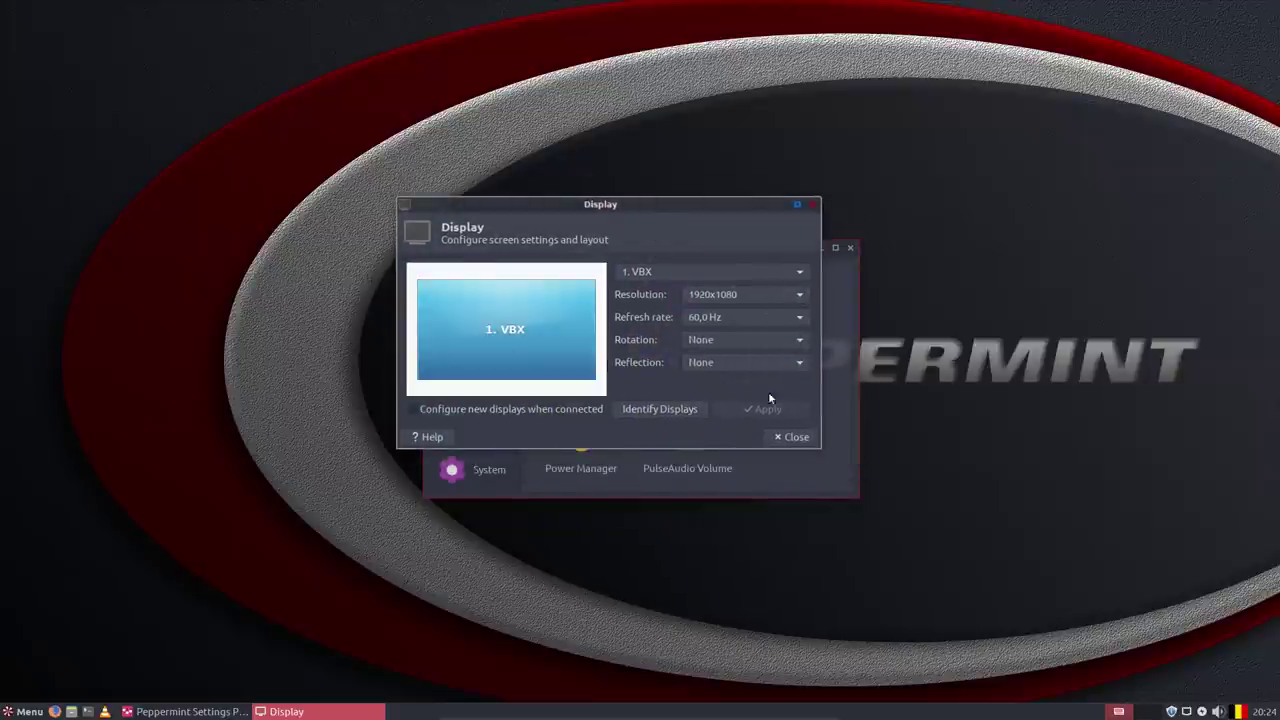
click(790, 437)
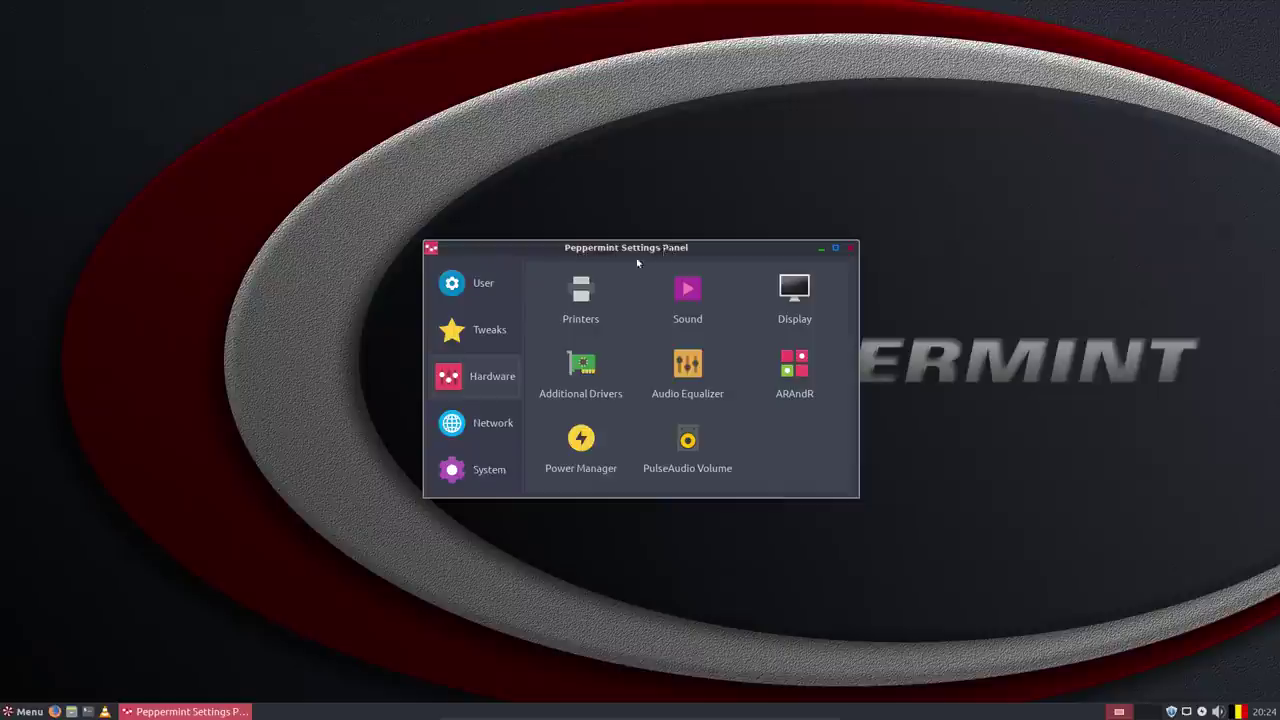
click(14, 713)
click(62, 614)
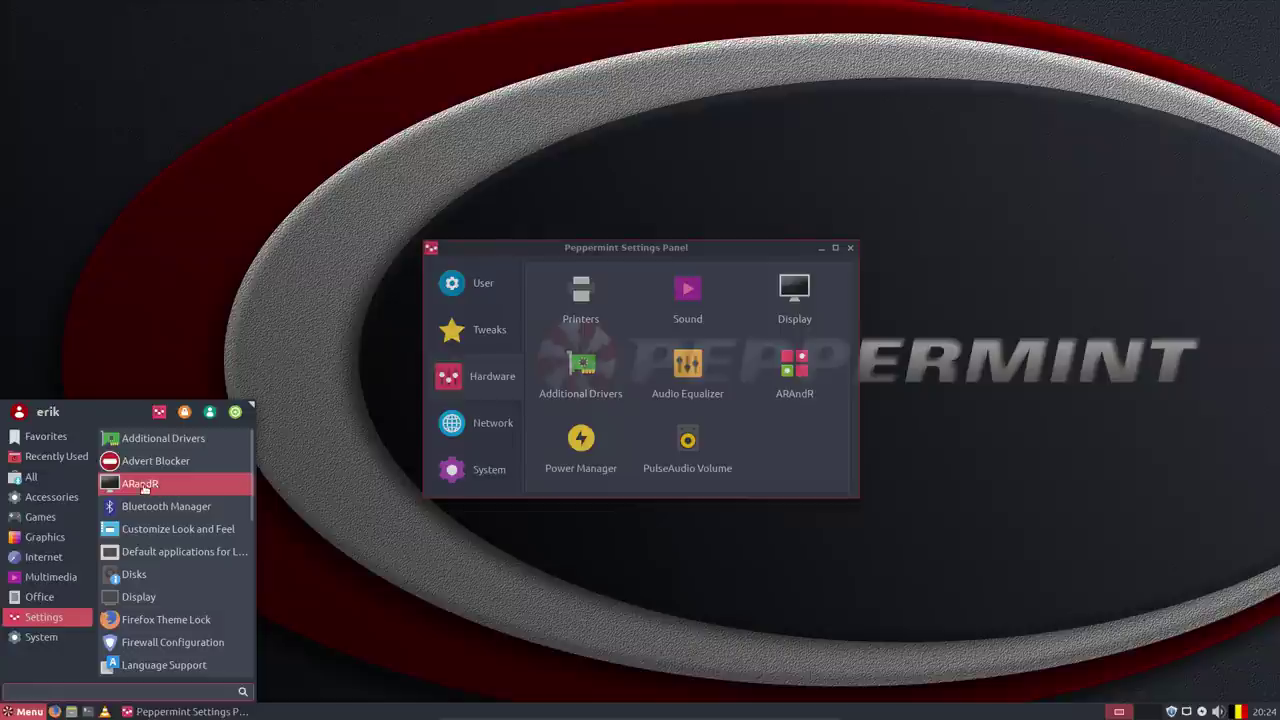
Launch Customize Look and Feel, reposition it, and go to its Icon Theme page.
click(197, 536)
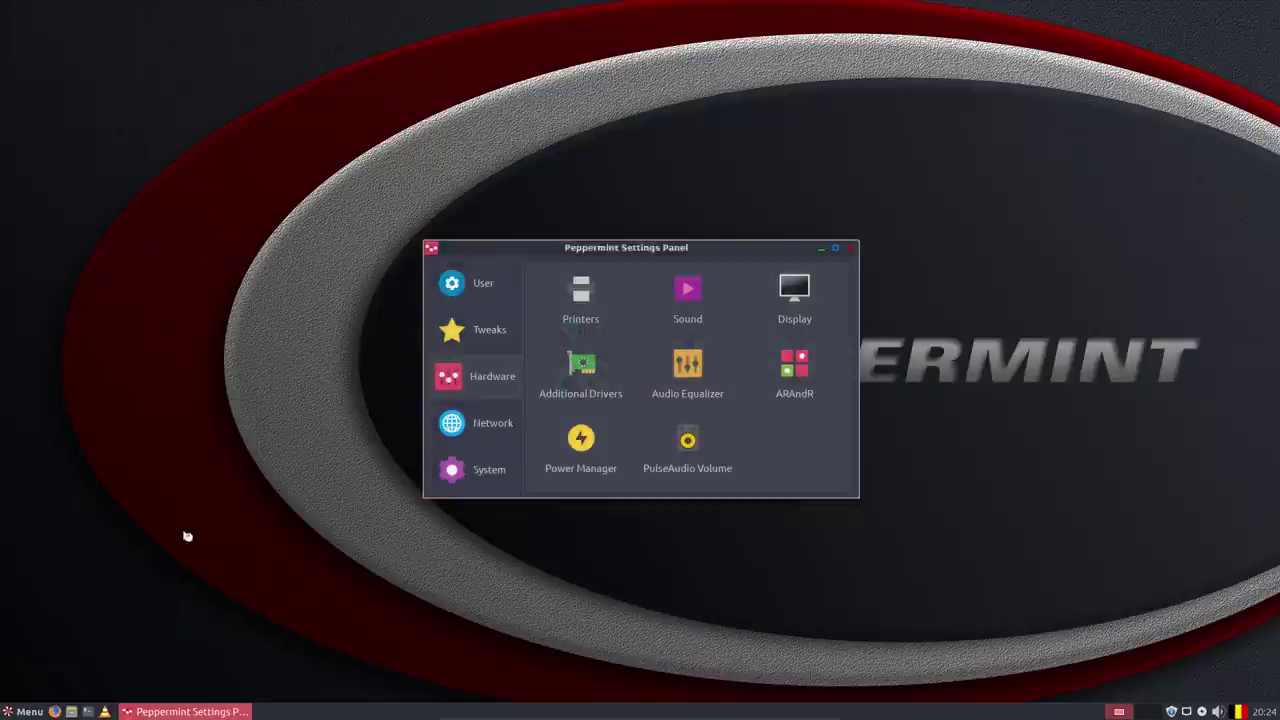
drag(648, 203, 995, 174)
click(929, 199)
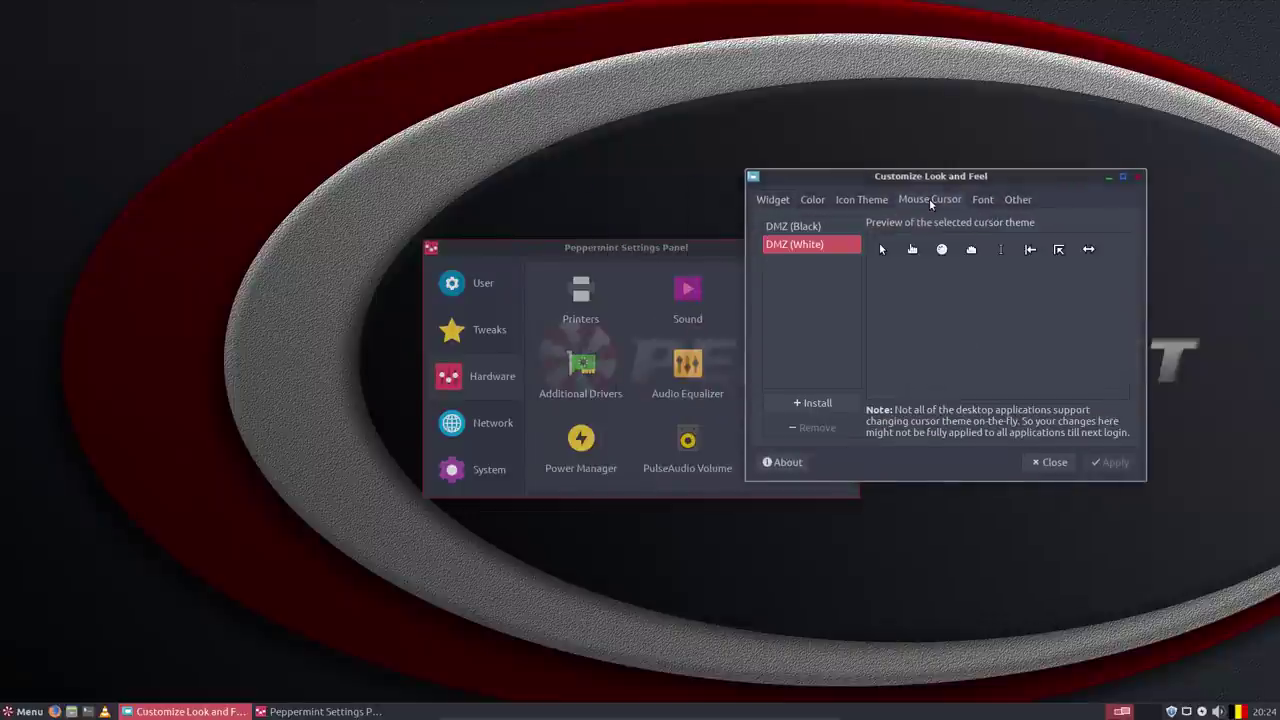
click(841, 197)
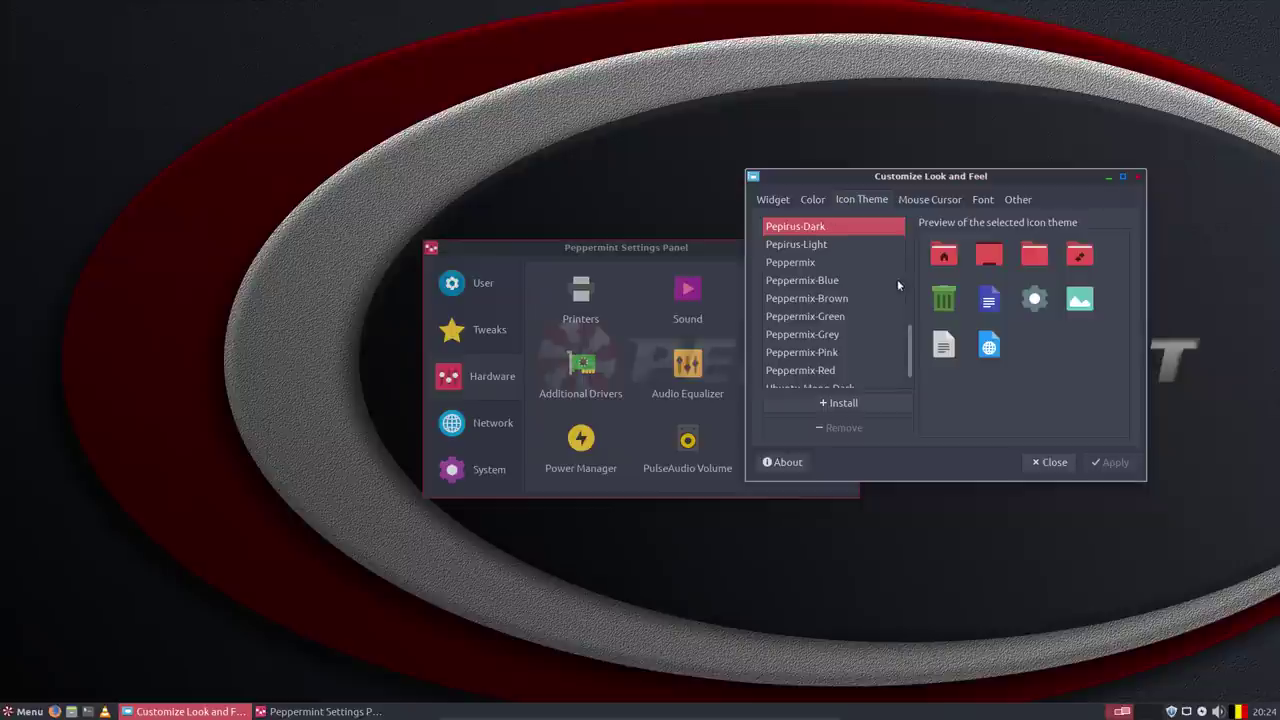
Preview the Peppermix Blue, Brown, Green, Grey and Pink icon themes, then apply Peppermix-Red.
key(Down)
key(Down)
key(Down)
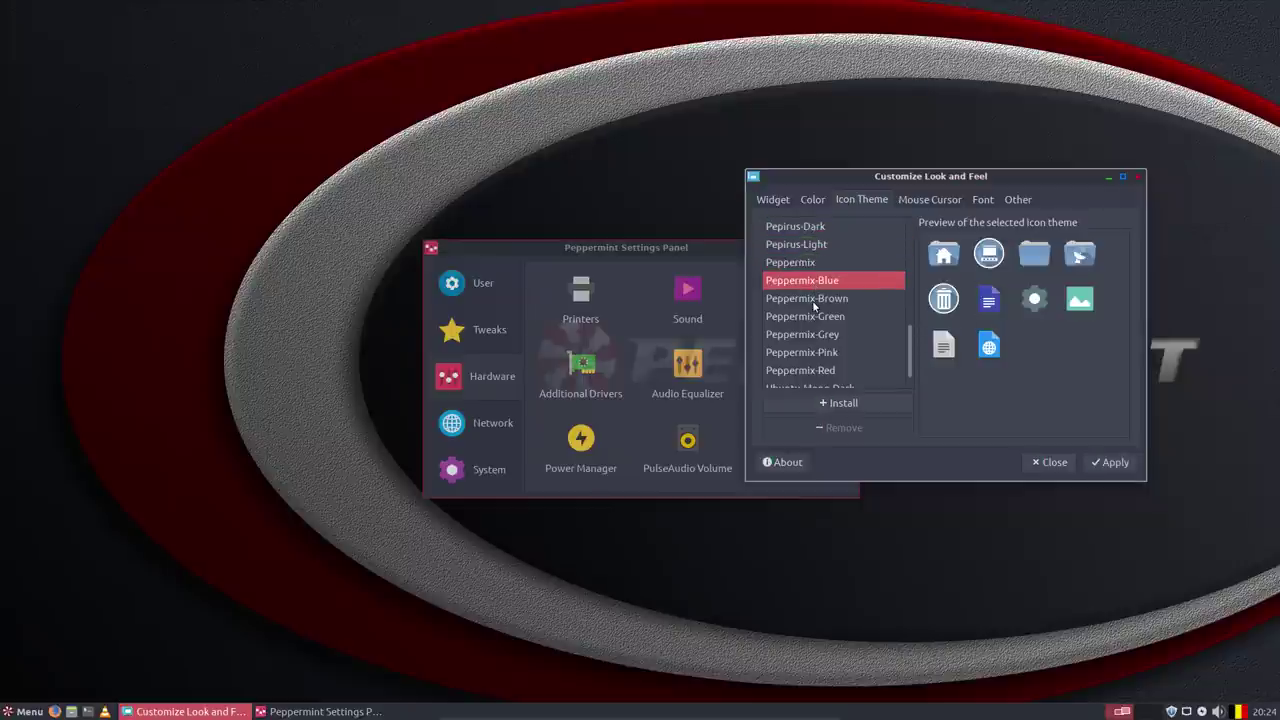
click(815, 298)
click(819, 317)
click(819, 334)
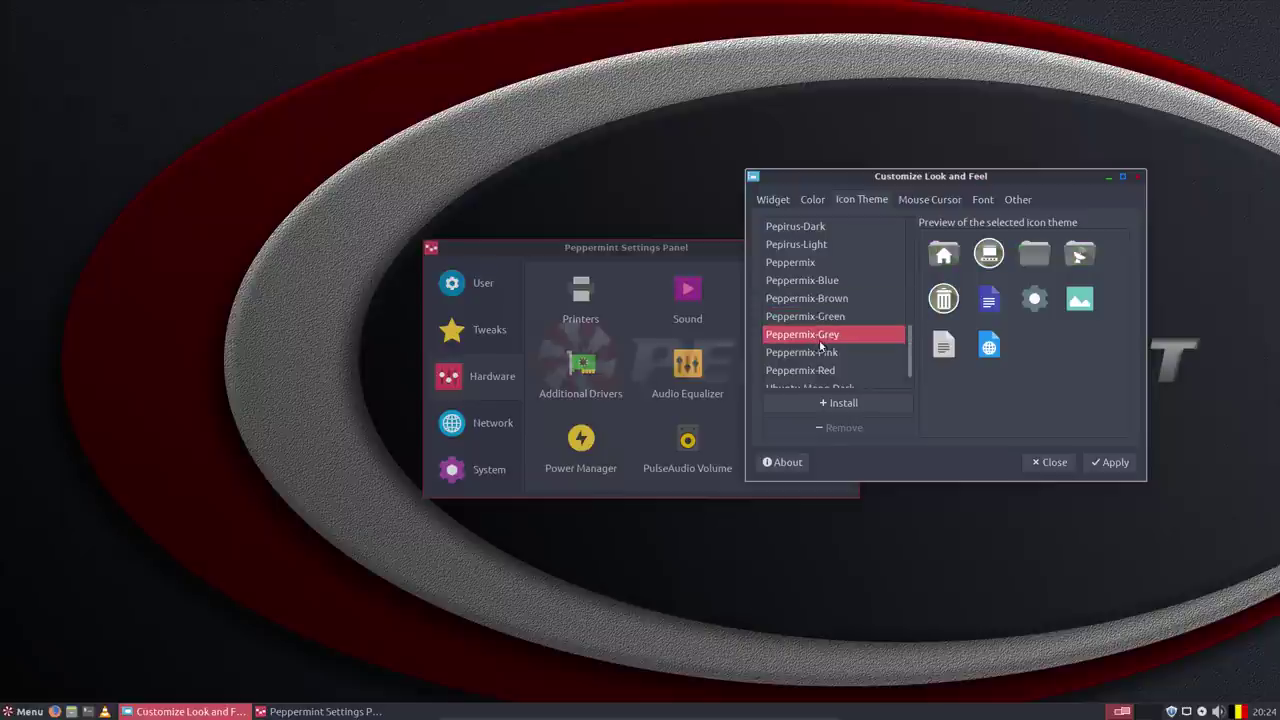
click(821, 355)
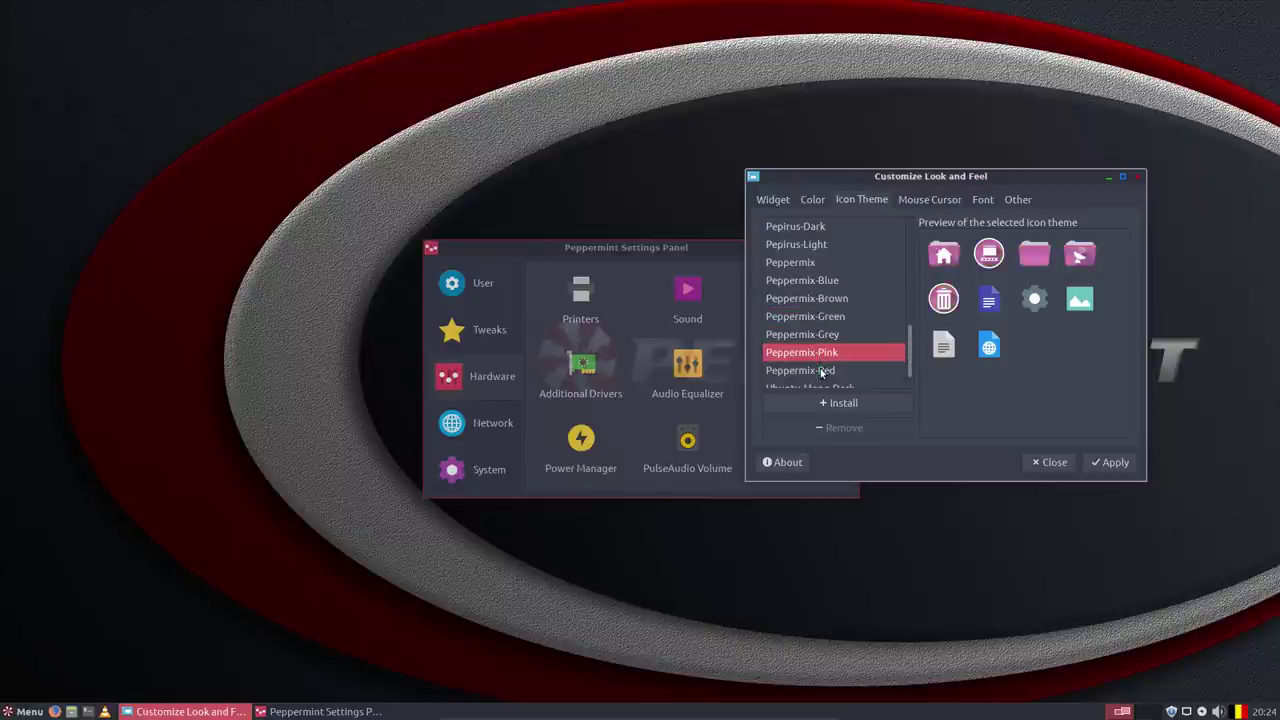
click(825, 371)
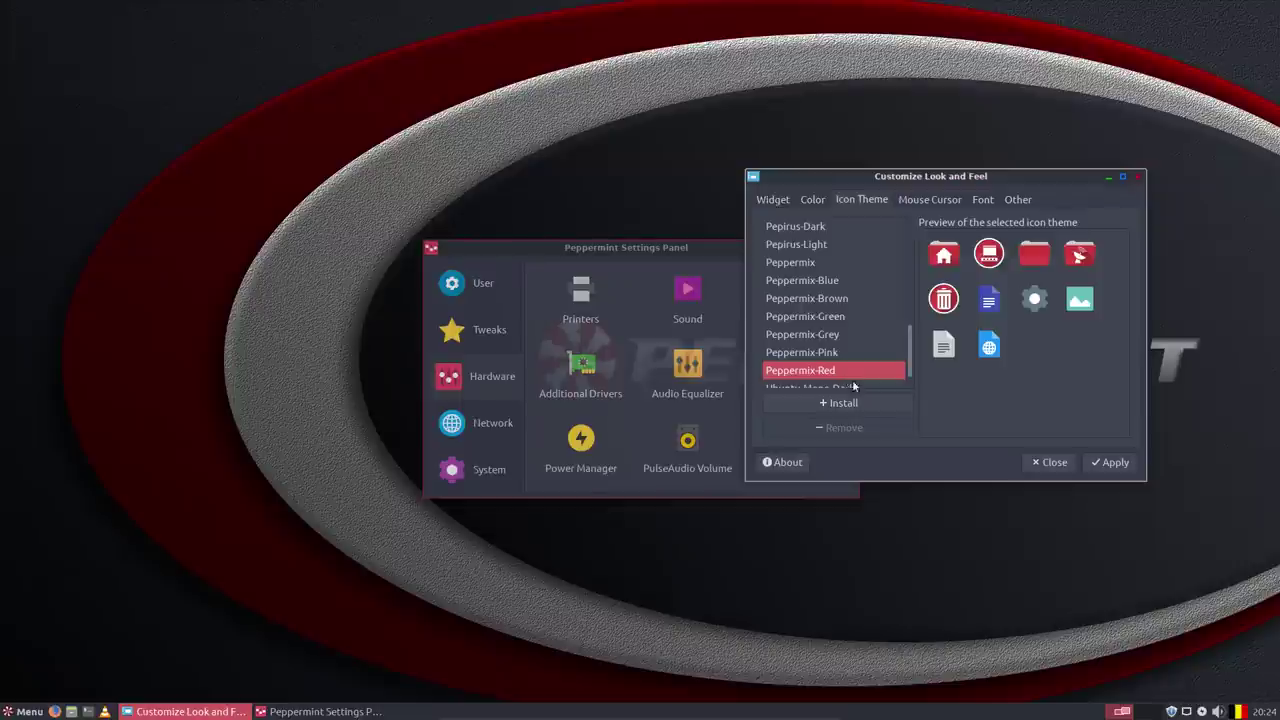
click(1106, 461)
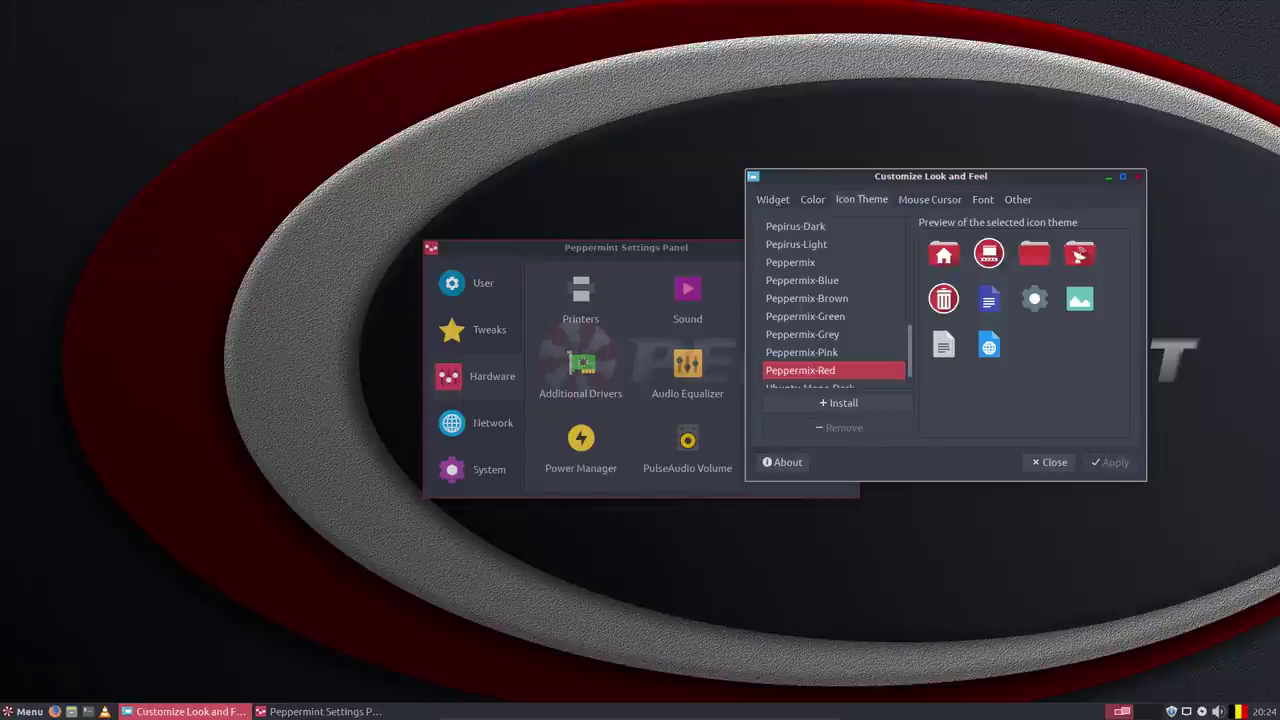
click(20, 712)
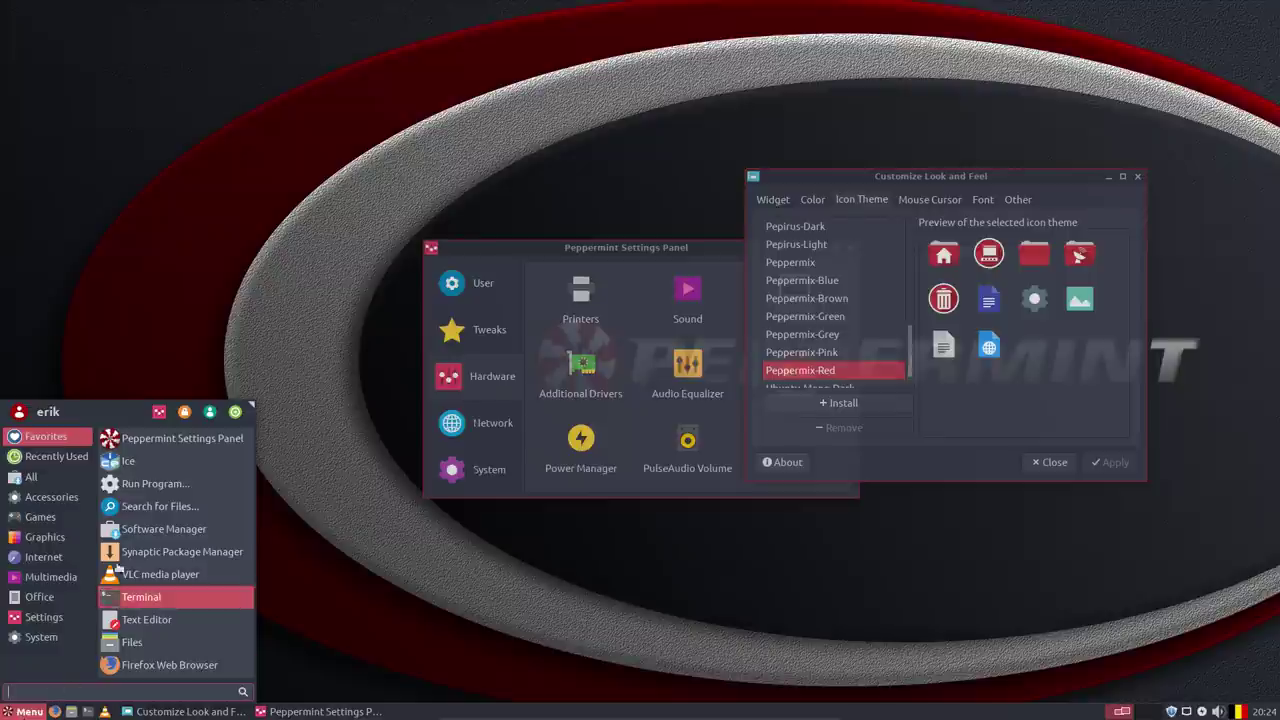
Open the Home folder in the Nemo file manager from the Whisker Menu.
click(31, 477)
click(40, 516)
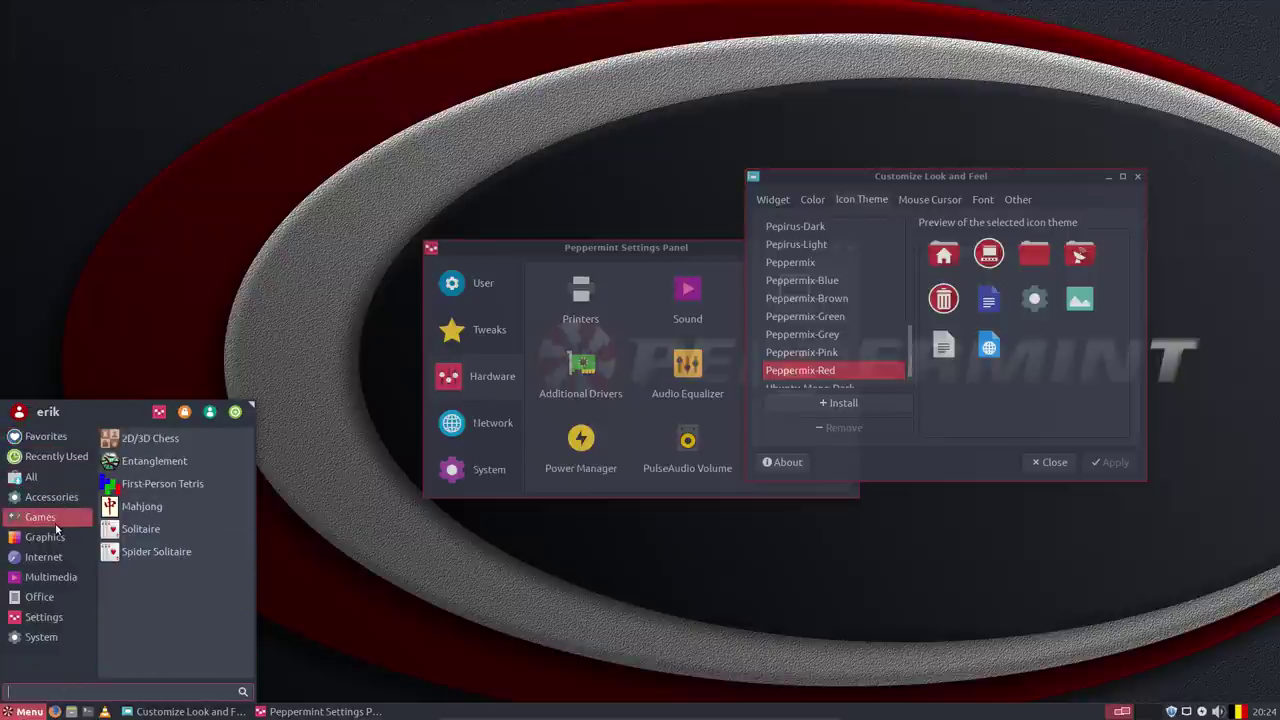
click(71, 712)
click(29, 712)
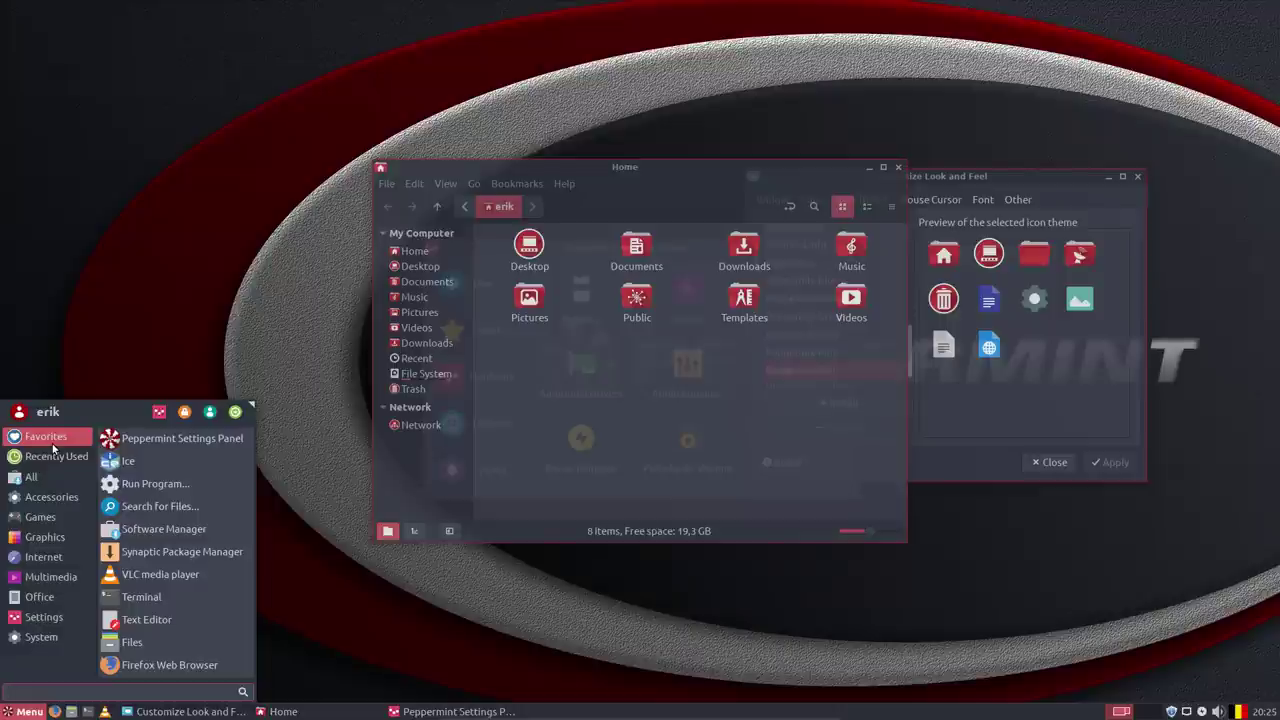
click(200, 643)
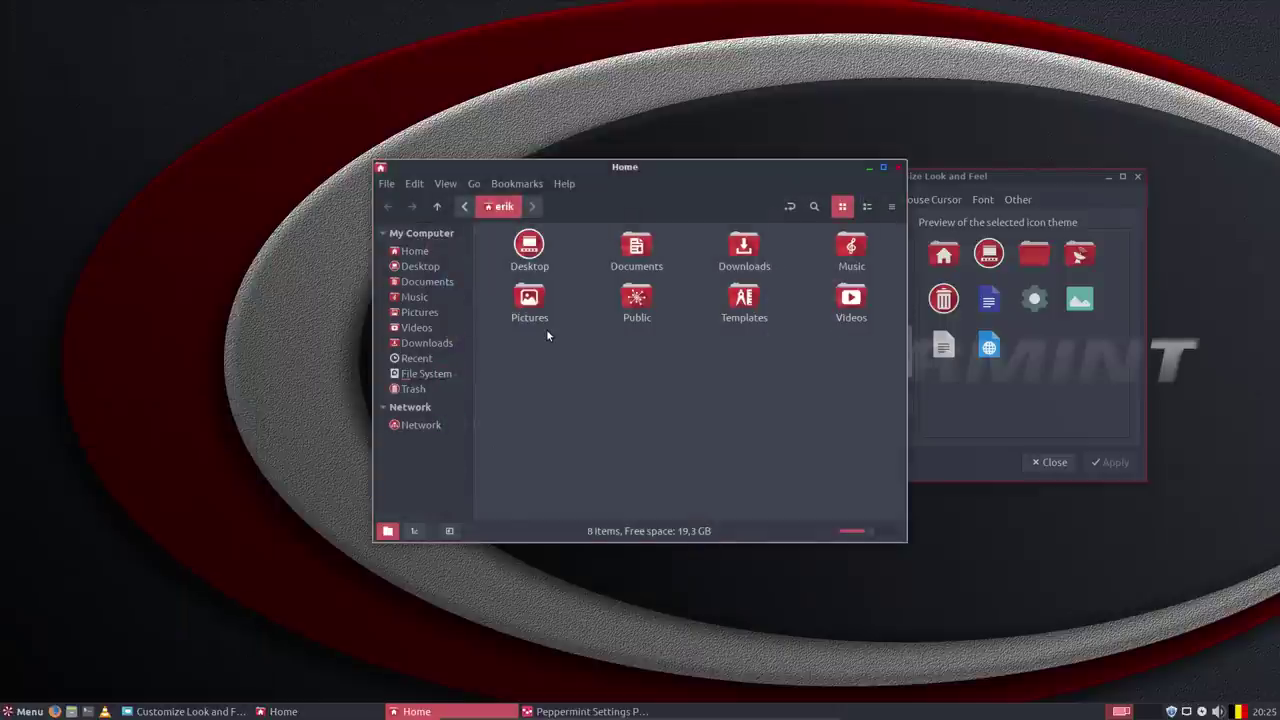
Check Nemo's About box showing version 3.6.5, then open the Edit menu.
click(564, 183)
click(580, 224)
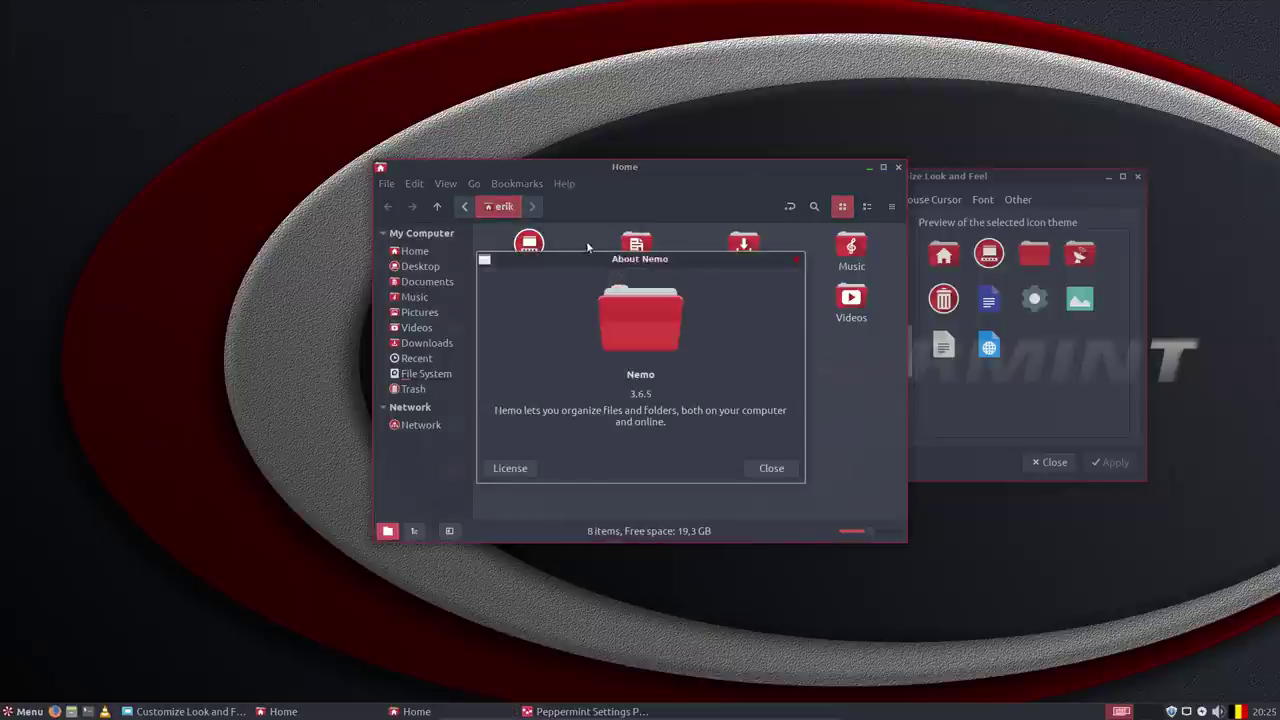
click(796, 260)
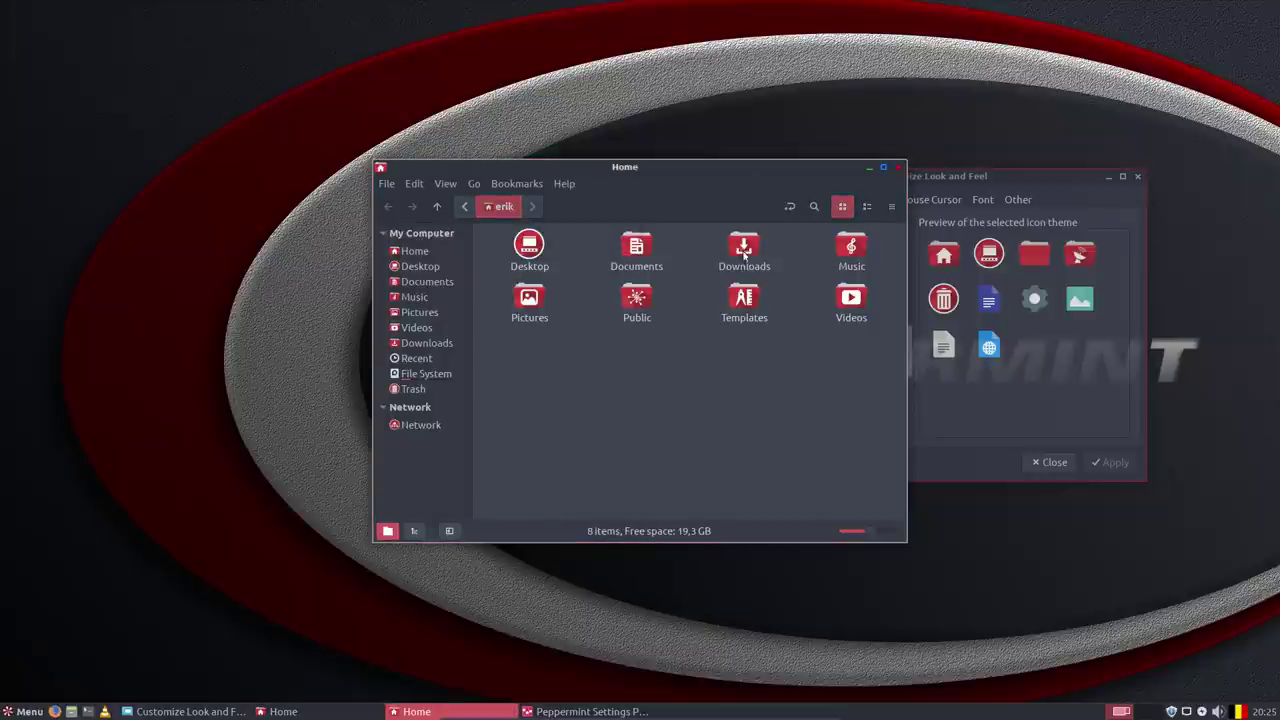
click(414, 183)
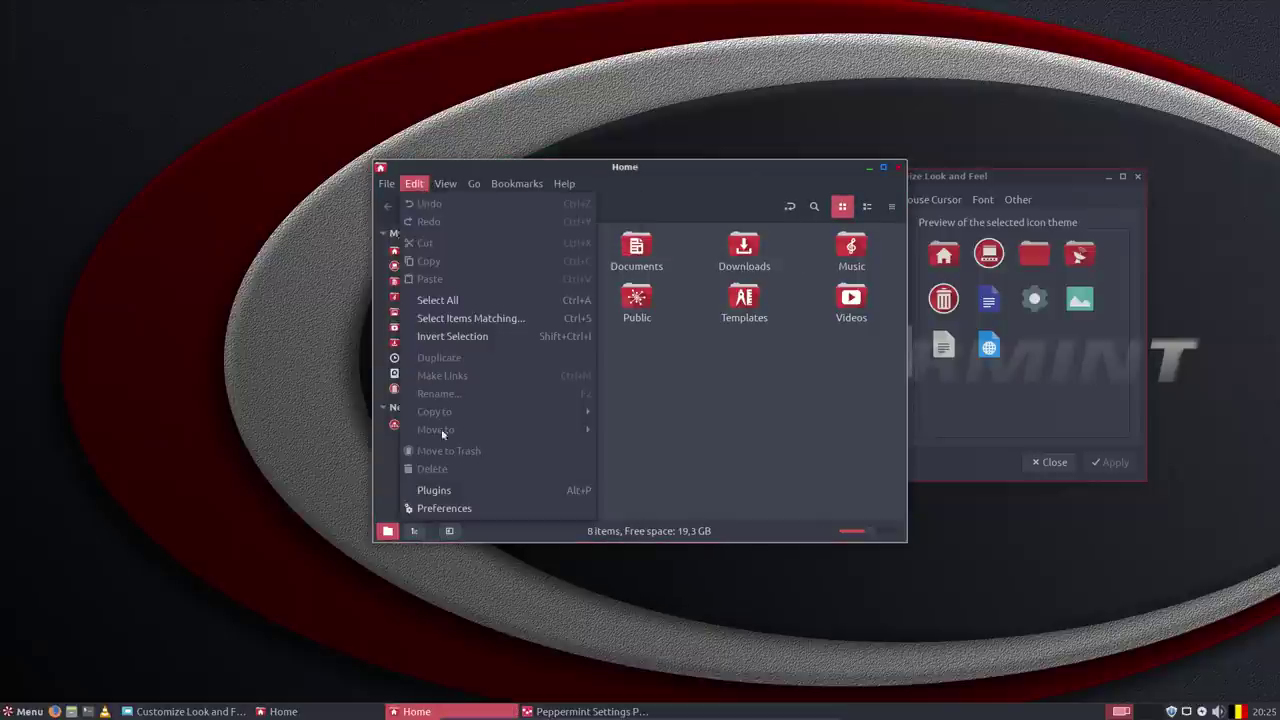
Enable the refresh, computer and home toolbar buttons in Nemo's Preferences.
click(448, 508)
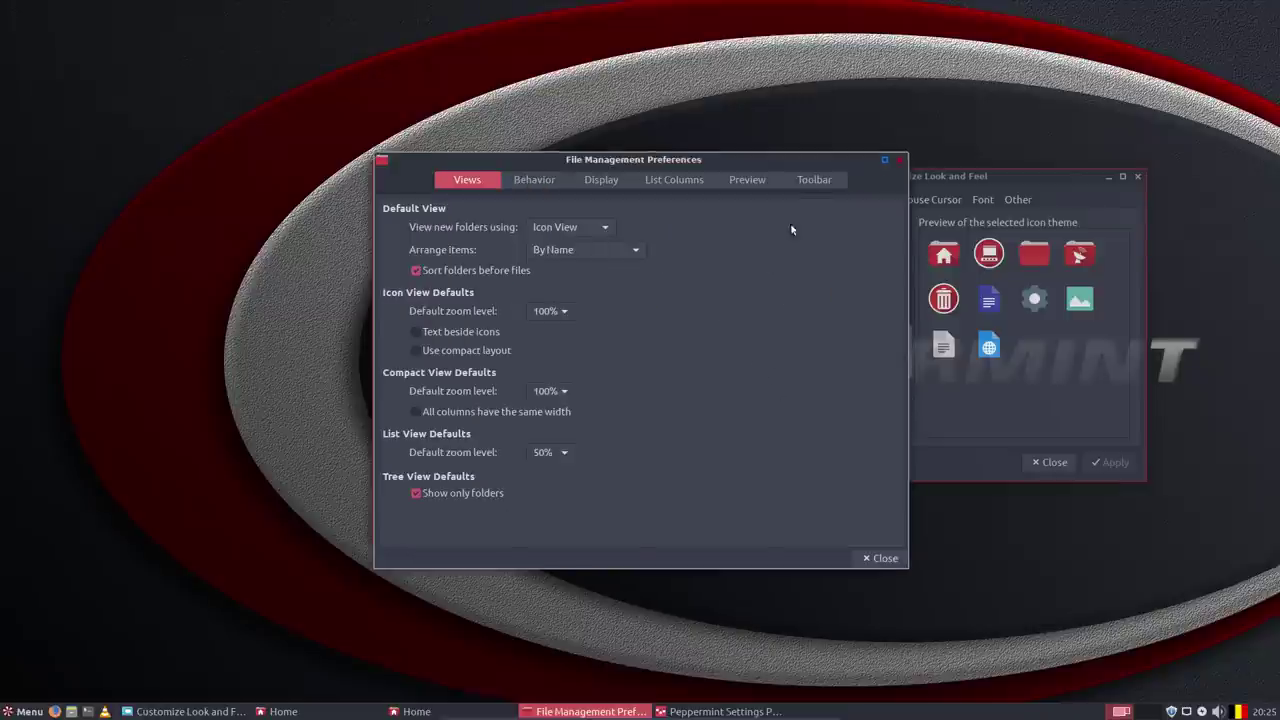
click(811, 187)
click(427, 282)
click(430, 300)
click(432, 317)
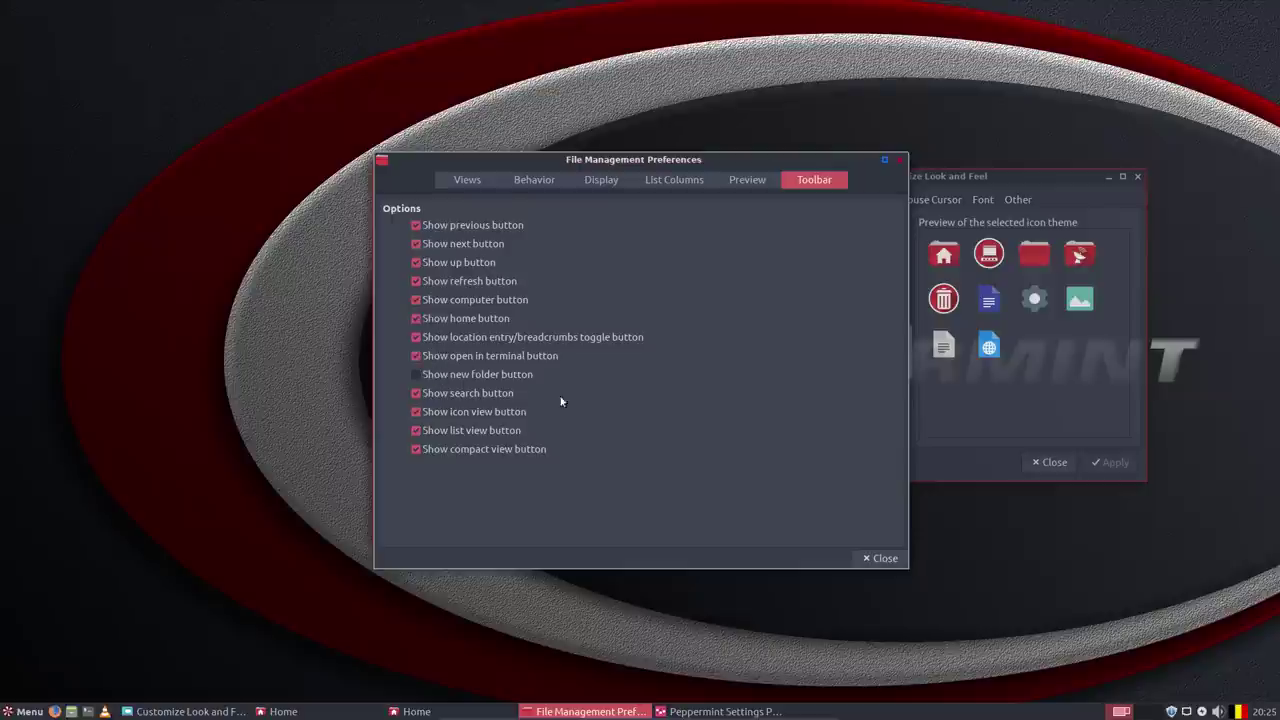
click(881, 558)
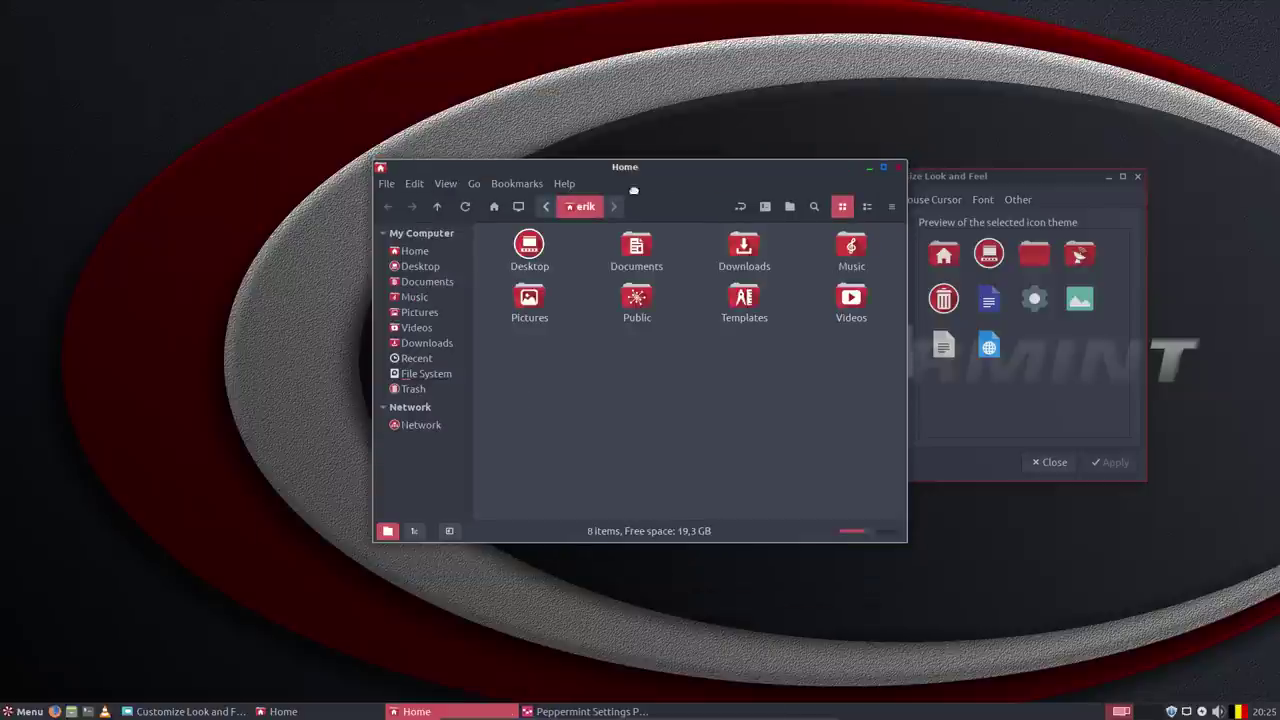
Open a terminal in the Home folder, then close the terminal and the Home window.
click(537, 186)
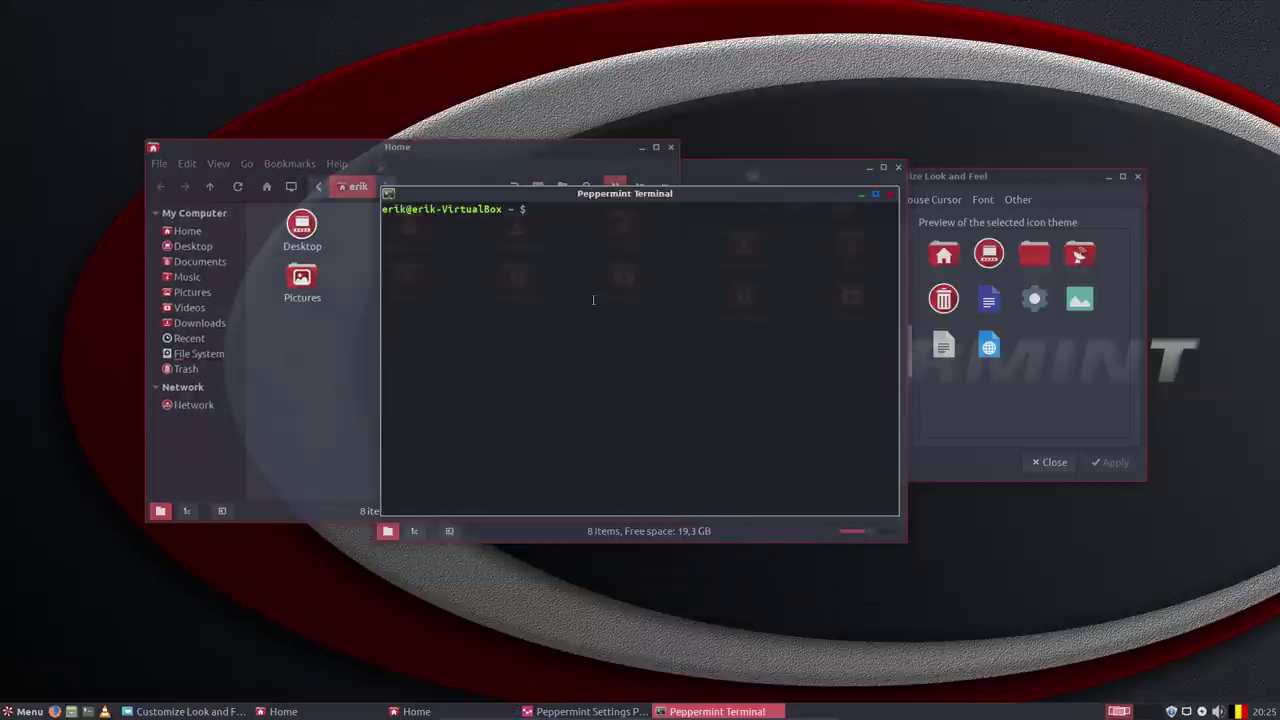
click(368, 271)
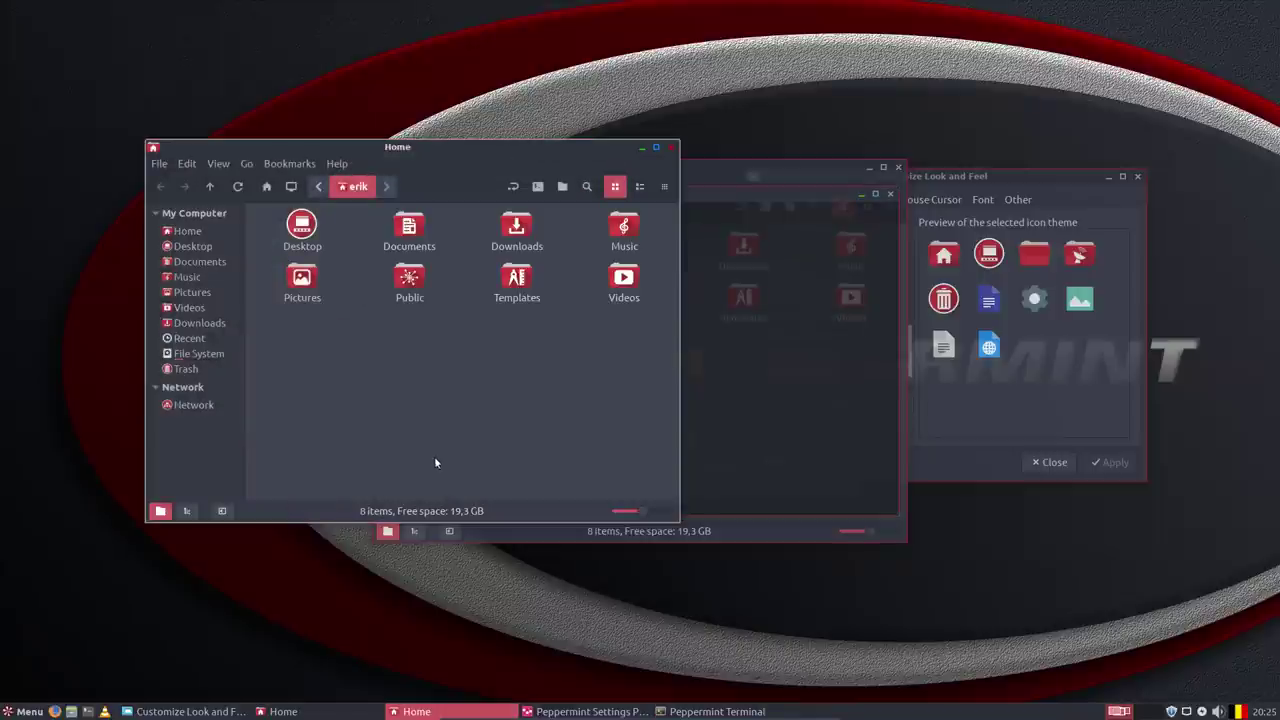
click(709, 416)
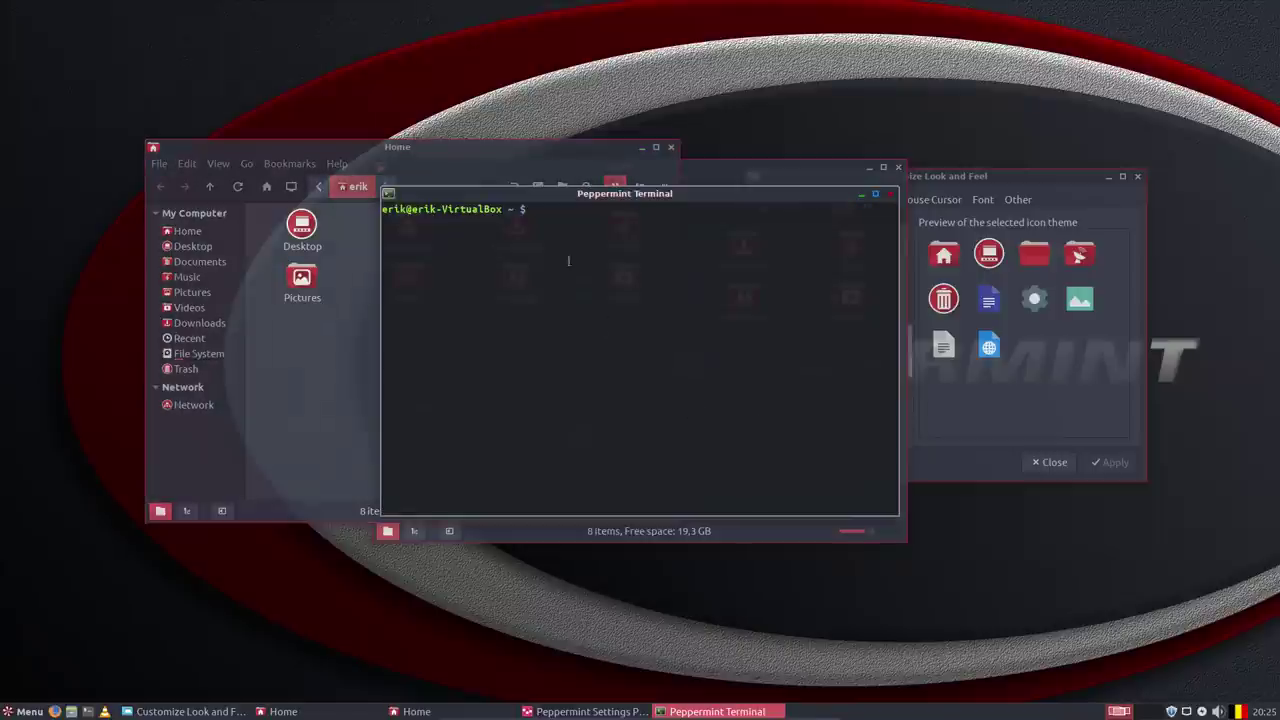
mouse_move(508, 190)
mouse_down()
mouse_move(600, 195)
mouse_move(492, 207)
mouse_up()
click(874, 208)
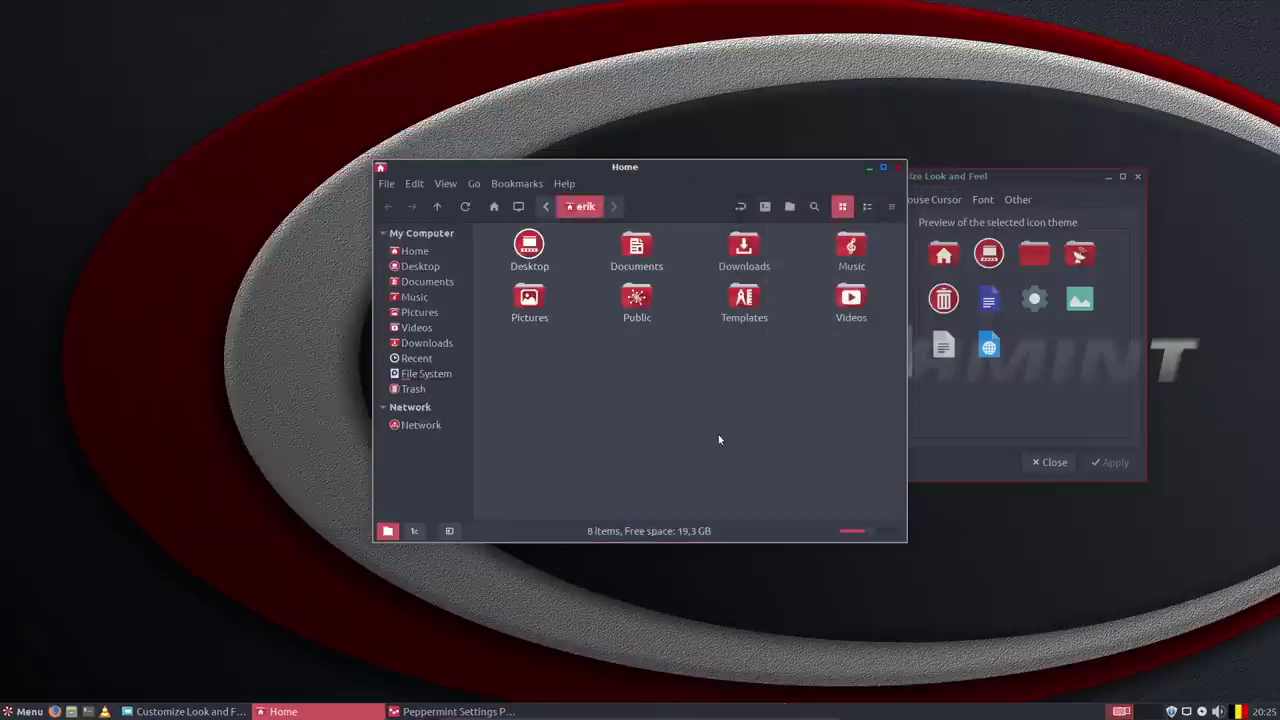
click(898, 169)
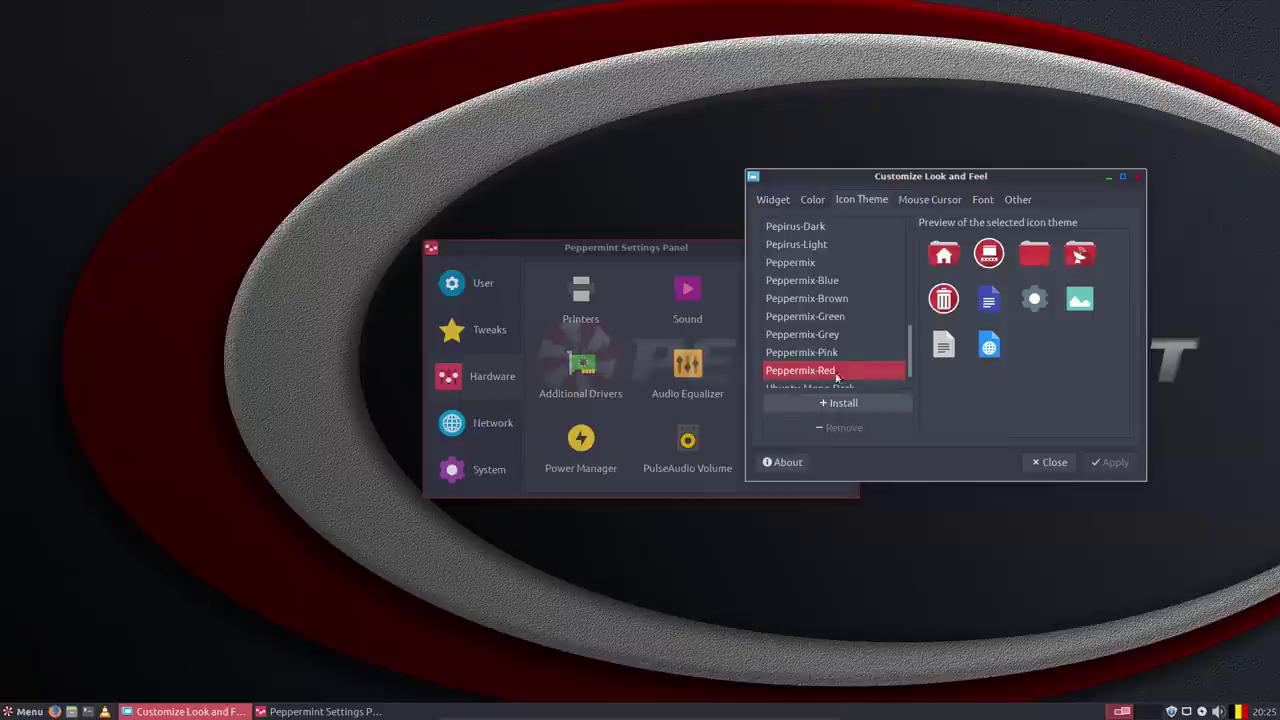
Select and apply the Pepirus icon theme.
scroll(838, 358, down, 1)
scroll(834, 350, up, 3)
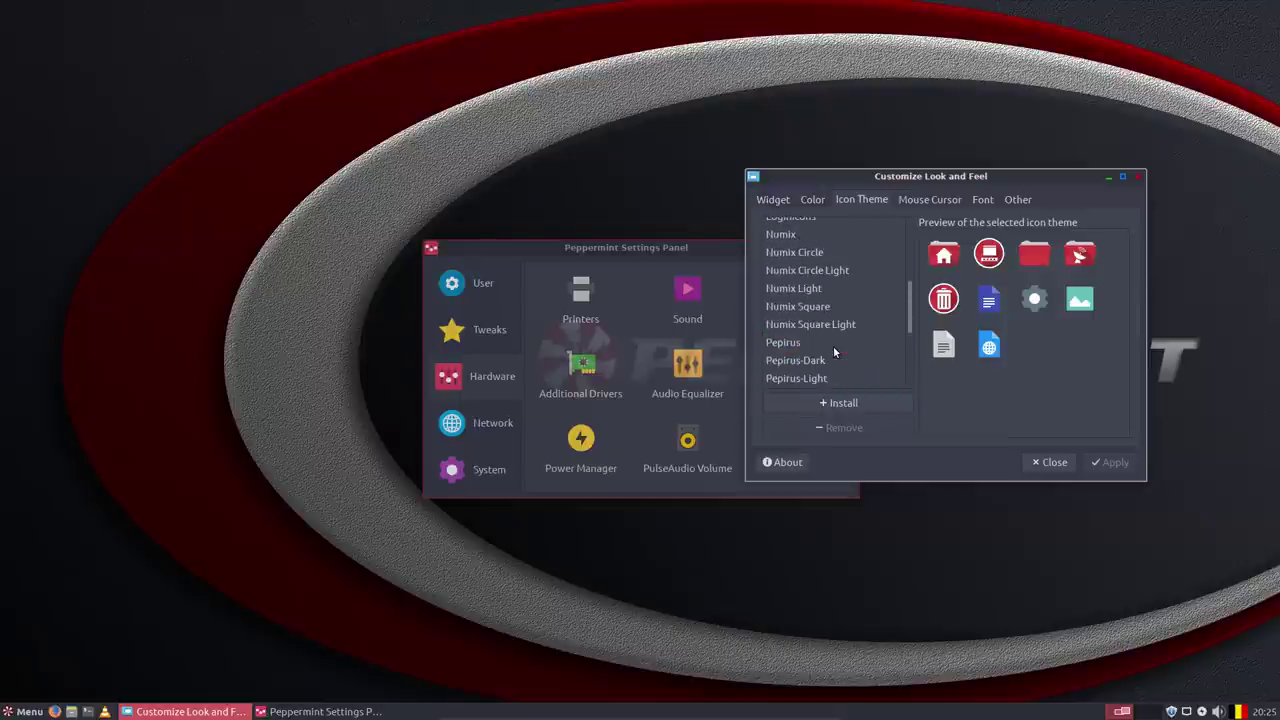
click(833, 346)
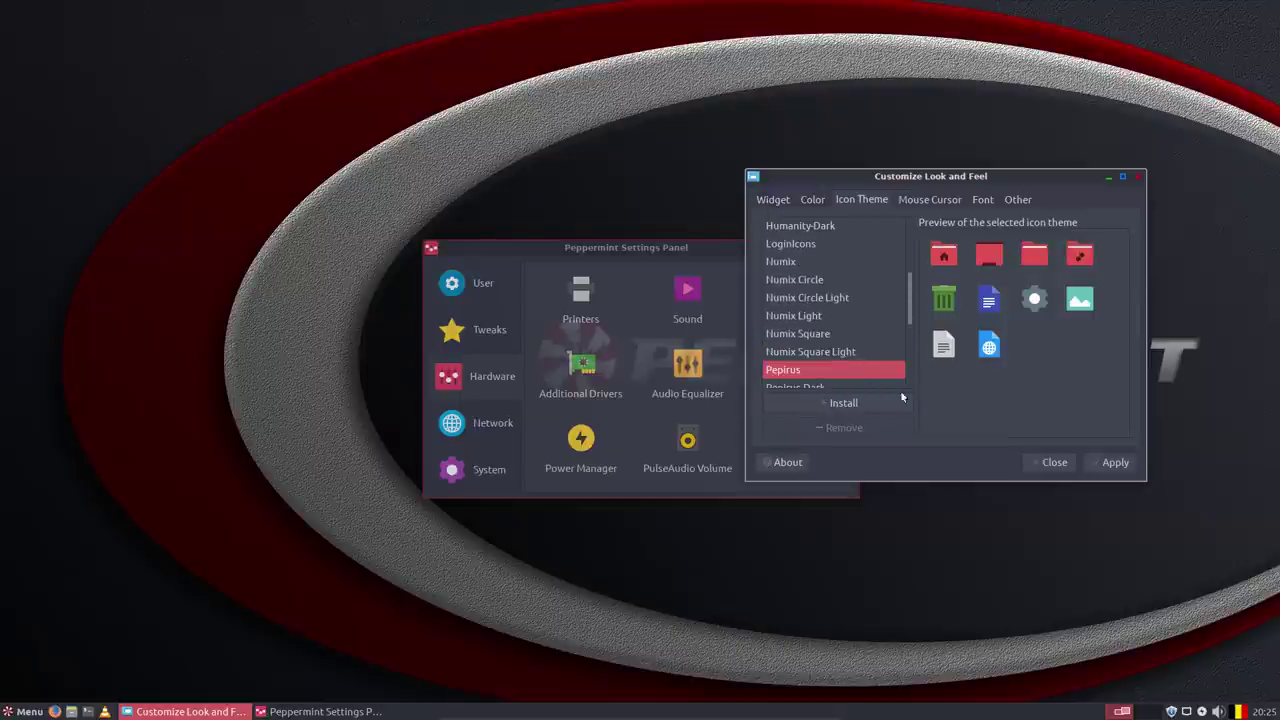
click(1108, 461)
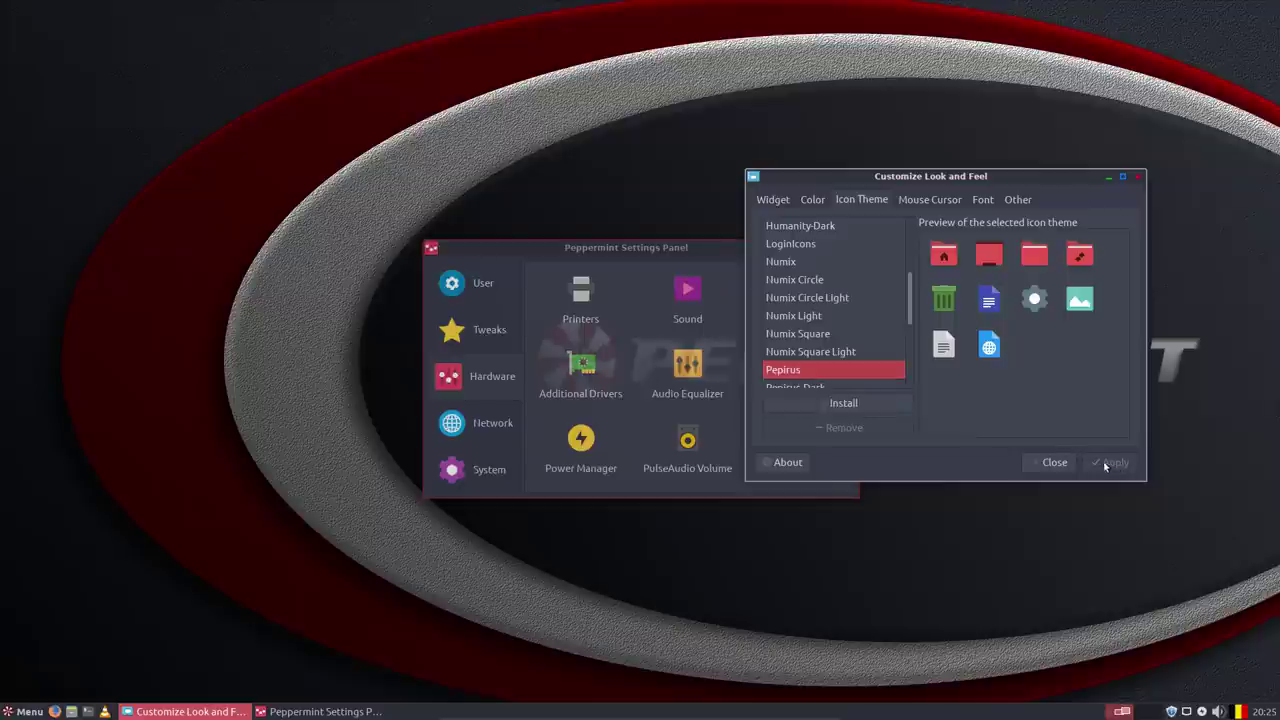
Preview the elementary Xfce, HighContrast, Numix Circle Light, Pepirus-Light and Peppermix-Grey icon themes.
scroll(820, 350, up, 3)
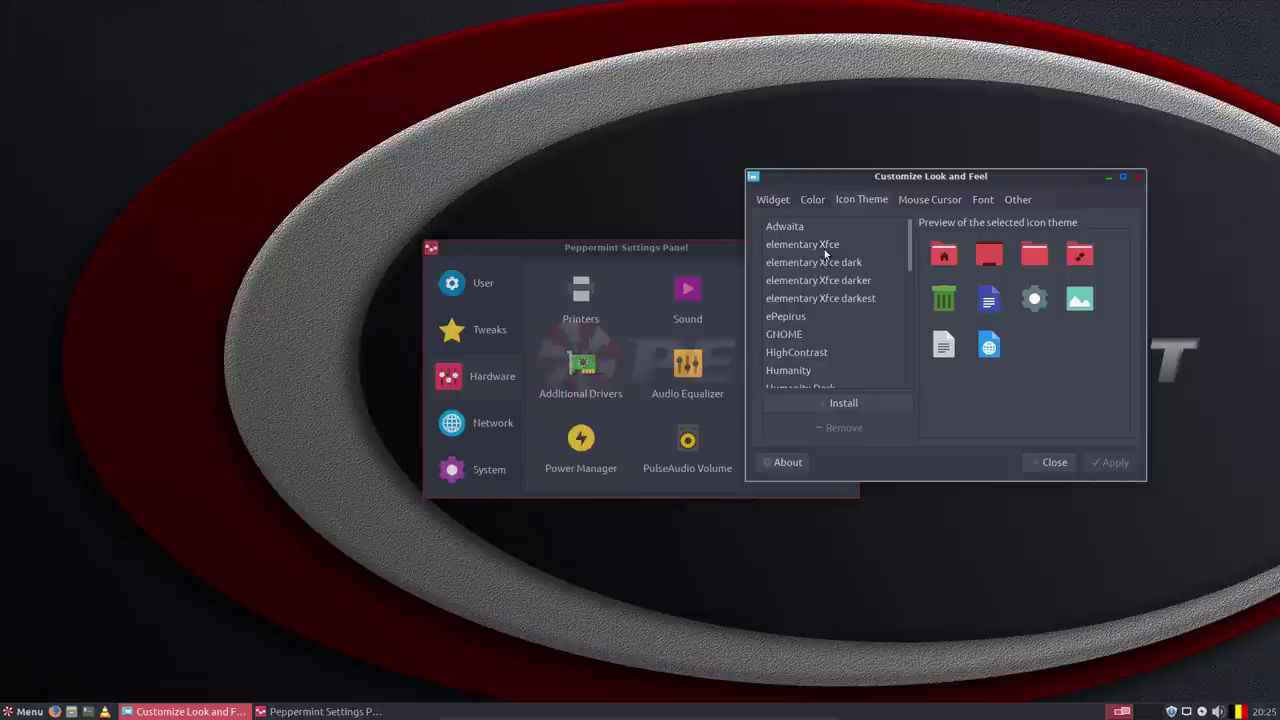
click(826, 247)
click(827, 262)
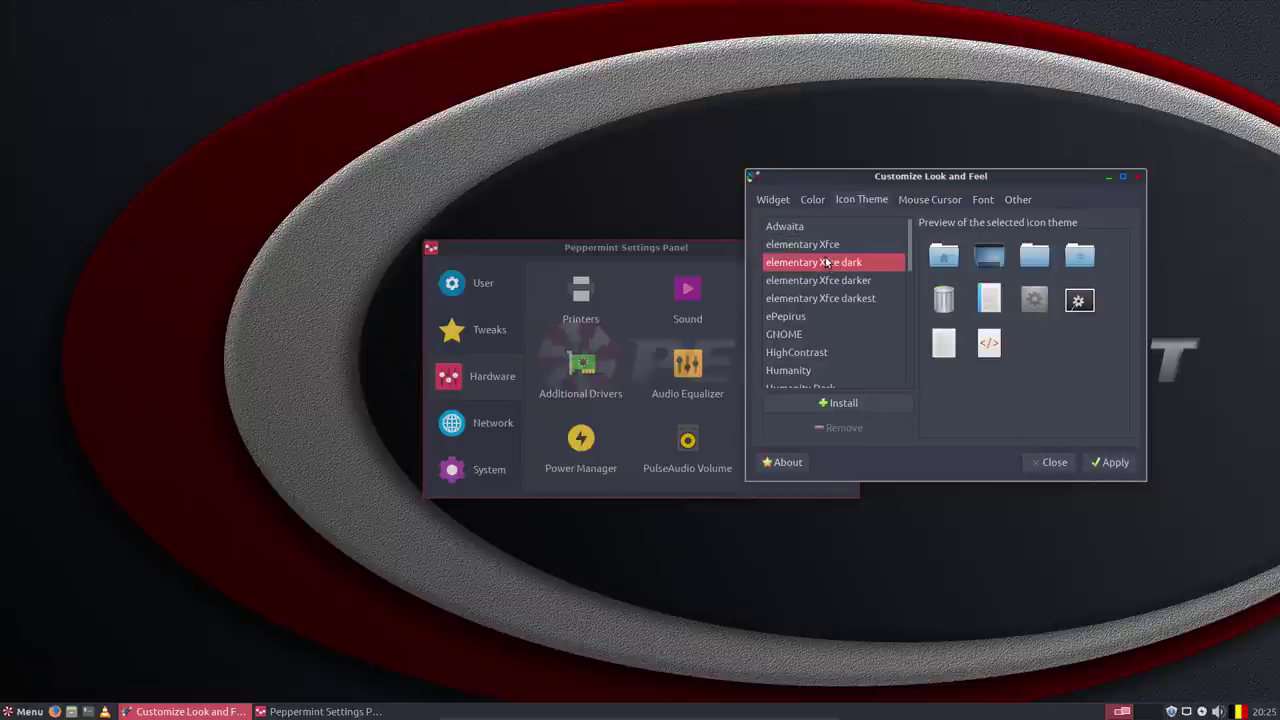
key(Down)
key(Down)
key(Down)
key(Down)
key(Up)
key(Up)
key(Down)
key(Down)
key(Down)
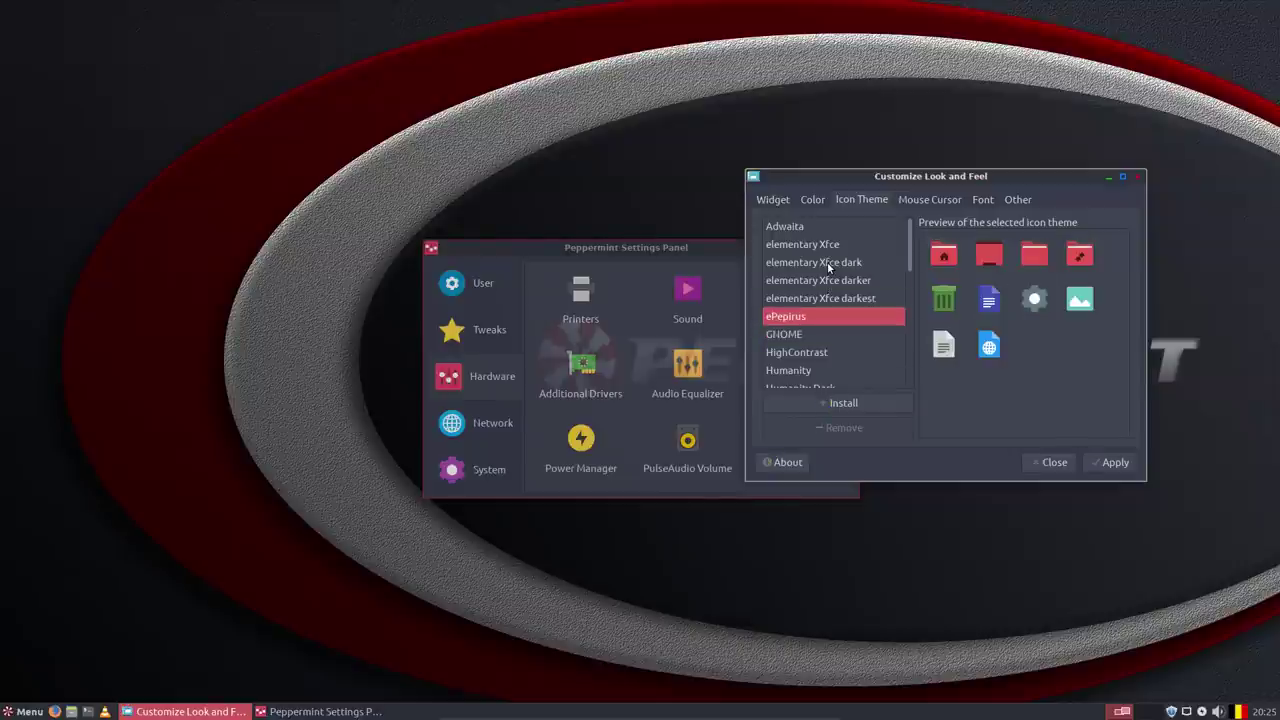
key(Down)
key(Down)
key(Down)
key(Down)
key(Down)
key(Down)
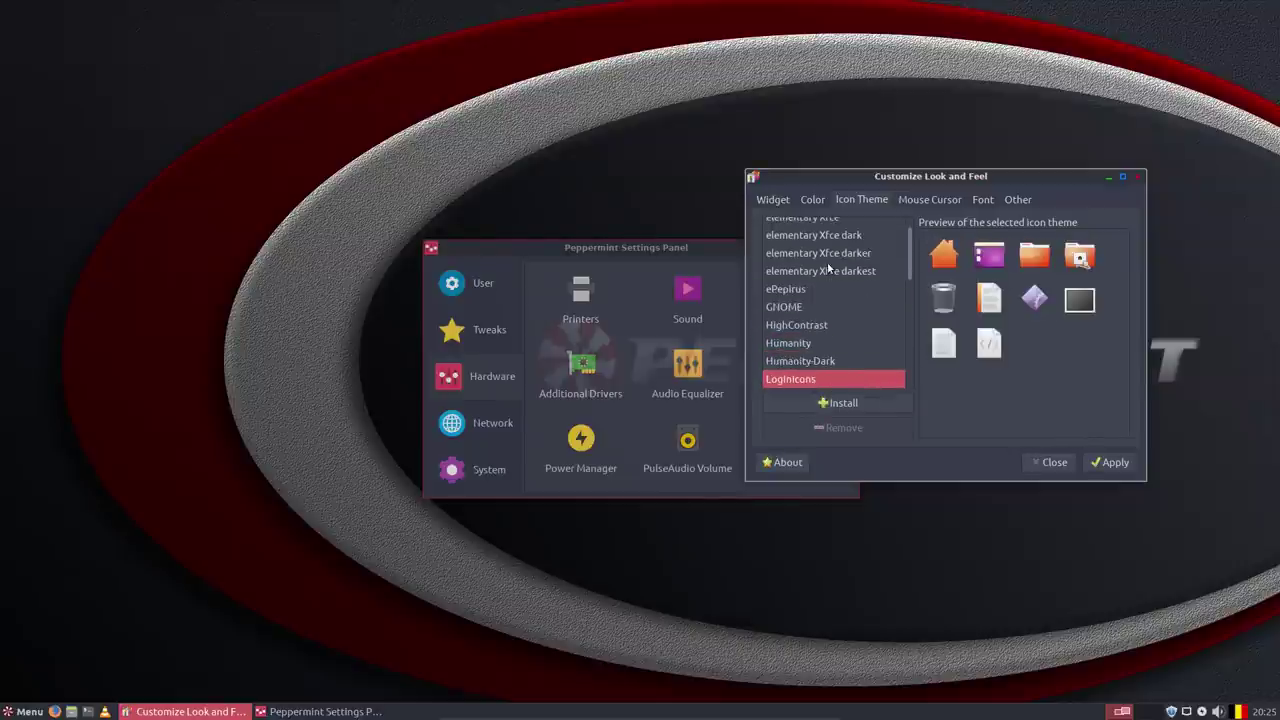
key(Down)
key(Down)
key(Down)
key(Down)
key(Down)
key(Down)
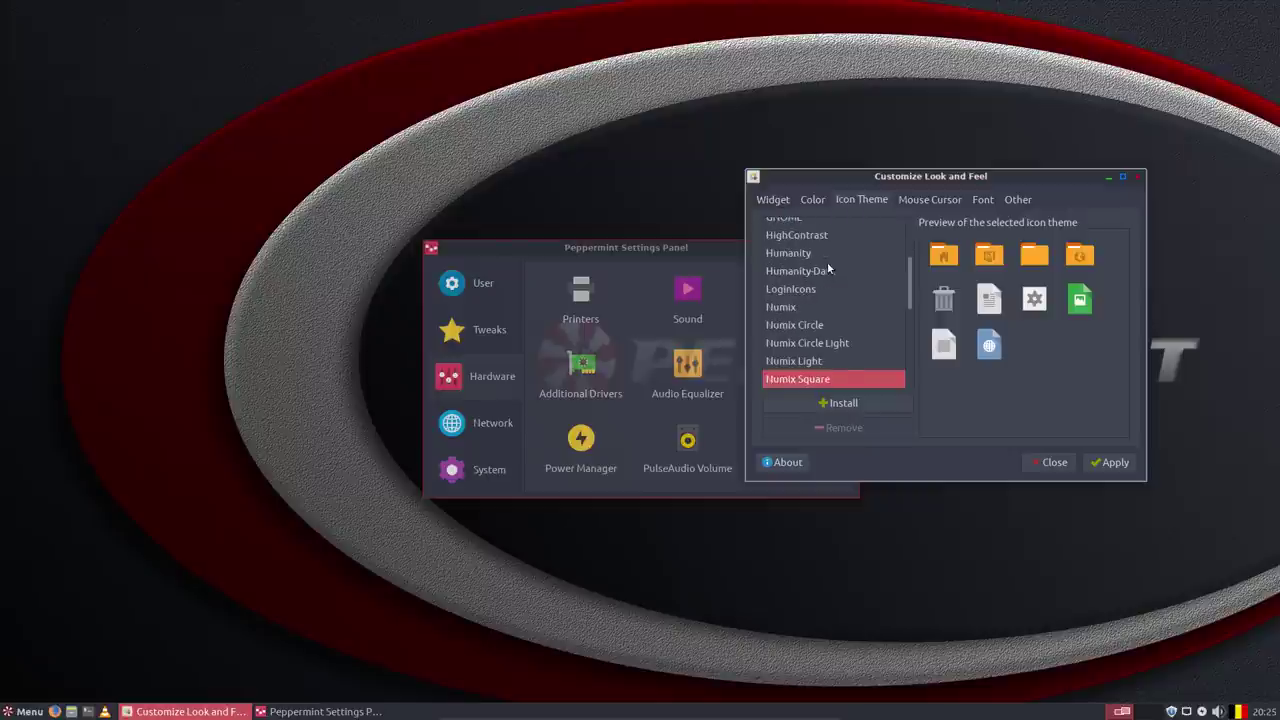
key(Down)
key(Down)
key(Down)
key(Down)
key(Down)
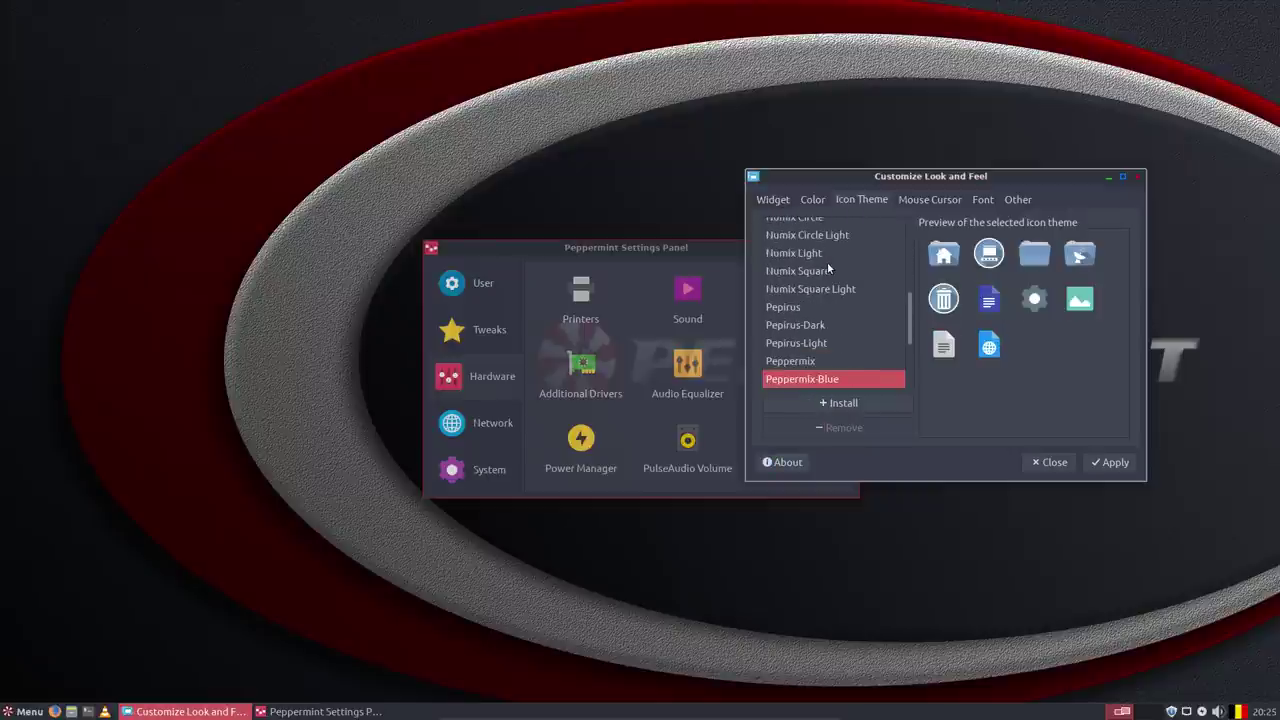
key(Down)
key(Down)
key(Down)
key(Down)
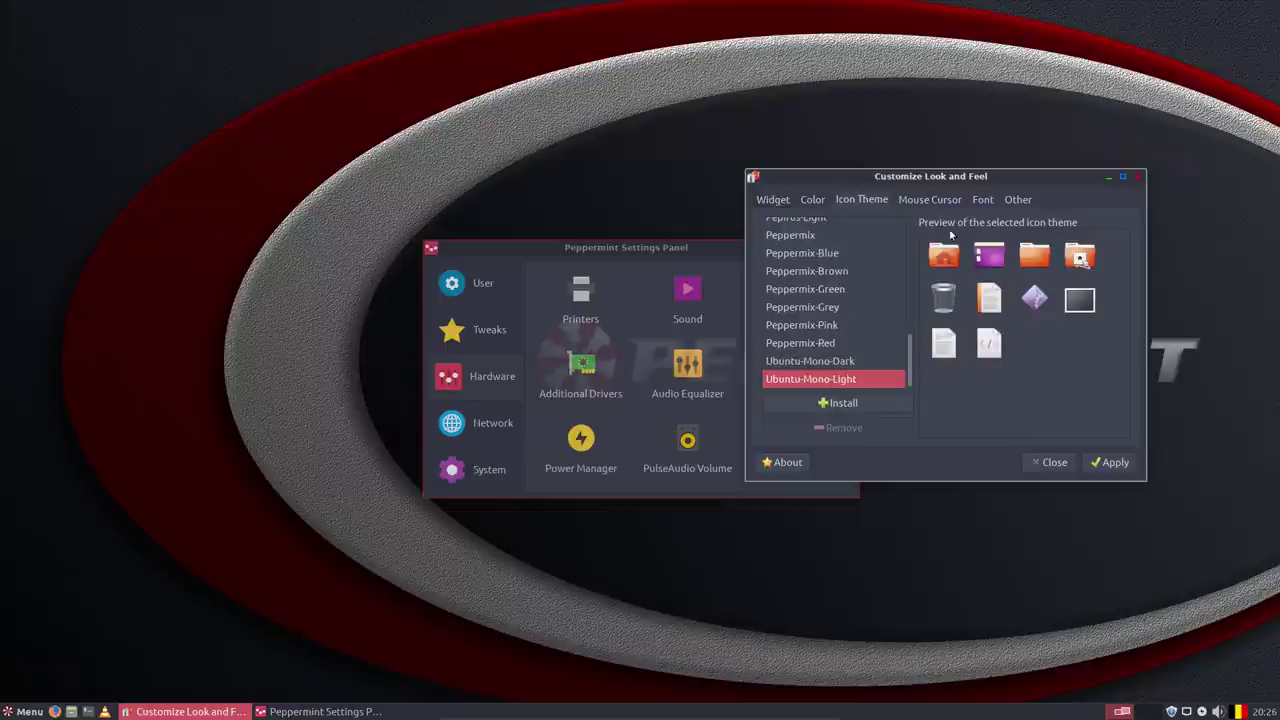
Reselect and apply Pepirus, then close Customize Look and Feel.
scroll(840, 270, up, 5)
click(797, 299)
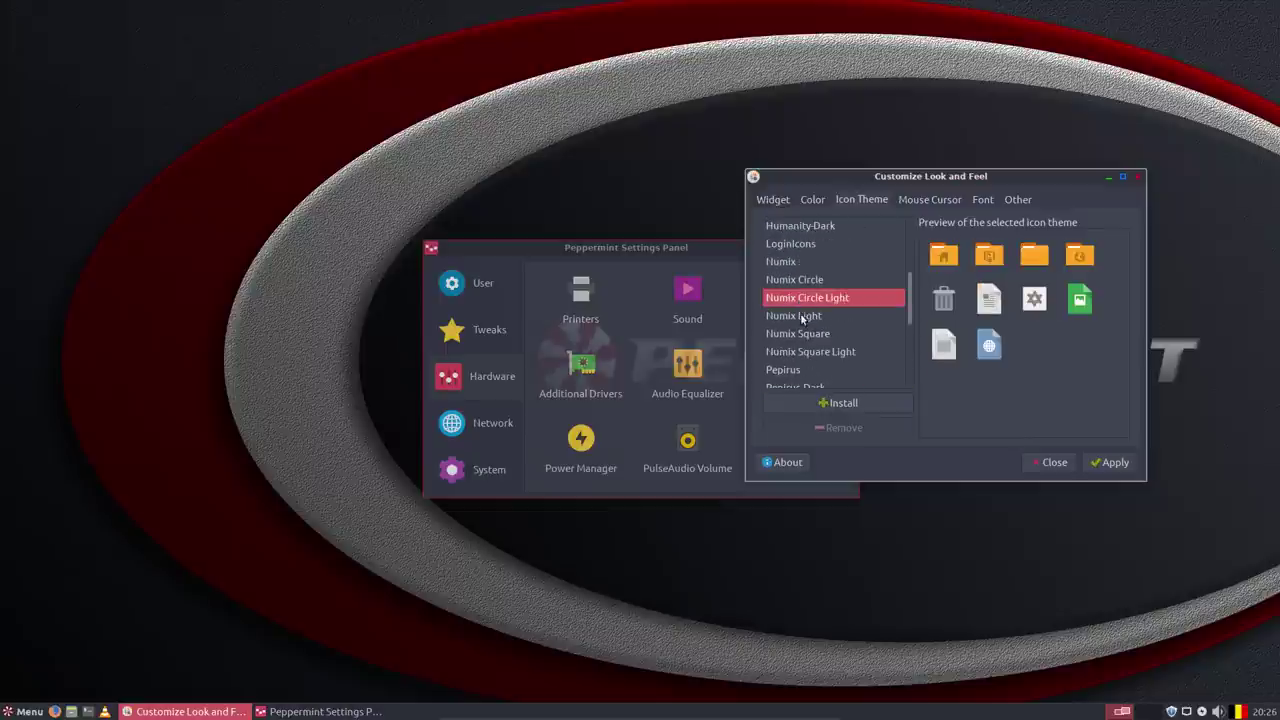
click(803, 370)
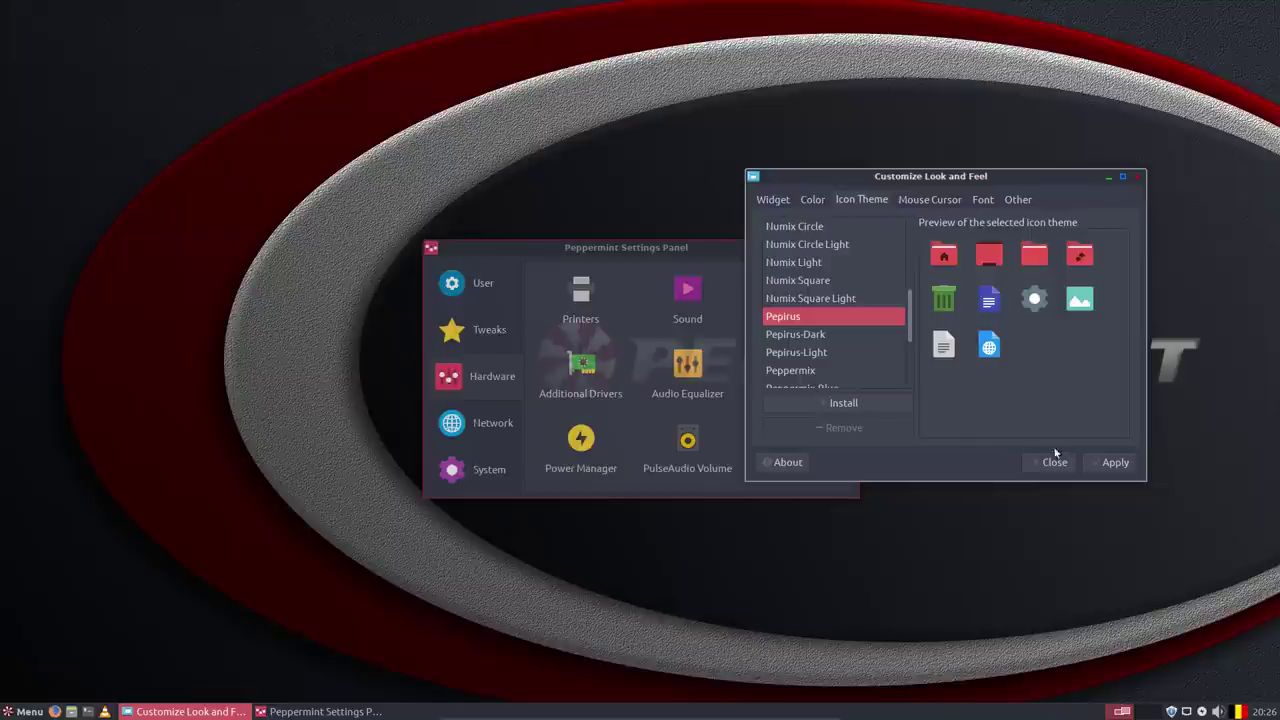
click(1108, 464)
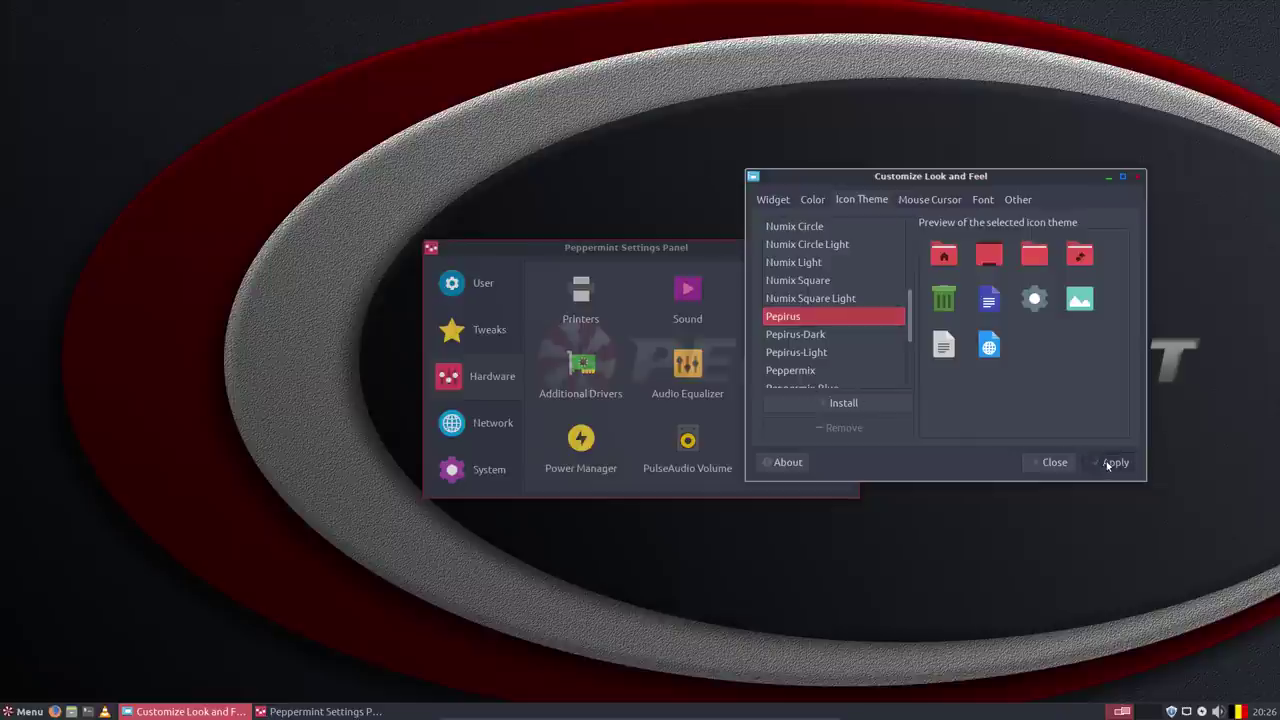
click(1139, 177)
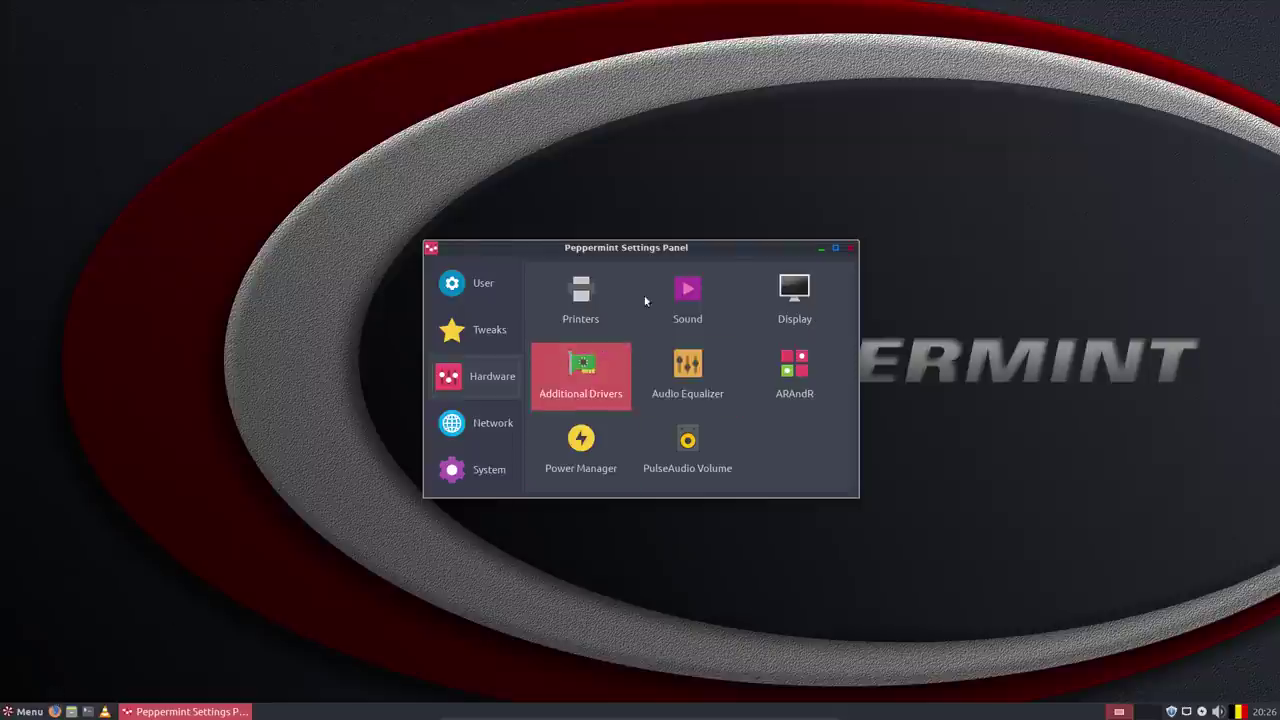
Open Software & Updates from the Settings Panel and move its window down and right.
double_click(672, 248)
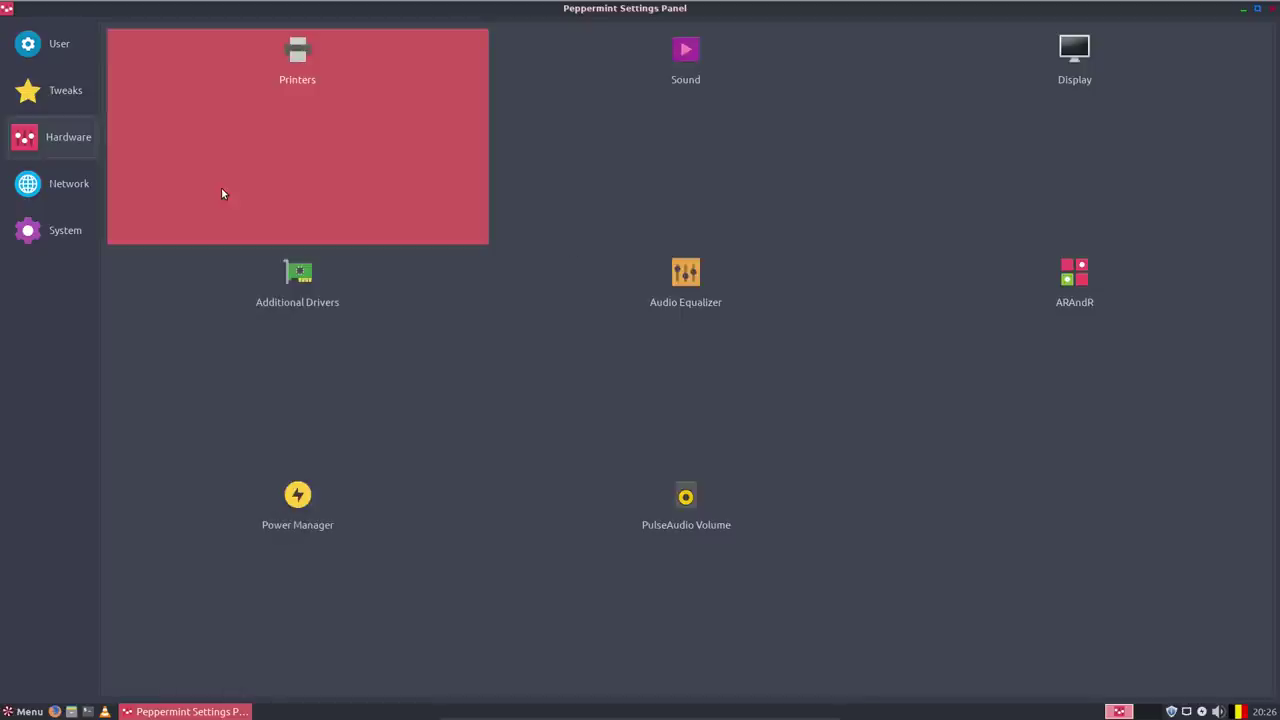
click(1257, 9)
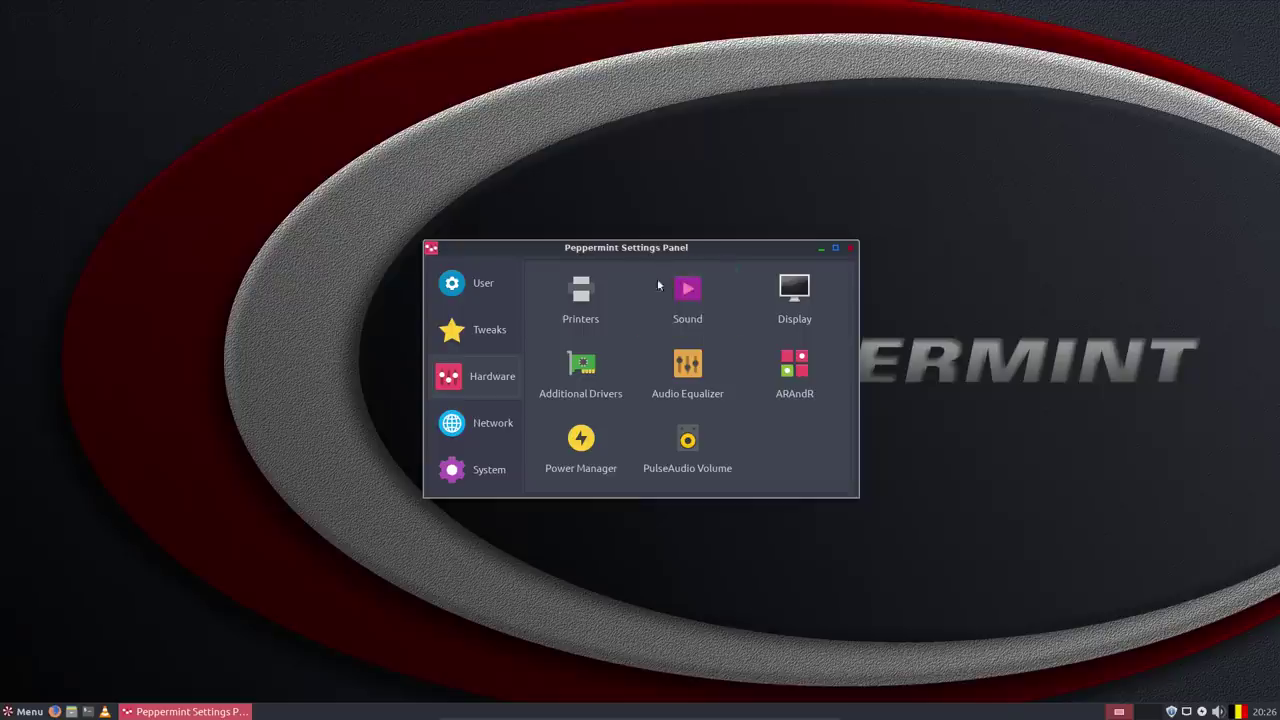
click(584, 366)
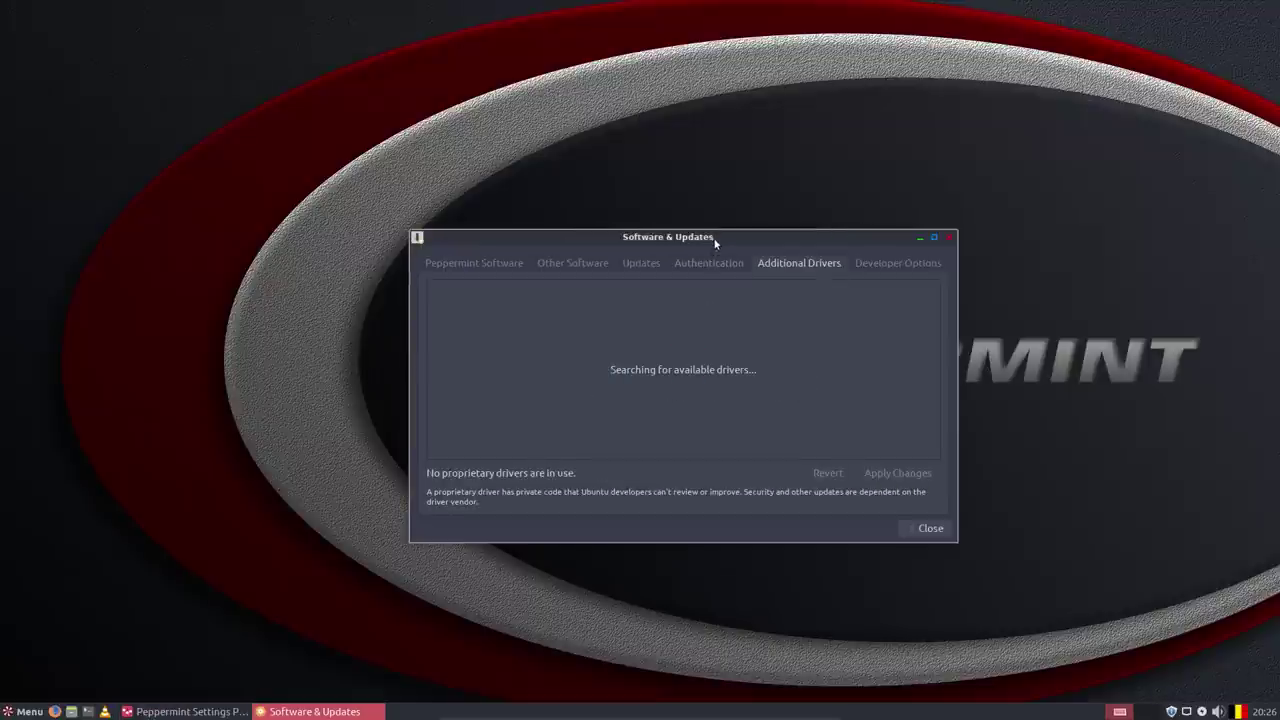
drag(717, 244, 916, 312)
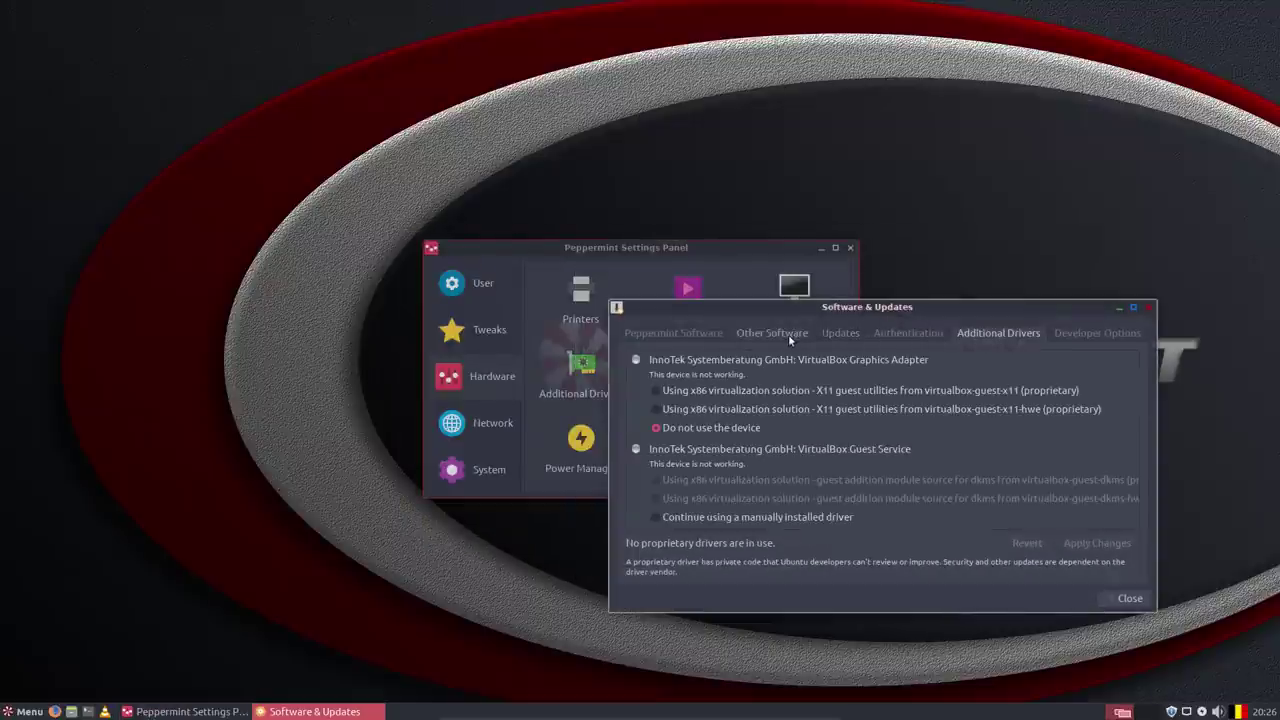
click(618, 309)
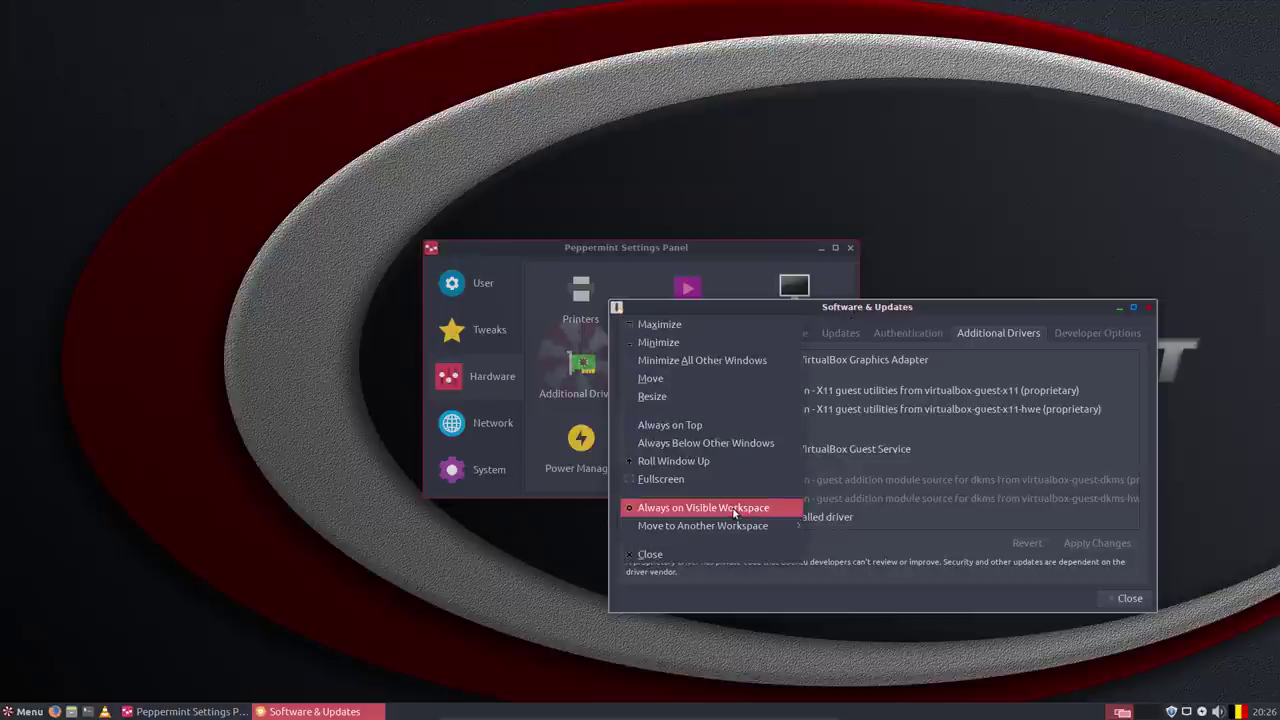
click(898, 308)
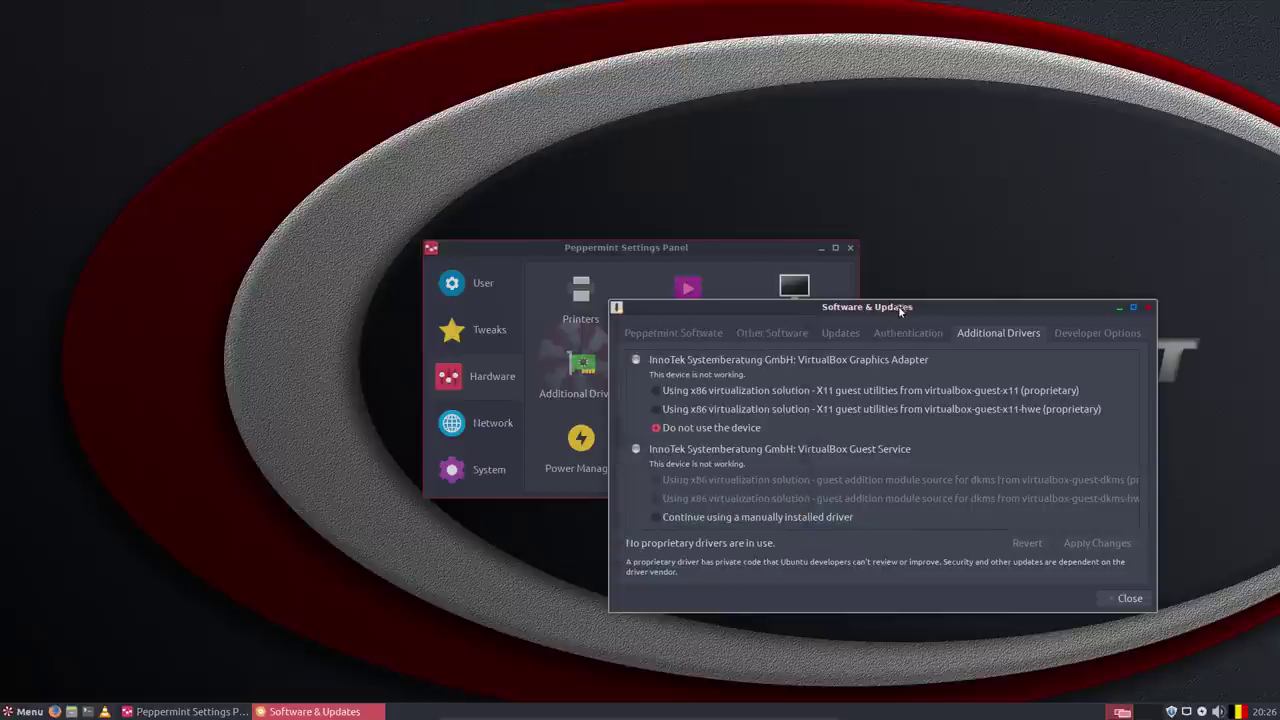
Review the Software, Other Software, Updates, Authentication, Additional Drivers and Developer Options tabs, then close.
click(716, 335)
click(768, 334)
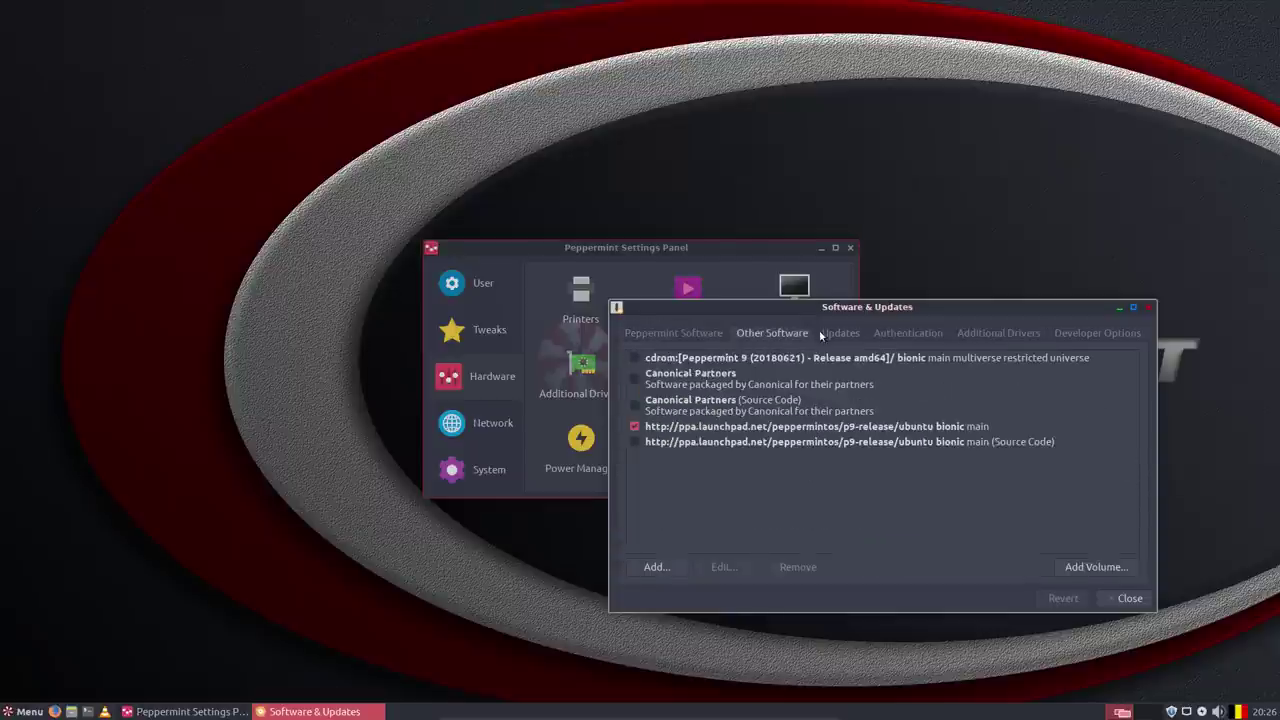
click(840, 334)
click(907, 334)
click(998, 334)
click(1068, 334)
click(1118, 600)
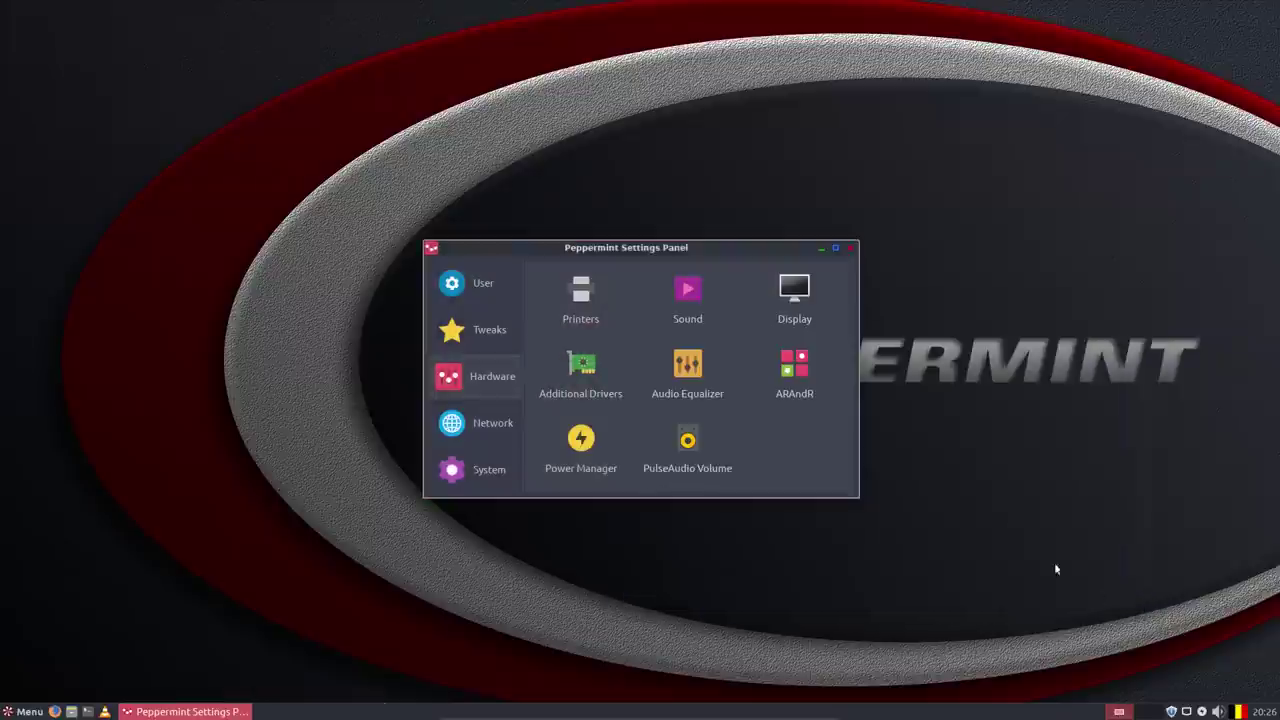
click(689, 376)
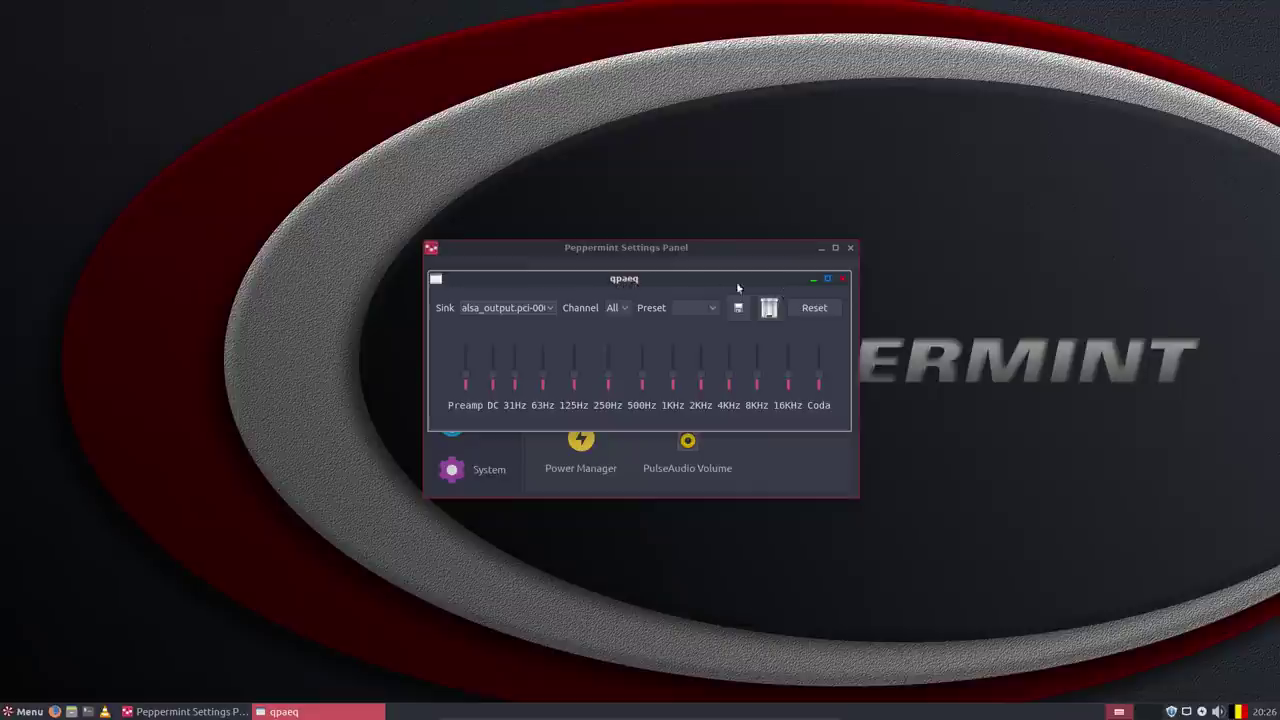
click(843, 279)
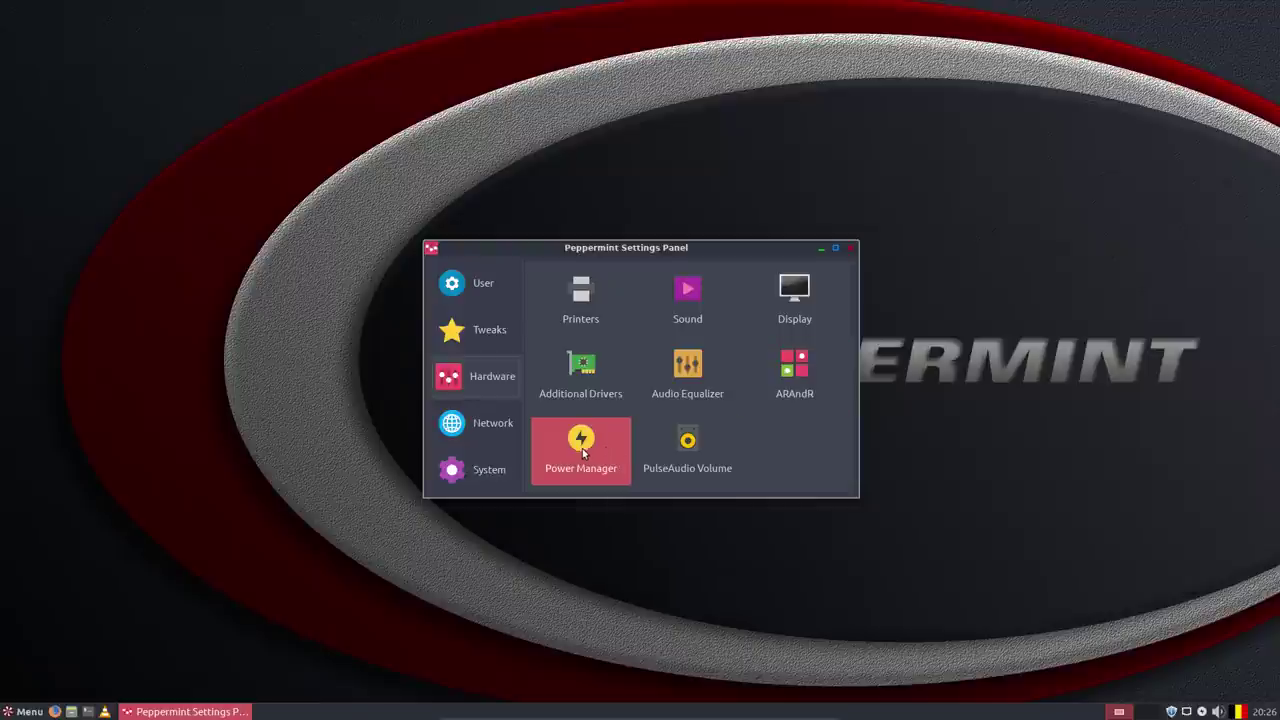
click(517, 429)
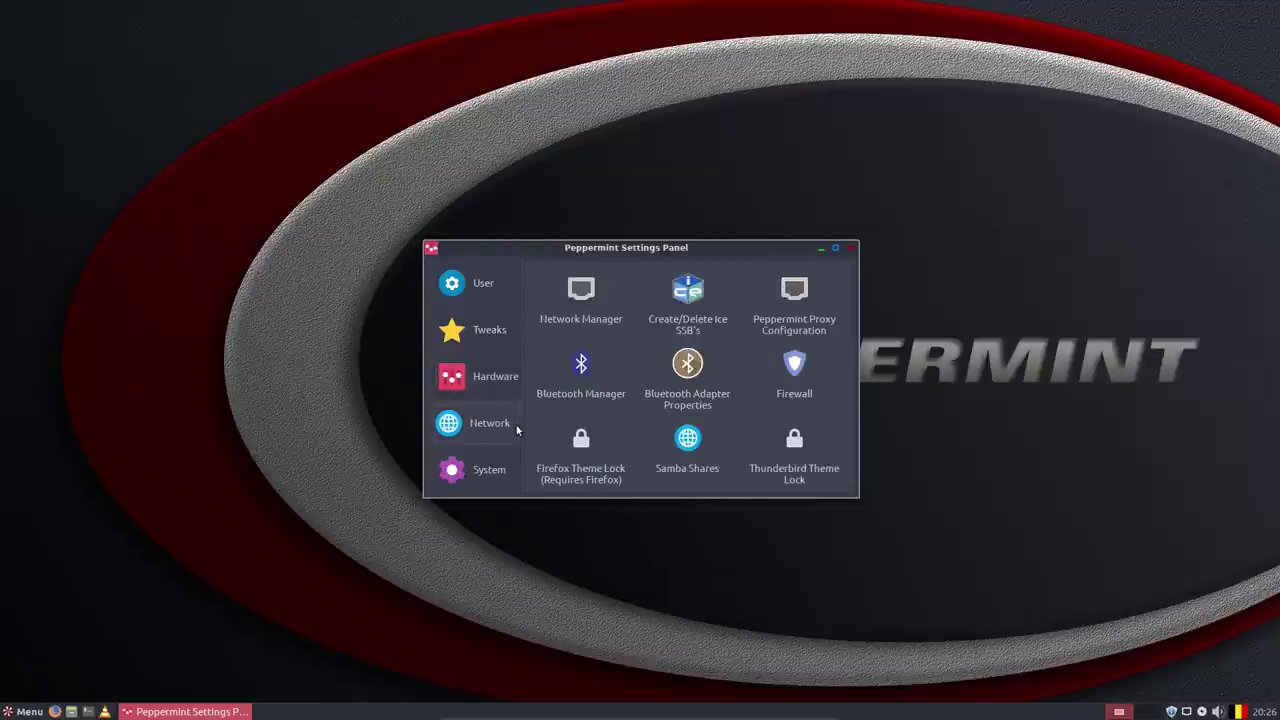
click(489, 386)
click(724, 436)
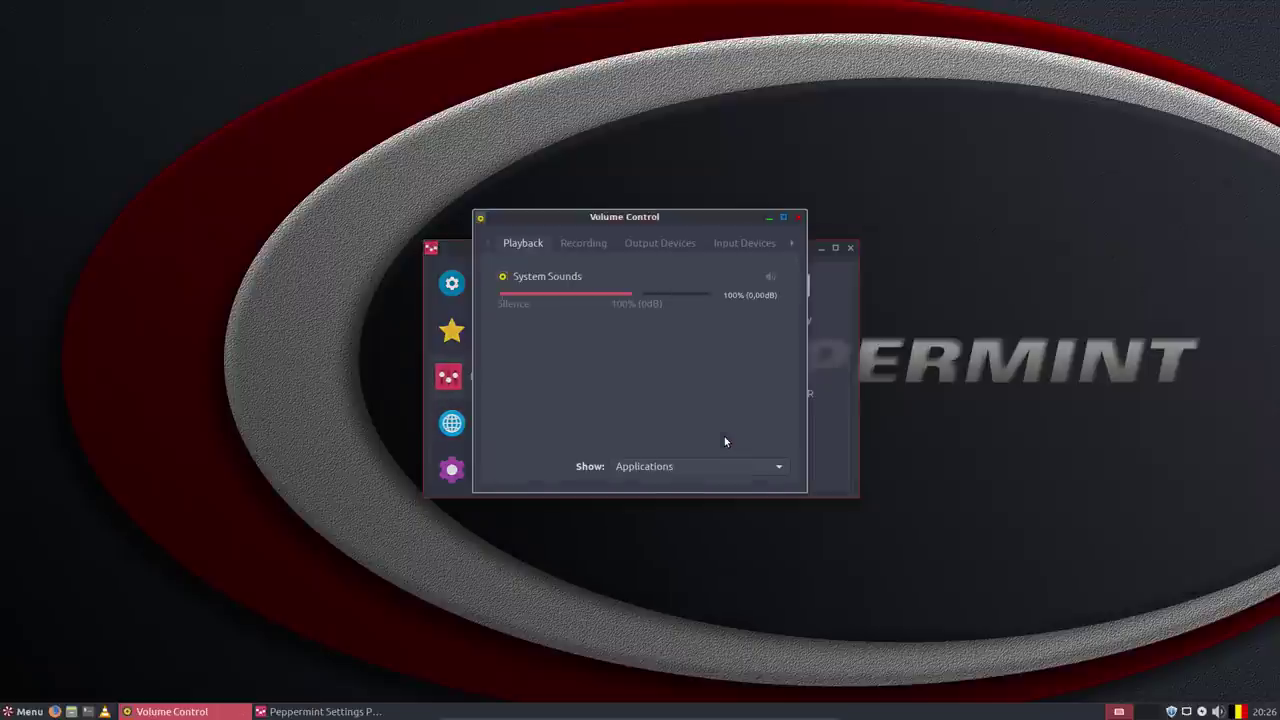
click(798, 217)
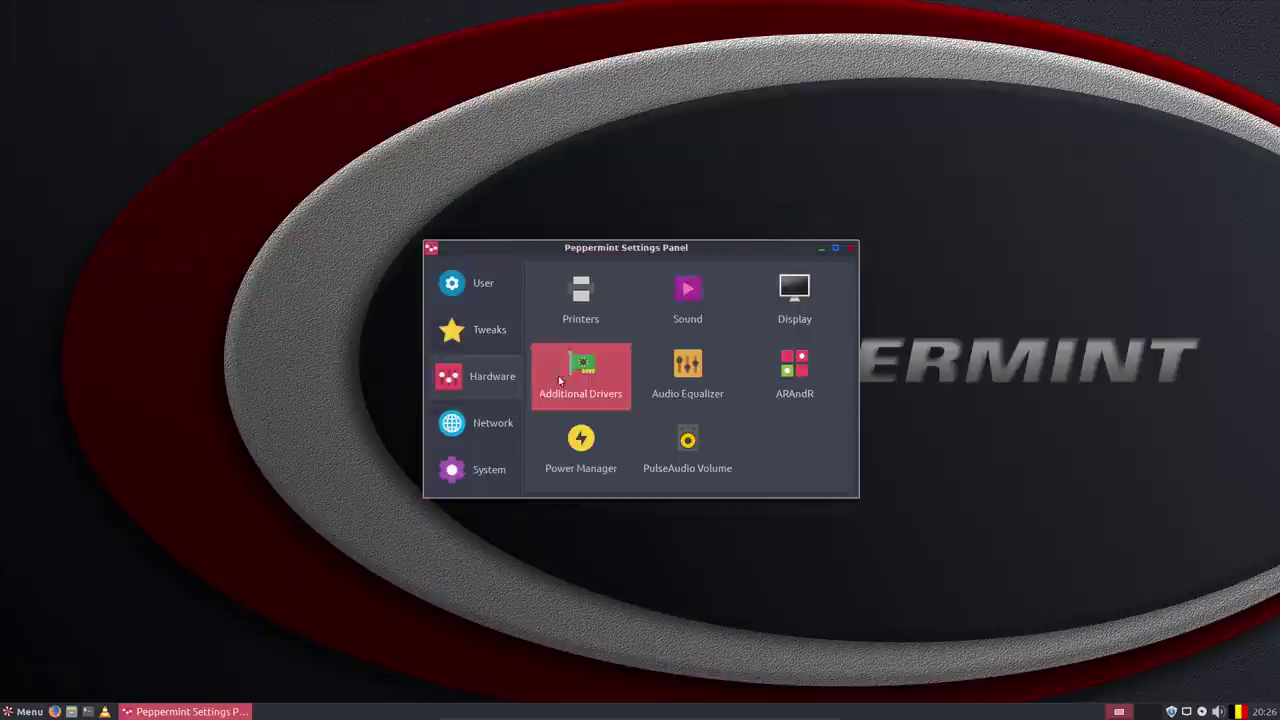
Look at the Network tools, then show the System tools like Update Manager and Synaptic.
click(506, 425)
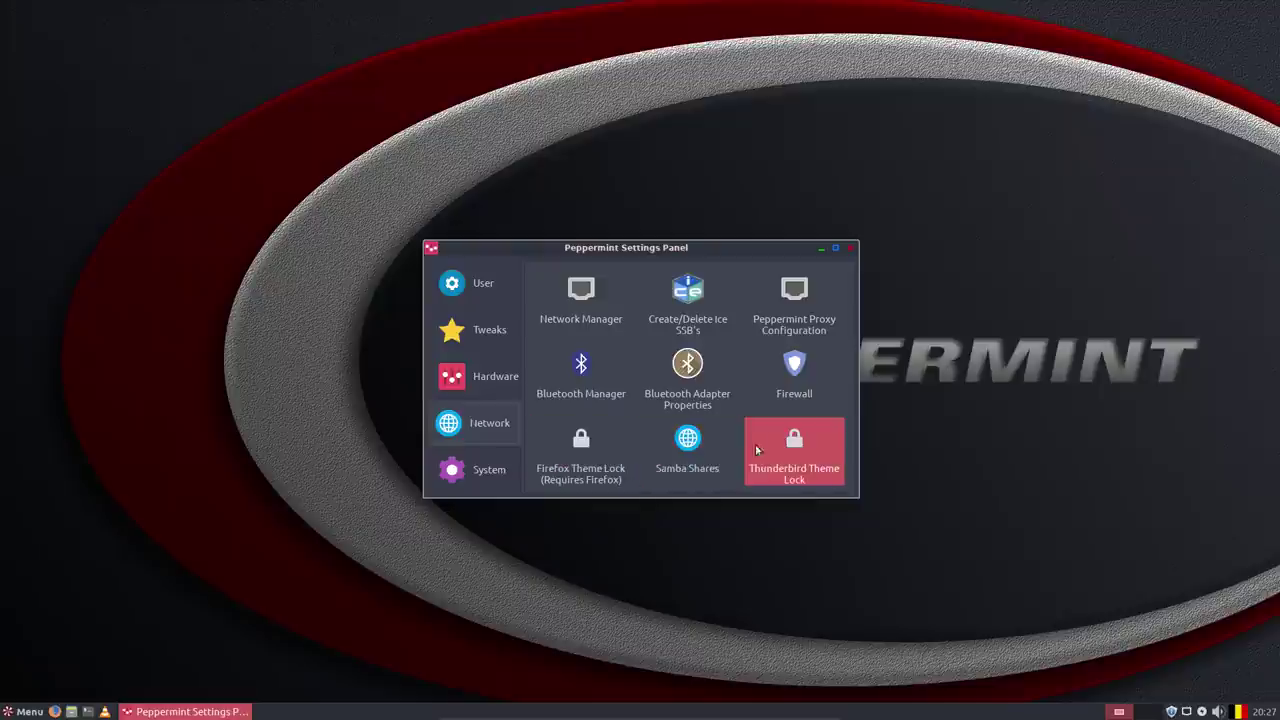
click(474, 479)
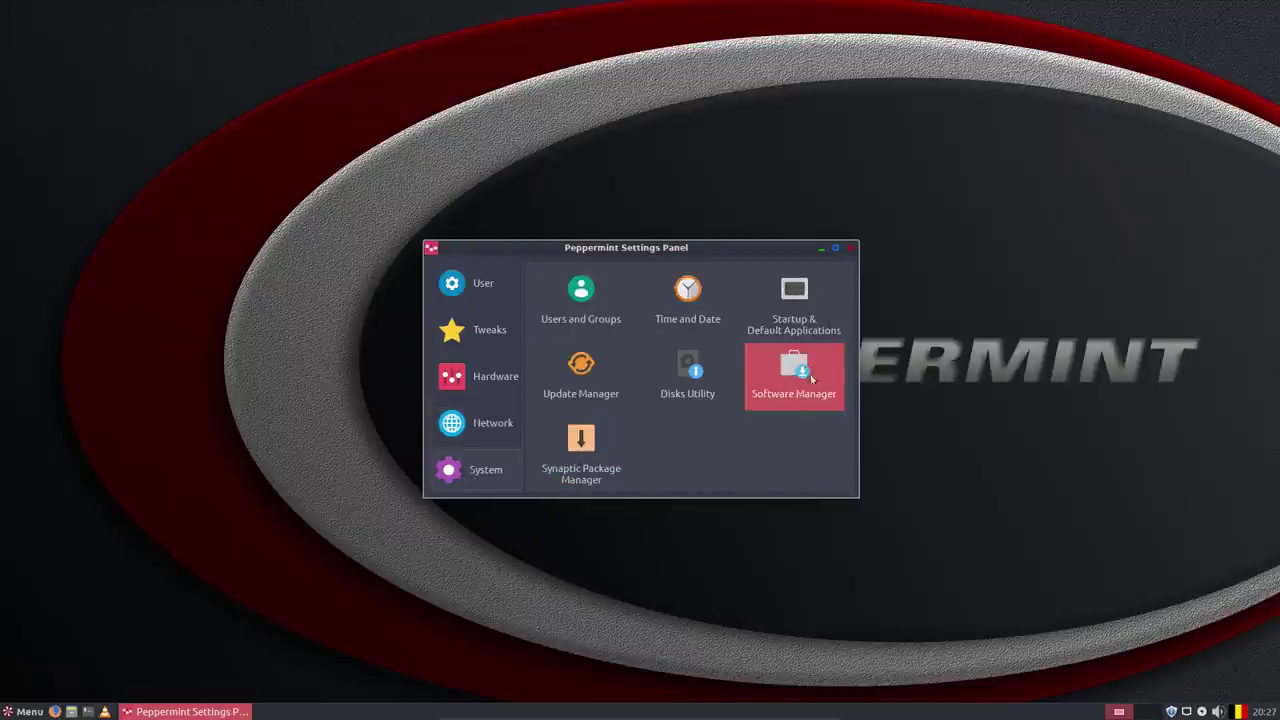
Open and close Disks, switch to Tweaks, and briefly open then close Software & Updates.
click(688, 370)
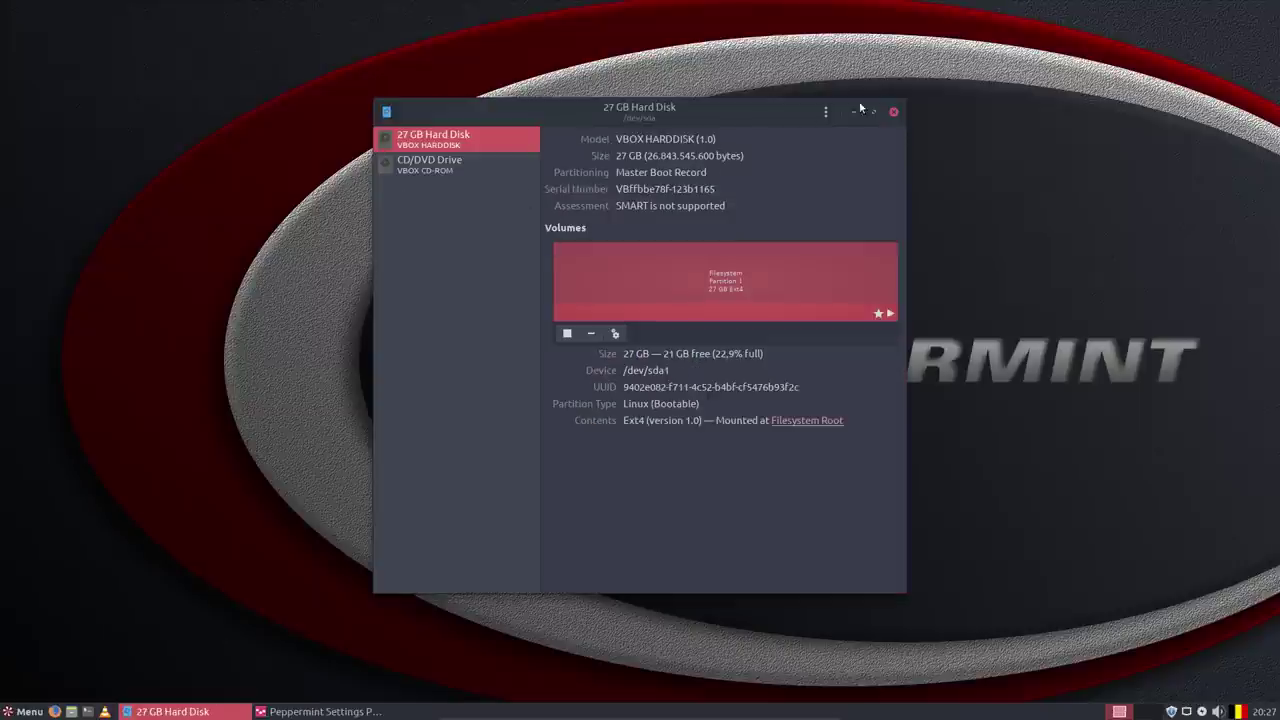
click(893, 111)
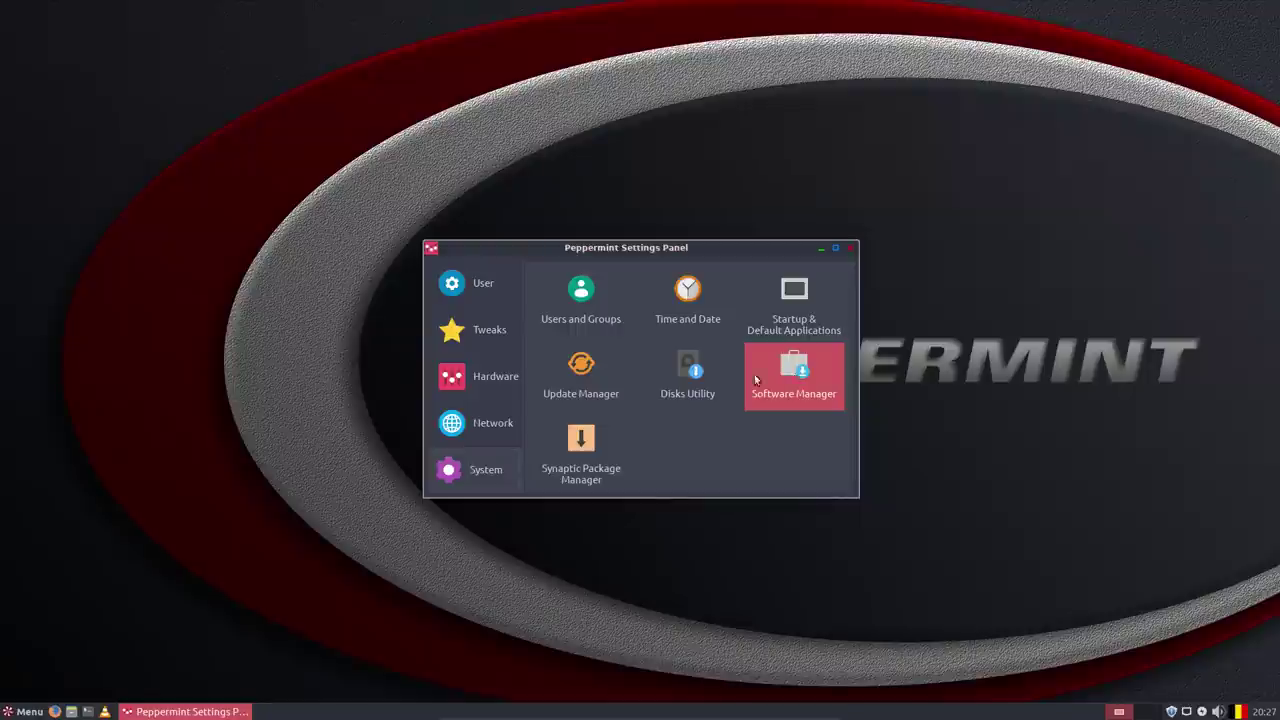
click(487, 329)
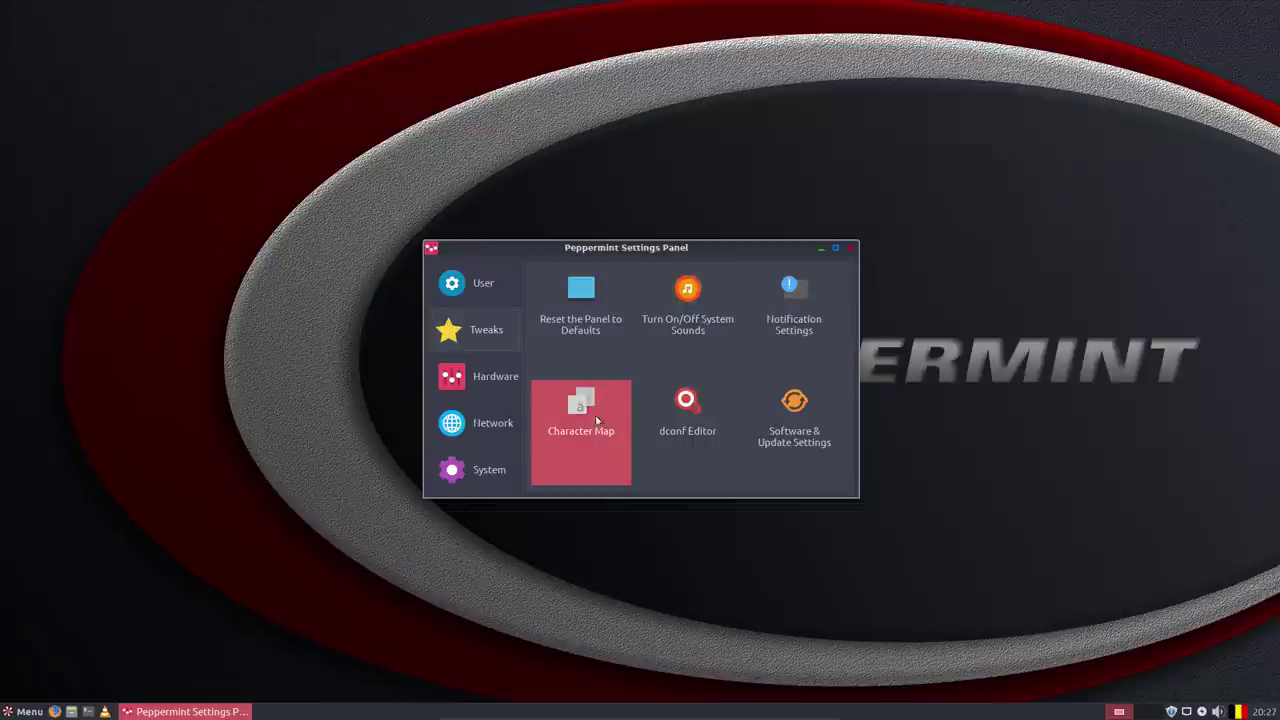
click(794, 432)
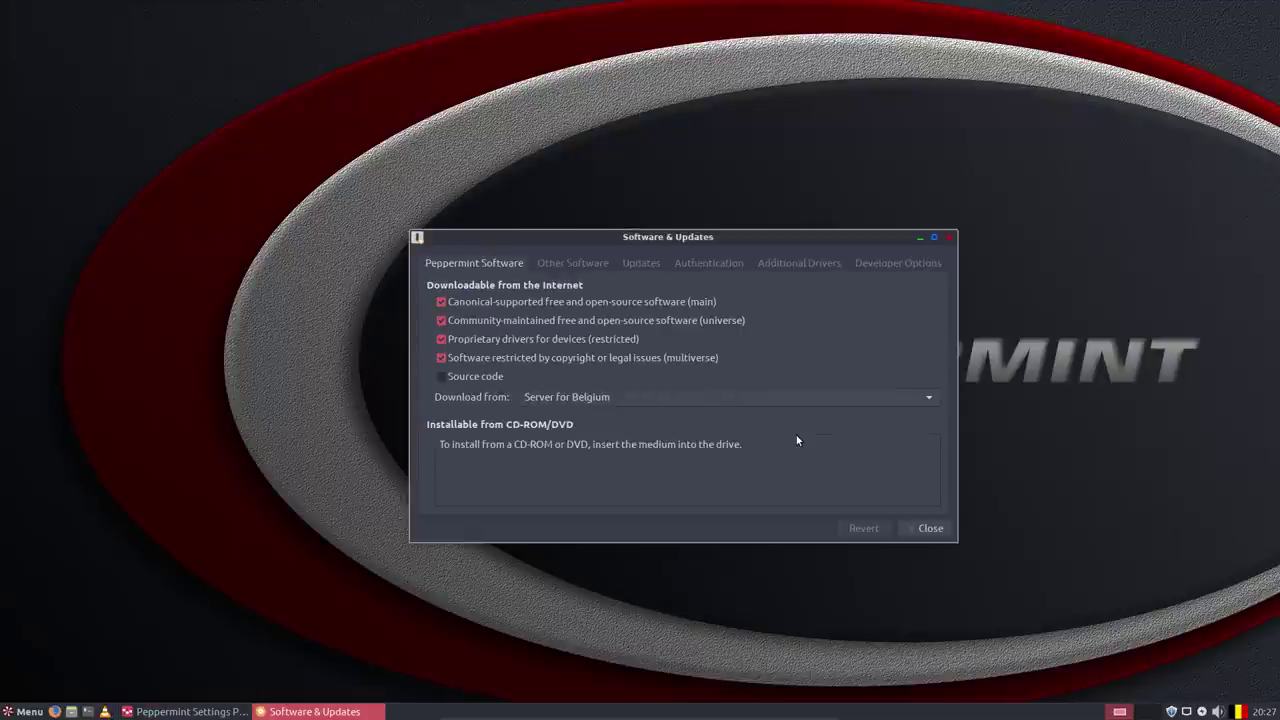
click(952, 237)
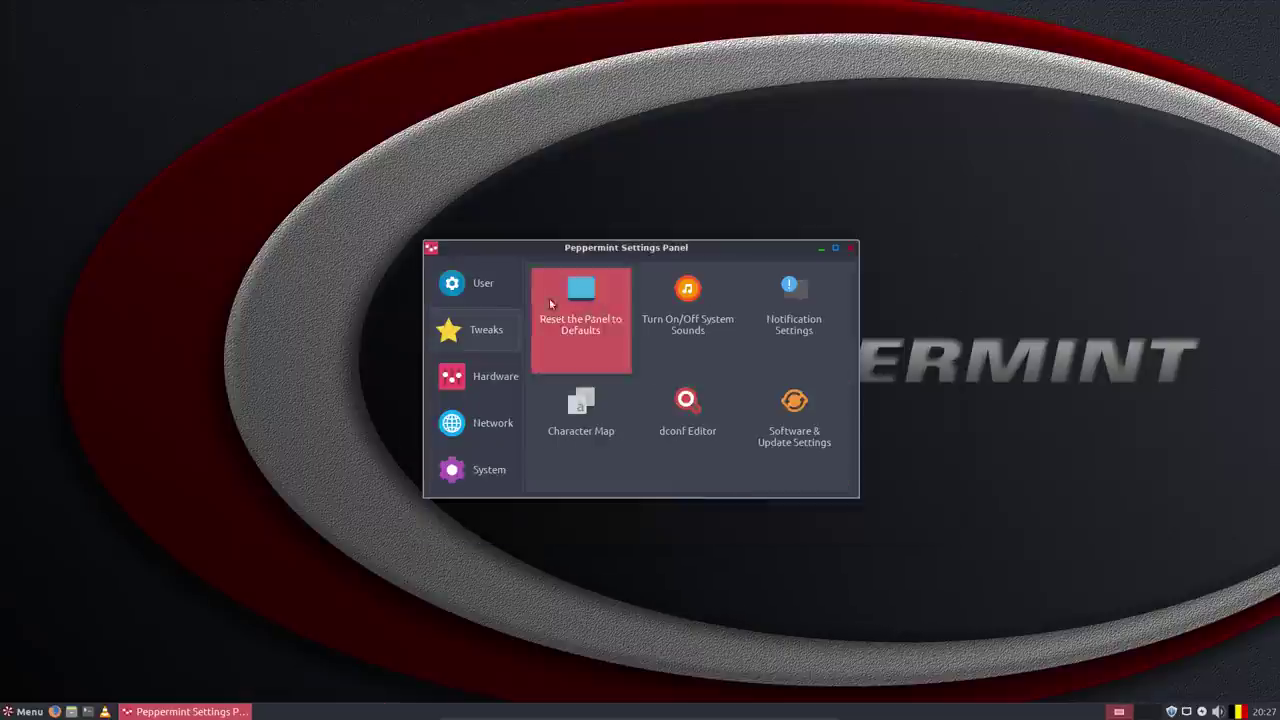
Open Peppermint Control Center from User tools and browse its Keyboard, Shortcuts, Desktop Effects and Advanced tabs.
click(487, 291)
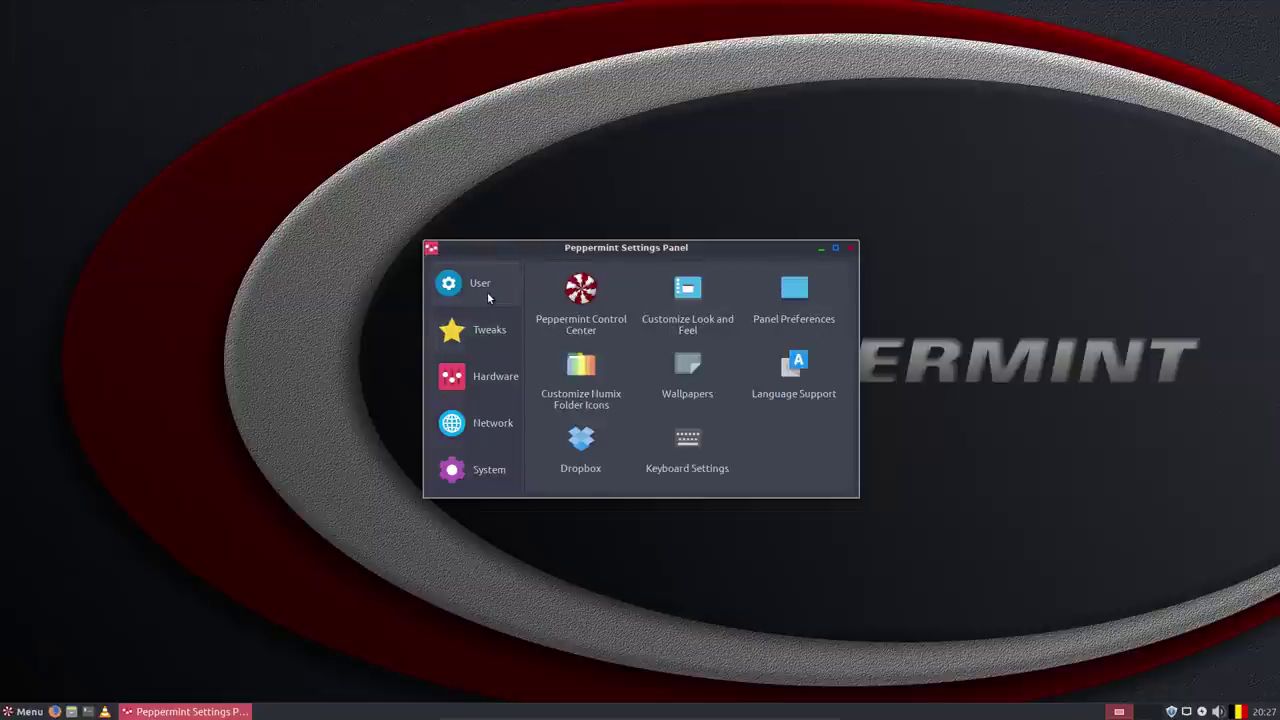
click(585, 303)
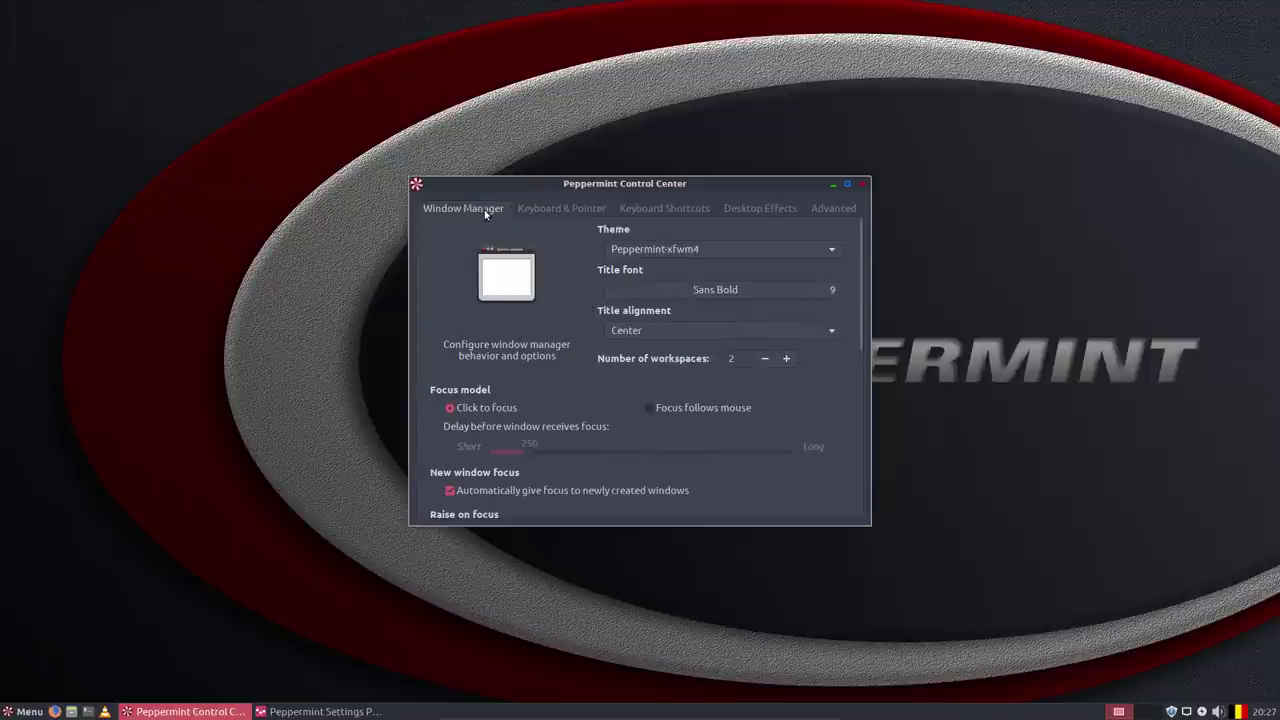
click(548, 207)
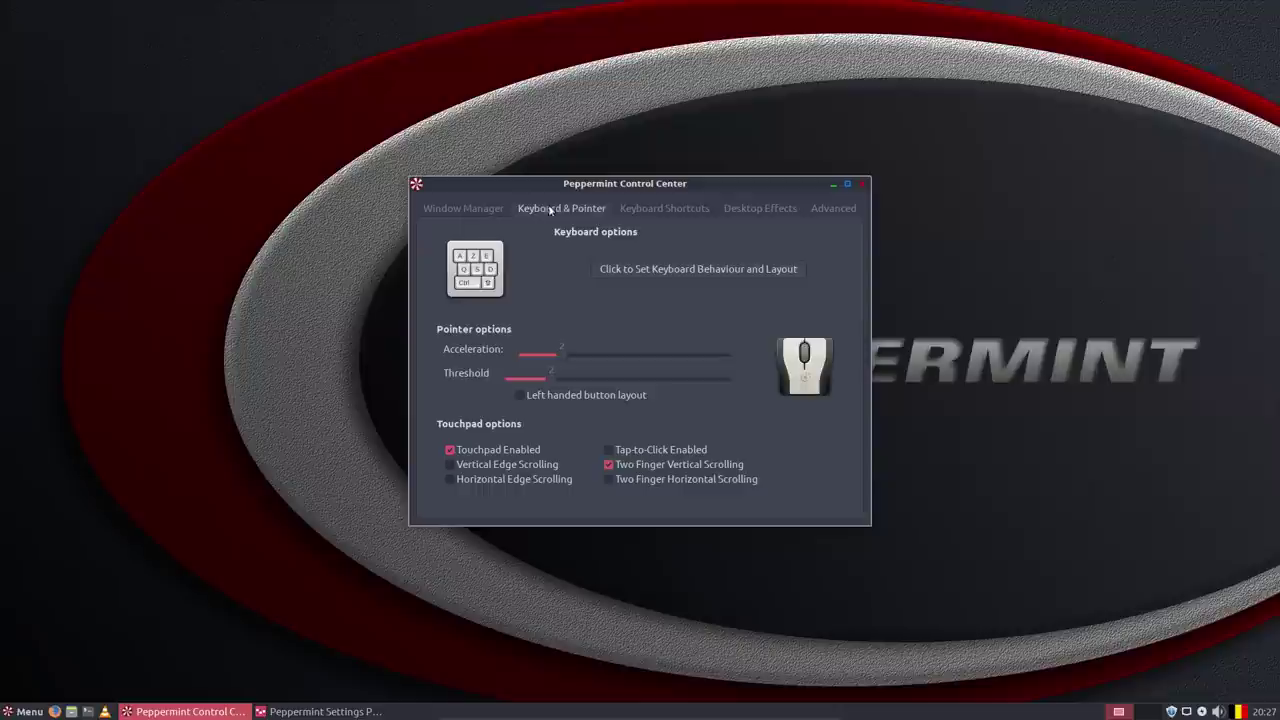
click(665, 206)
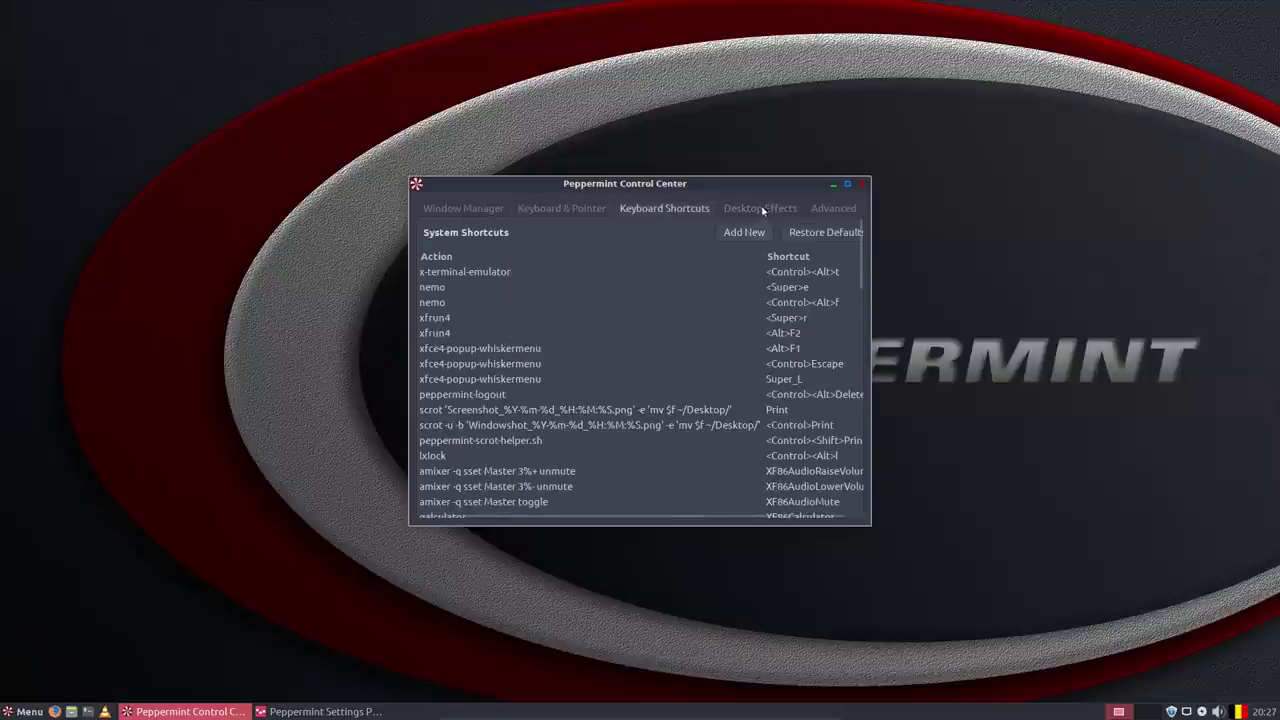
click(761, 208)
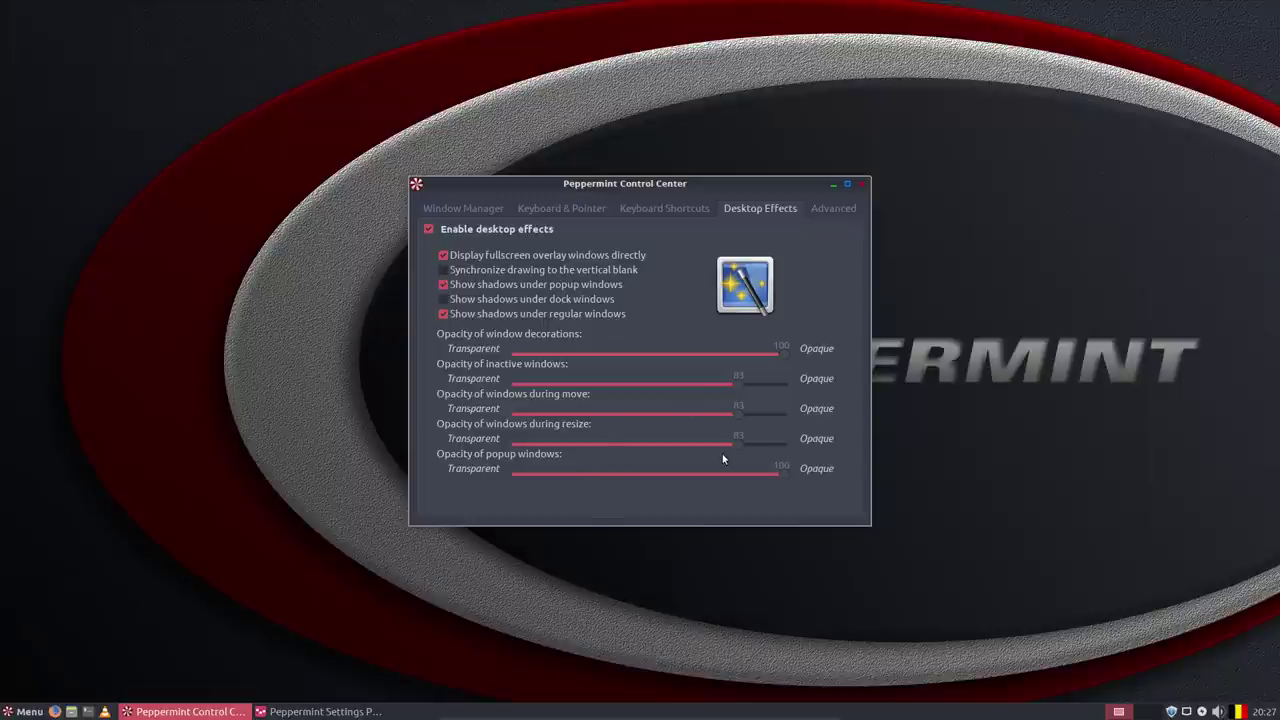
click(826, 211)
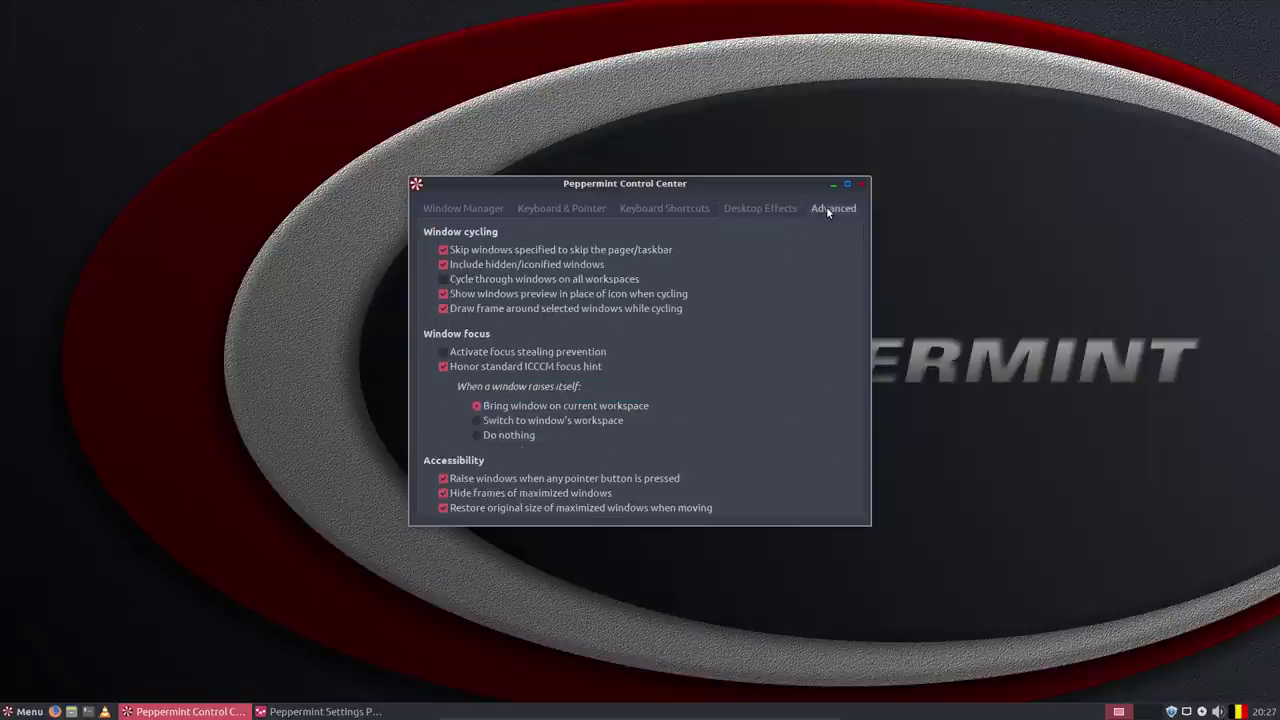
click(769, 211)
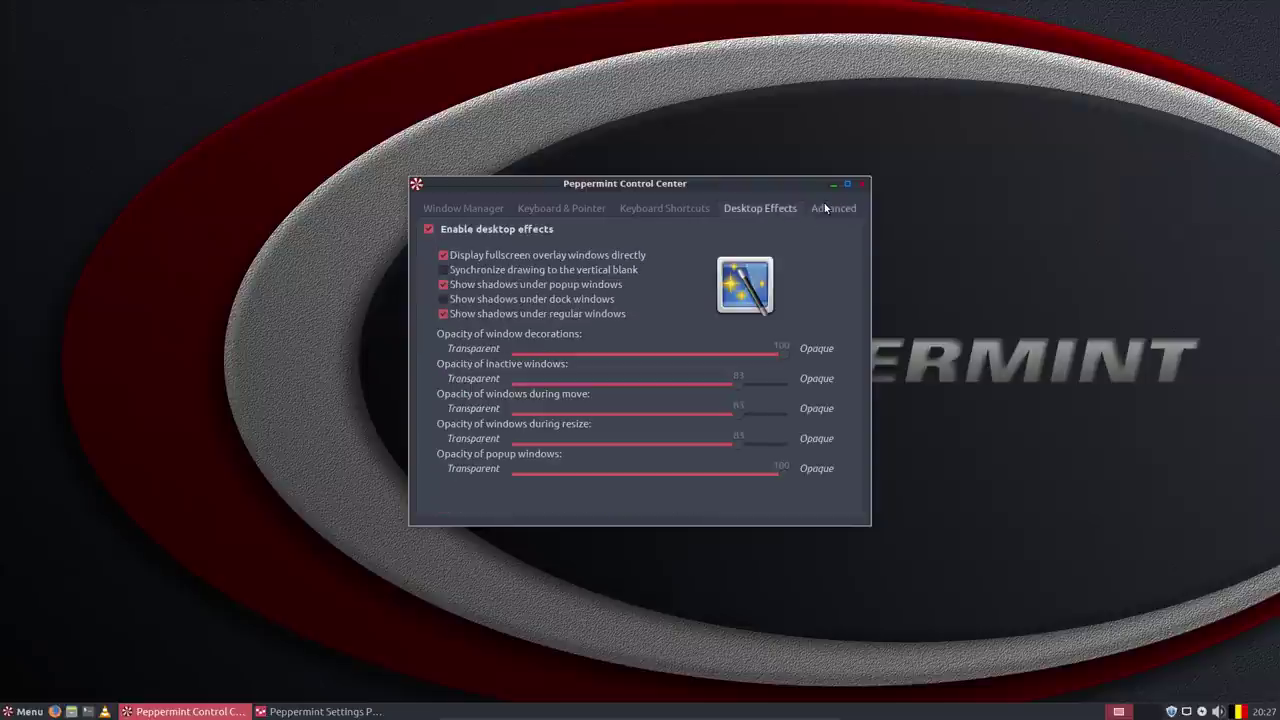
click(667, 212)
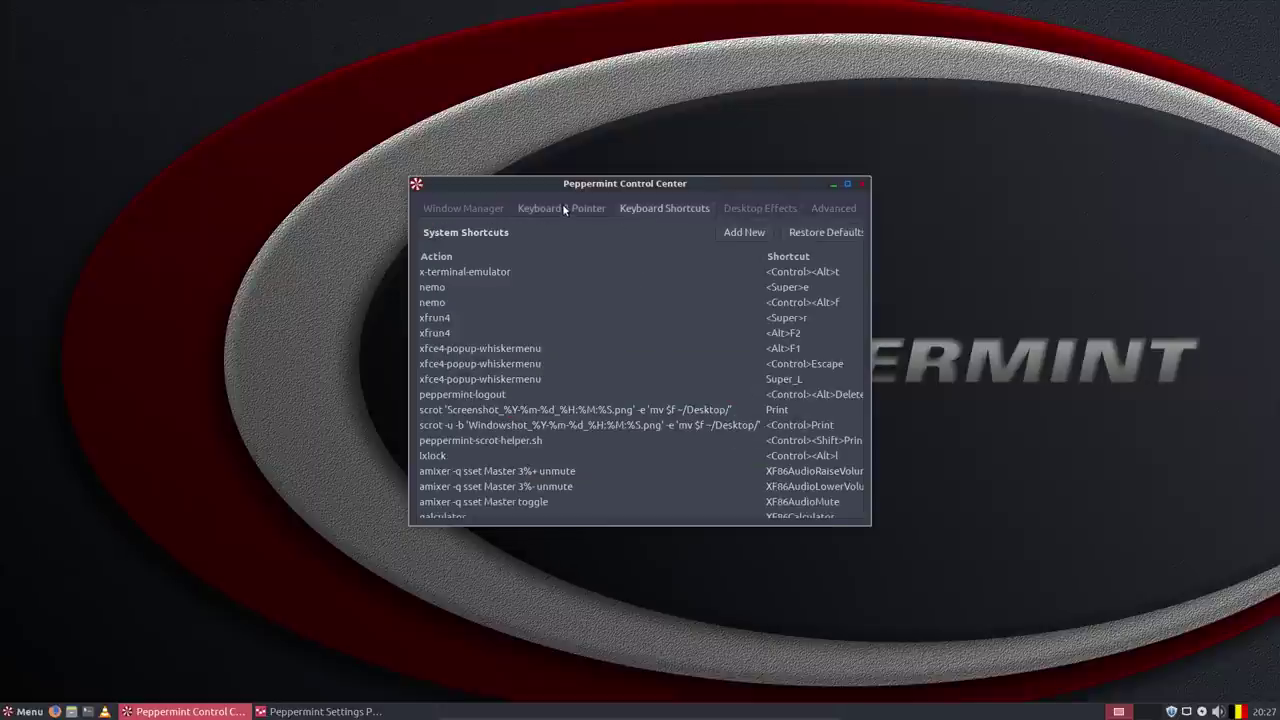
click(560, 210)
On the Window Manager tab, try the Peppermint-Red-Mix and Xfwm4_Fallback window themes.
click(432, 213)
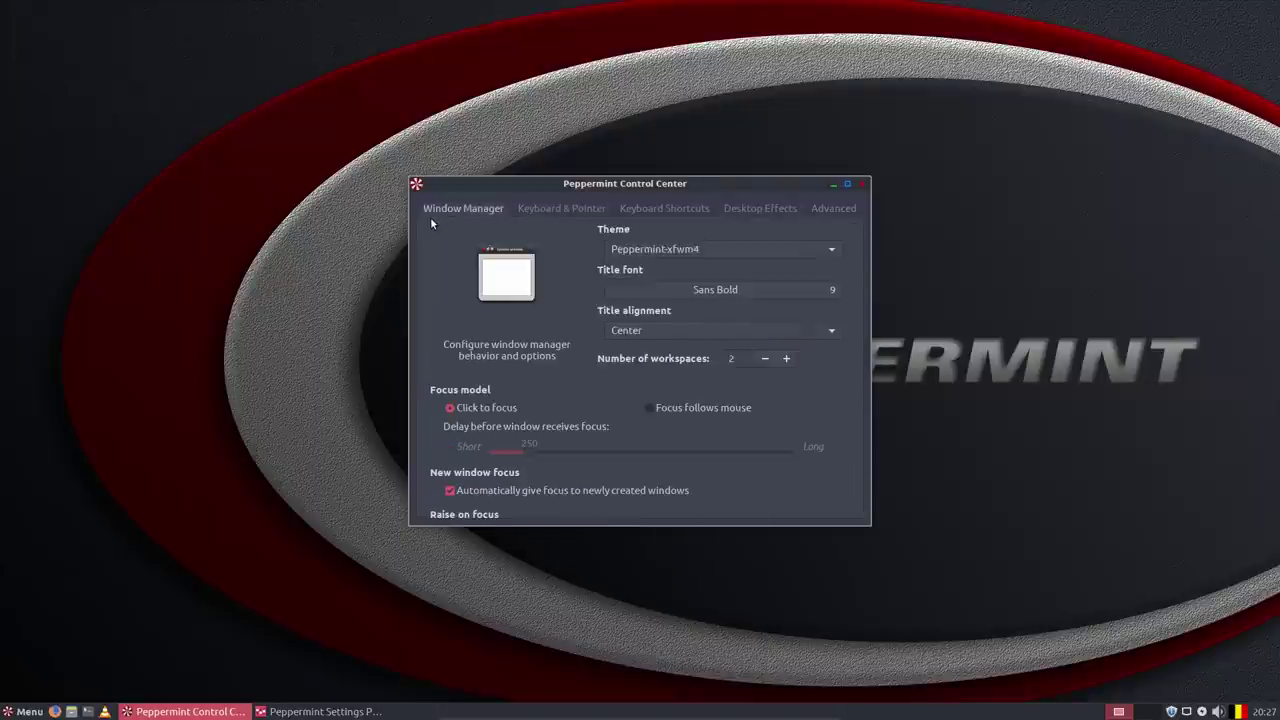
click(716, 248)
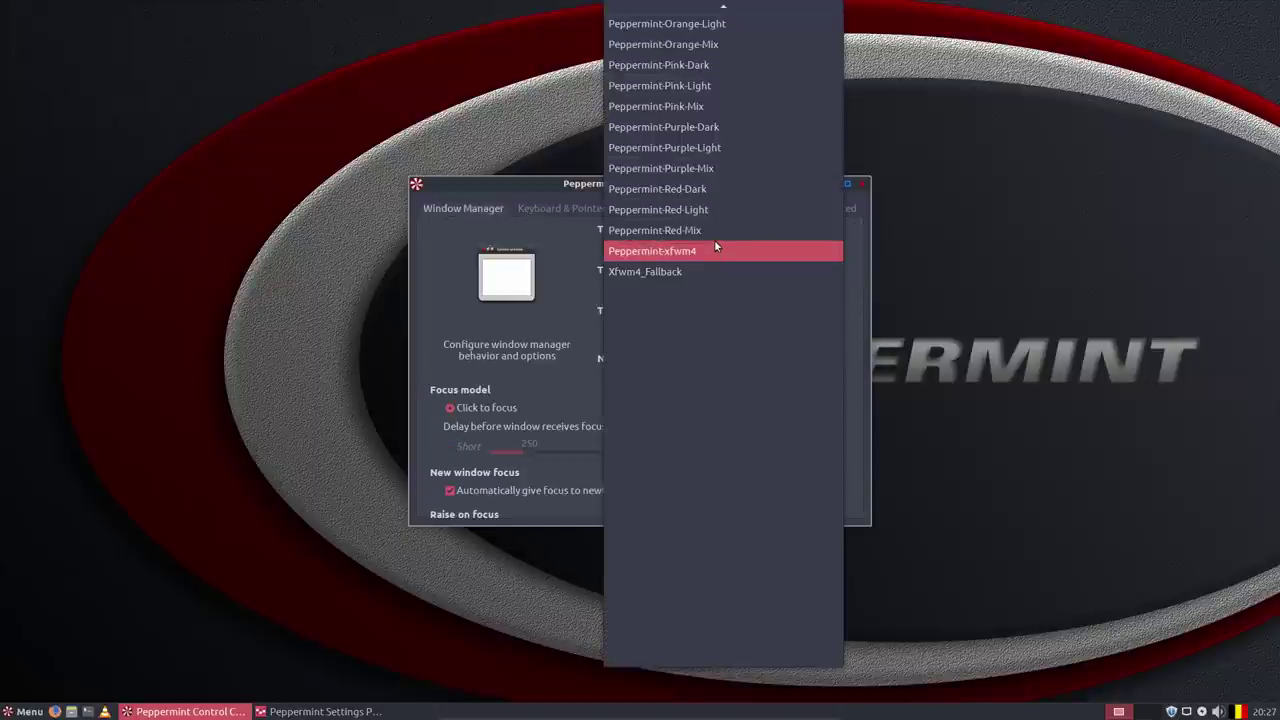
click(702, 231)
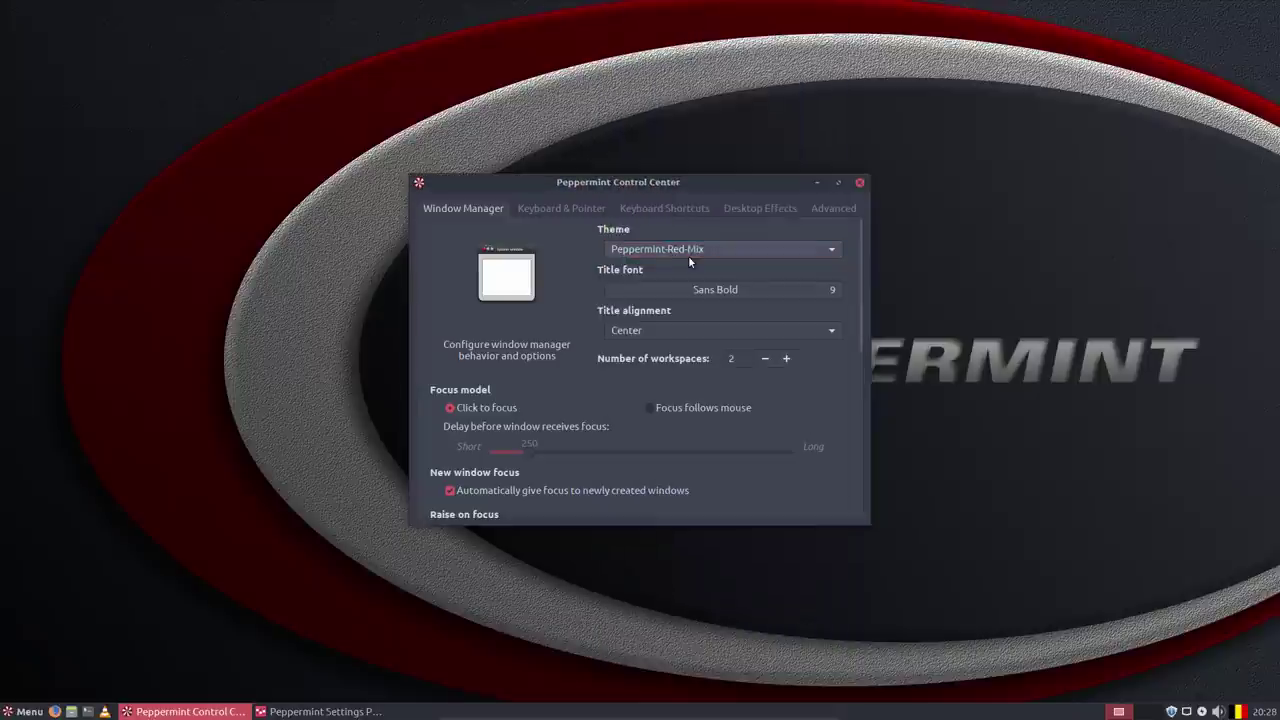
click(686, 251)
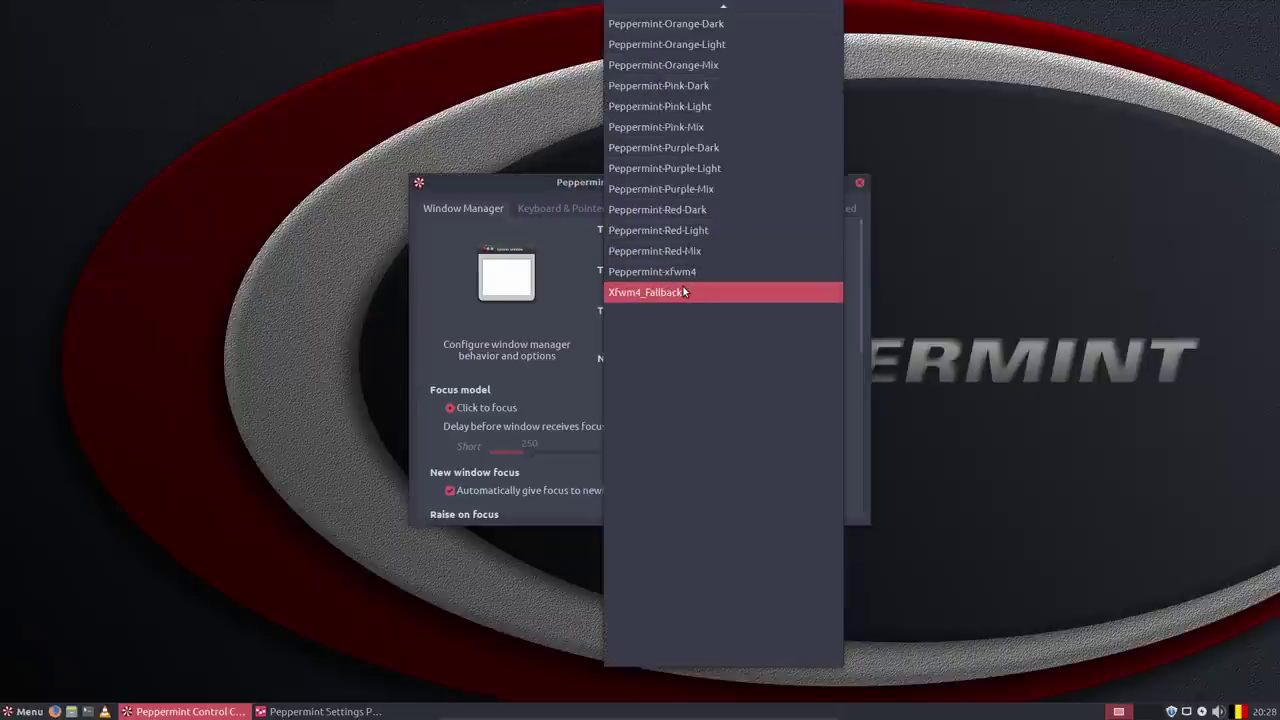
click(682, 285)
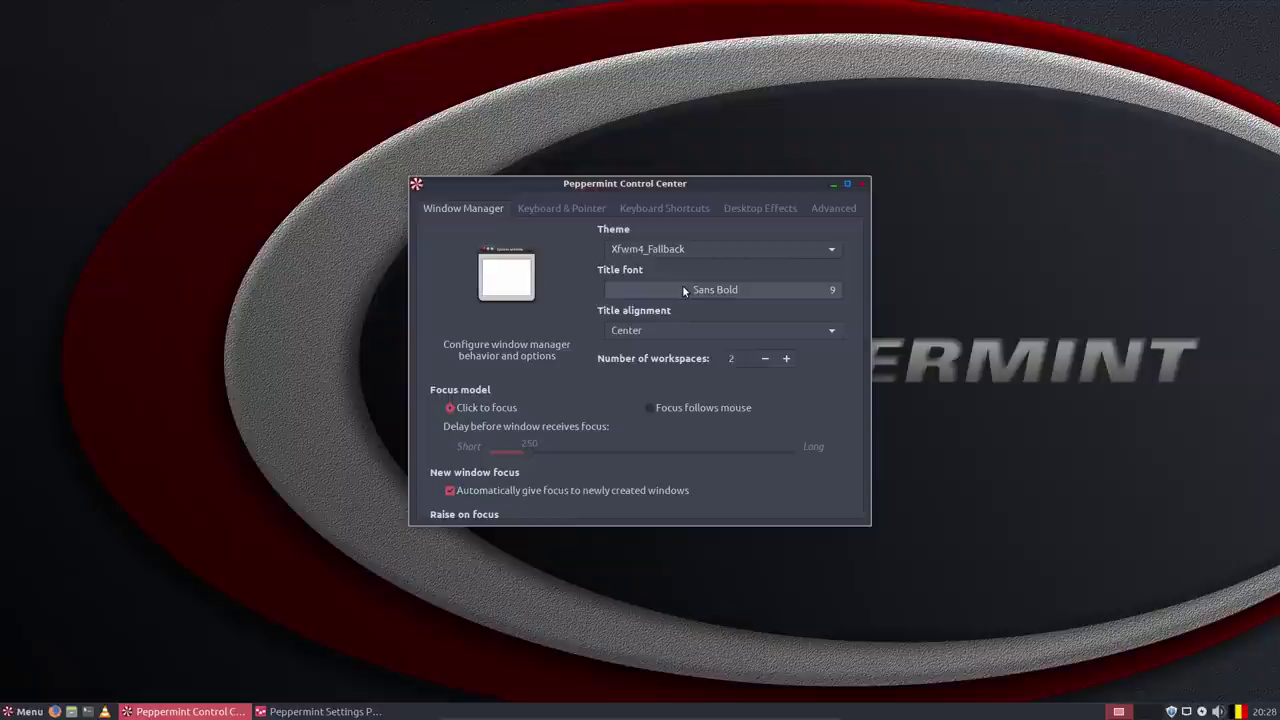
Step up through window themes from Peppermint-xfwm4 past Peppermint-Grey-Light, Moheli and Greybird-accessibility to Daloa.
key(Up)
key(Up)
key(Up)
key(Up)
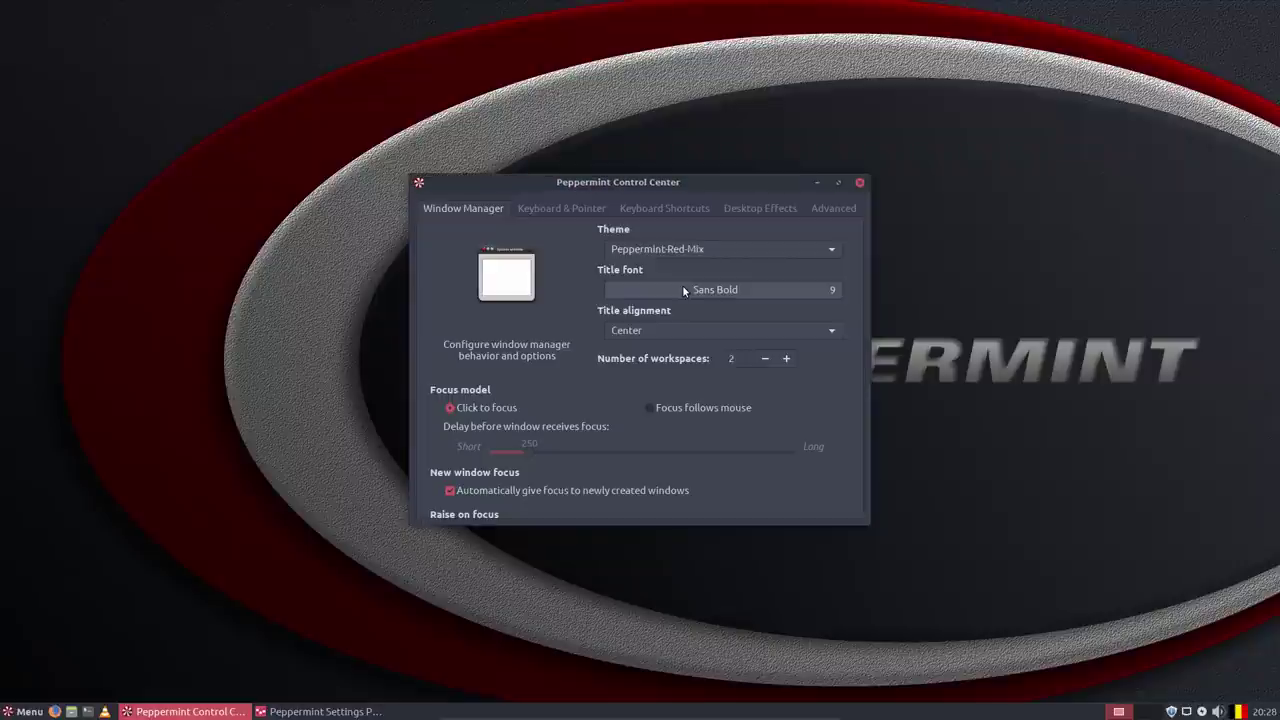
key(Up)
key(Up)
key(Down)
key(Up)
key(Up)
key(Up)
key(Up)
key(Up)
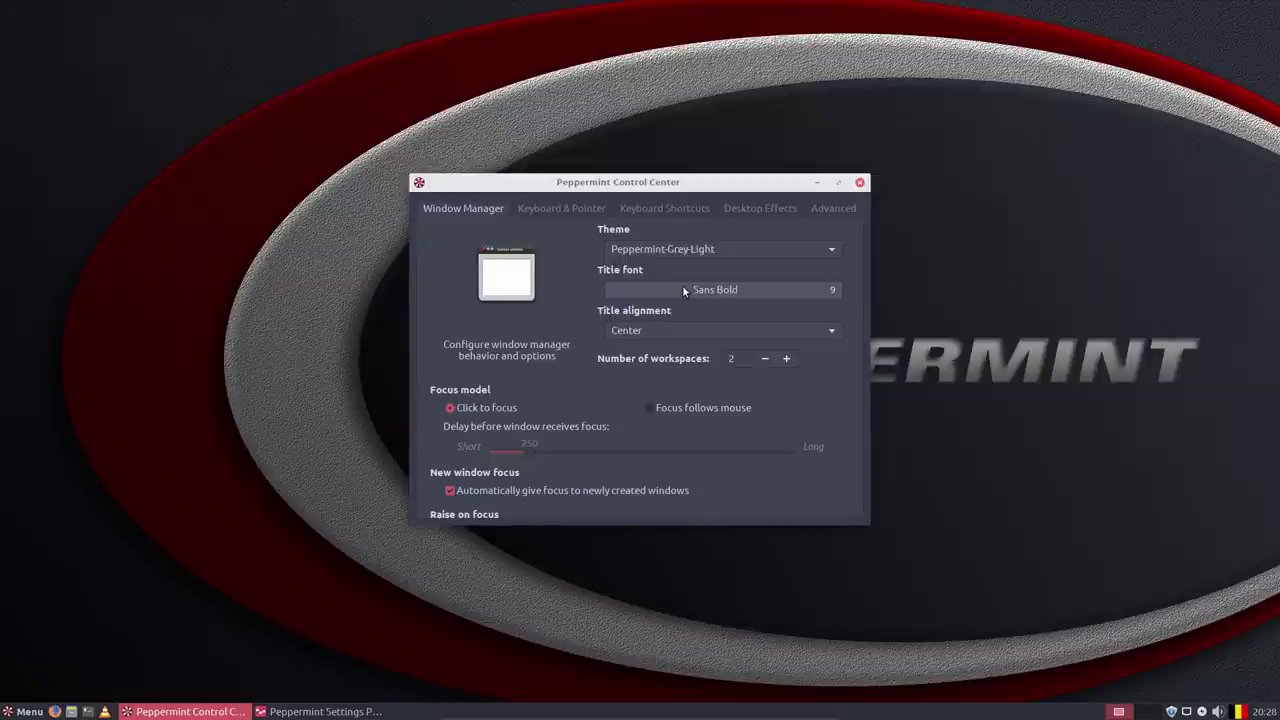
key(Up)
key(Up)
key(Up)
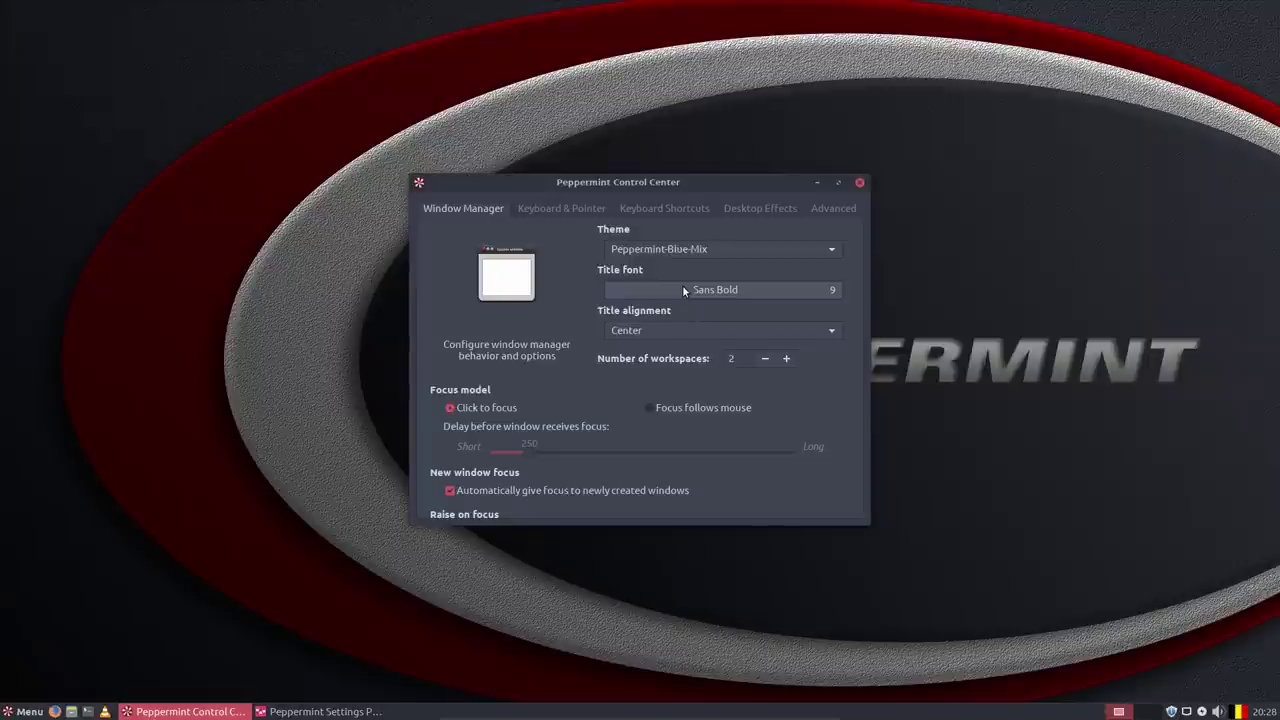
key(Up)
key(Up)
key(Up)
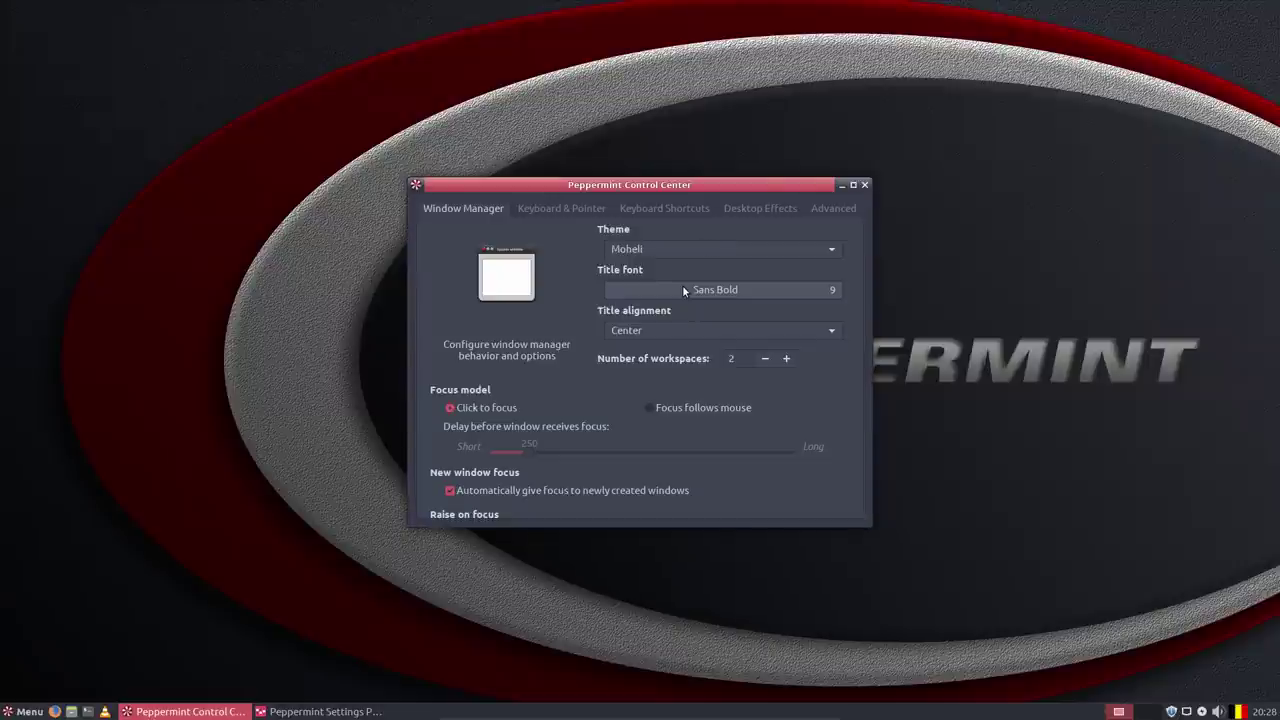
key(Up)
key(Up)
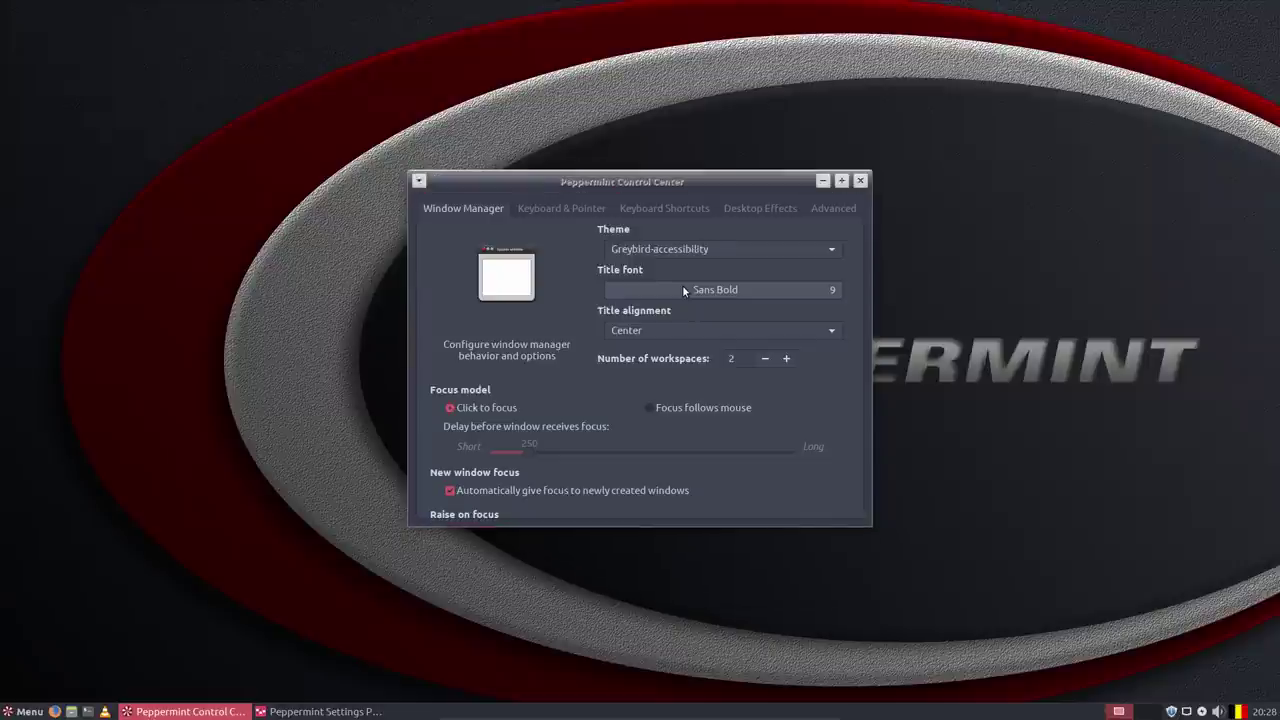
key(Up)
key(Up)
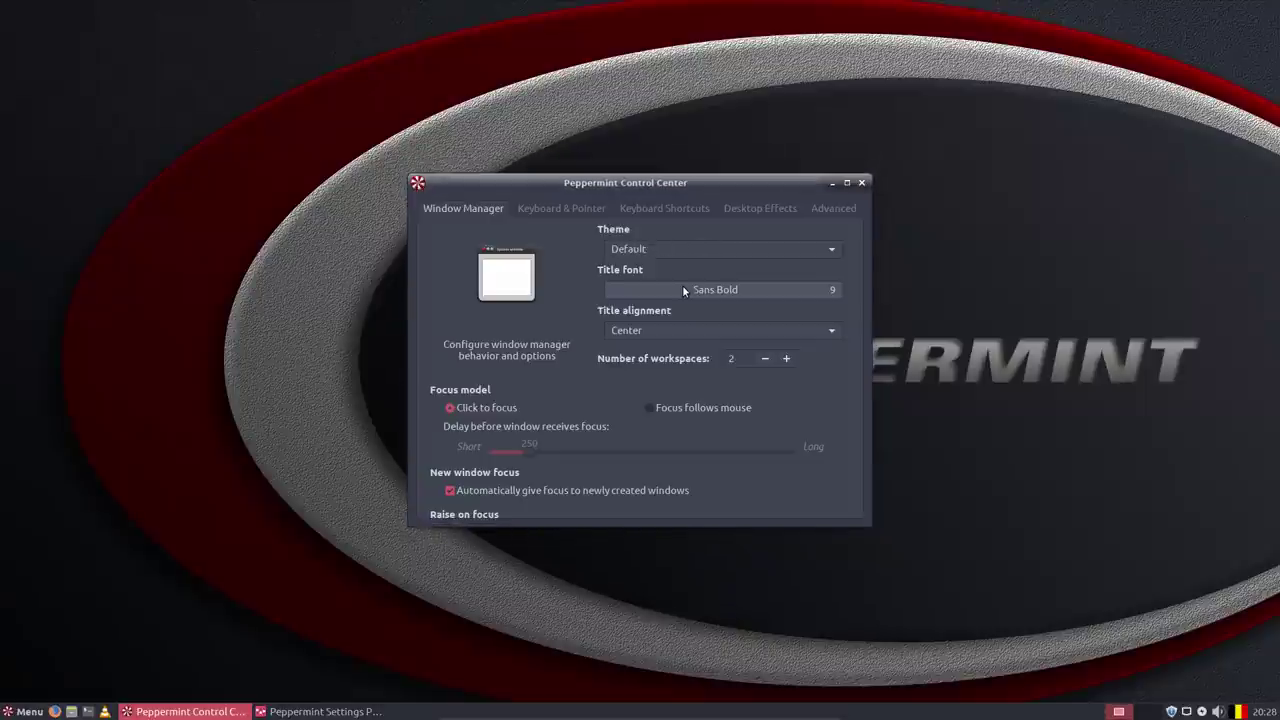
key(Up)
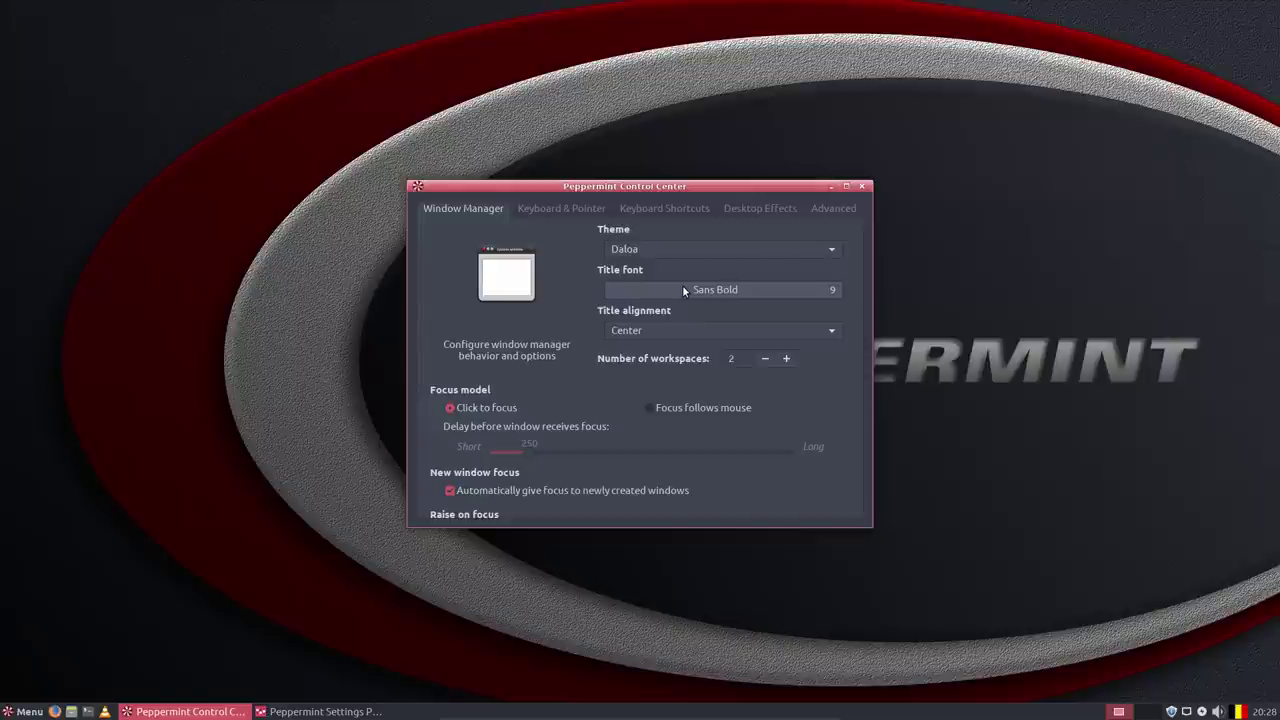
Preview Default, Default-hdpi, Greybird-compact and Peppermint-Blue themes, settling on Peppermint-Grey-Dark.
key(Down)
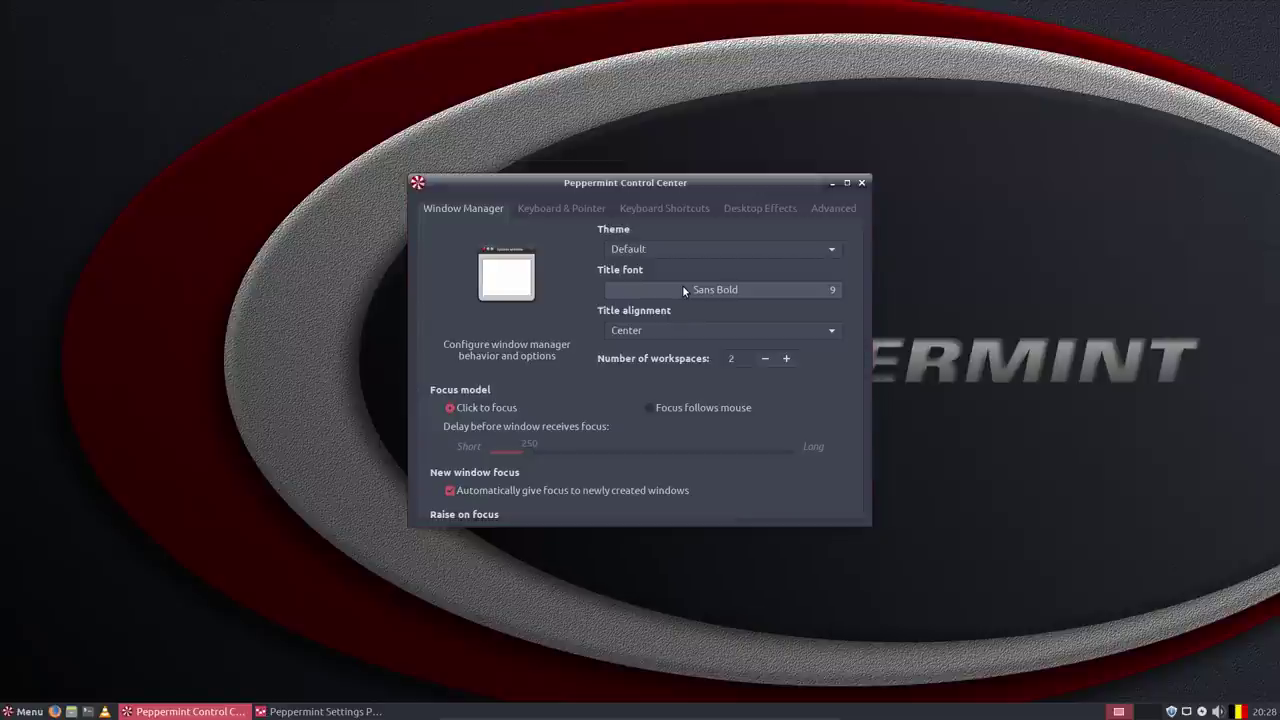
key(Down)
key(Down)
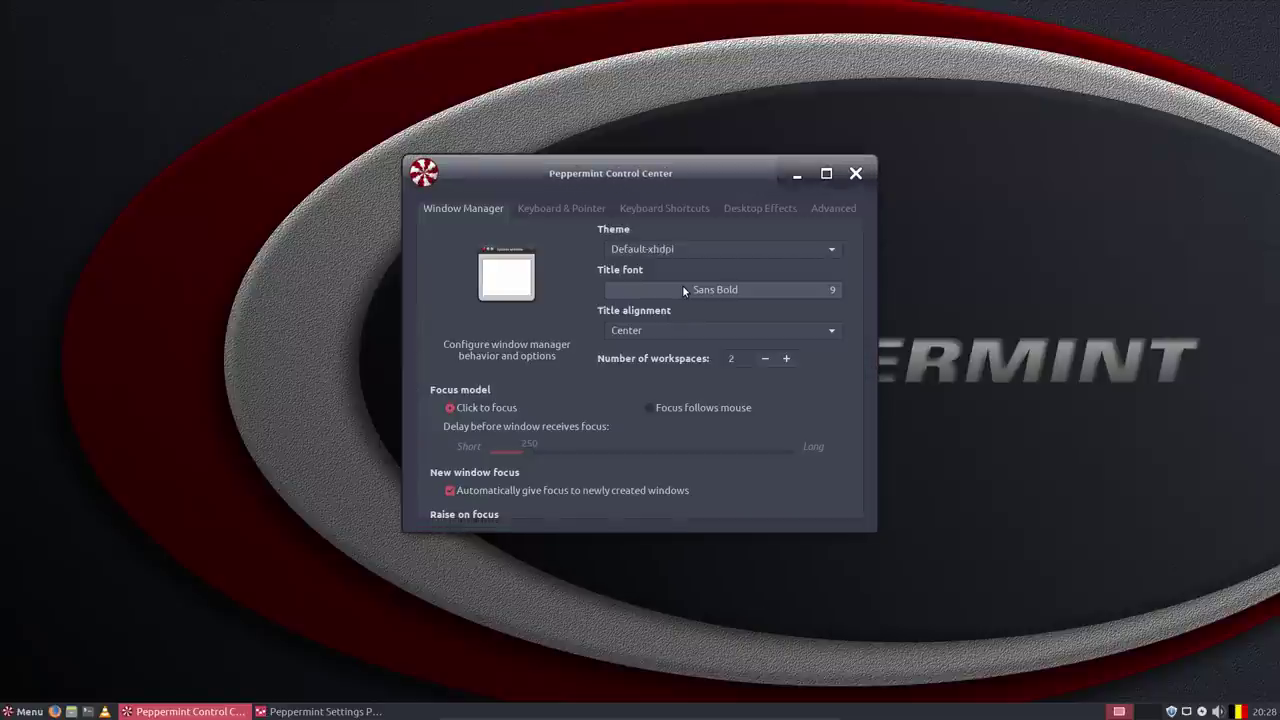
key(Down)
key(Down)
key(Down)
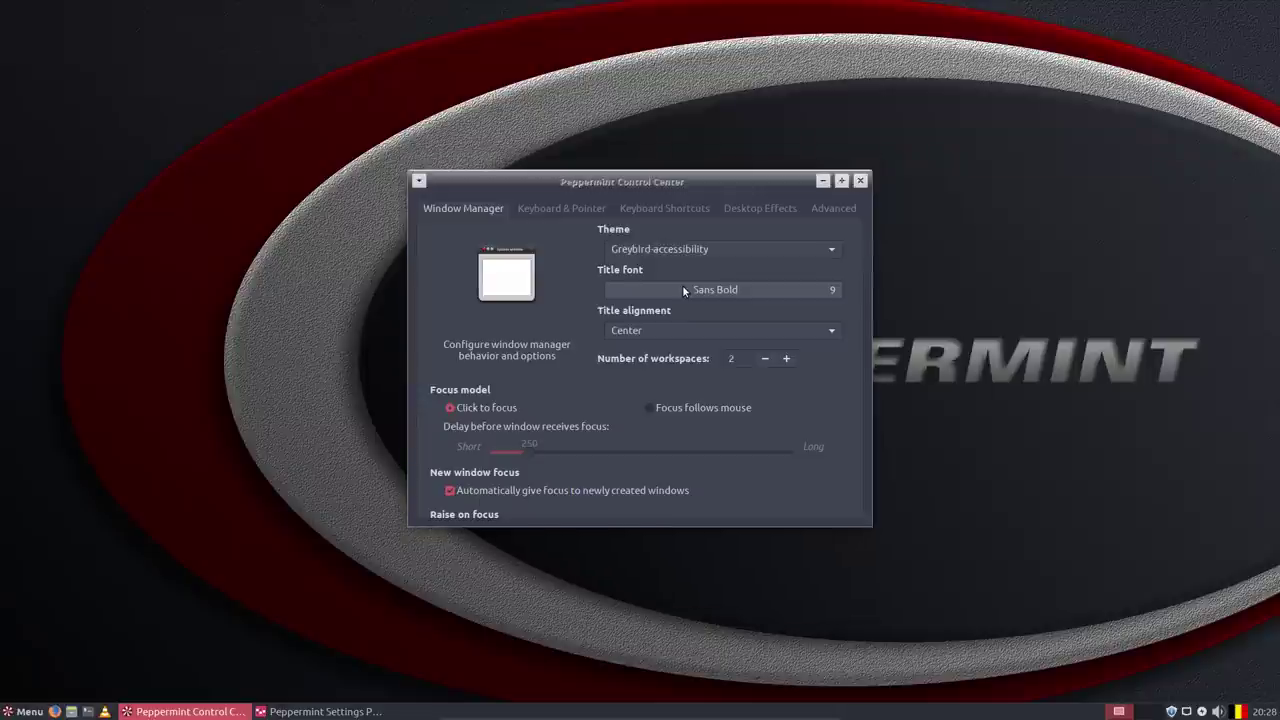
key(Down)
key(Down)
key(Down)
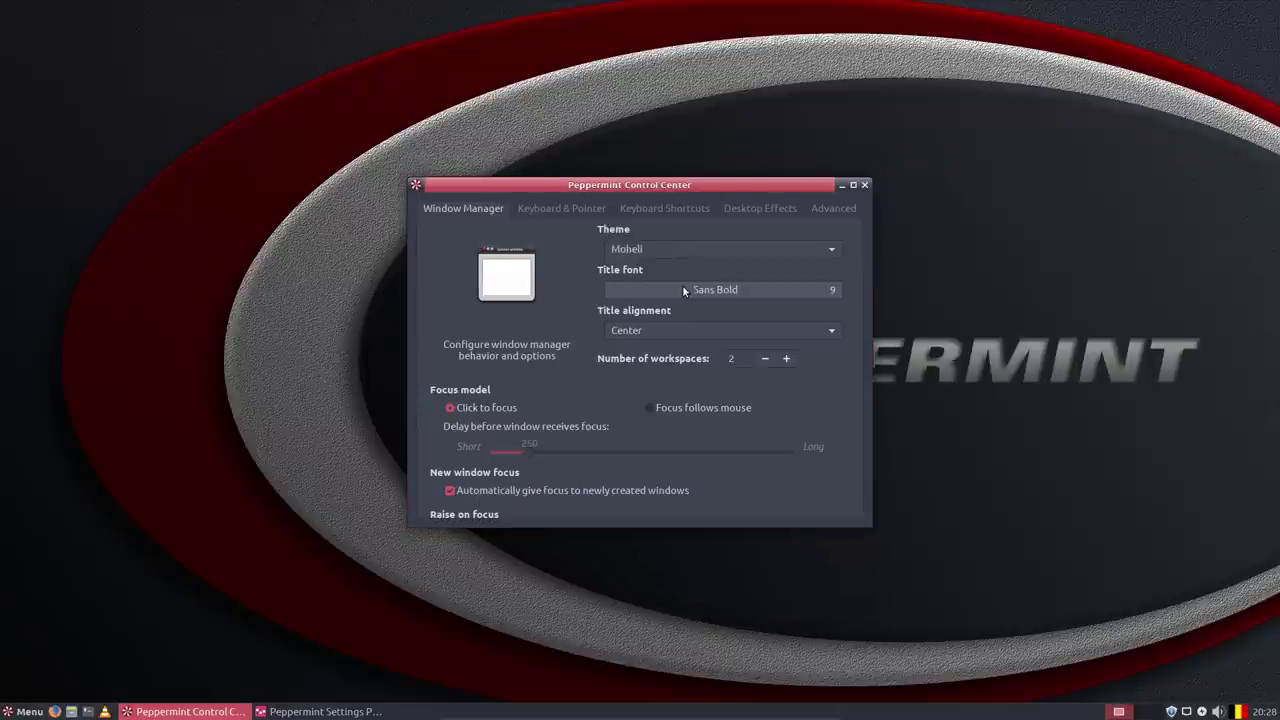
key(Down)
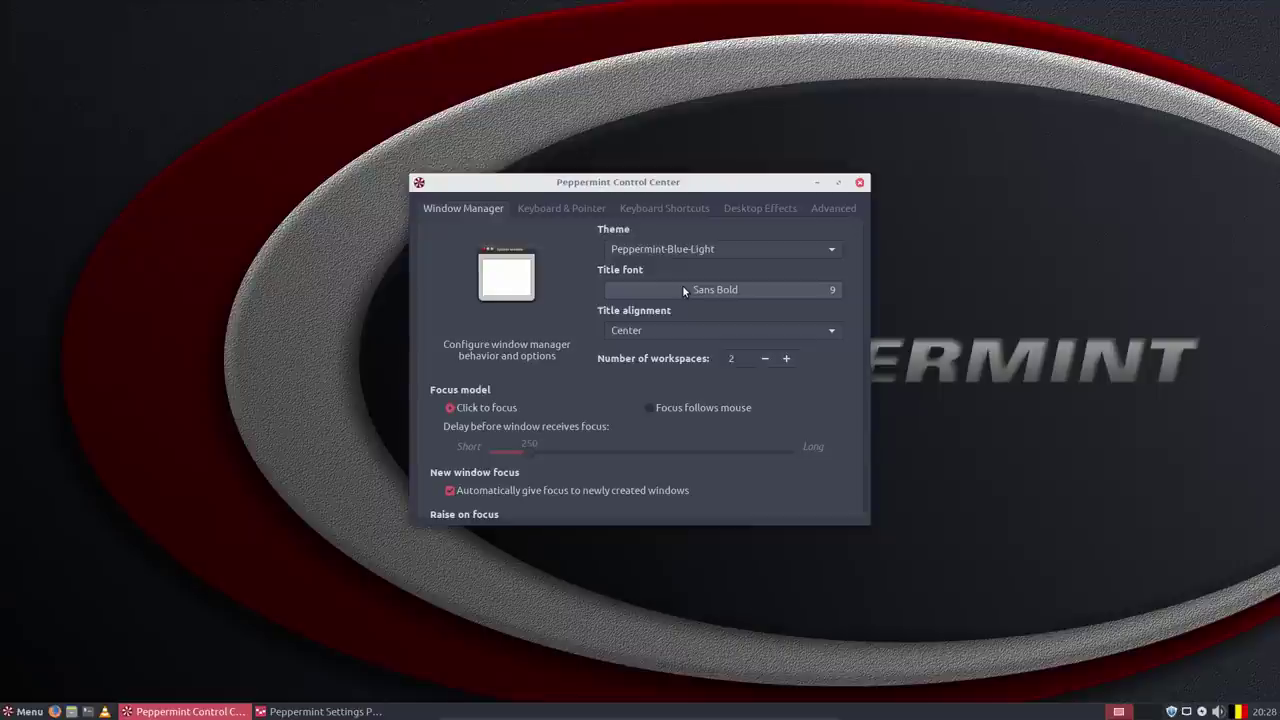
key(Up)
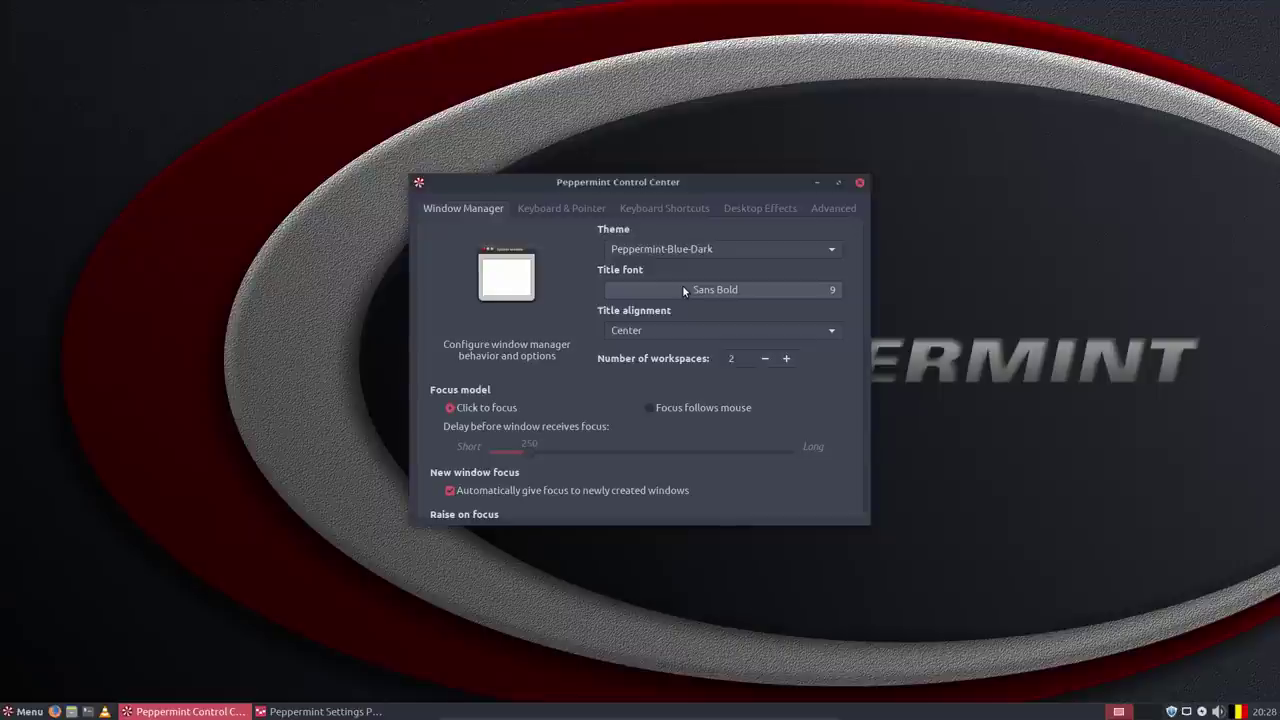
key(Down)
key(Down)
key(Down)
key(Down)
key(Down)
key(Down)
key(Up)
Review the Control Center's keyboard, shortcuts, desktop effects and window manager pages, then close it.
click(584, 208)
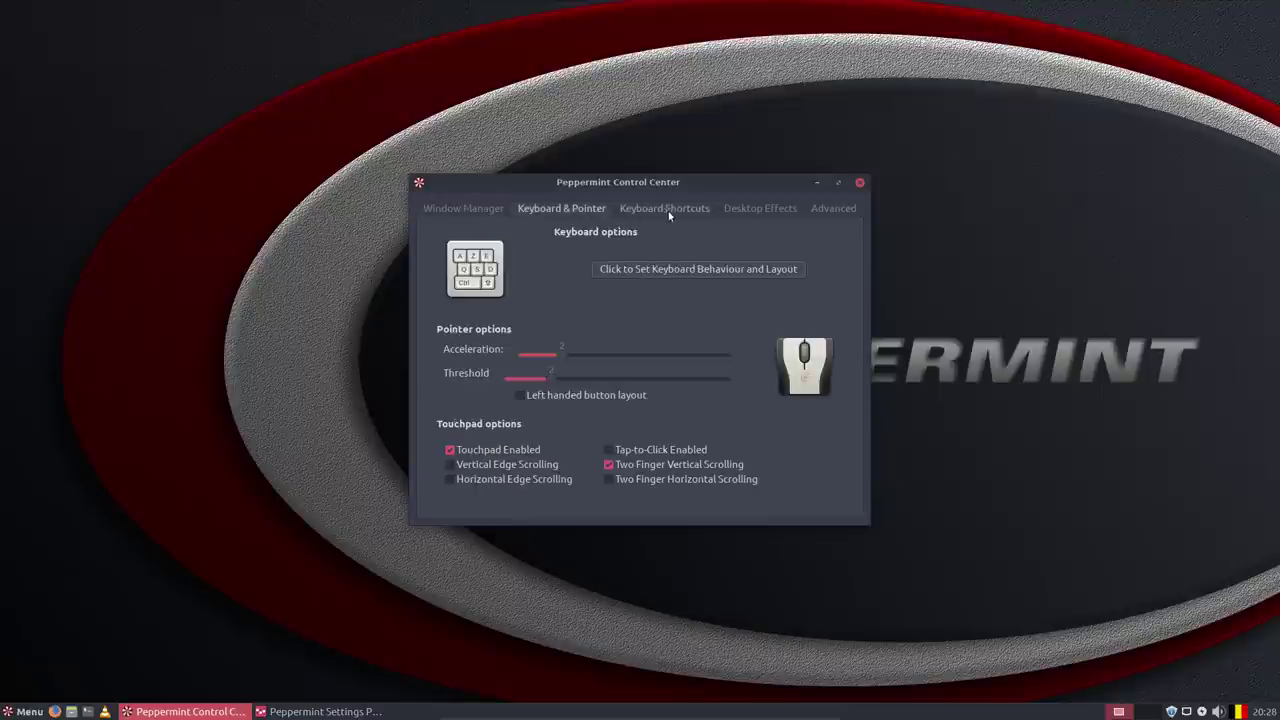
click(671, 209)
click(765, 209)
click(835, 209)
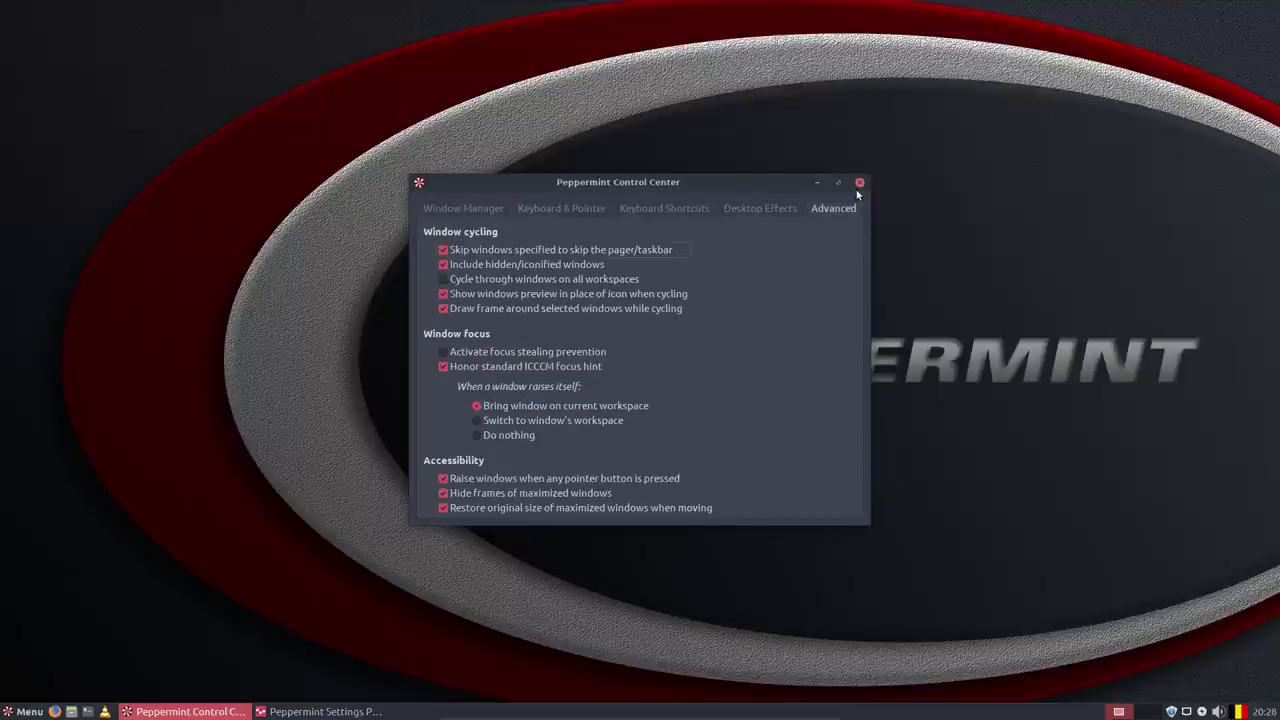
click(859, 183)
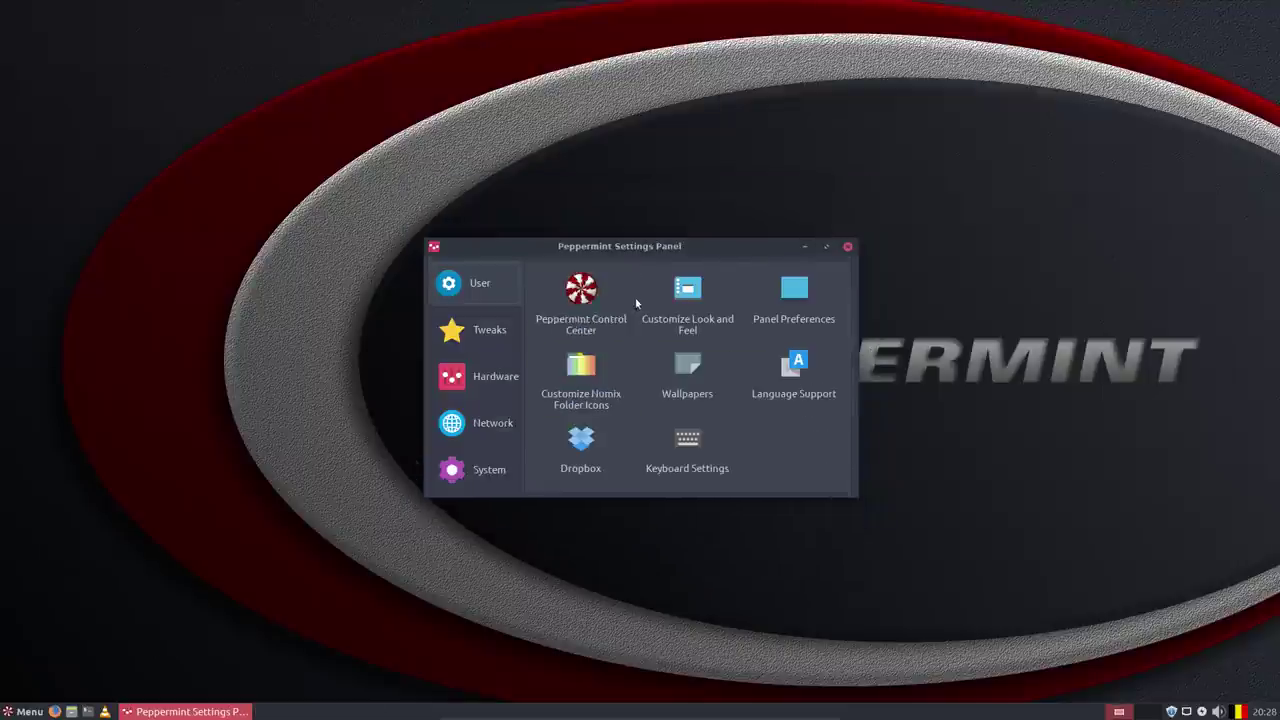
Browse the Look and Feel colour, cursor, font and GUI/sound tabs, then close the window.
click(684, 297)
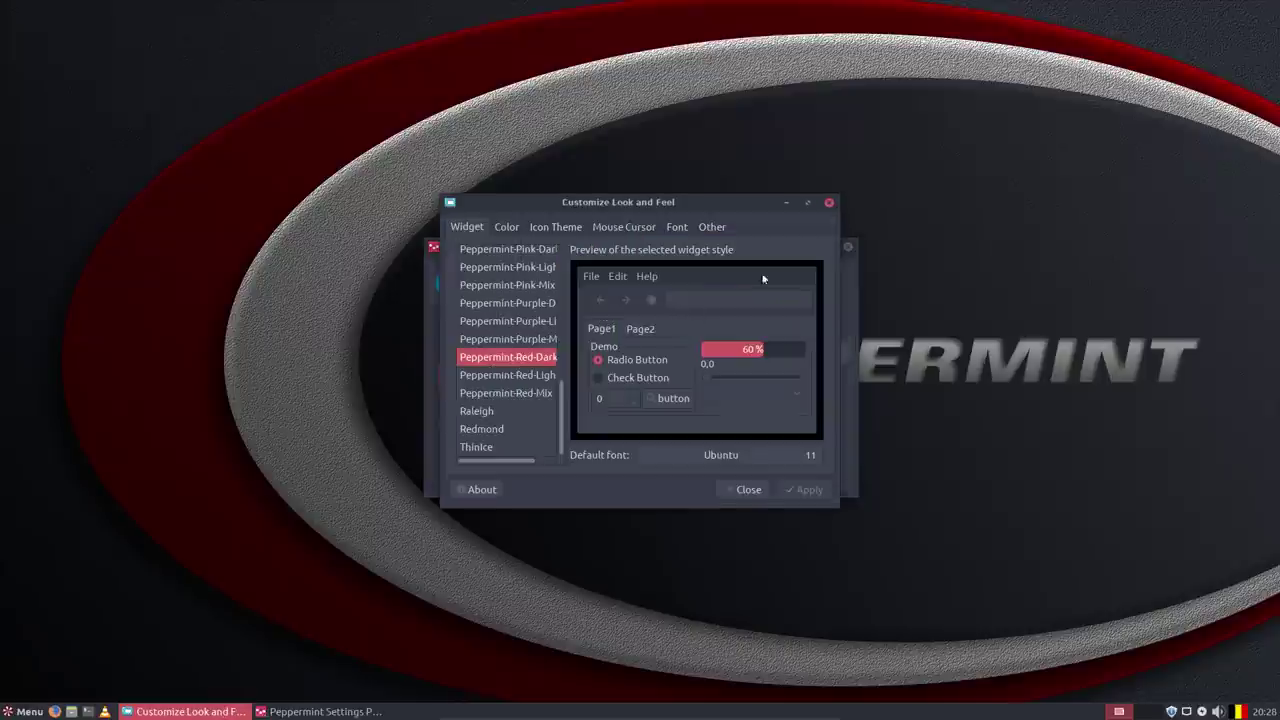
click(506, 228)
click(636, 228)
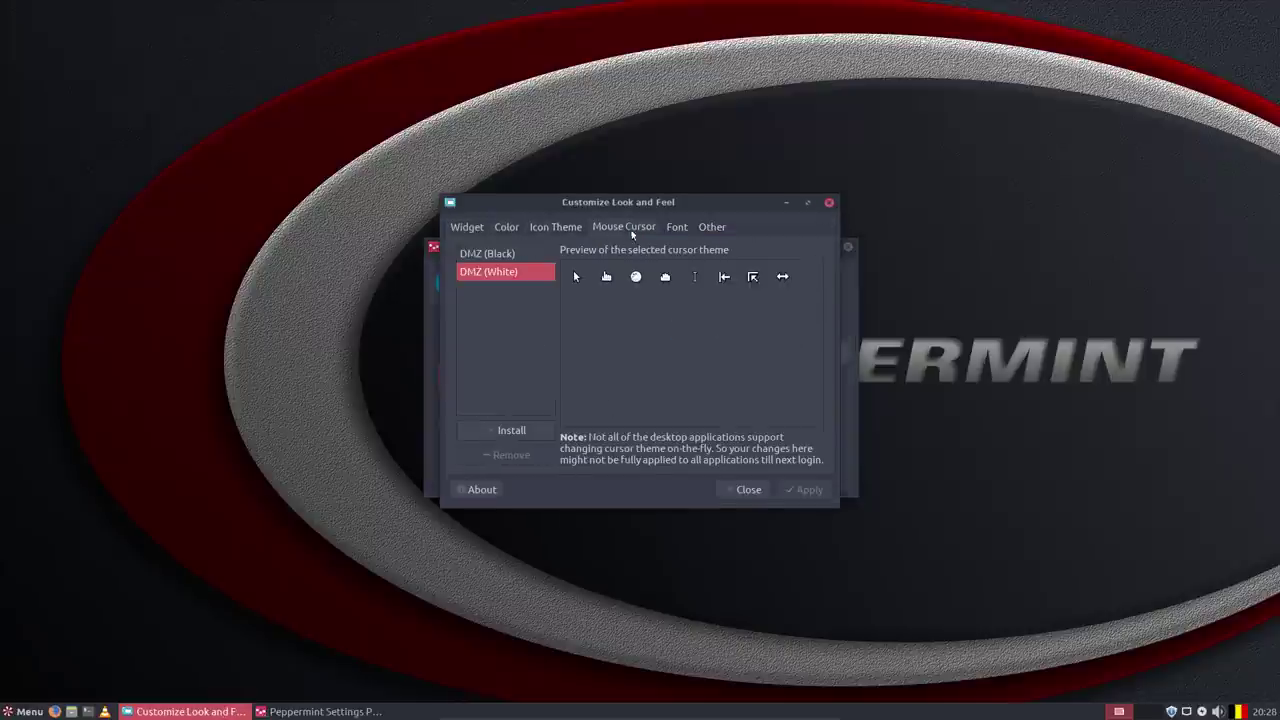
click(677, 227)
click(712, 227)
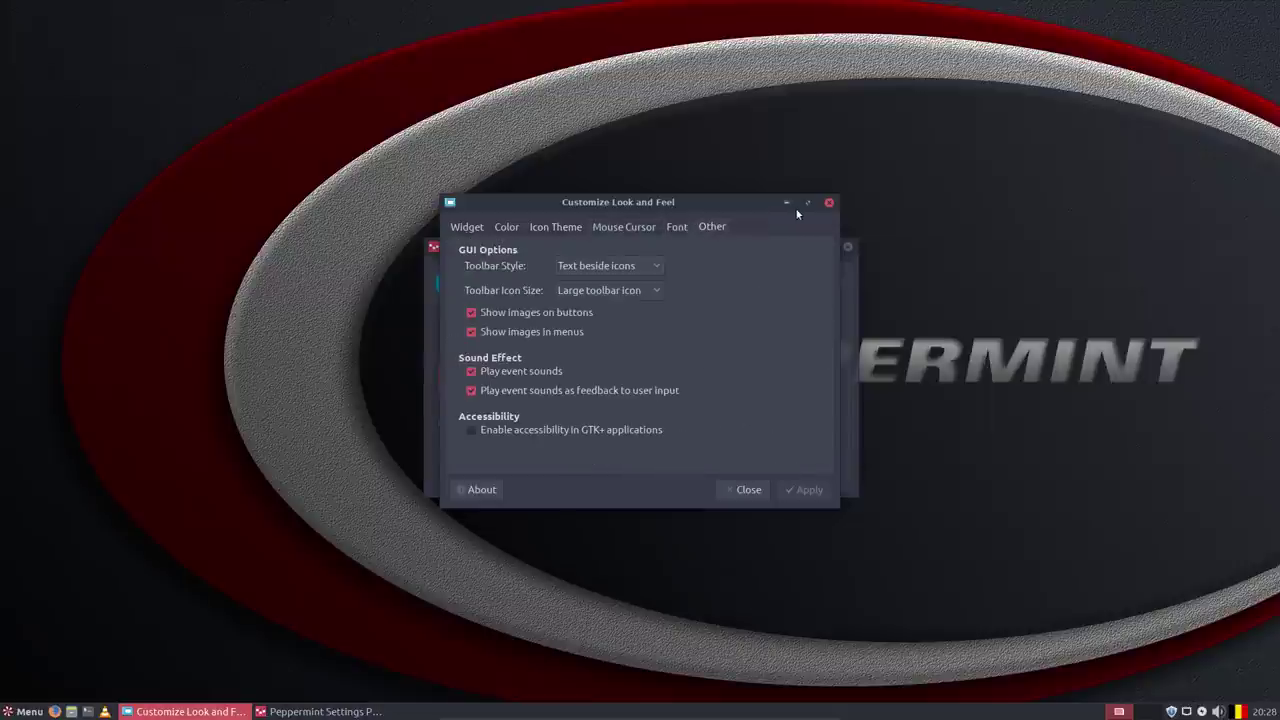
click(828, 204)
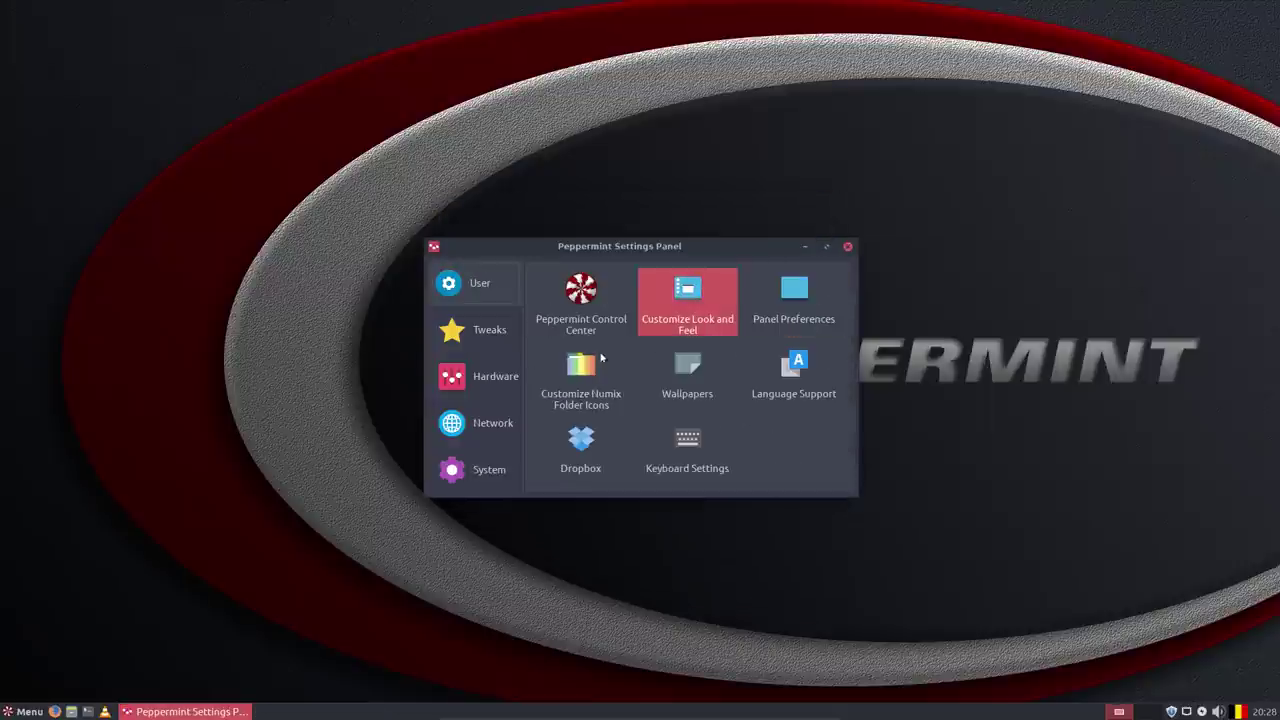
Open Numix folder customisation with the administrator password and select folder Style 2.
click(579, 368)
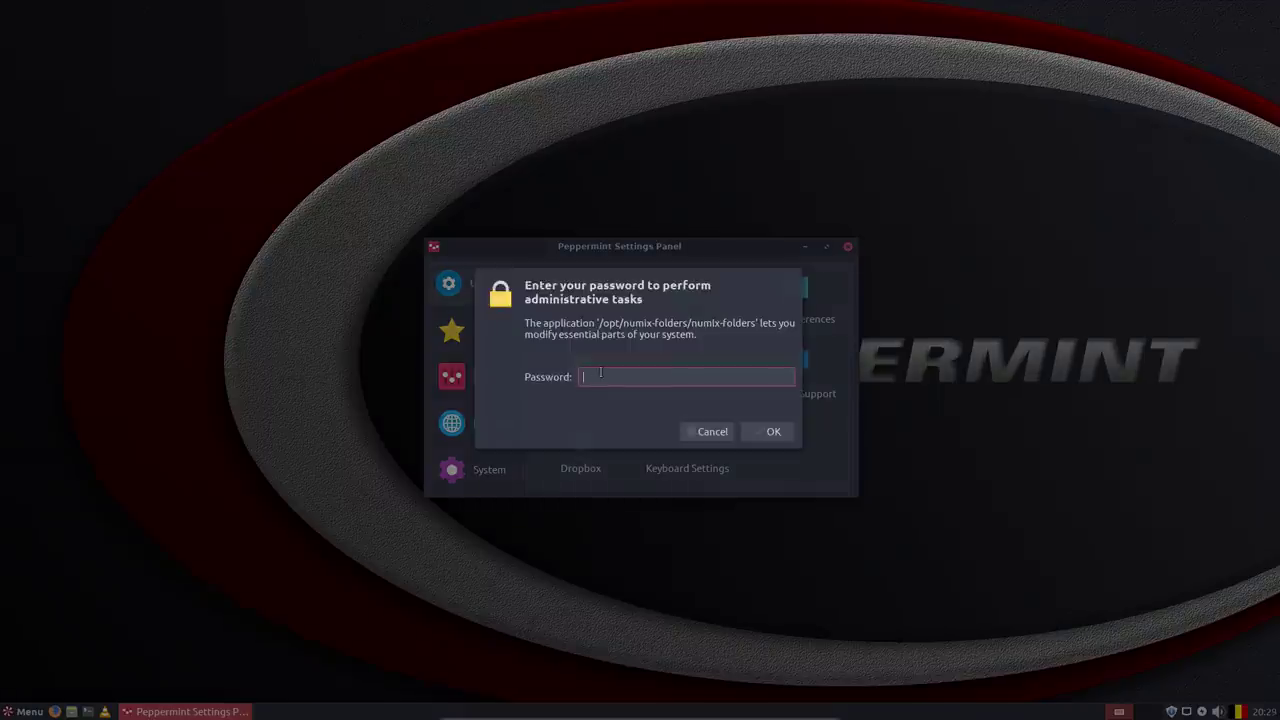
key(Return)
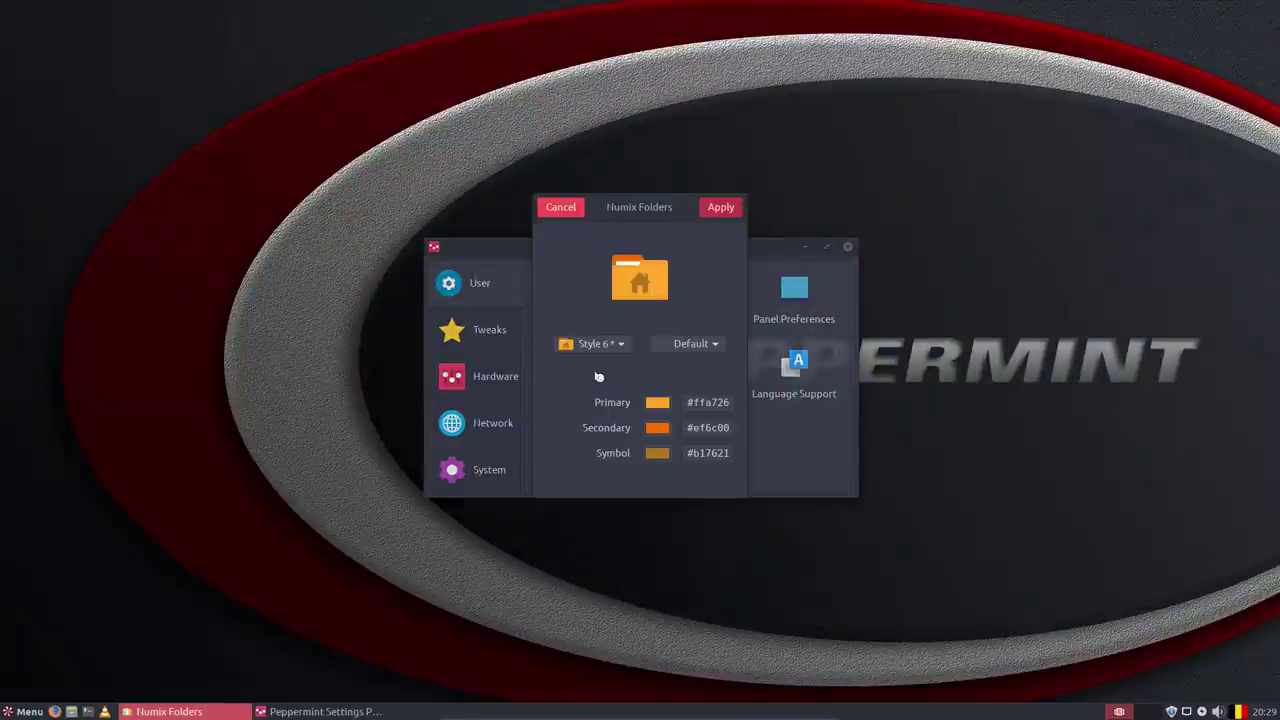
click(617, 345)
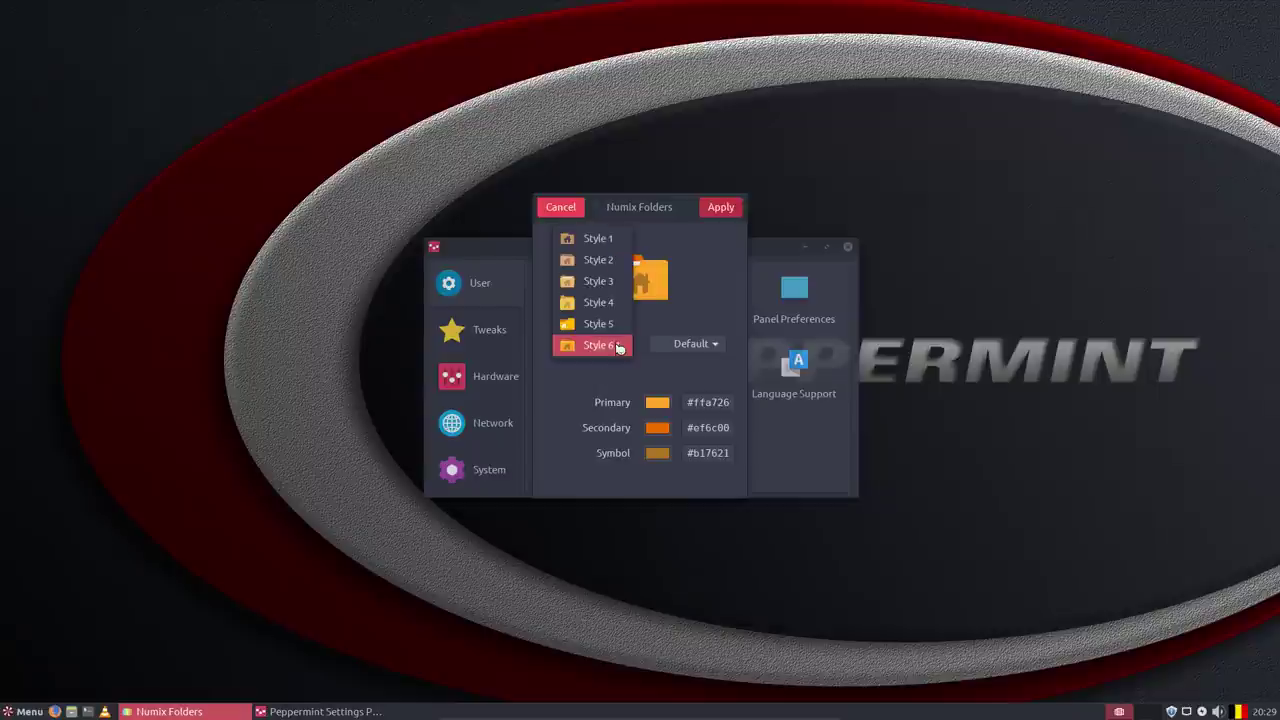
click(597, 238)
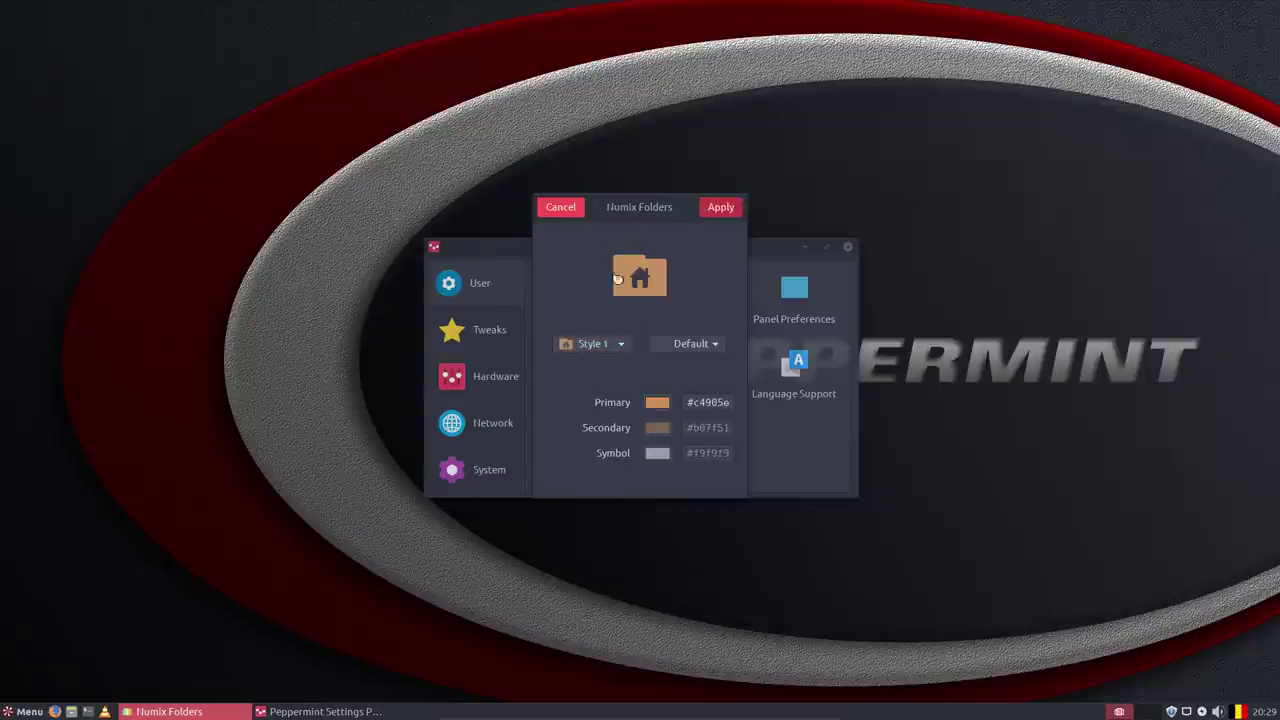
click(606, 344)
click(608, 366)
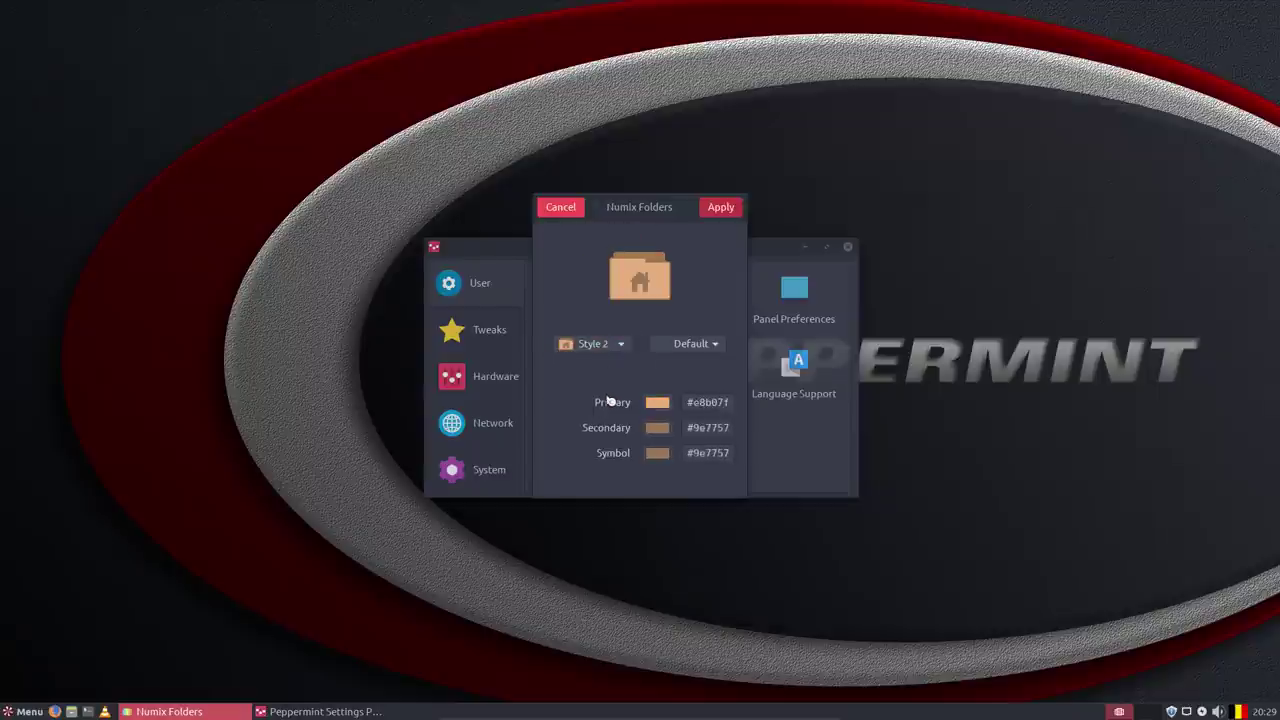
Set custom folder colours: dark red primary, green secondary, light purple symbol.
click(659, 405)
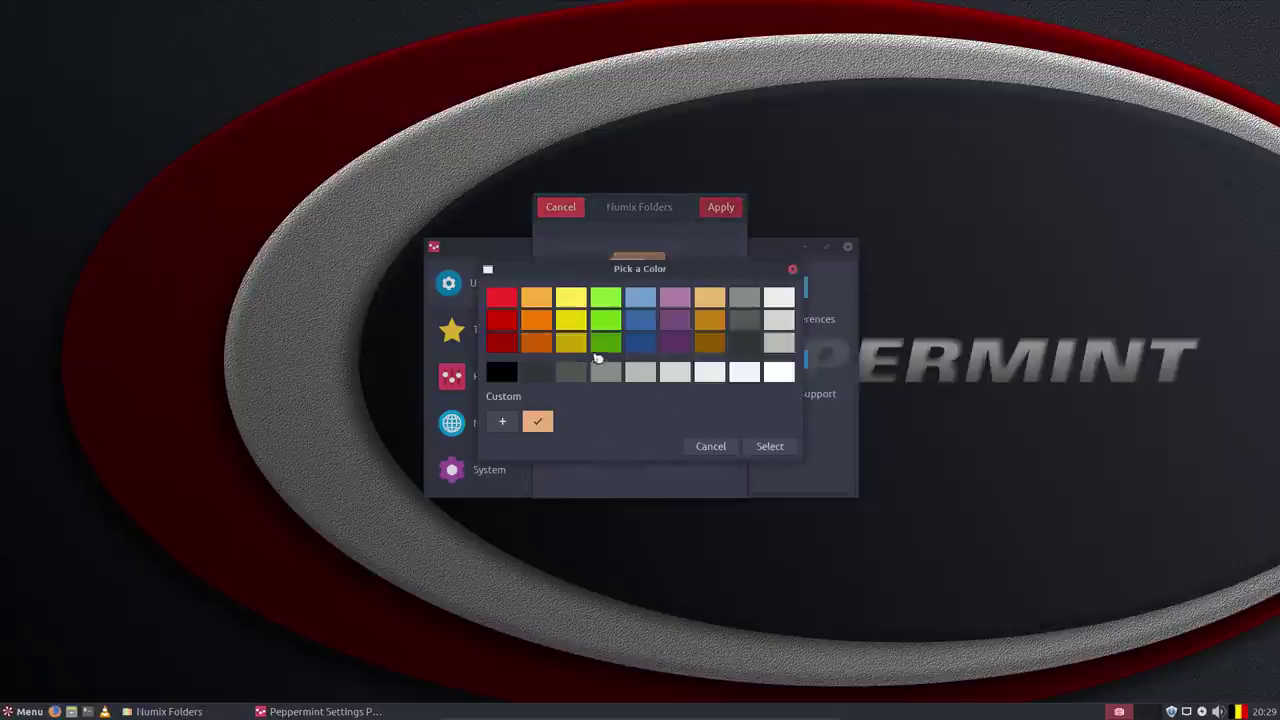
click(502, 343)
click(768, 446)
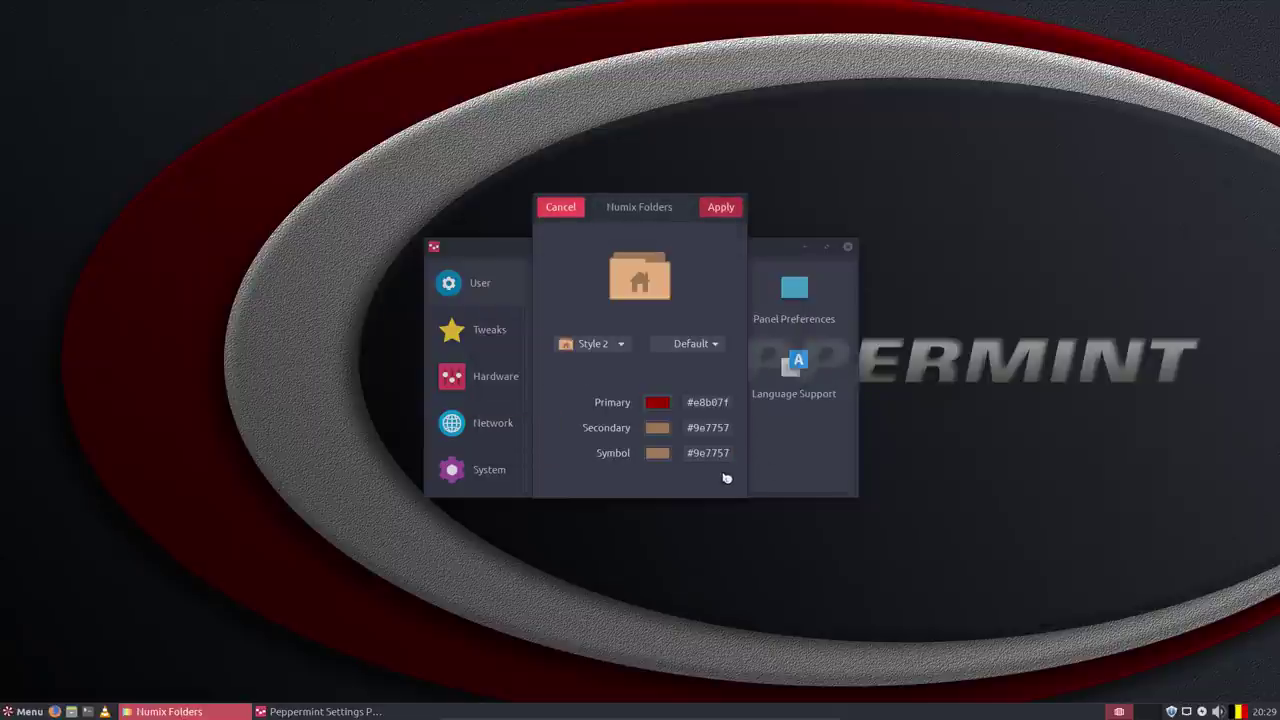
click(657, 429)
click(605, 343)
click(768, 446)
click(666, 456)
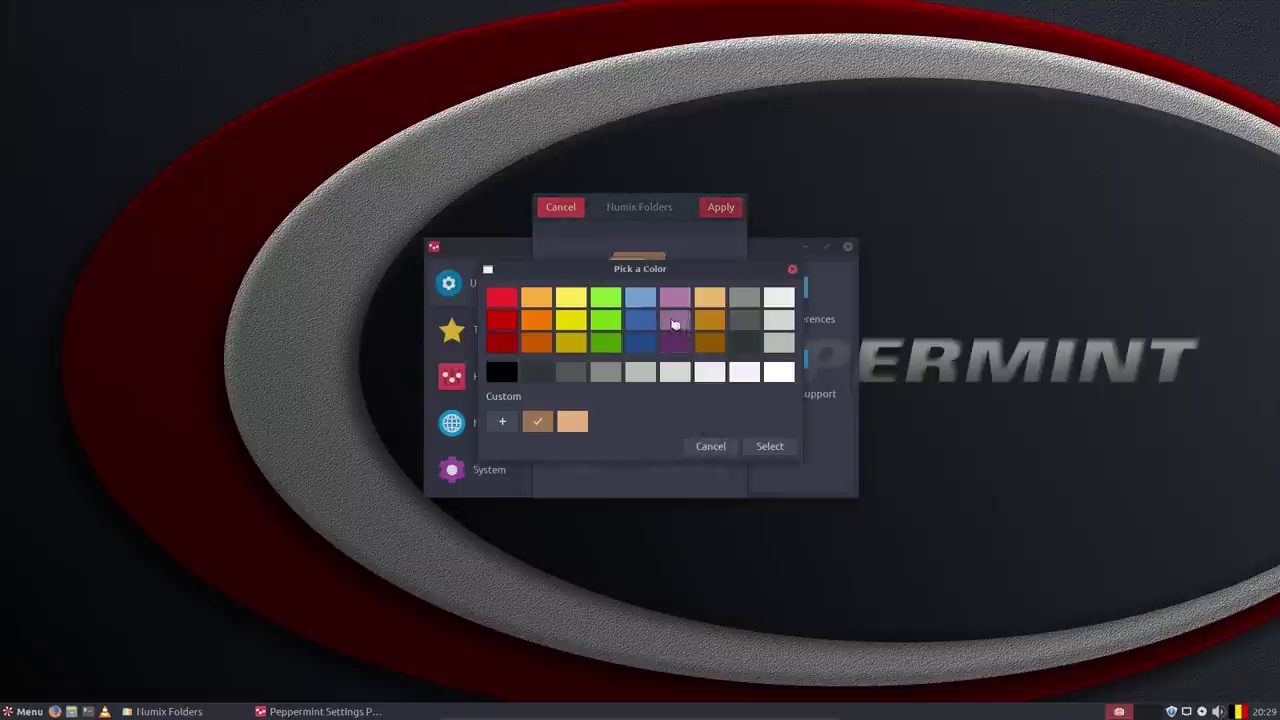
click(675, 297)
click(768, 446)
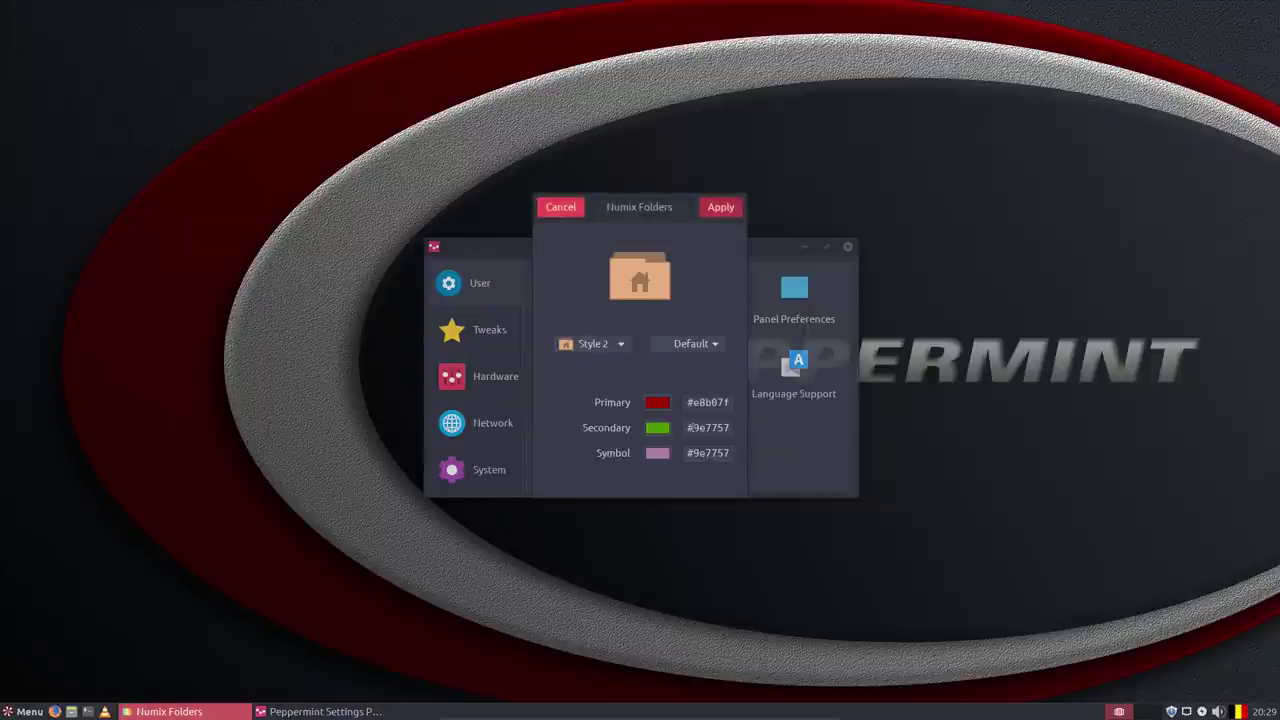
Keep Style 2 and try the Green and Orange presets before choosing Purple.
click(618, 344)
click(625, 344)
click(720, 345)
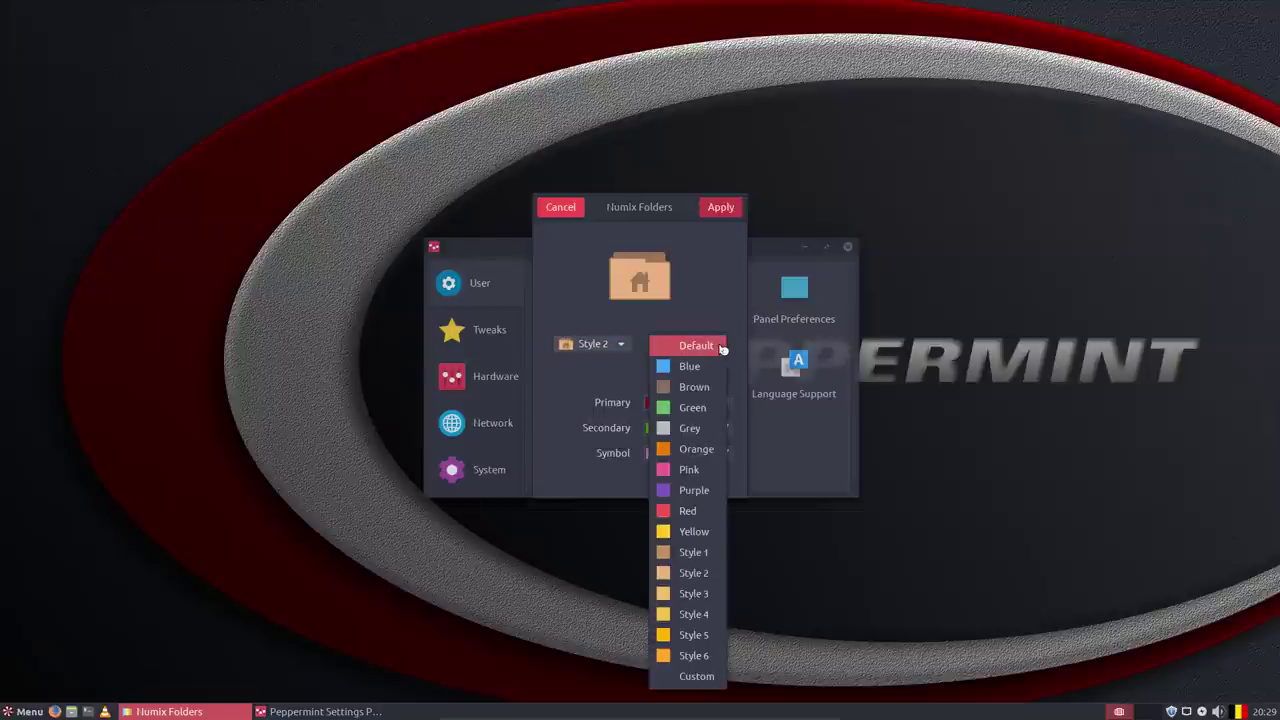
click(716, 407)
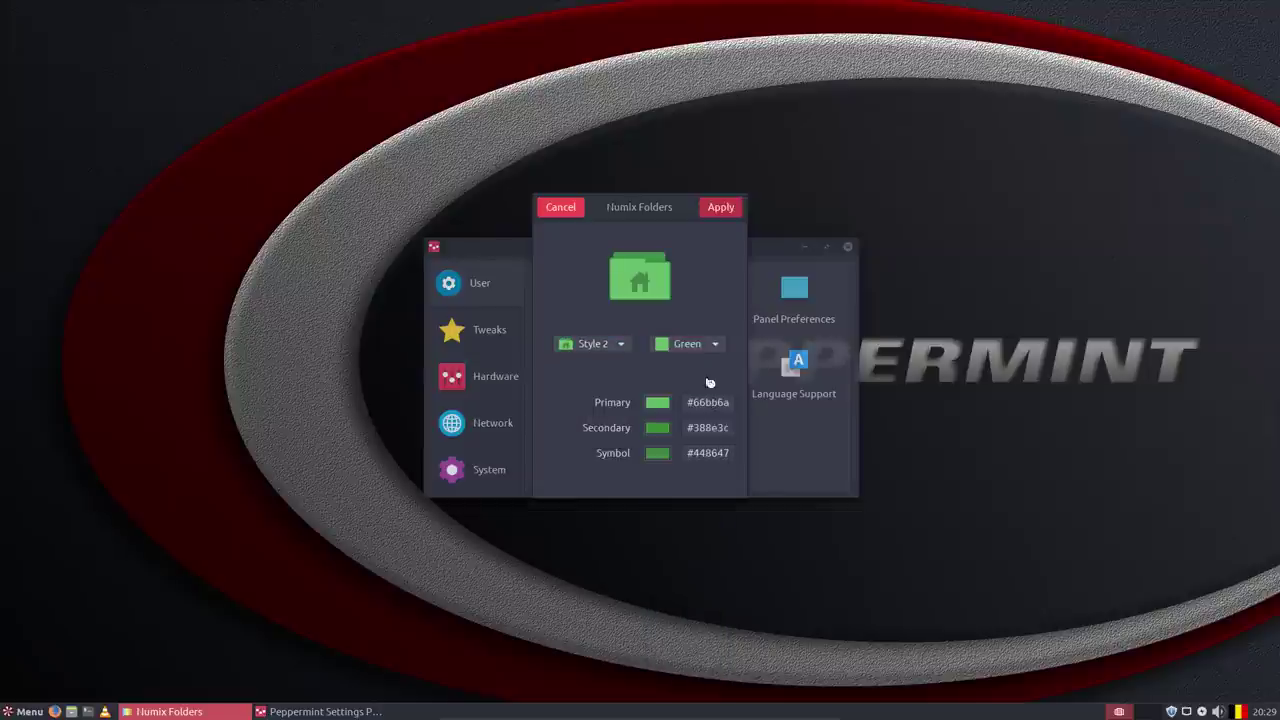
click(716, 343)
click(708, 390)
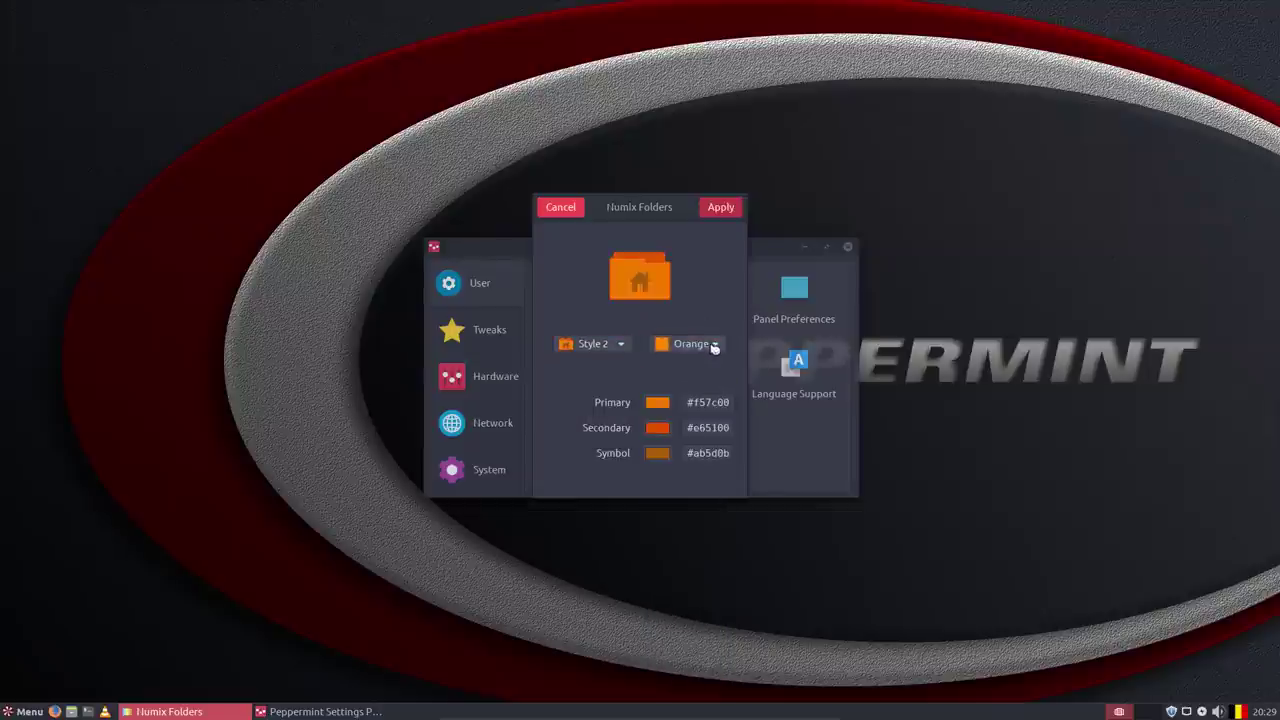
click(712, 345)
click(709, 384)
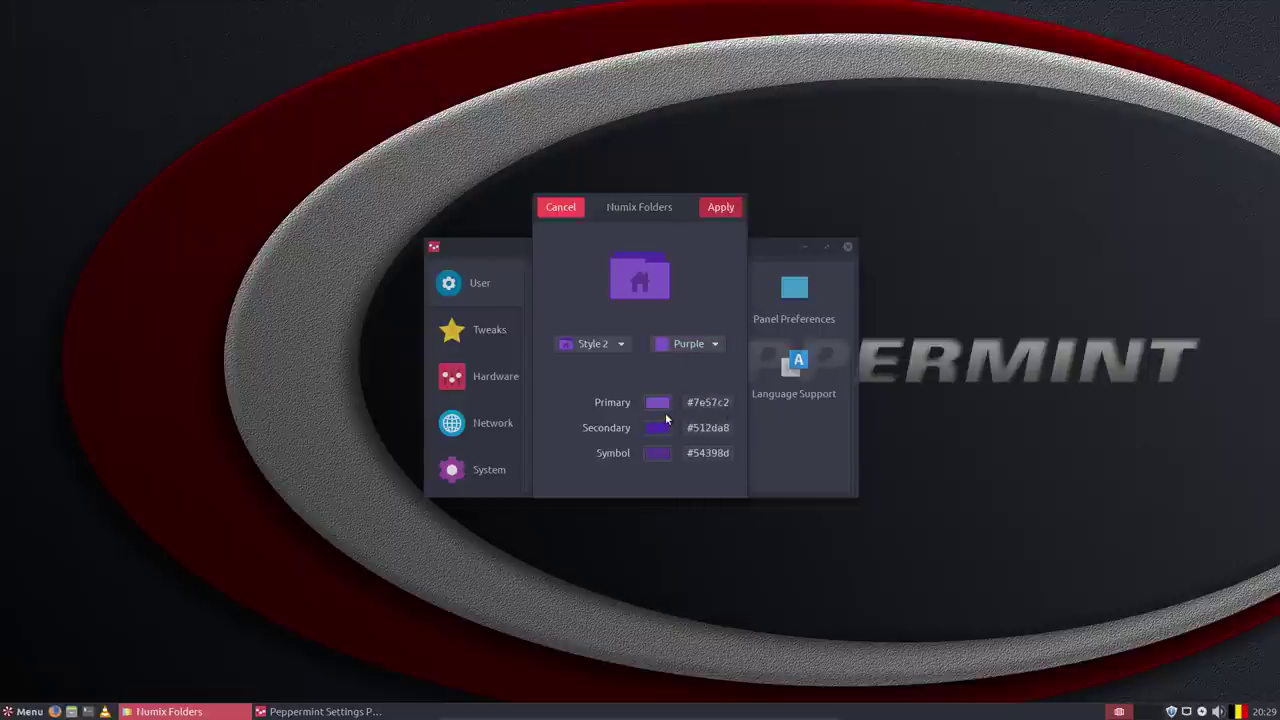
Give the primary colour a light orange shade and apply the folder icon changes.
click(657, 402)
click(708, 296)
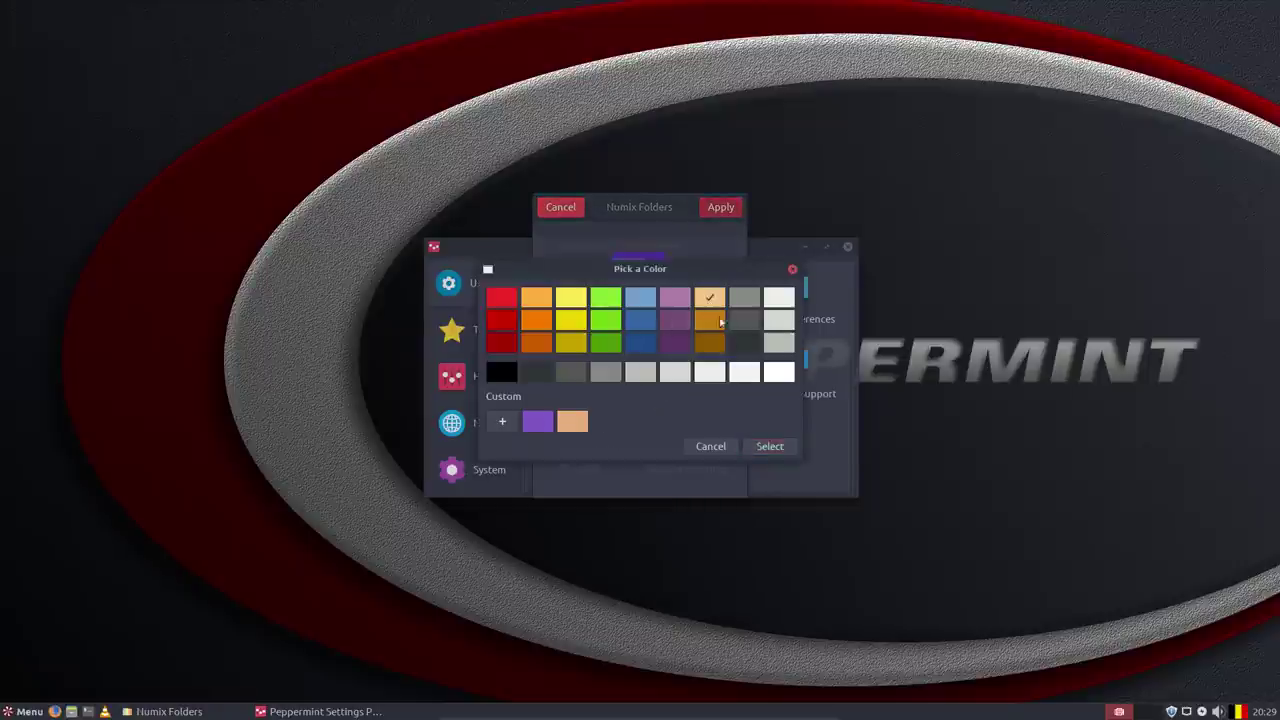
click(769, 445)
click(720, 208)
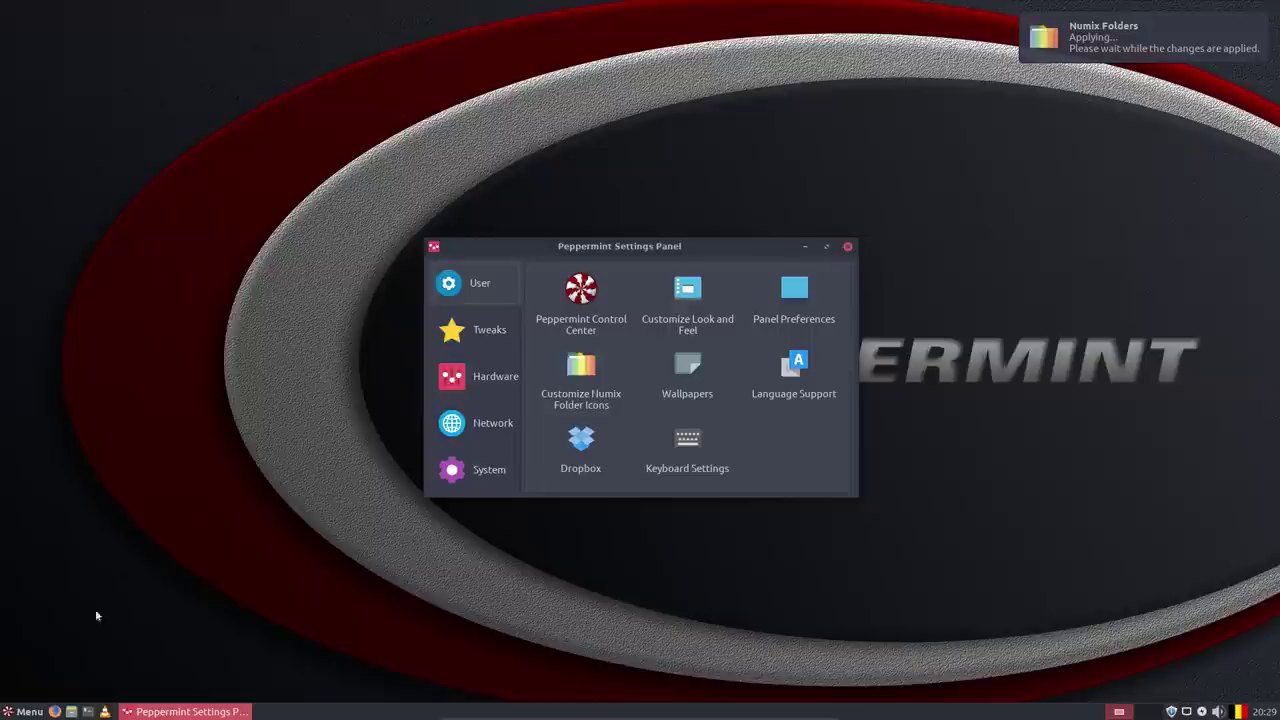
Launch Nemo via menu search 'nemo', shift the Settings Panel right, then close Home.
click(25, 711)
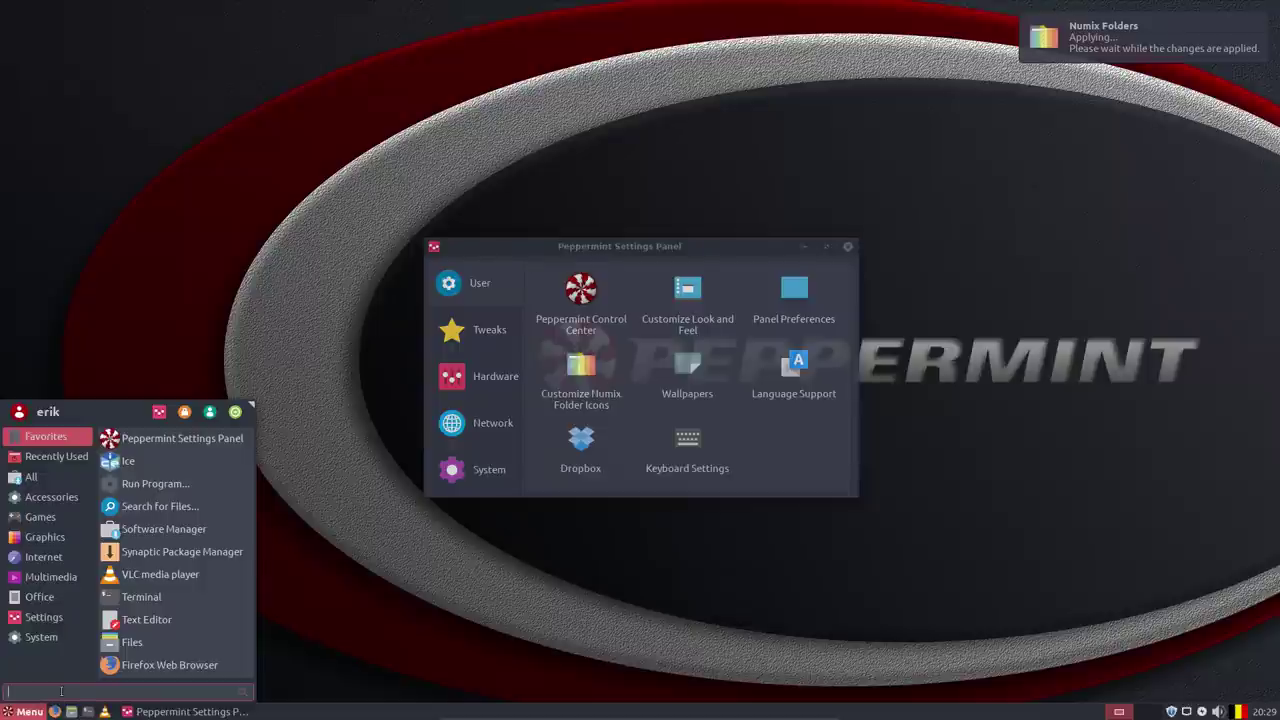
text(nemo)
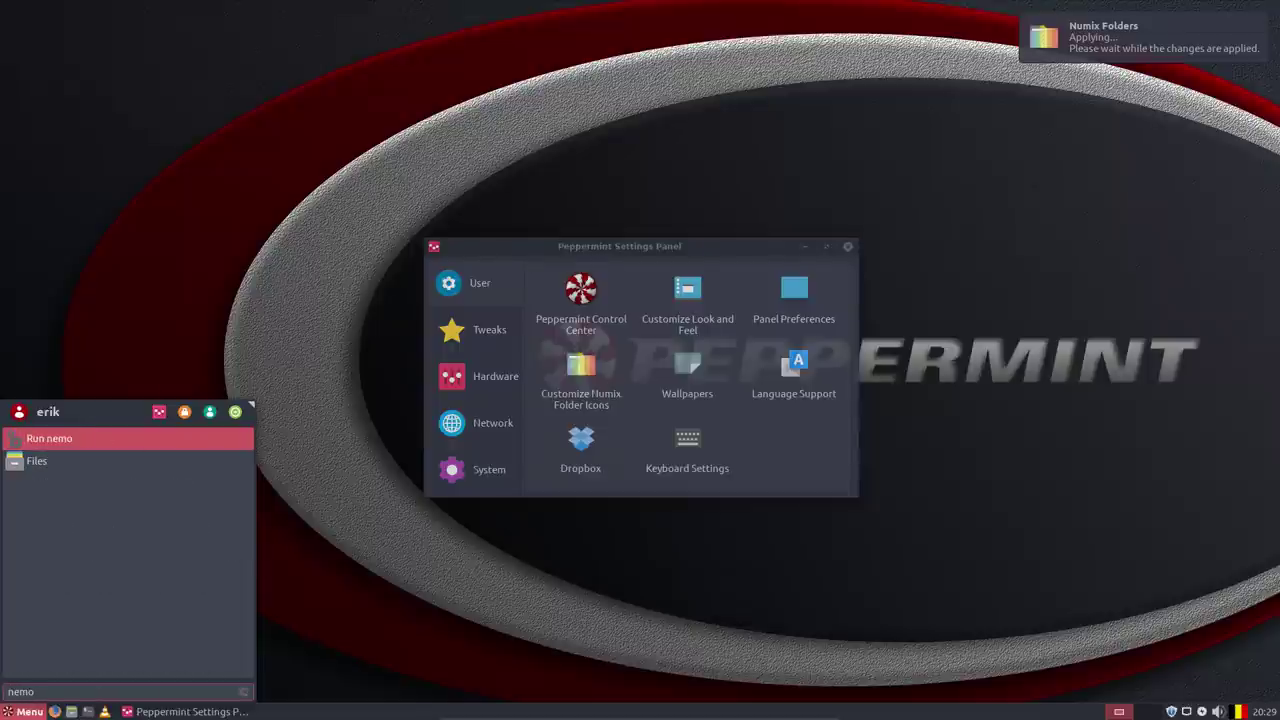
key(Return)
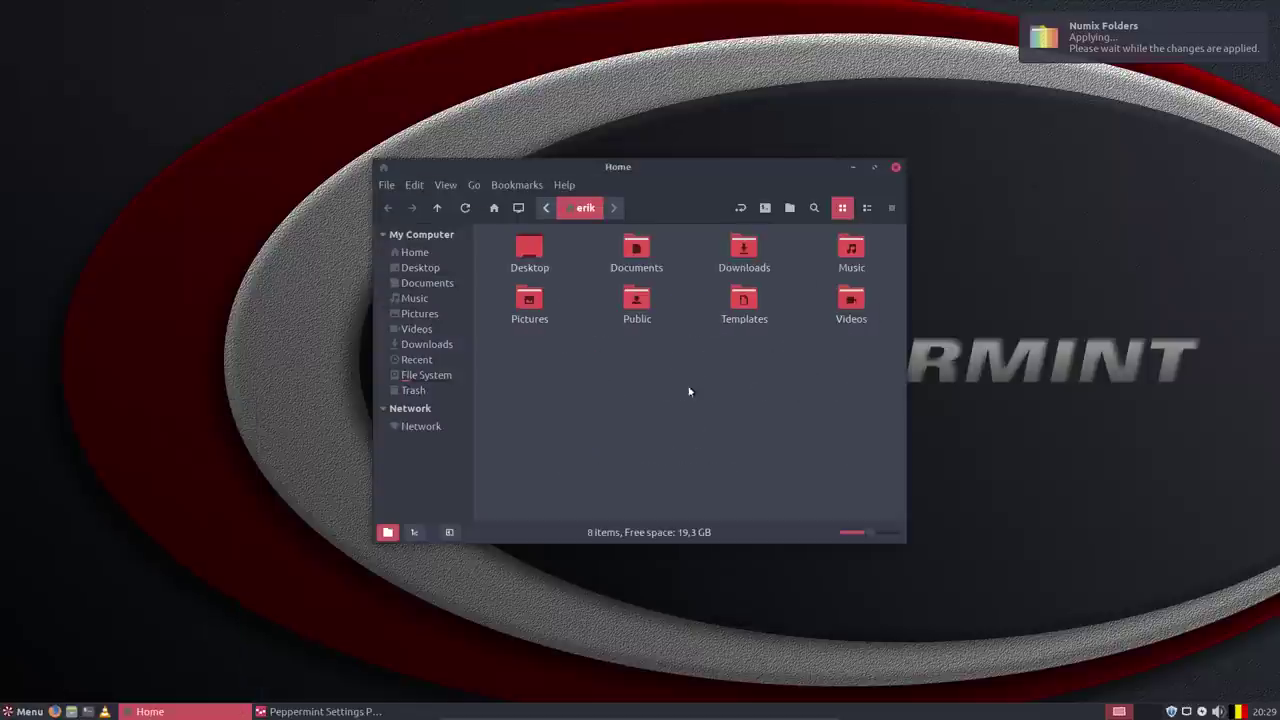
drag(685, 174, 374, 66)
drag(711, 243, 983, 249)
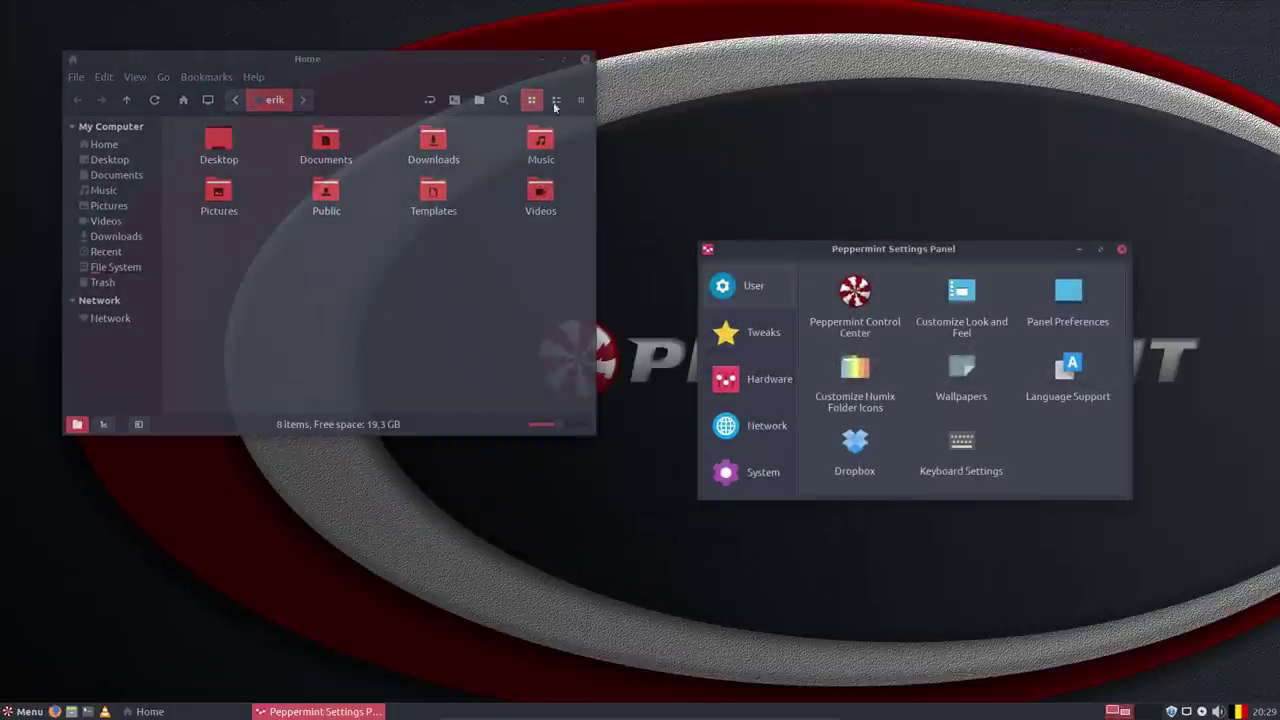
click(585, 59)
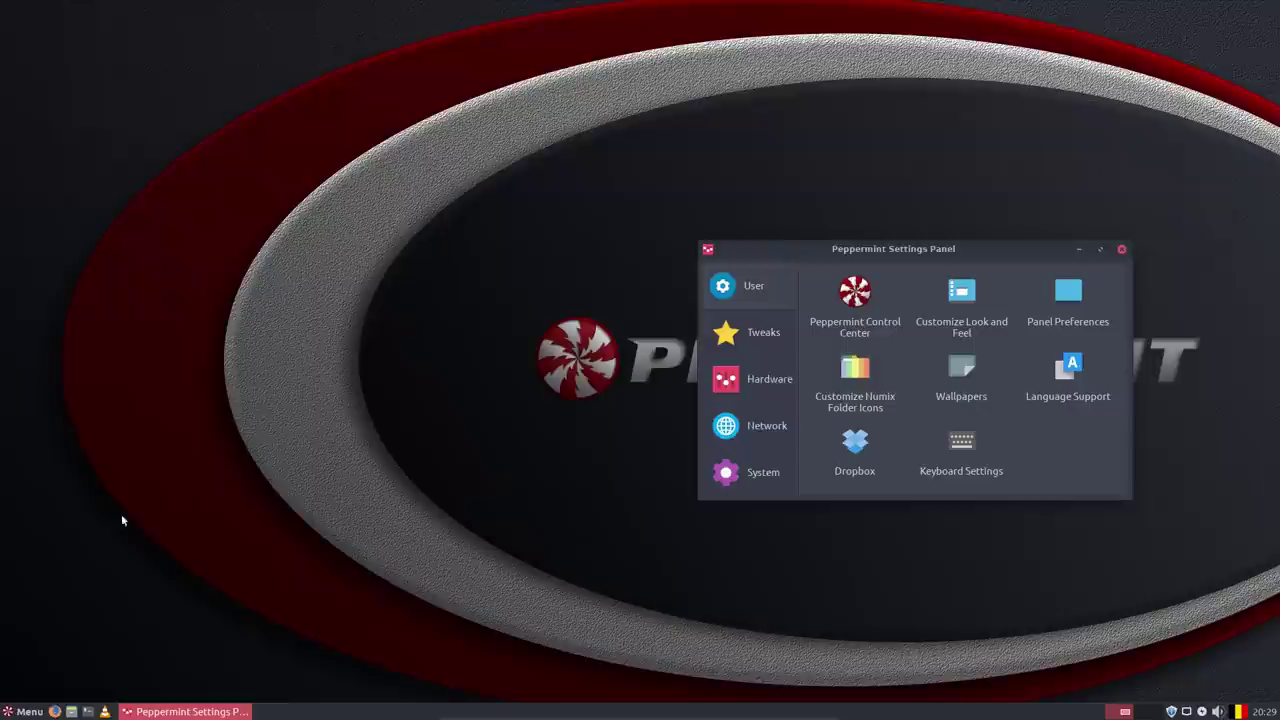
Relaunch Nemo with 'nemo' and place the Home window at the upper left.
click(28, 711)
text(nemo)
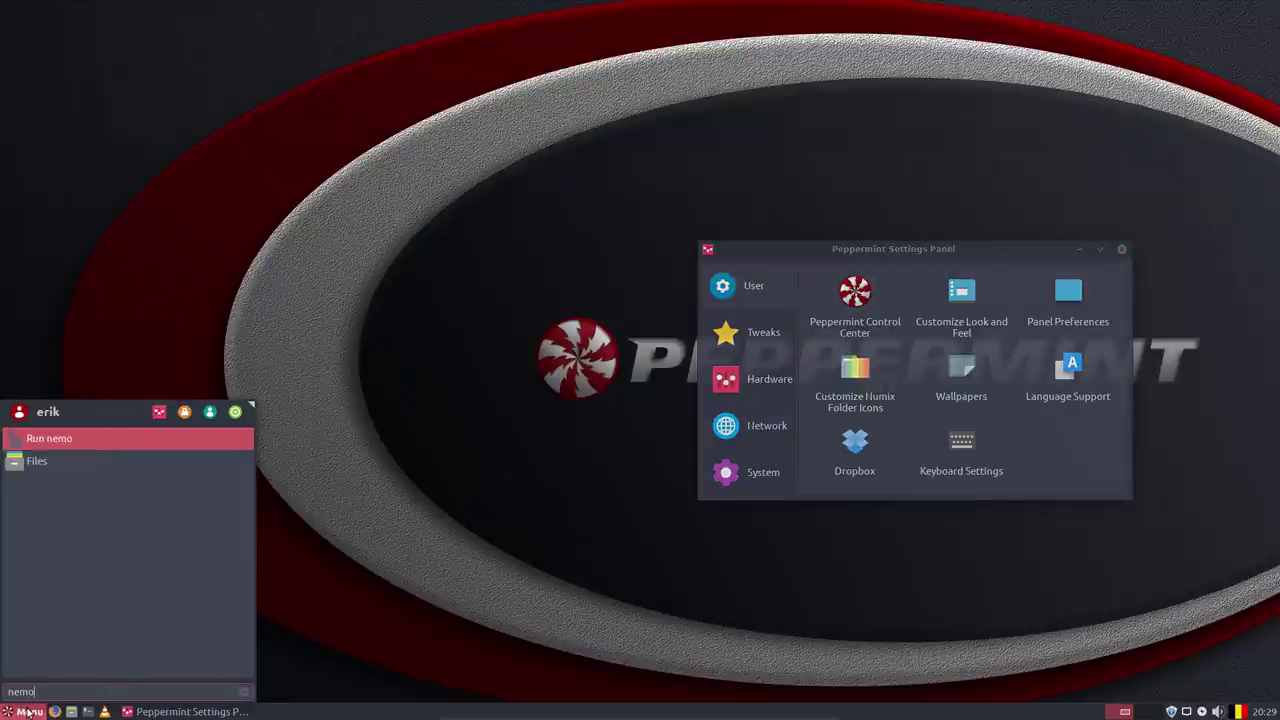
key(Return)
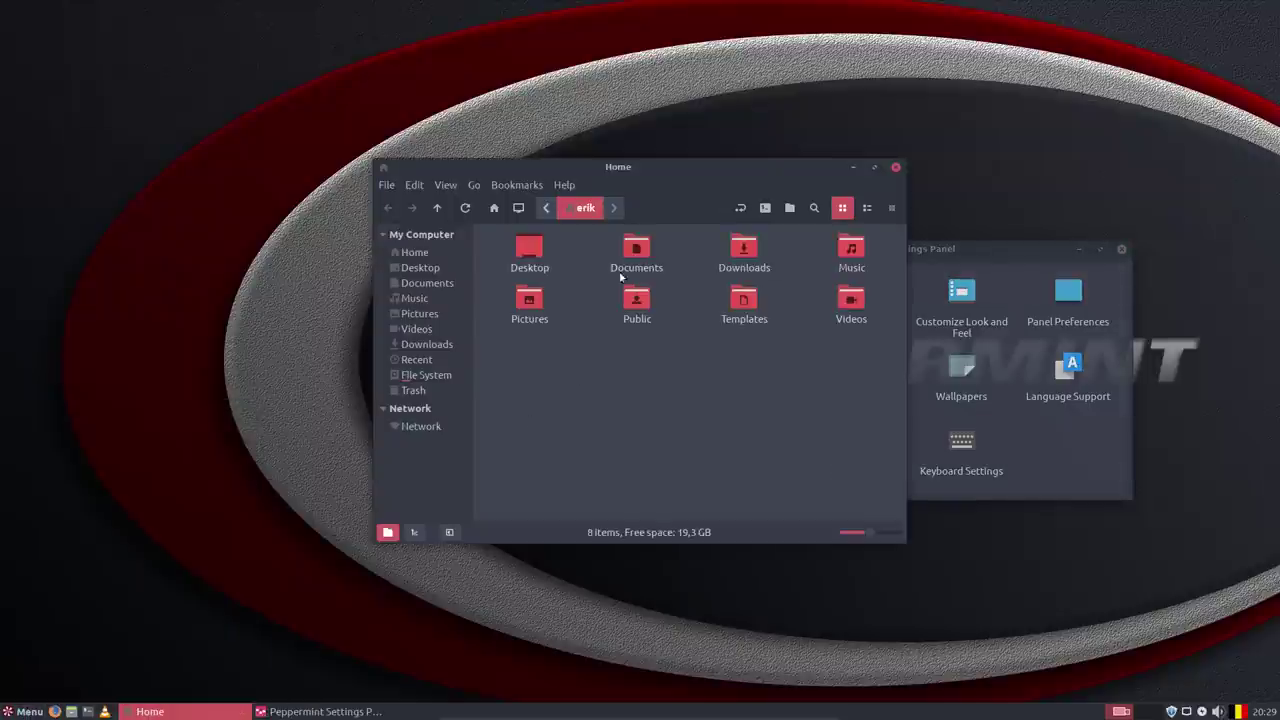
drag(678, 171, 341, 117)
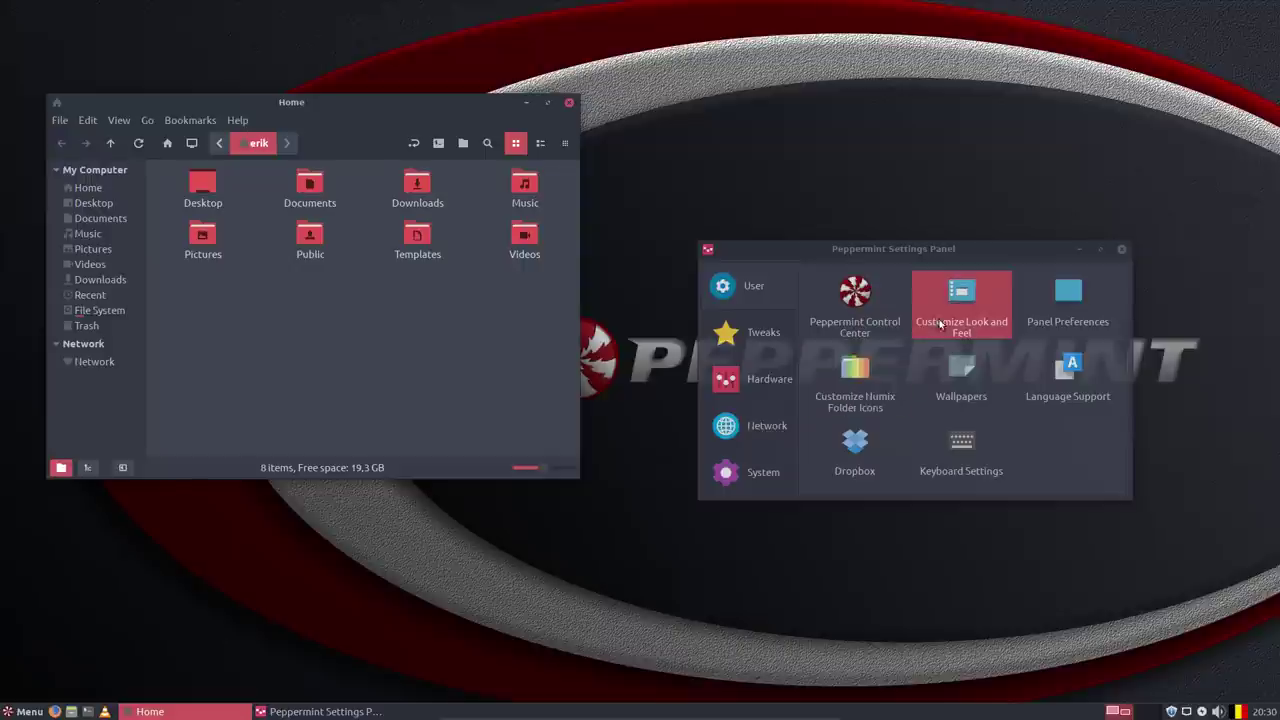
Preview the Numix icon themes and apply Numix Circle as the system icon theme.
click(961, 300)
scroll(510, 352, up, 6)
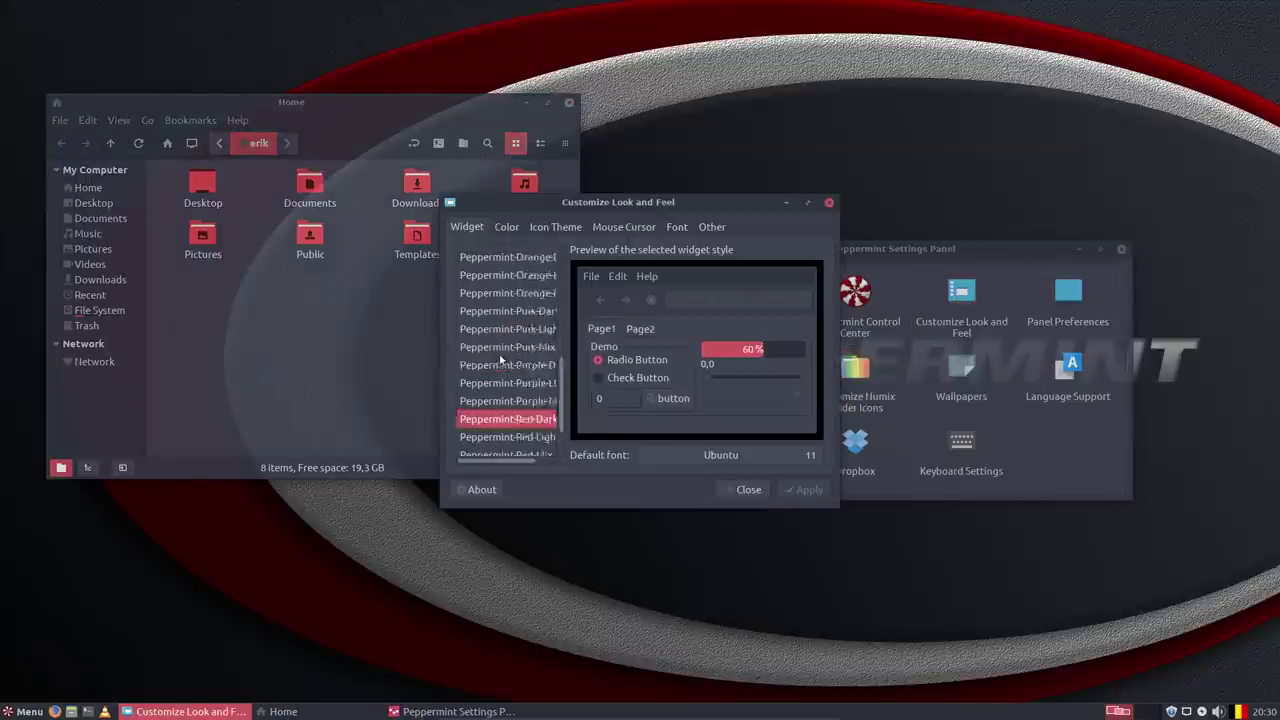
click(550, 228)
scroll(556, 310, up, 3)
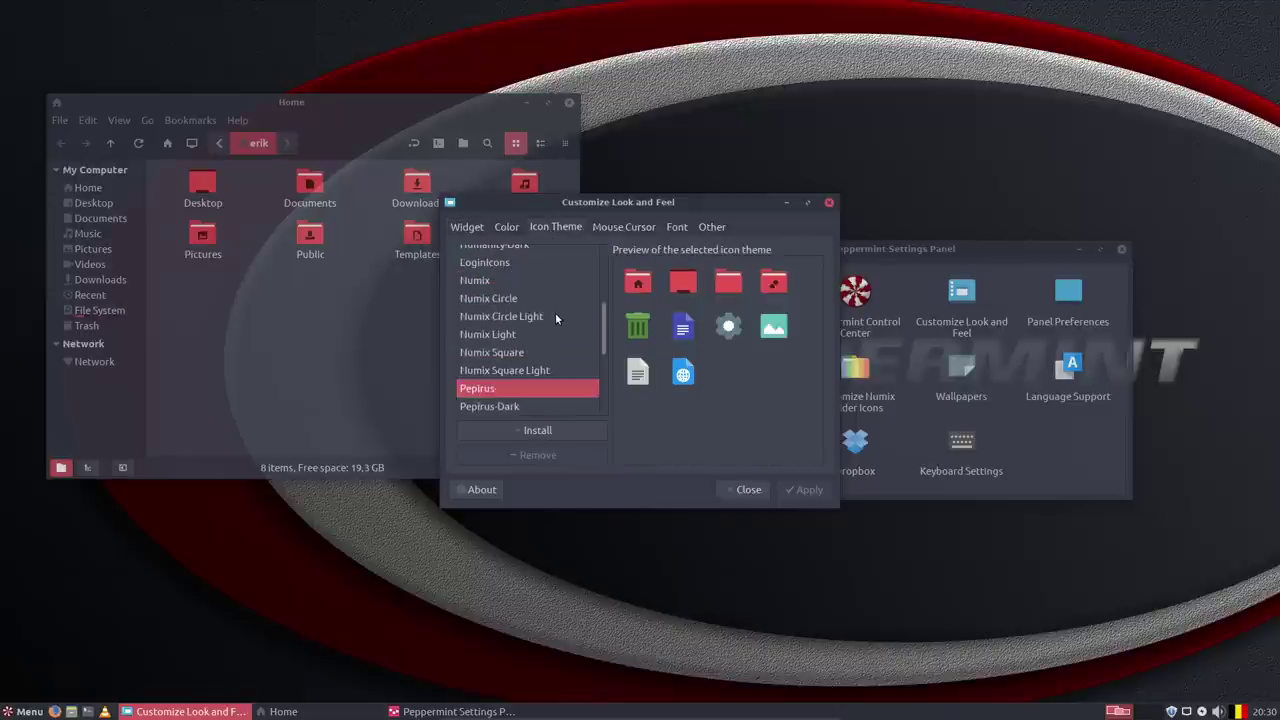
click(517, 369)
click(515, 356)
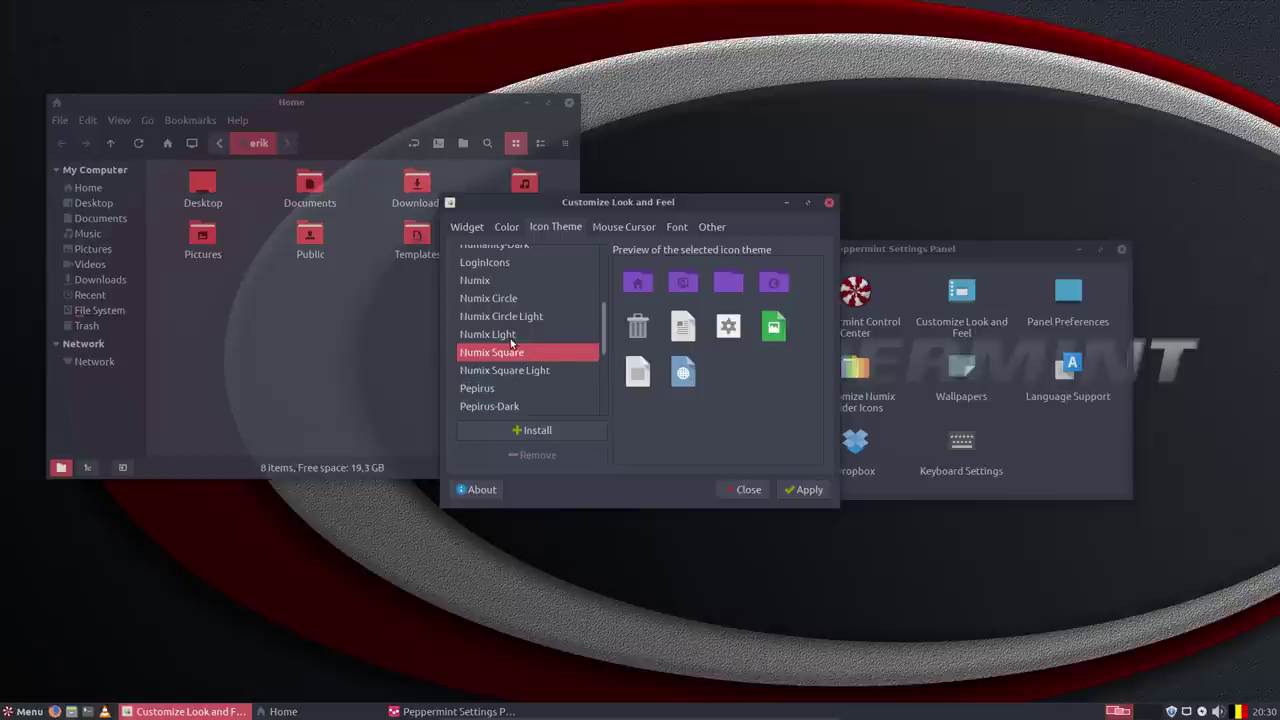
click(510, 338)
click(507, 316)
click(504, 300)
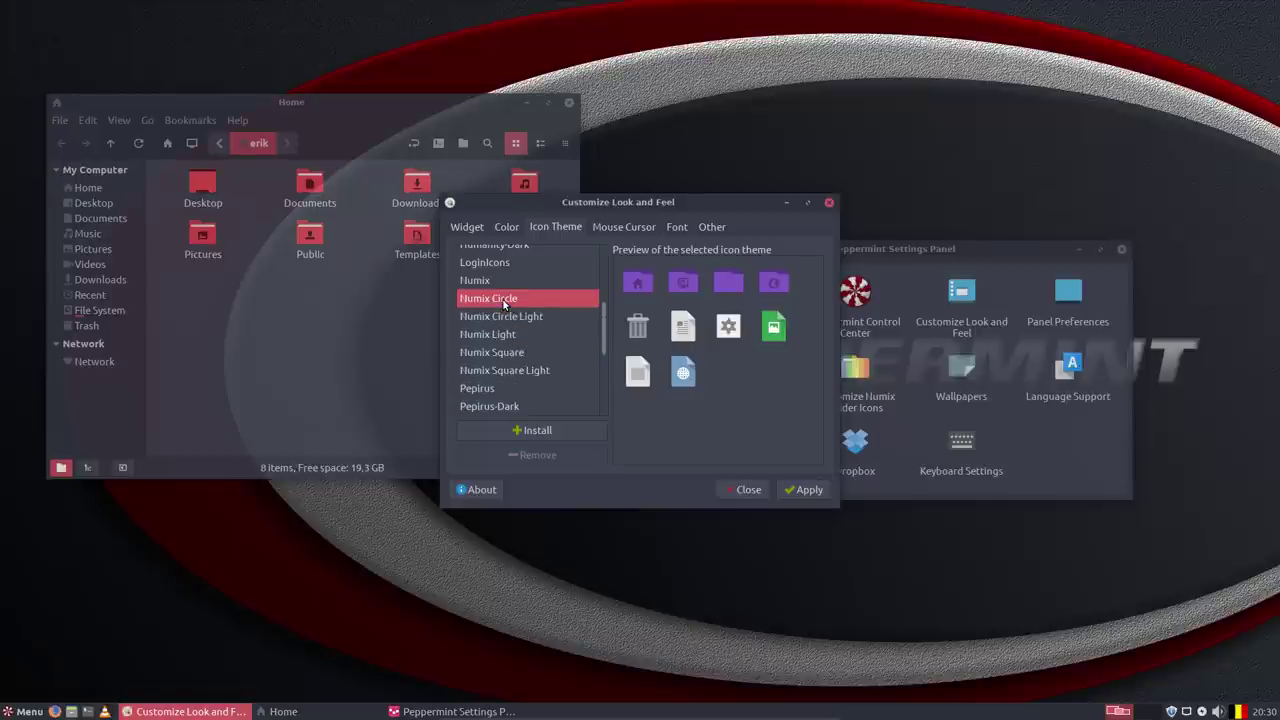
click(490, 284)
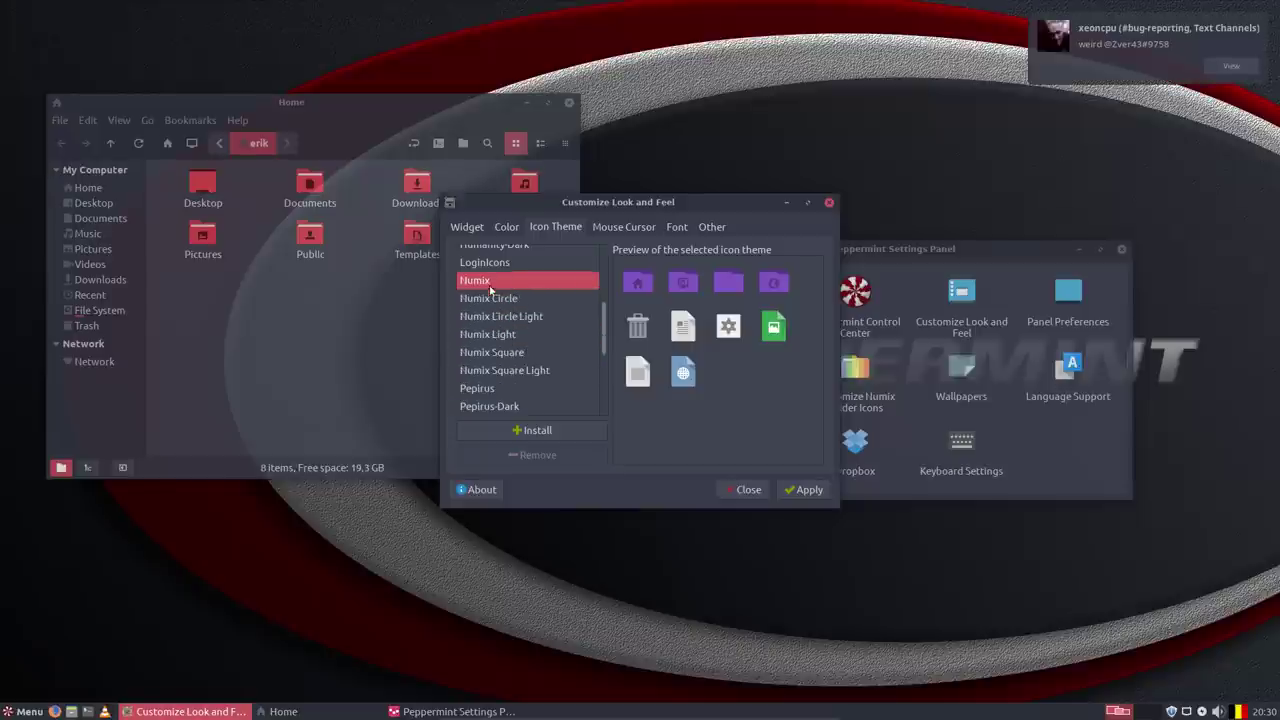
click(494, 300)
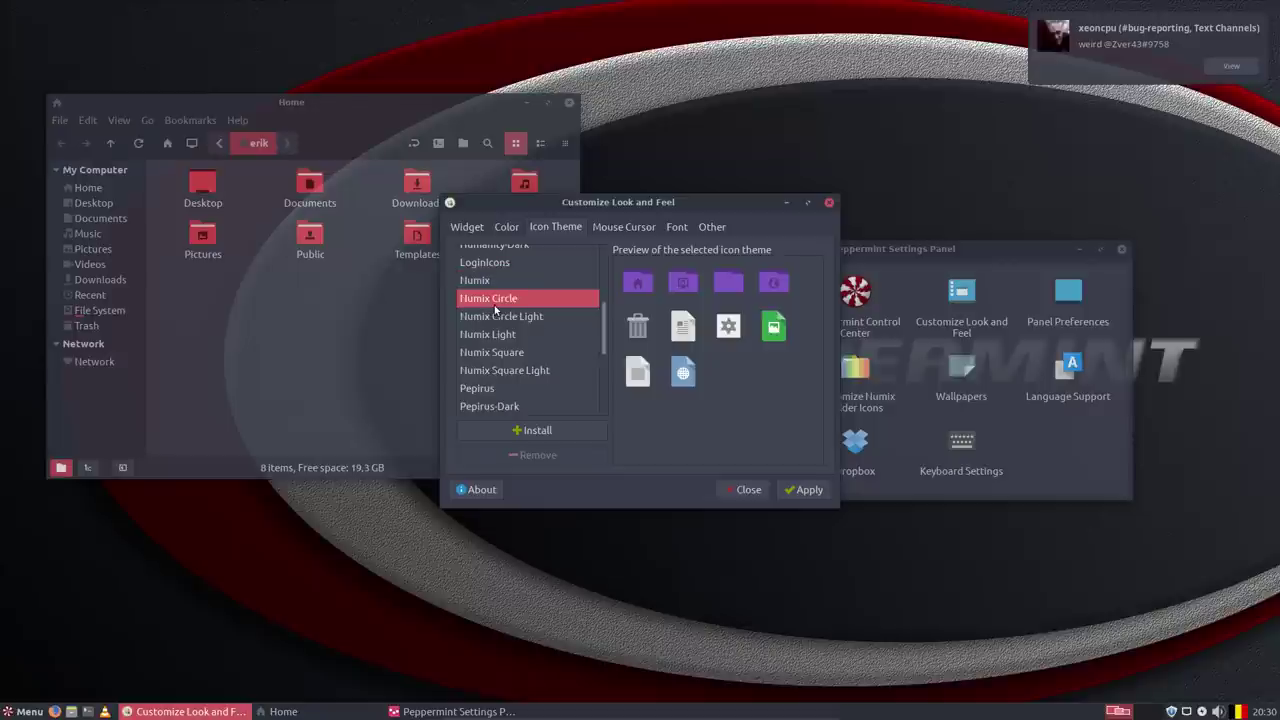
click(812, 495)
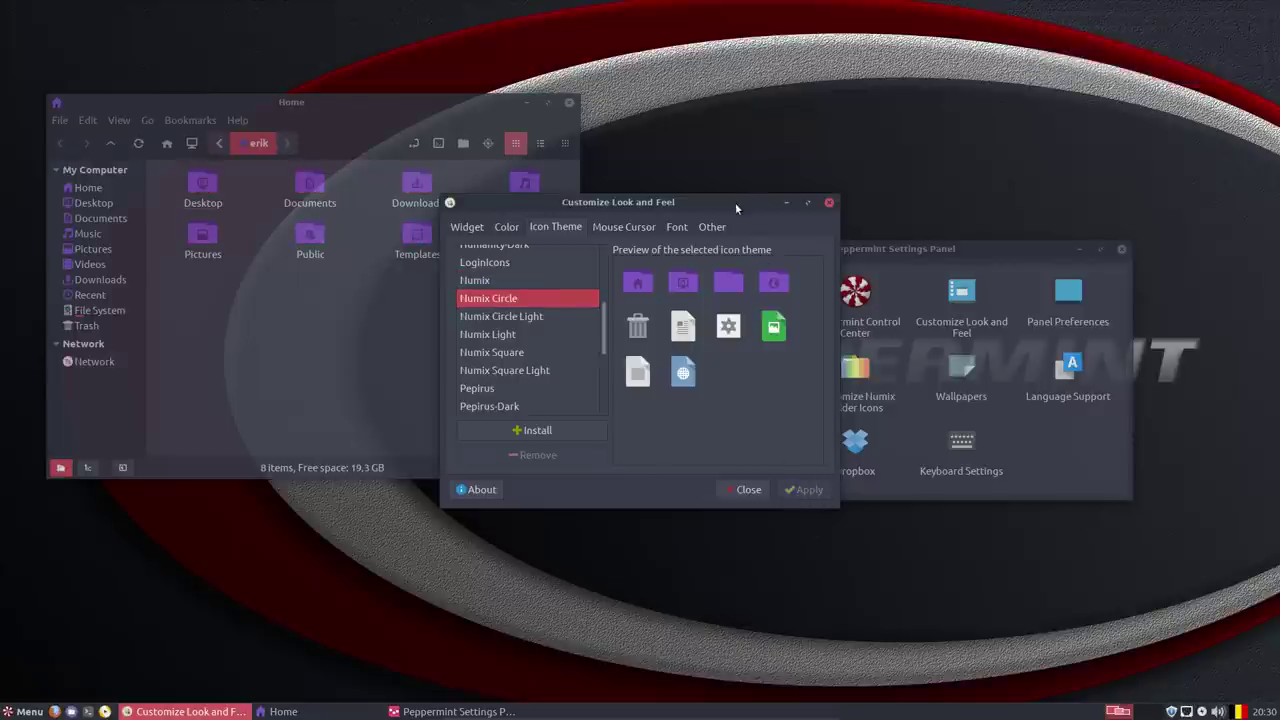
Reopen the Numix folder icon customiser and authenticate with the administrator password.
drag(735, 212, 495, 335)
click(862, 378)
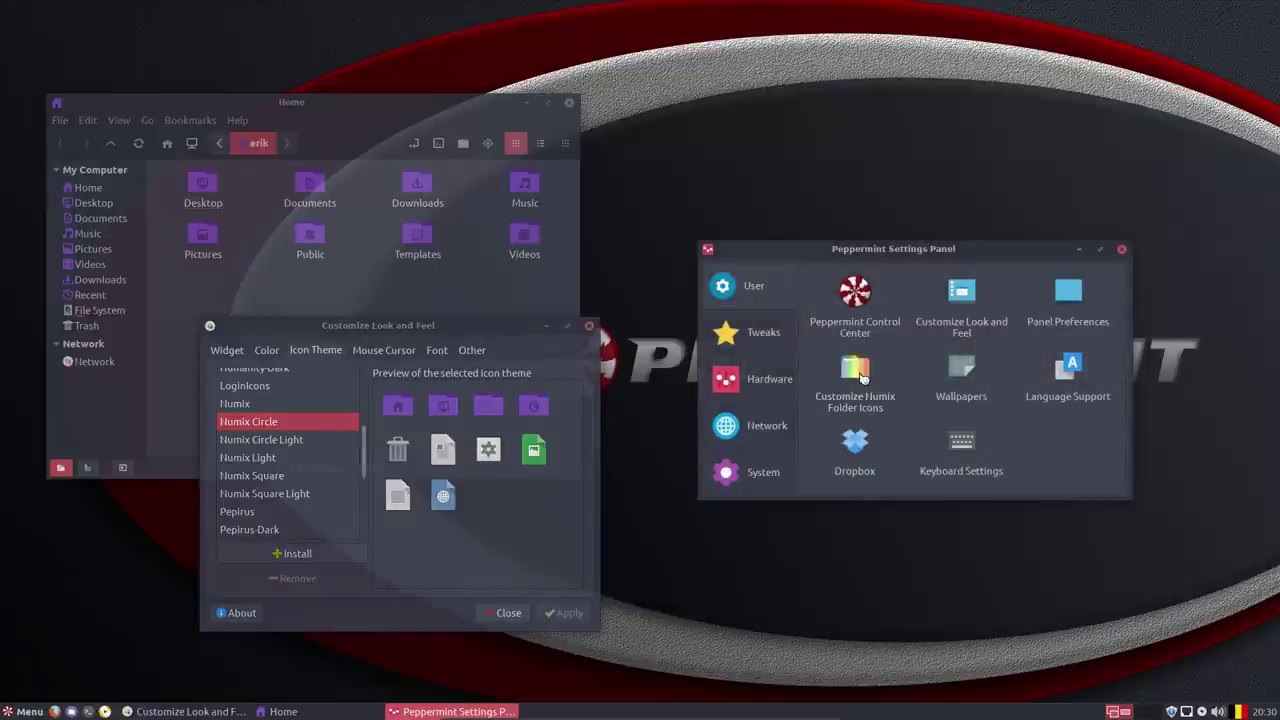
text(****)
key(Return)
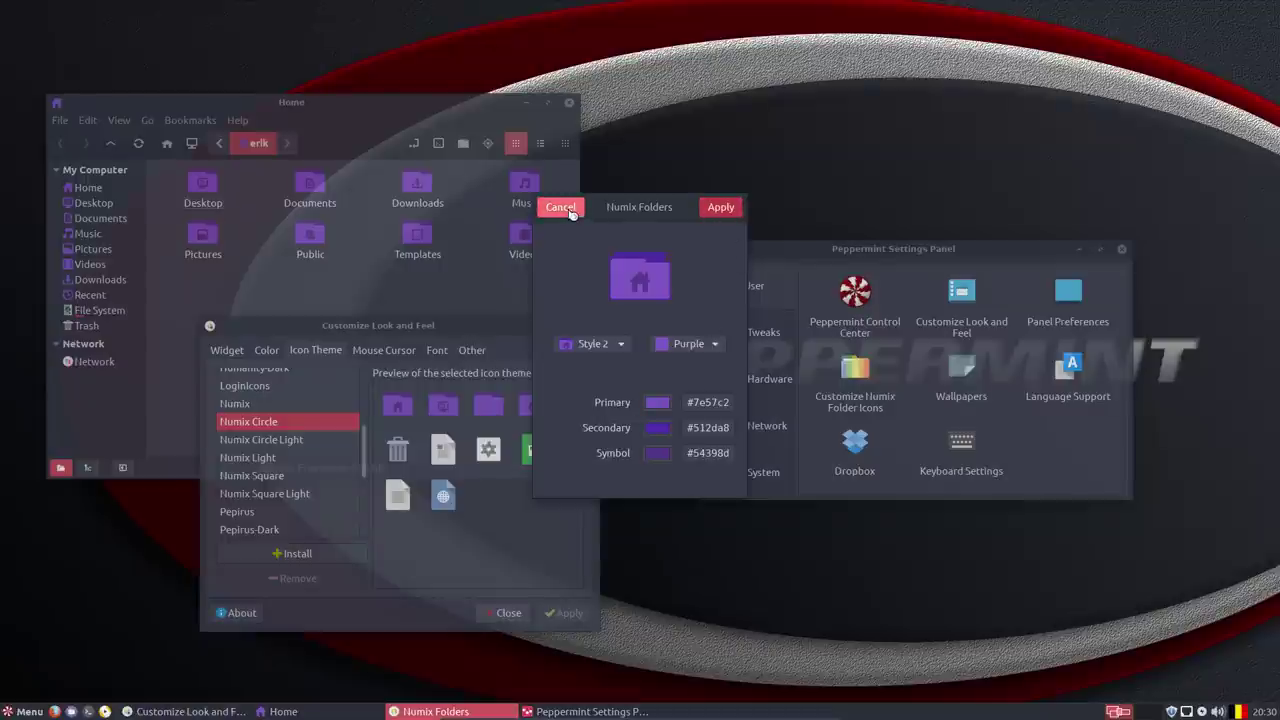
Keep folder Style 2, apply Red as the folder colour, and close Look and Feel.
click(614, 348)
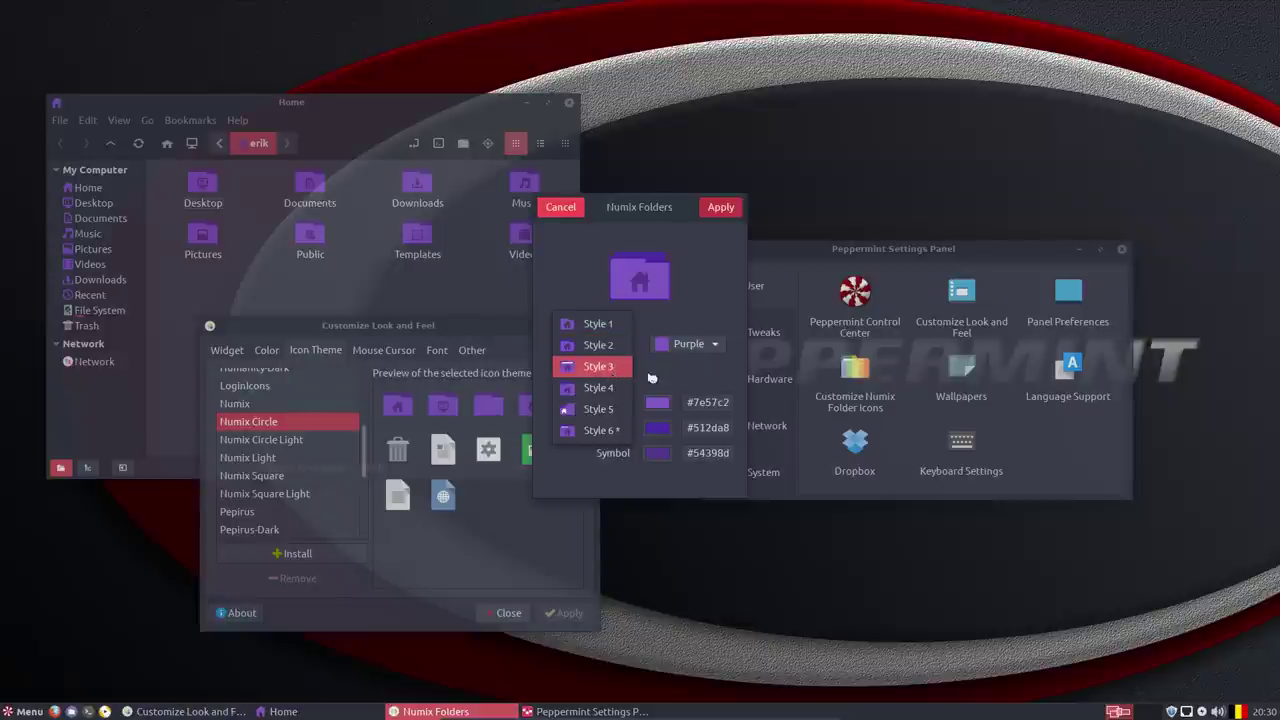
click(695, 356)
click(695, 356)
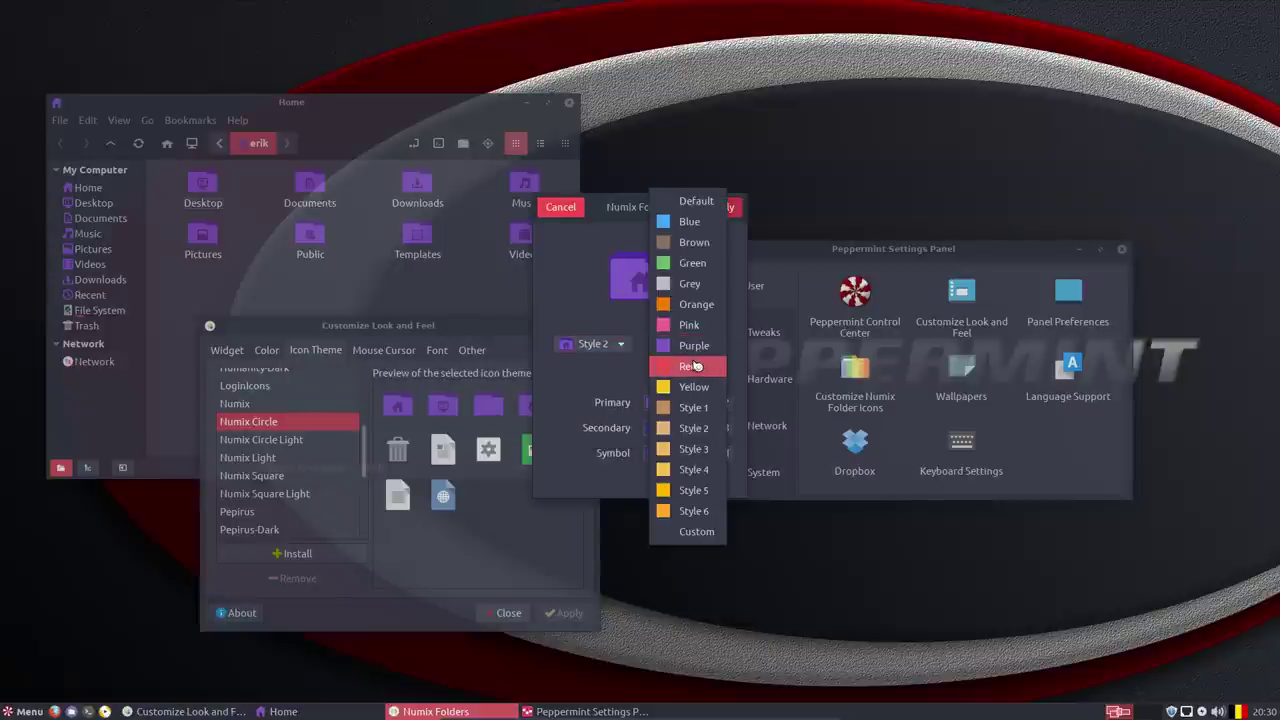
click(698, 369)
click(721, 209)
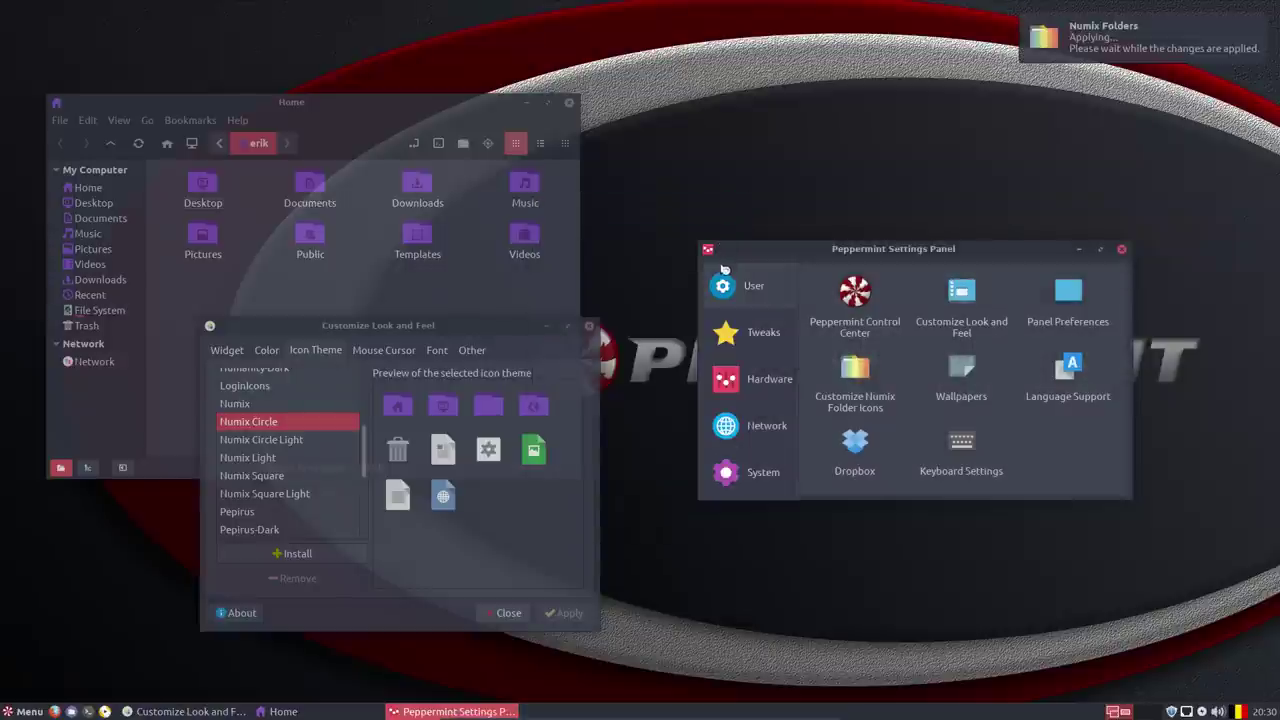
click(593, 329)
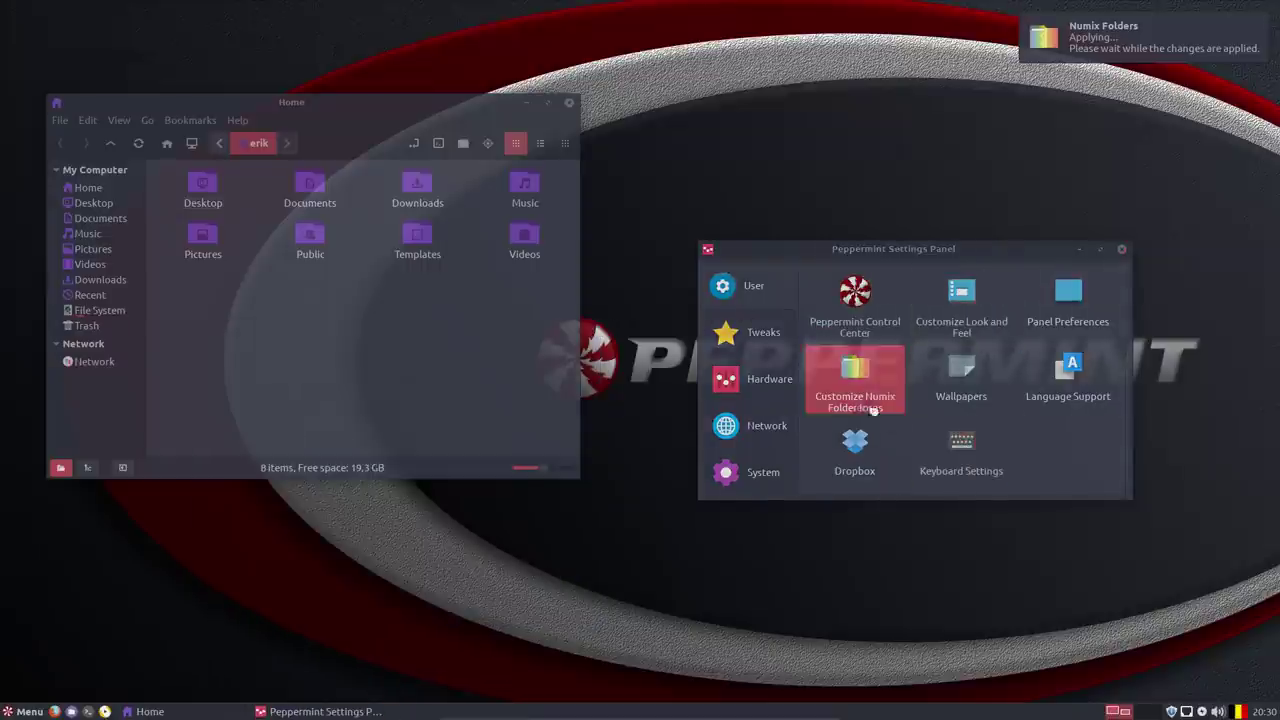
Open Wallpapers and try Butterfly, then Squirrel, as the desktop background.
click(960, 398)
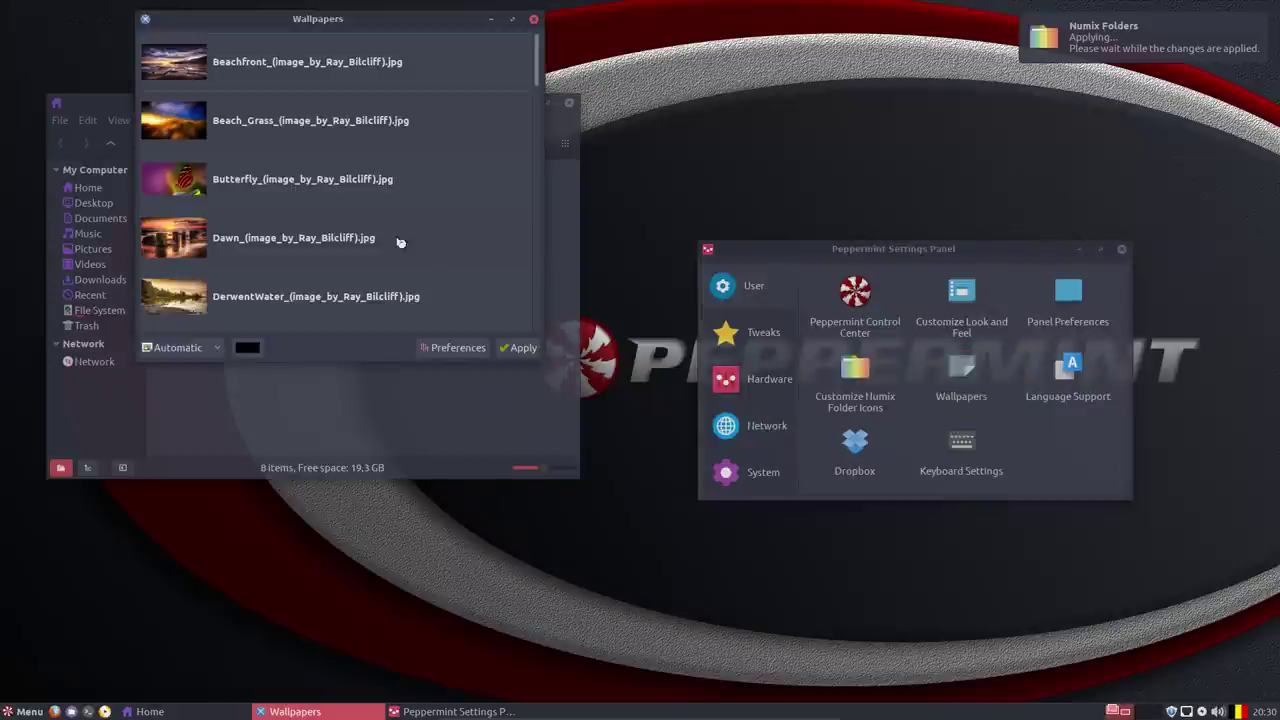
click(220, 191)
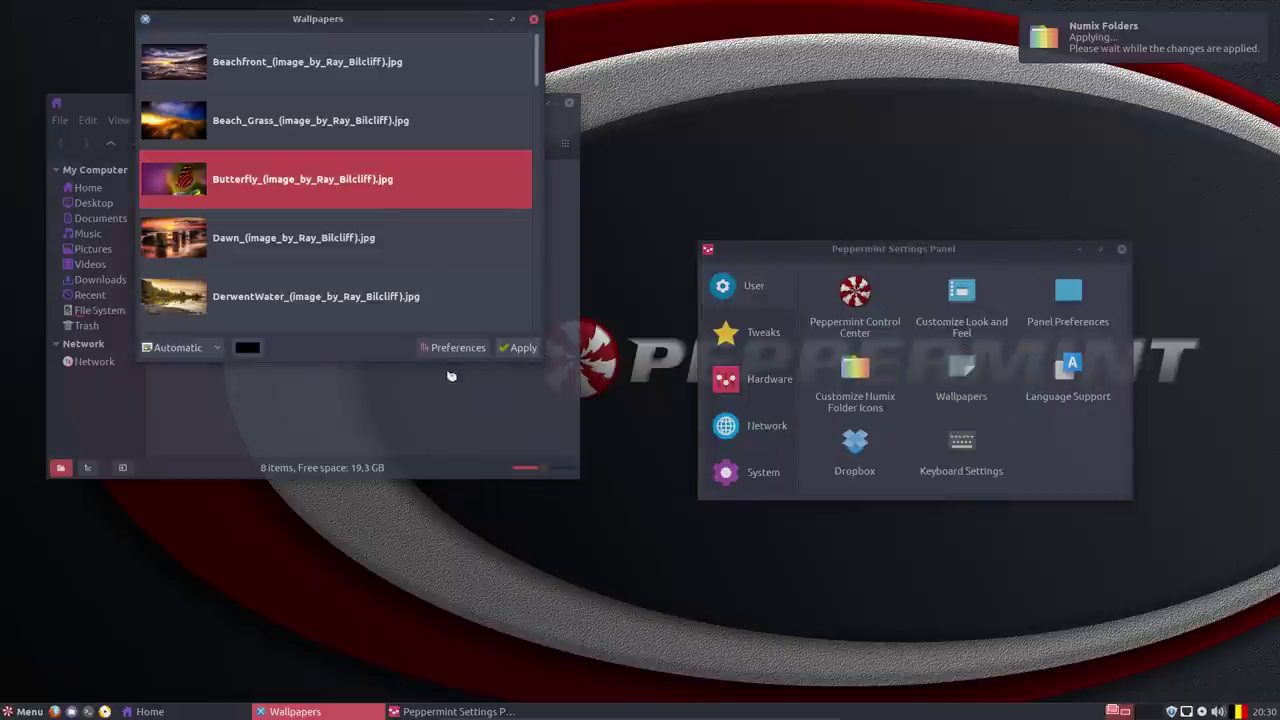
click(519, 348)
scroll(258, 282, down, 3)
scroll(256, 282, down, 5)
scroll(254, 276, down, 5)
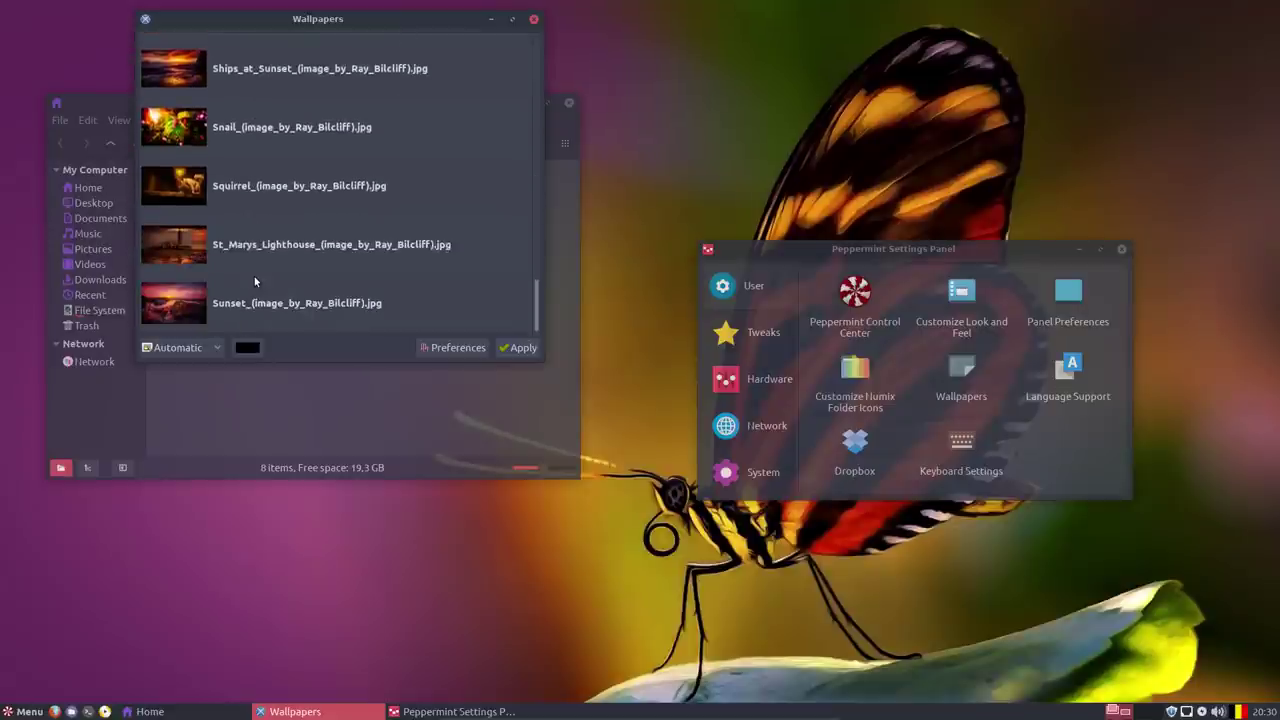
scroll(254, 270, up, 1)
click(270, 168)
click(278, 226)
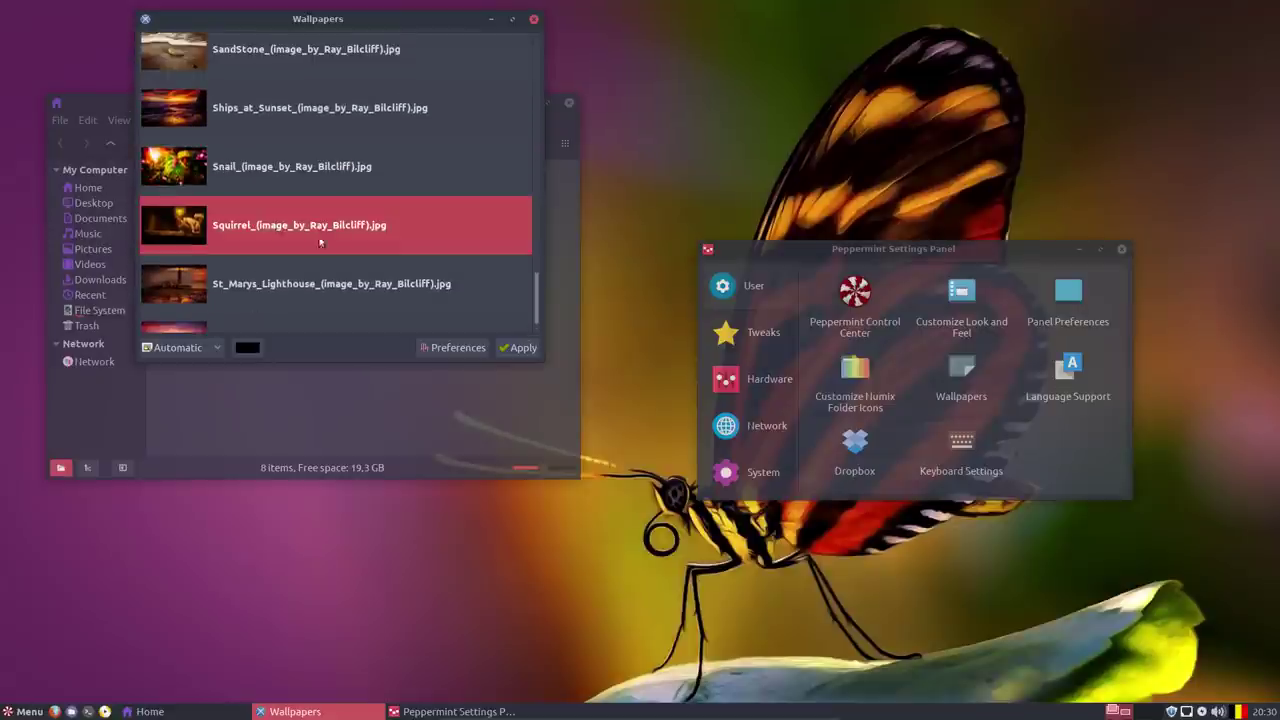
click(528, 349)
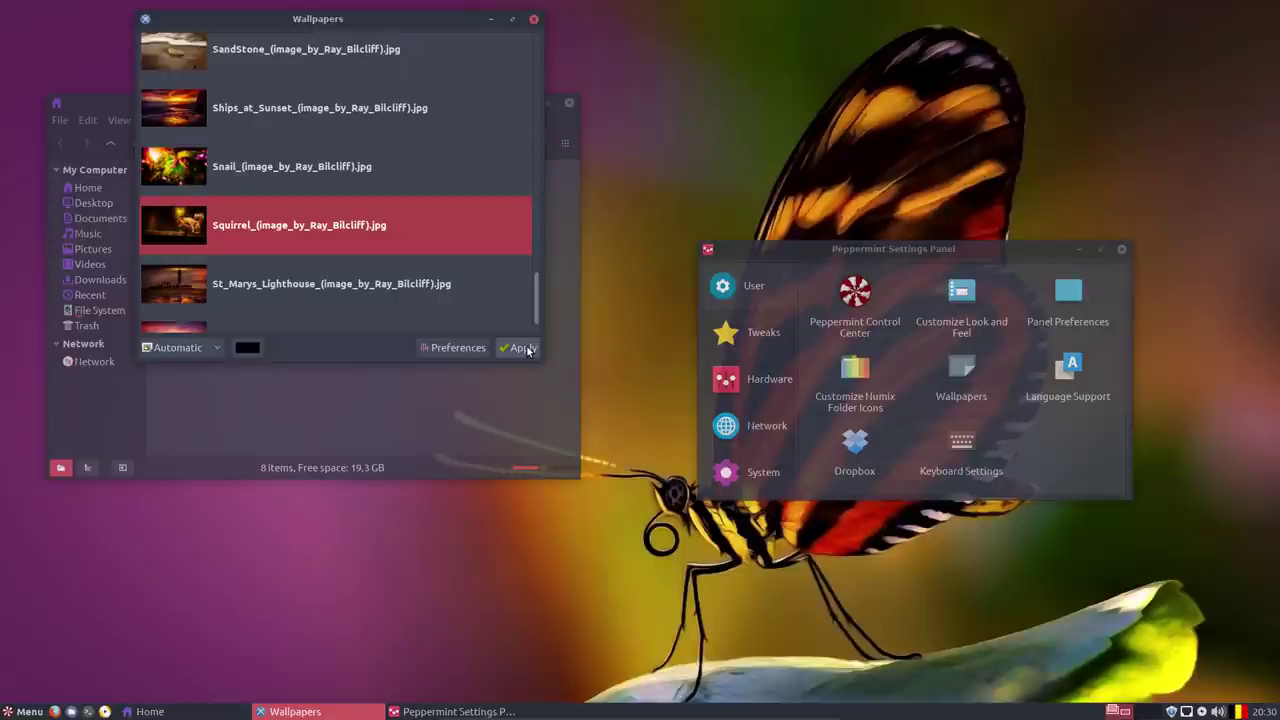
Set Sunset as the wallpaper, close the picker and bring the Home window forward.
scroll(214, 247, down, 1)
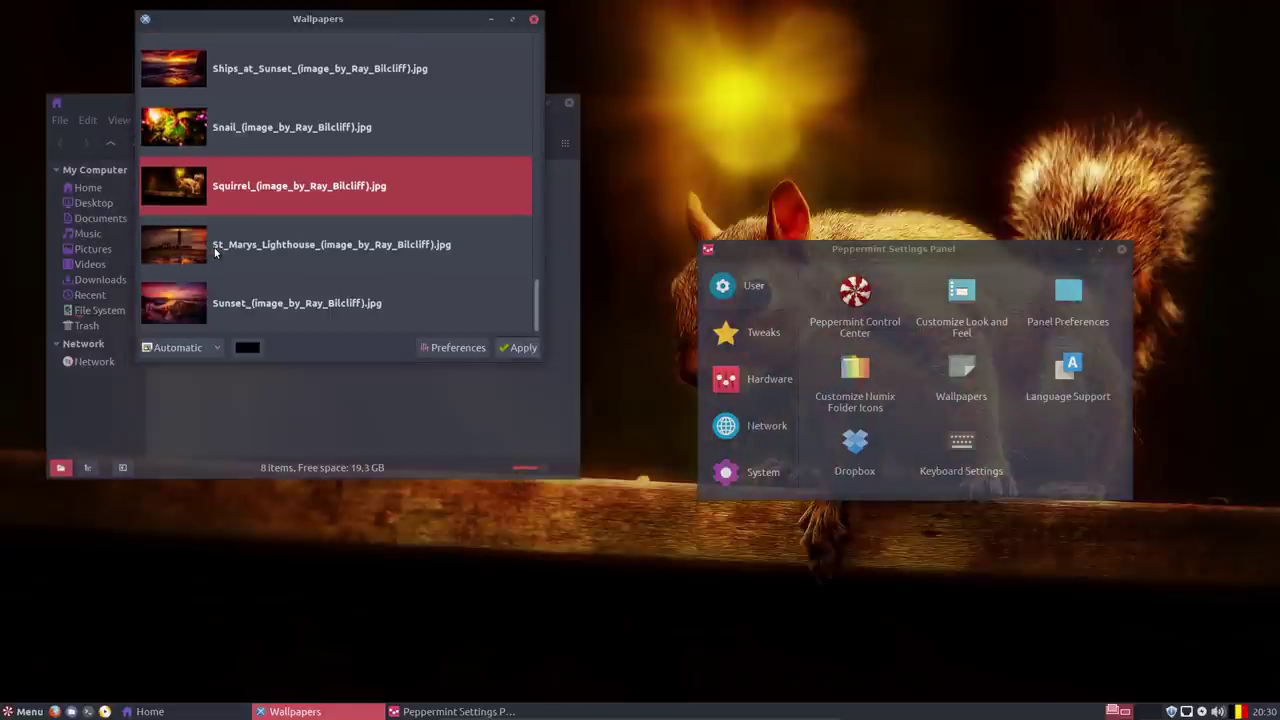
click(204, 302)
click(515, 348)
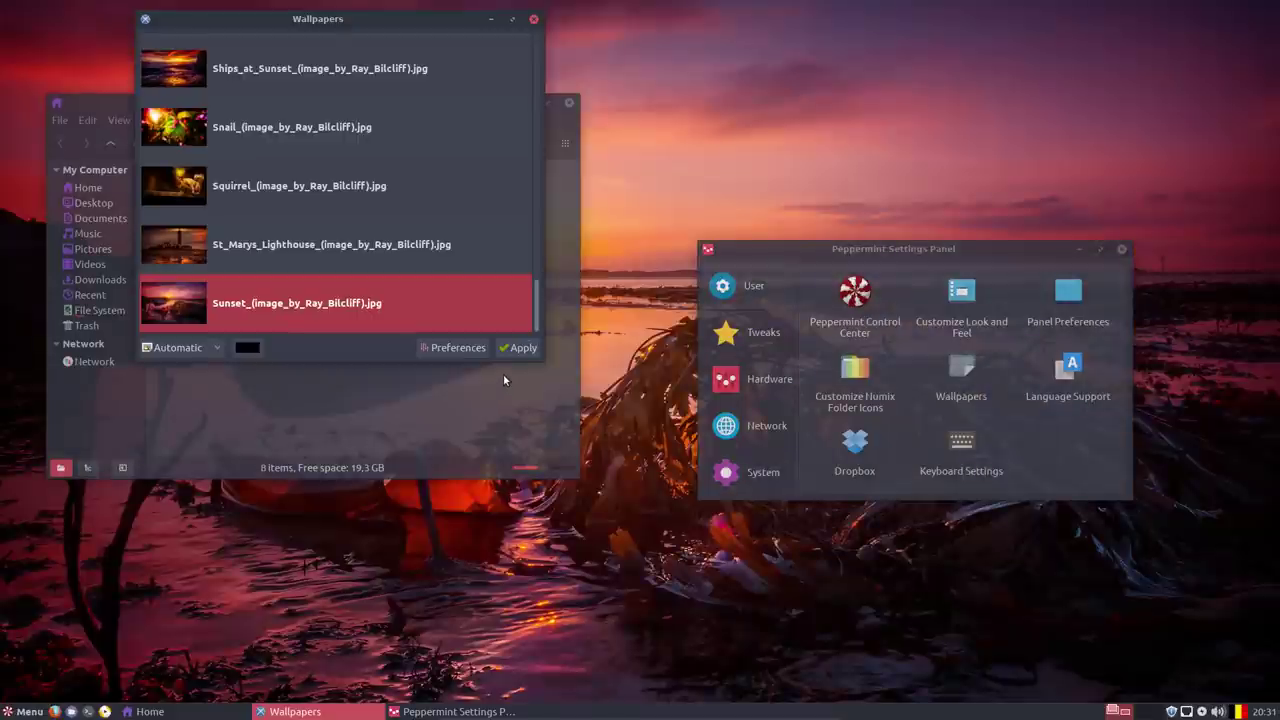
click(534, 20)
click(452, 344)
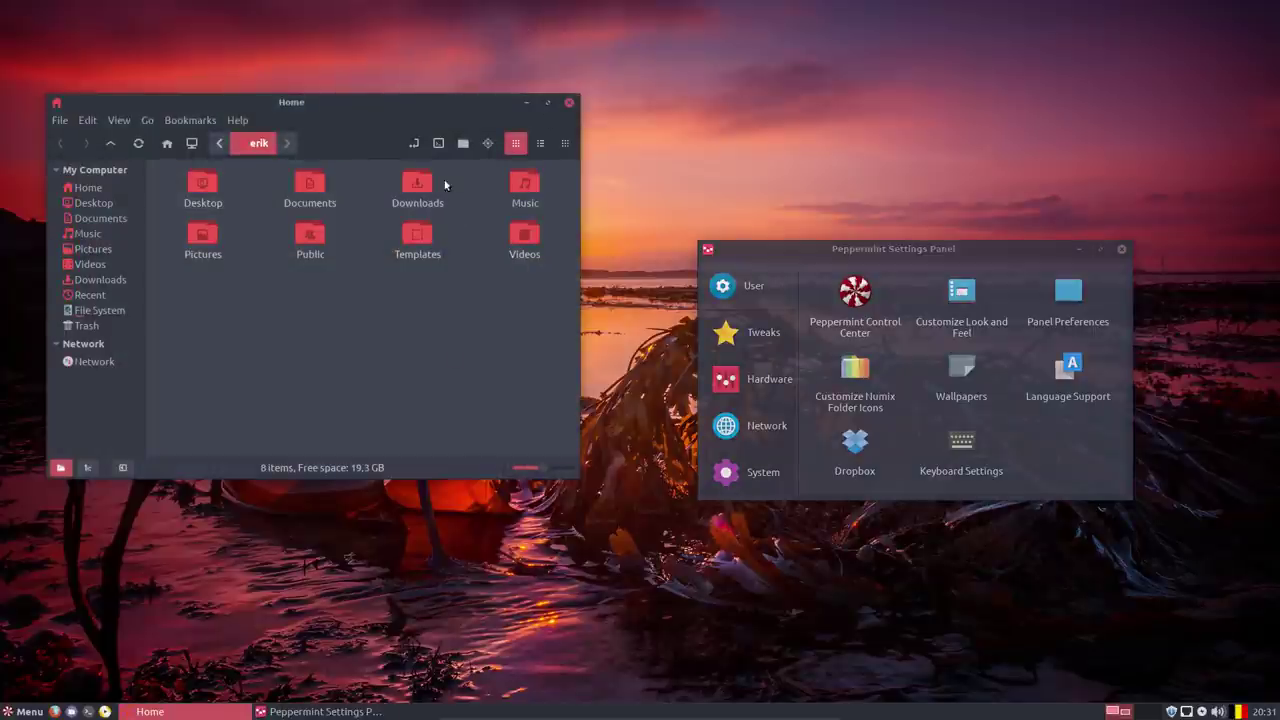
drag(188, 292, 558, 176)
click(501, 324)
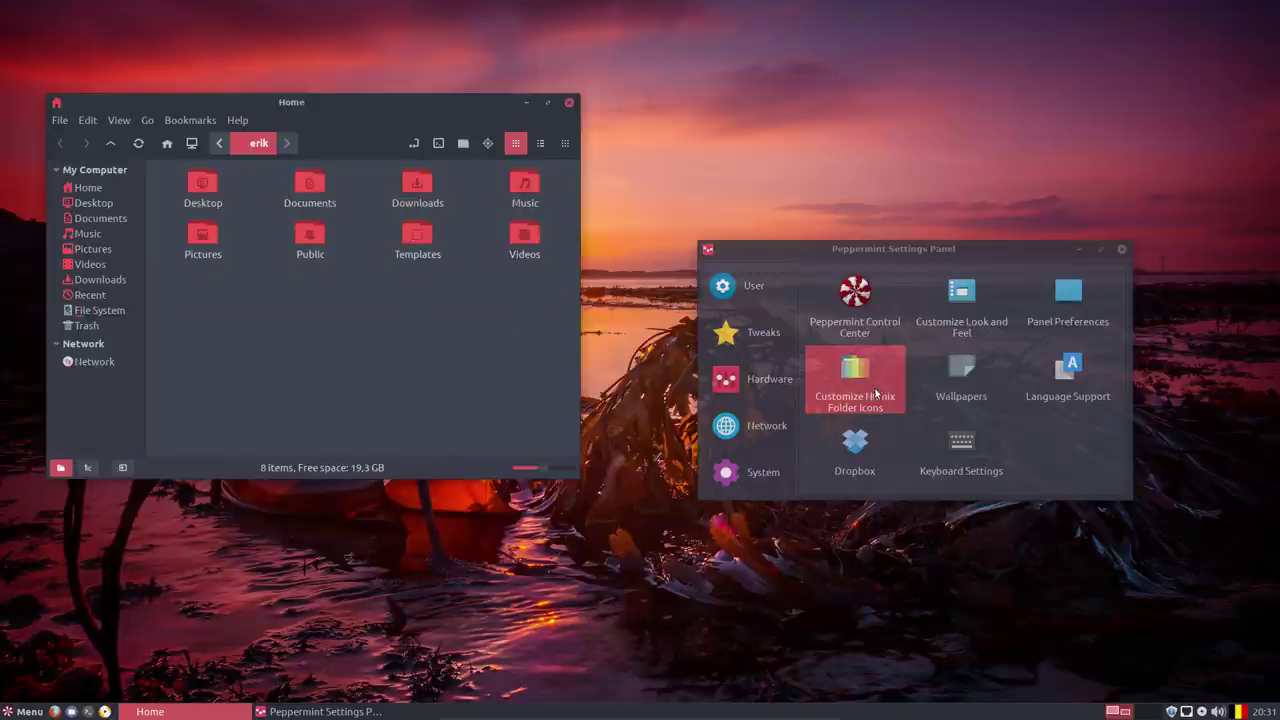
click(925, 372)
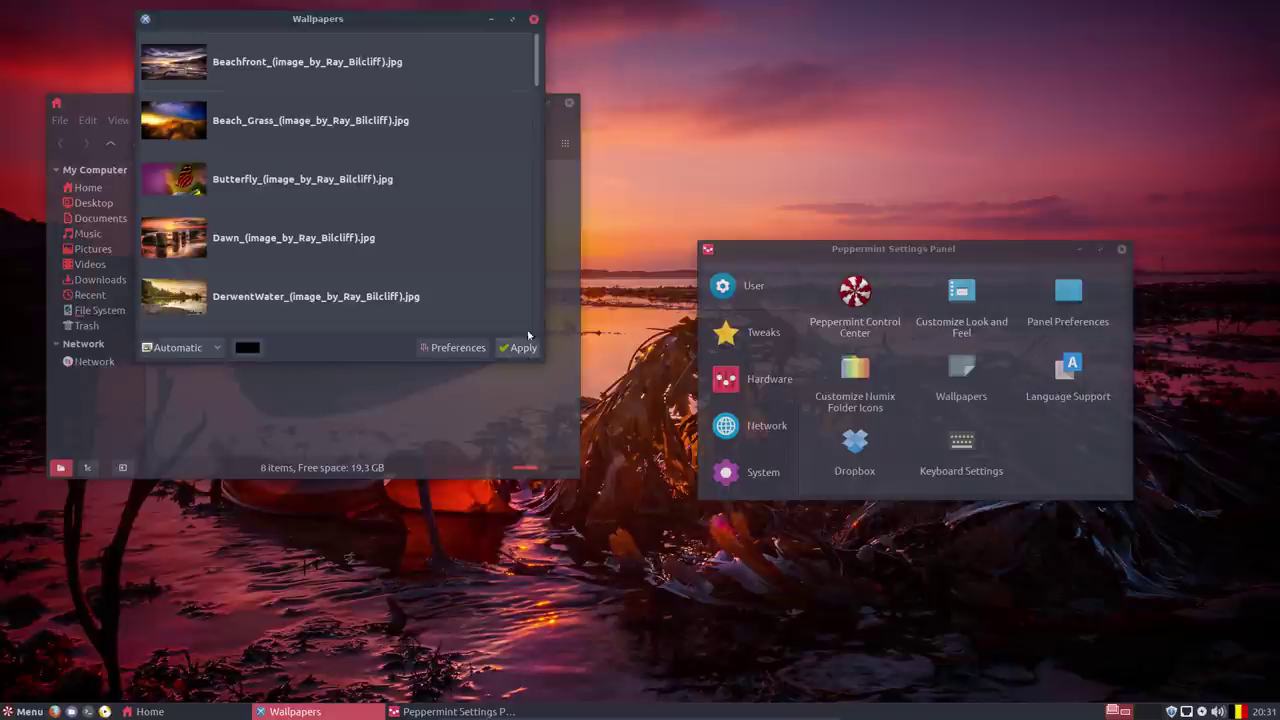
click(534, 19)
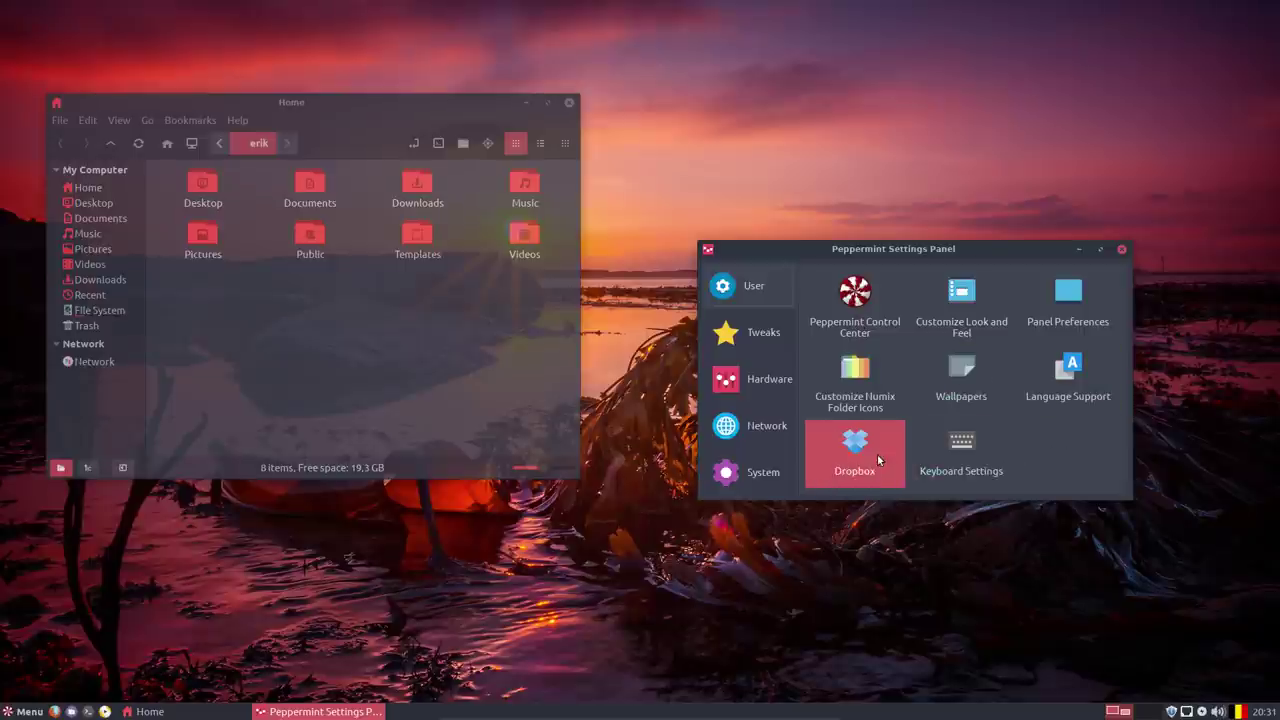
Browse the Tweaks, Hardware, Network and System categories, then close the Settings Panel and Home window.
click(770, 348)
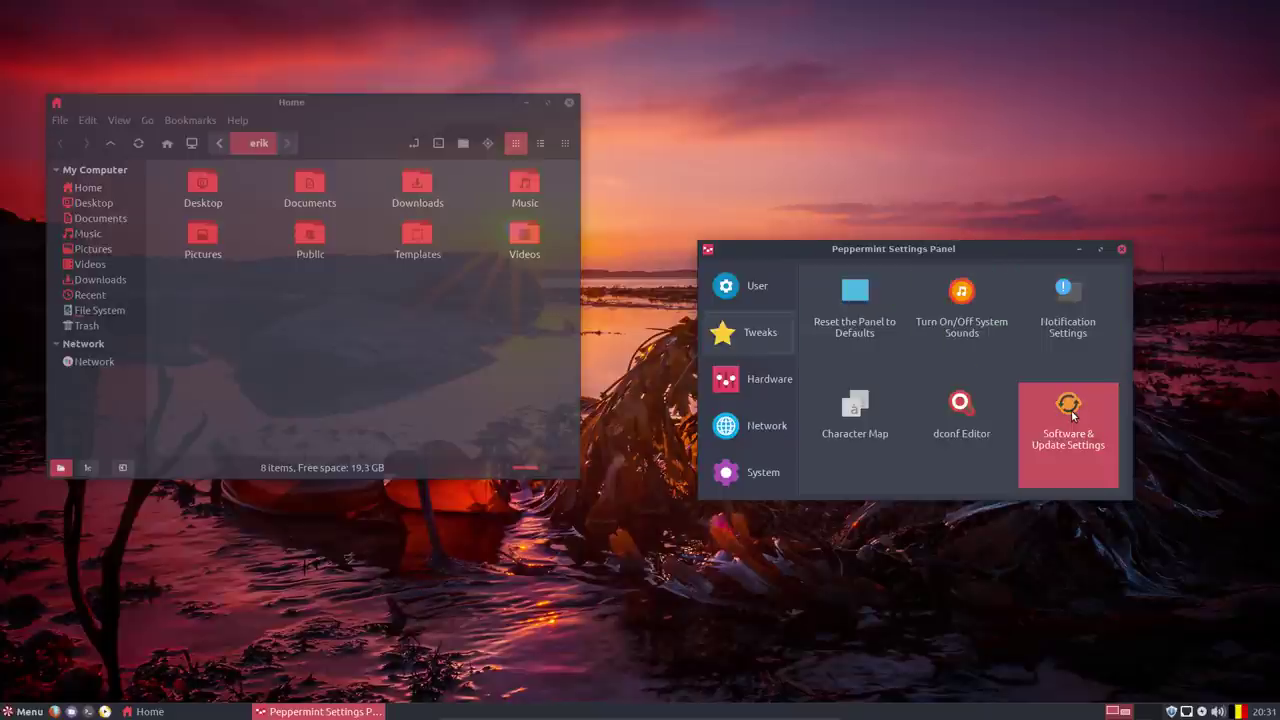
click(755, 380)
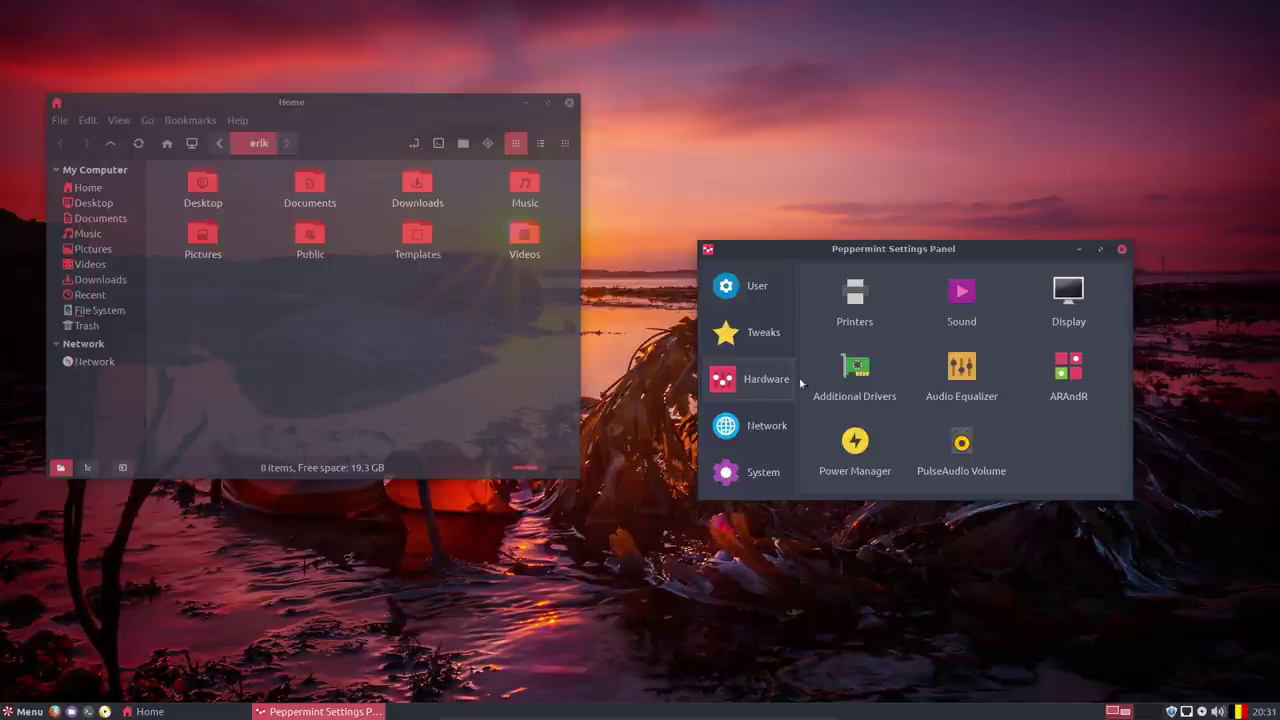
click(786, 440)
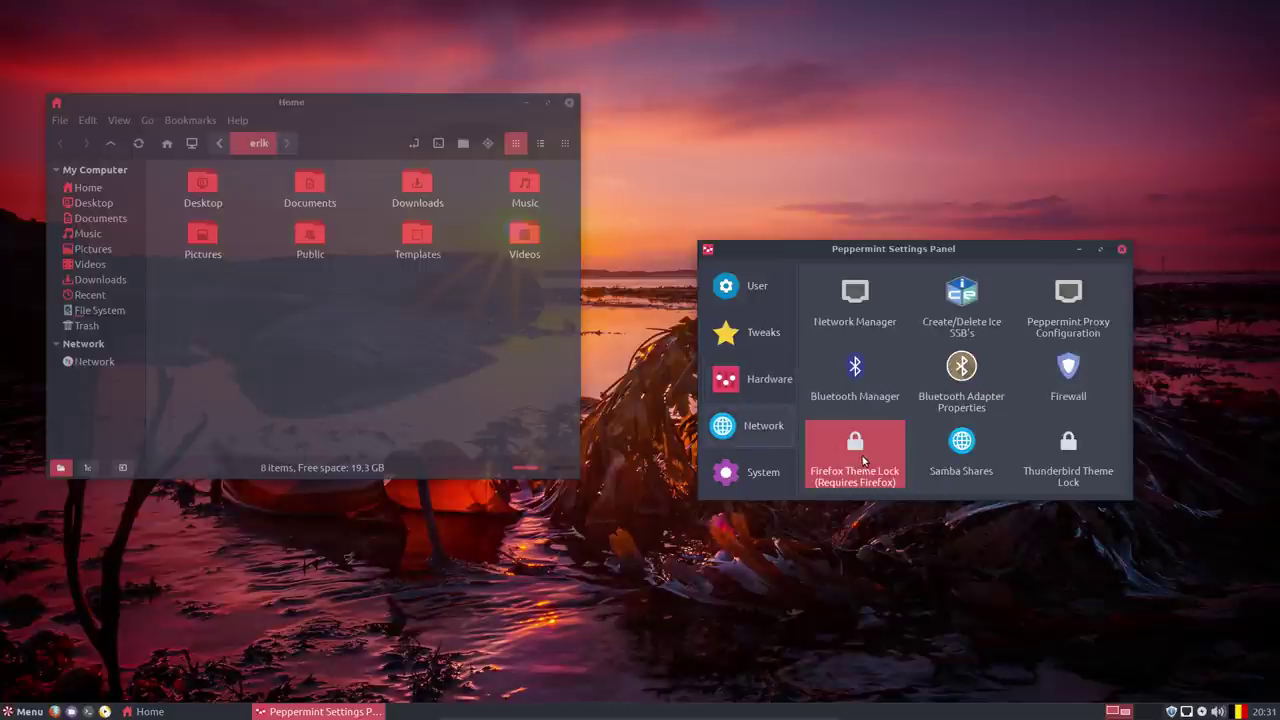
click(768, 474)
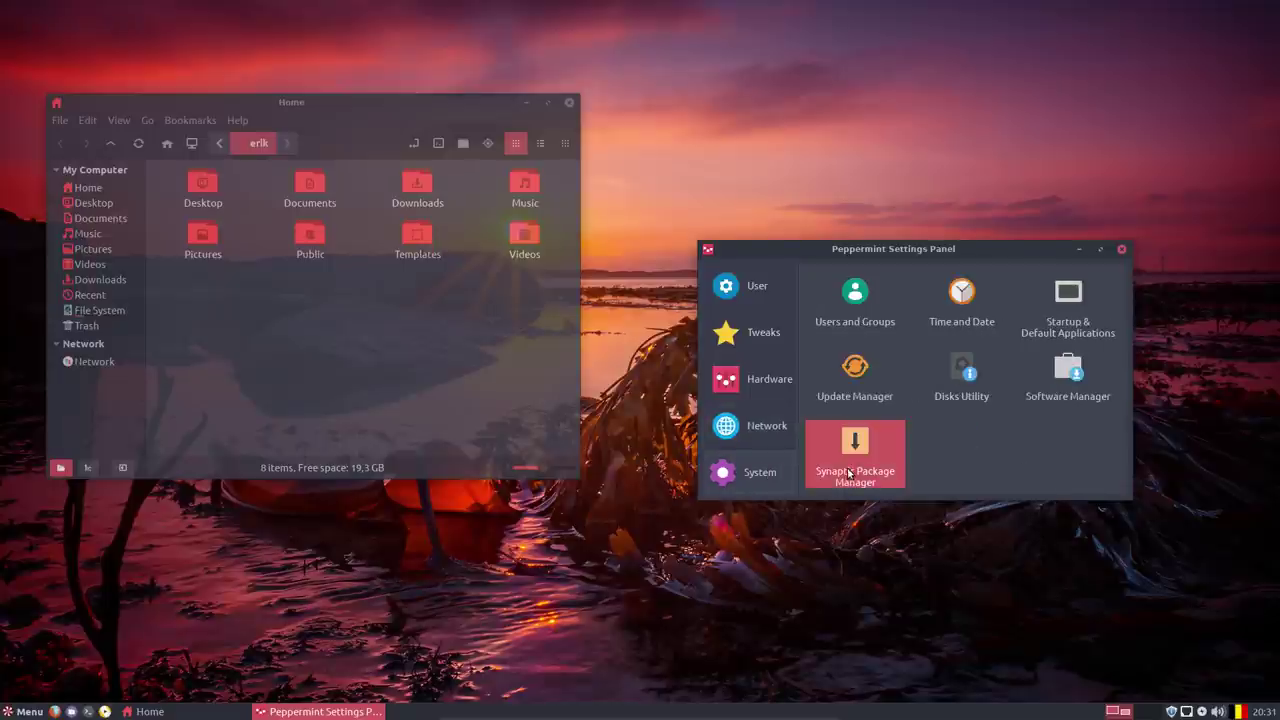
click(1123, 250)
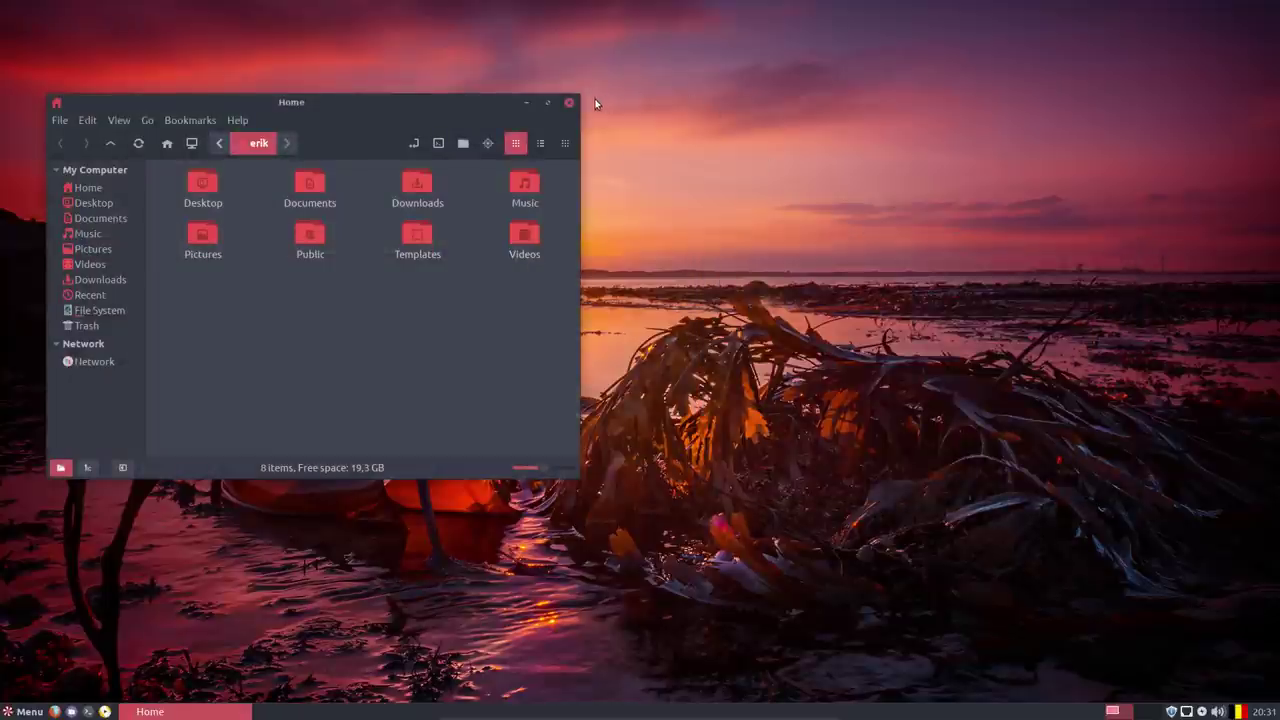
click(569, 102)
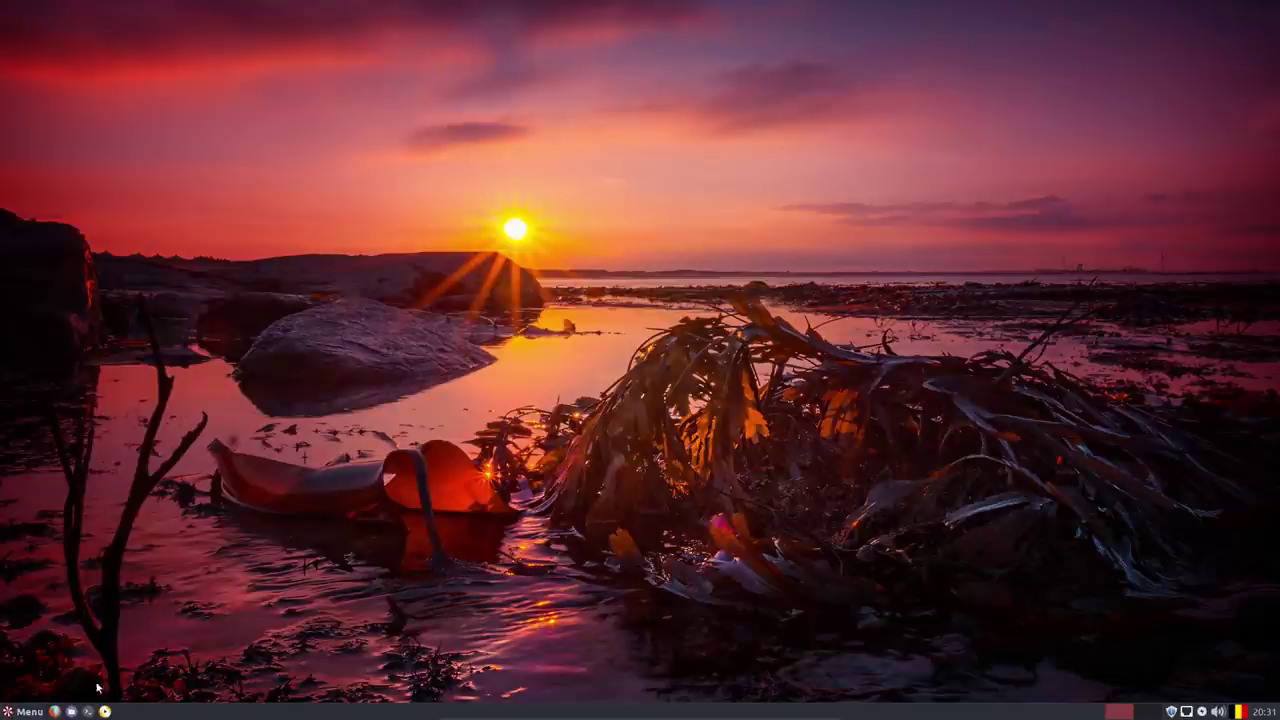
Reopen the Peppermint Settings Panel from the menu, close it again, and dismiss the menu.
click(28, 712)
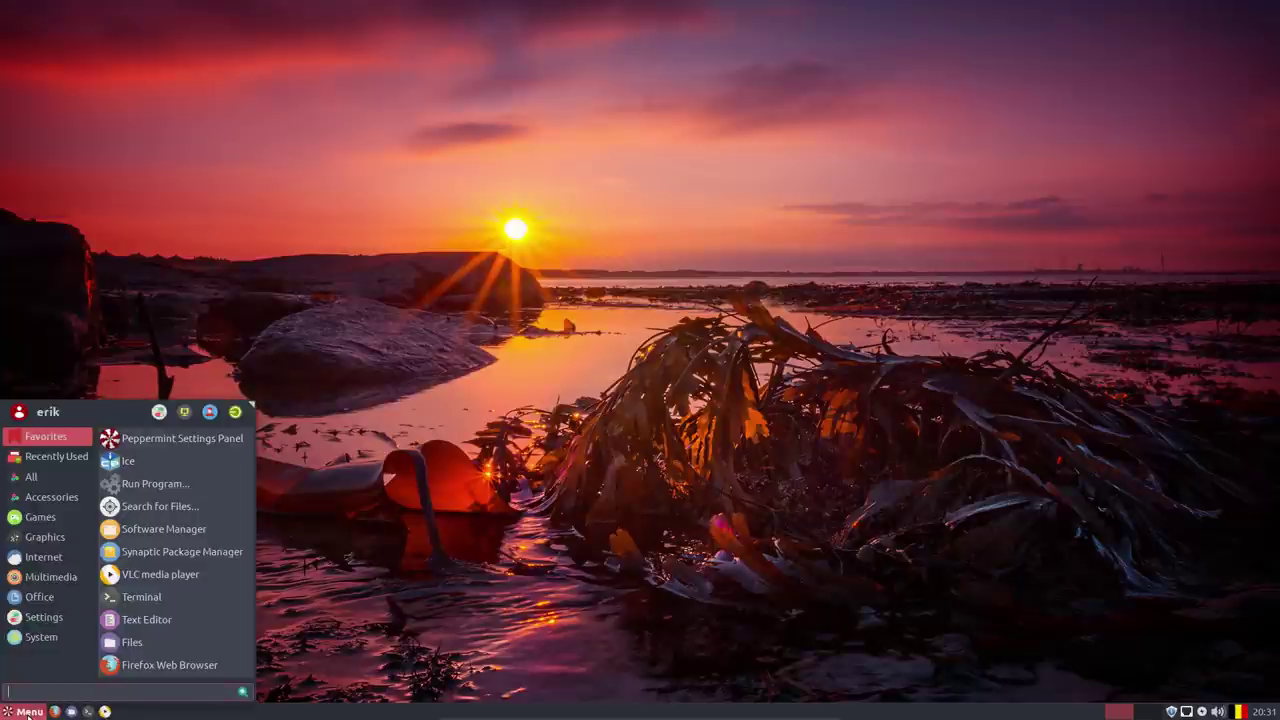
click(160, 414)
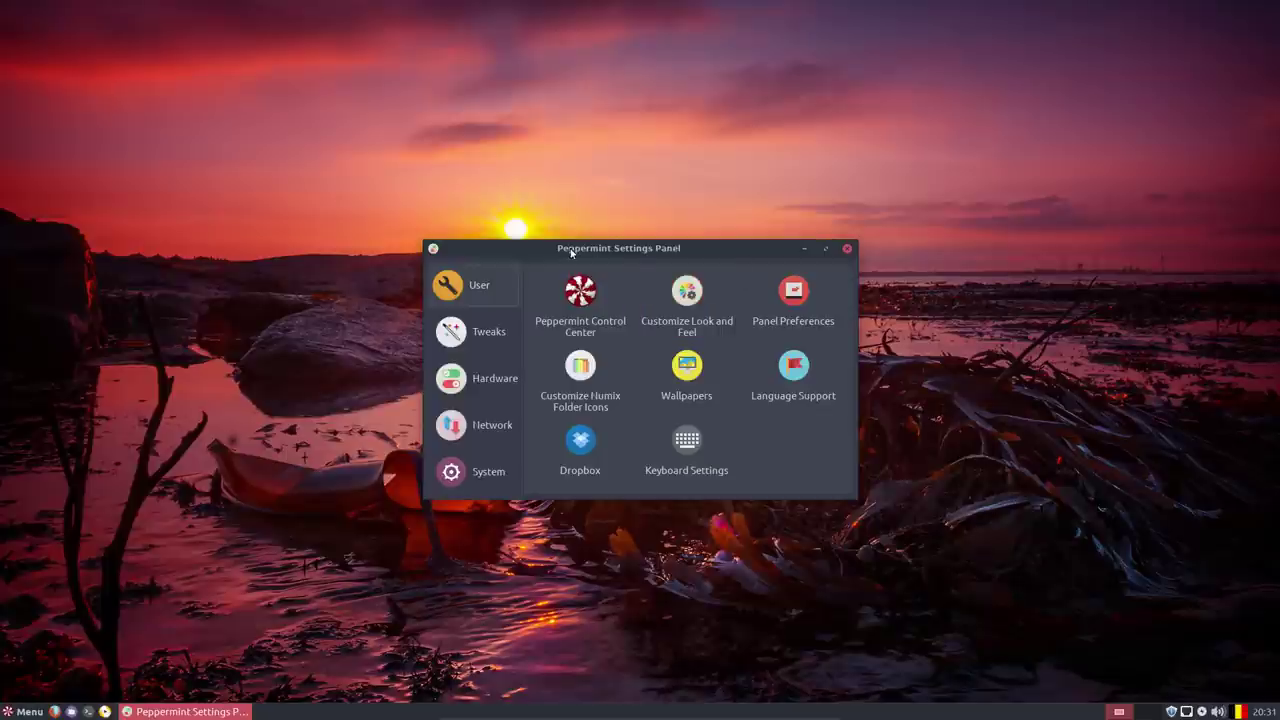
click(848, 249)
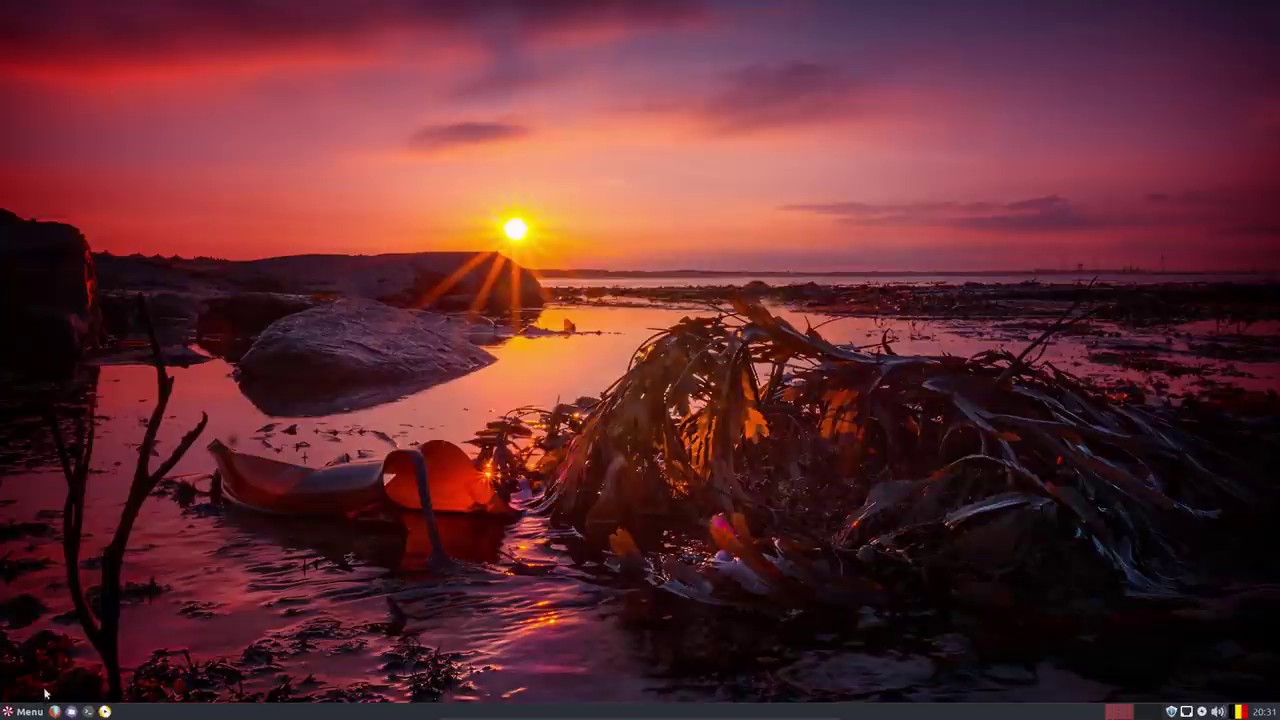
click(24, 711)
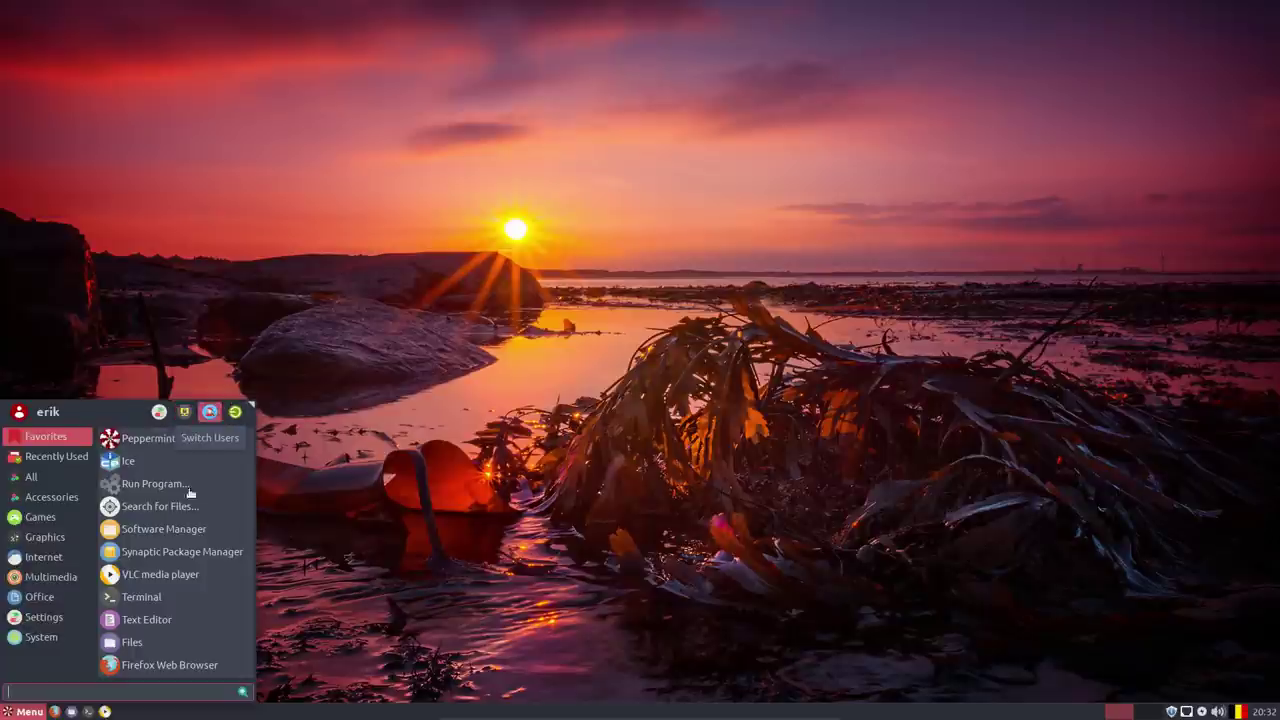
click(40, 706)
Open the Whisker Menu properties from the Menu button, review its Commands tab, then close it.
right_click(40, 706)
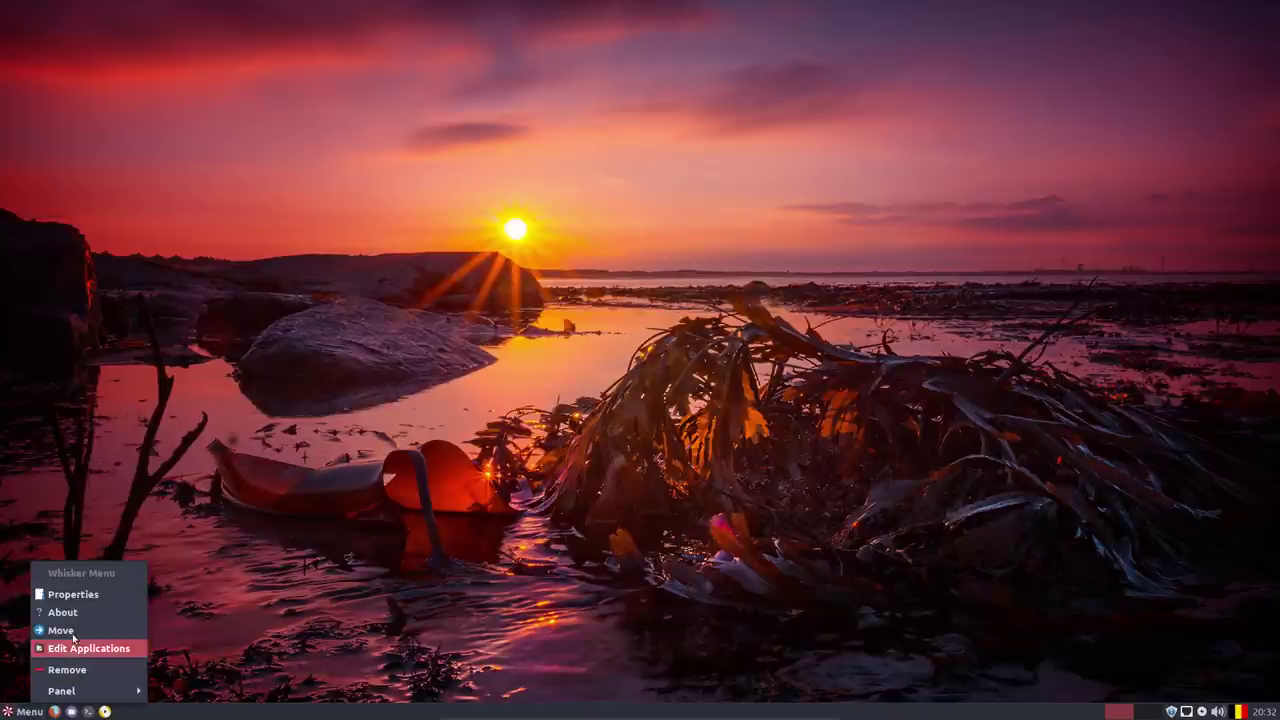
click(84, 597)
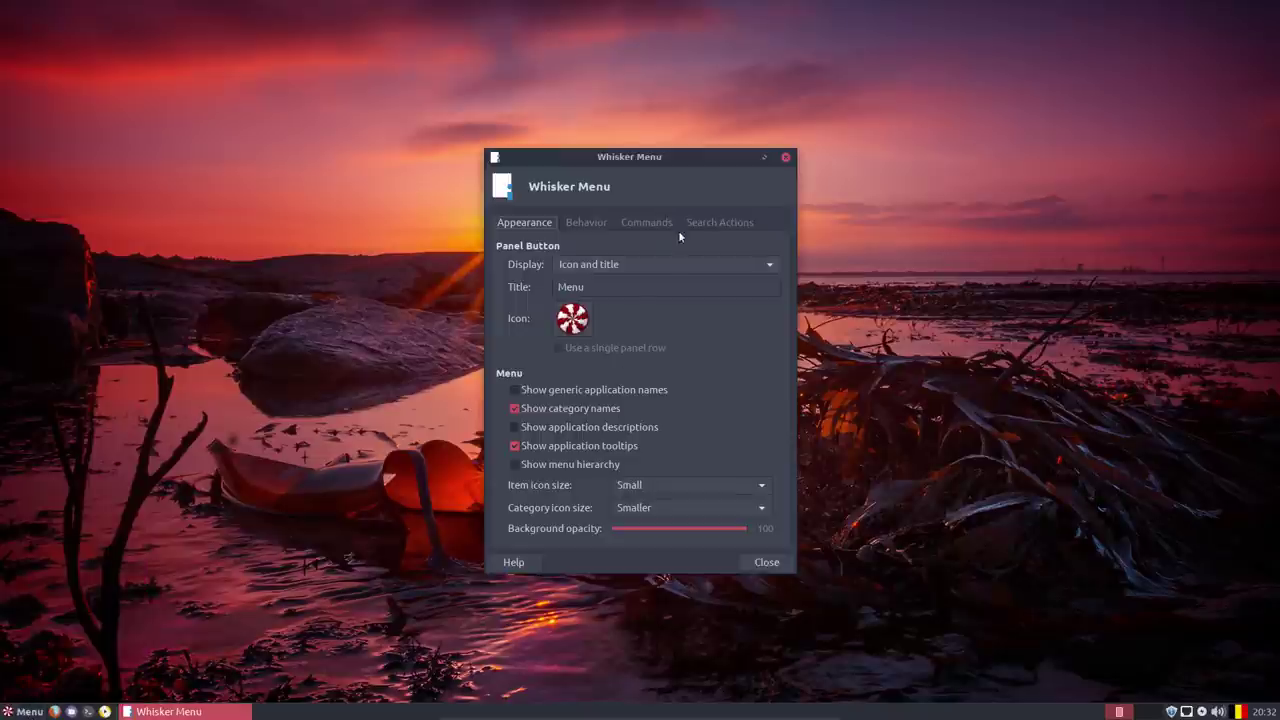
click(648, 223)
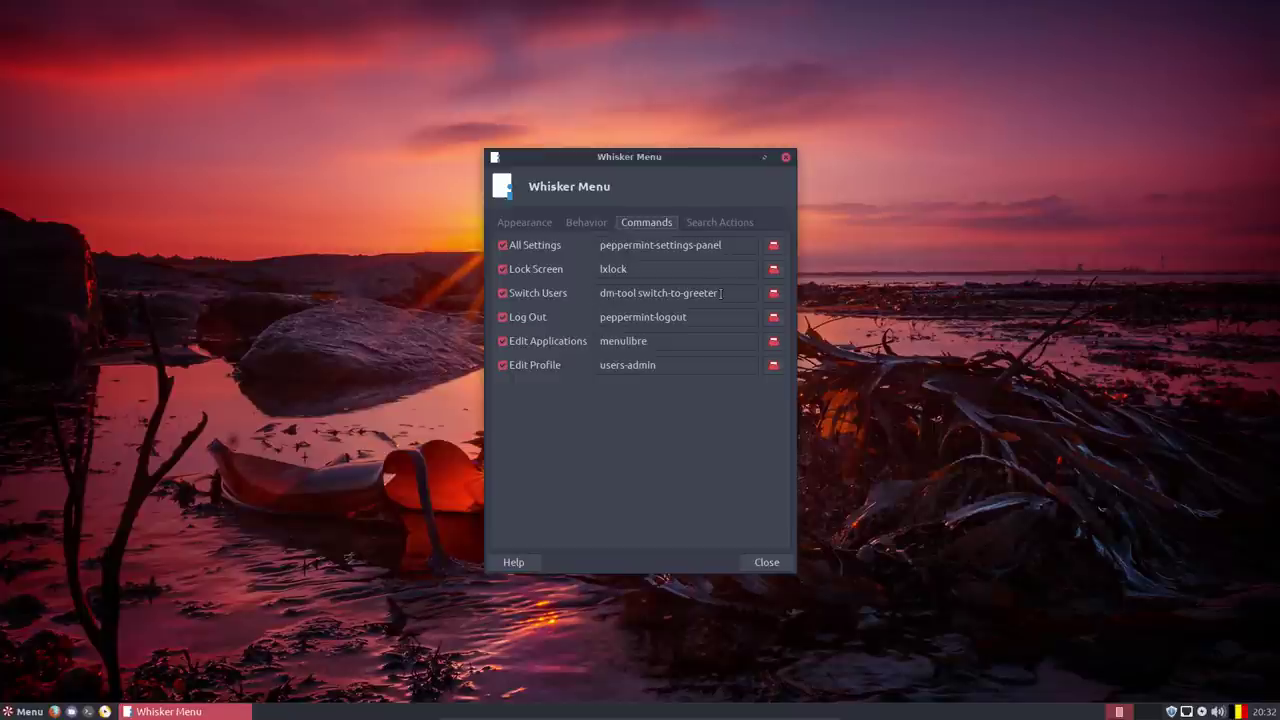
click(786, 157)
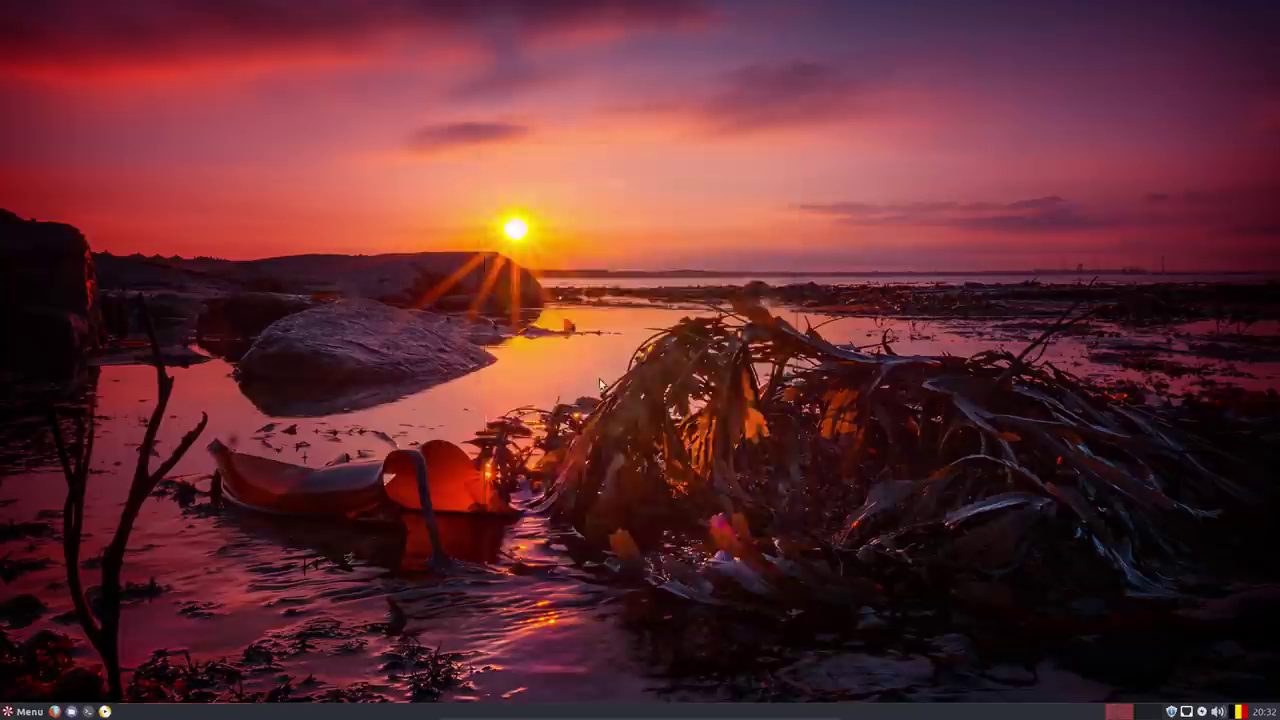
Launch Screenshot from the Accessories menu to capture the full desktop.
click(20, 714)
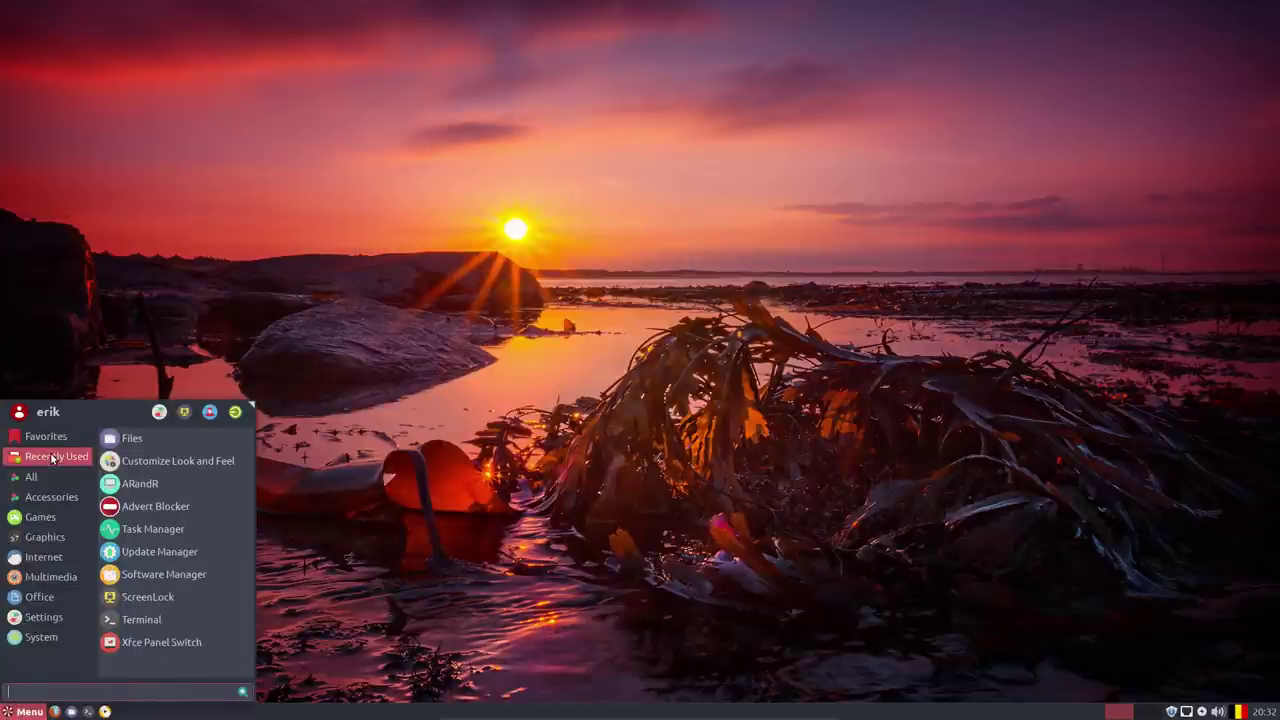
mouse_move(47, 478)
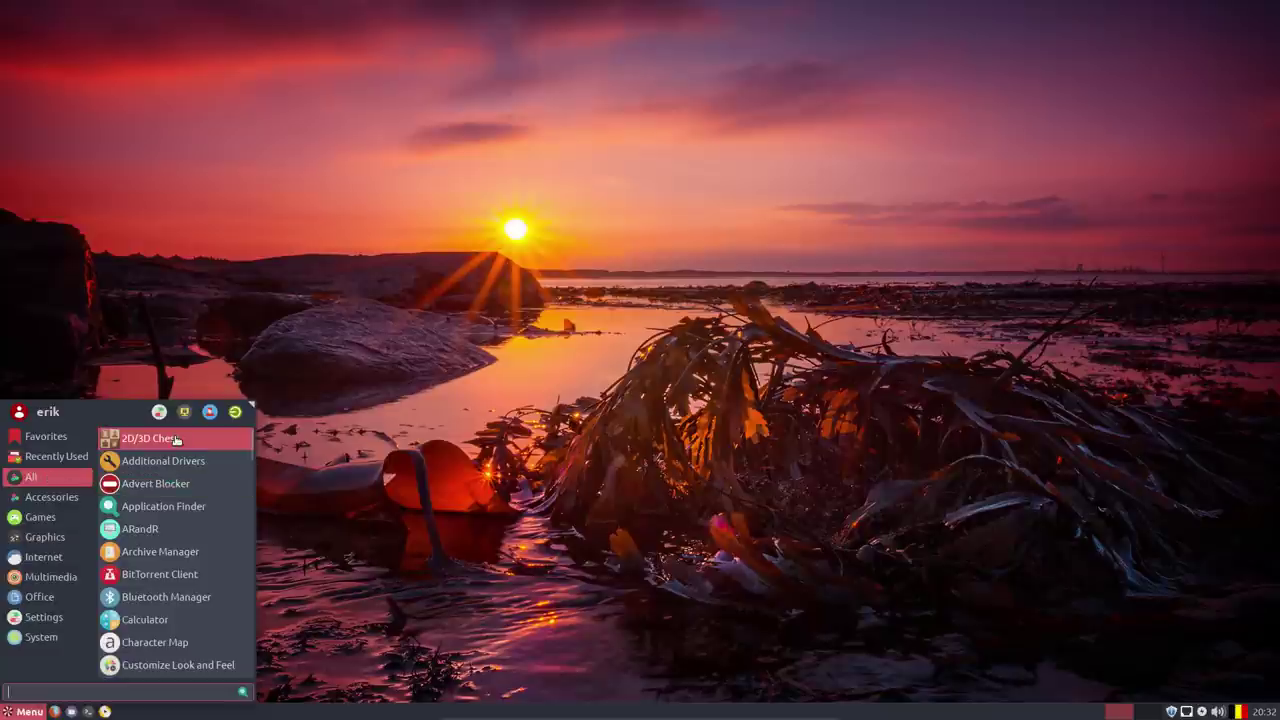
mouse_move(61, 505)
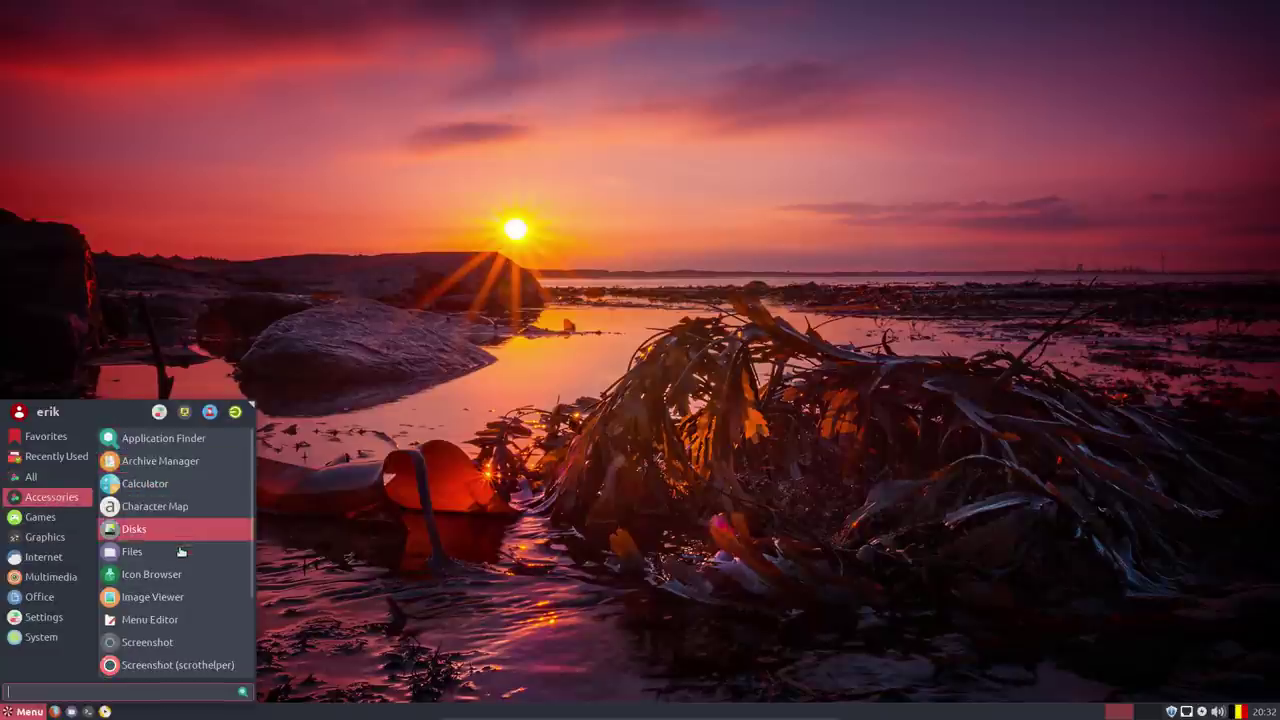
scroll(181, 560, down, 3)
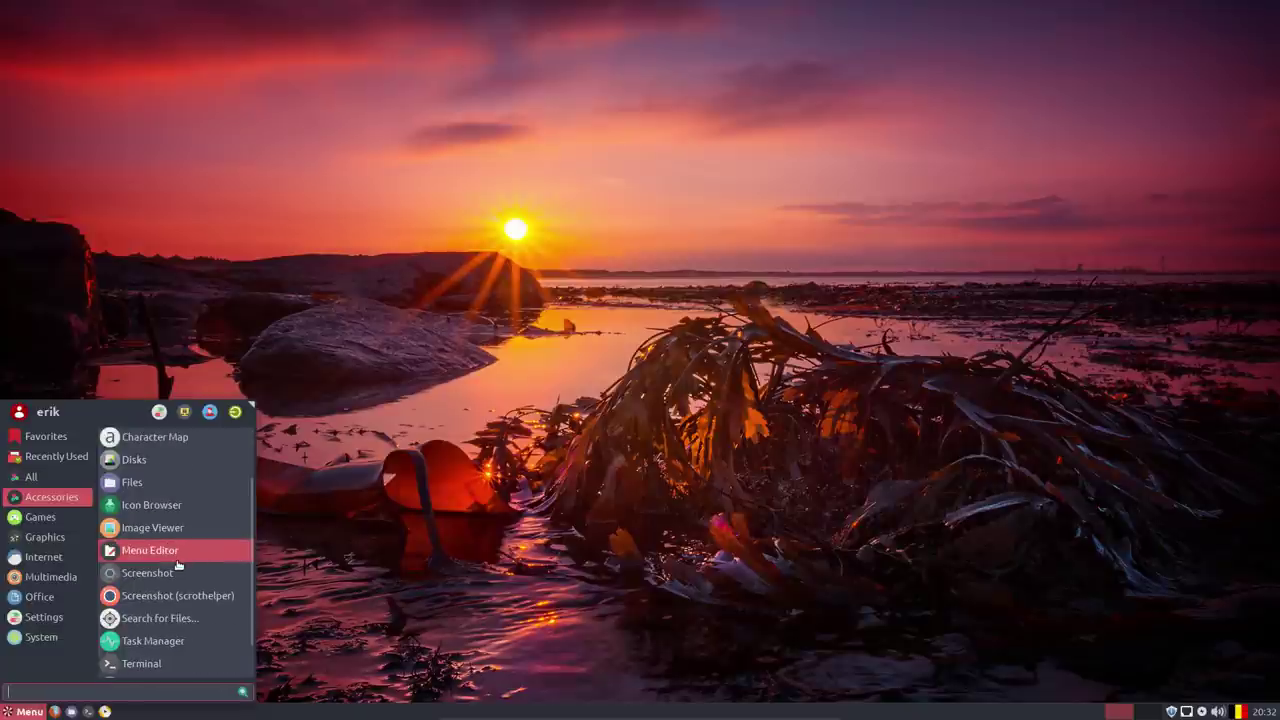
scroll(178, 566, down, 2)
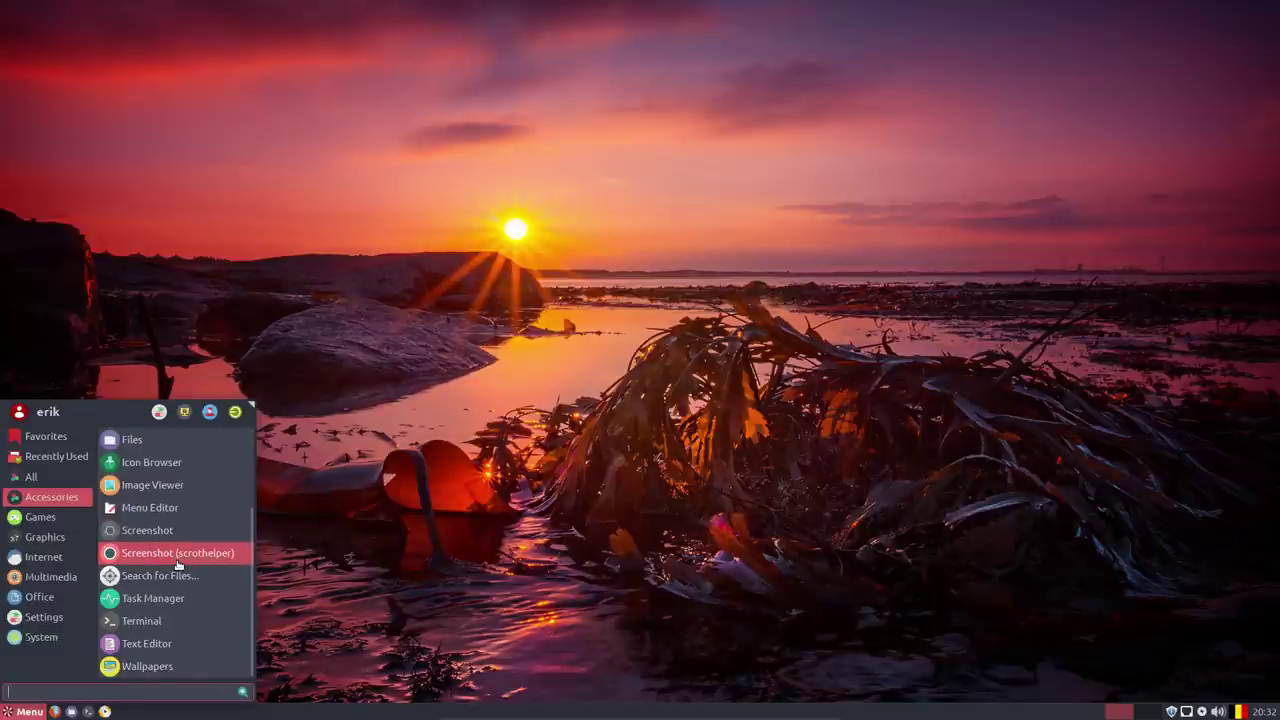
click(184, 556)
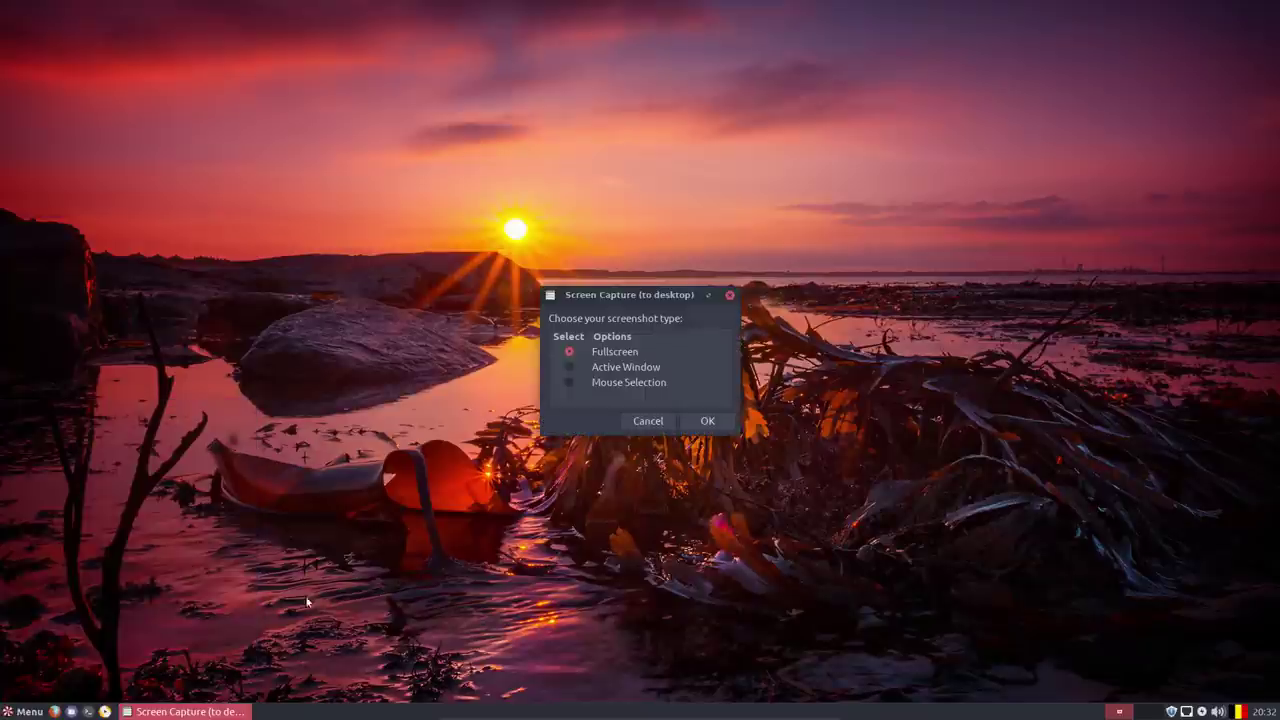
click(648, 421)
Open Screenshot_2018-06-24_20:32:40.png from the desktop in the image viewer, then close it.
click(22, 711)
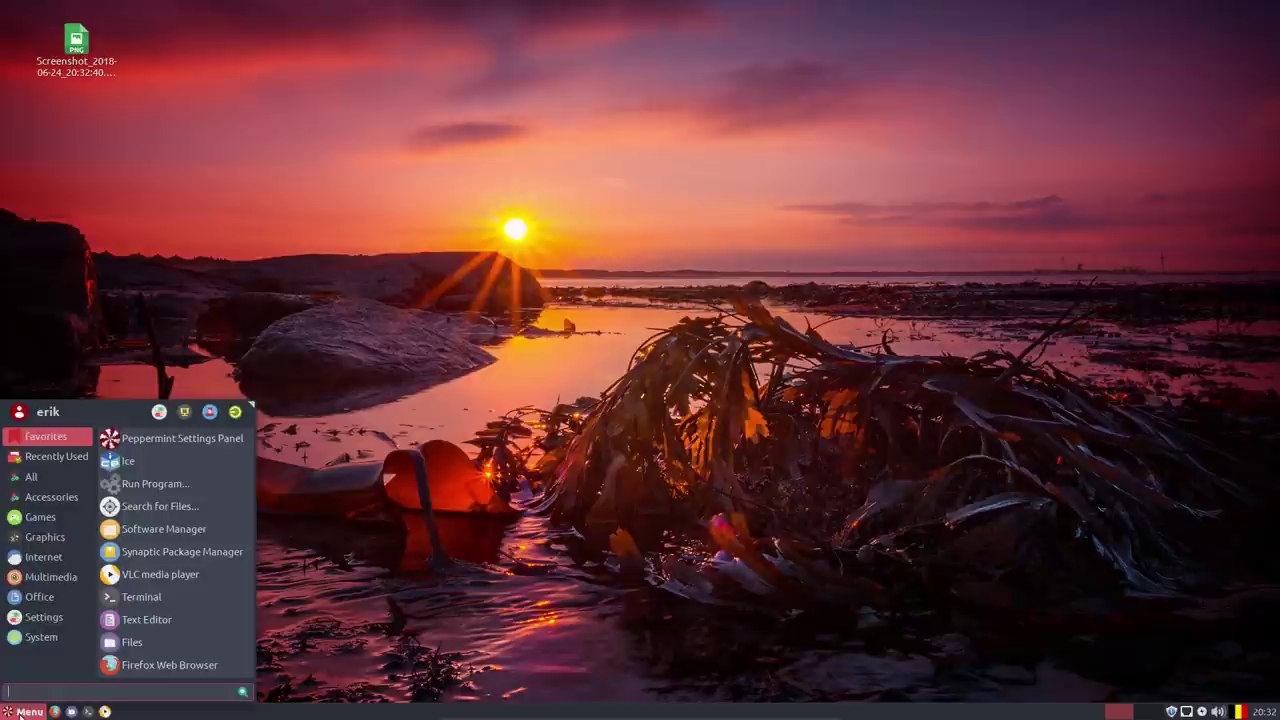
click(76, 48)
click(76, 48)
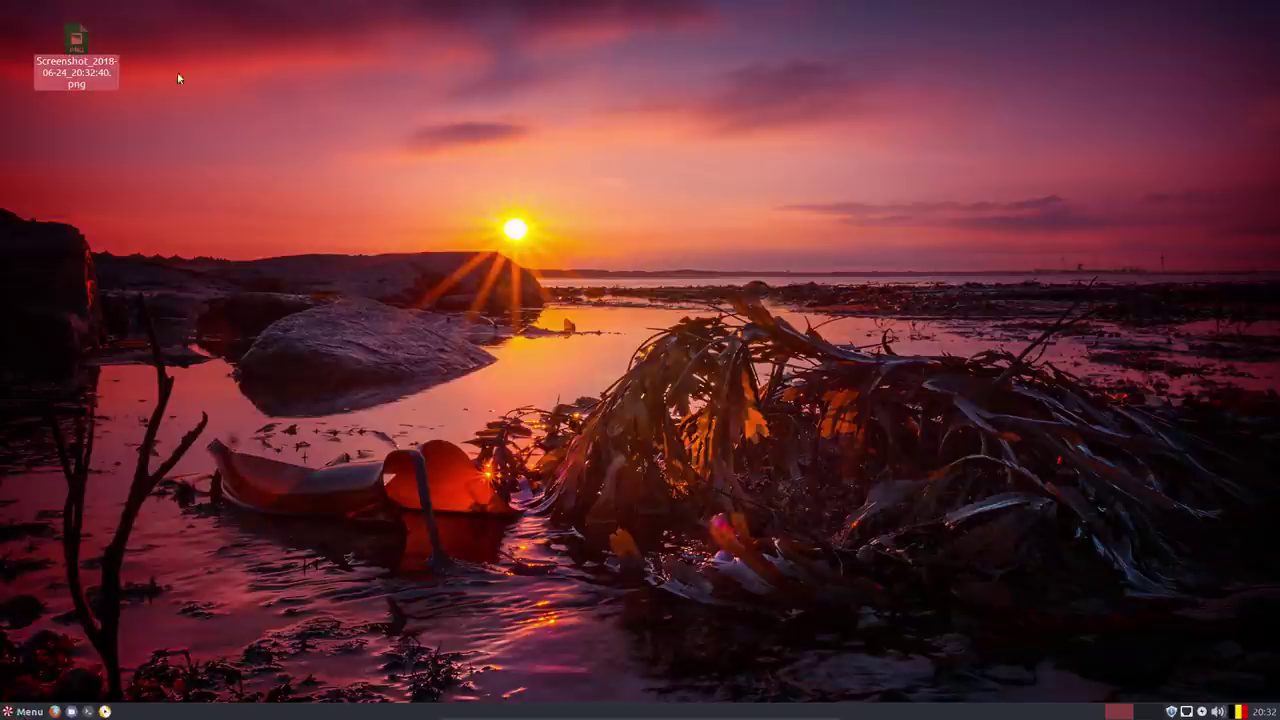
double_click(76, 40)
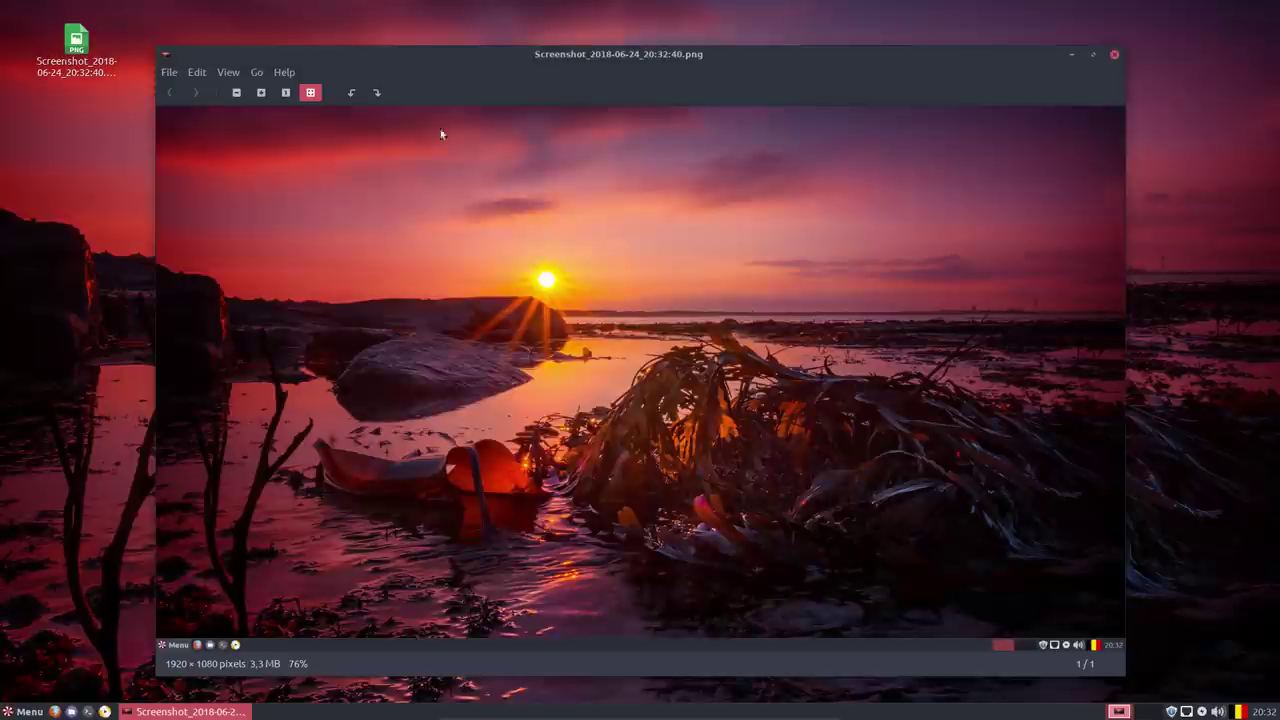
click(1114, 54)
click(28, 712)
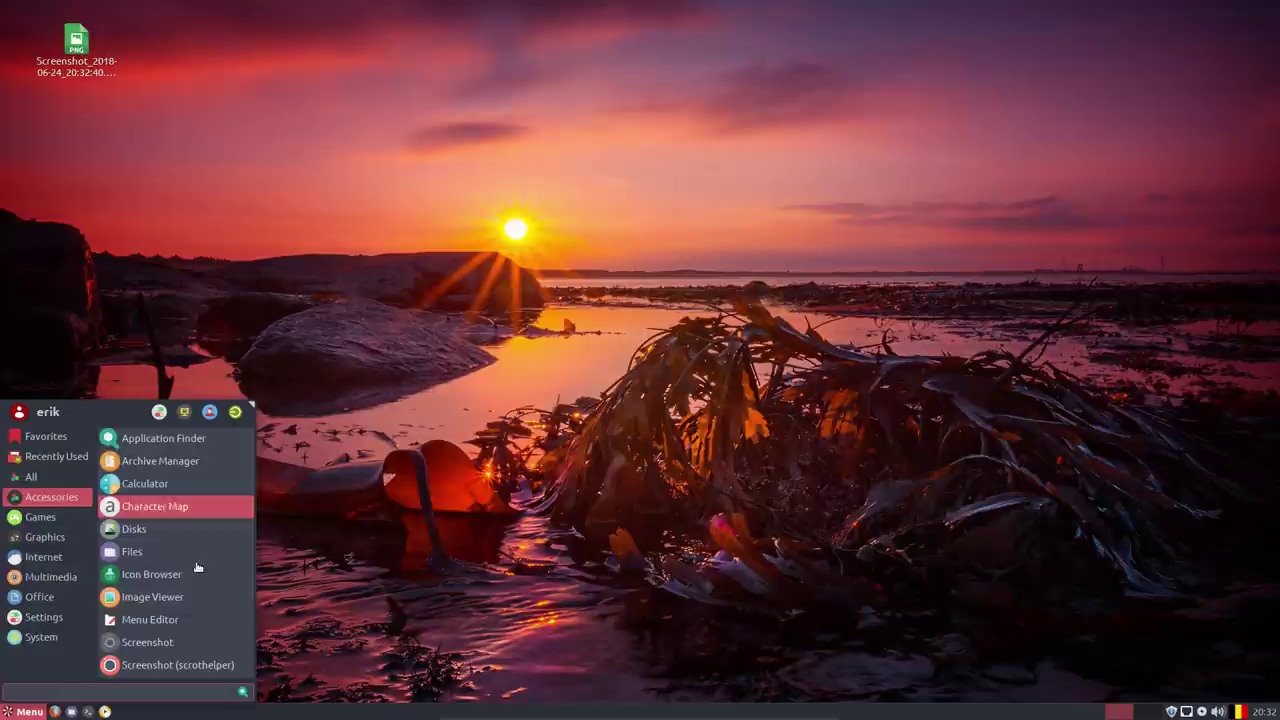
Launch Terminal from the Accessories menu and look at its title-bar window menu.
scroll(190, 570, down, 3)
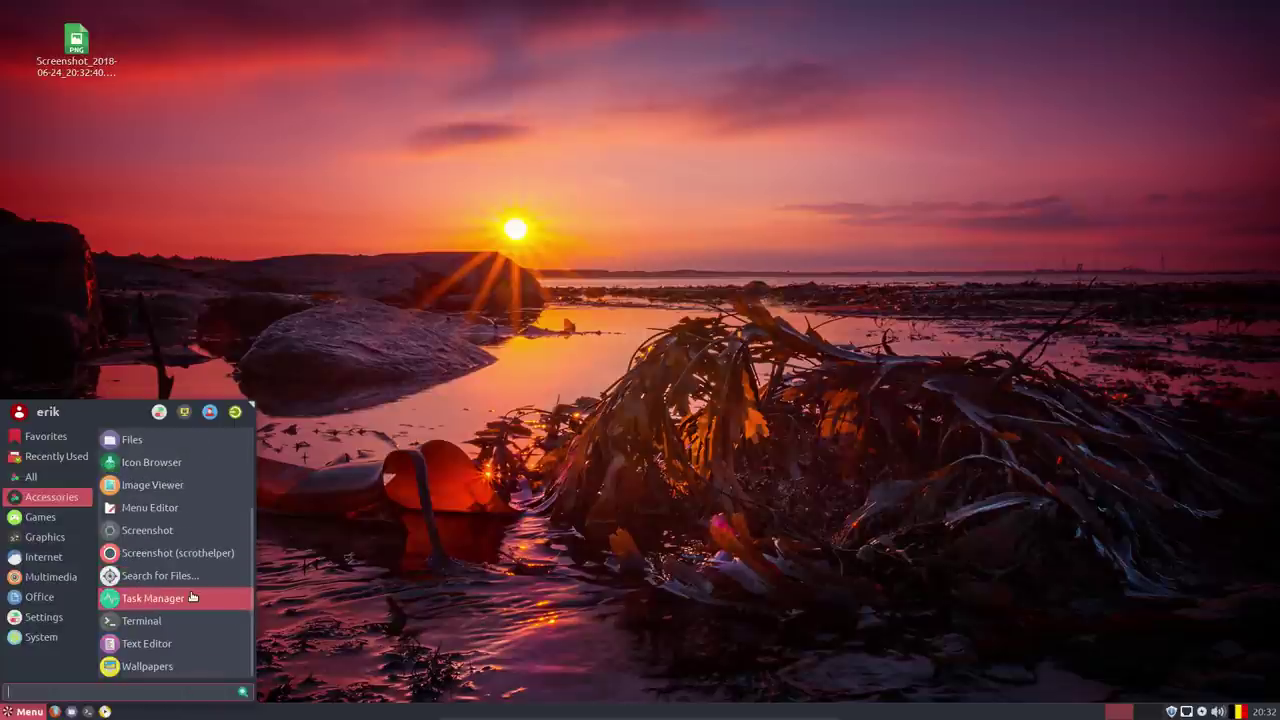
click(178, 620)
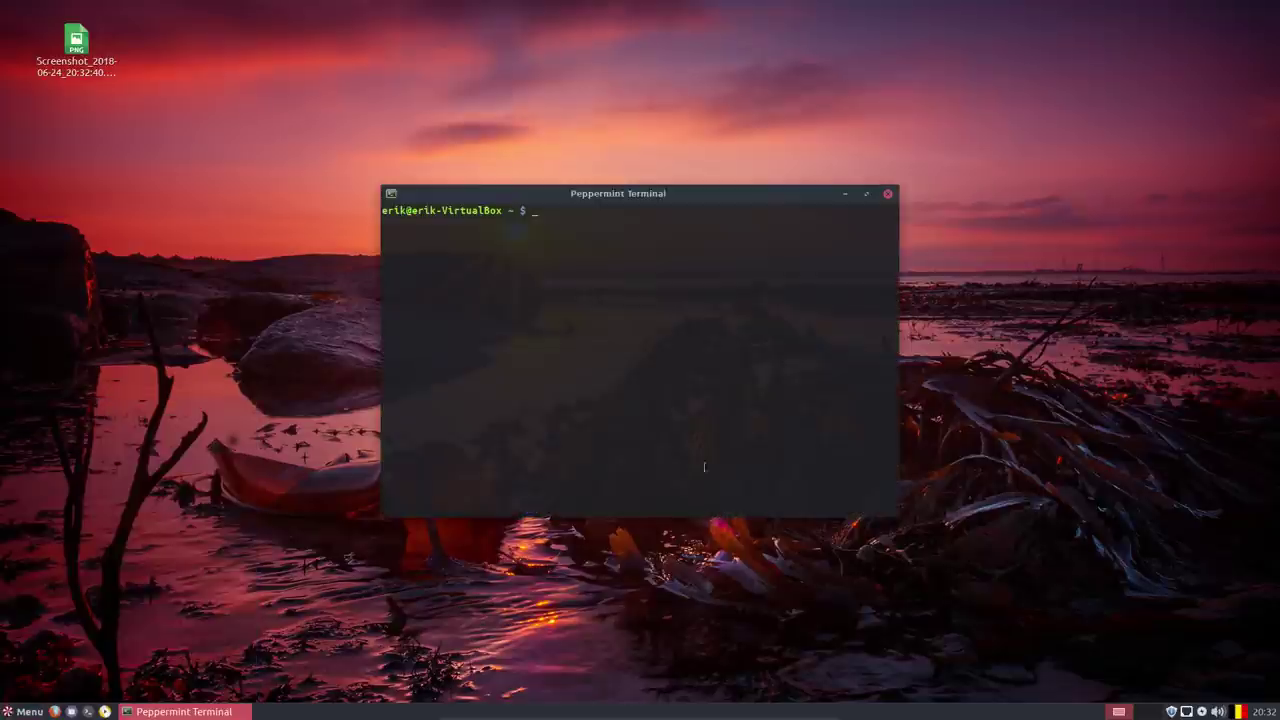
click(391, 195)
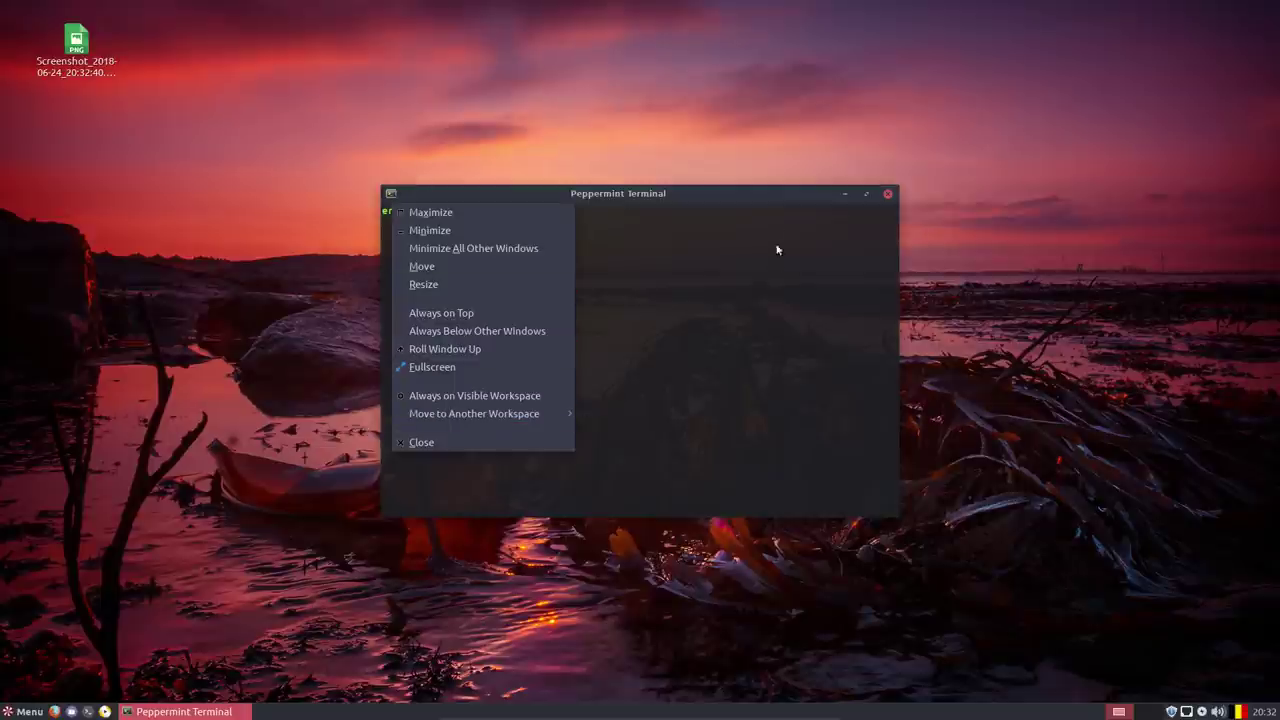
click(686, 282)
Inspect the terminal's right-click context menu and window menu, then dismiss both.
right_click(688, 290)
mouse_move(757, 414)
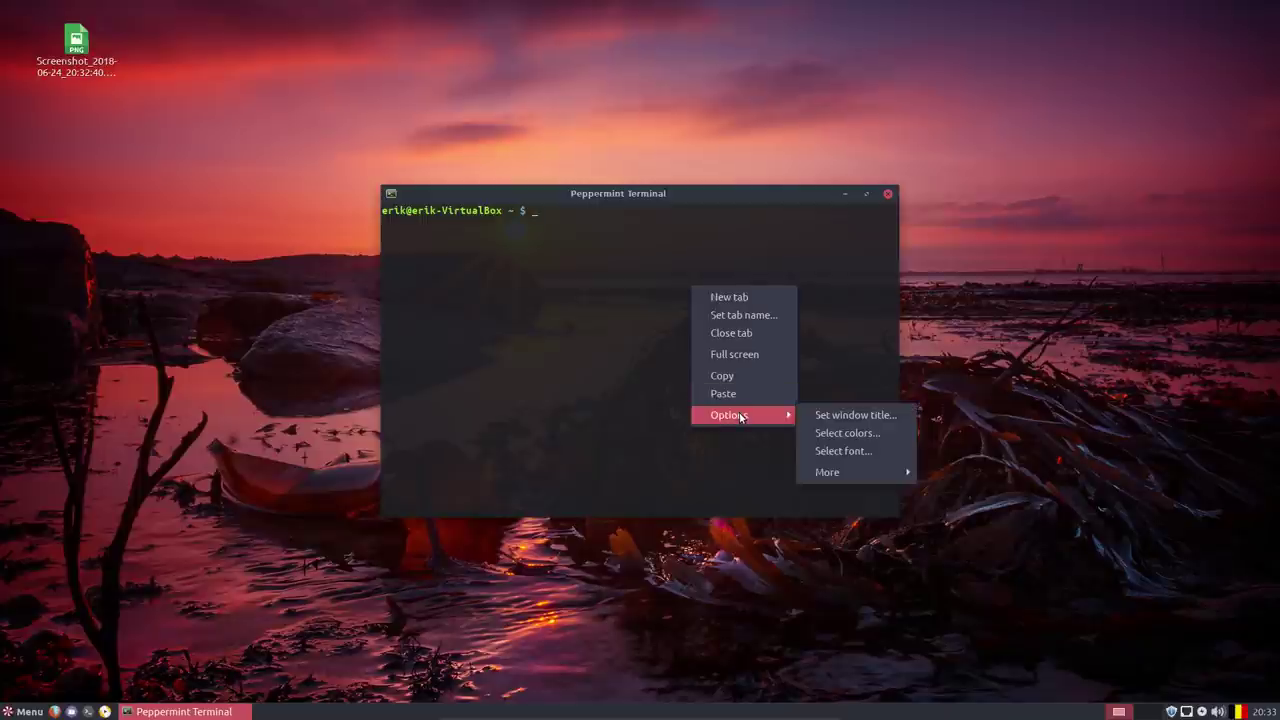
mouse_move(850, 476)
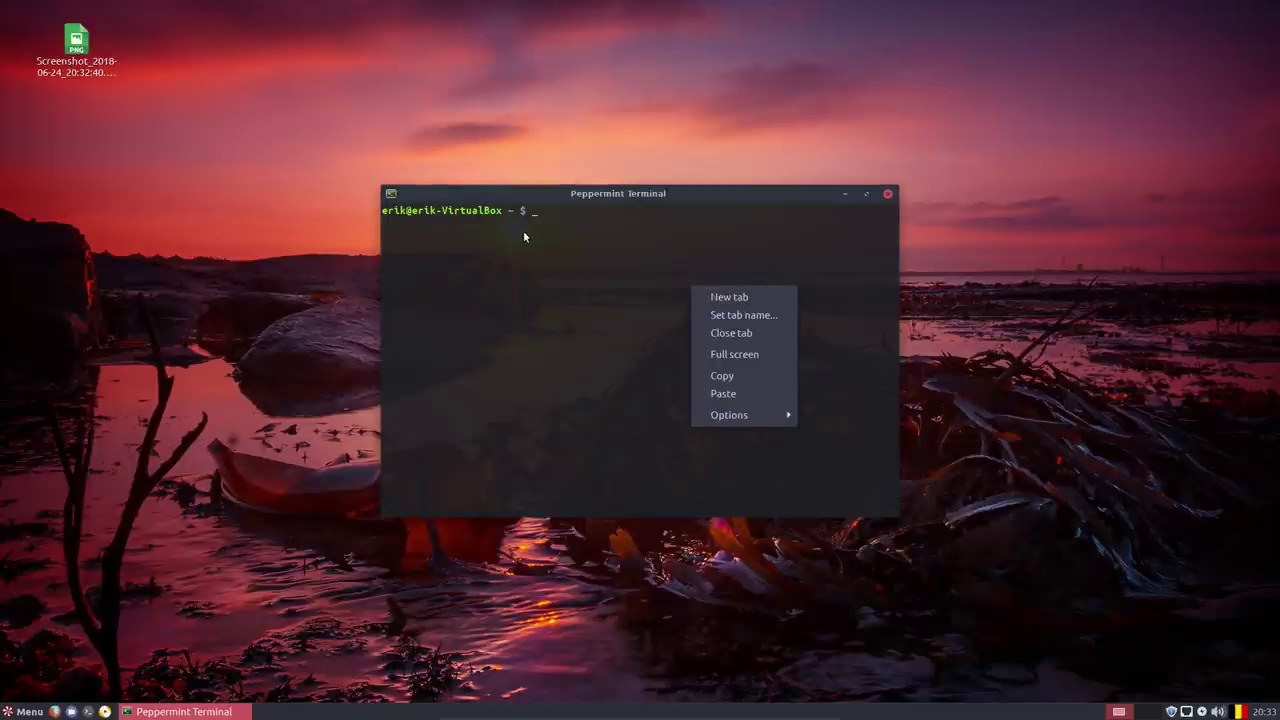
click(460, 220)
click(391, 195)
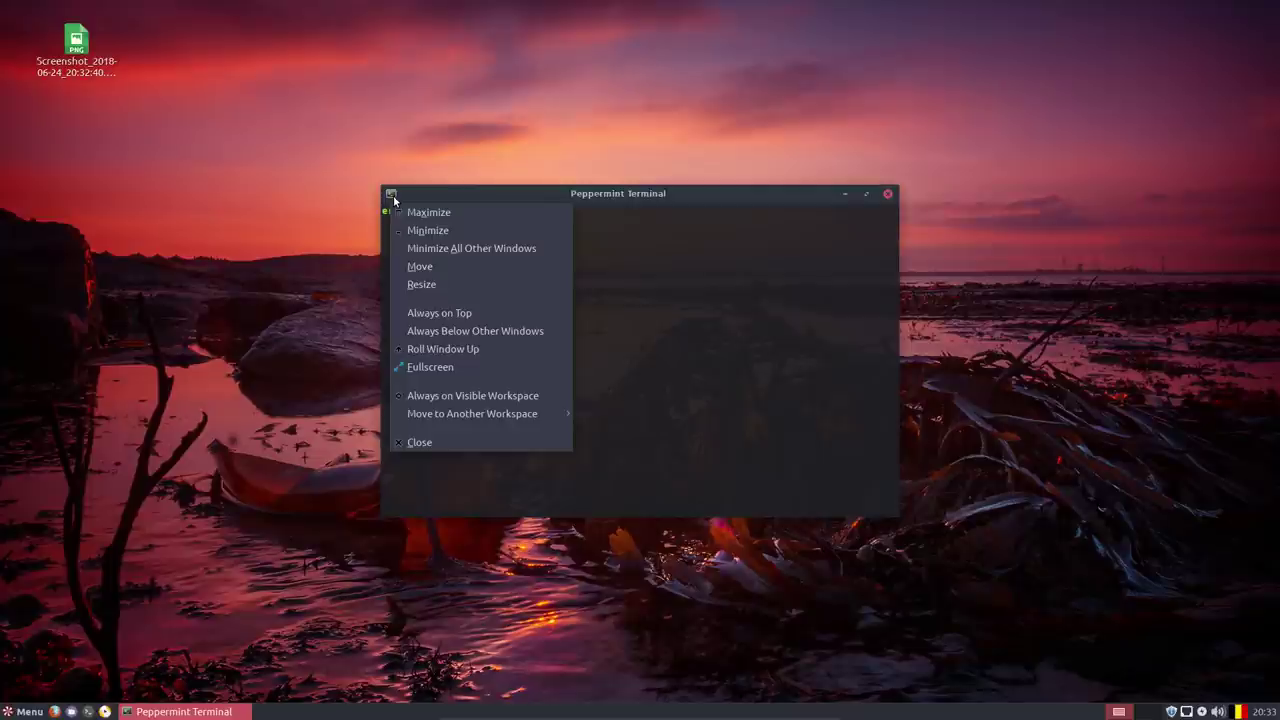
key(Escape)
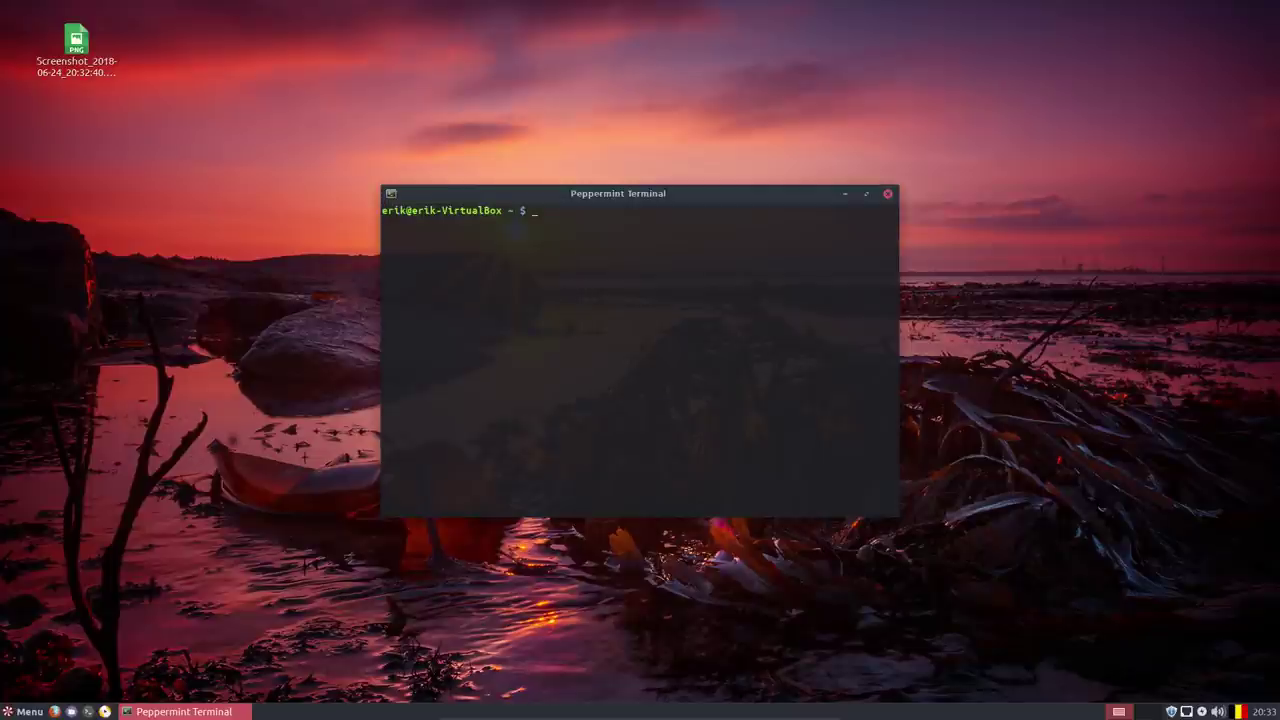
Search the application menu for 'monito' and then 'system', clearing each query afterwards.
click(10, 711)
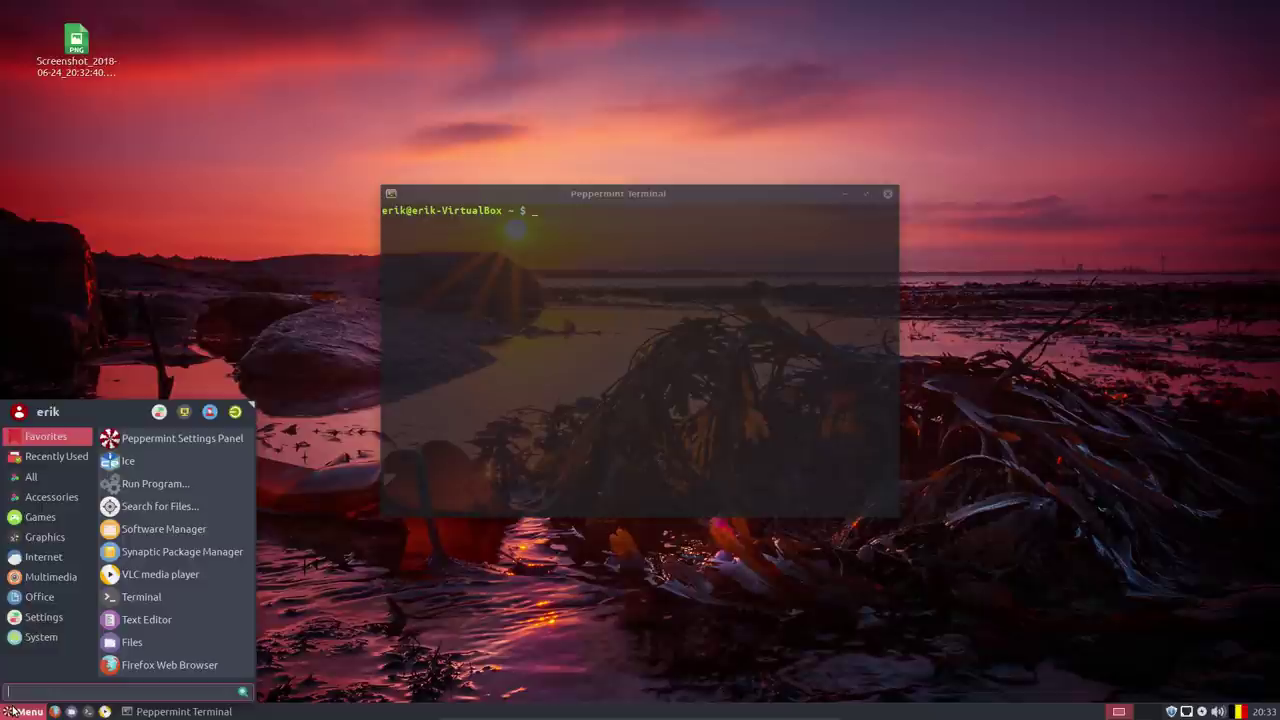
text(mon)
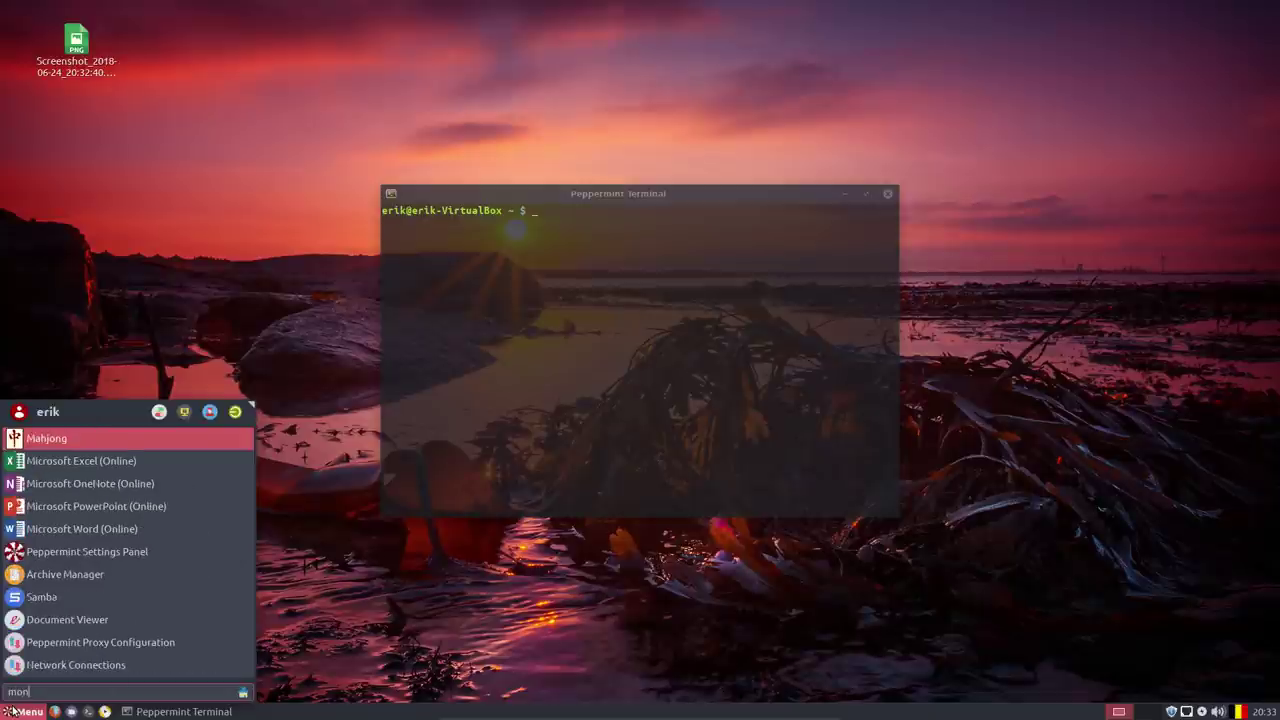
text(io)
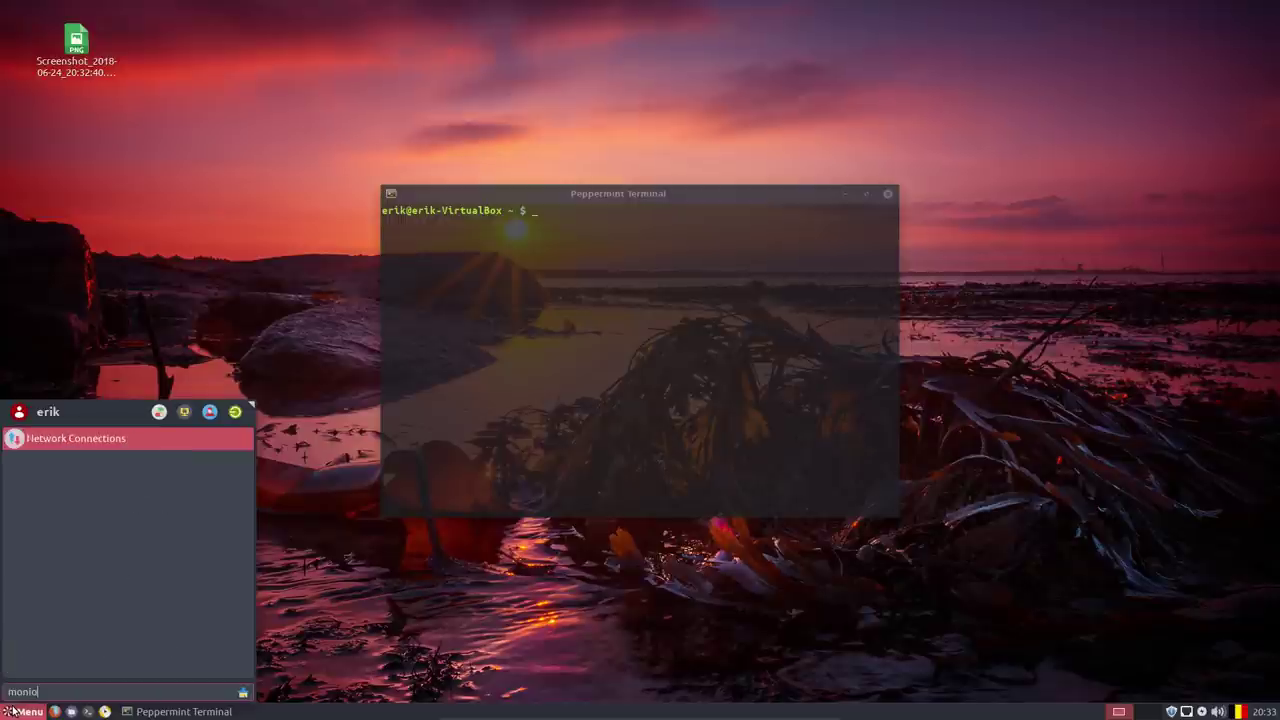
key(BackSpace)
key(BackSpace)
key(BackSpace)
text(nito)
key(BackSpace)
key(BackSpace)
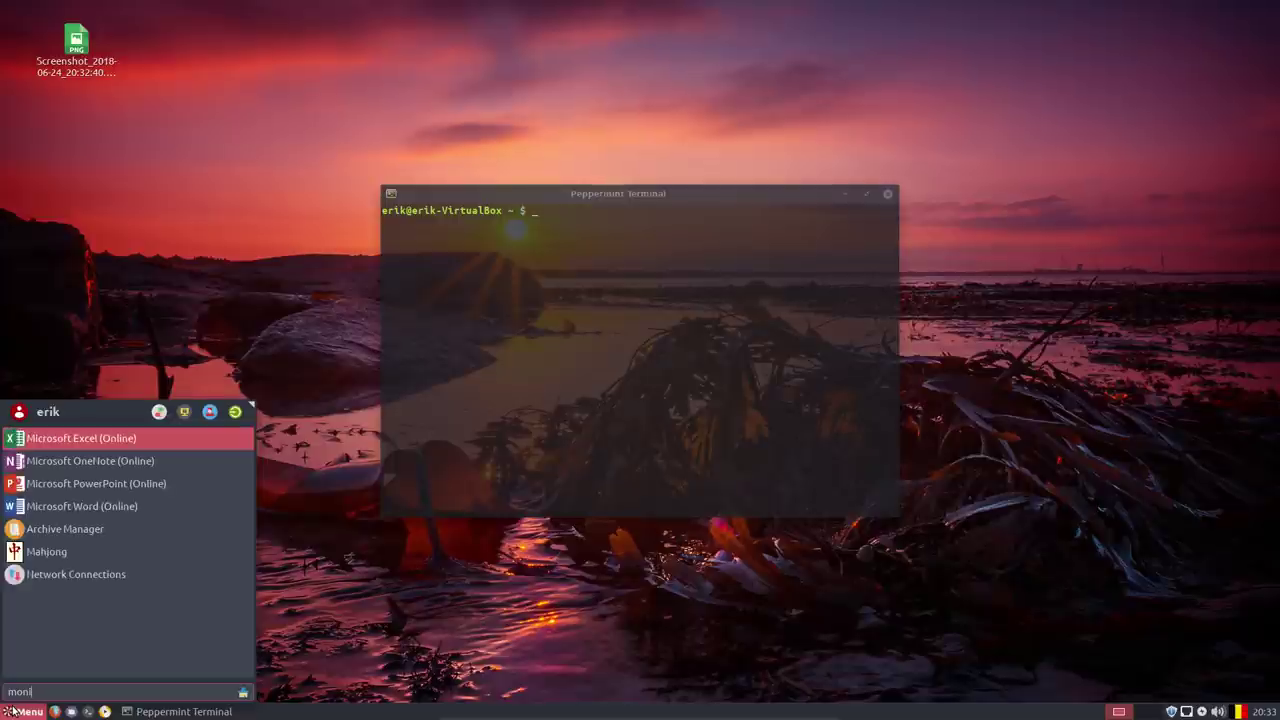
key(BackSpace)
key(BackSpace)
key(BackSpace)
key(BackSpace)
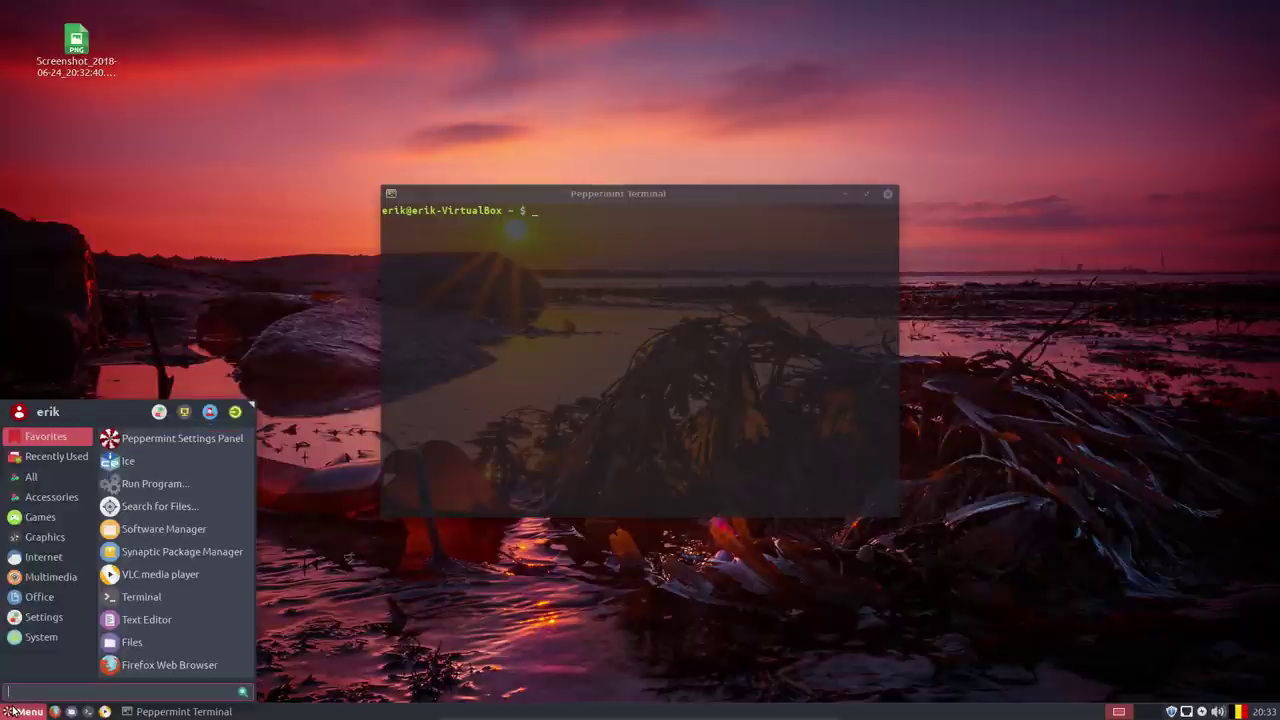
text(syst)
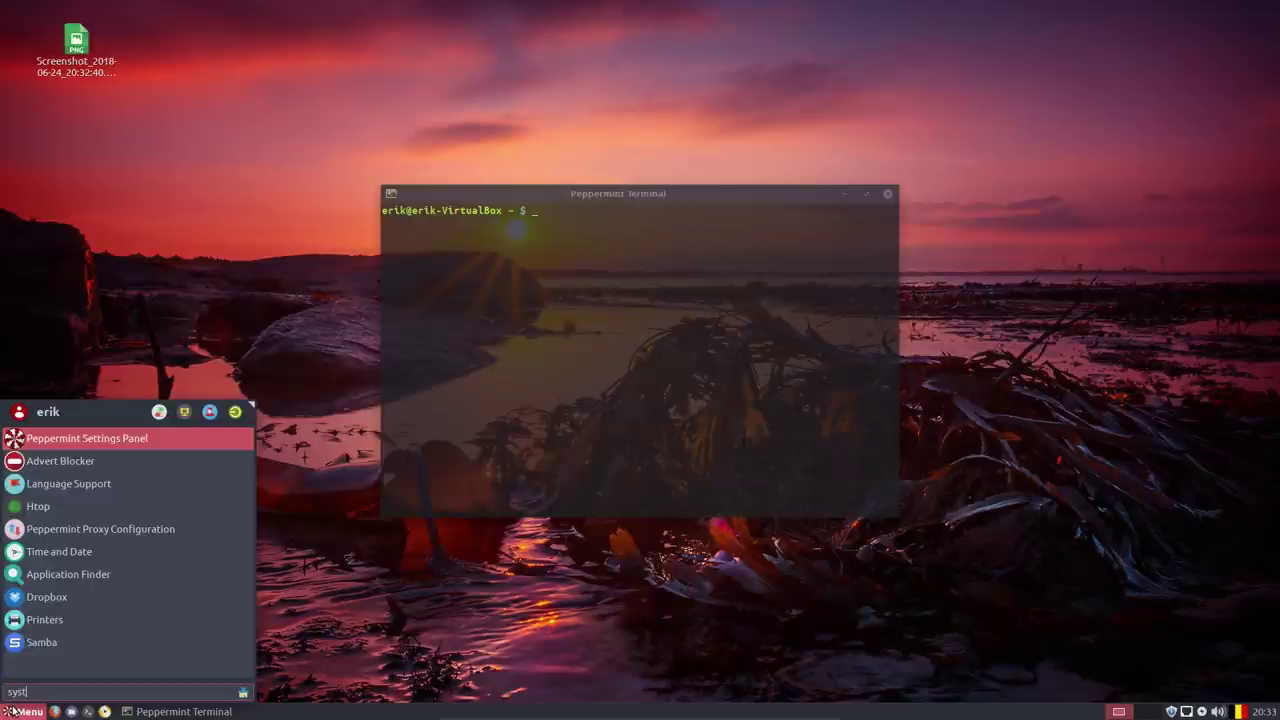
text(em)
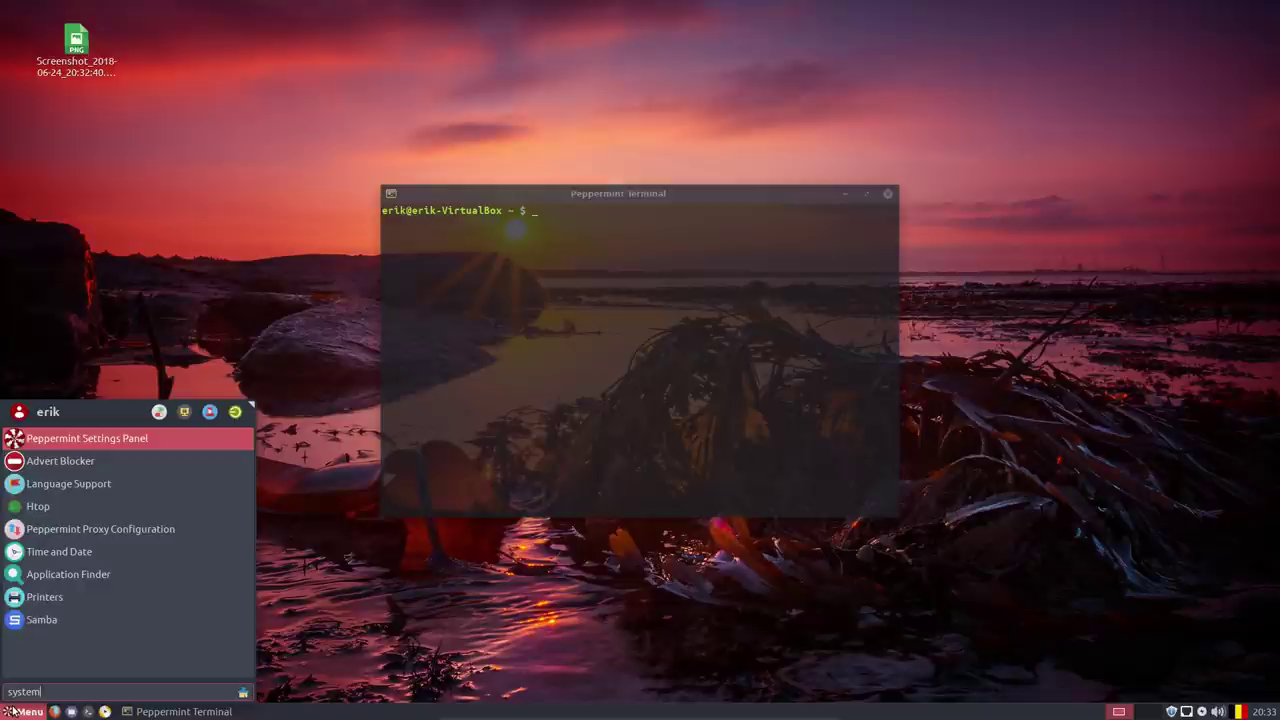
key(BackSpace)
key(BackSpace)
key(BackSpace)
key(BackSpace)
key(BackSpace)
key(BackSpace)
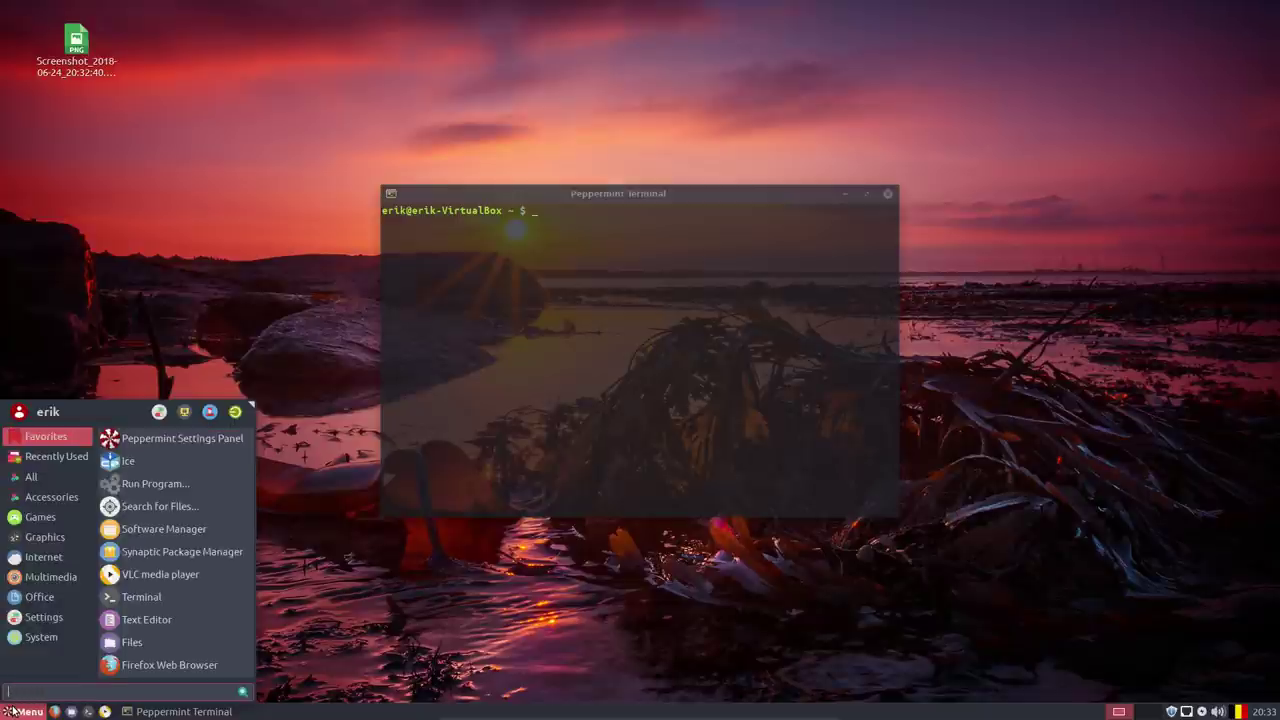
Launch Htop from a menu search, arrange the windows, and inspect the Xorg and sakura processes.
text(htop)
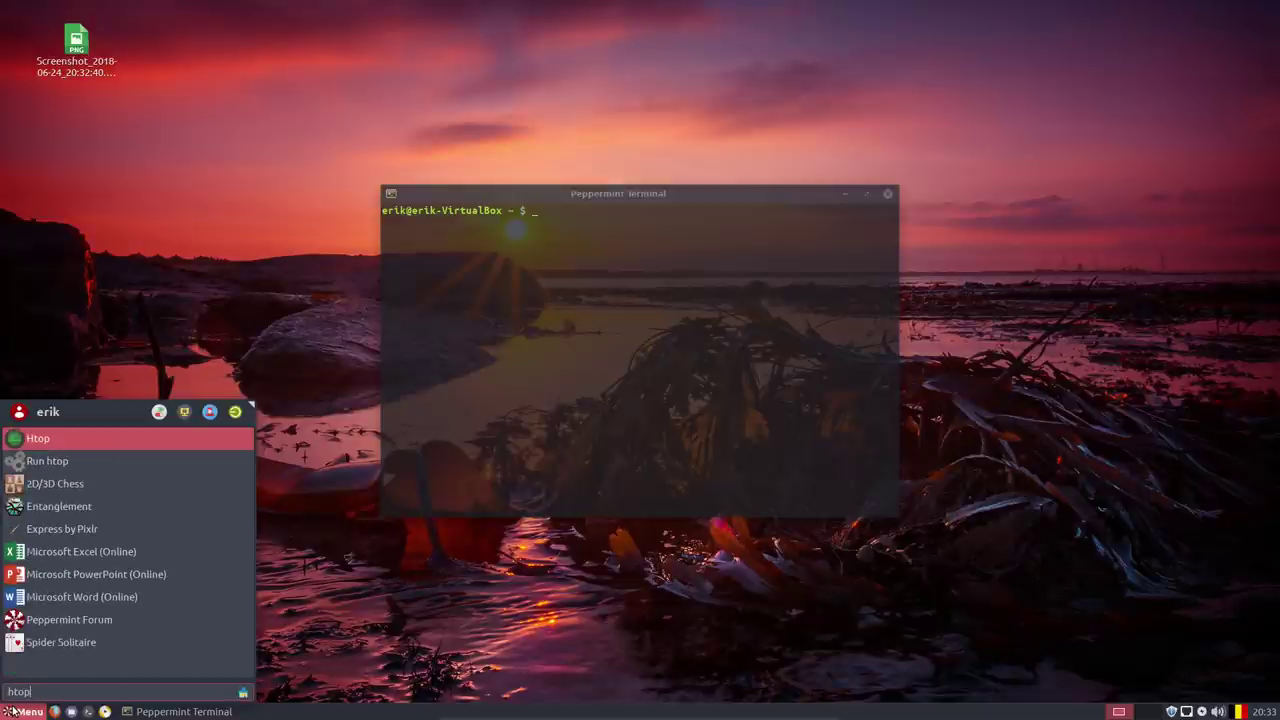
key(Return)
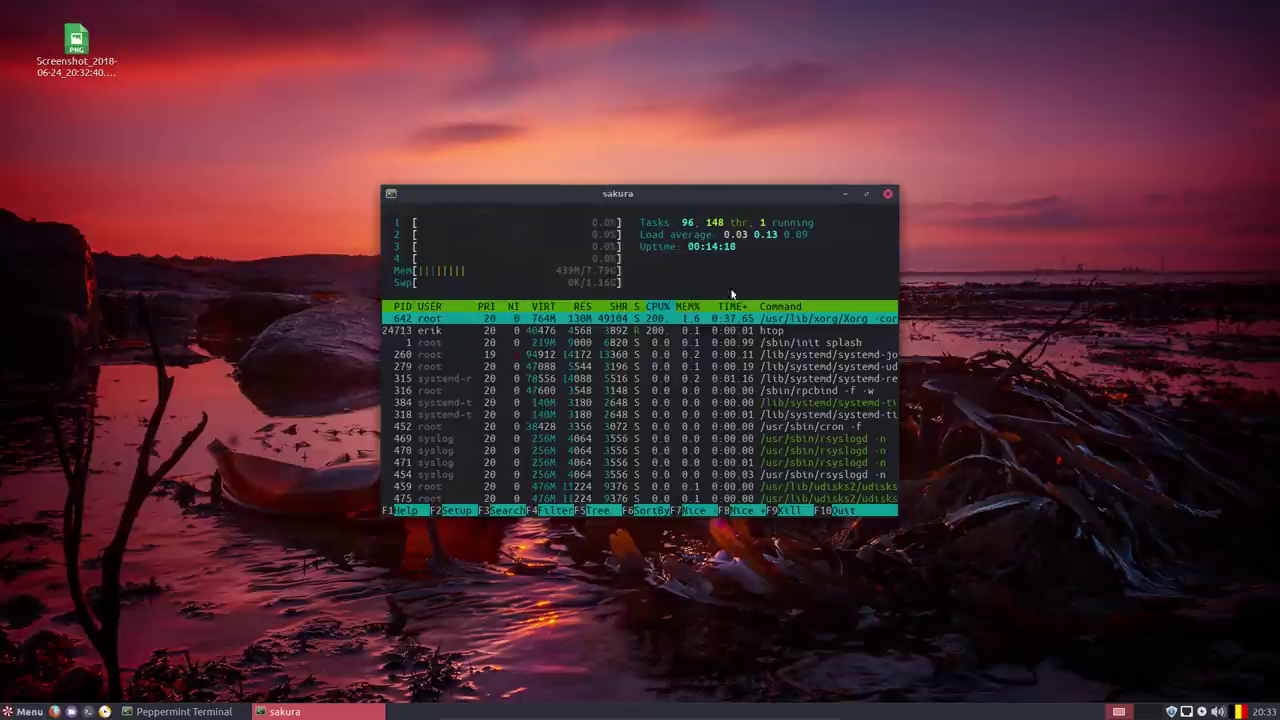
drag(746, 190, 880, 291)
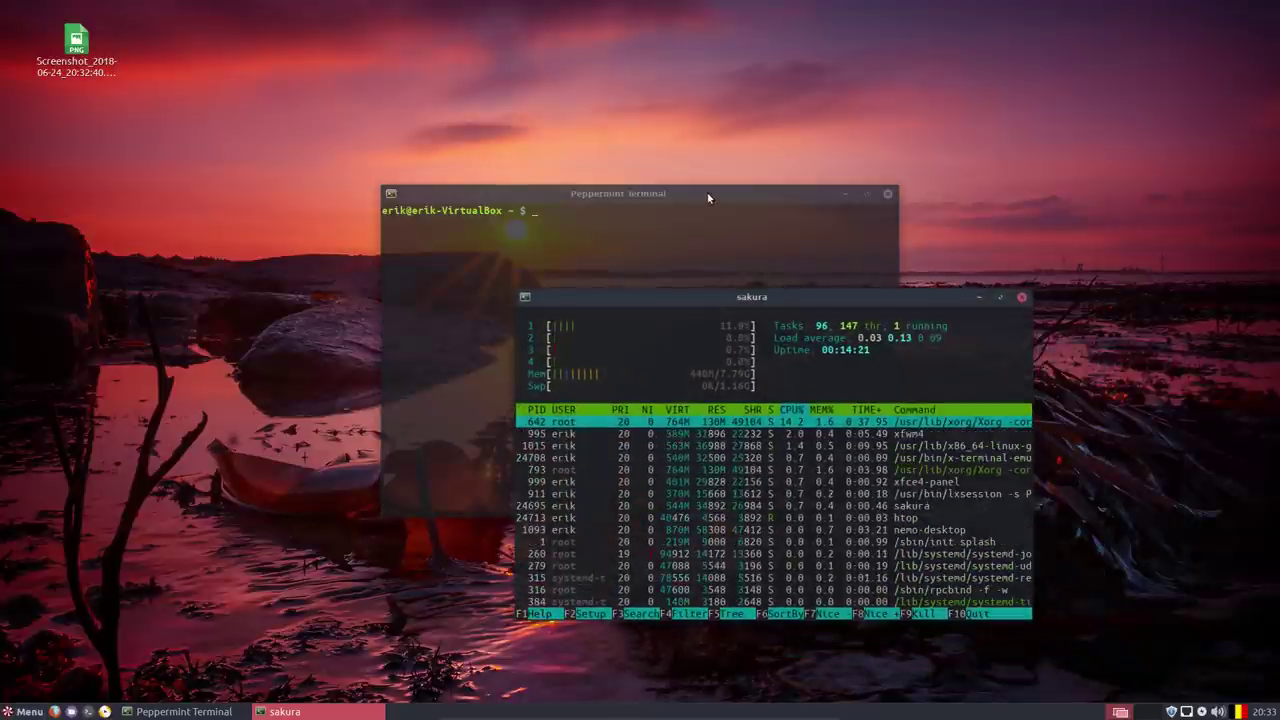
drag(705, 197, 399, 116)
click(921, 481)
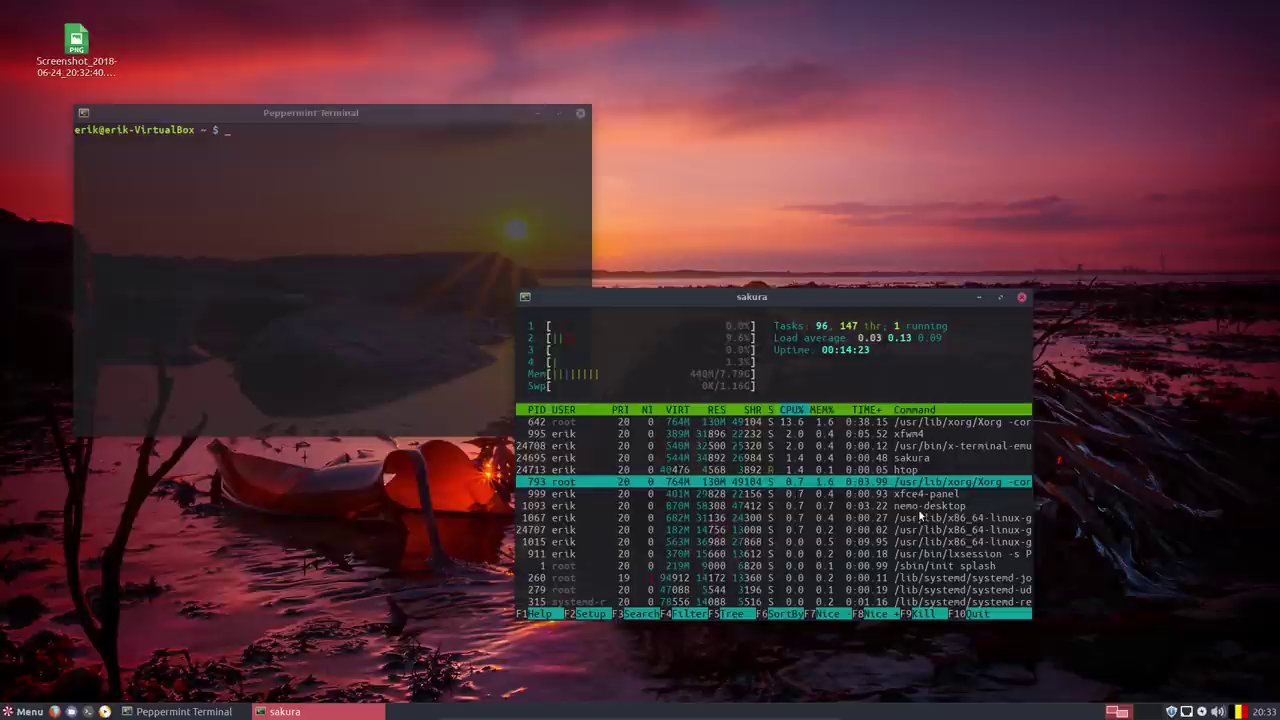
click(929, 505)
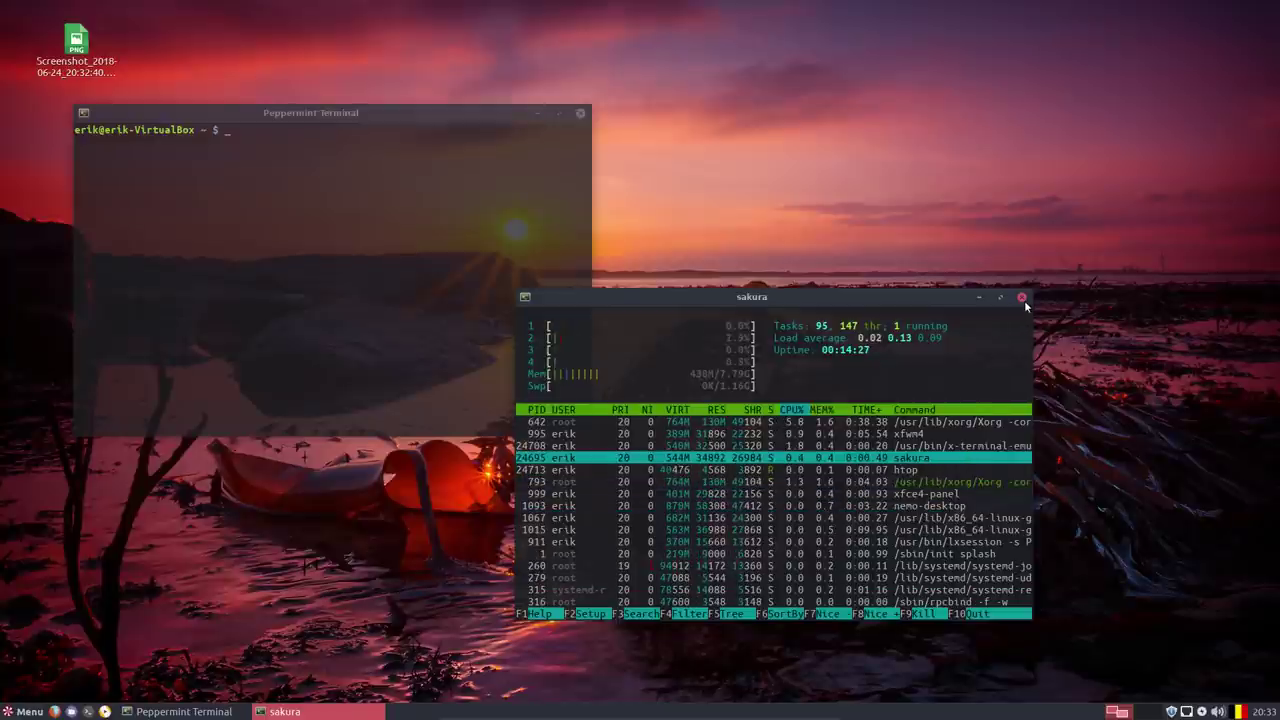
Run sakura in the Peppermint terminal, then close both terminal windows.
click(441, 249)
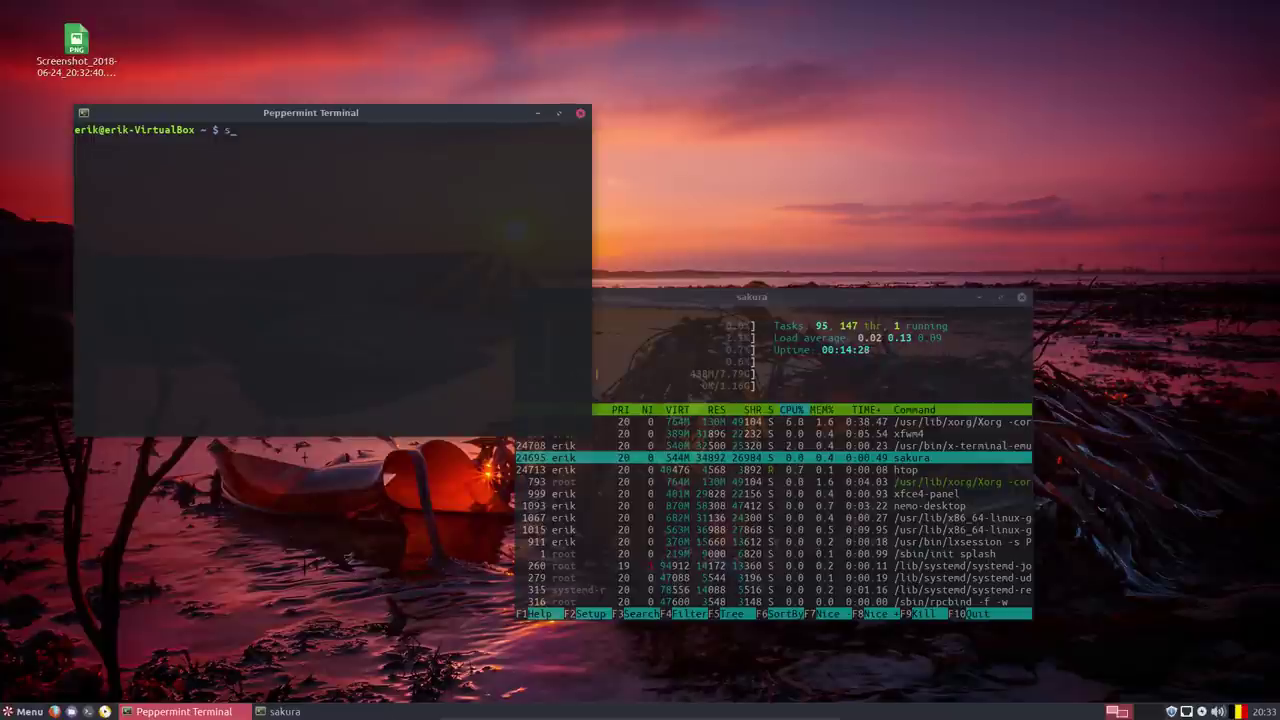
text(sakura)
key(Return)
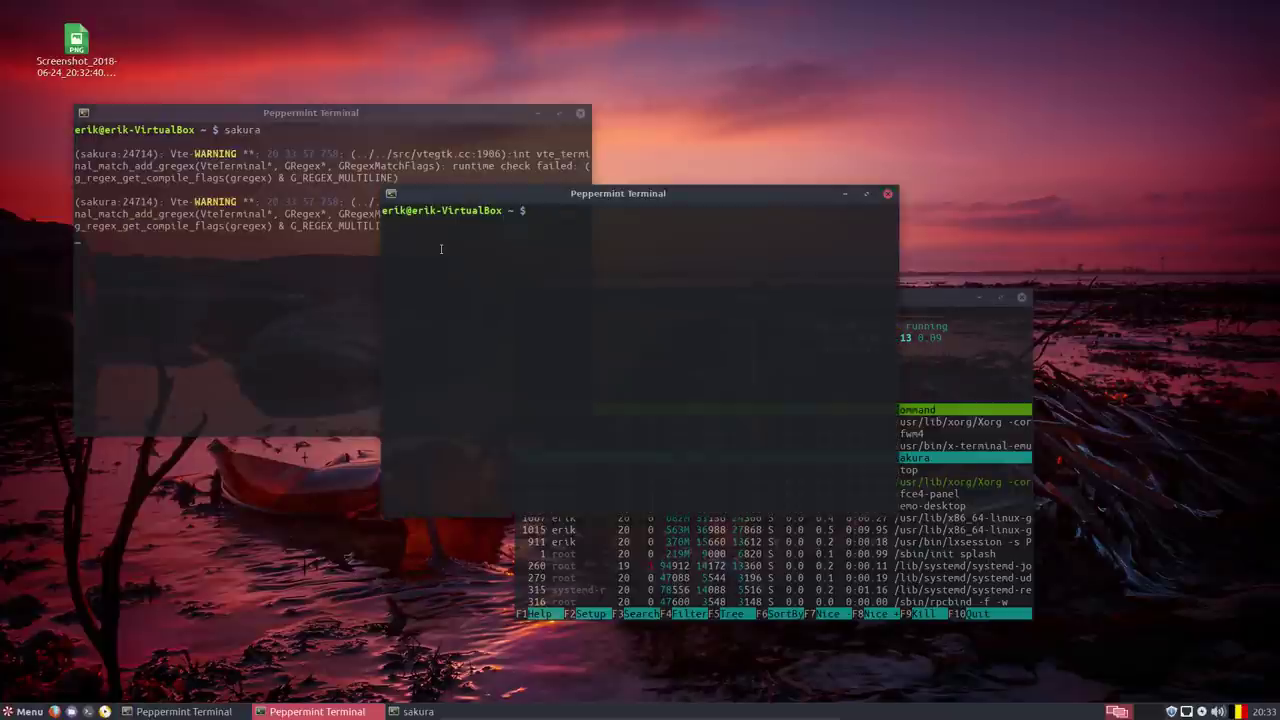
drag(711, 196, 859, 206)
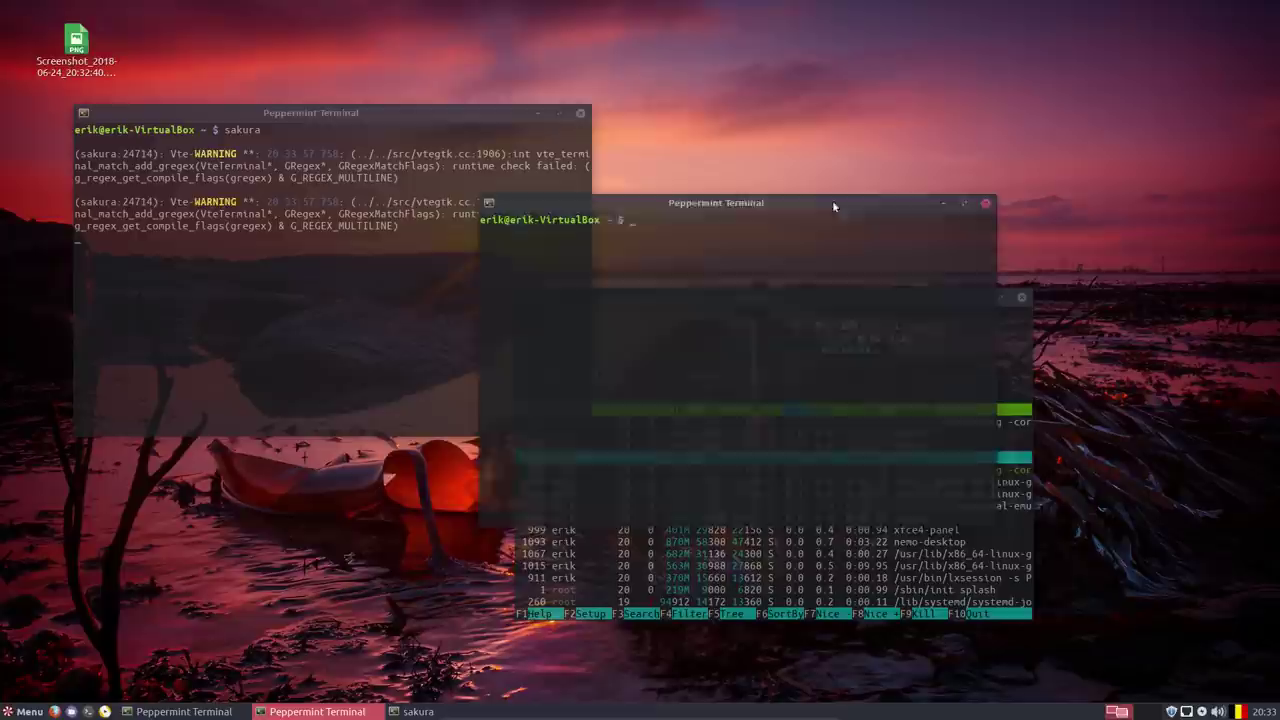
click(987, 204)
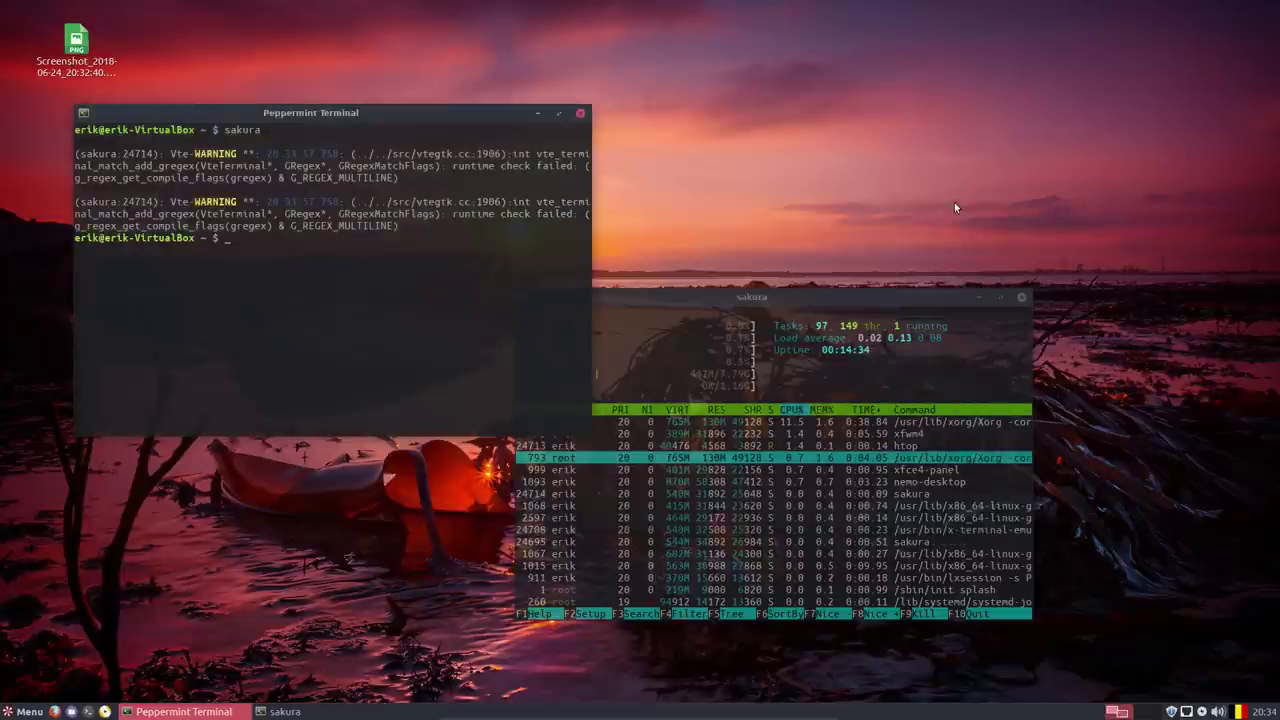
click(581, 113)
Close htop, launch the Text Editor from Accessories, and show its About box (xed 1.0.6).
click(1021, 297)
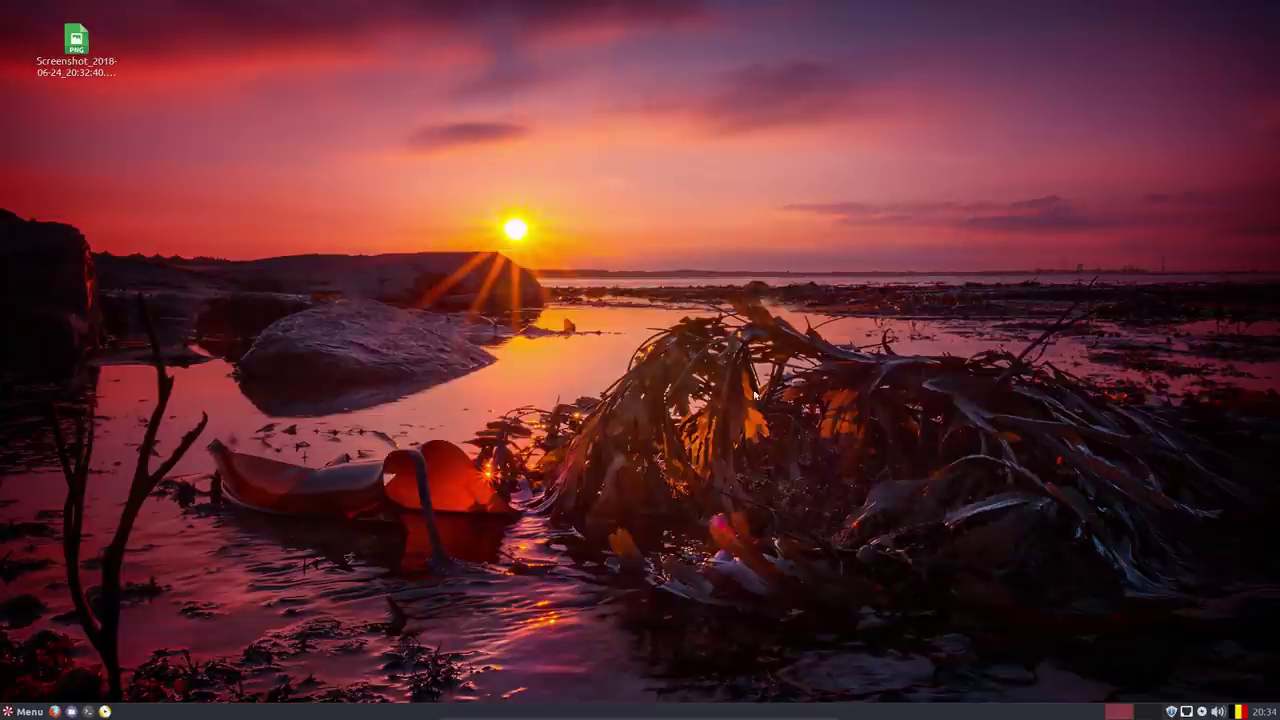
click(20, 711)
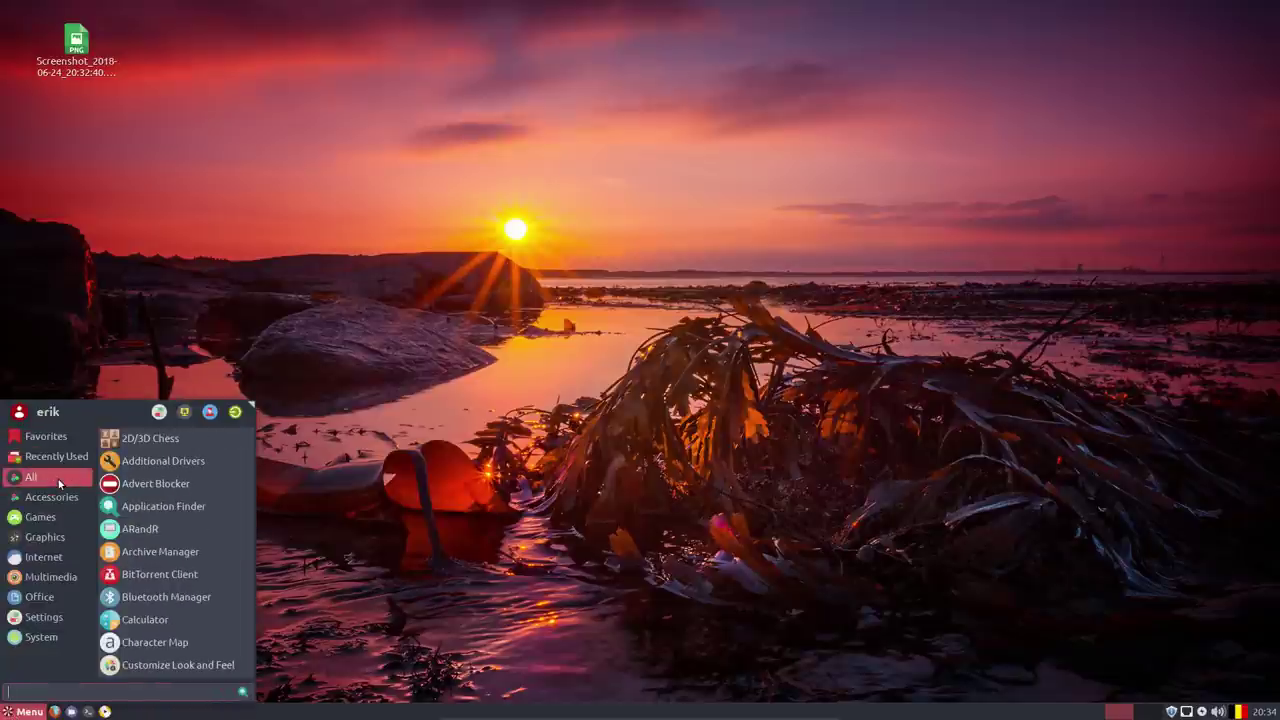
mouse_move(62, 503)
mouse_move(31, 477)
scroll(146, 556, down, 6)
scroll(146, 556, down, 1)
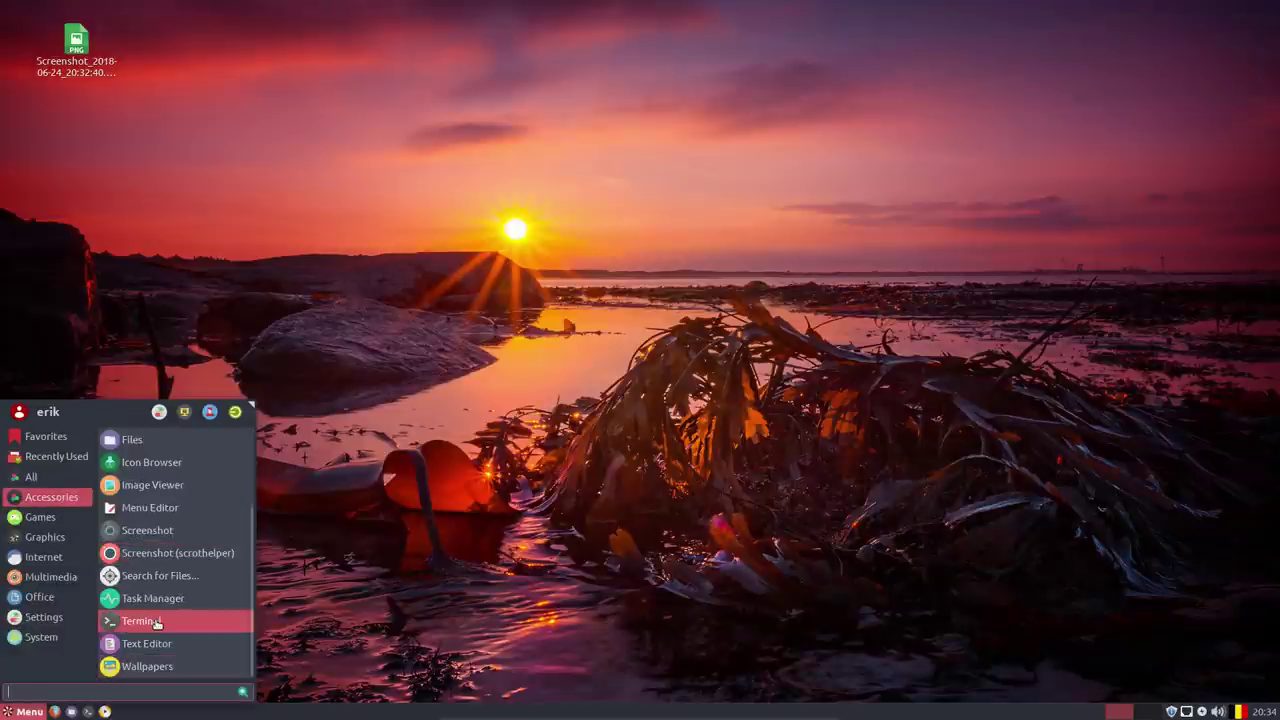
click(150, 643)
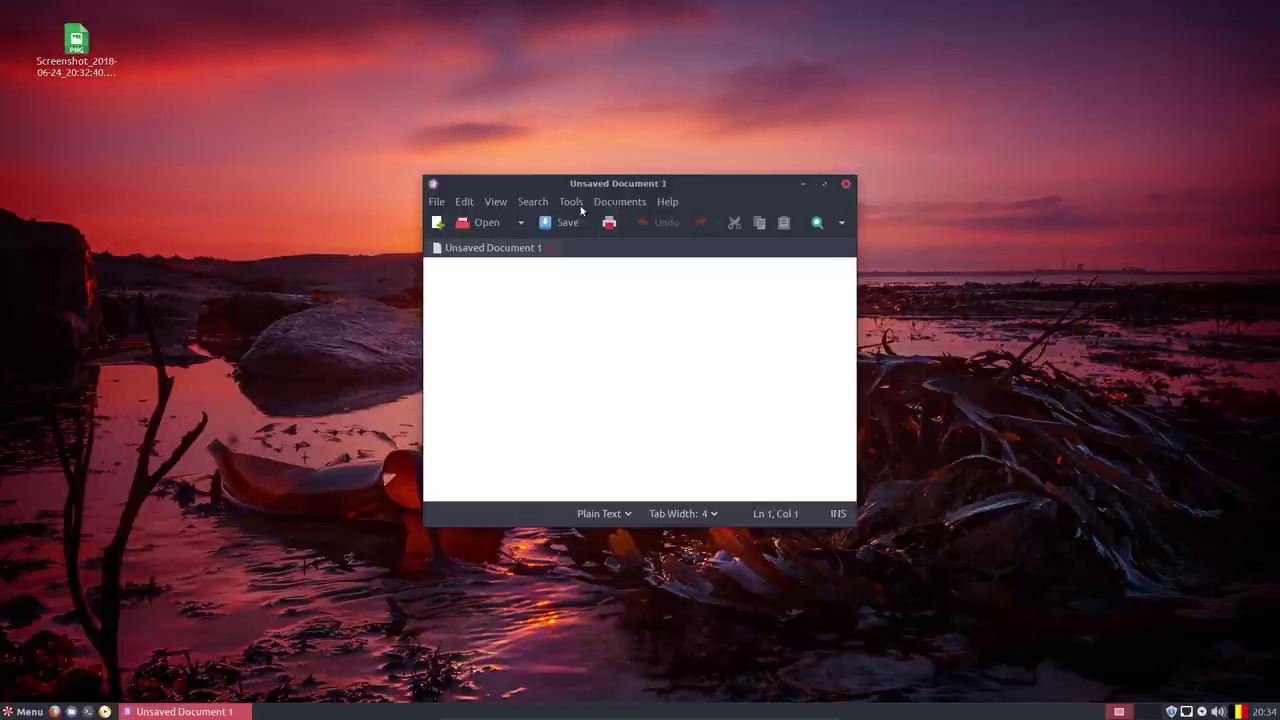
click(665, 203)
click(684, 240)
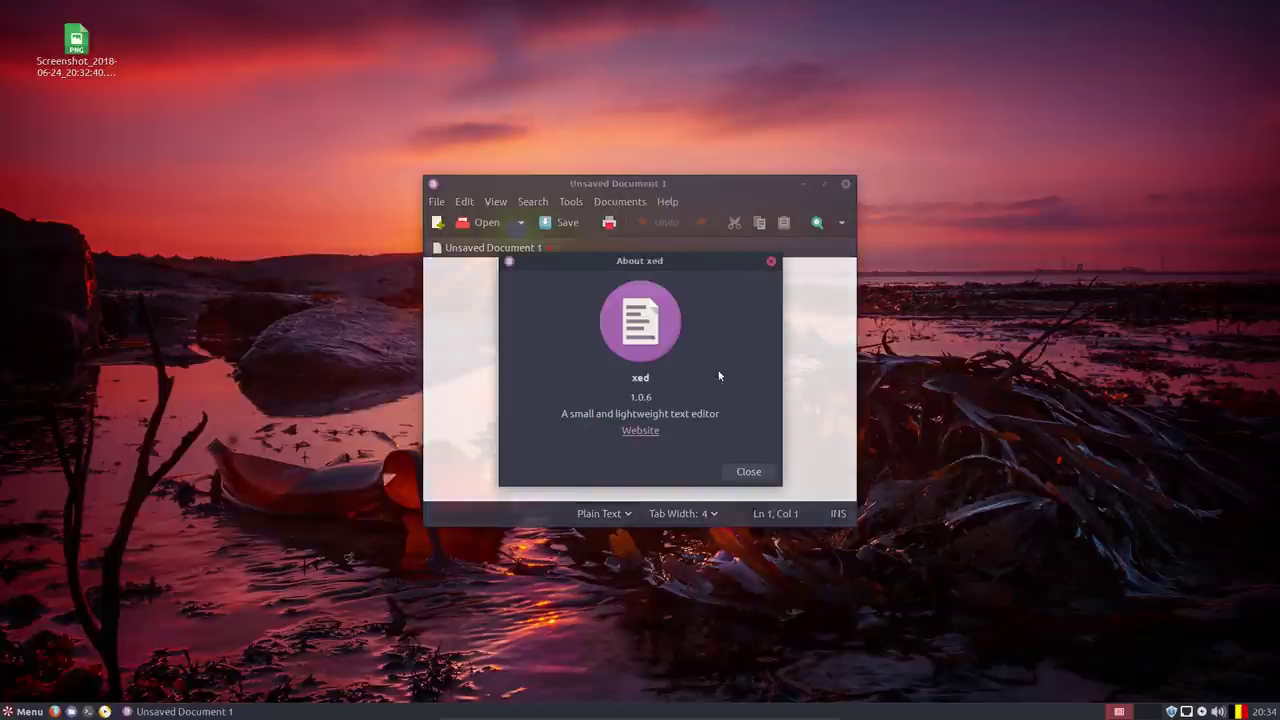
Close the xed About box and editor, then launch Editor by Pixlr from Graphics.
click(771, 261)
click(845, 183)
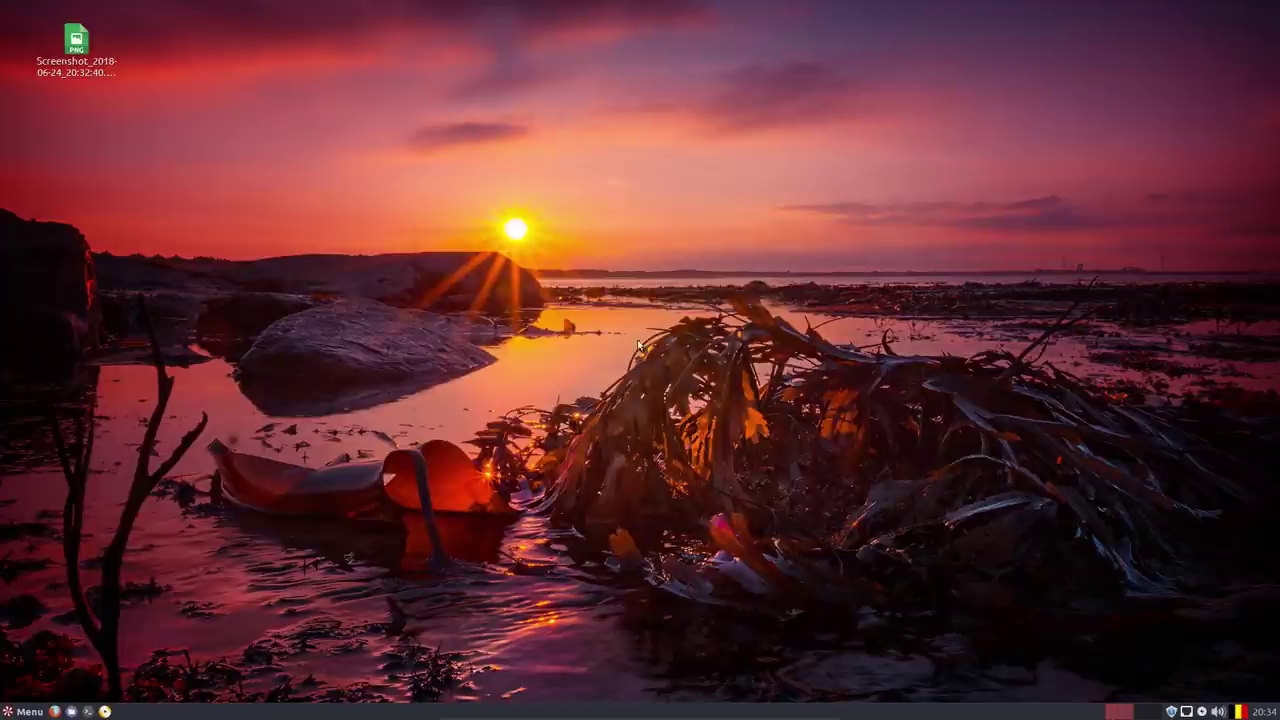
click(22, 711)
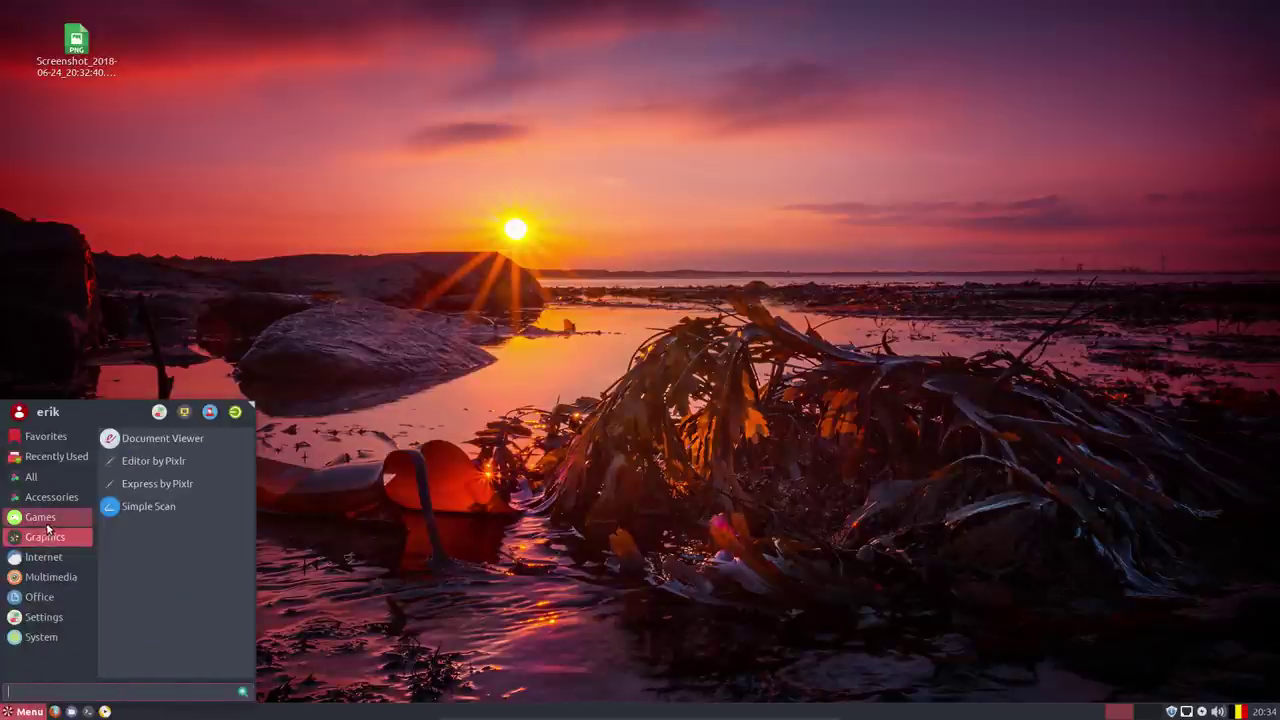
mouse_move(50, 497)
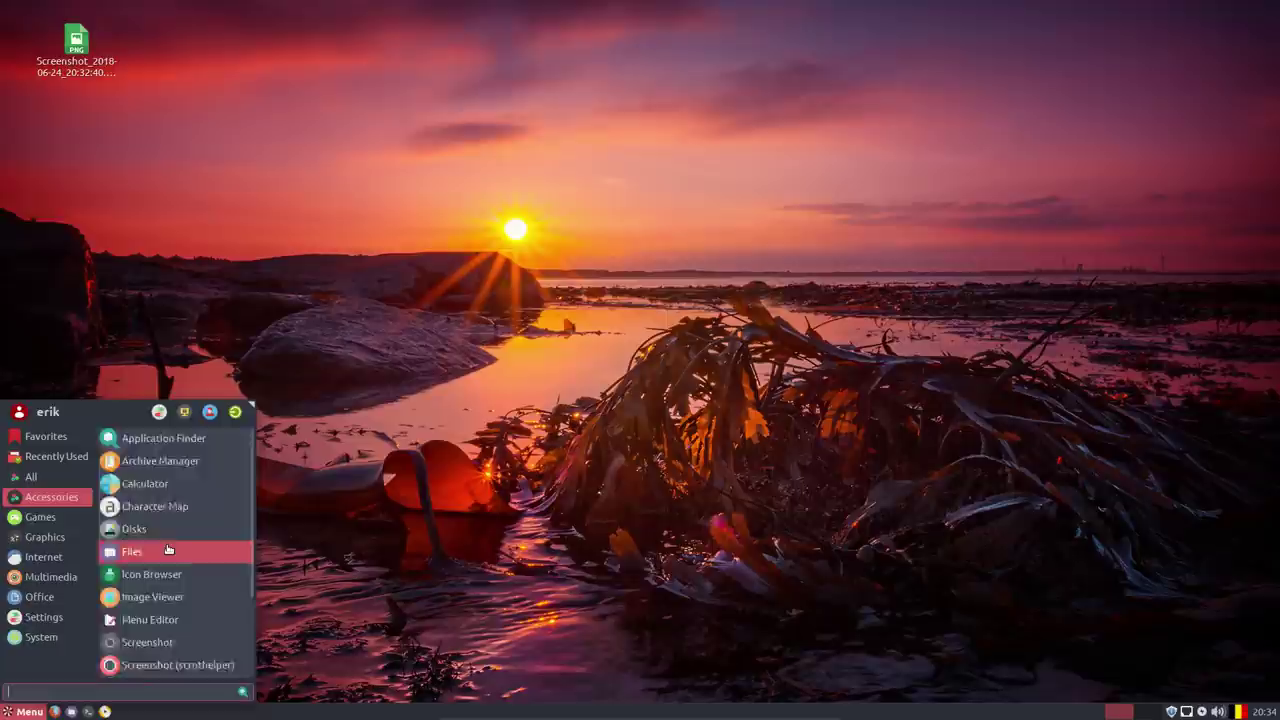
scroll(130, 550, down, 3)
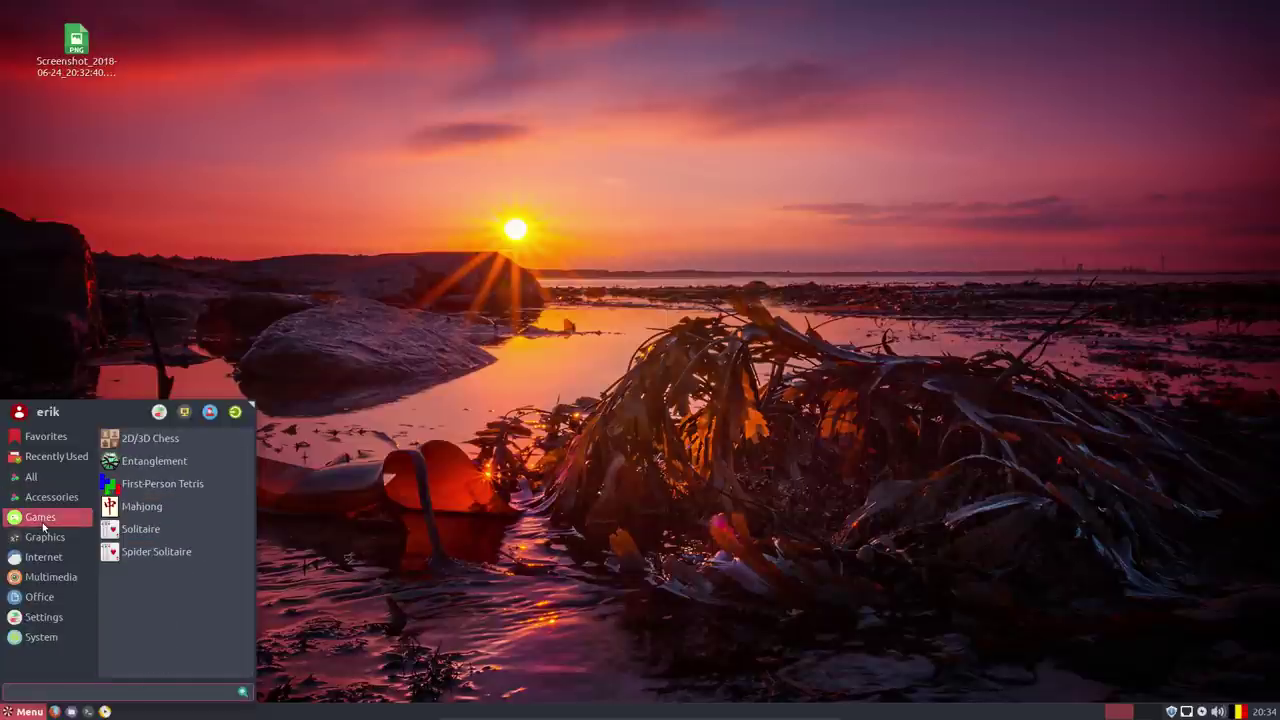
mouse_move(44, 542)
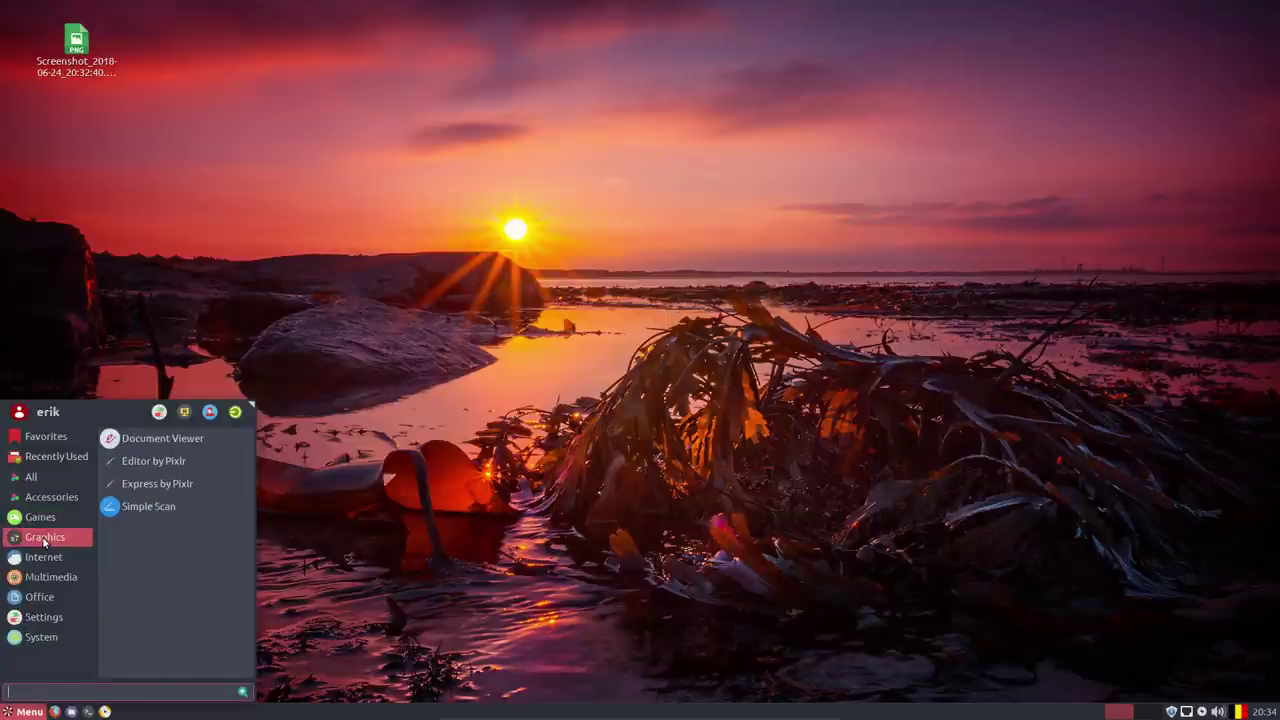
click(160, 462)
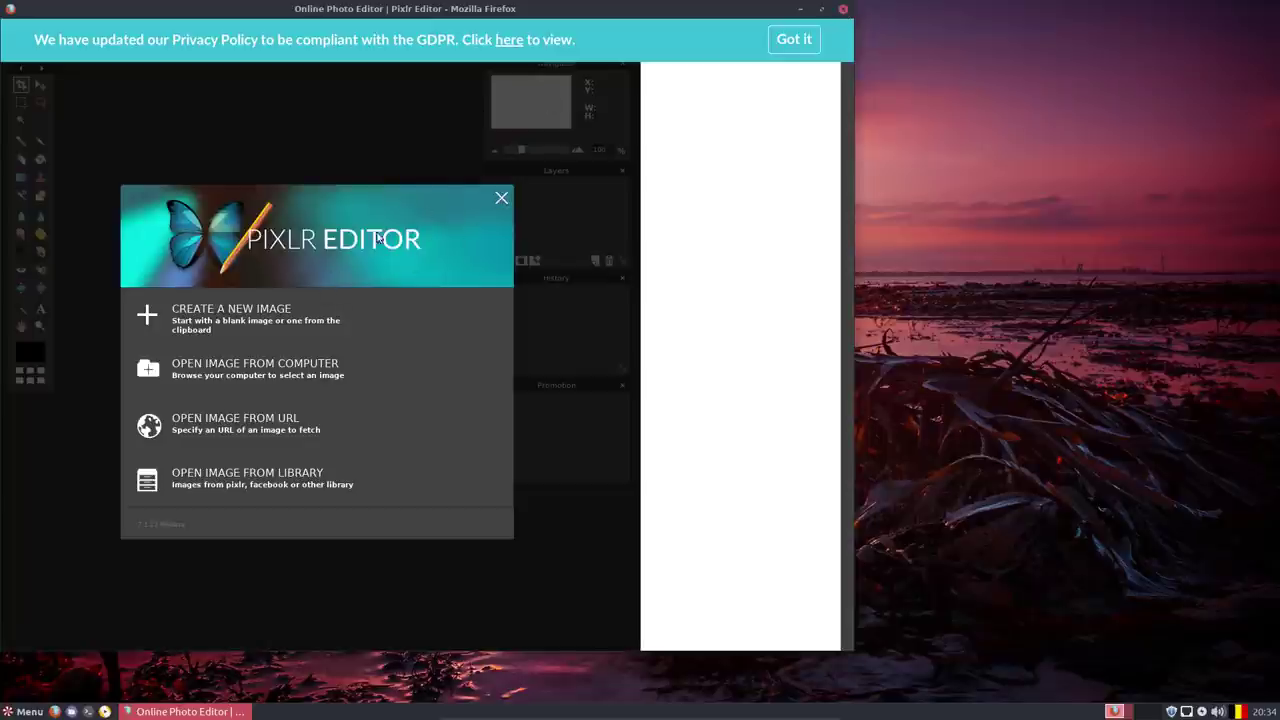
Dismiss the Pixlr welcome dialog and close Firefox, confirming Leave Page.
click(502, 199)
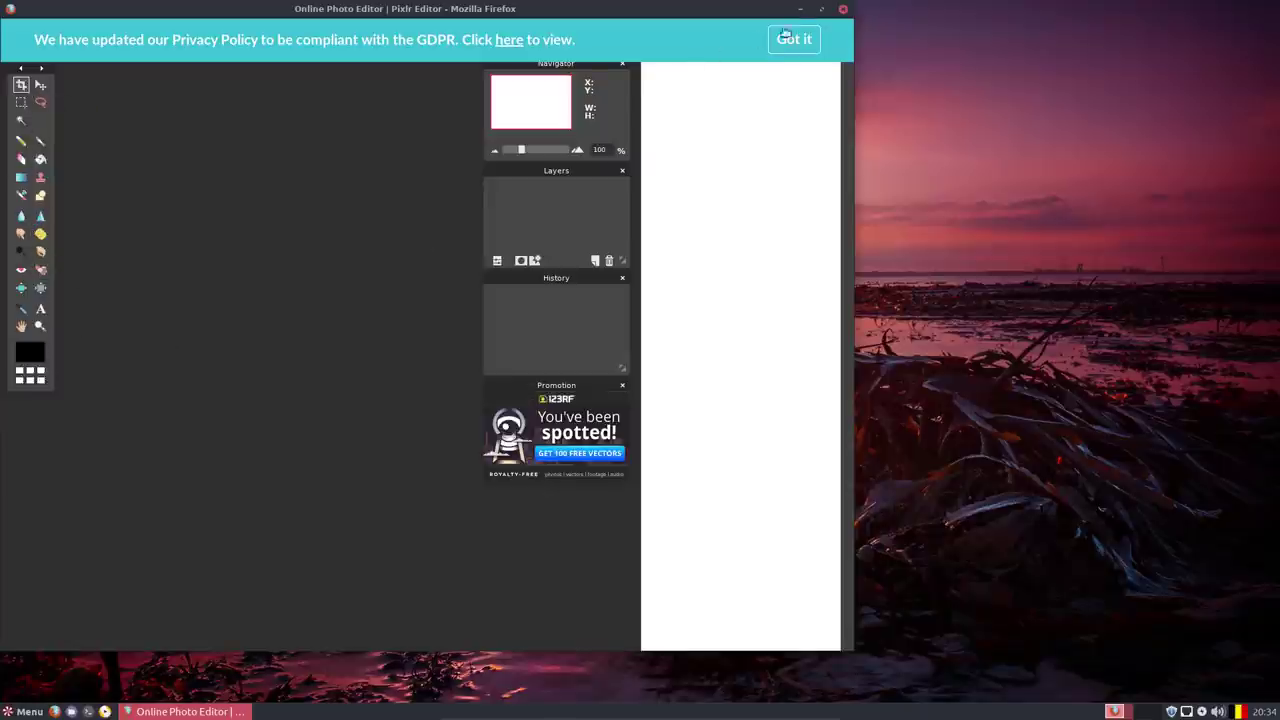
click(843, 9)
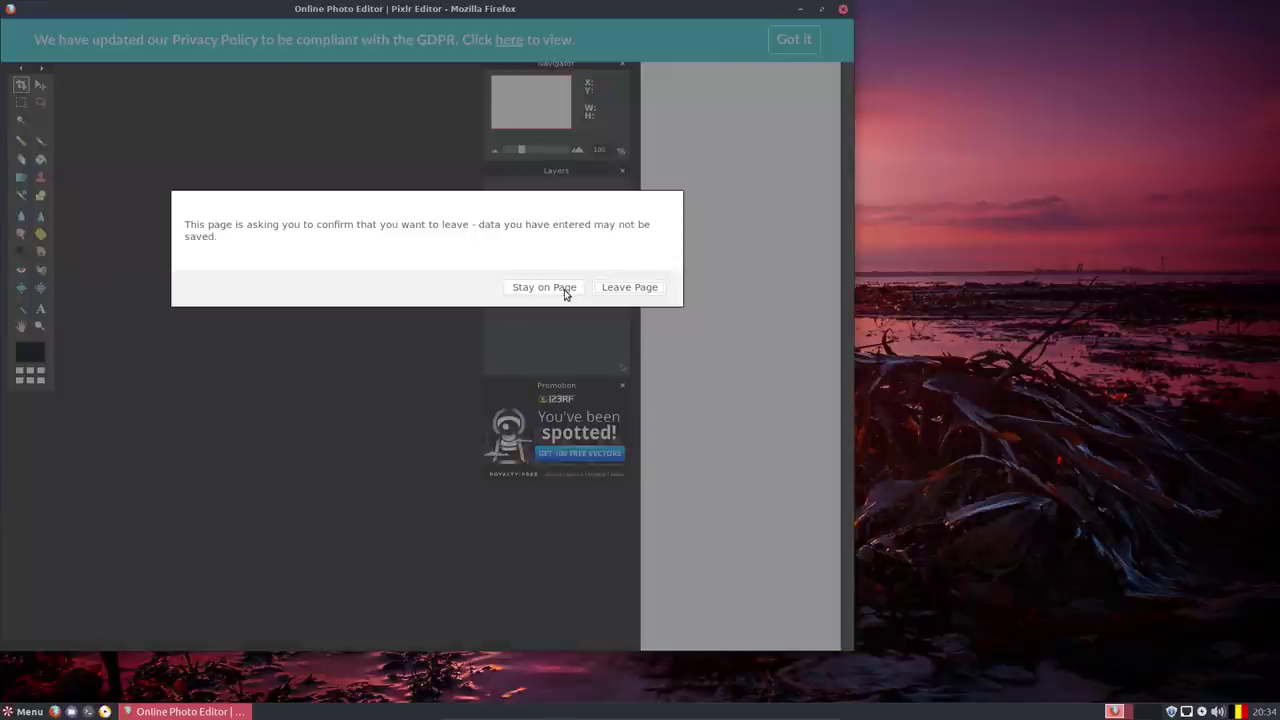
click(609, 289)
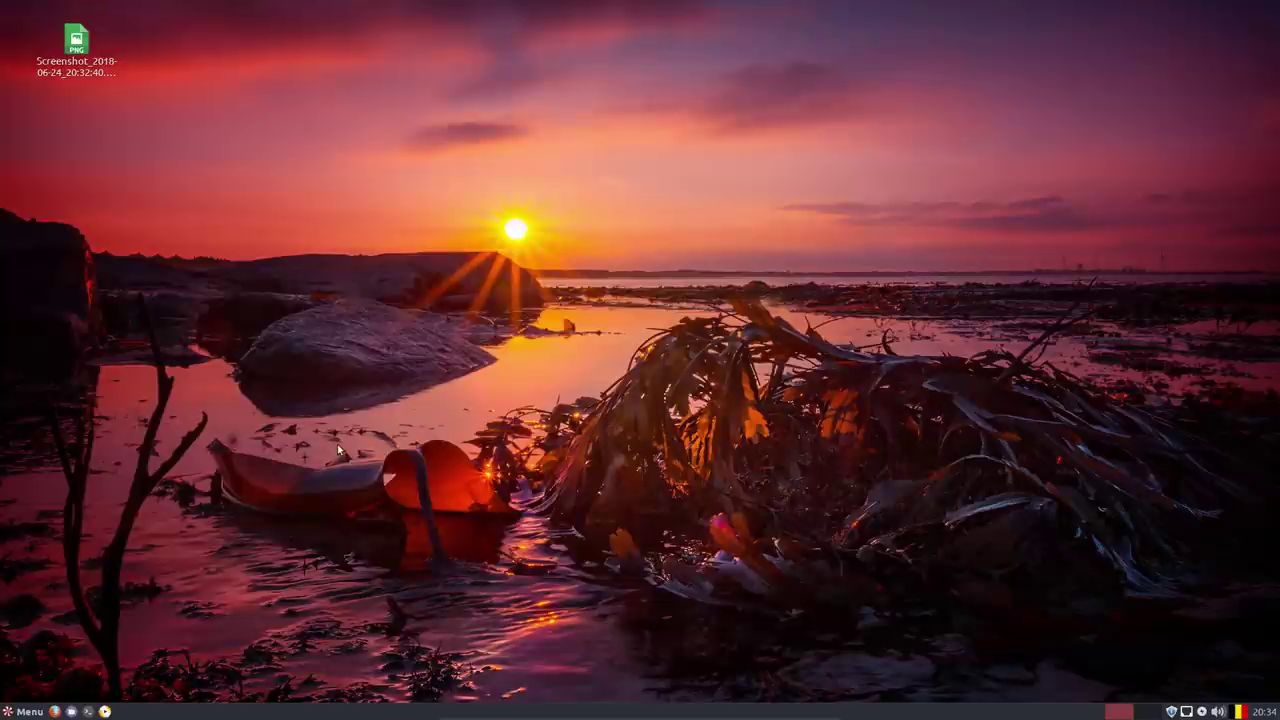
click(38, 712)
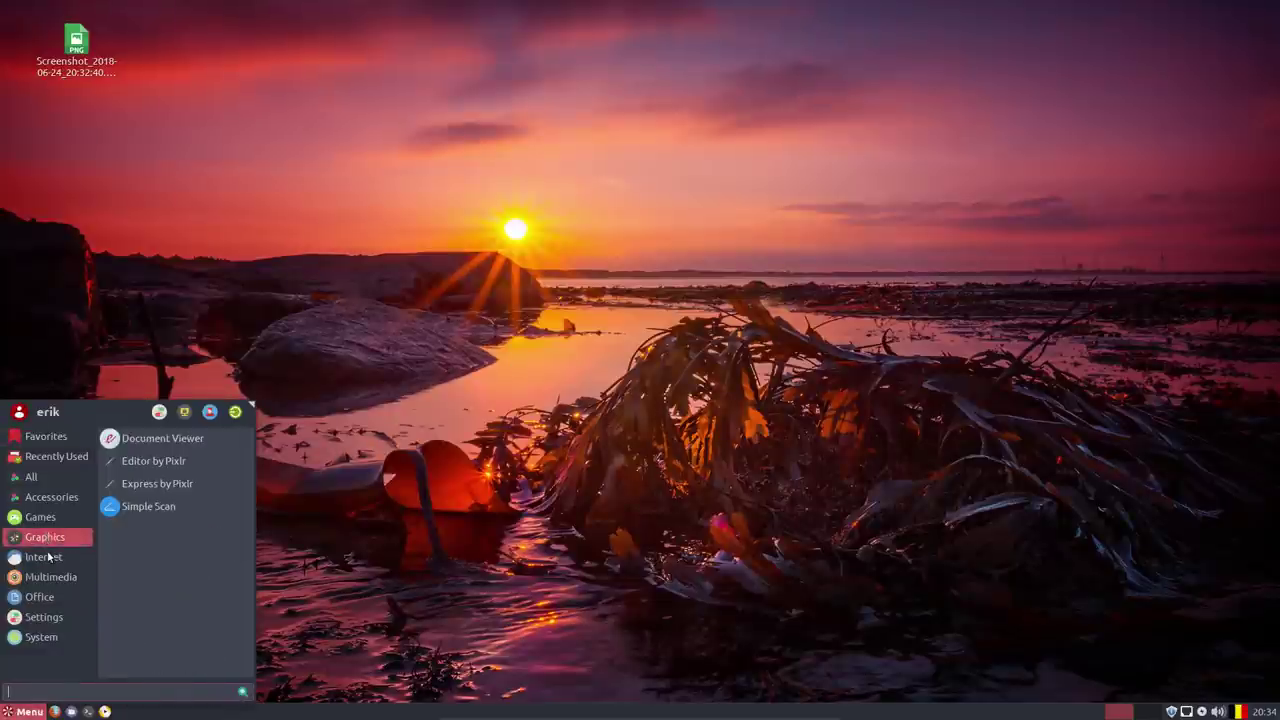
mouse_move(50, 548)
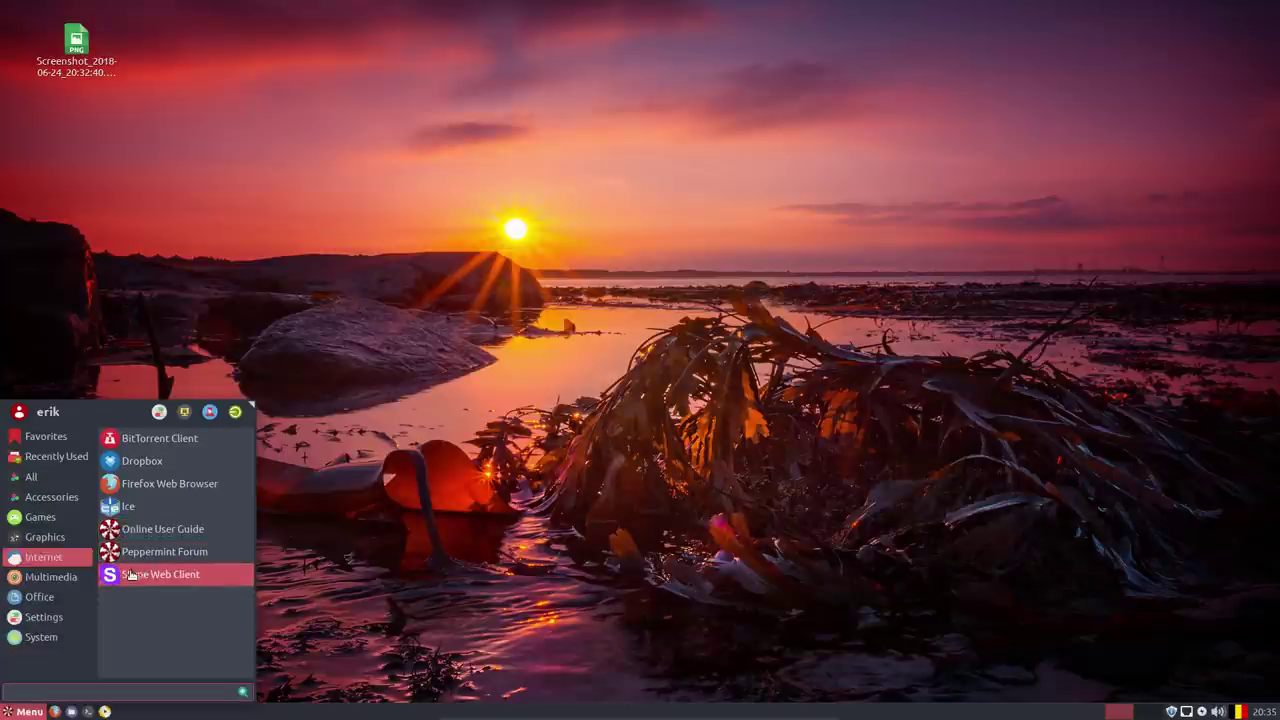
mouse_move(40, 585)
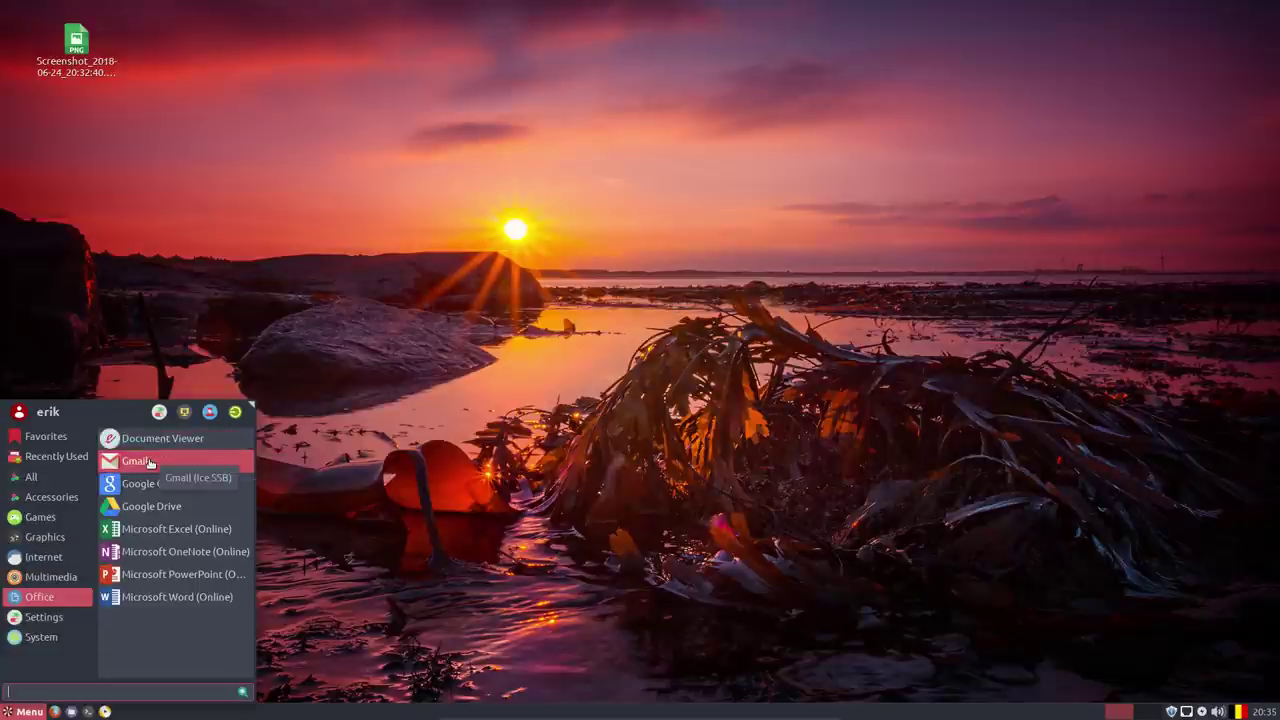
mouse_move(63, 619)
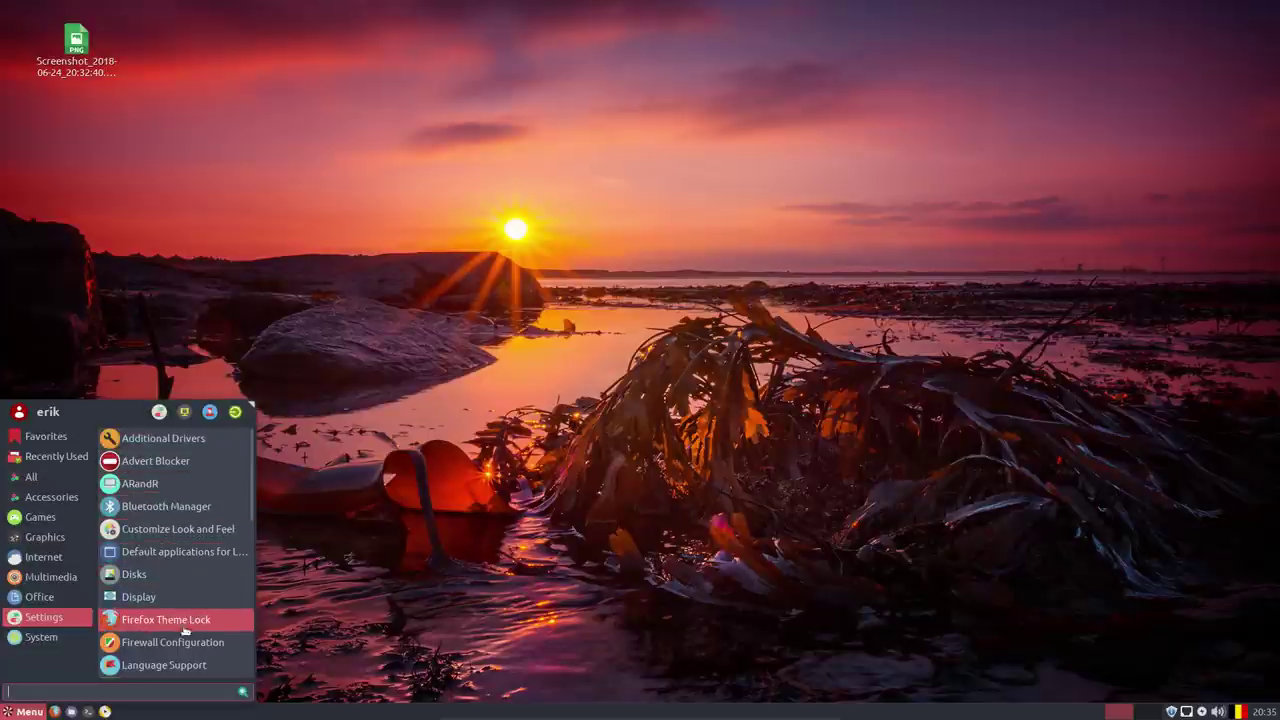
scroll(195, 656, down, 5)
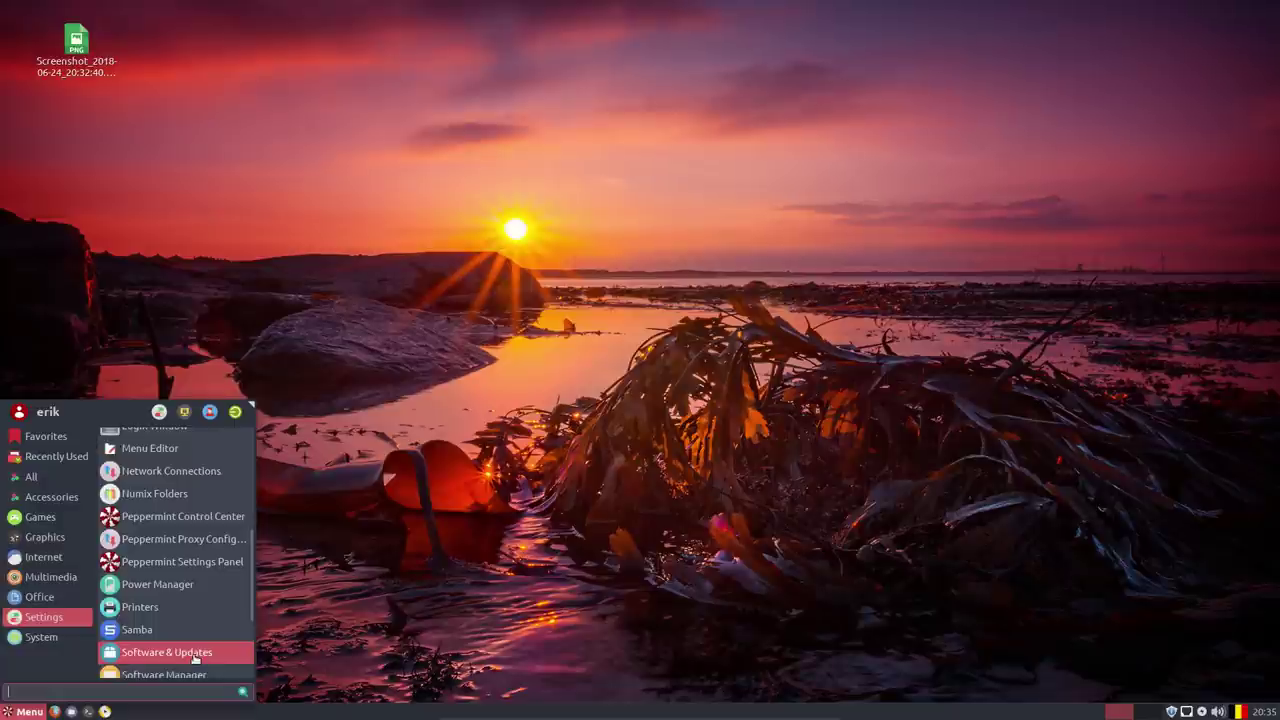
scroll(195, 657, down, 3)
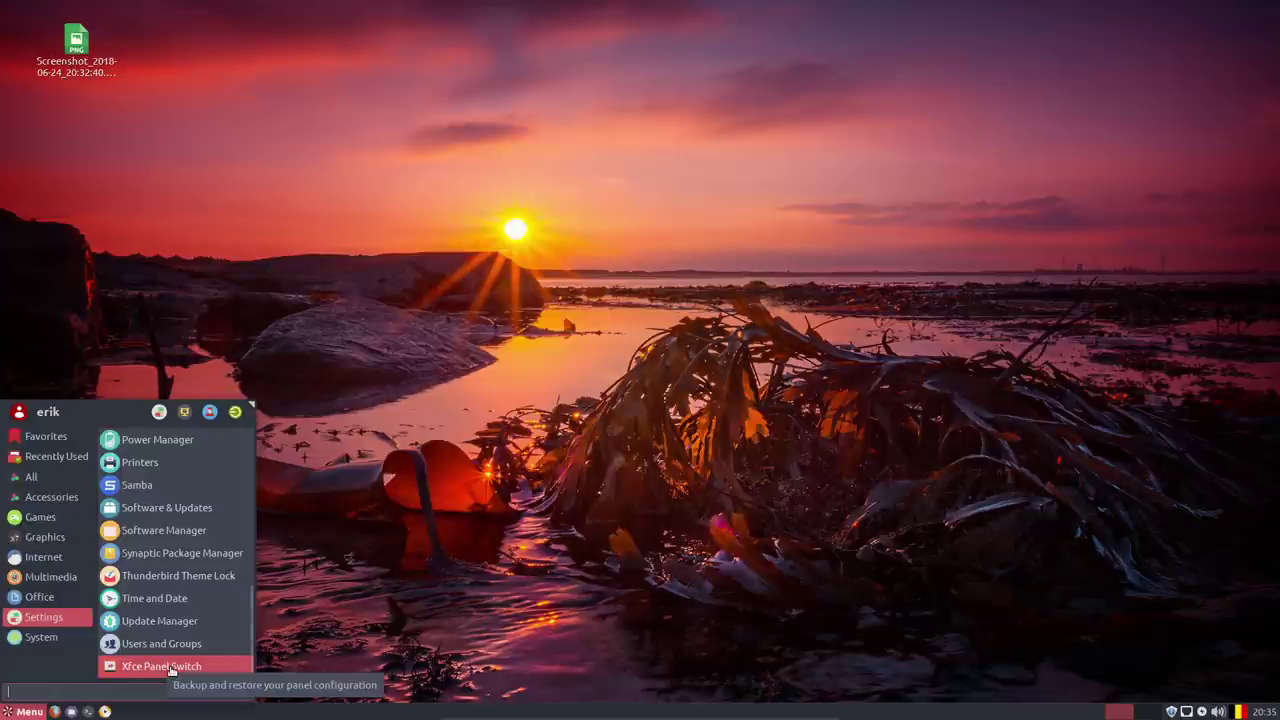
click(170, 667)
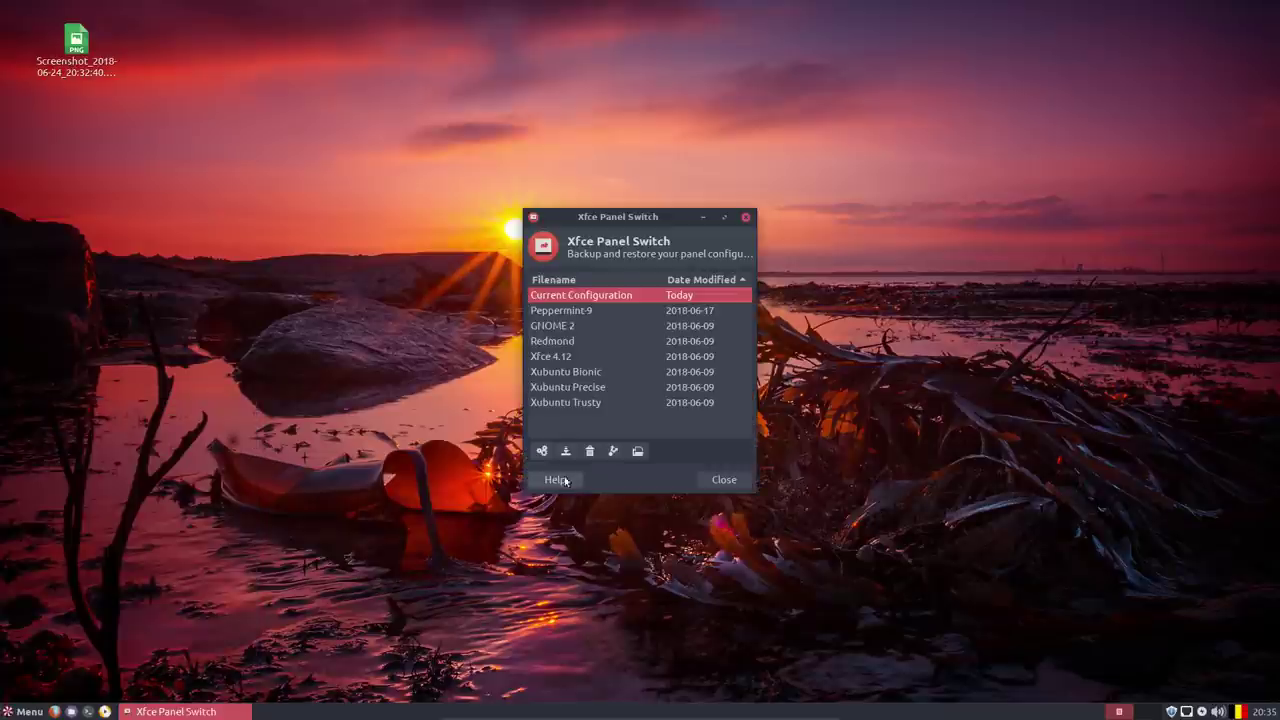
click(566, 312)
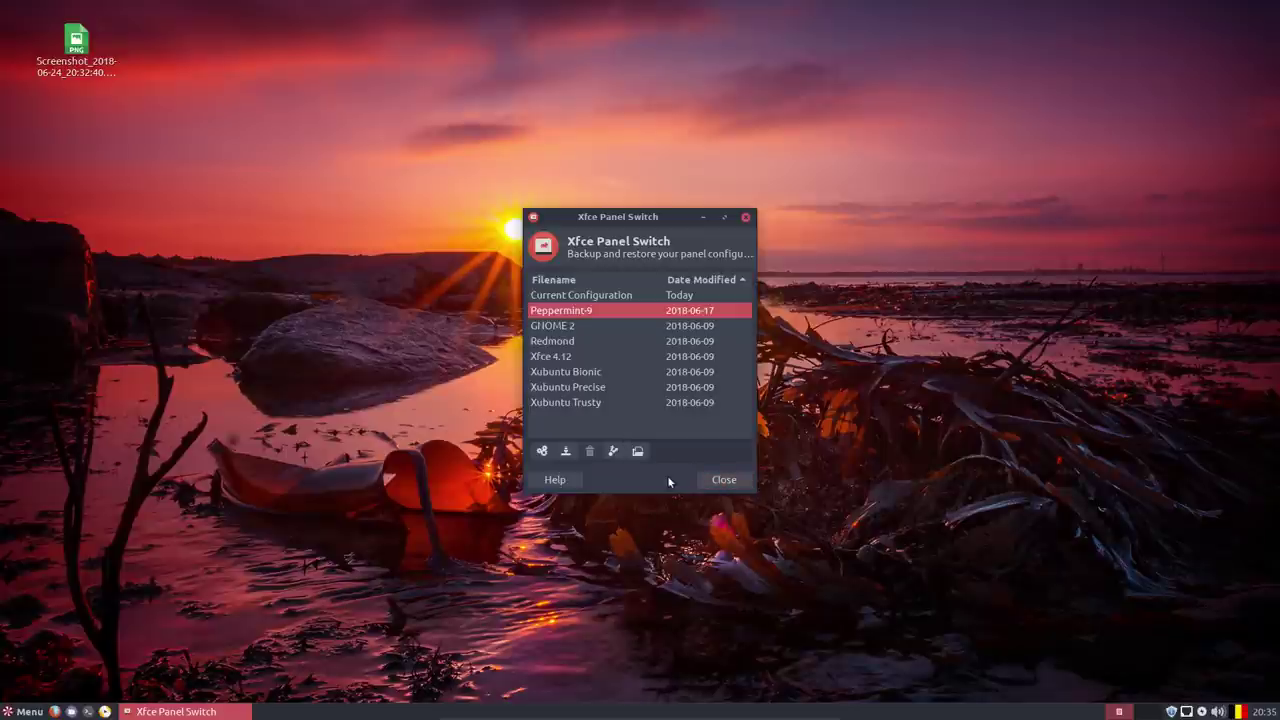
click(723, 479)
Show the menu's Settings category and scroll up until Firewall Configuration is visible.
click(26, 714)
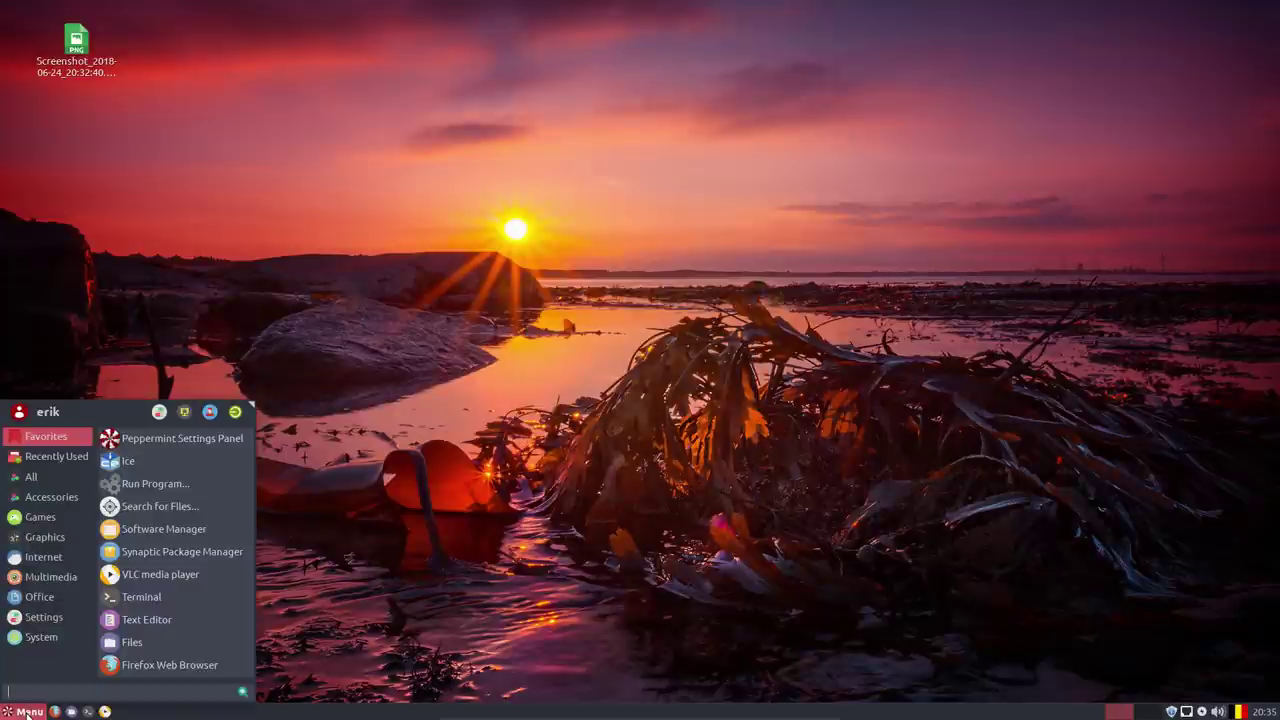
click(46, 619)
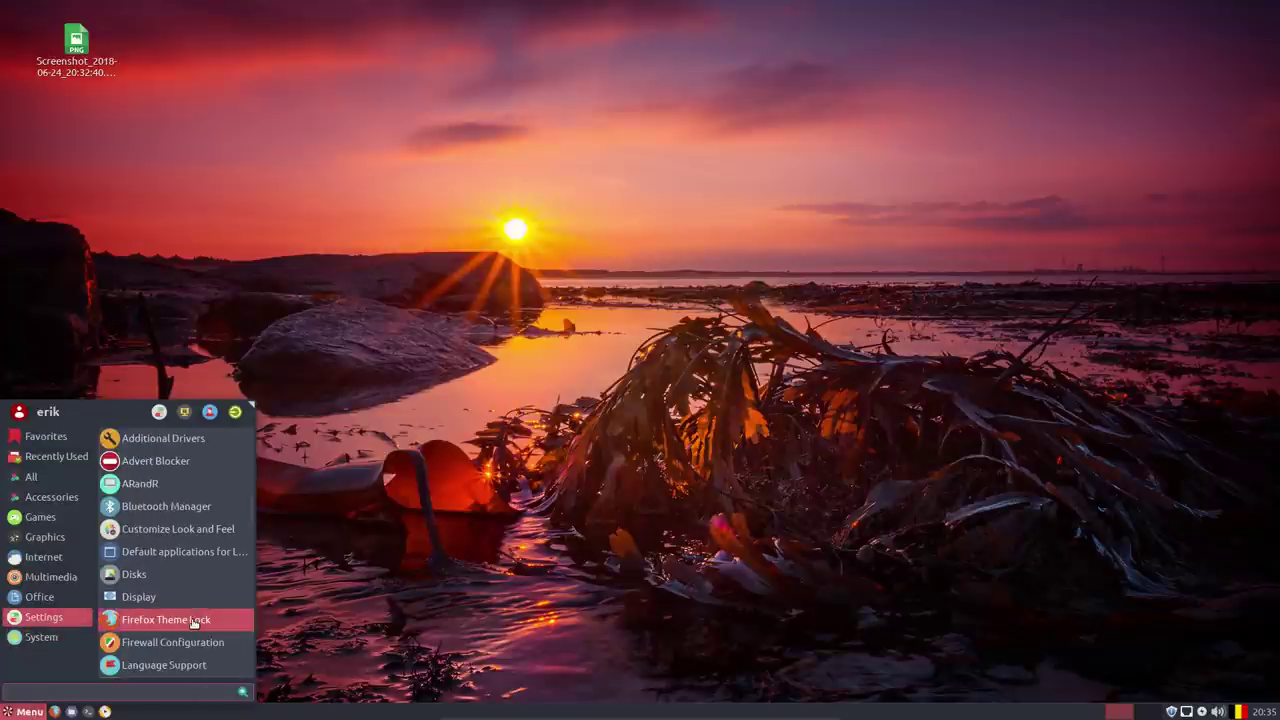
scroll(170, 620, down, 6)
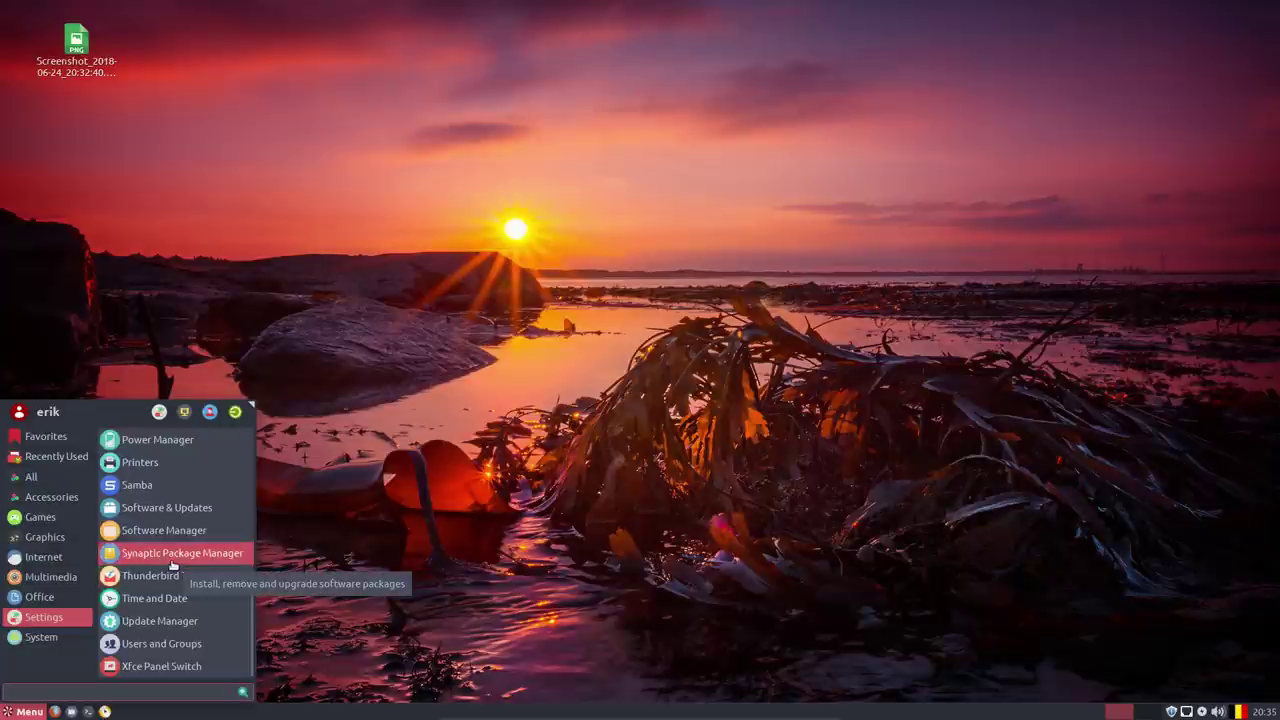
scroll(177, 526, up, 1)
scroll(177, 526, up, 3)
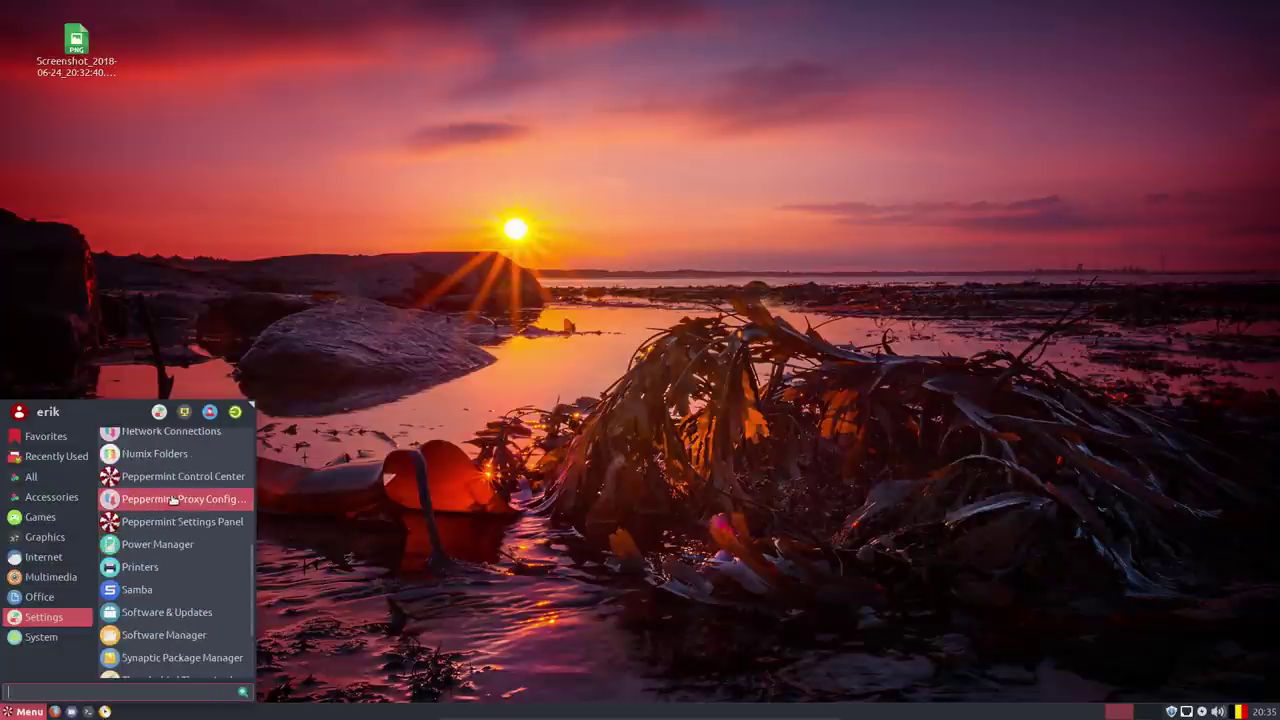
scroll(172, 500, up, 2)
scroll(163, 505, up, 4)
scroll(163, 503, up, 3)
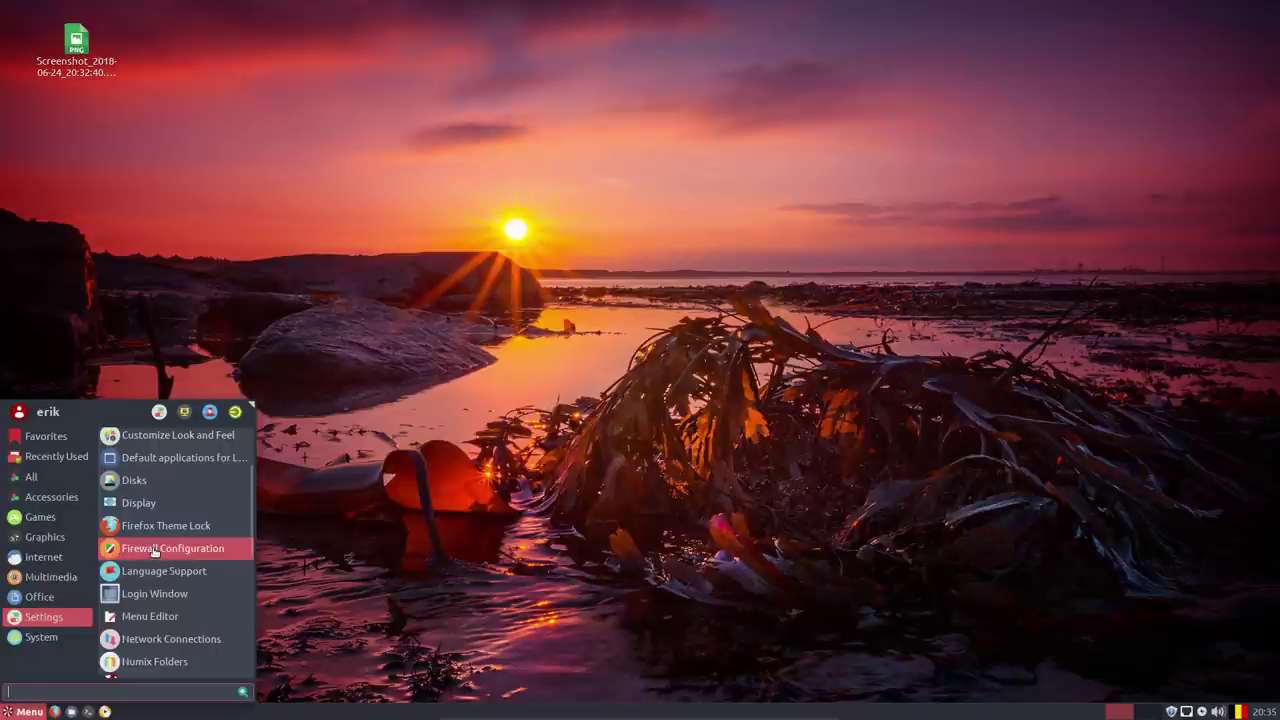
Launch Firewall Configuration, authenticating with the account password.
click(158, 550)
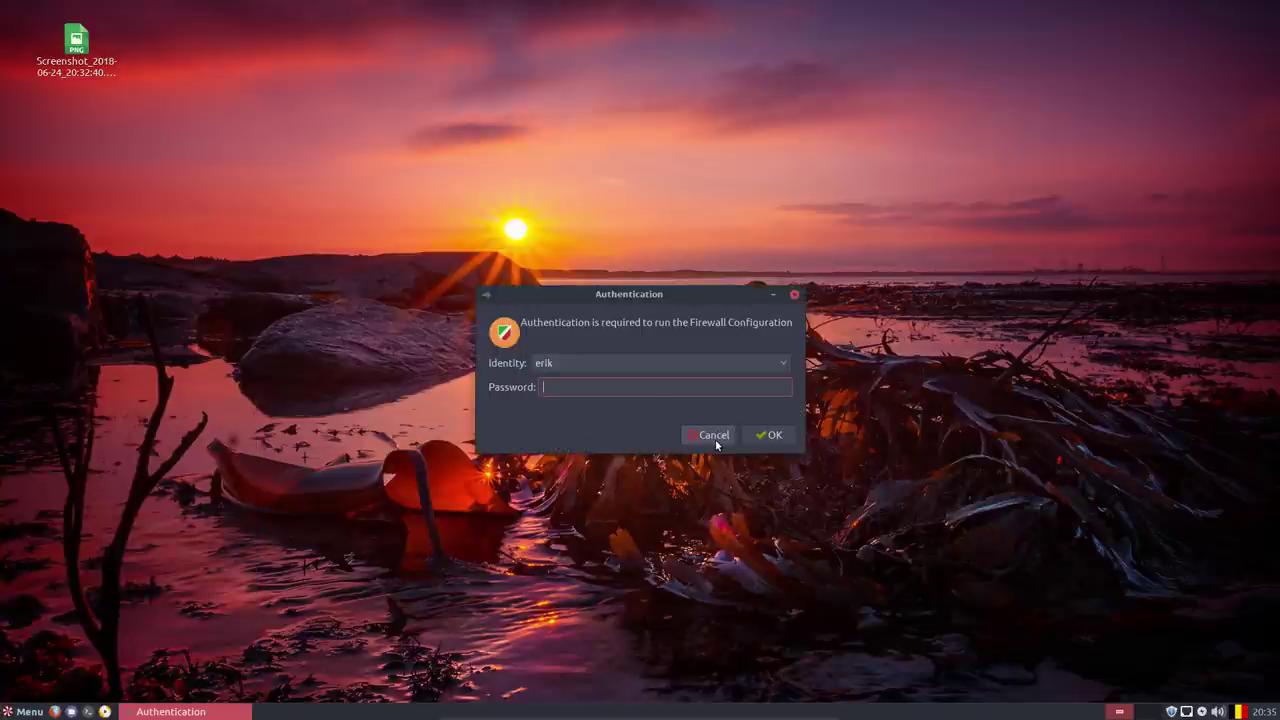
text(****)
key(Return)
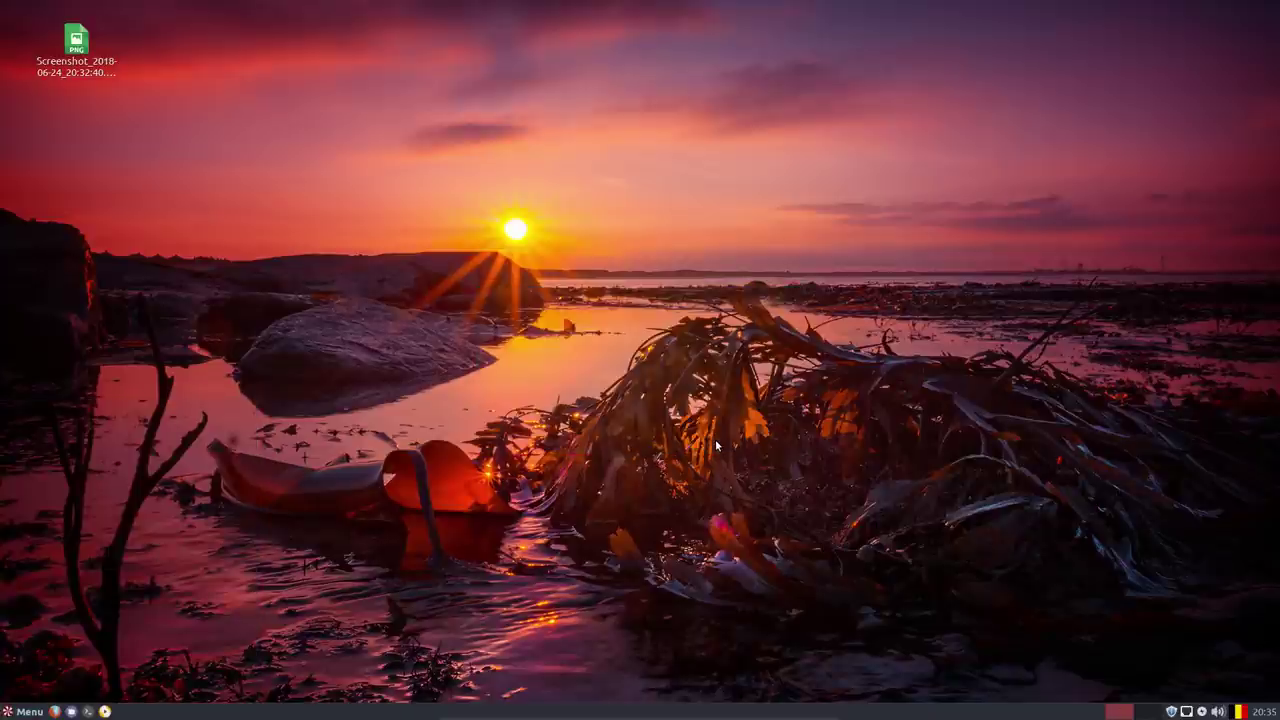
View Gufw Firewall's About information (version 18.04.0), then close the firewall window.
click(585, 191)
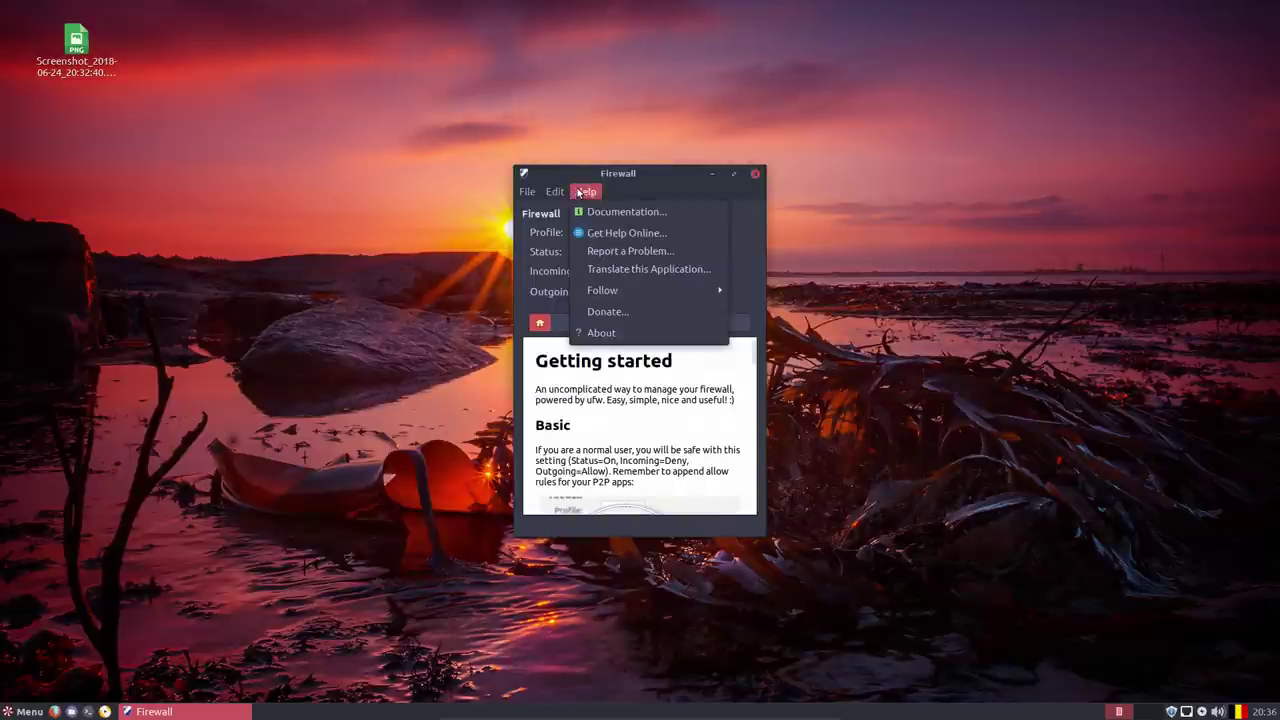
click(624, 332)
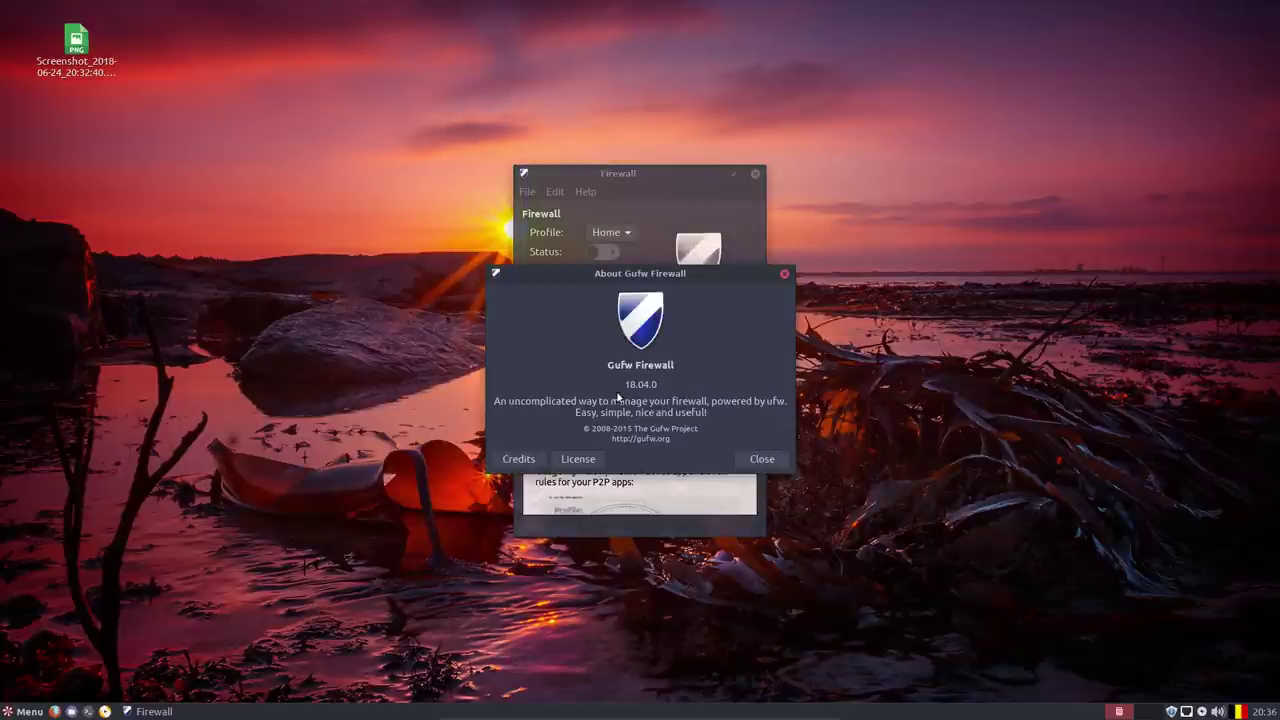
click(762, 459)
click(755, 173)
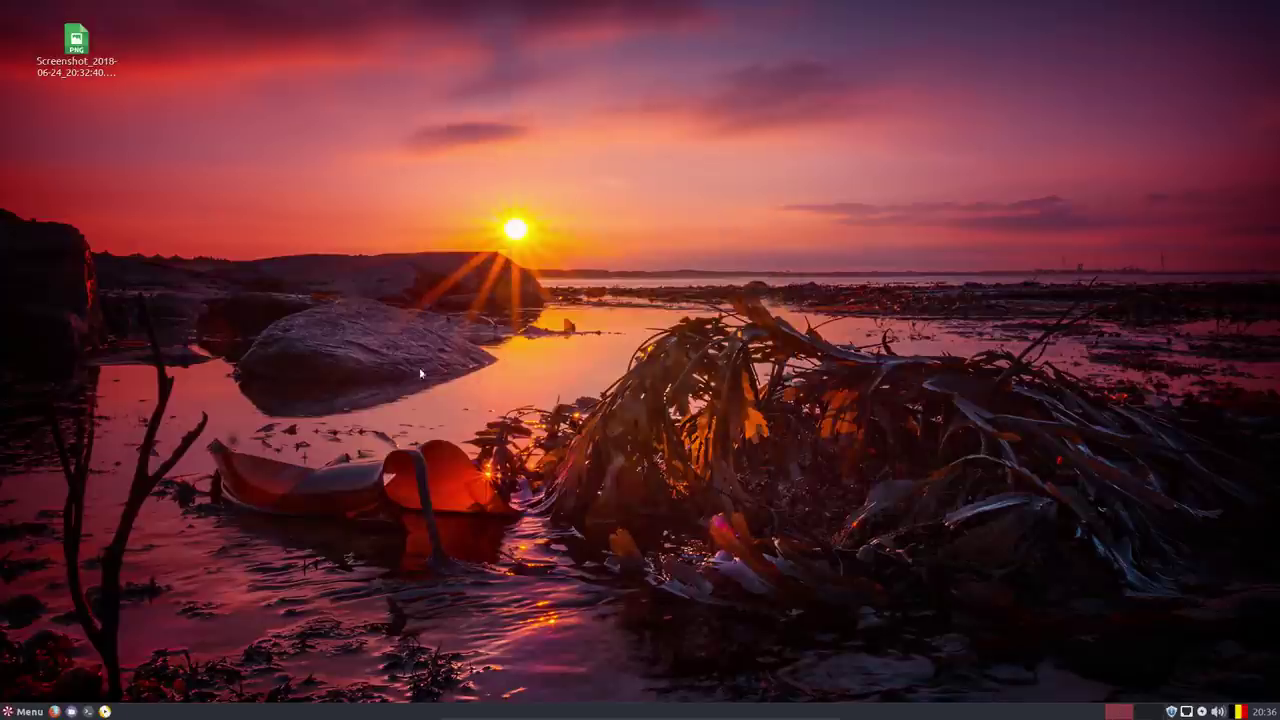
Scroll the menu's Settings list back to the top: Additional Drivers, Advert Blocker, ARandR.
click(36, 712)
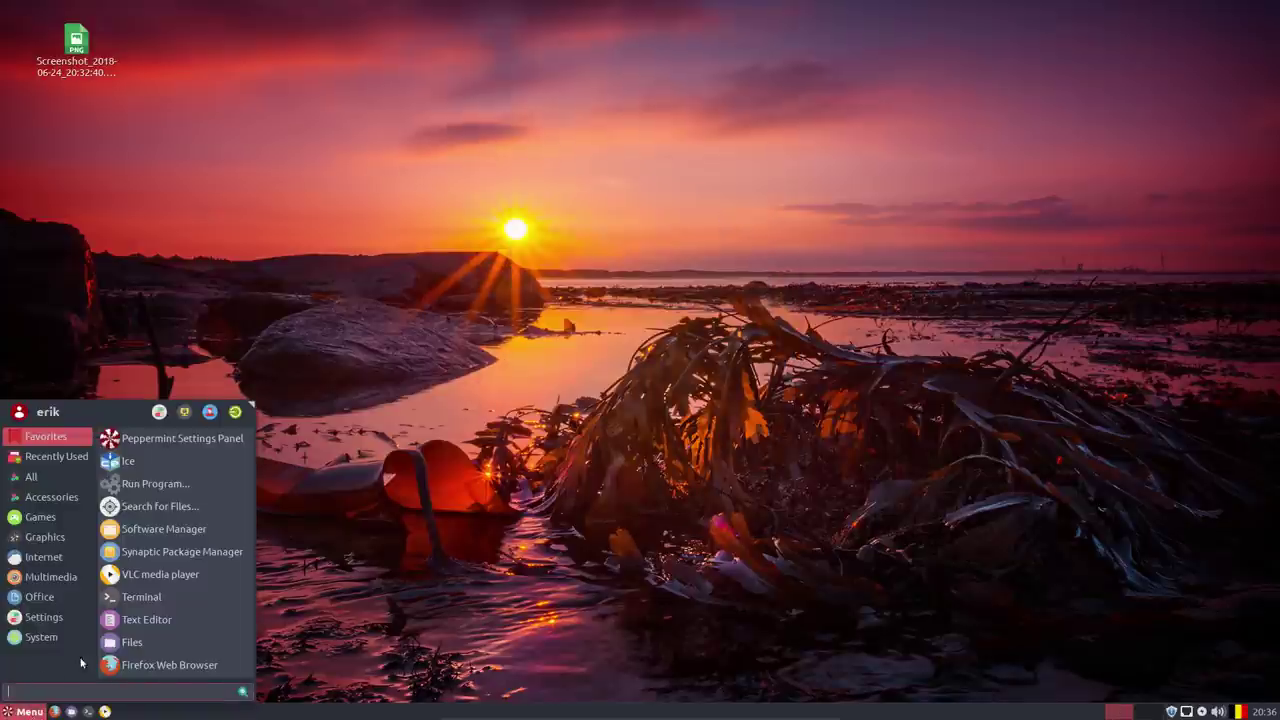
mouse_move(50, 617)
scroll(140, 621, down, 5)
scroll(140, 621, down, 3)
scroll(140, 620, up, 5)
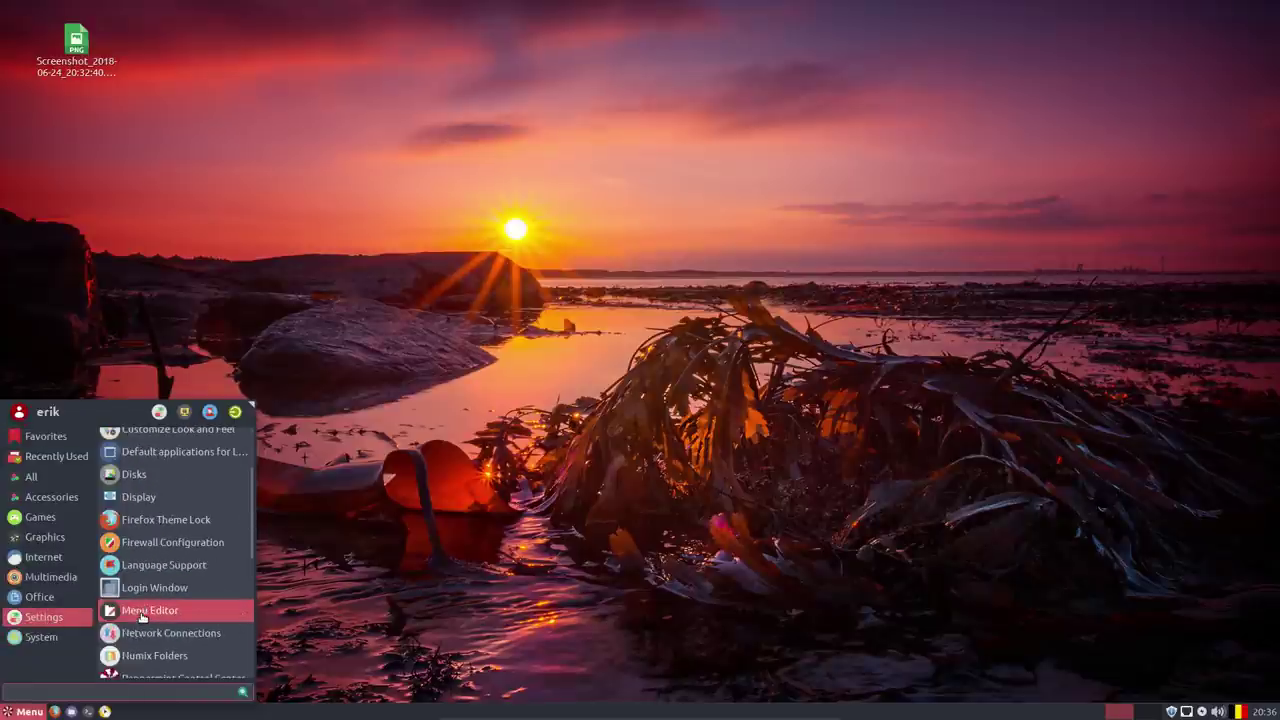
scroll(141, 617, up, 1)
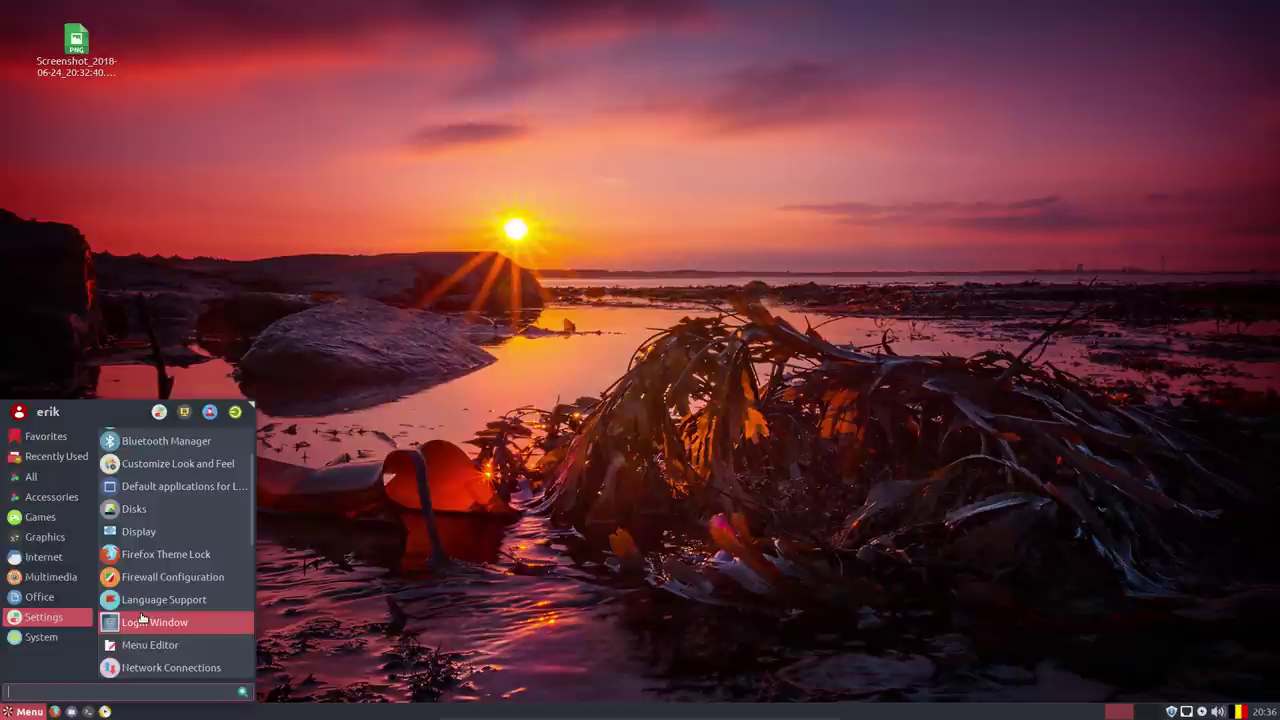
scroll(141, 617, up, 3)
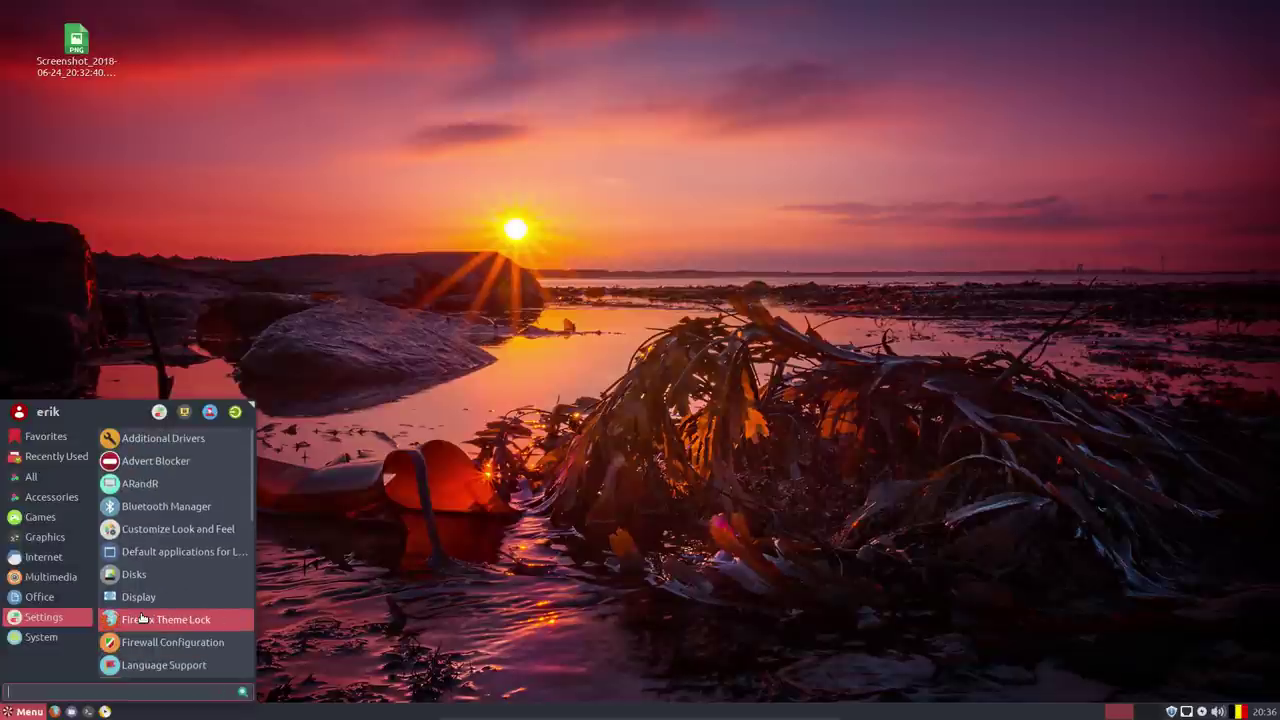
Search the web for 'surfn icons' in Firefox and maximize the browser window.
click(105, 260)
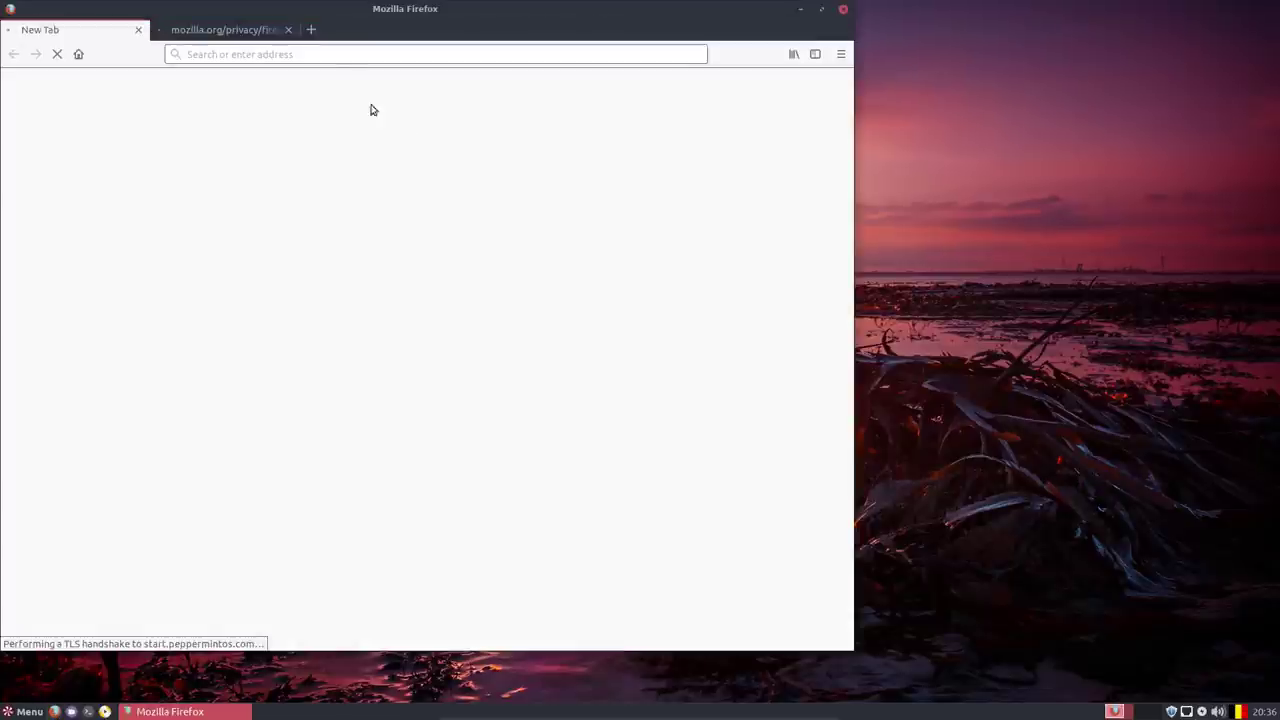
click(317, 54)
text(sur)
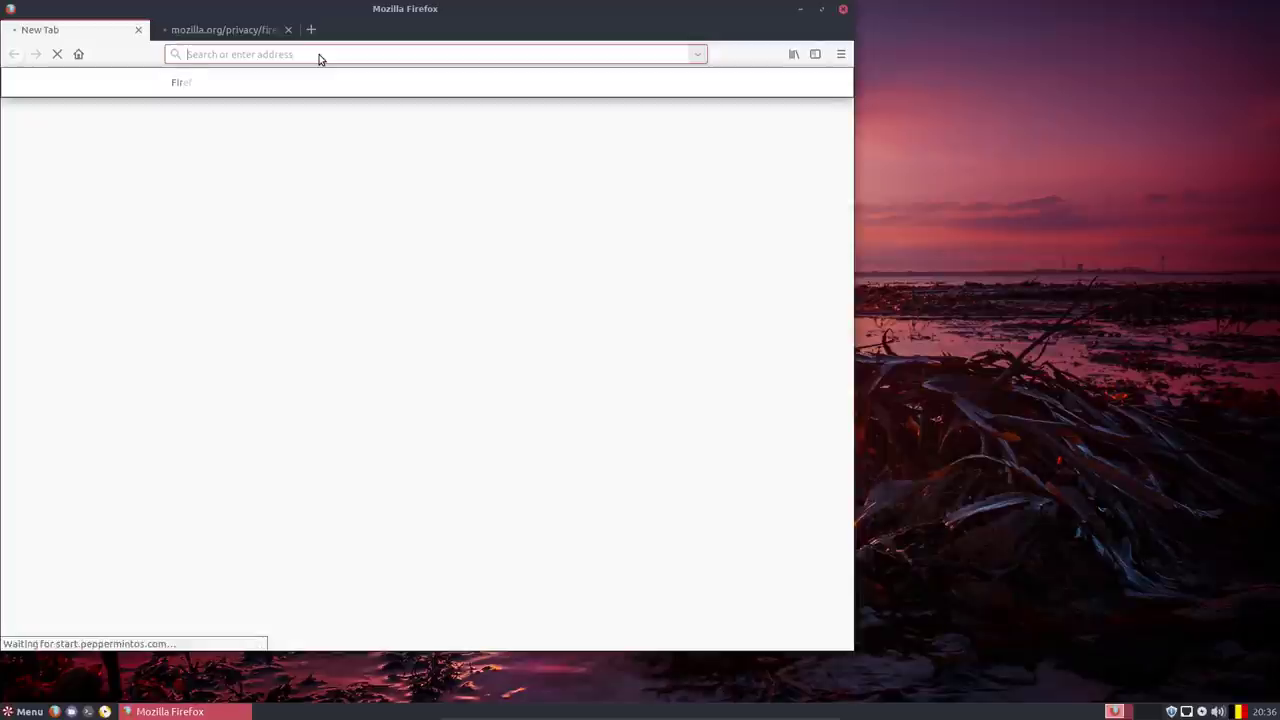
text(fn)
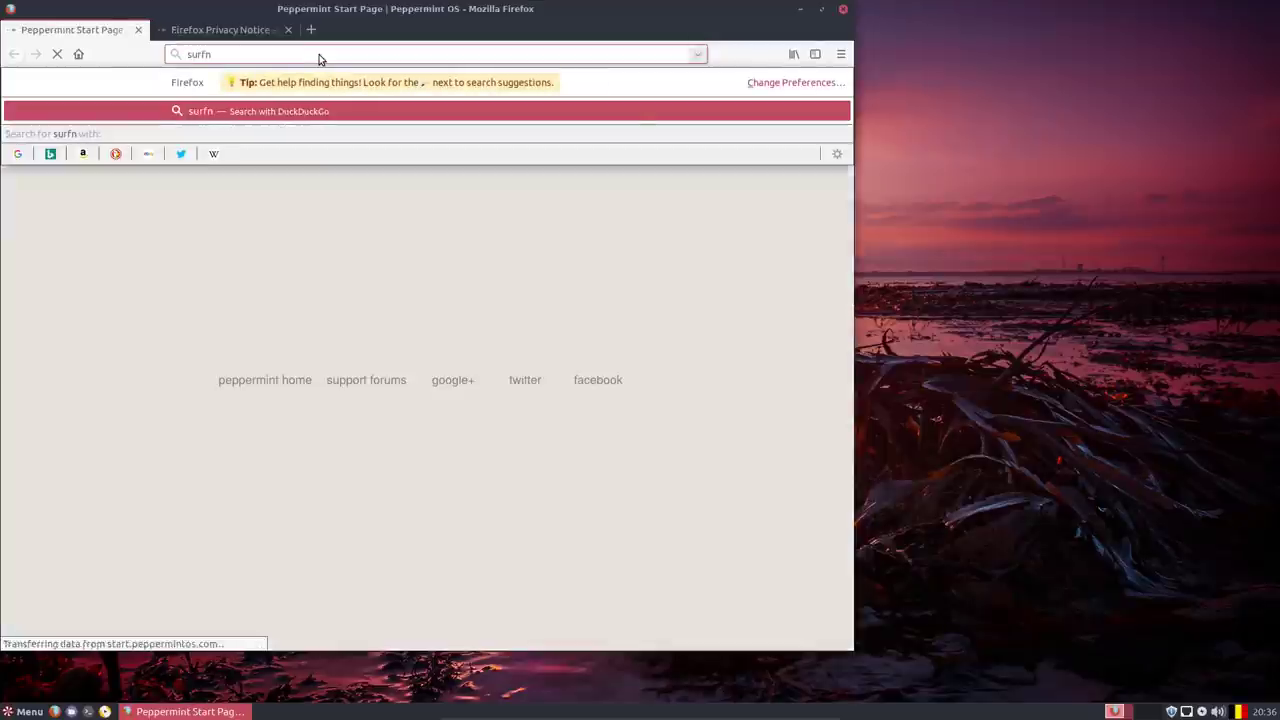
text( icons)
key(Return)
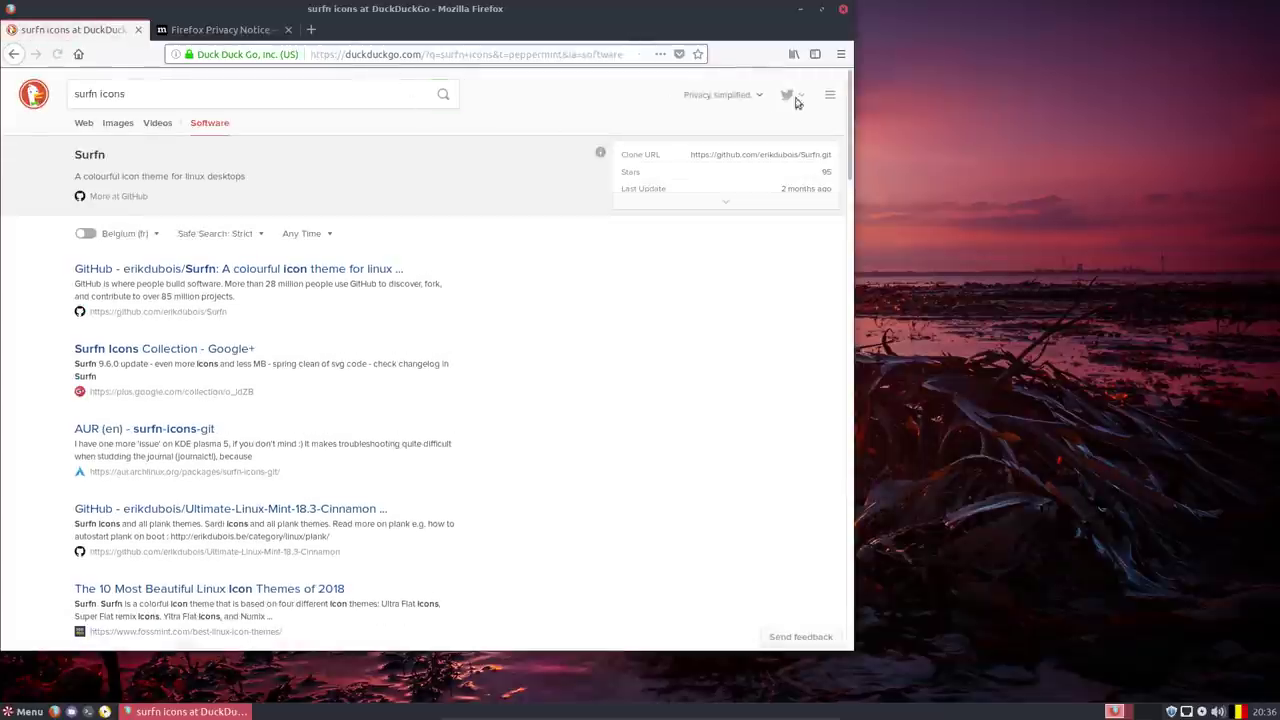
click(820, 12)
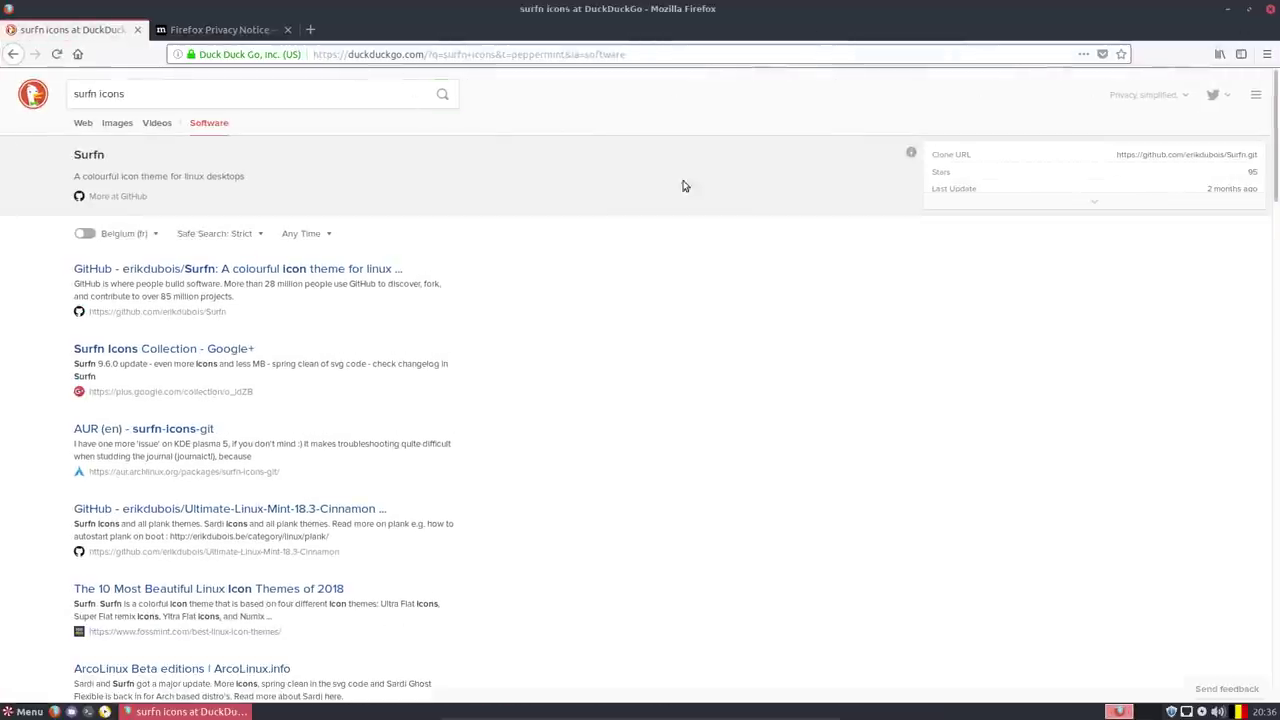
Open the erikdubois/Surfn GitHub repository, copy its clone URL, and minimize Firefox.
click(290, 269)
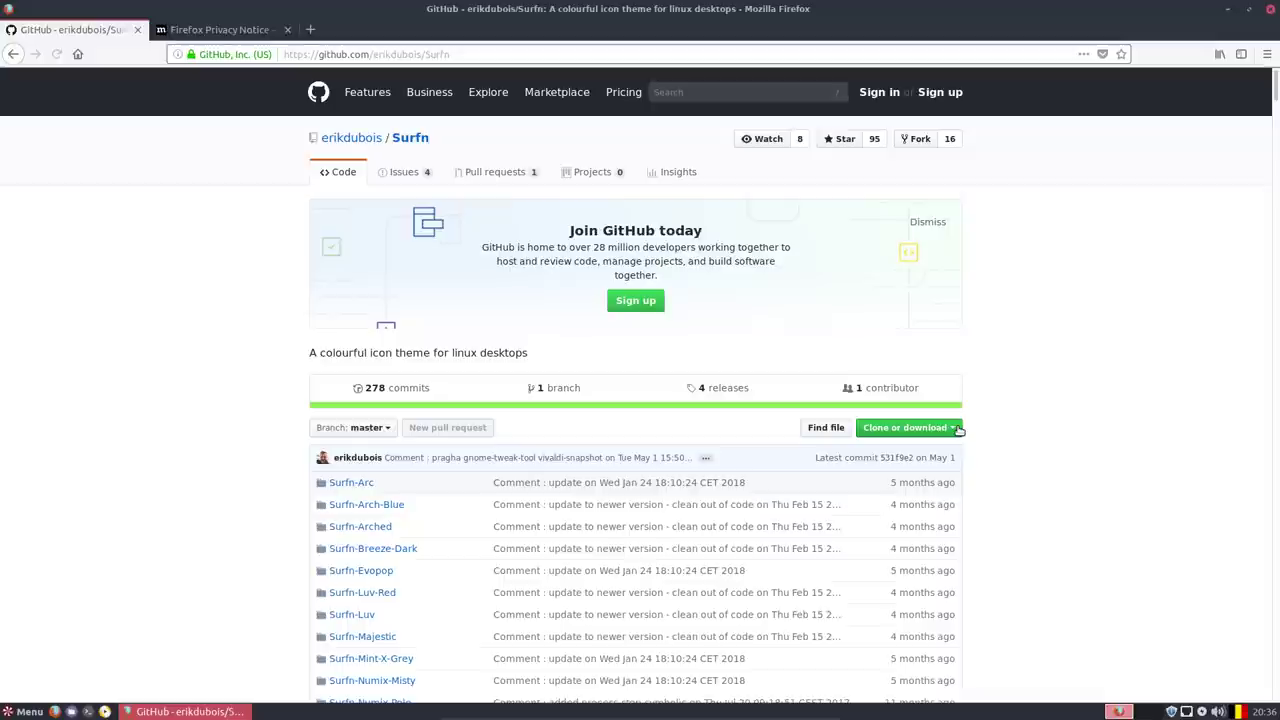
click(933, 428)
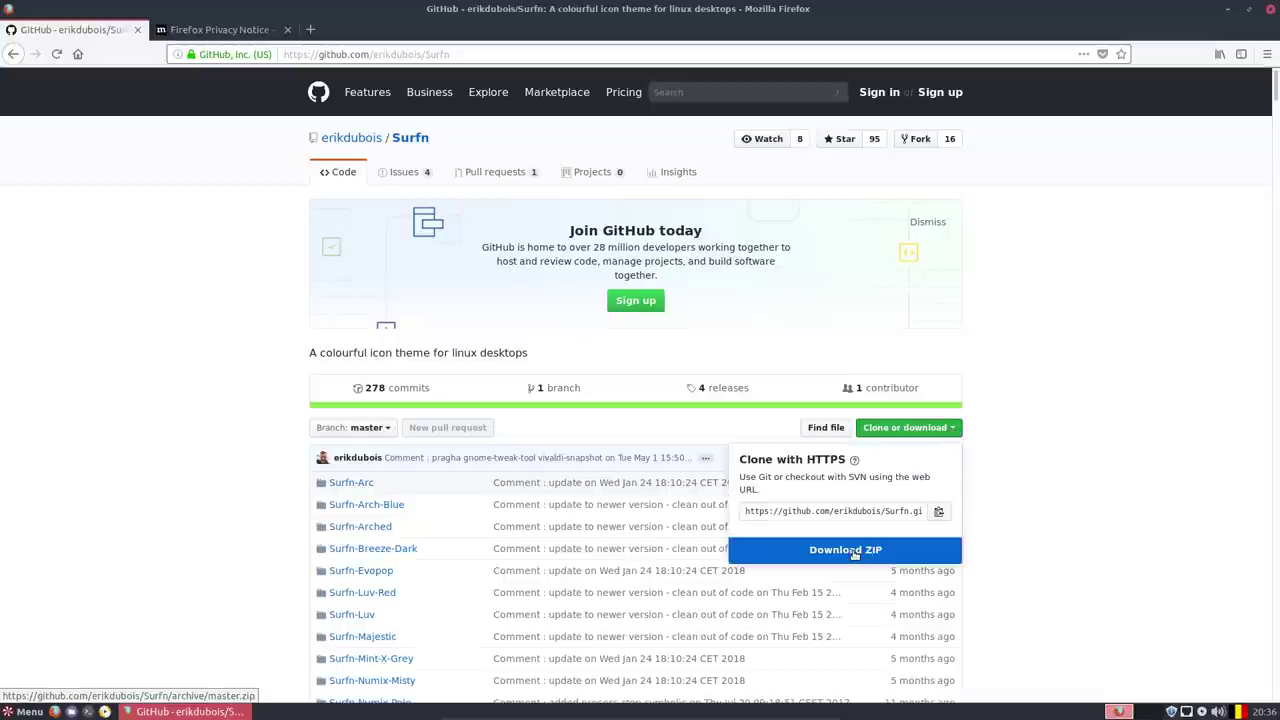
click(904, 512)
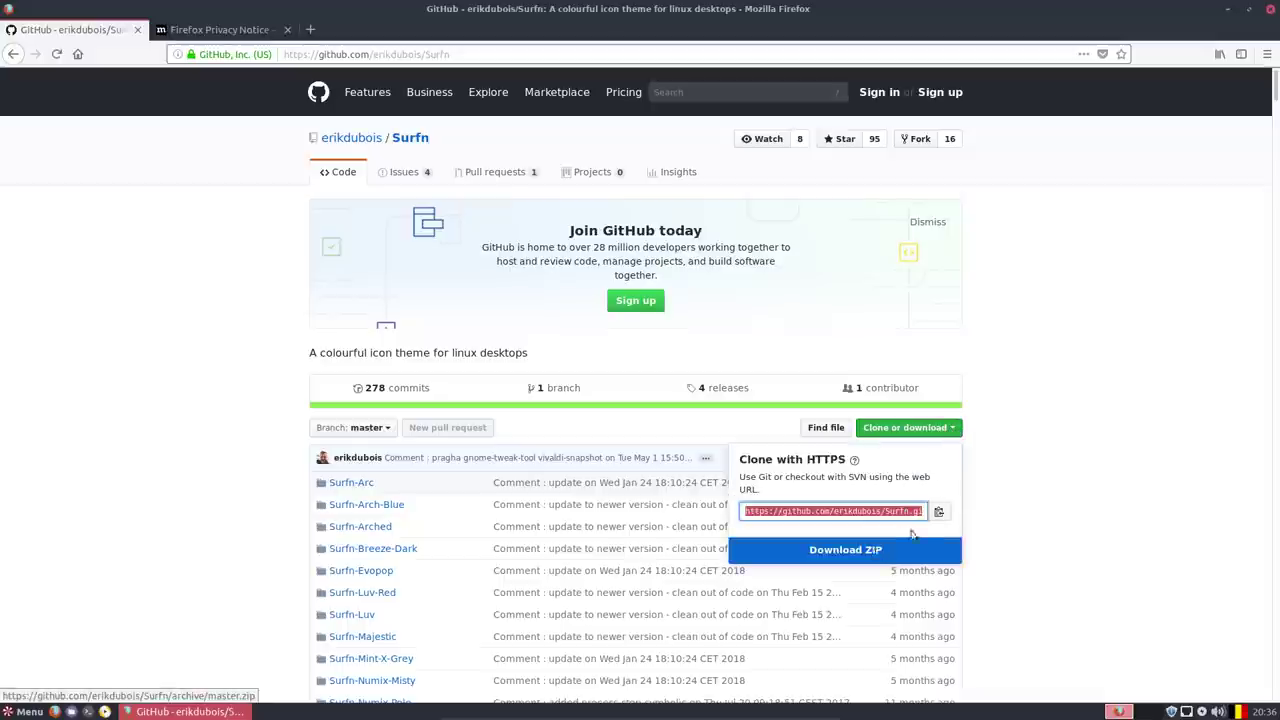
click(938, 511)
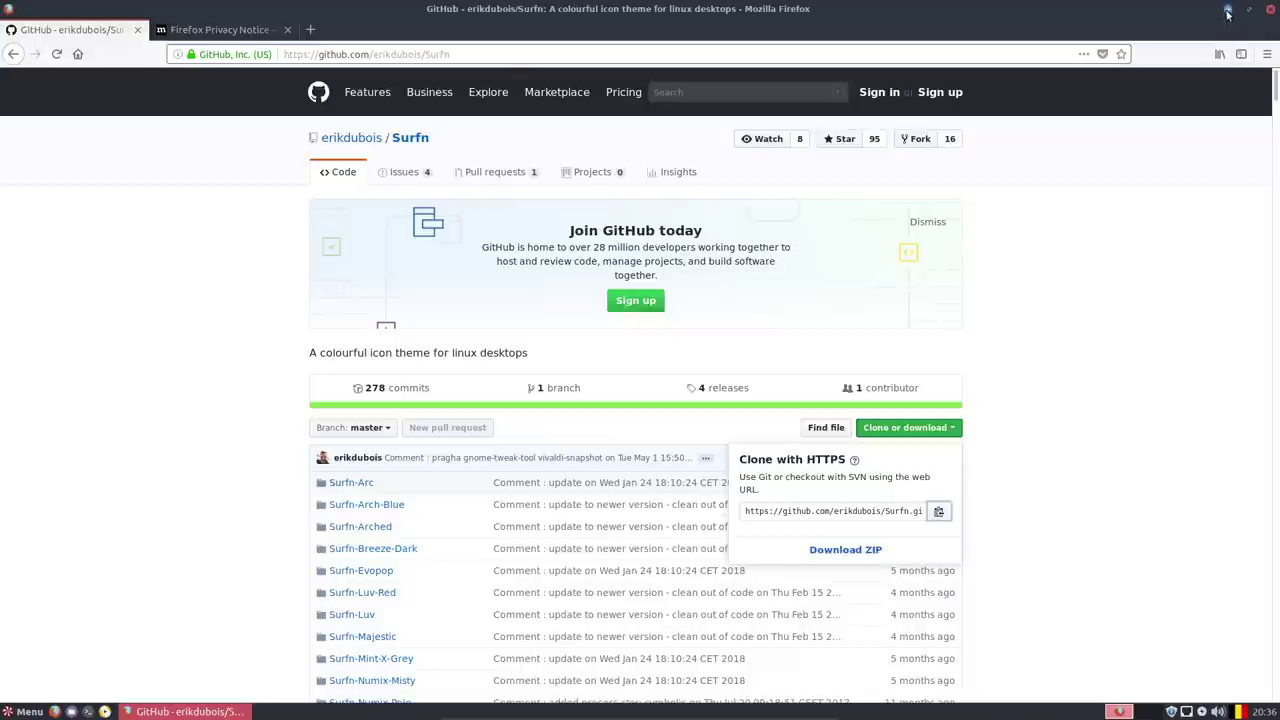
click(1228, 10)
Delete the screenshot file from the desktop and briefly open the Peppermint Settings Panel.
click(68, 47)
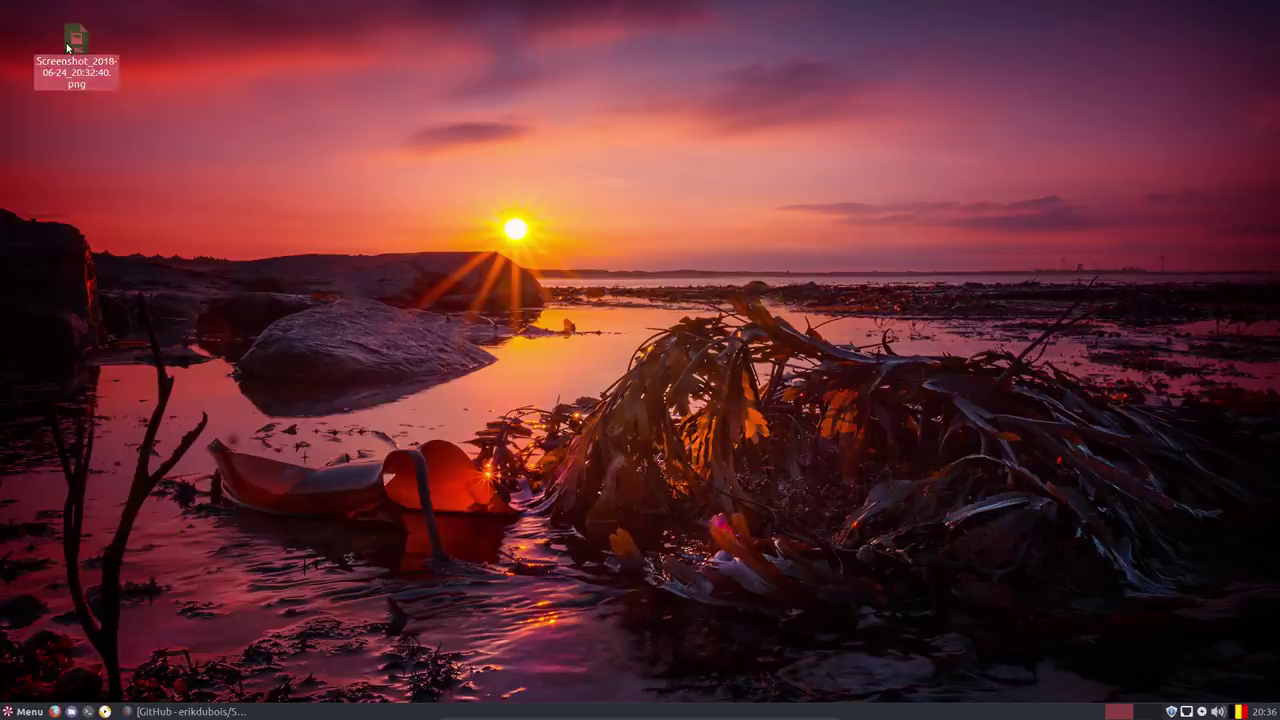
key(Delete)
right_click(163, 104)
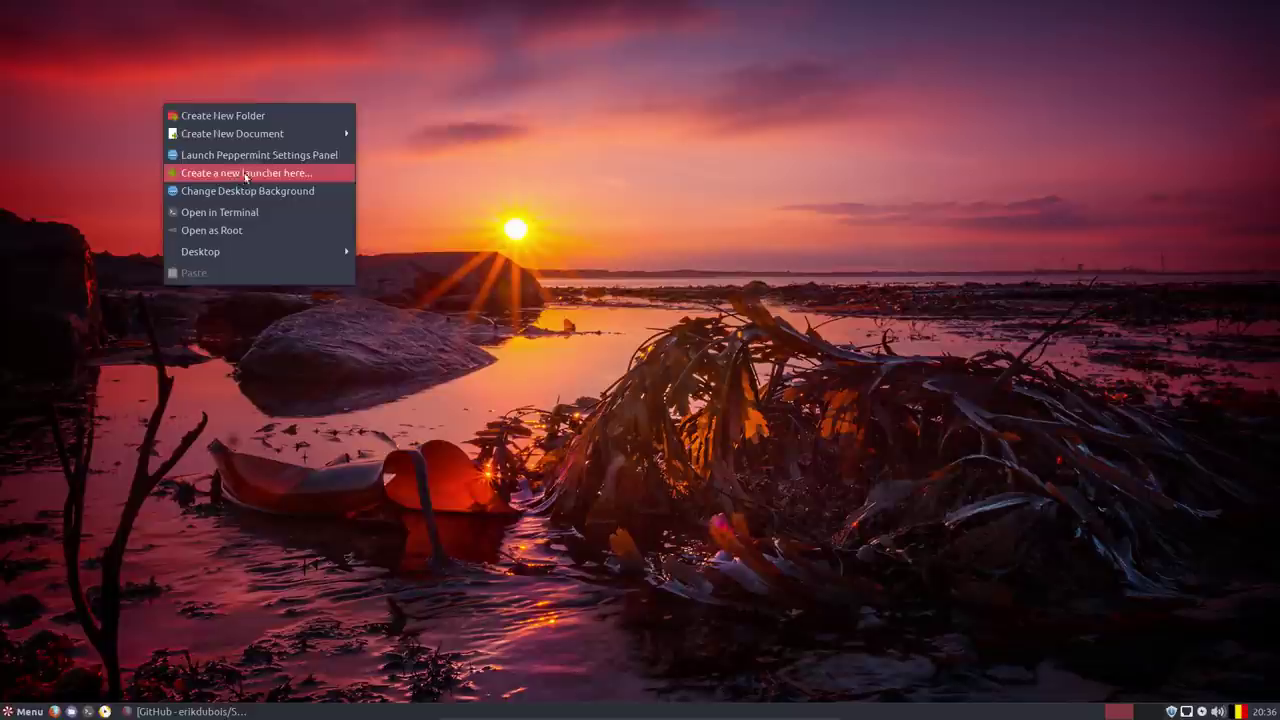
click(305, 163)
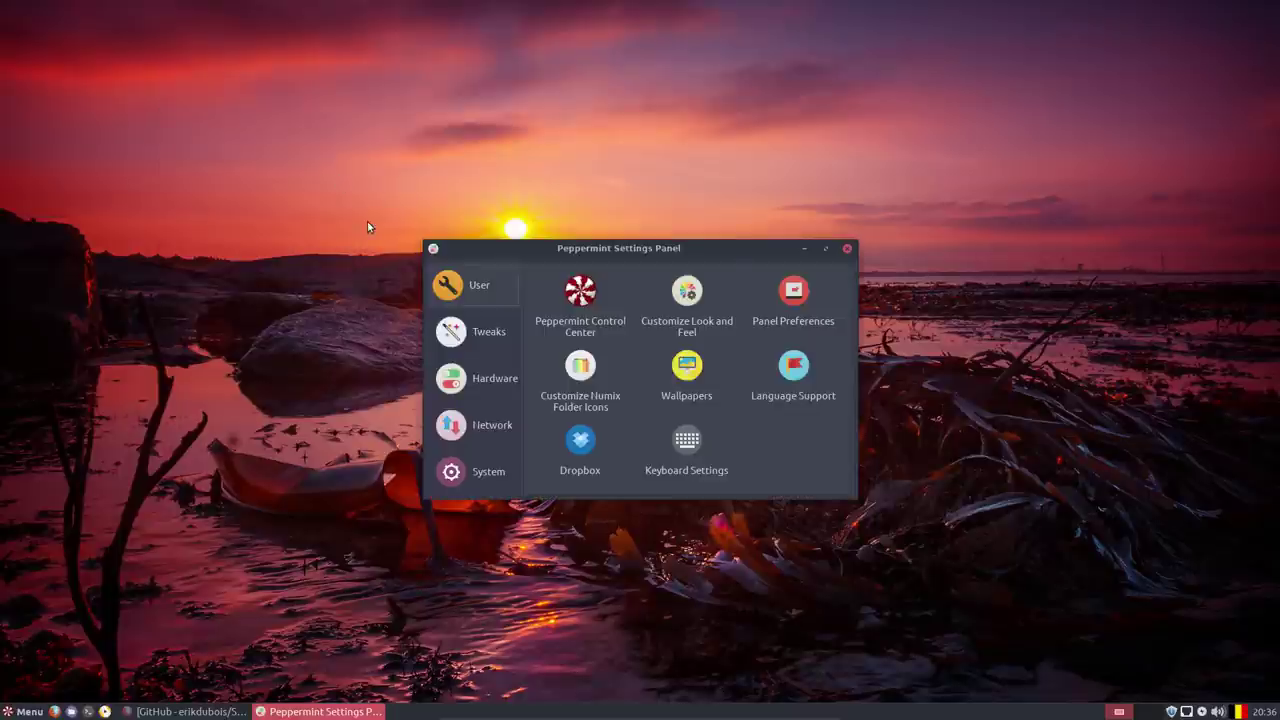
click(847, 249)
Open a terminal in the Desktop folder from the desktop's context menu.
right_click(324, 244)
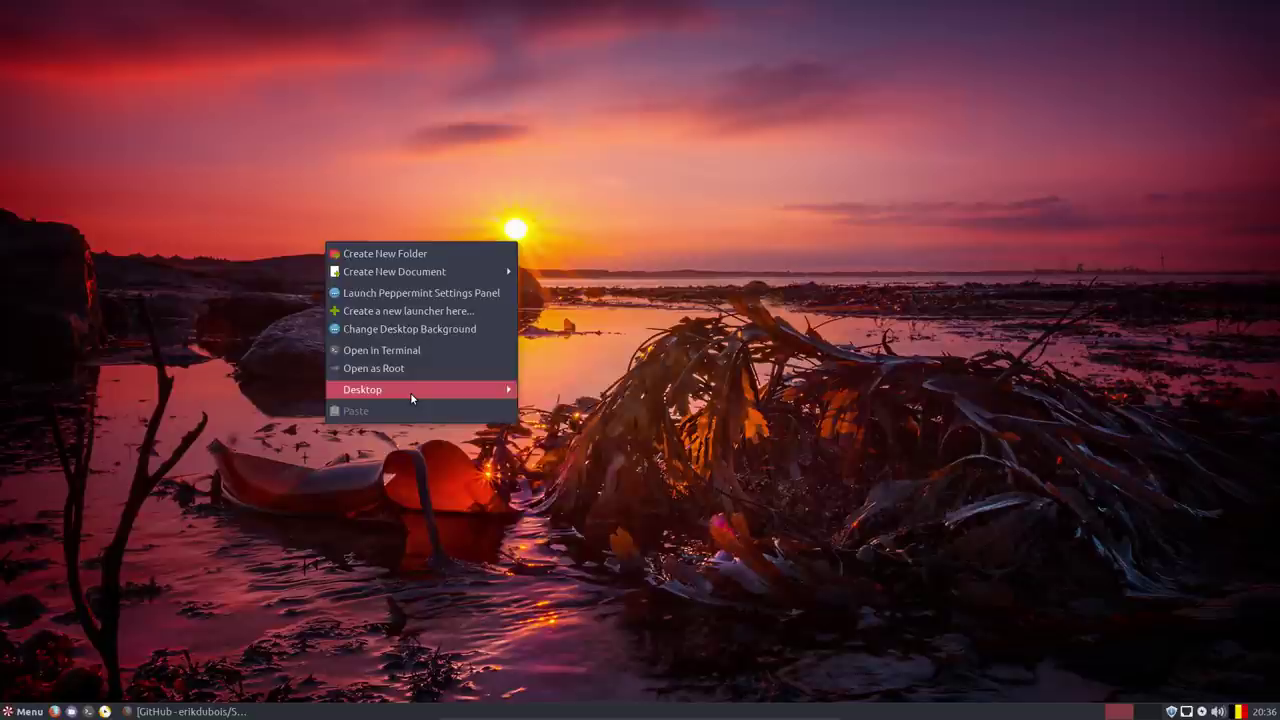
mouse_move(410, 392)
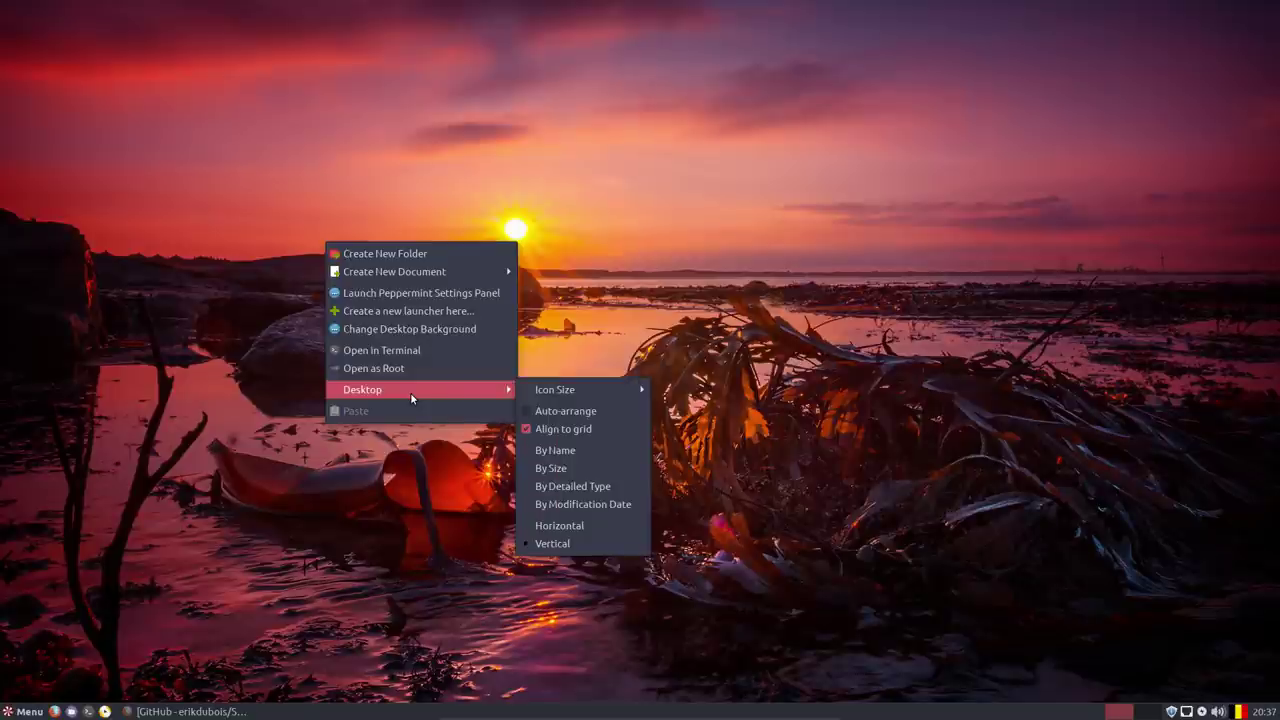
click(413, 352)
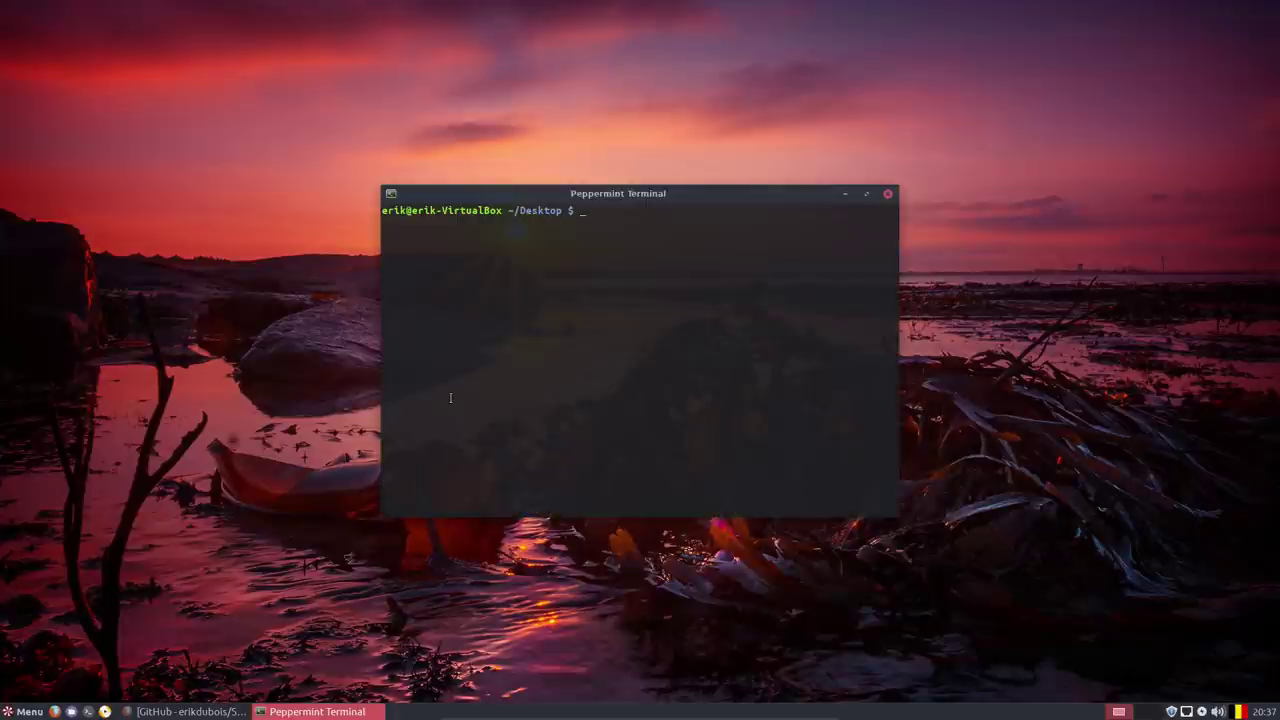
Install git with sudo apt install git, then git clone the Surfn GitHub repository onto the desktop.
text(git)
key(BackSpace)
key(Tab)
key(Tab)
key(Tab)
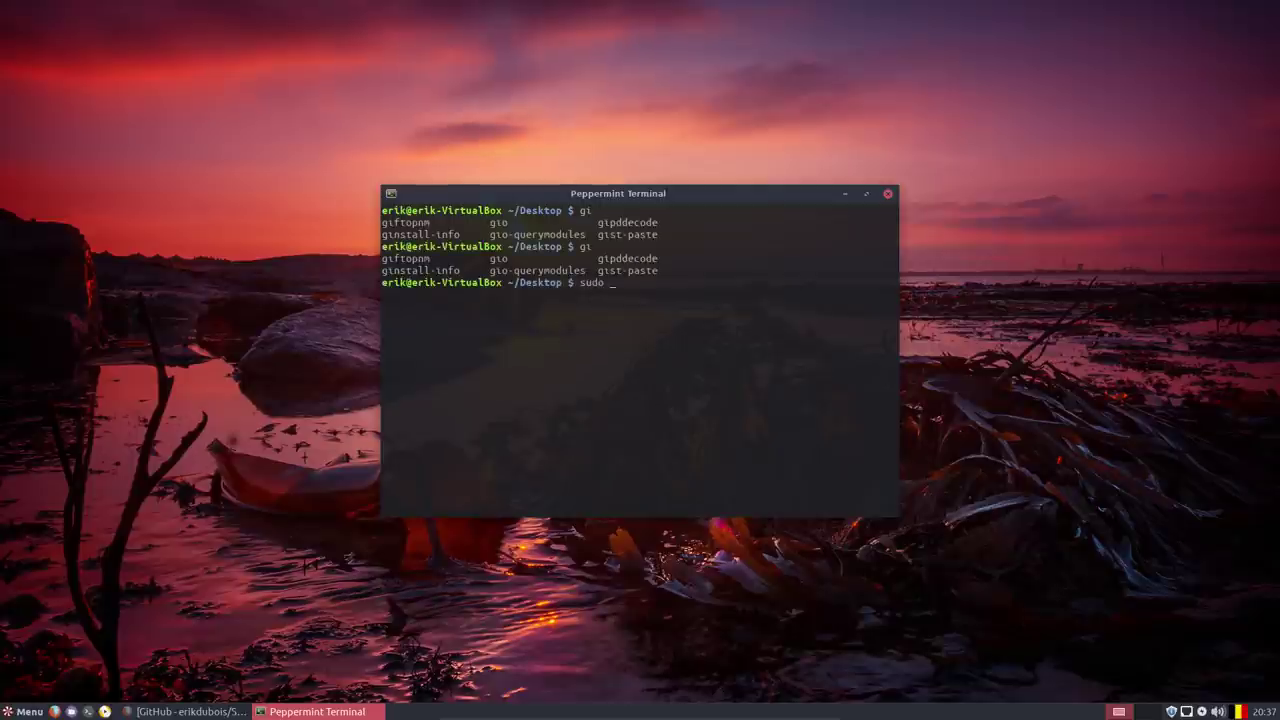
key(BackSpace)
text(apt install git)
key(Return)
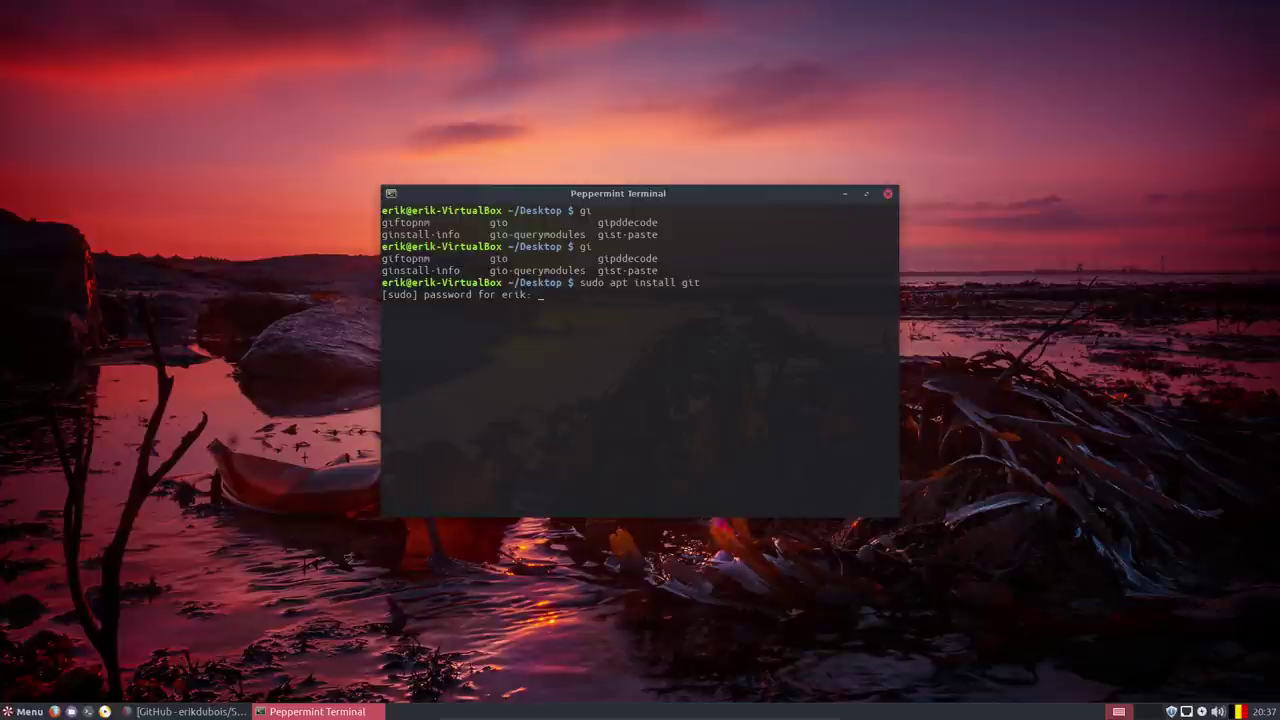
key(Return)
key(Return)
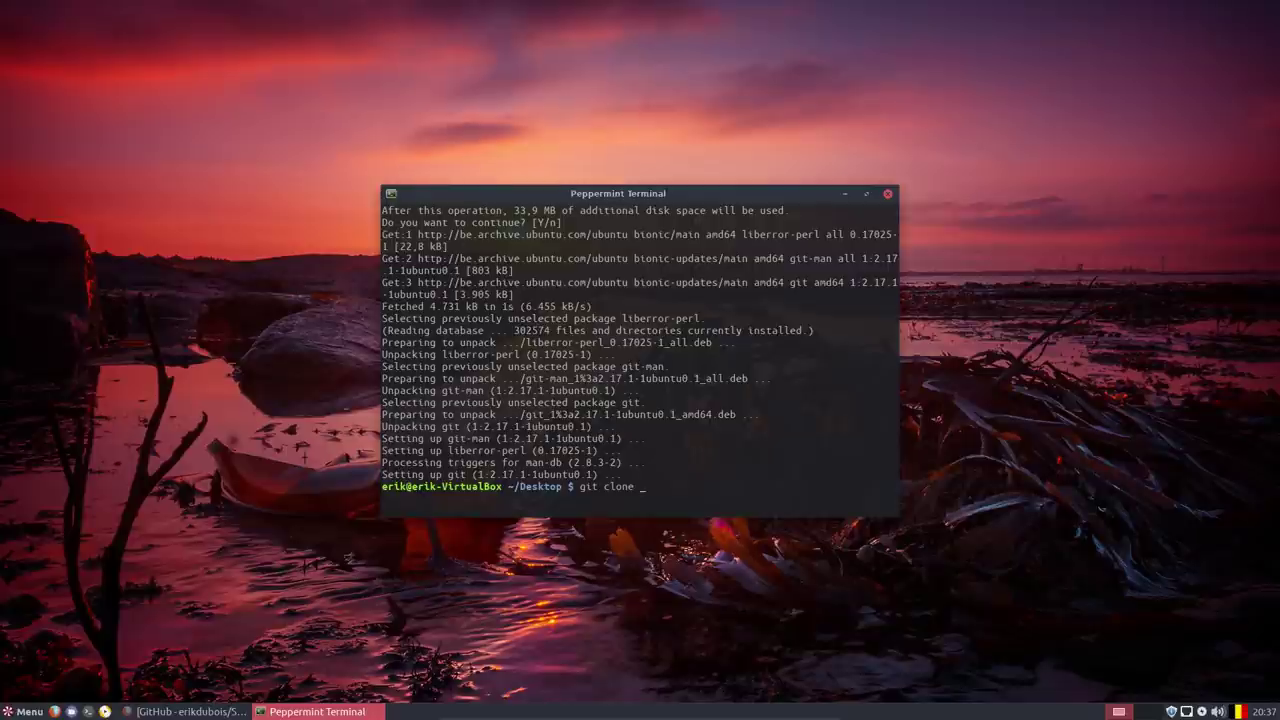
key(ctrl+shift+v)
key(Return)
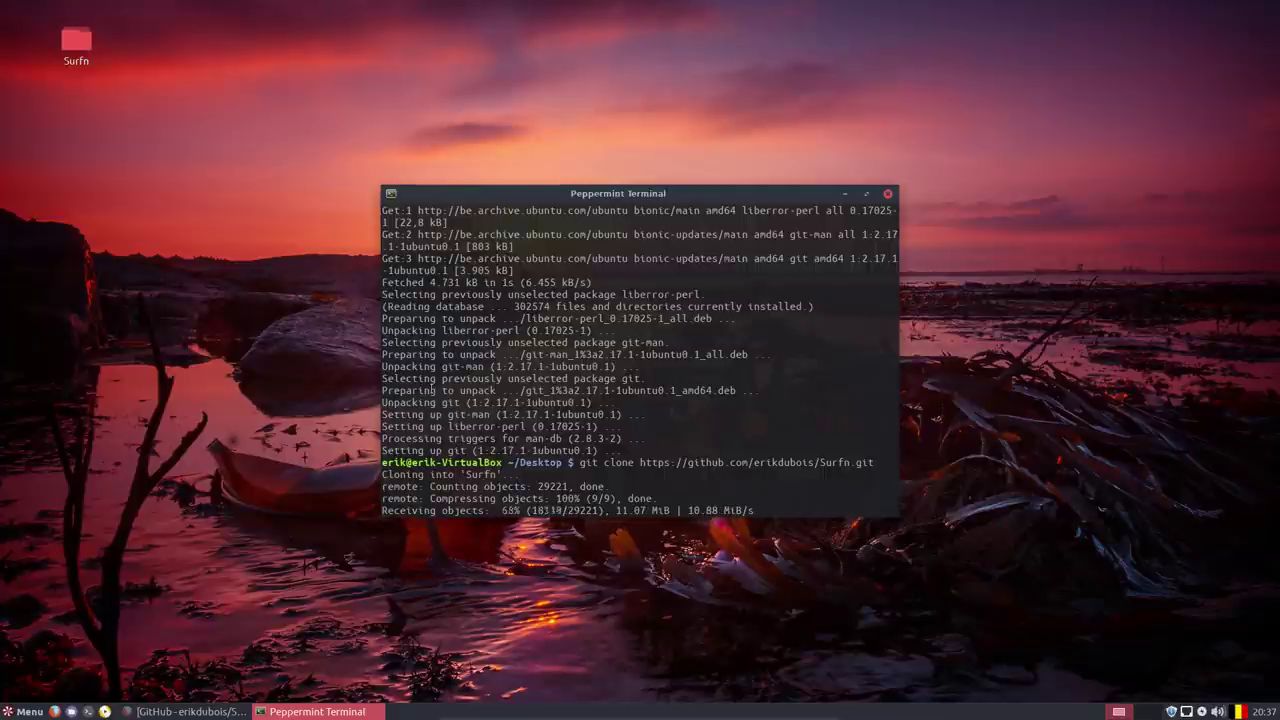
Close the terminal, delete the loose script files in Surfn, and copy its 17 icon theme folders.
click(887, 194)
double_click(68, 52)
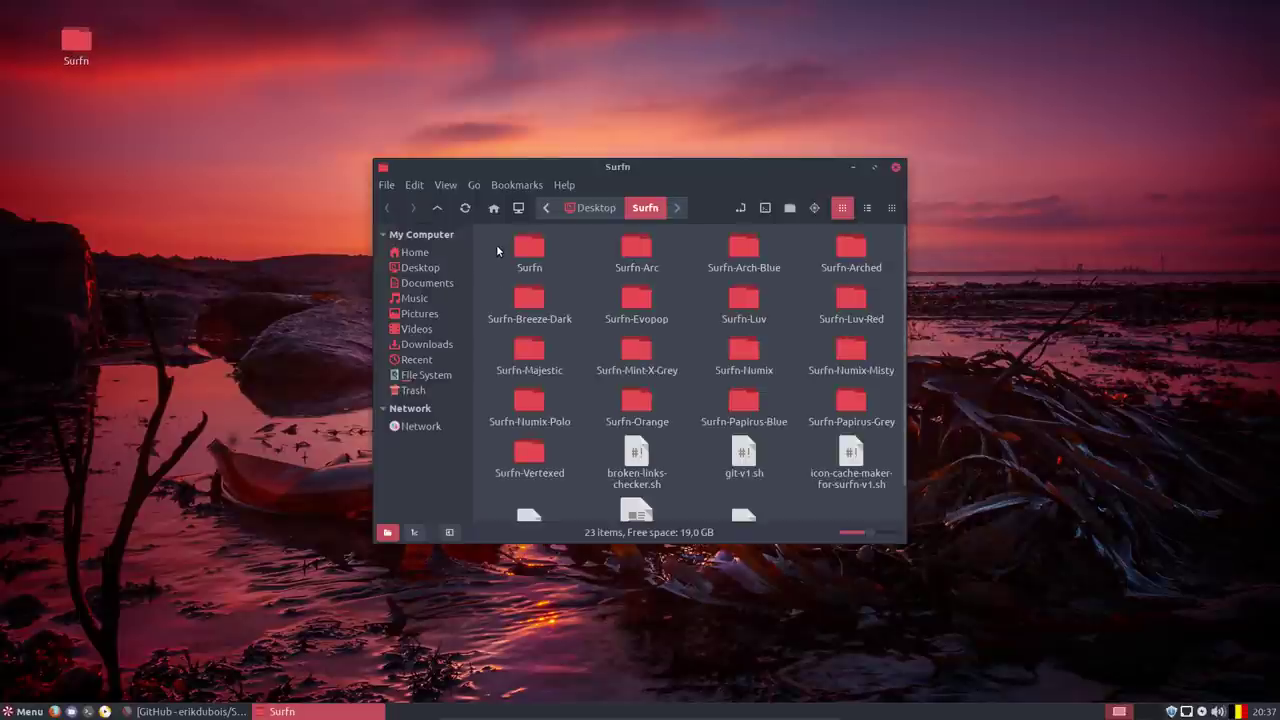
drag(612, 457, 851, 522)
key(Delete)
click(631, 458)
key(Delete)
key(ctrl+a)
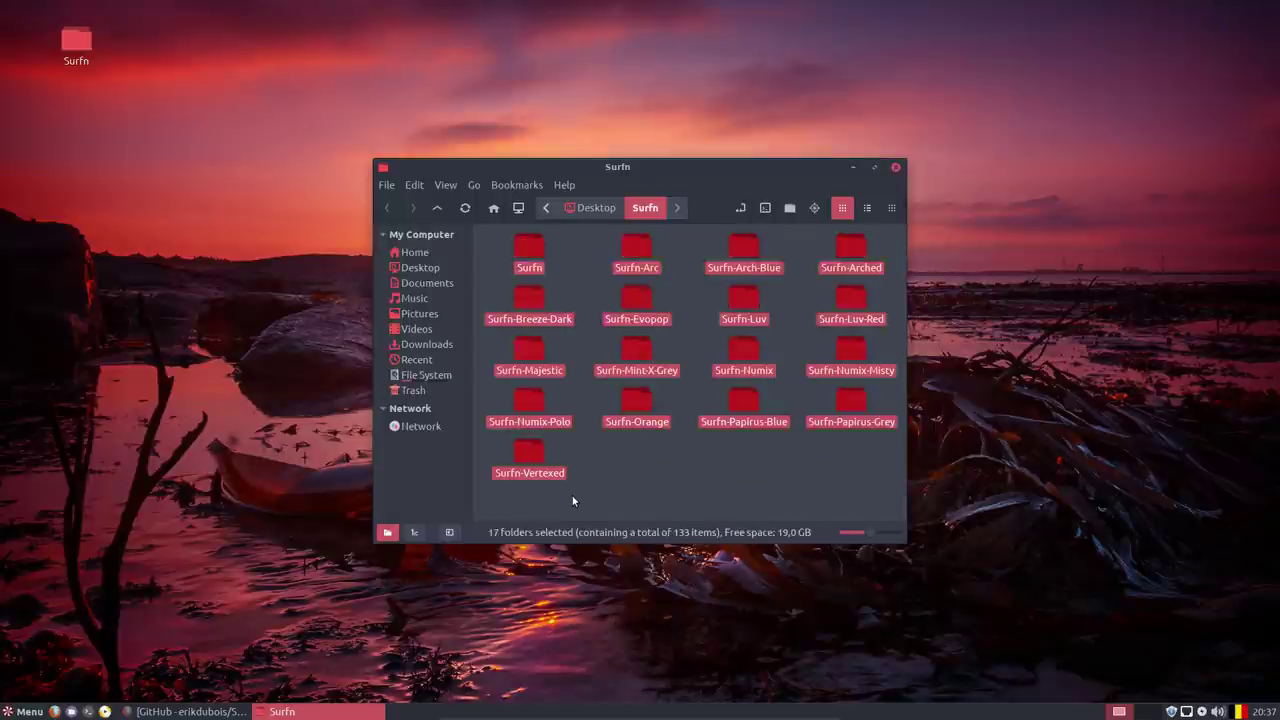
key(ctrl+c)
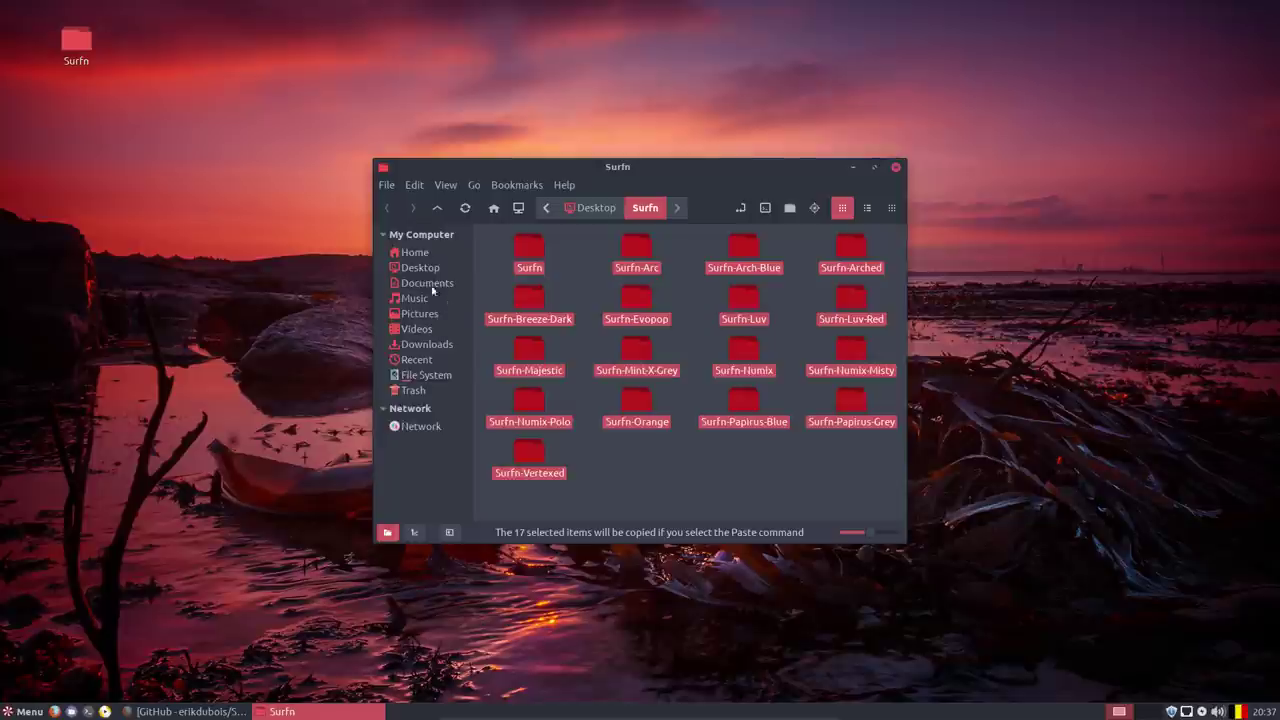
Paste the 17 Surfn theme folders into the hidden .icons folder in home.
click(424, 254)
click(583, 402)
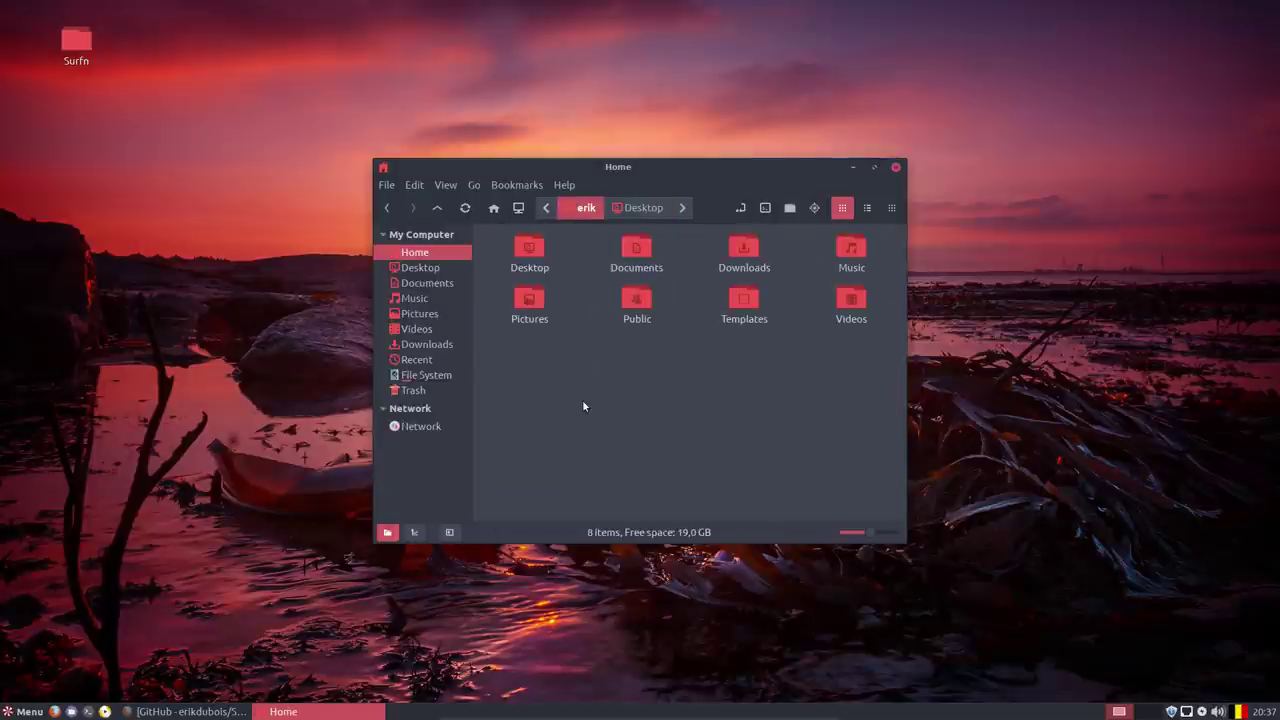
key(ctrl+h)
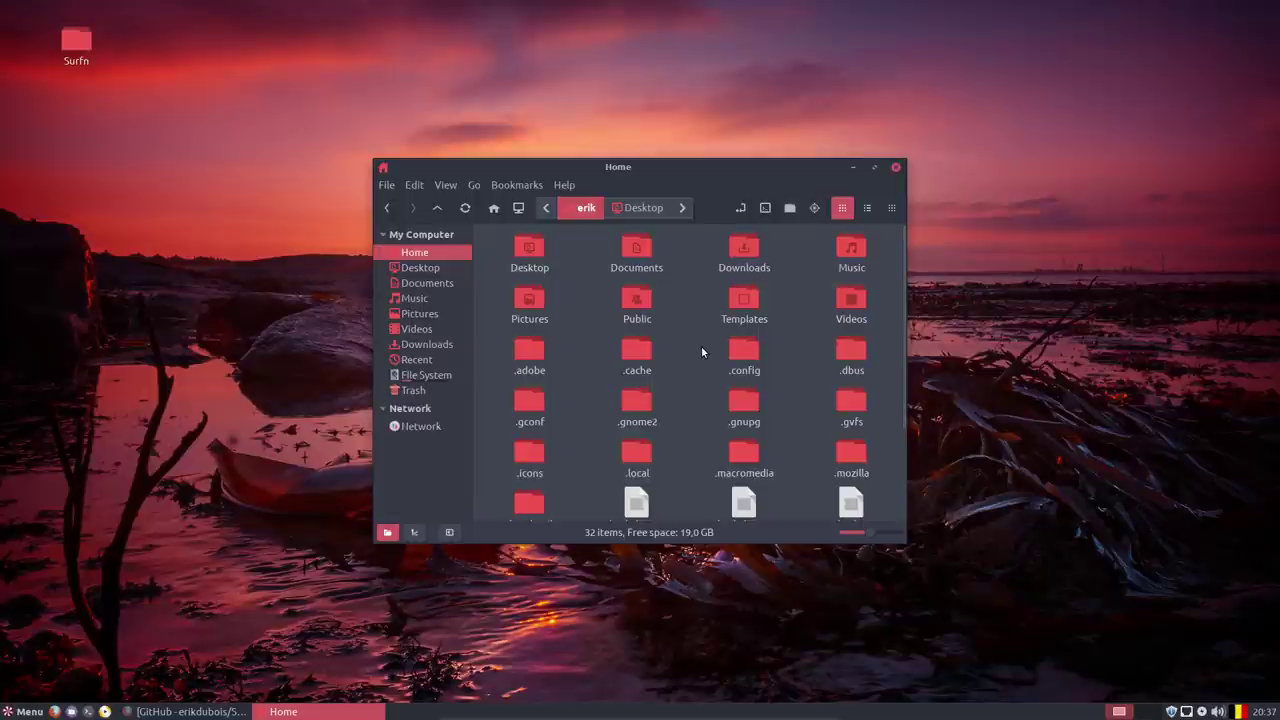
double_click(530, 455)
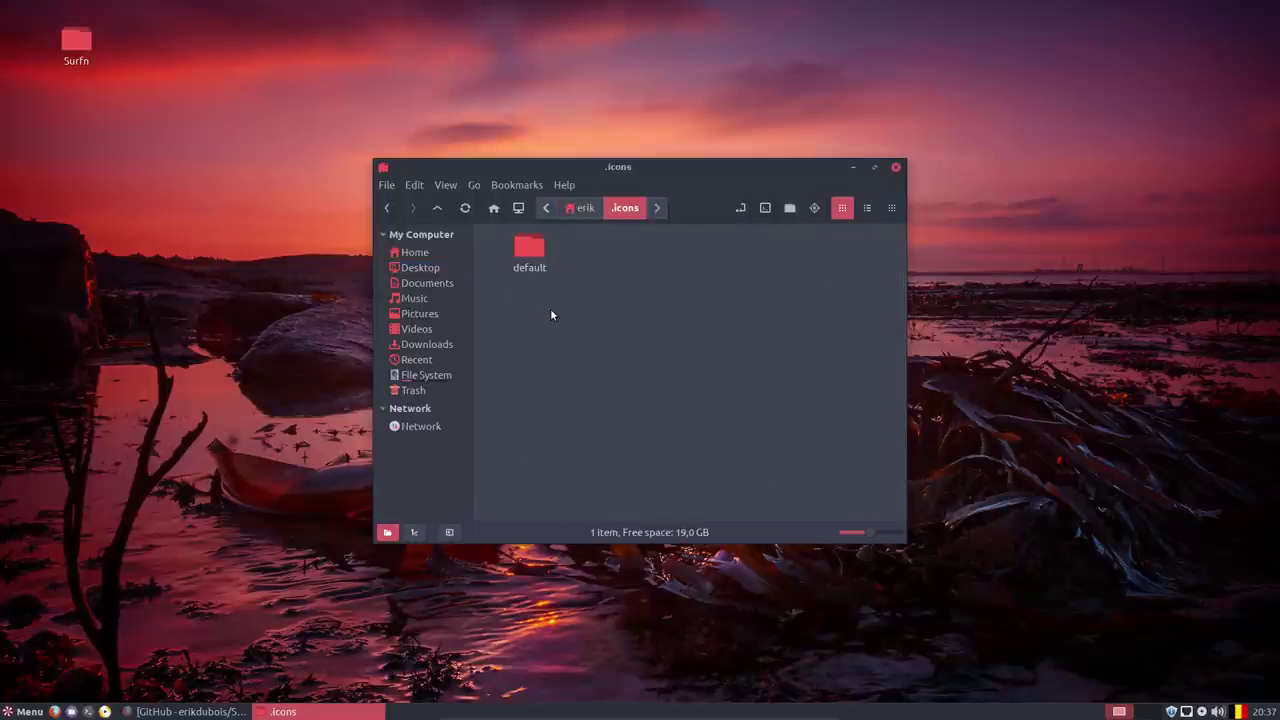
key(ctrl+v)
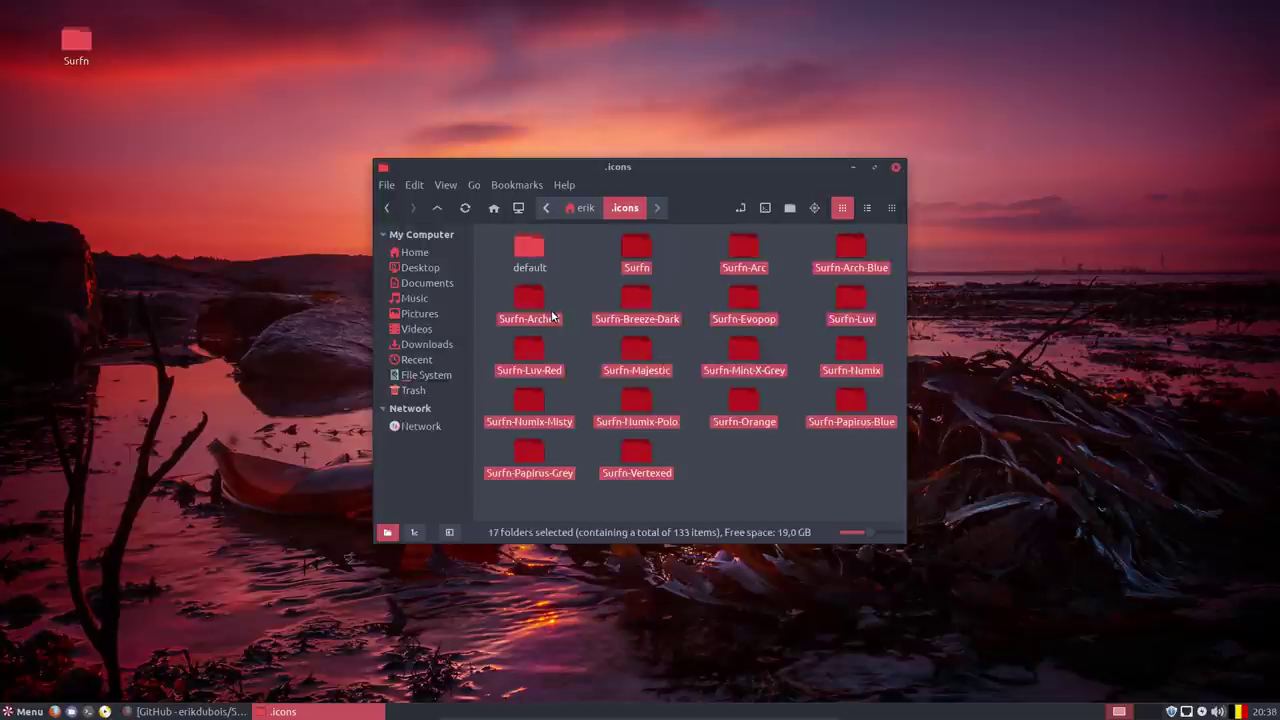
click(685, 469)
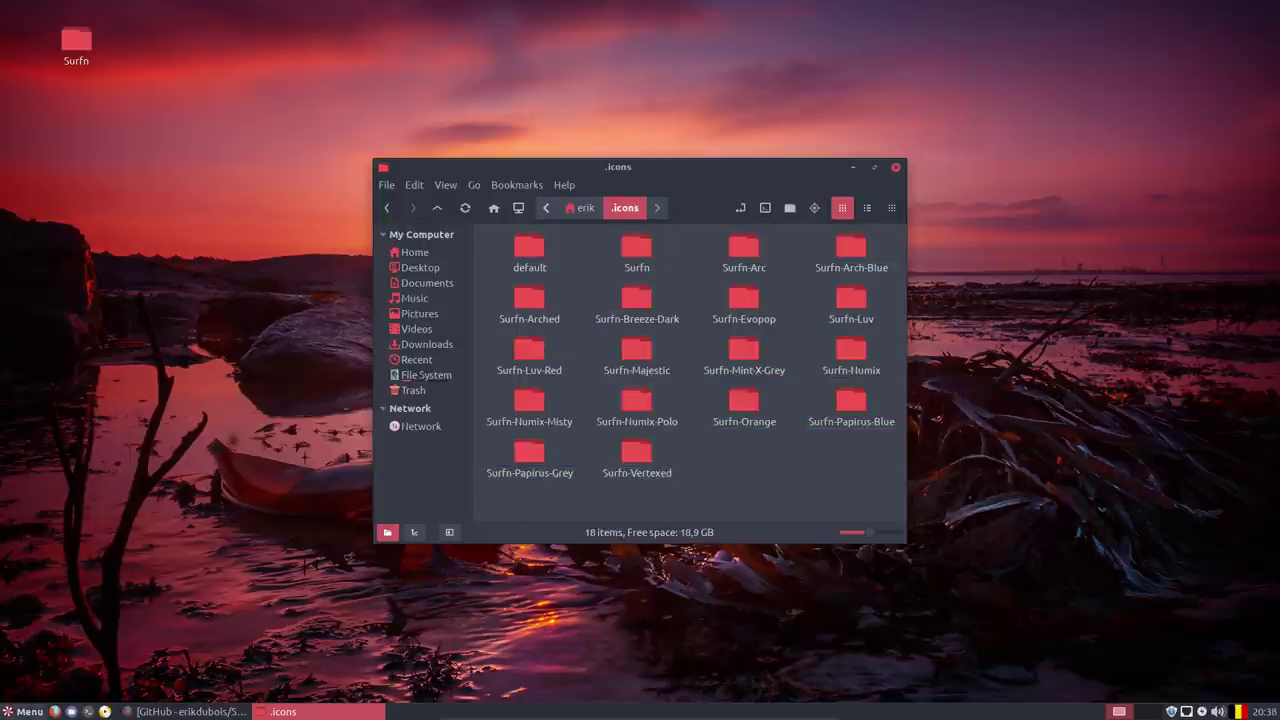
Open Customize Look and Feel from the Peppermint Settings Panel and show the Icon Theme list.
click(24, 711)
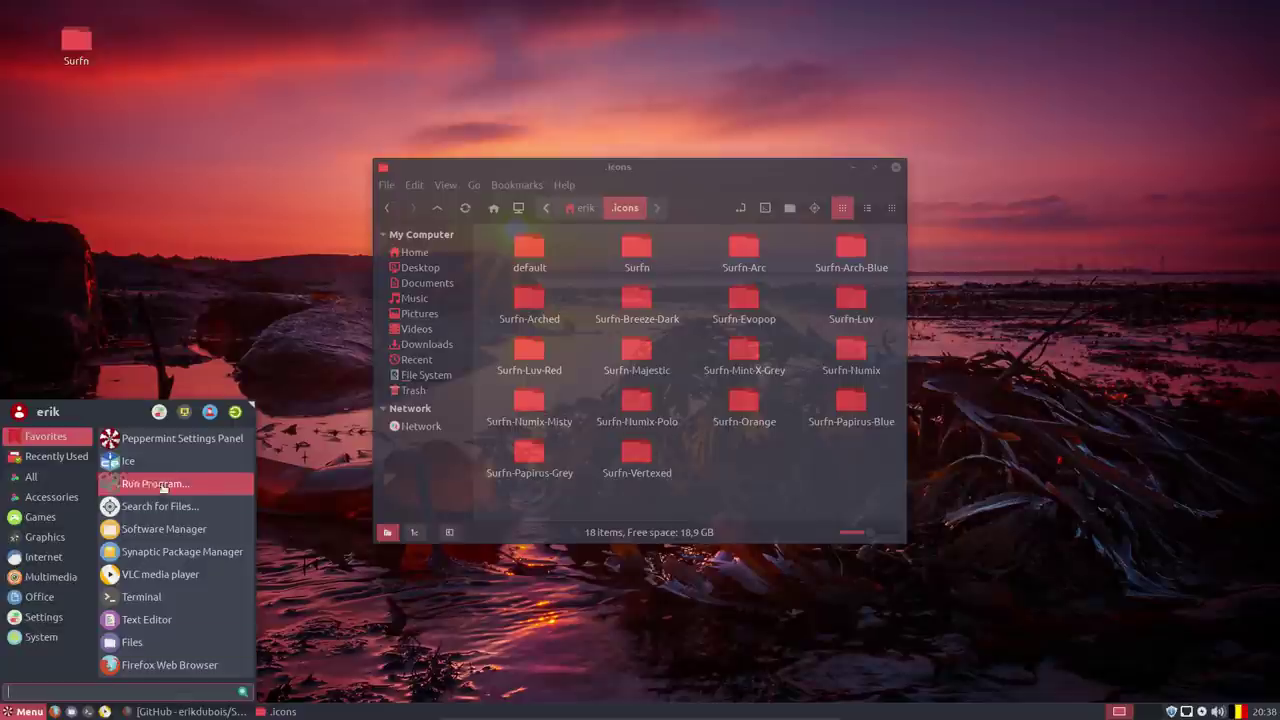
click(160, 437)
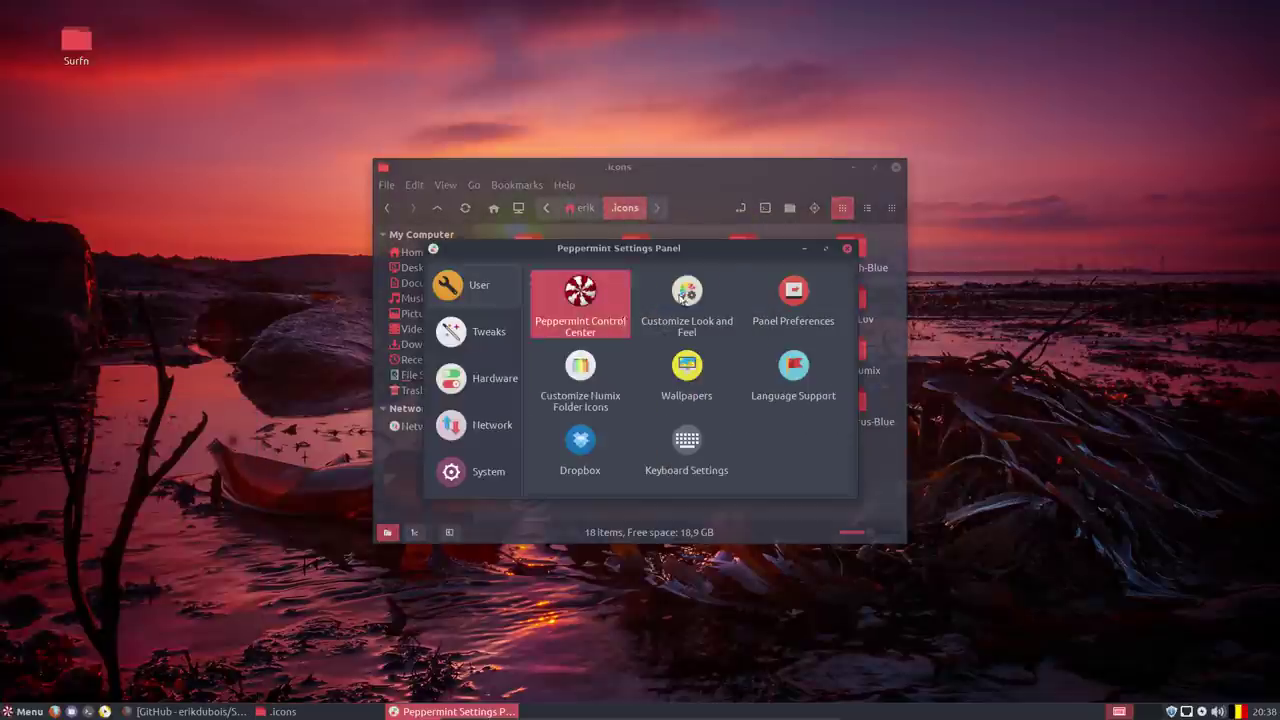
click(684, 302)
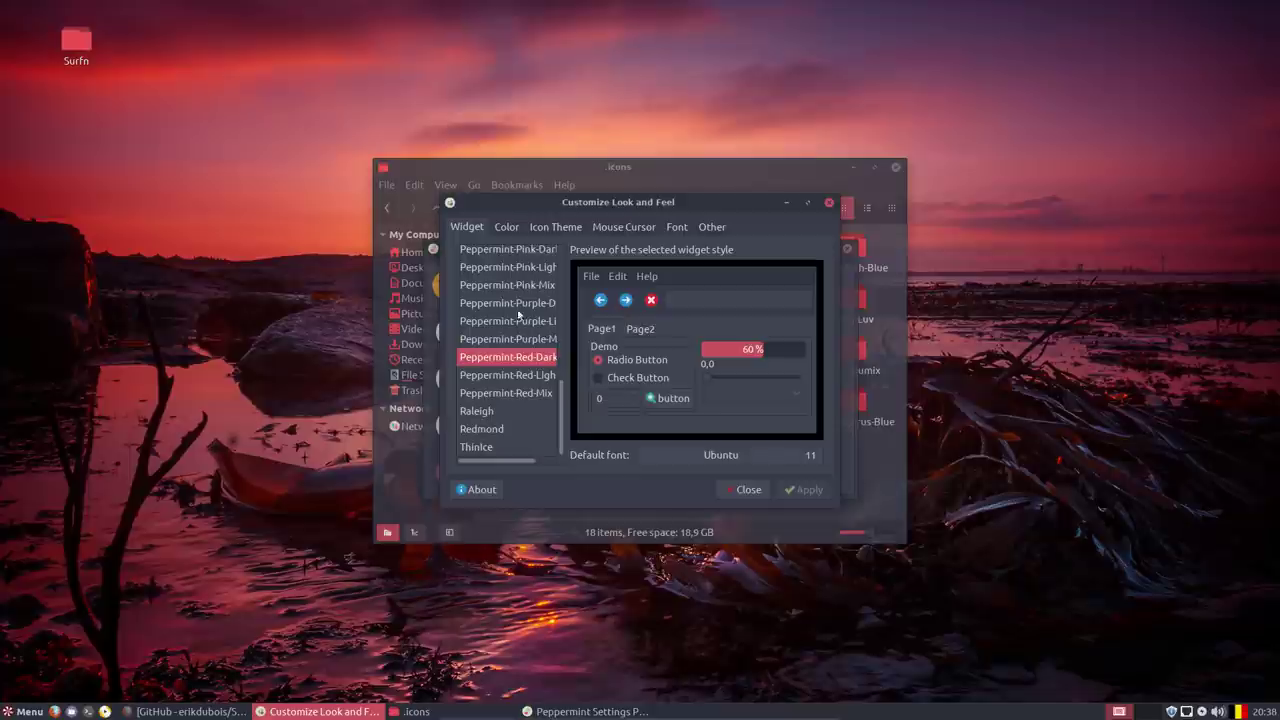
click(560, 228)
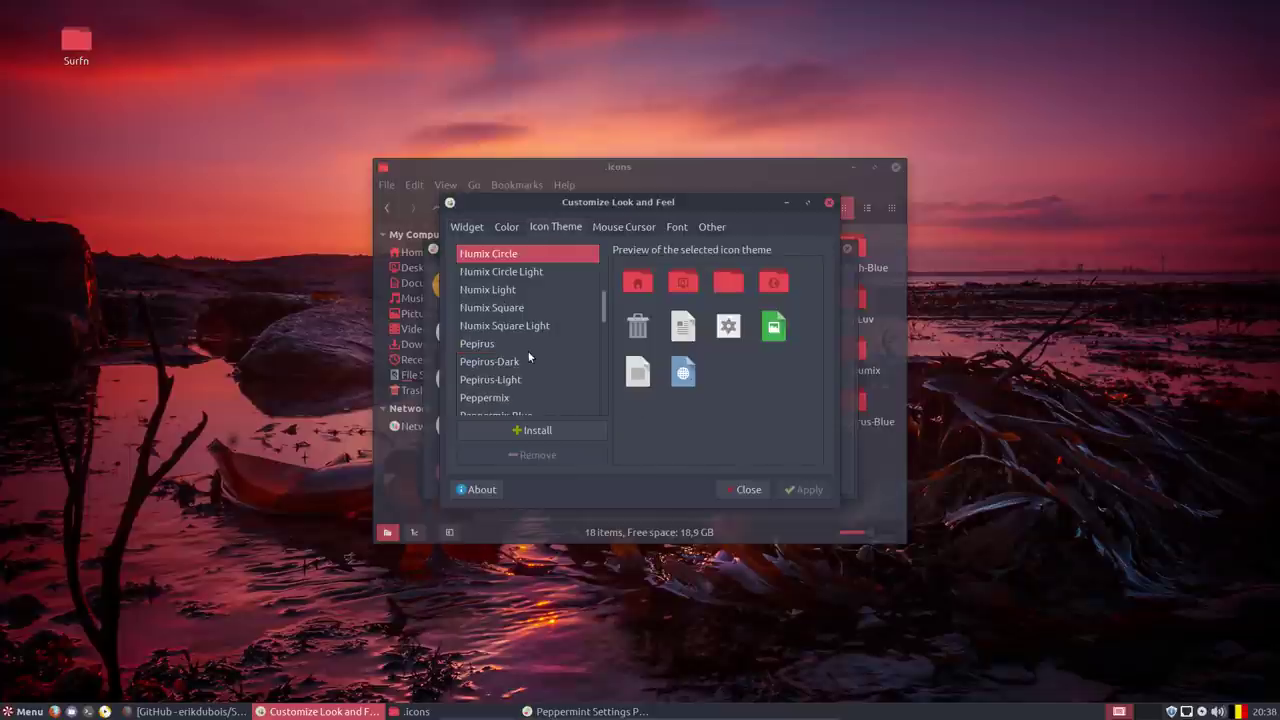
scroll(529, 357, up, 2)
scroll(529, 357, down, 10)
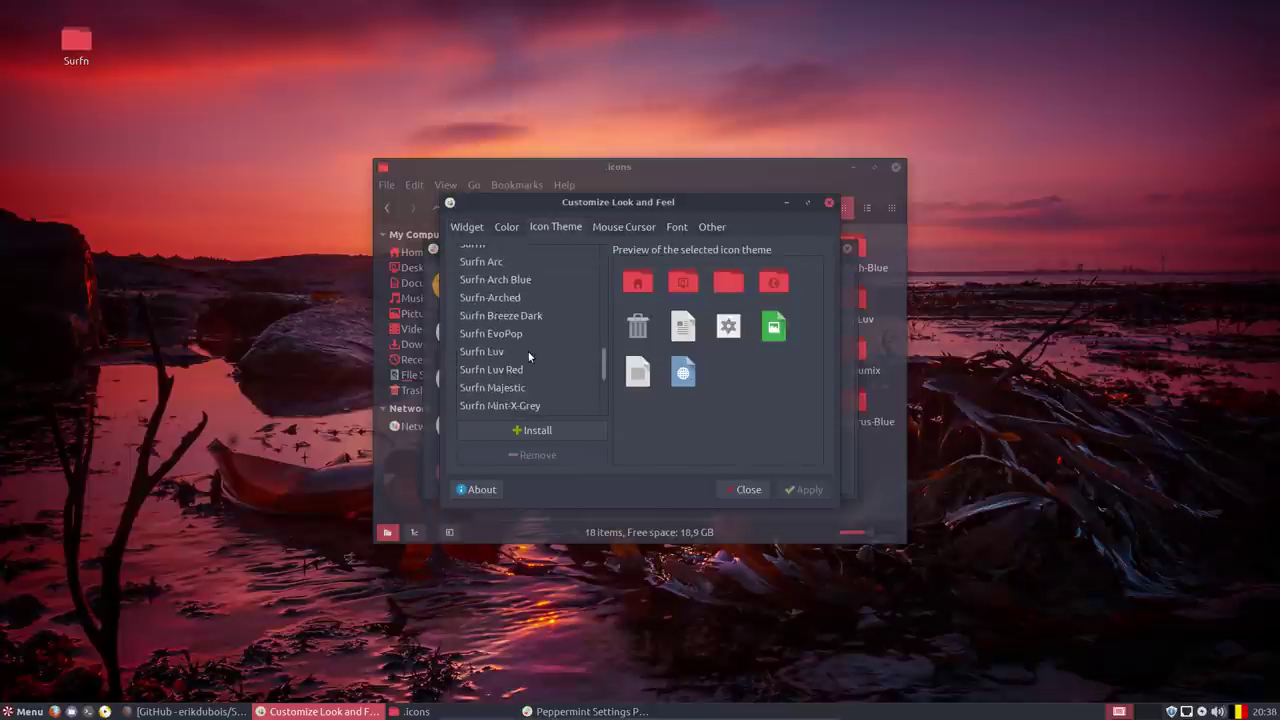
scroll(529, 357, up, 1)
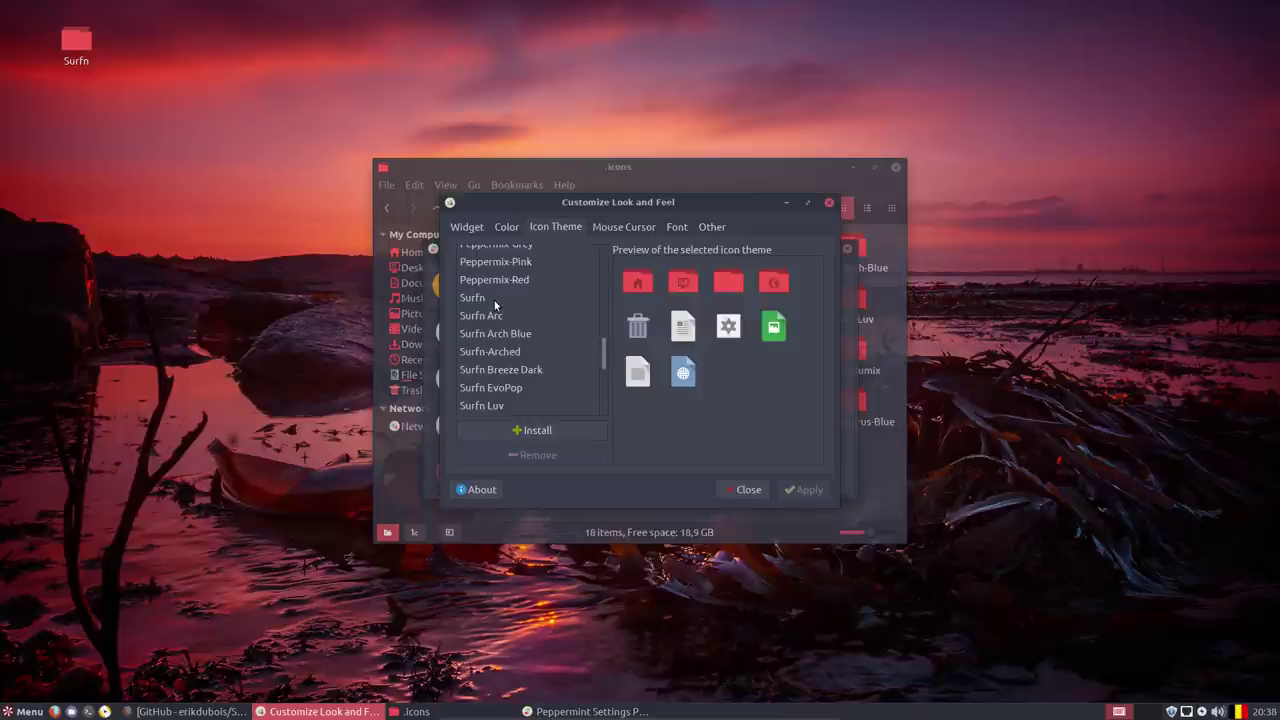
Preview the Surfn icon themes, apply Surfn Luv Red, and close both settings windows.
click(496, 298)
click(505, 322)
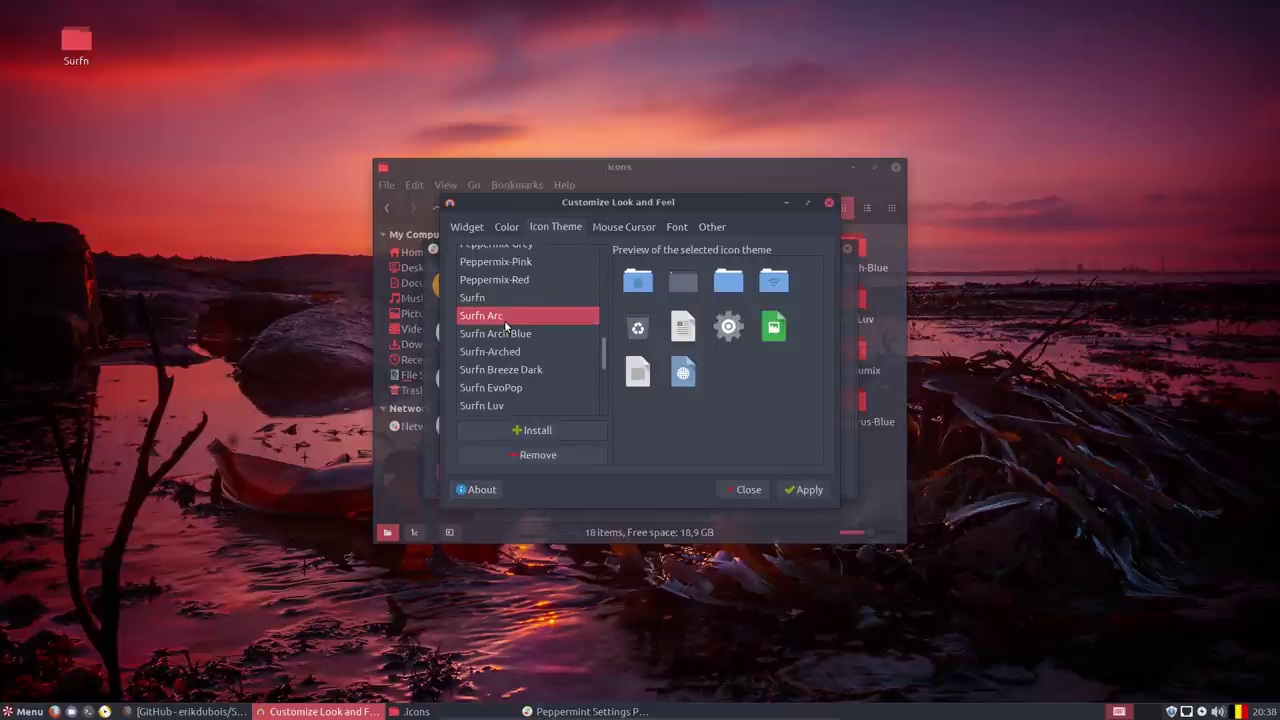
key(Down)
key(Down)
key(Down)
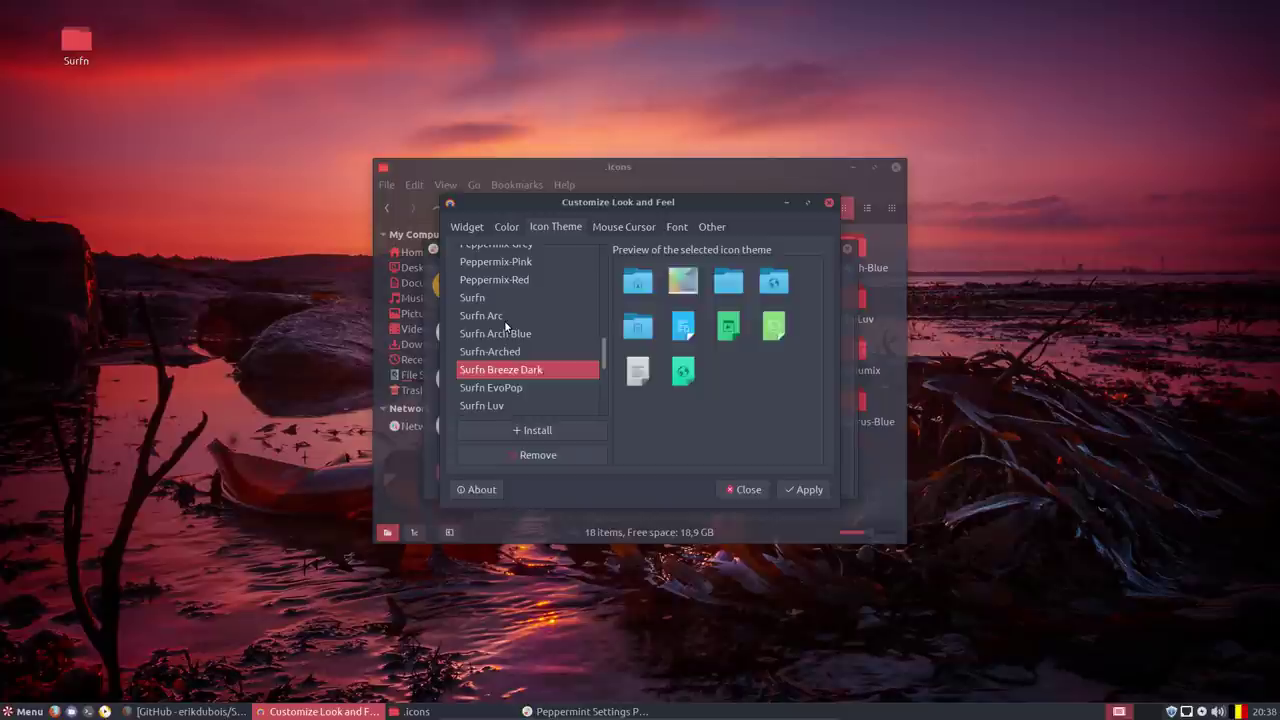
key(Down)
key(Down)
key(Down)
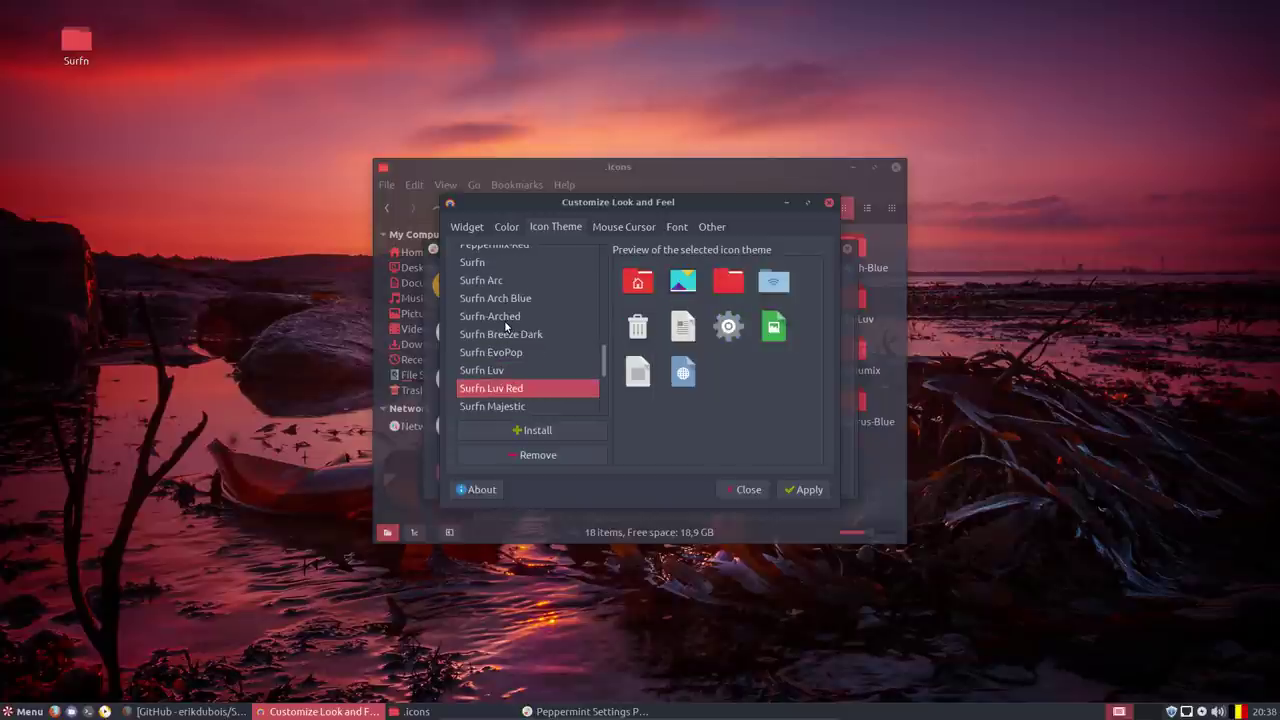
key(Down)
key(Down)
key(Down)
key(Down)
key(Down)
key(Down)
key(Down)
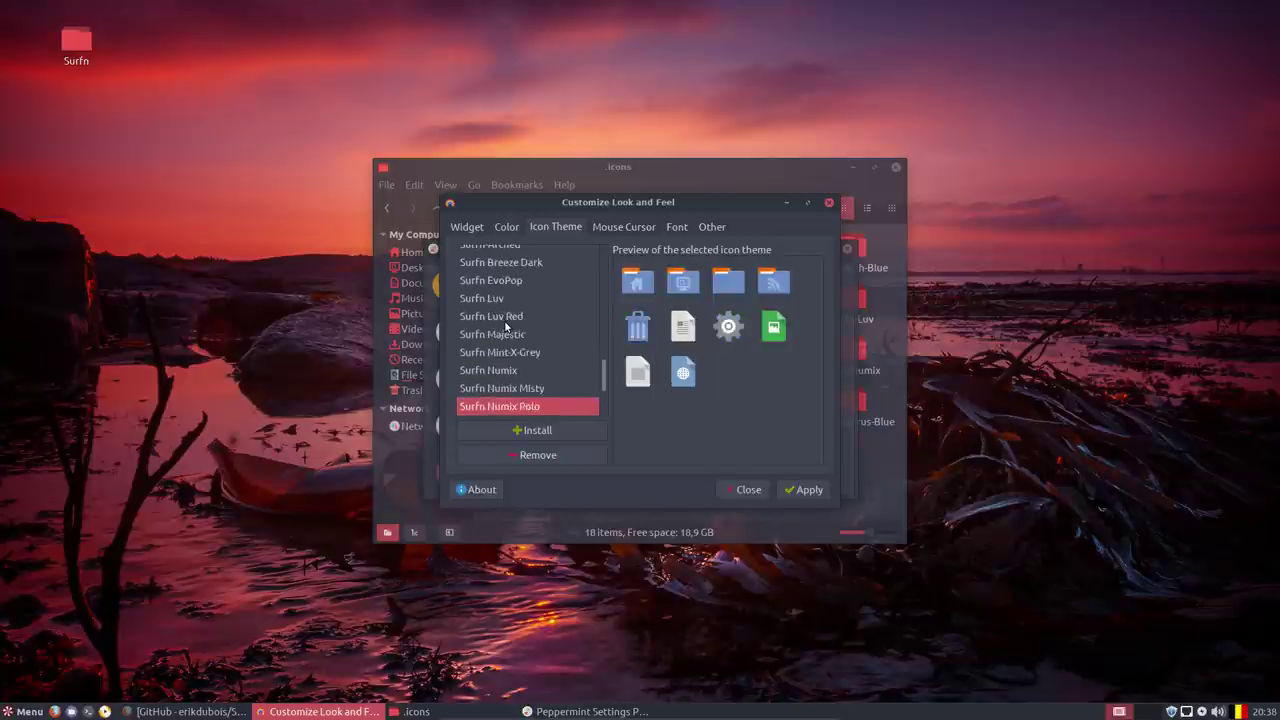
key(Down)
key(Down)
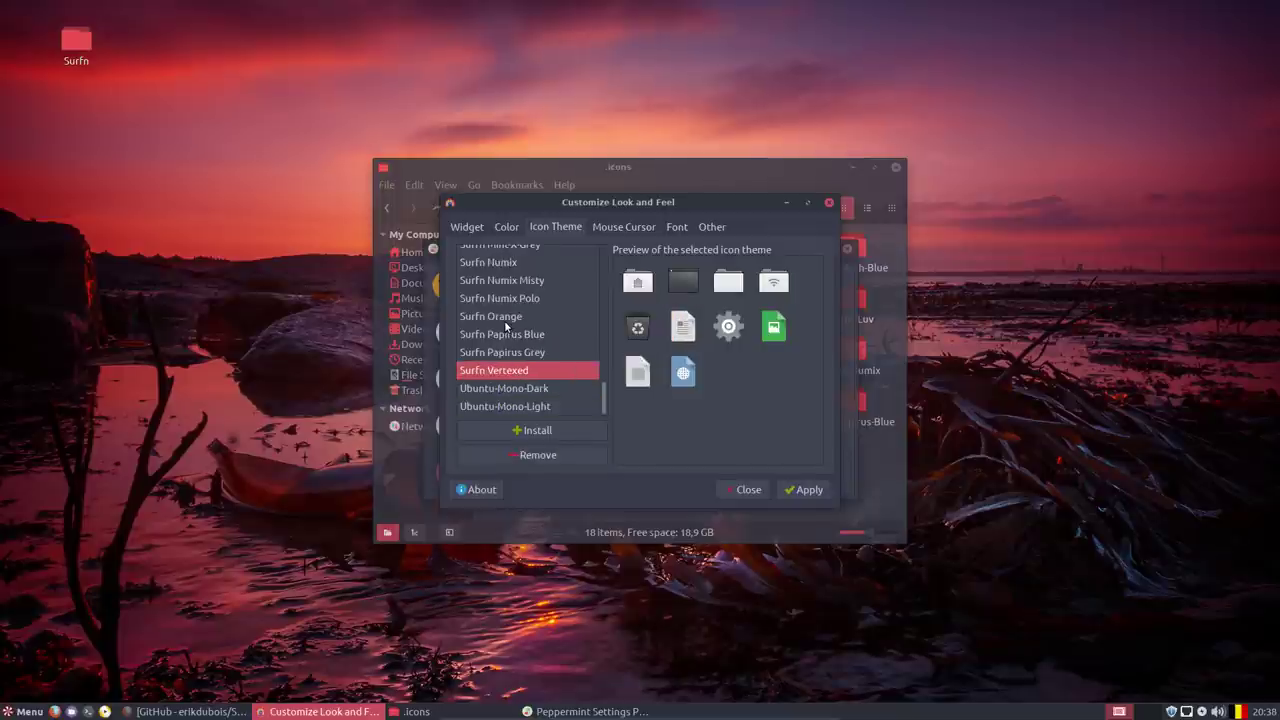
key(Down)
key(Down)
key(Up)
key(Up)
key(Up)
key(Up)
key(Up)
key(Up)
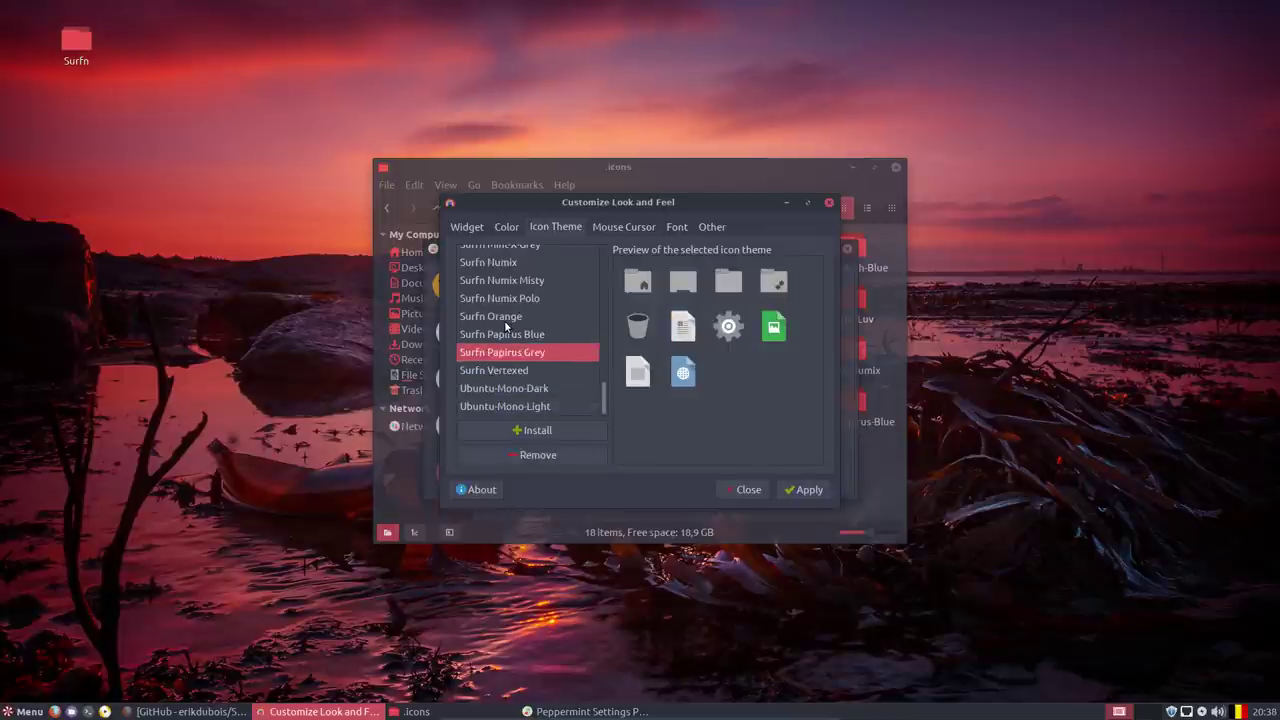
key(Up)
key(Up)
key(Up)
key(Up)
key(Up)
key(Up)
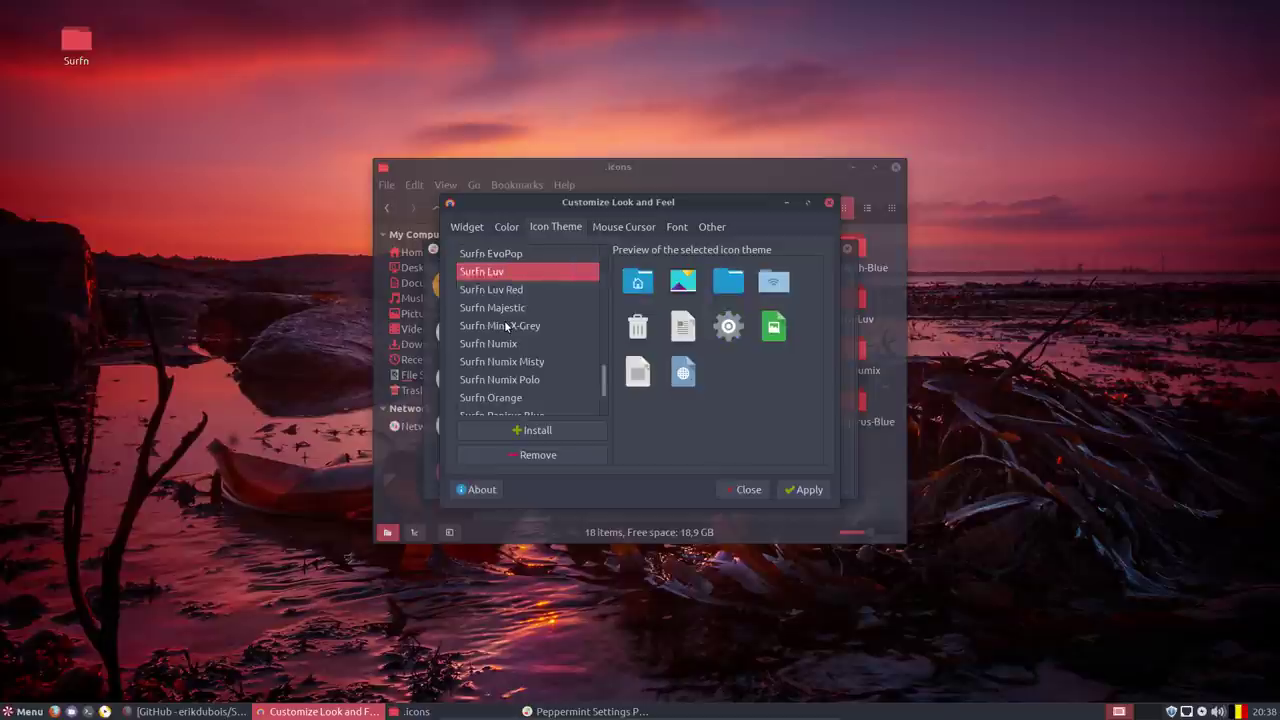
key(Down)
key(Down)
key(Up)
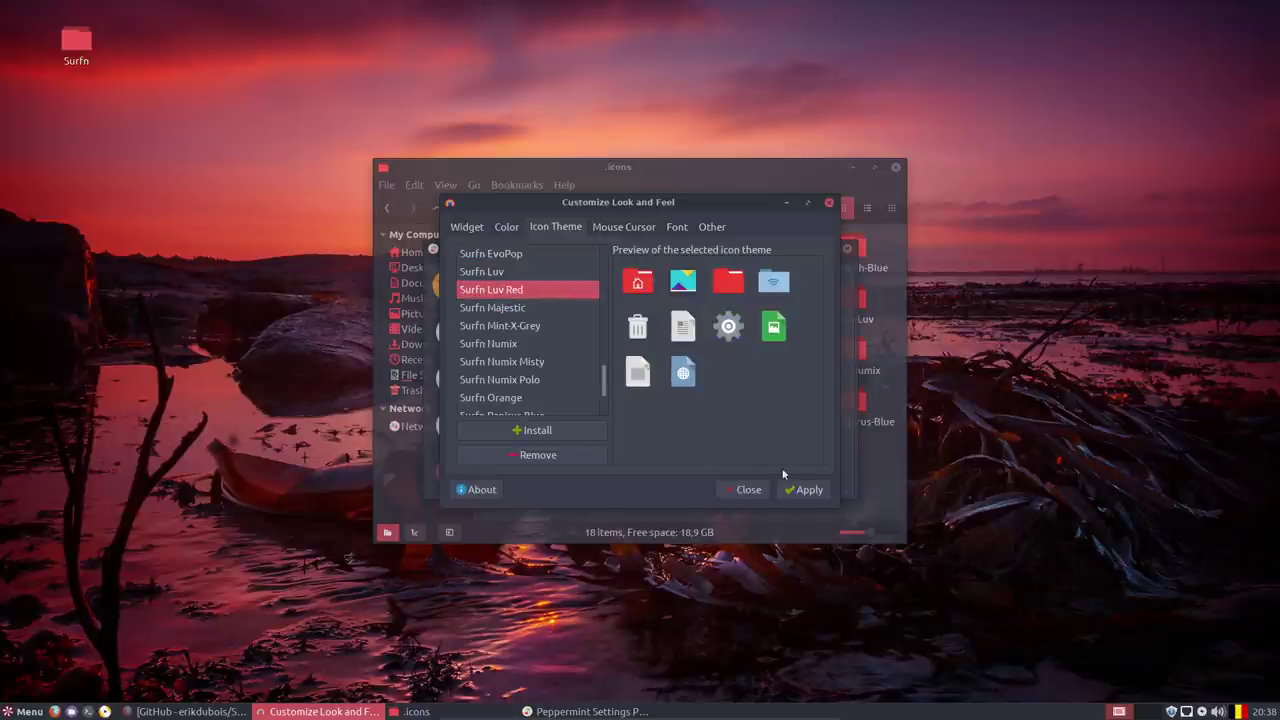
click(806, 489)
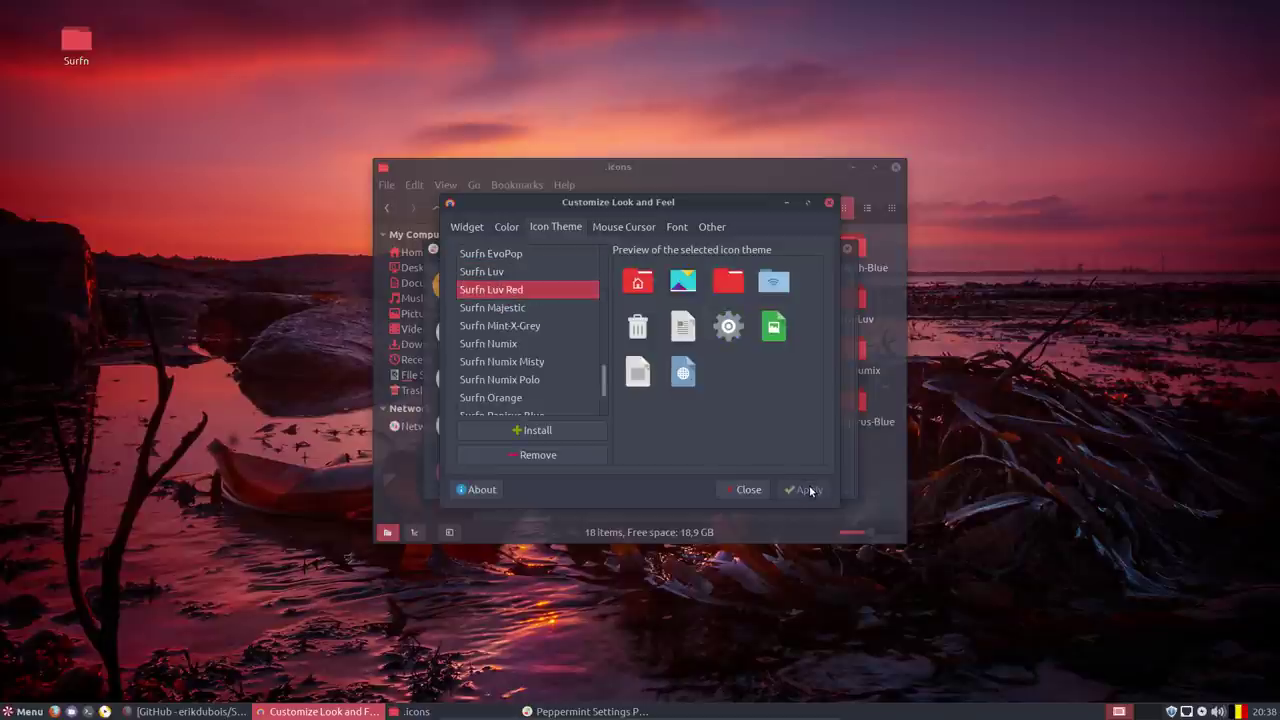
click(829, 203)
click(847, 248)
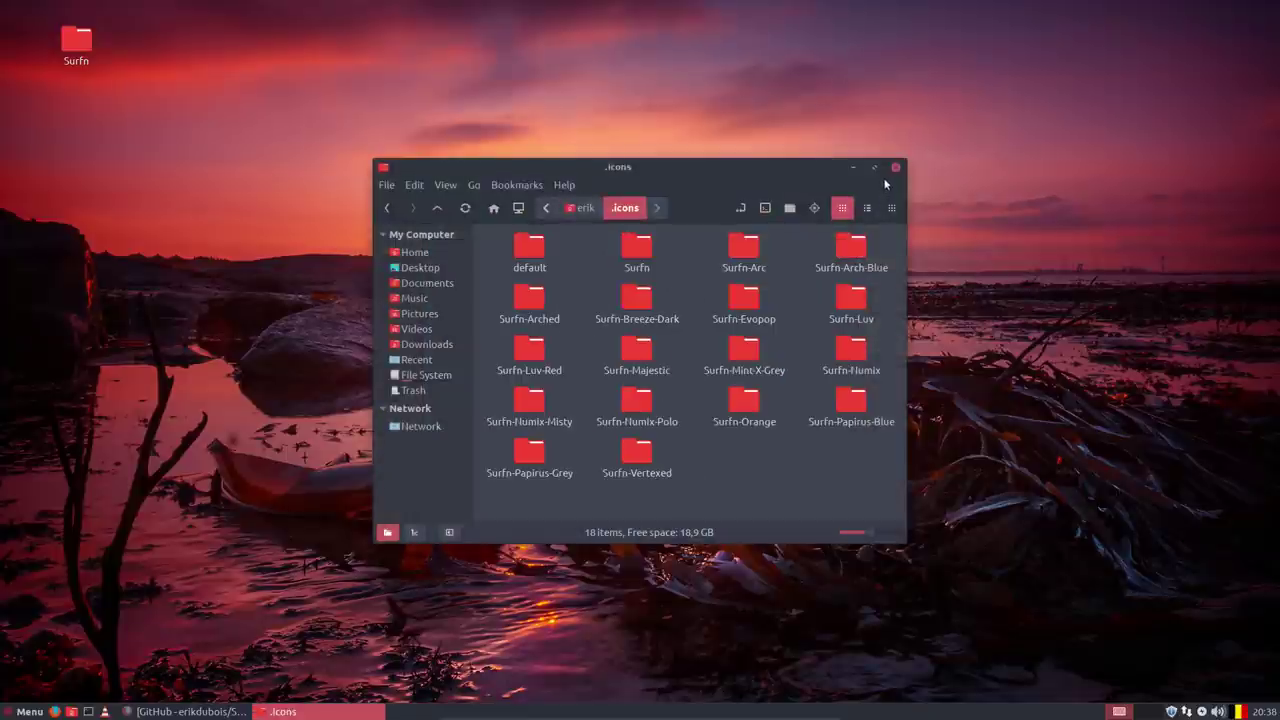
Close Nemo and scroll through the Whisker Menu's All applications list to check the Surfn icons.
click(896, 168)
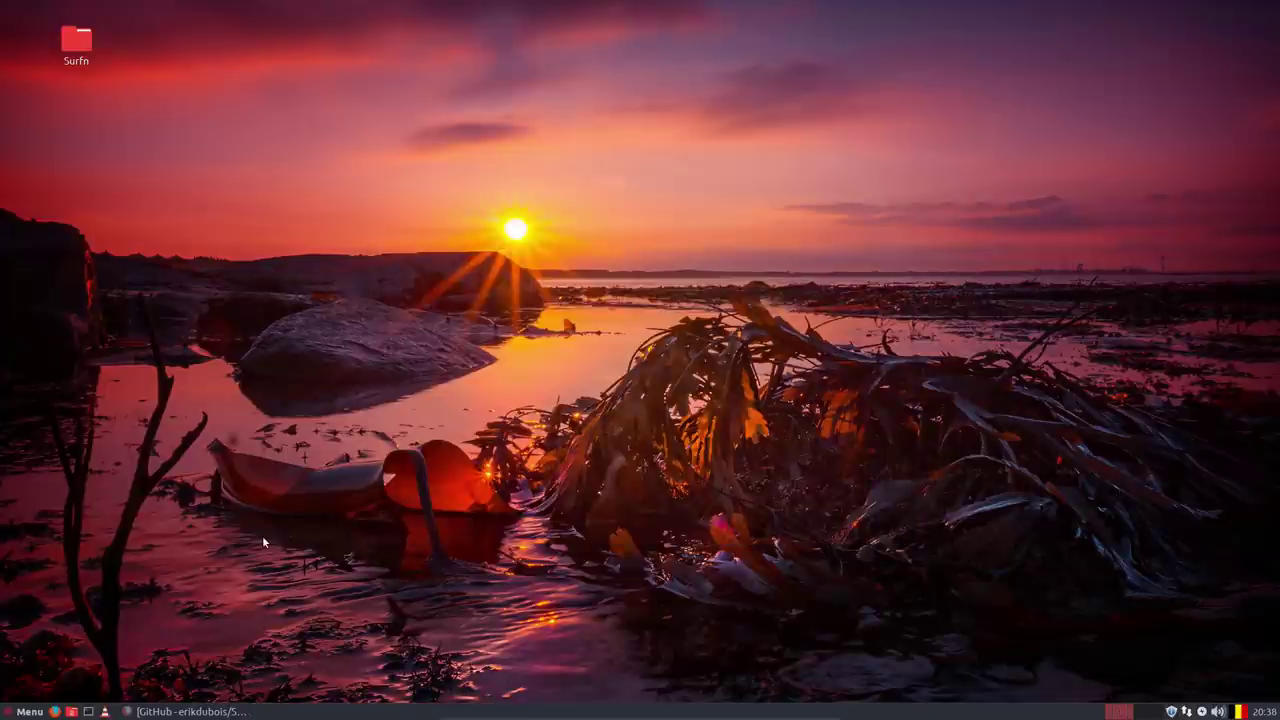
click(26, 712)
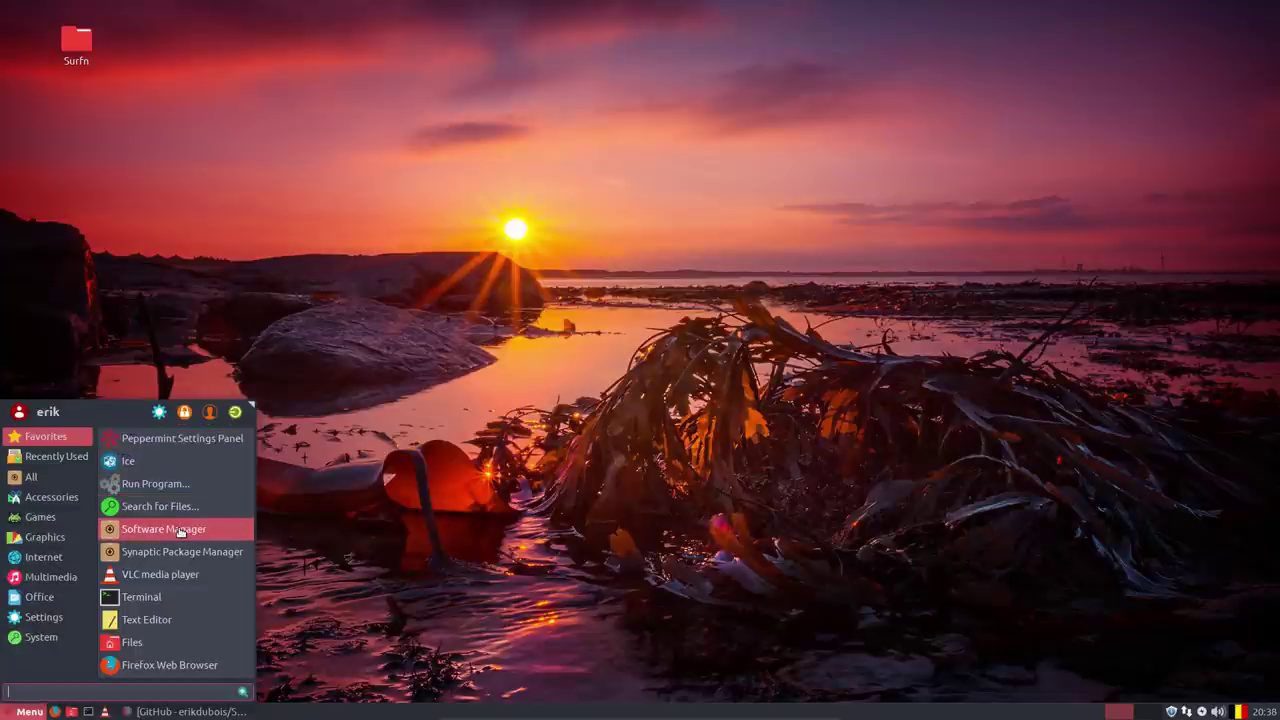
click(37, 484)
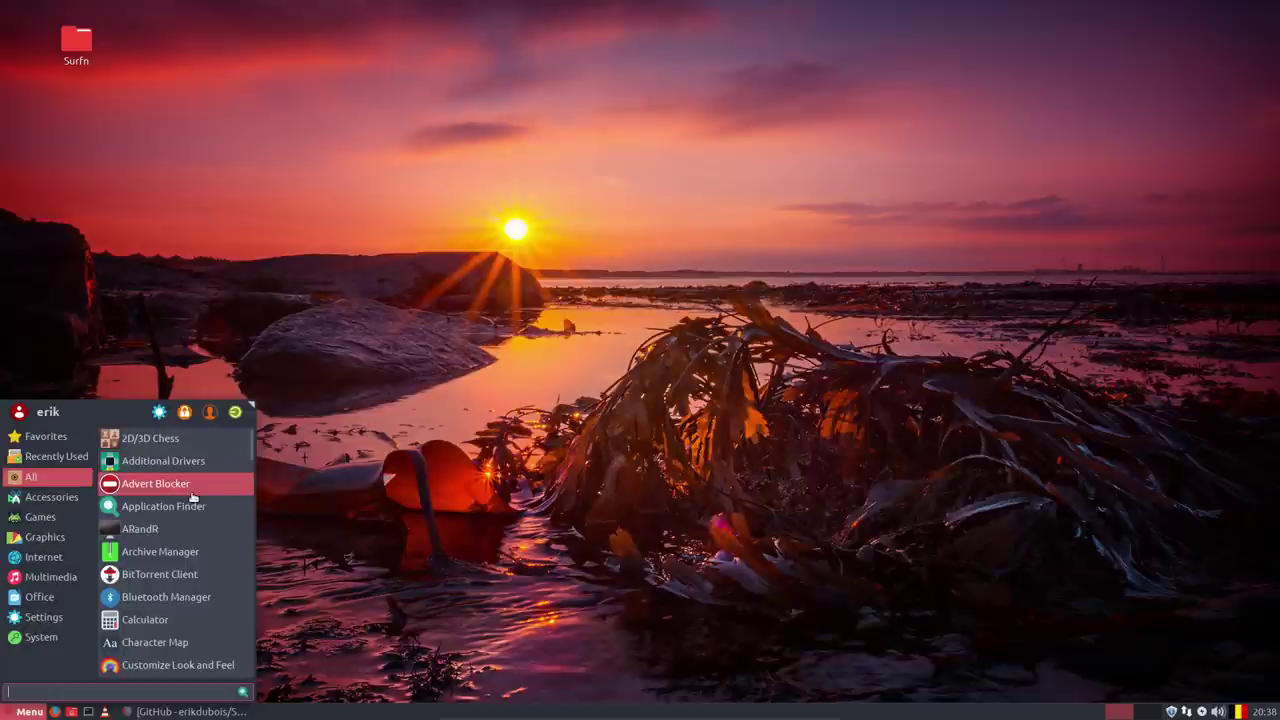
scroll(204, 525, down, 1)
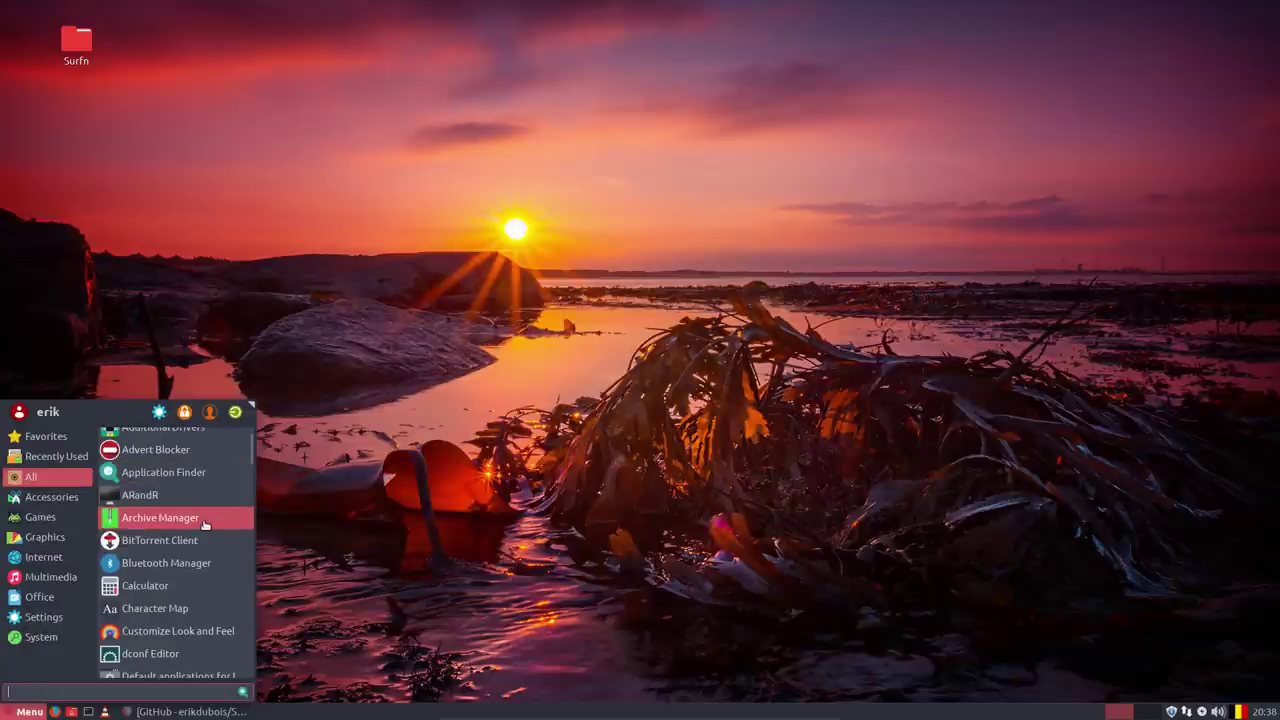
scroll(204, 525, down, 10)
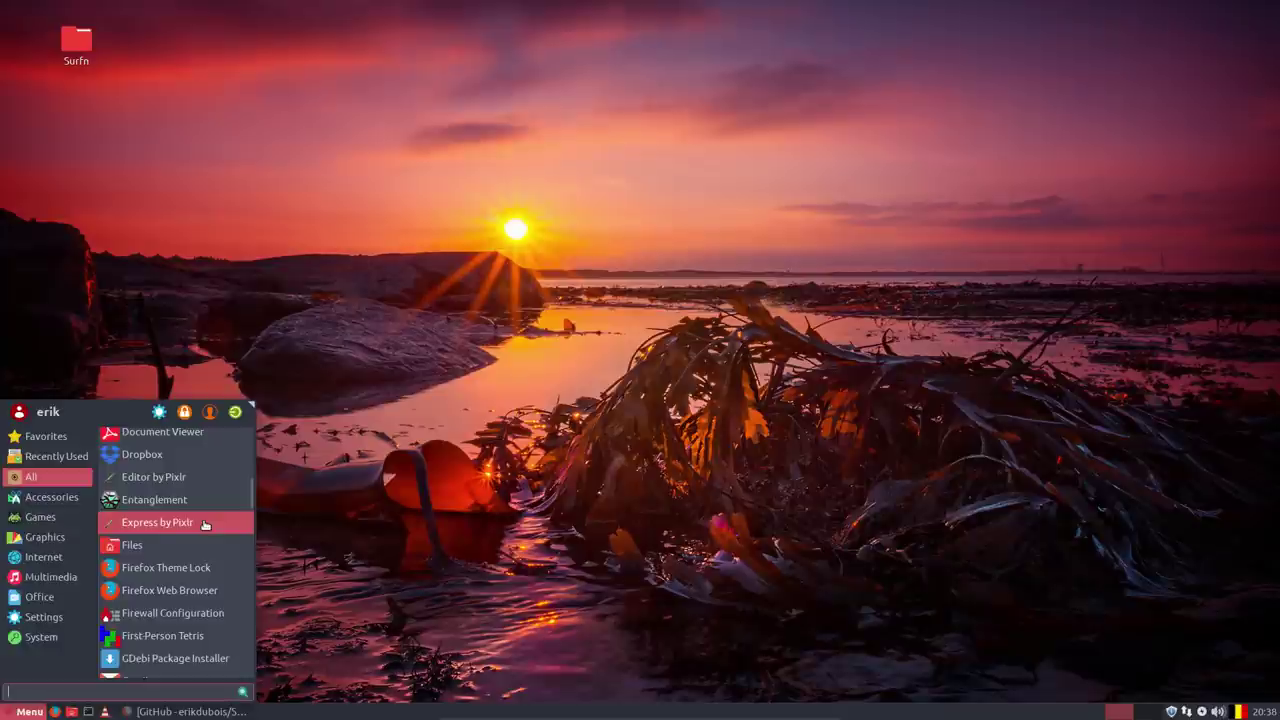
scroll(204, 525, down, 7)
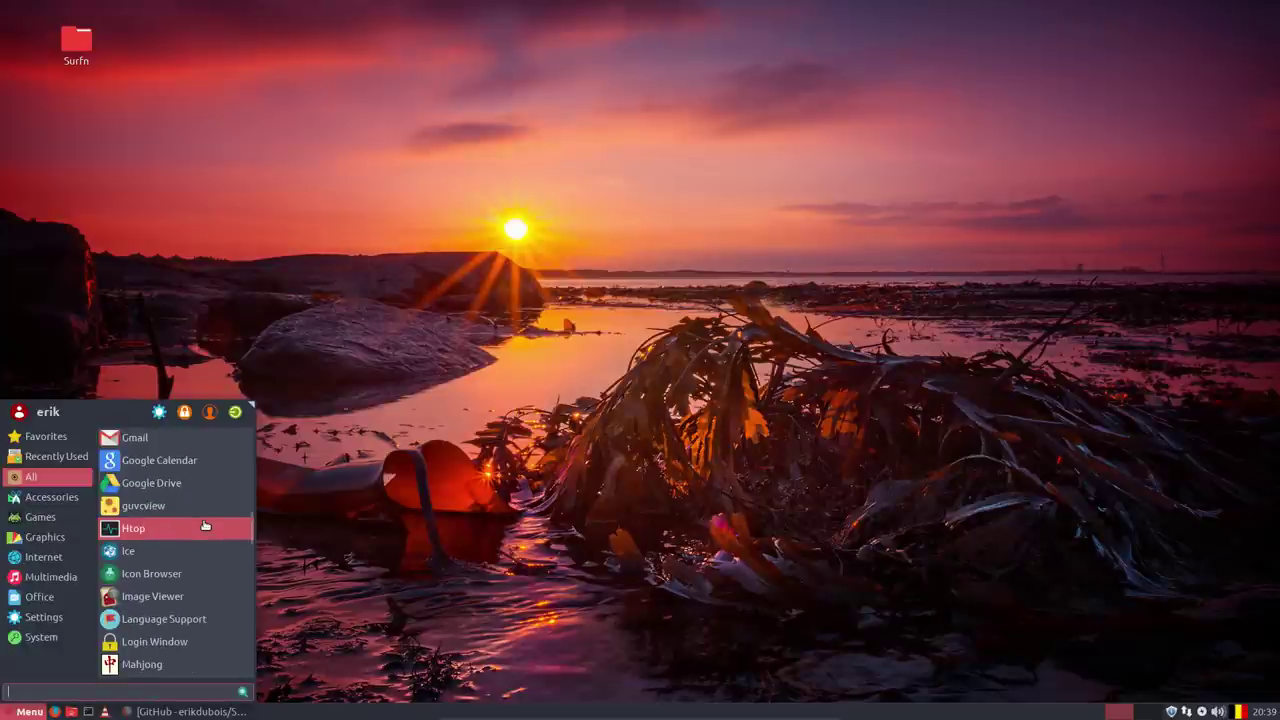
scroll(204, 525, down, 4)
scroll(204, 525, down, 8)
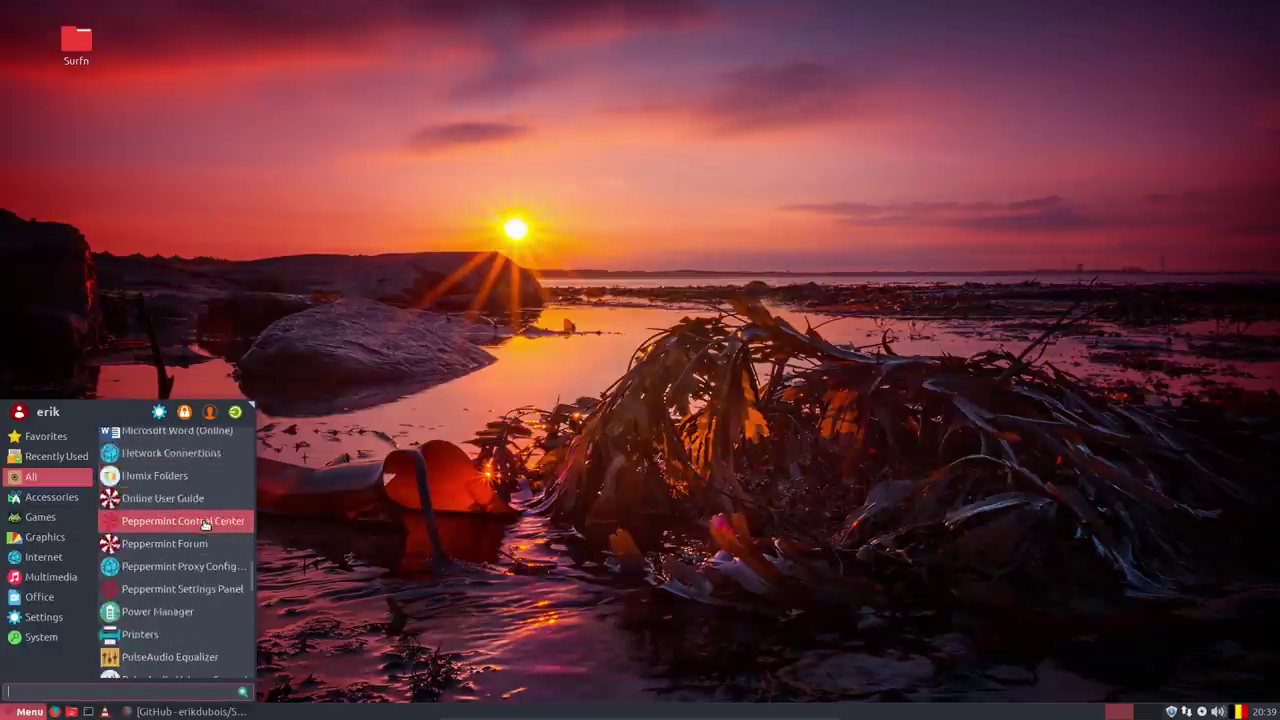
scroll(204, 525, down, 10)
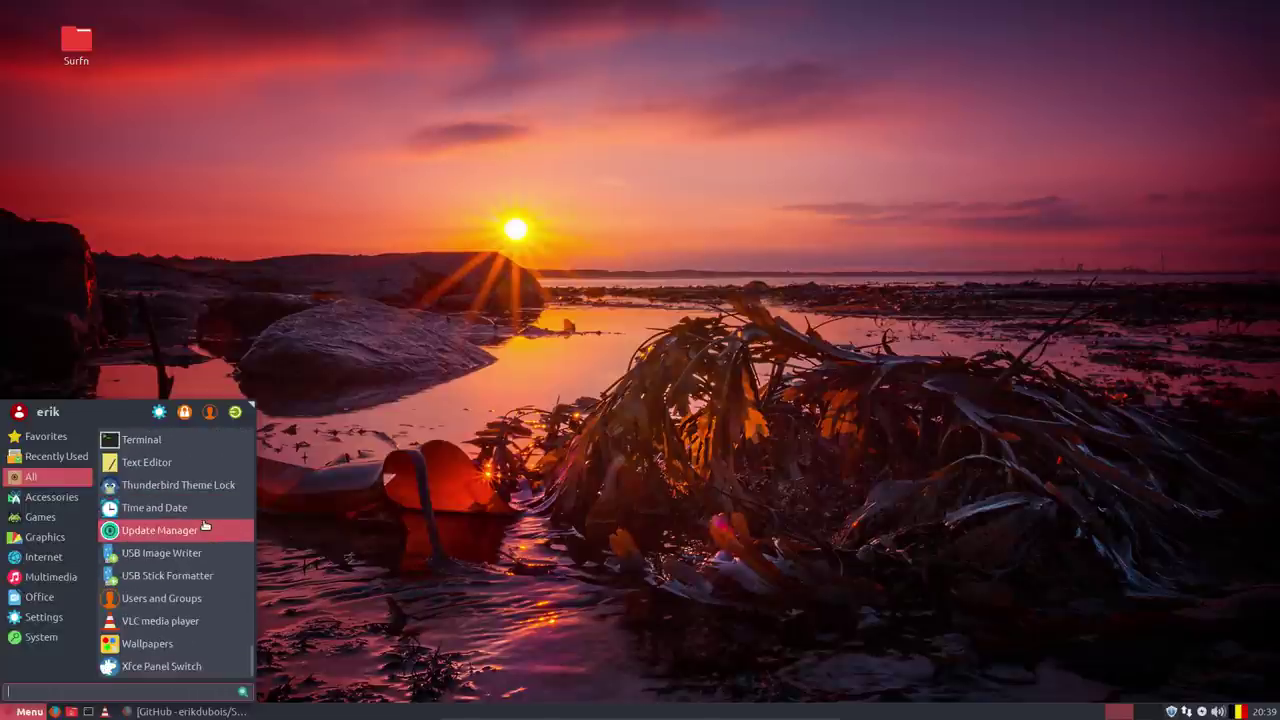
scroll(204, 525, up, 6)
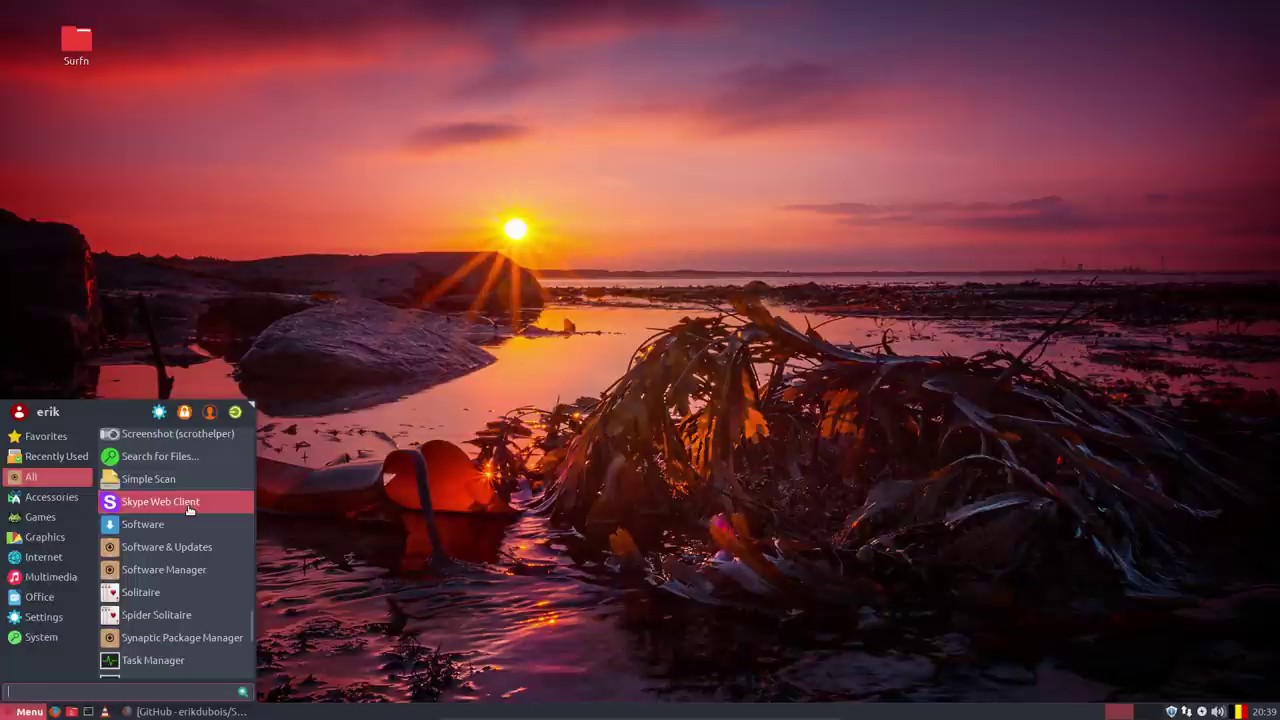
scroll(188, 510, up, 12)
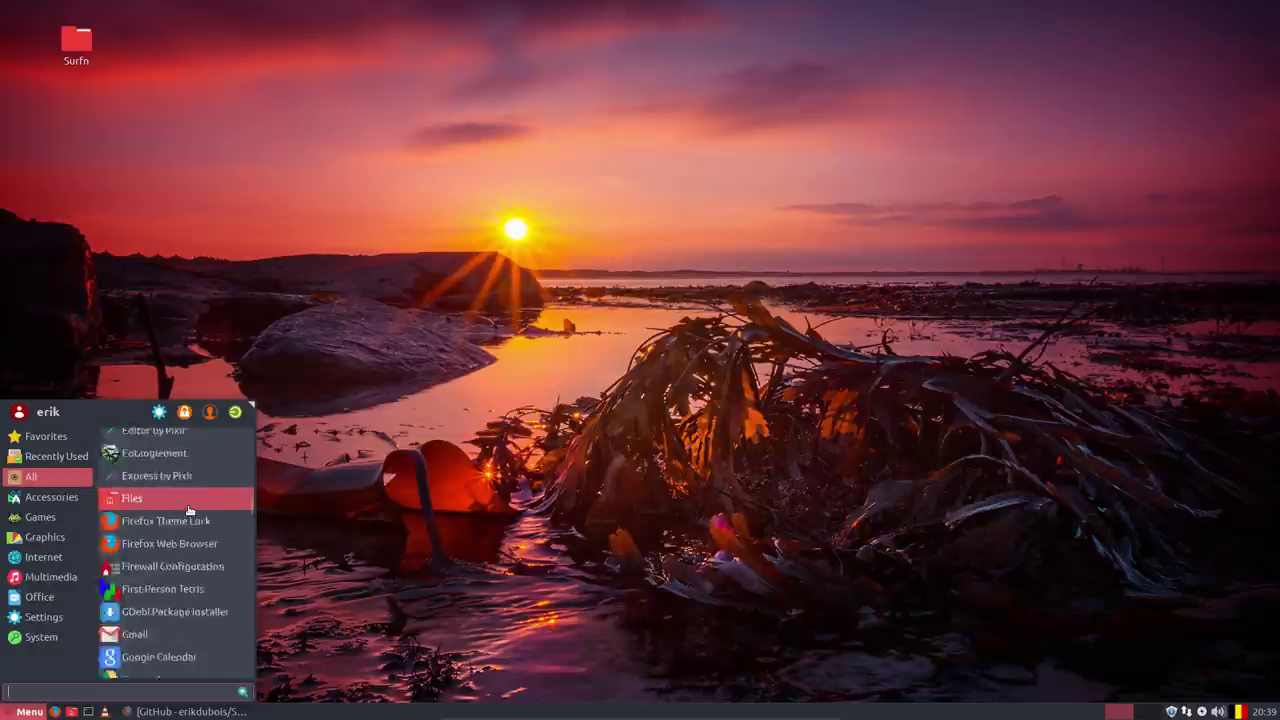
scroll(188, 510, up, 8)
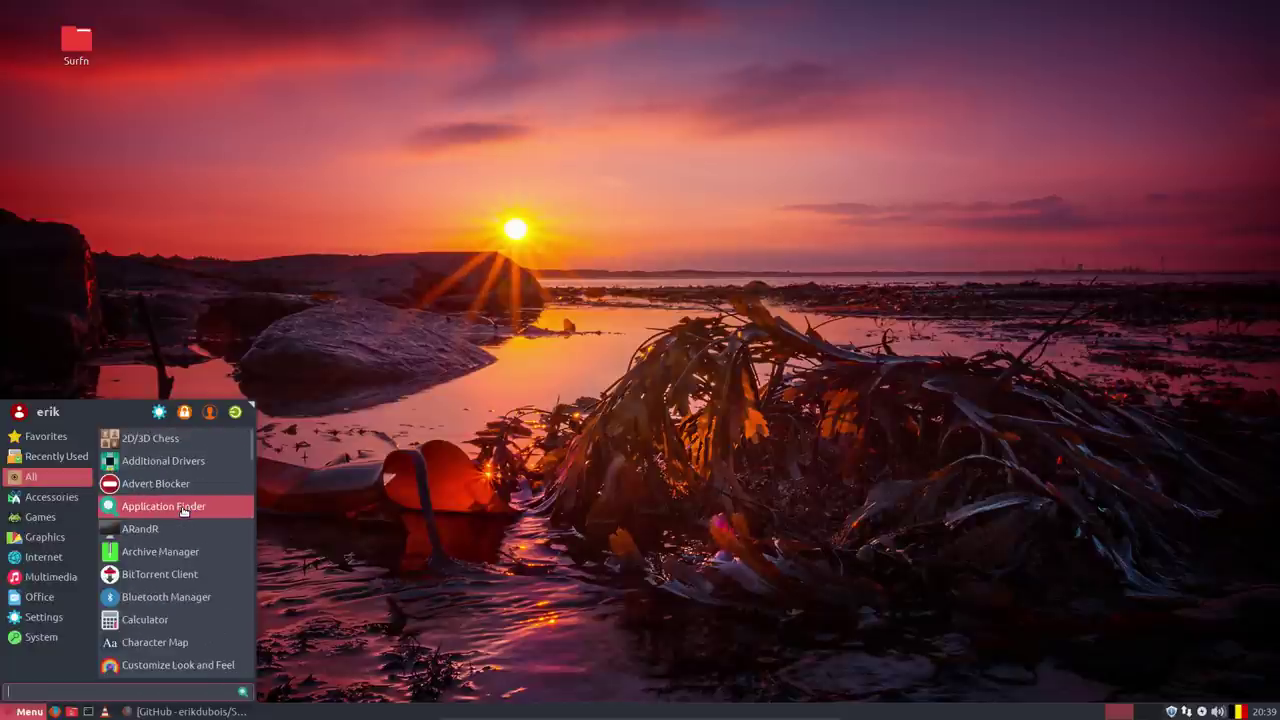
click(424, 482)
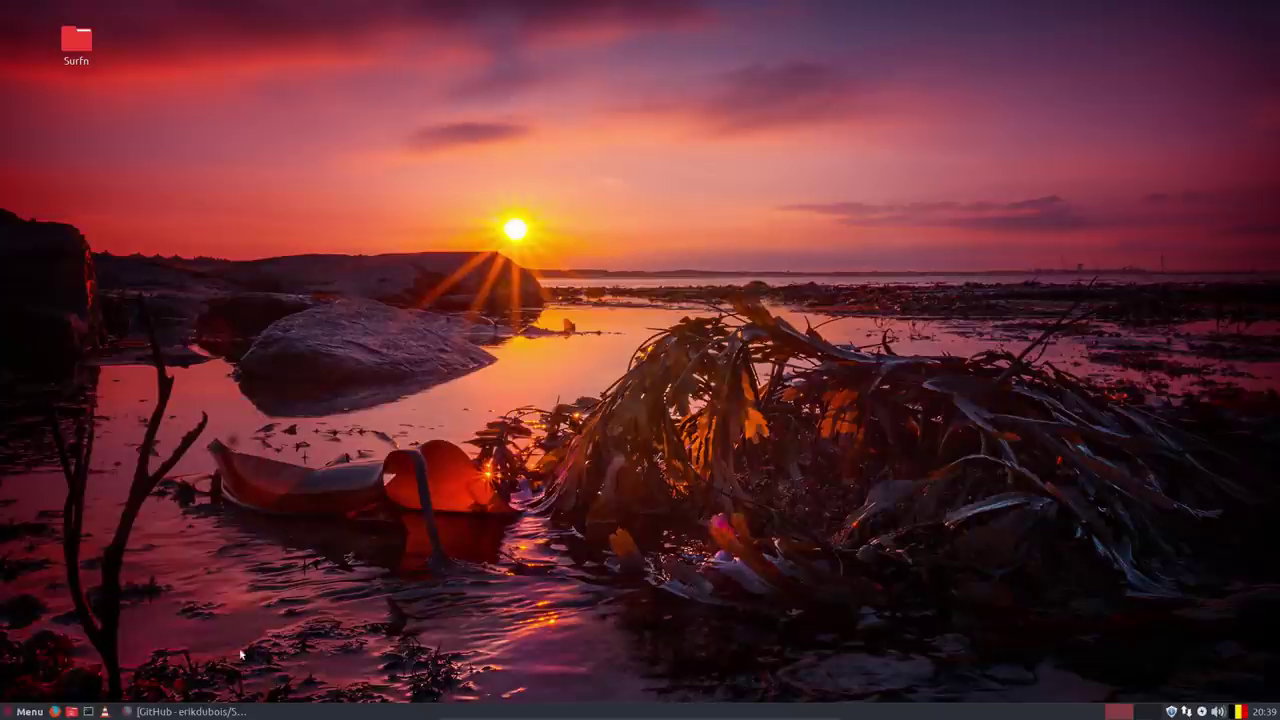
Restore Firefox and search the web for 'sardi sourceforge' from the address bar.
click(210, 711)
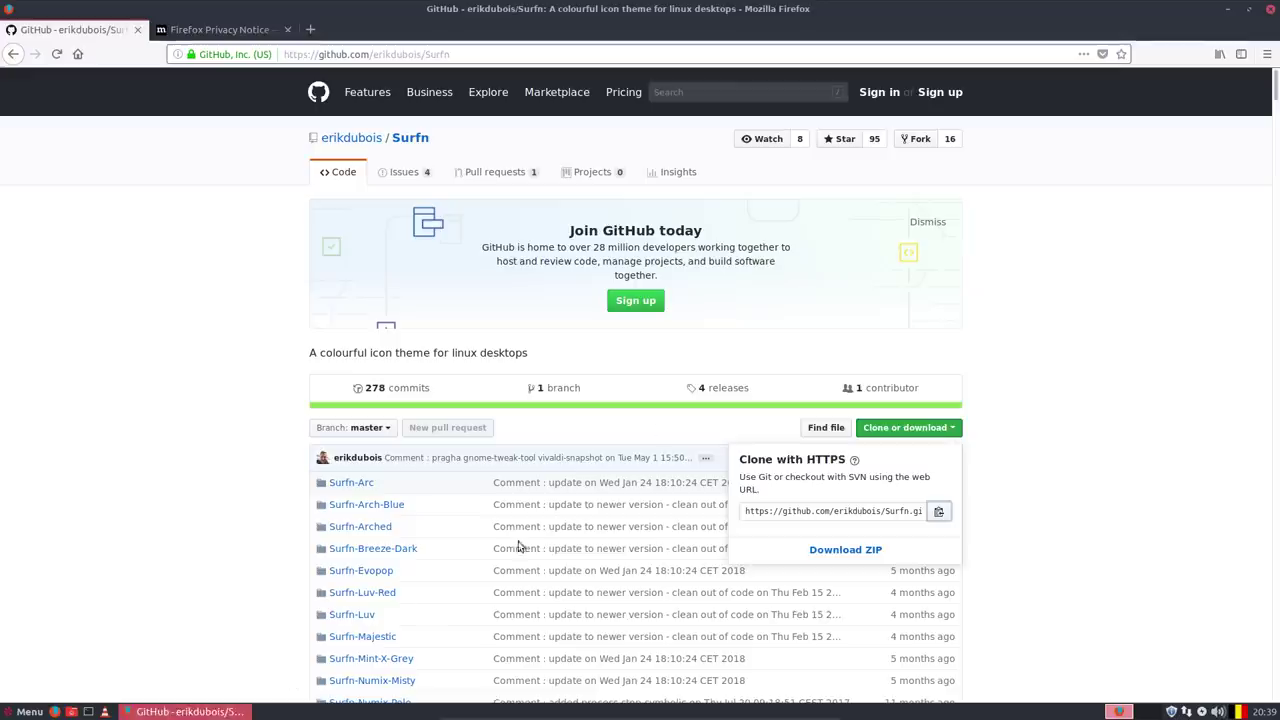
click(233, 36)
click(370, 55)
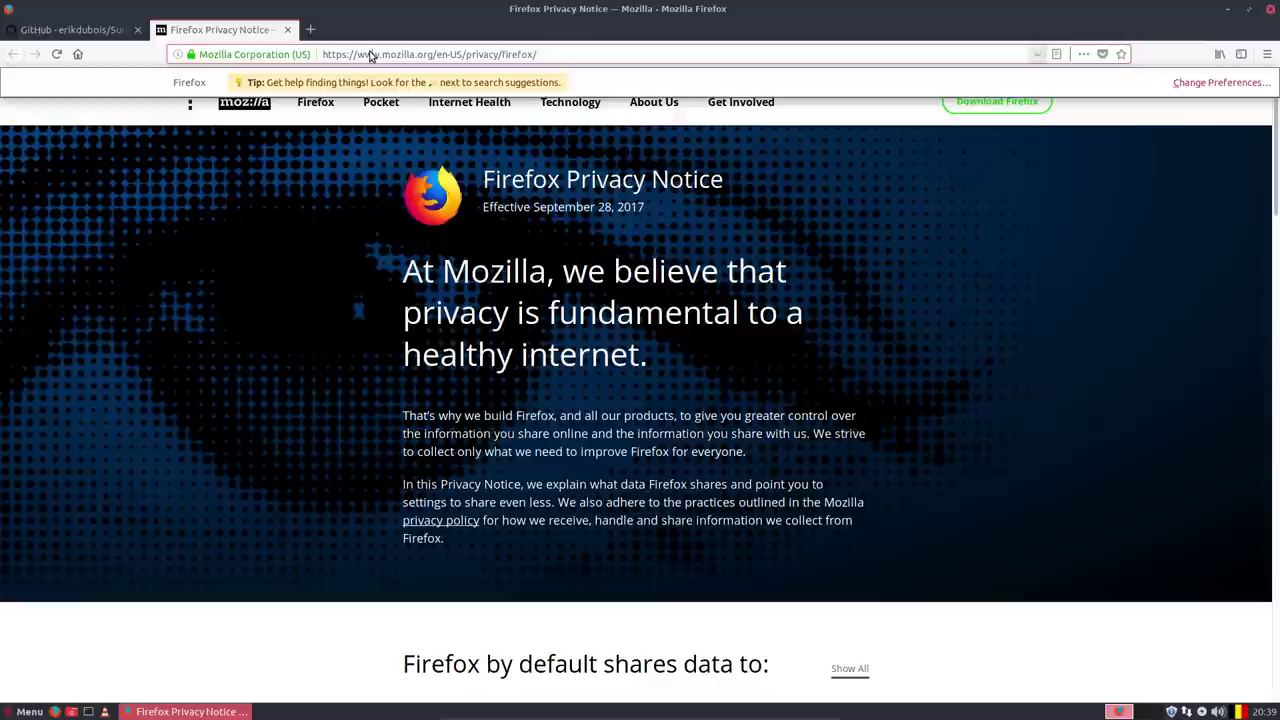
triple_click(370, 55)
text(sar)
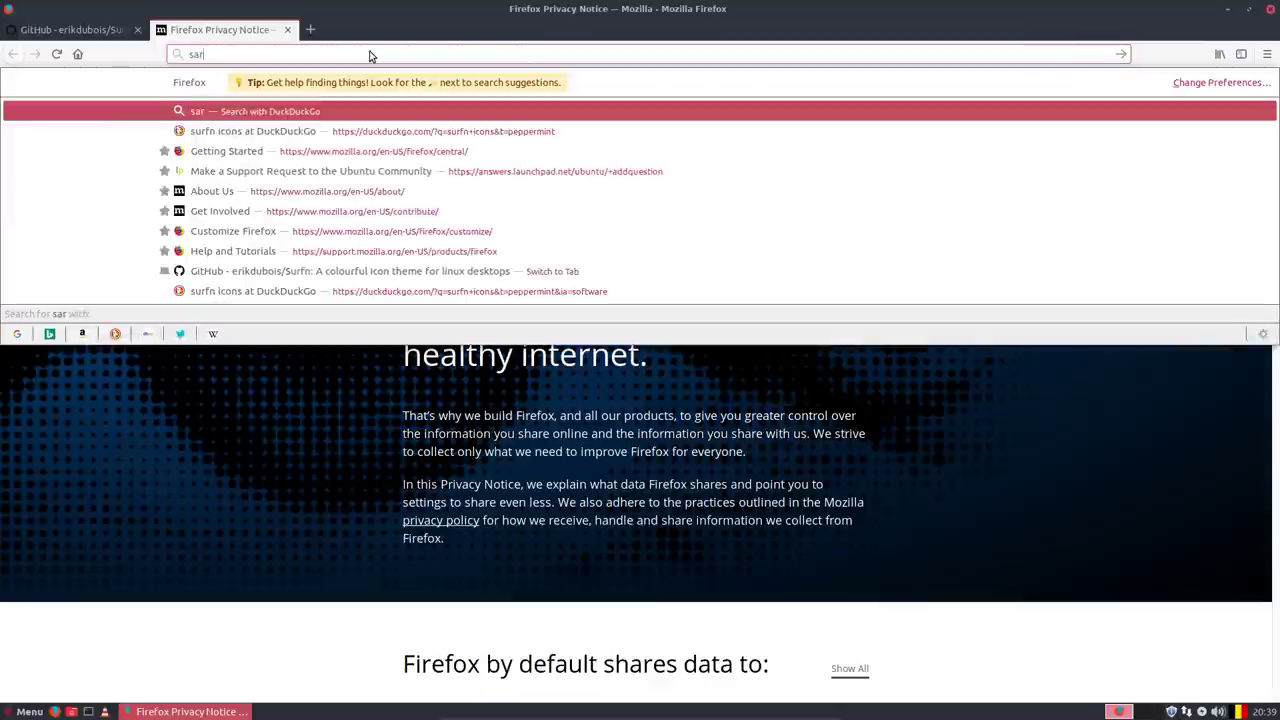
text(di sourcefo)
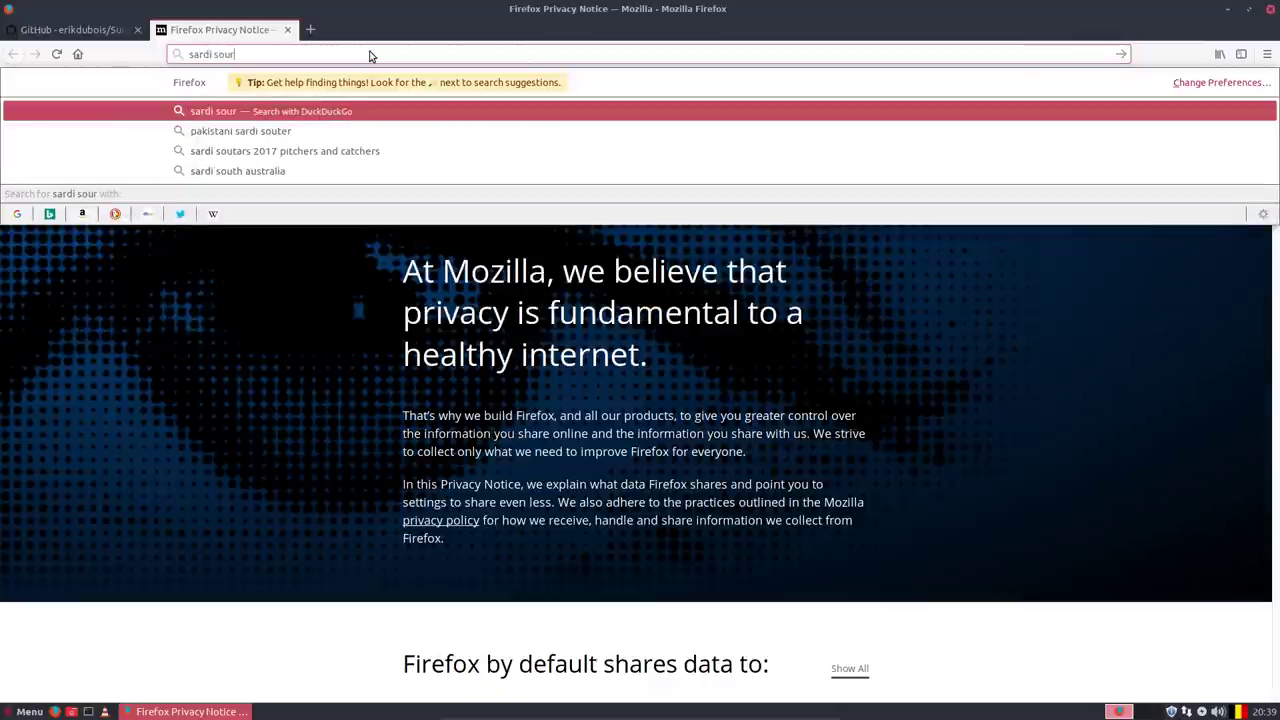
text(rge)
key(Return)
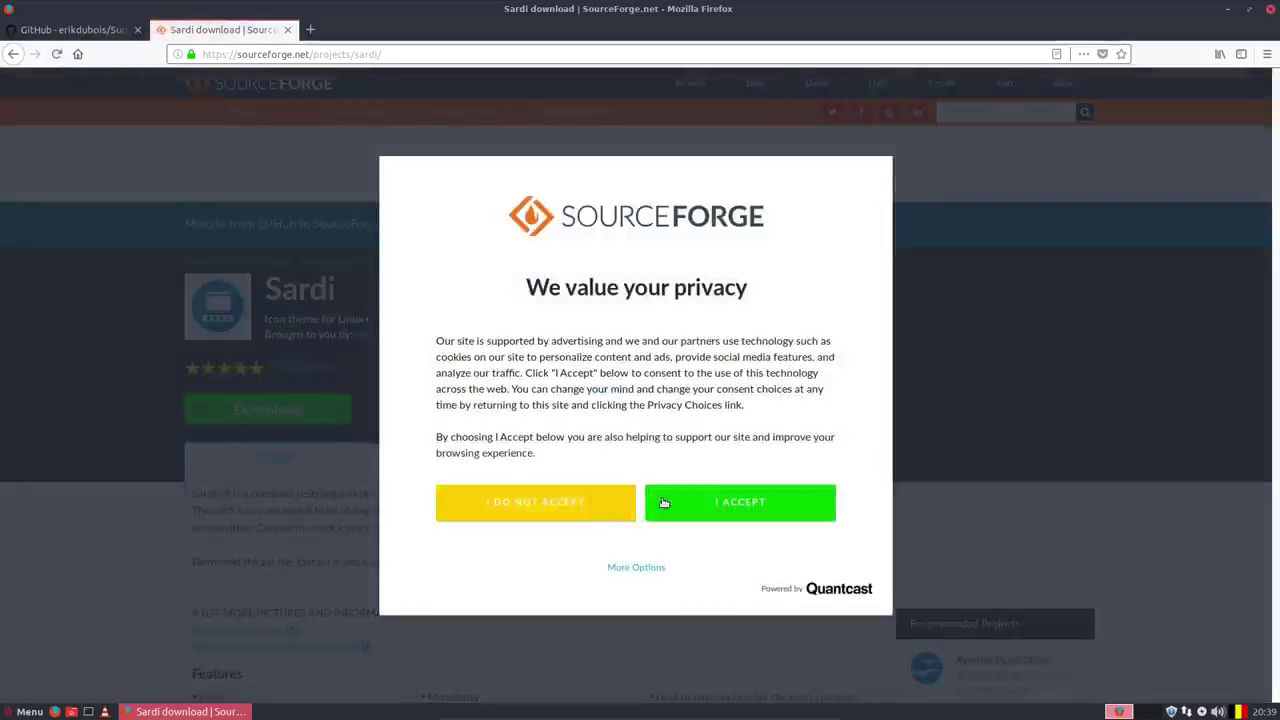
Accept cookies and save sardi-icons-9.6-6.tar.gz, always saving this file type automatically.
click(712, 505)
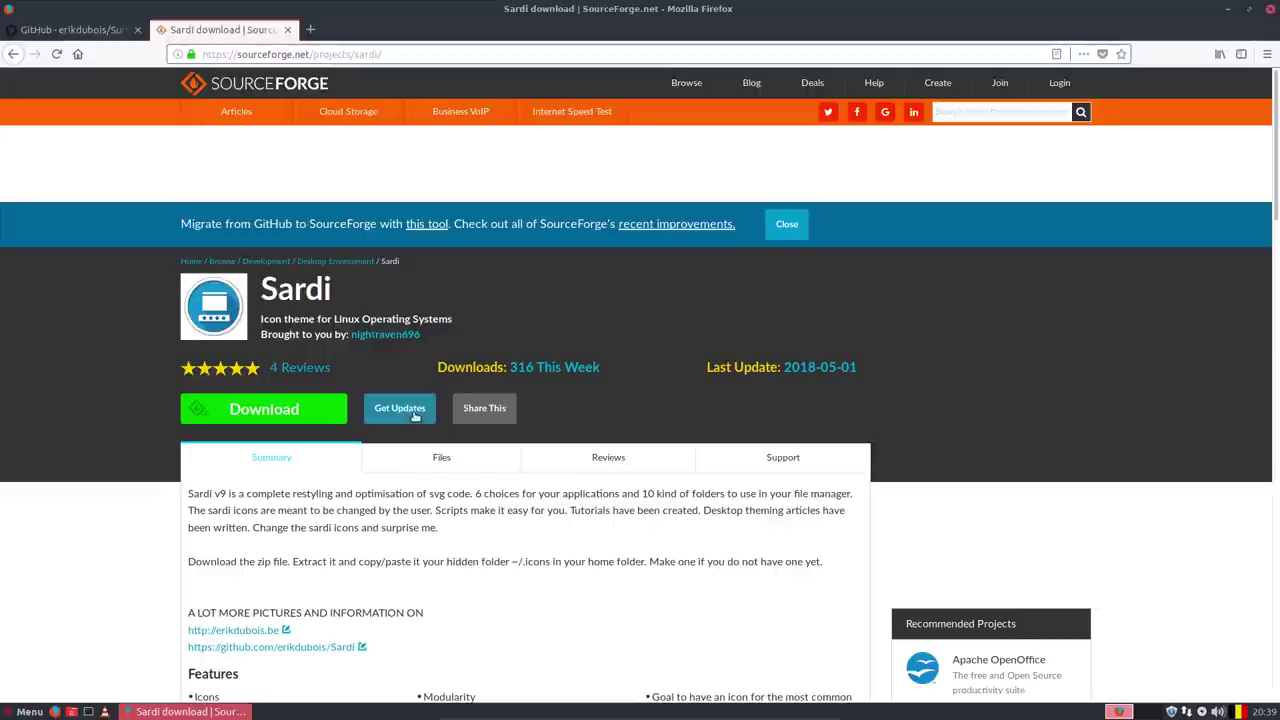
click(255, 412)
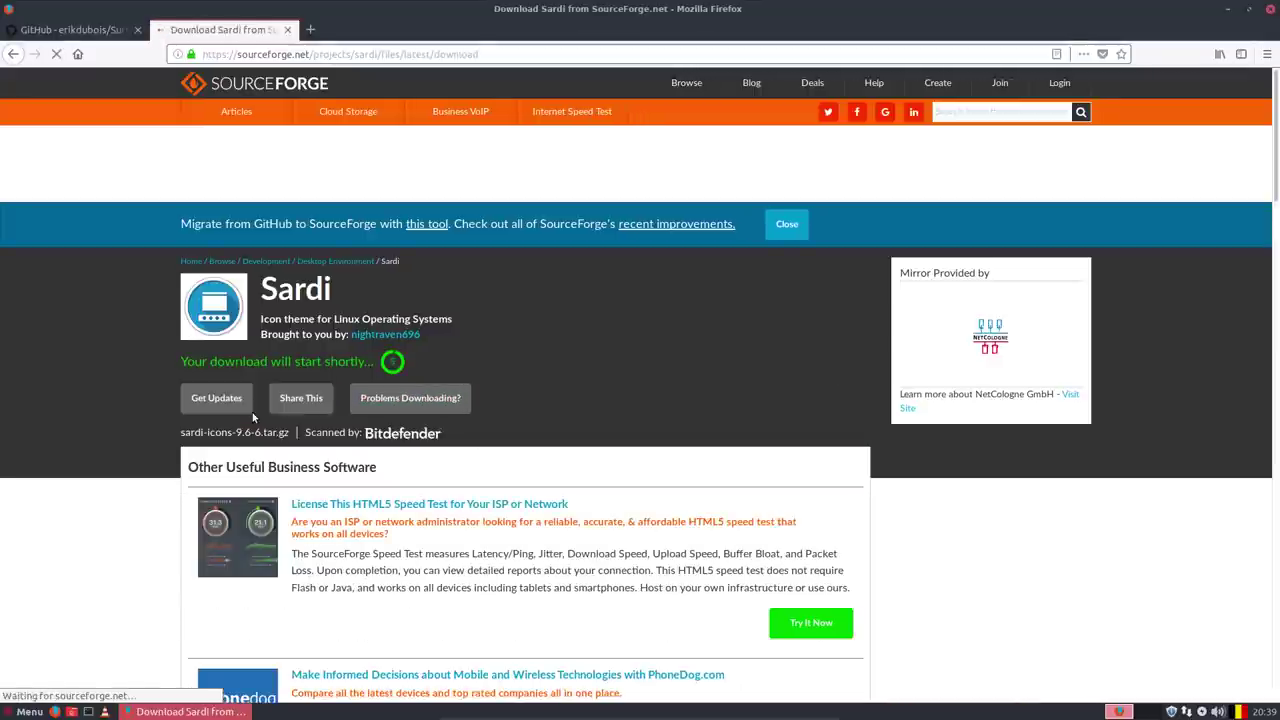
click(401, 396)
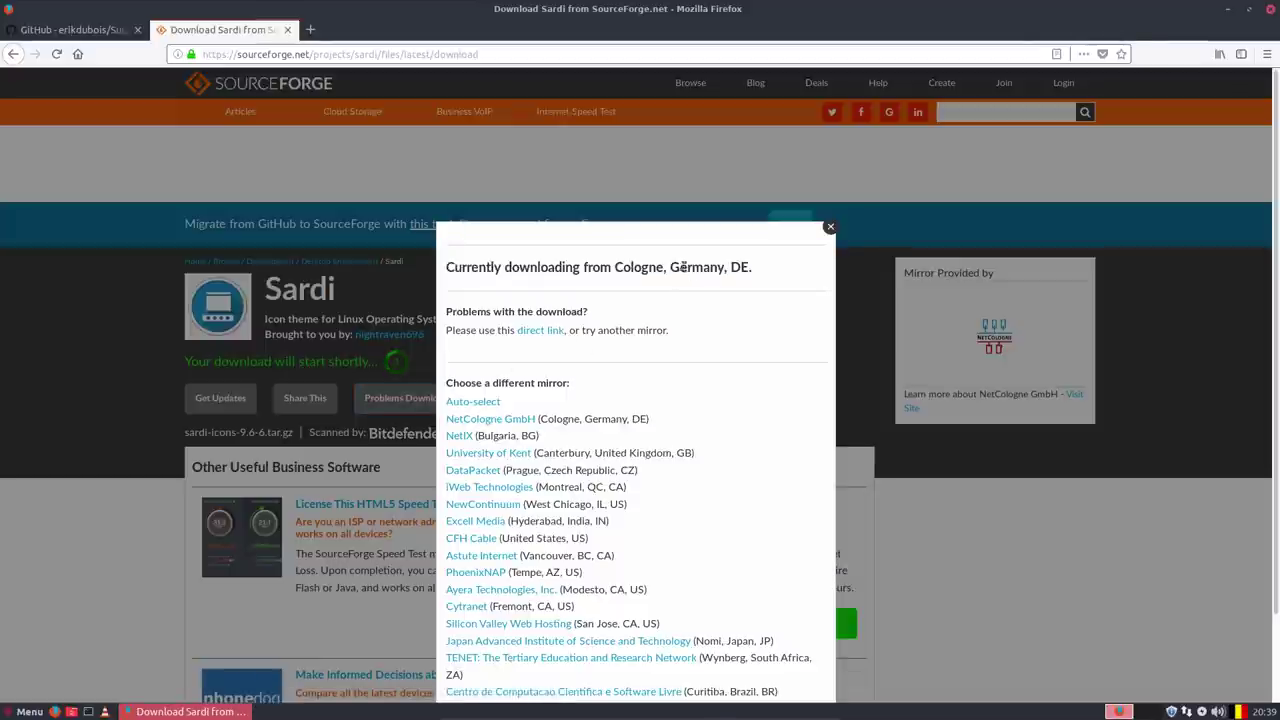
drag(667, 267, 756, 268)
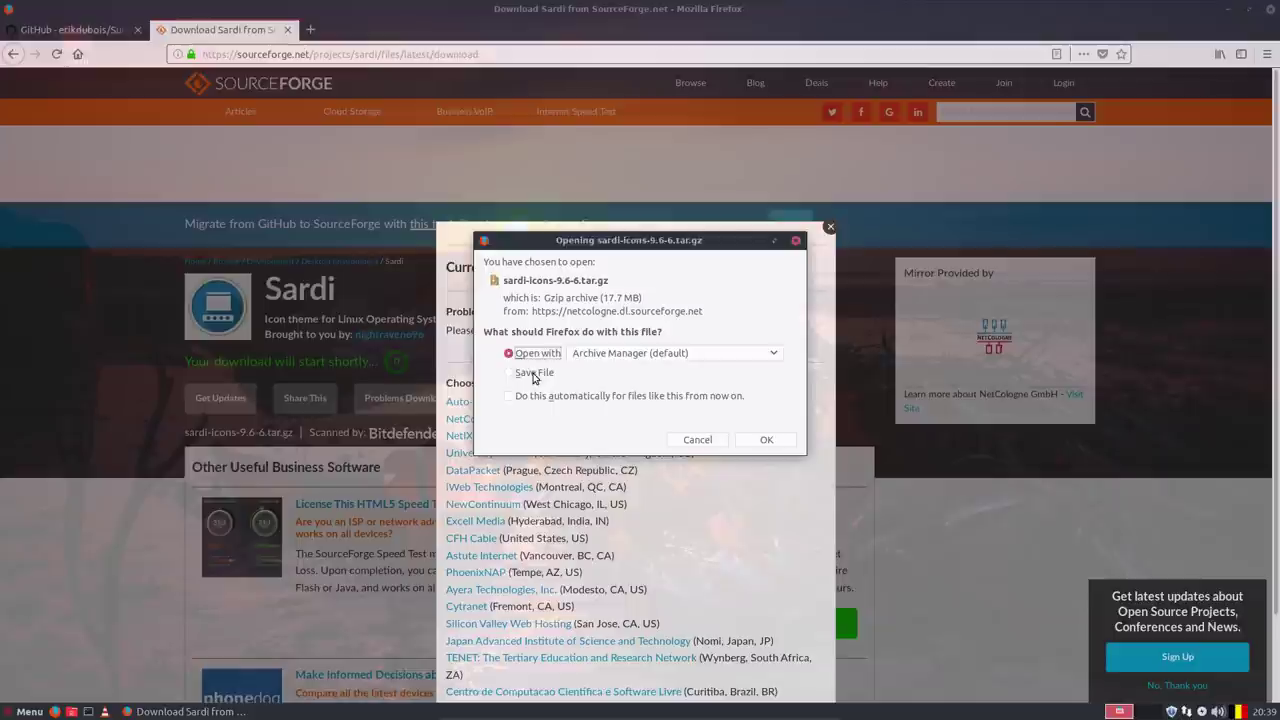
click(528, 372)
click(529, 397)
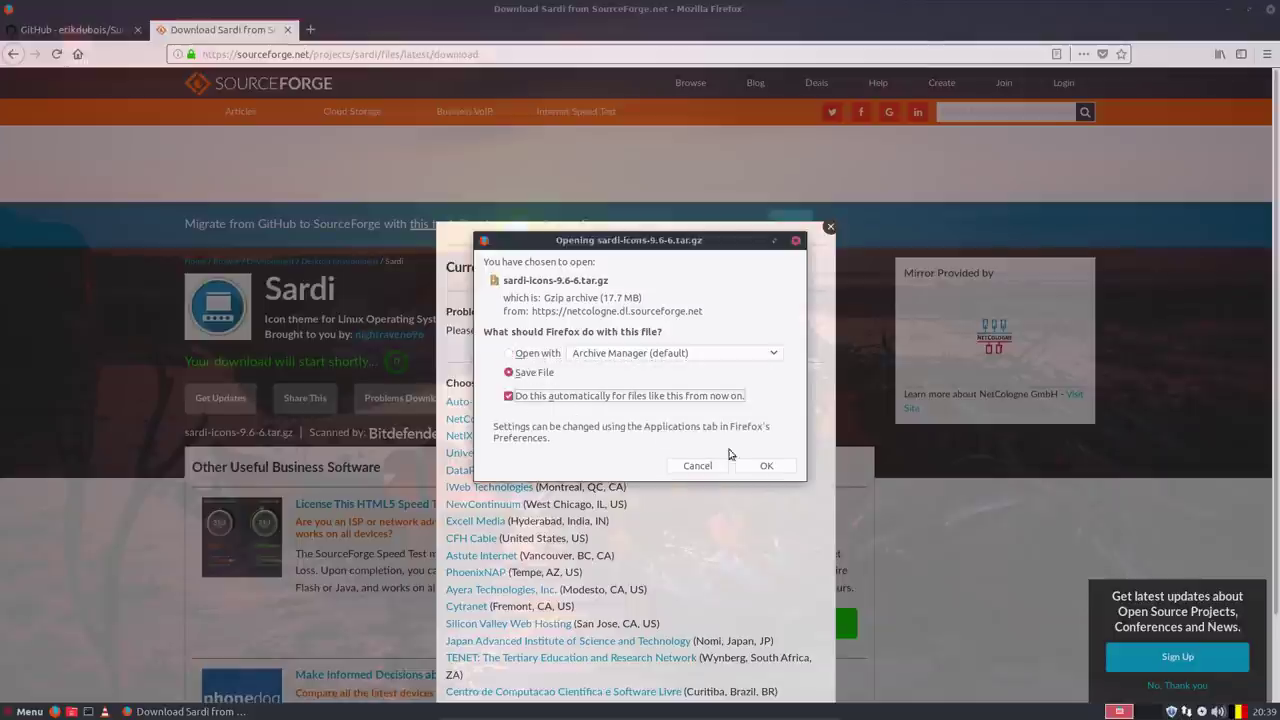
click(762, 462)
click(350, 403)
click(350, 403)
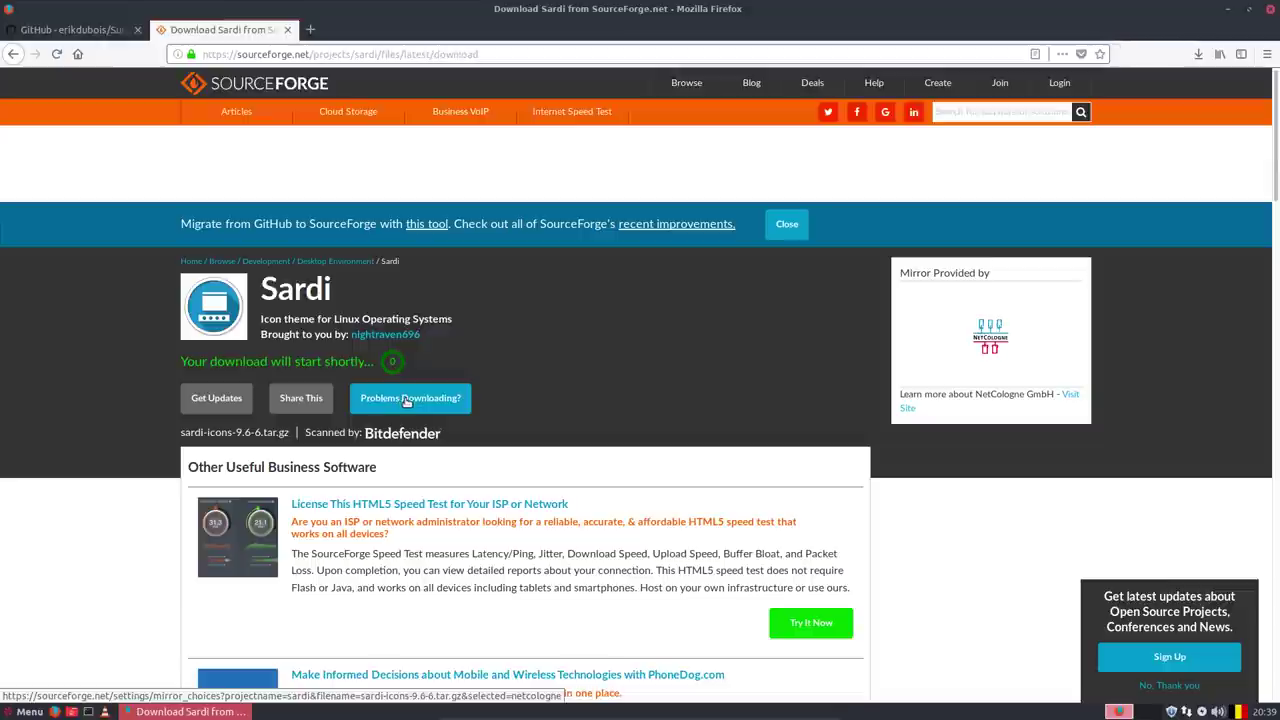
click(407, 400)
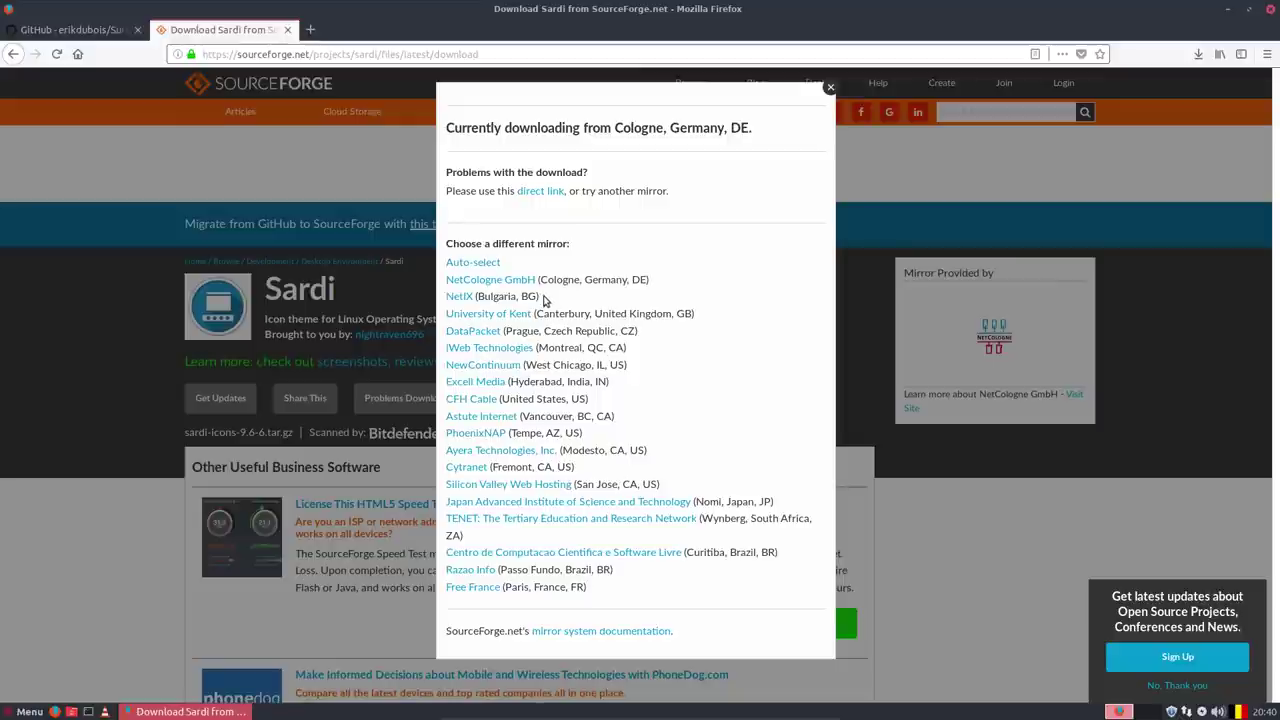
click(82, 384)
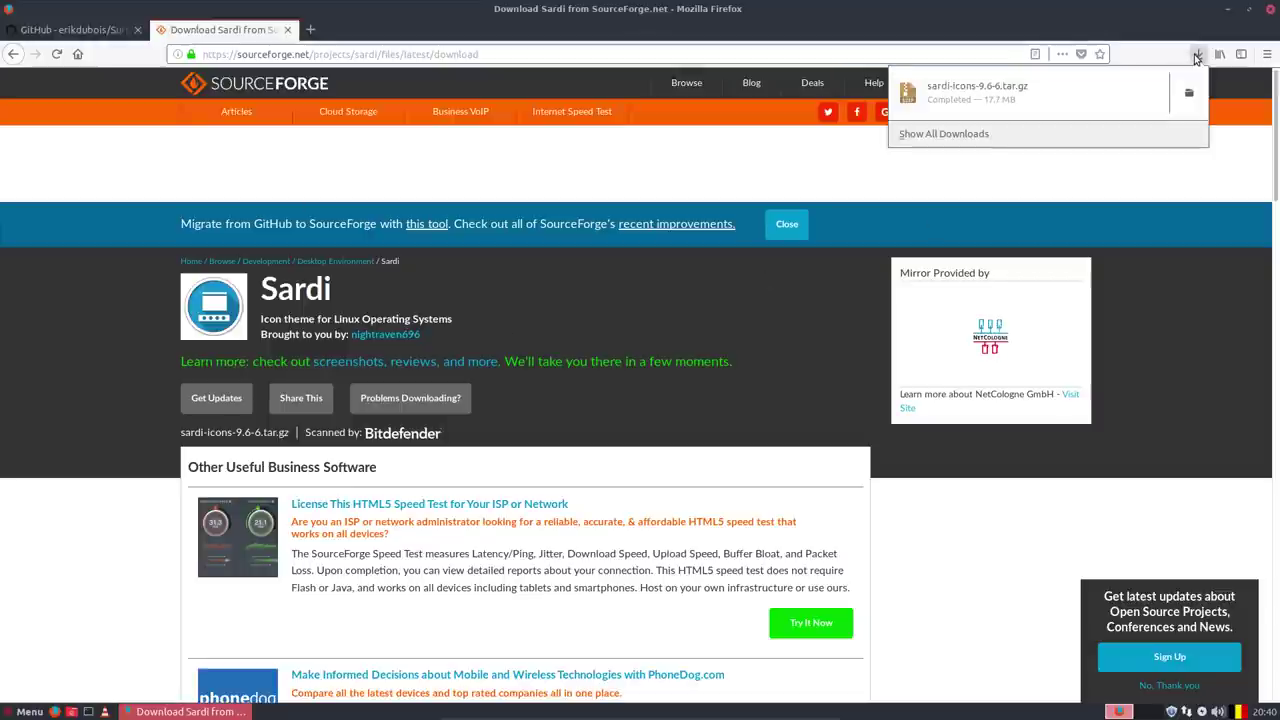
Extract sardi-icons-9.6-6.tar.gz in Downloads and open the extracted sardi-icons-9.6-6 folder.
click(1189, 93)
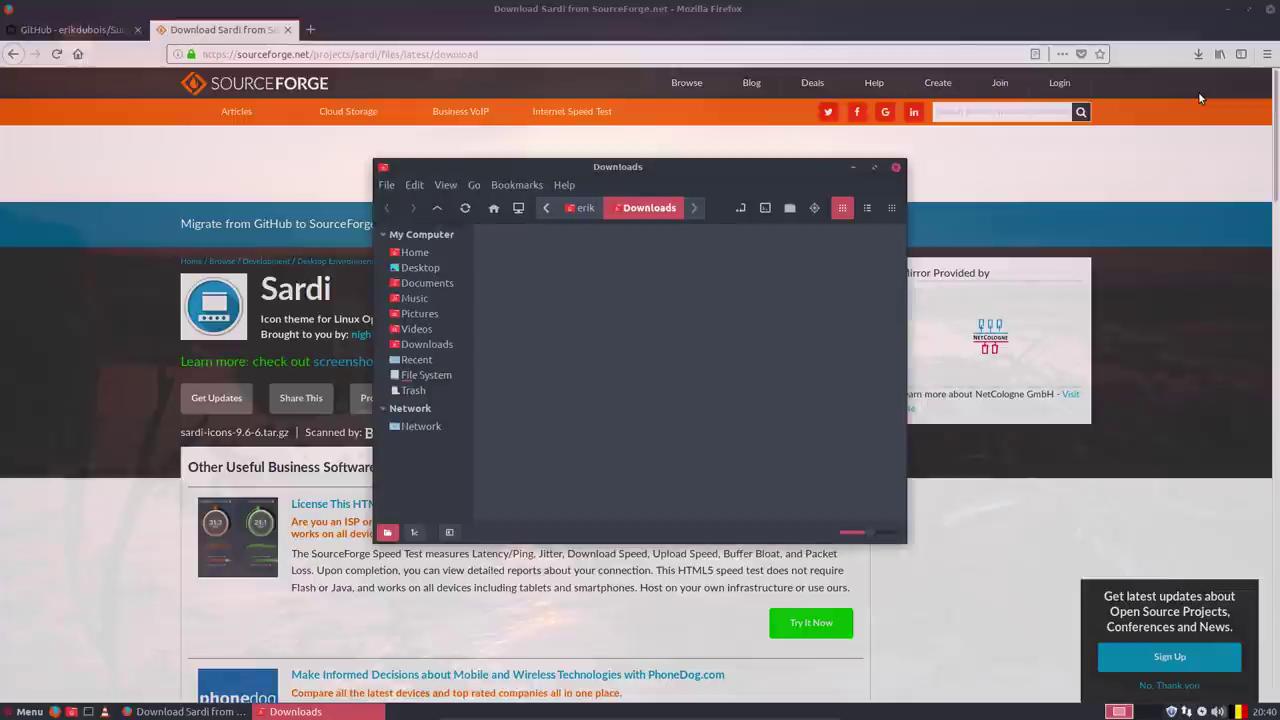
right_click(531, 258)
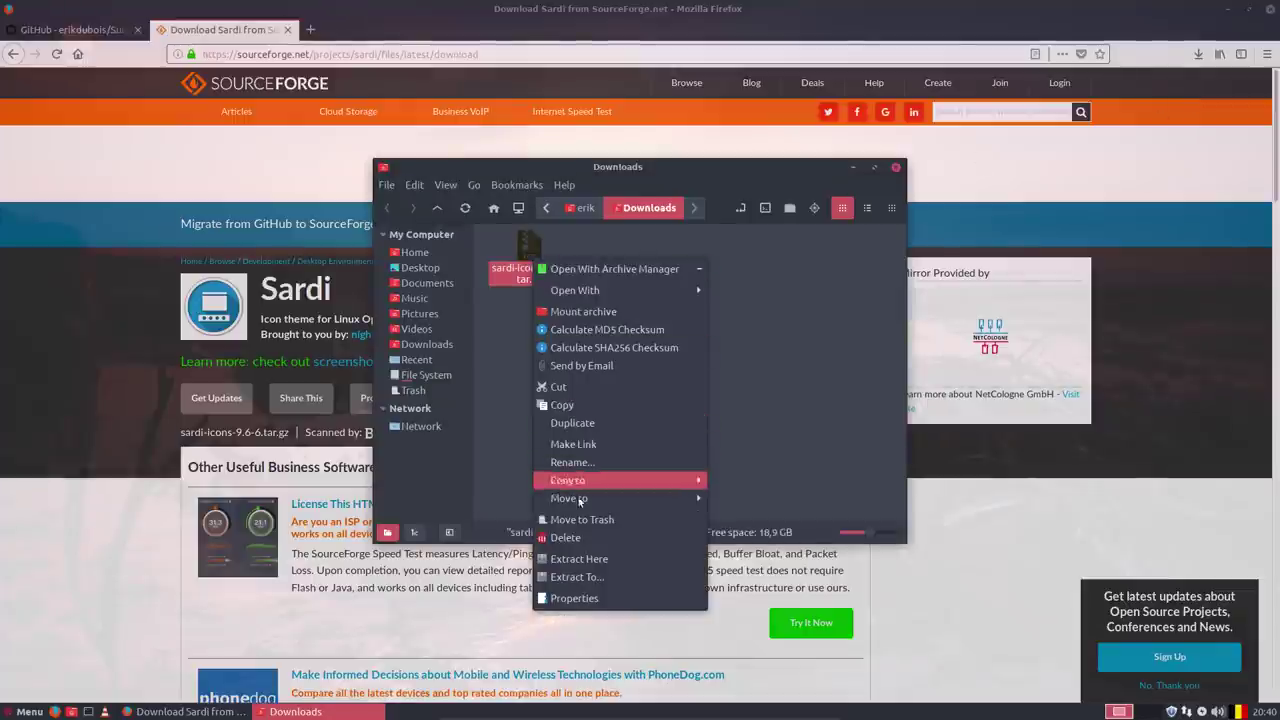
click(586, 559)
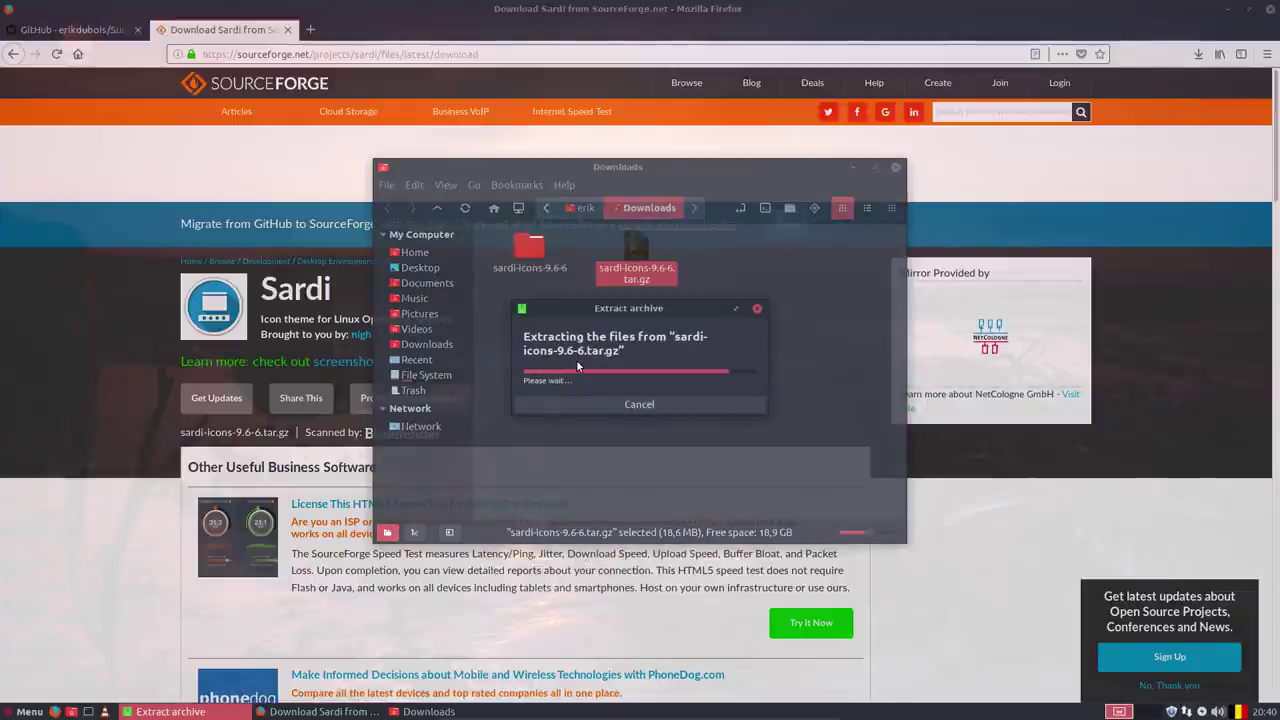
double_click(529, 248)
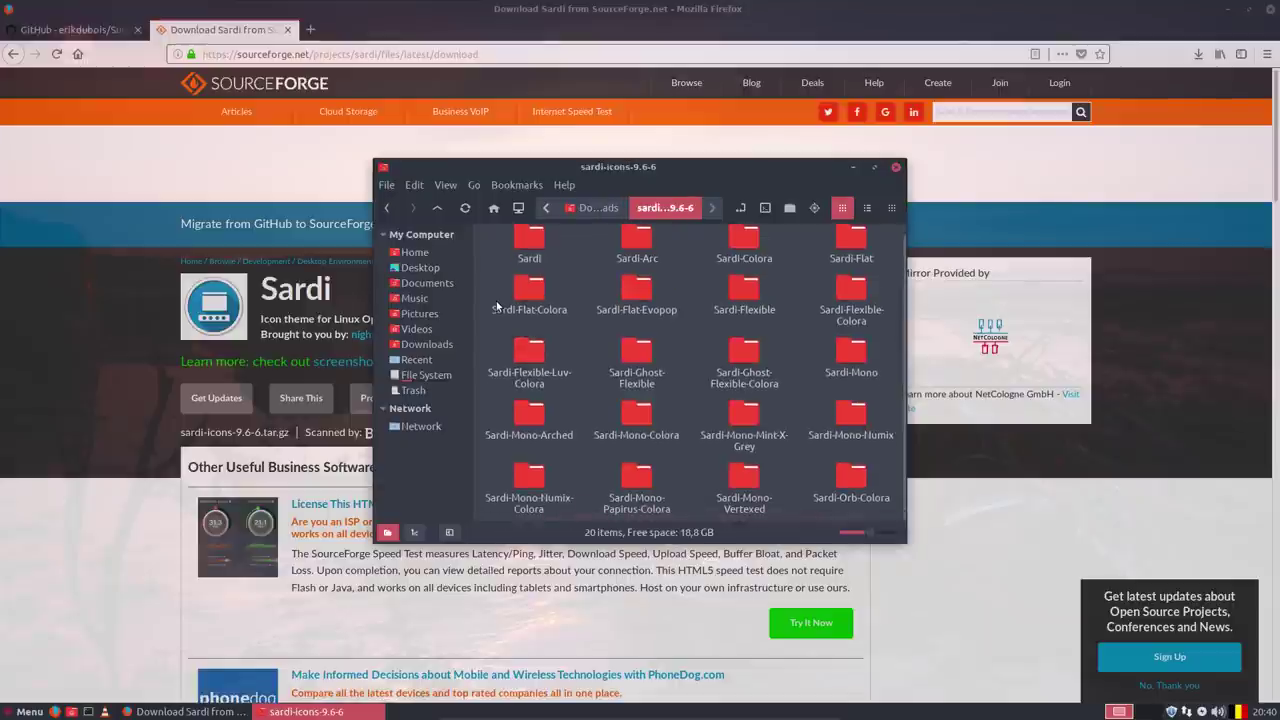
key(super)
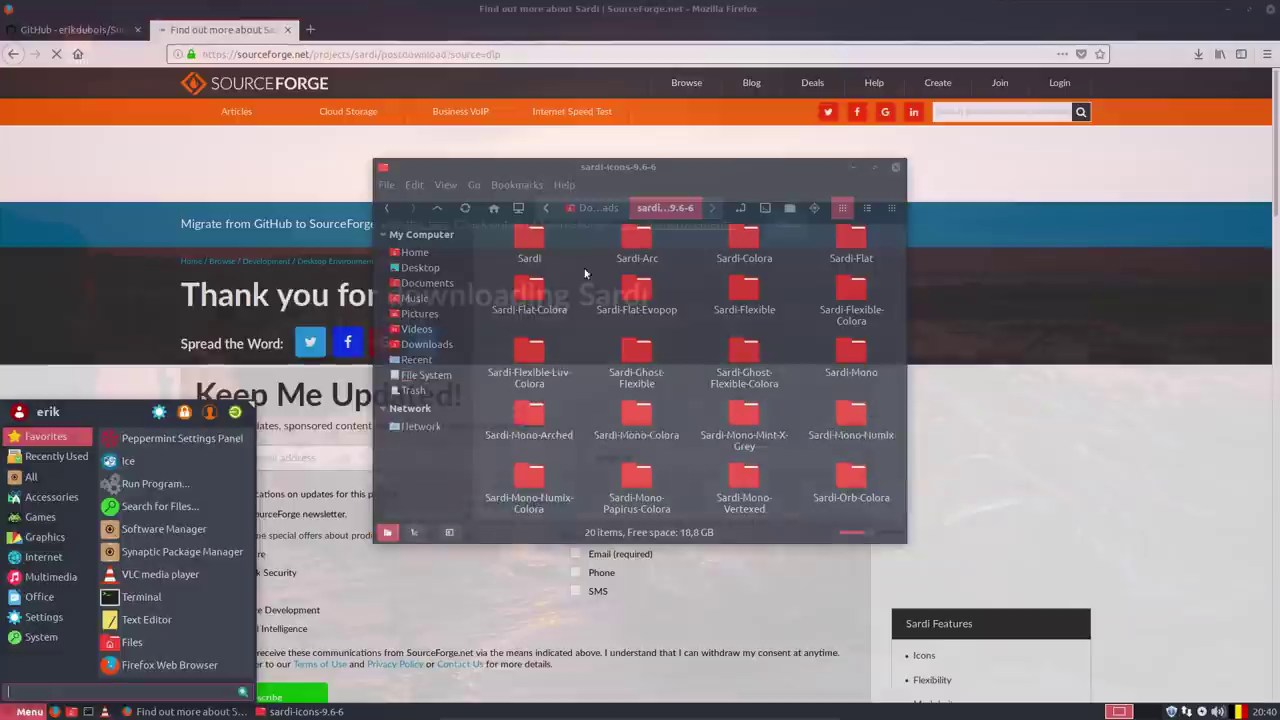
click(594, 266)
Copy all 20 Sardi theme folders into the home folder's hidden .icons folder.
key(ctrl+a)
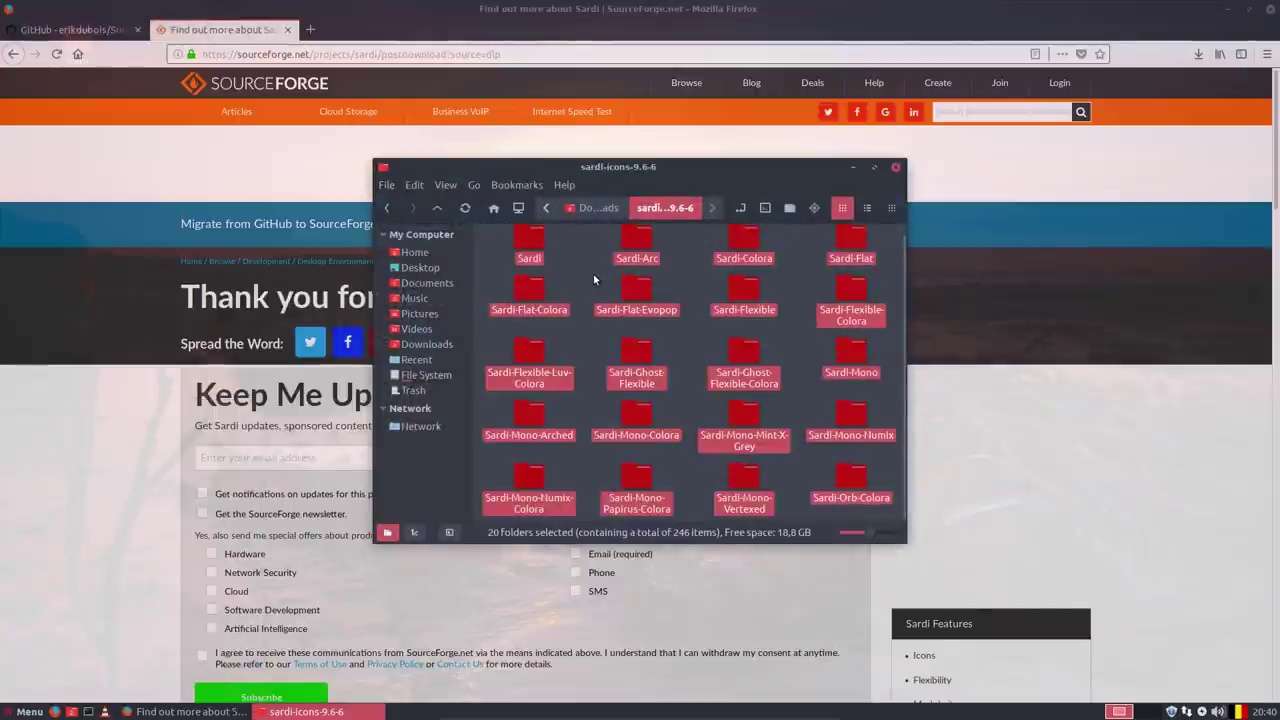
key(ctrl+c)
click(414, 252)
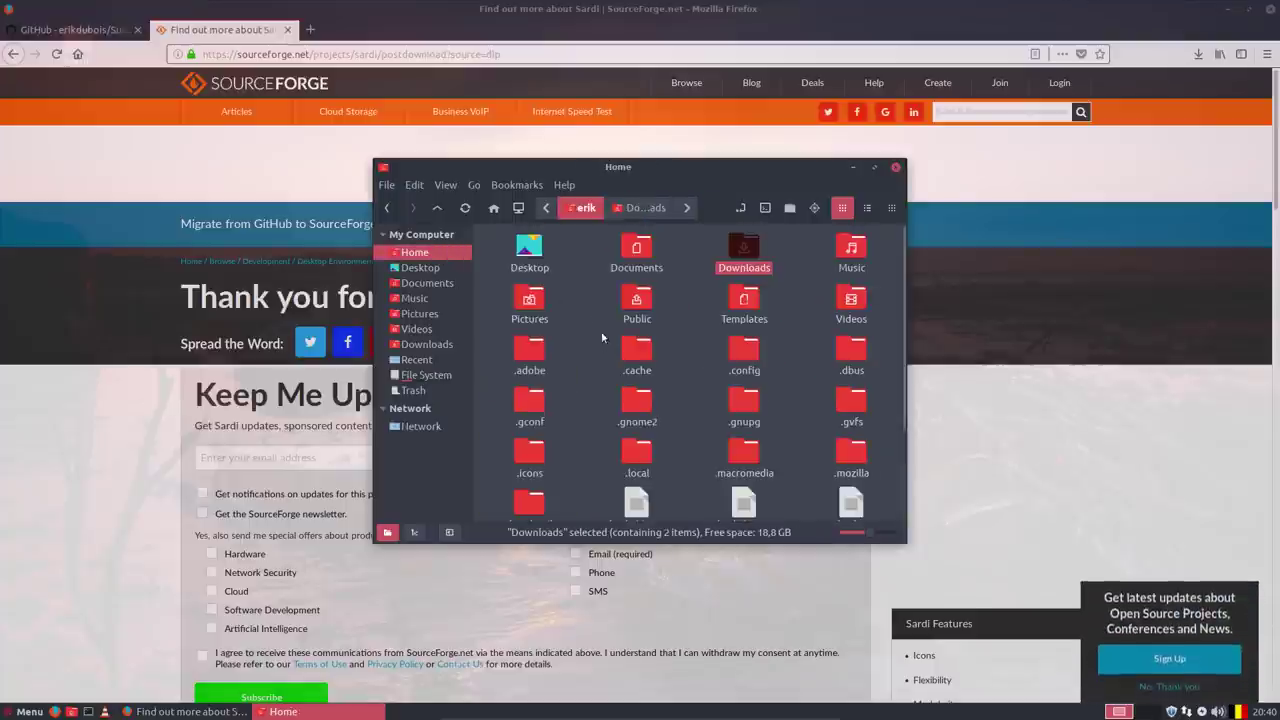
scroll(597, 357, down, 2)
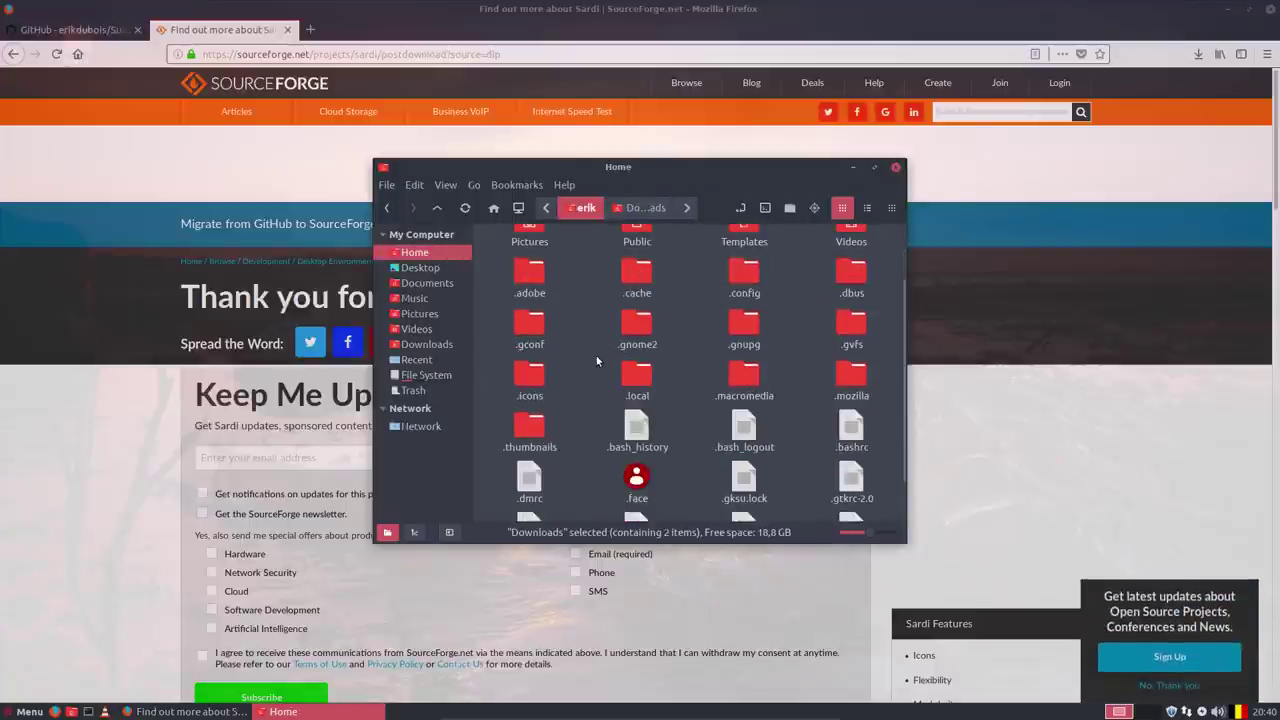
double_click(526, 381)
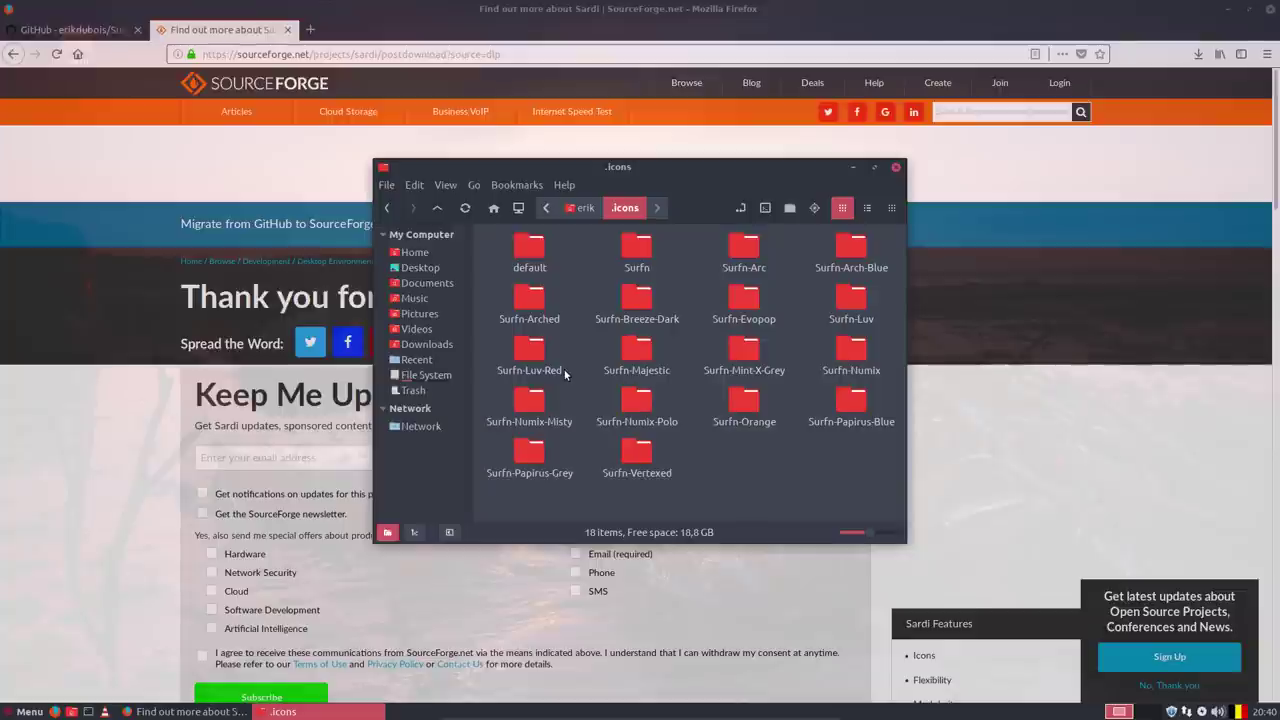
key(ctrl+v)
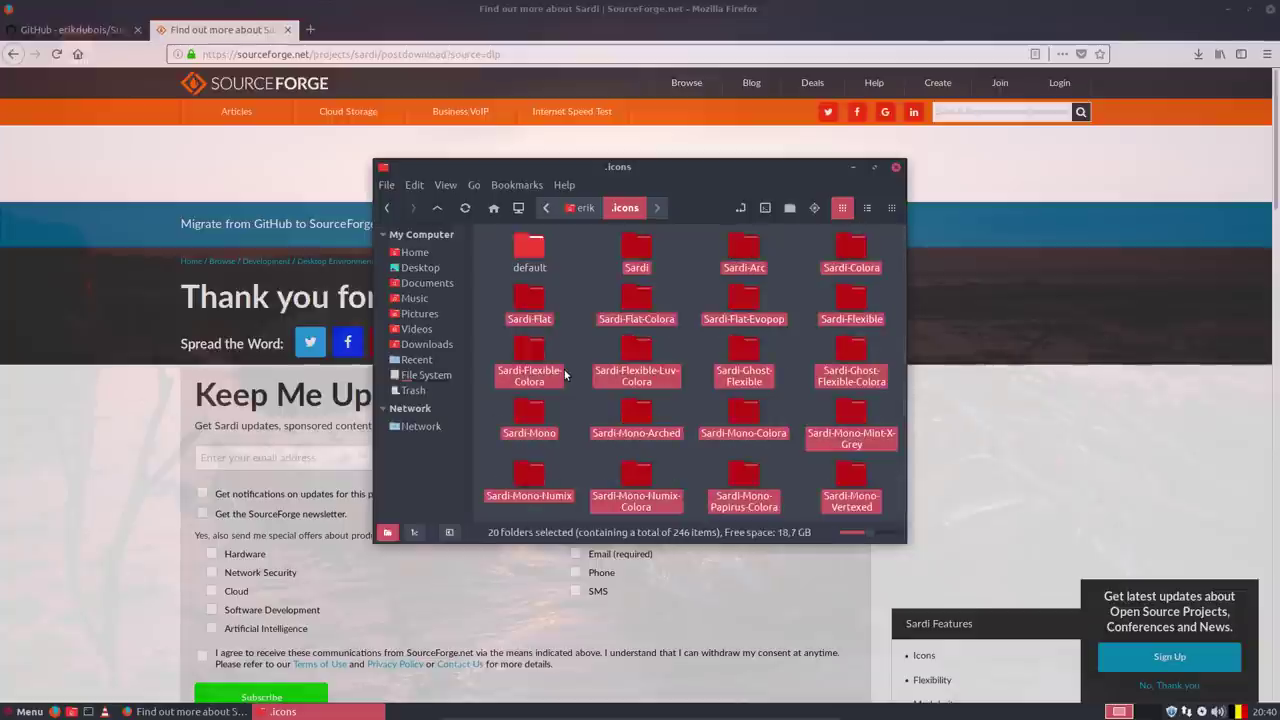
Browse the Peppermint Settings Panel categories, then open Customize Look and Feel's Icon Theme list.
click(22, 713)
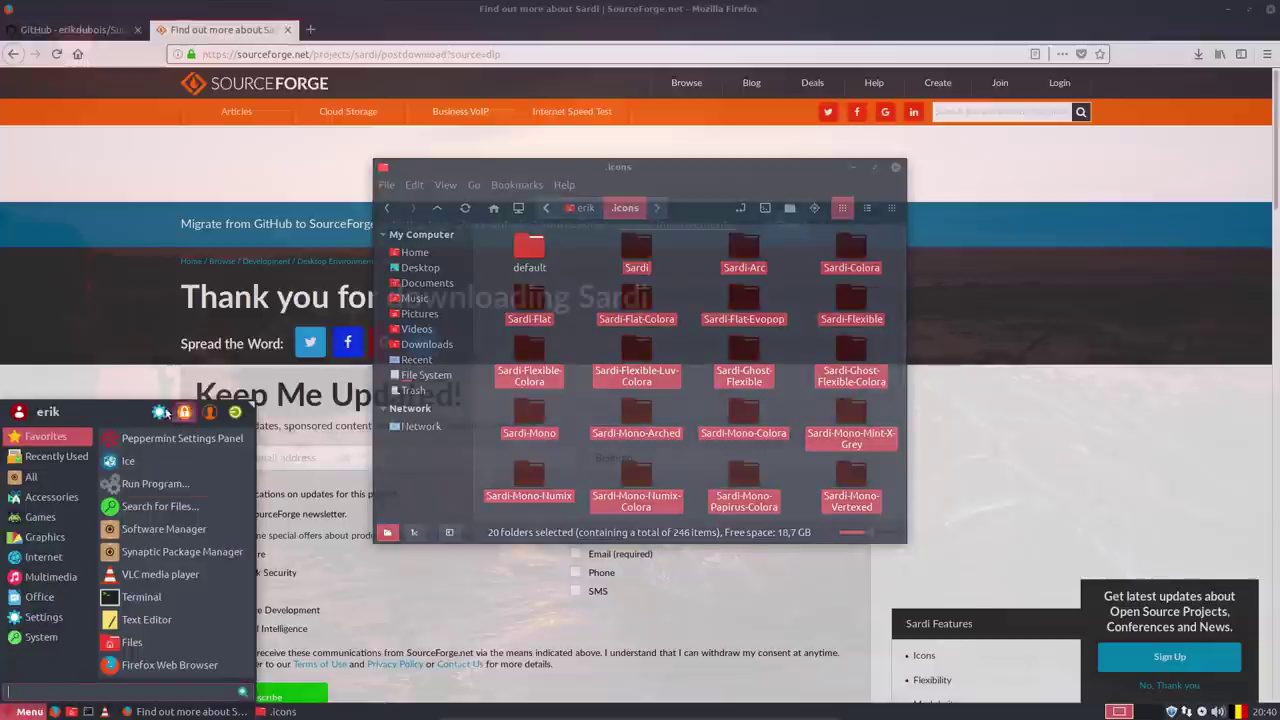
click(278, 390)
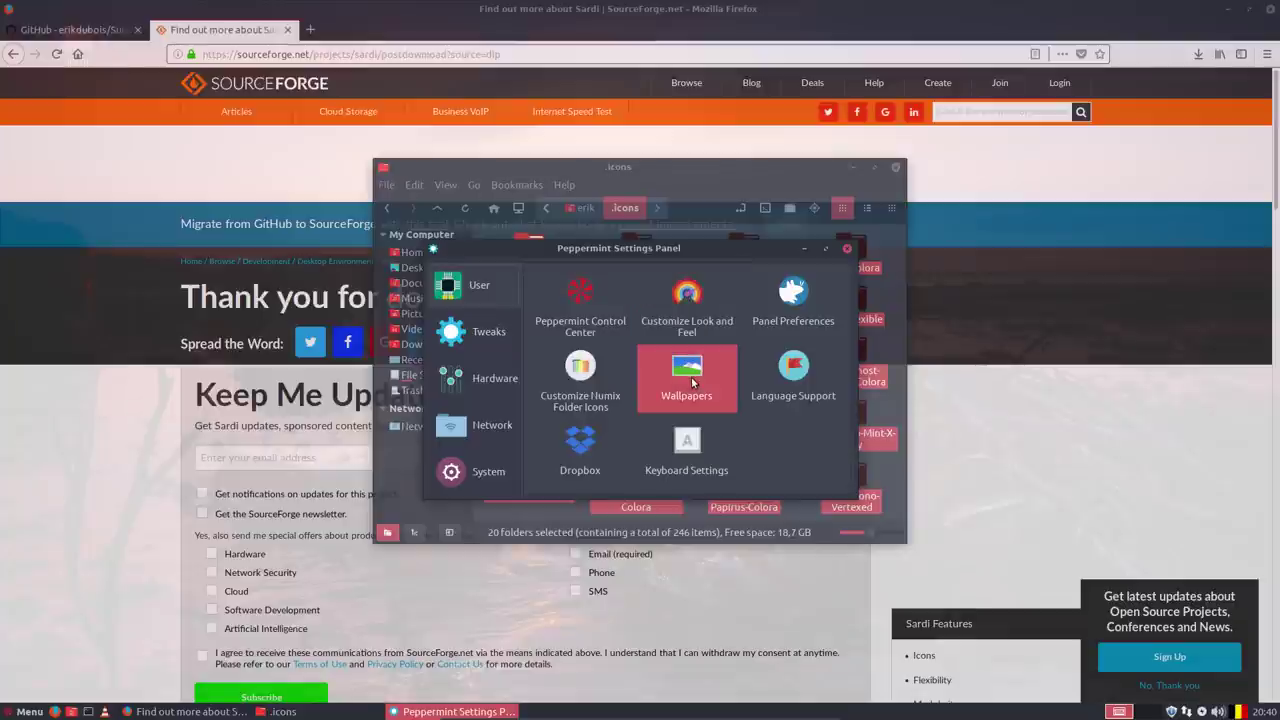
click(473, 340)
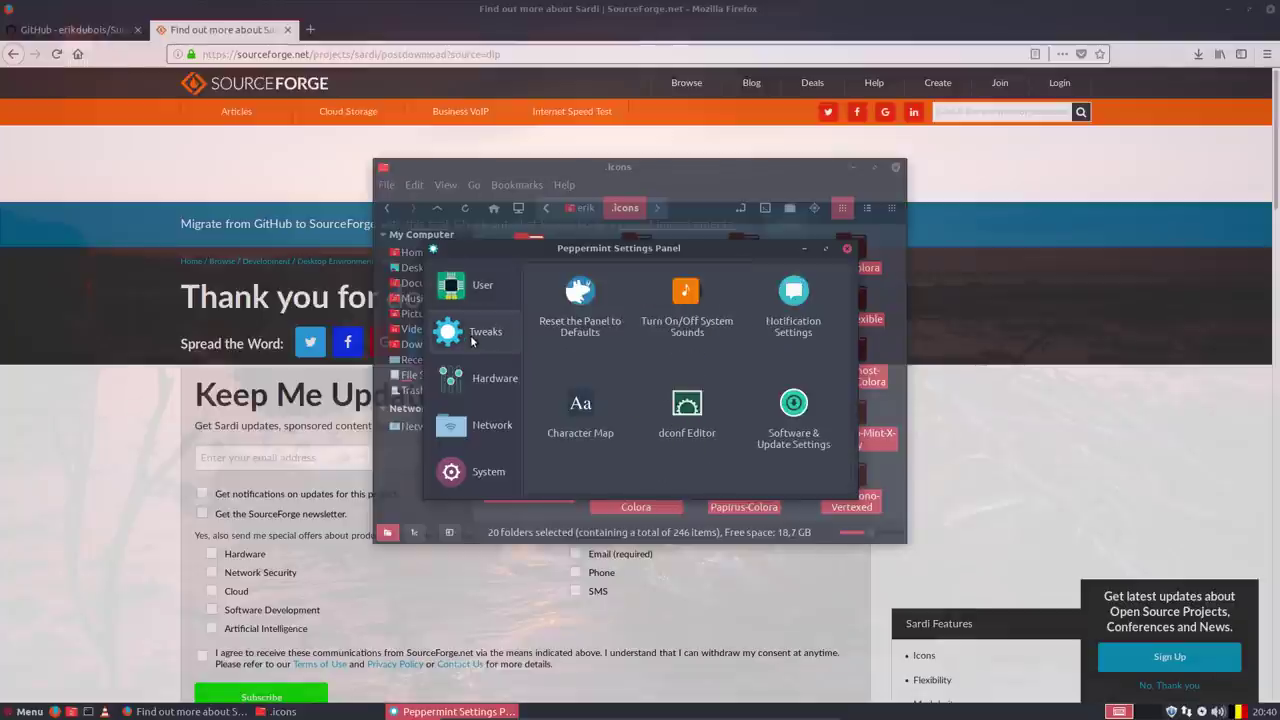
click(486, 381)
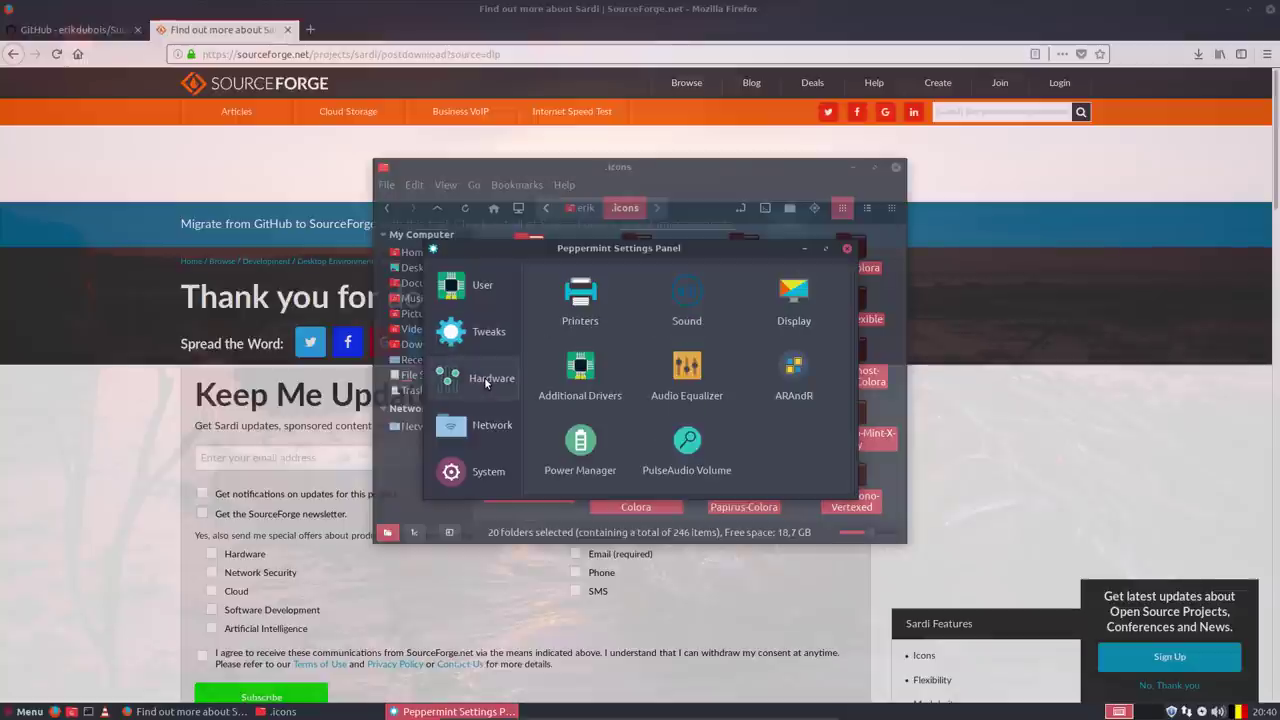
click(486, 430)
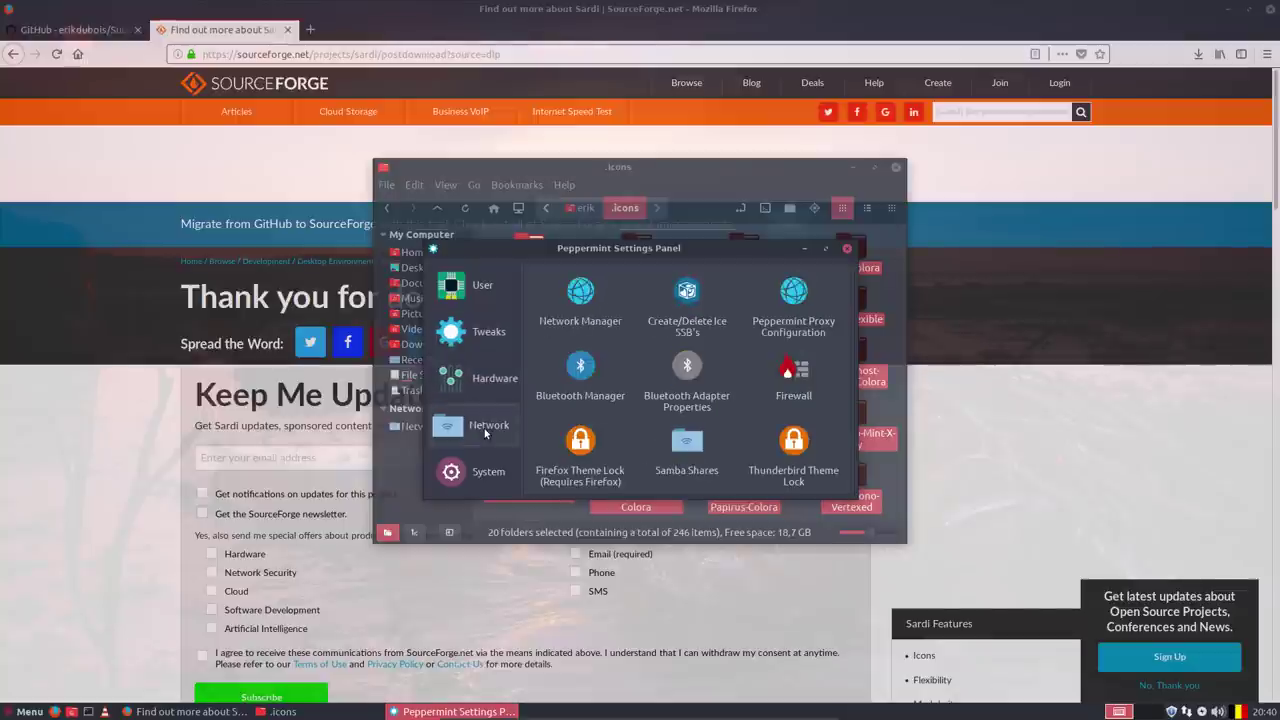
key(Down)
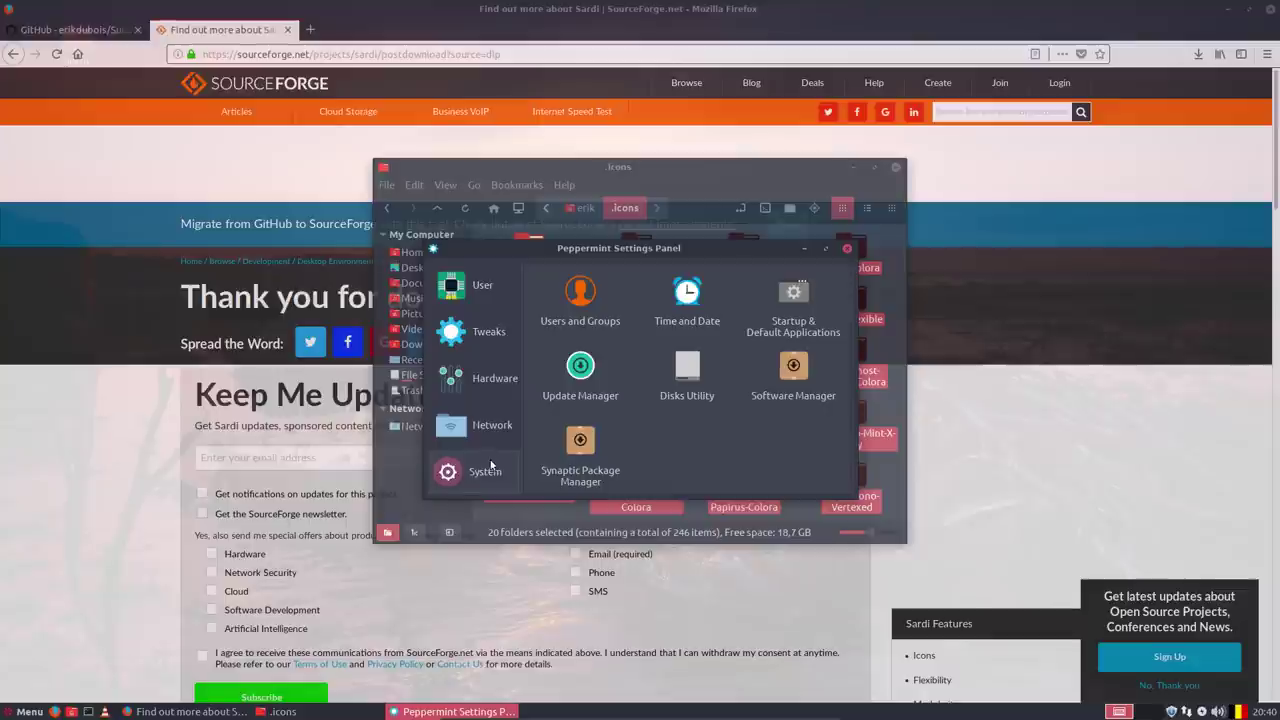
click(493, 350)
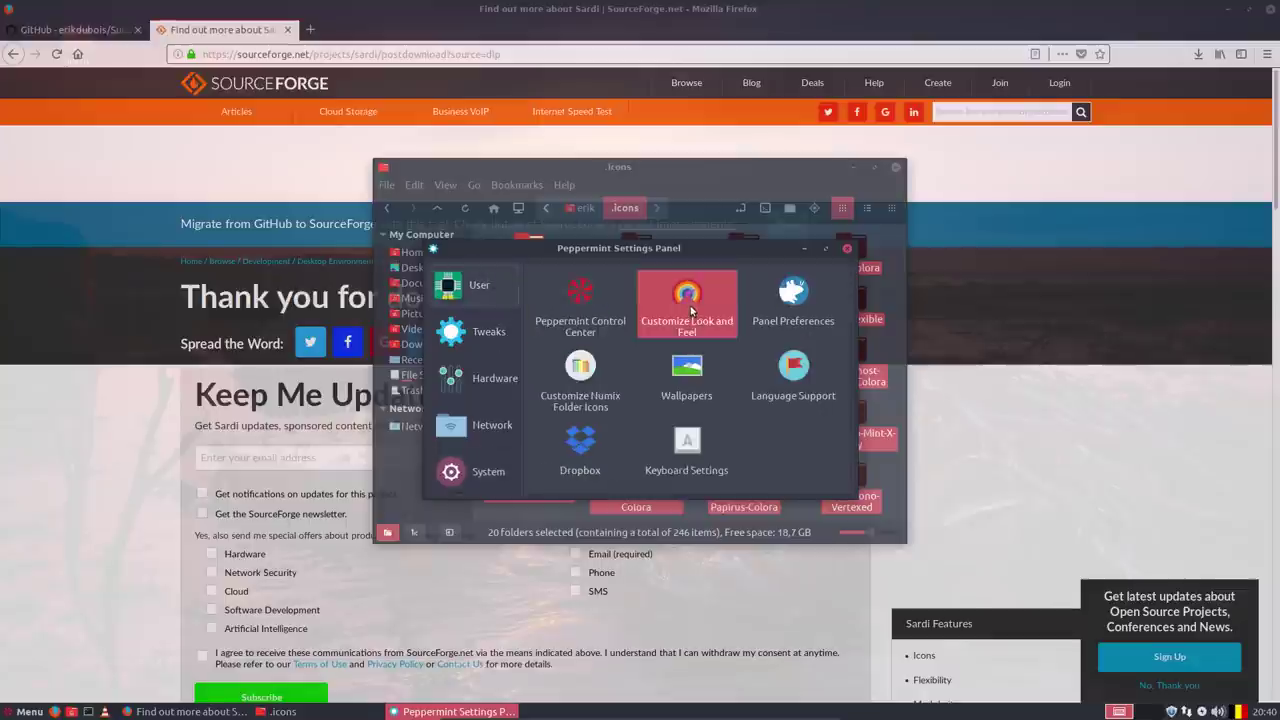
click(688, 300)
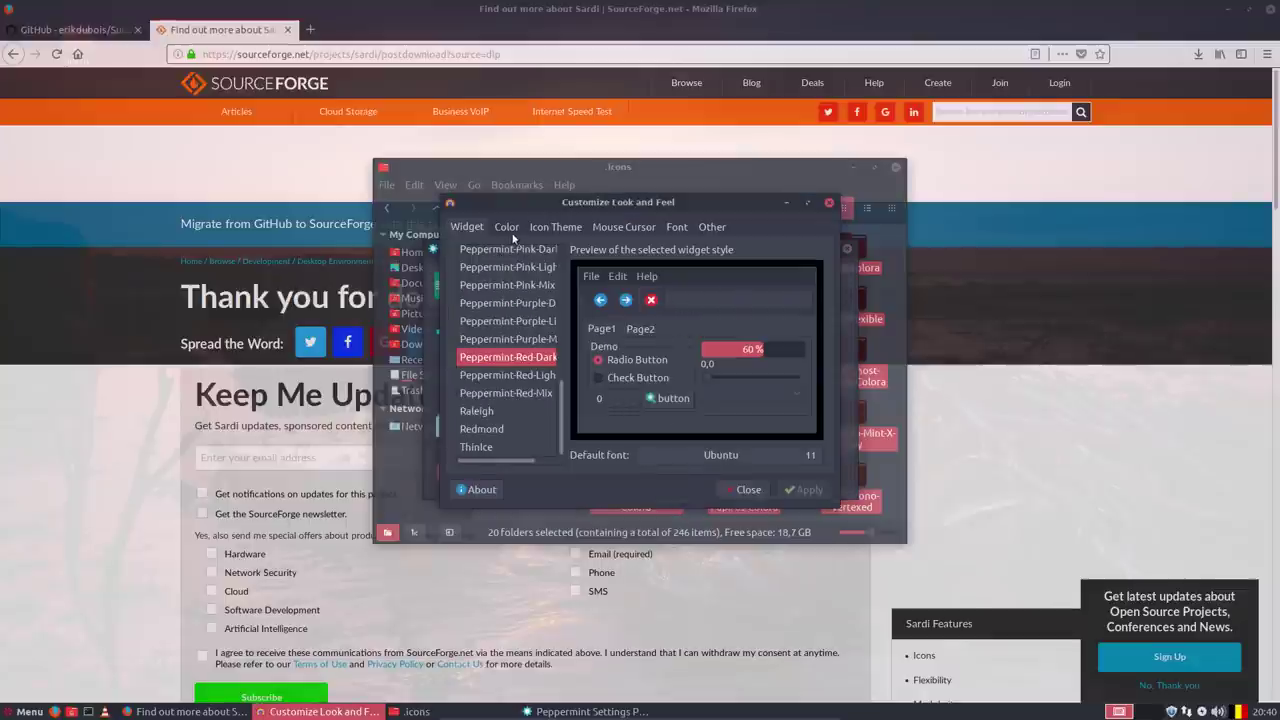
click(556, 227)
Preview Sardi Mono and Sardi Flexible, apply Sardi Flexible, and close Look and Feel.
scroll(544, 356, up, 3)
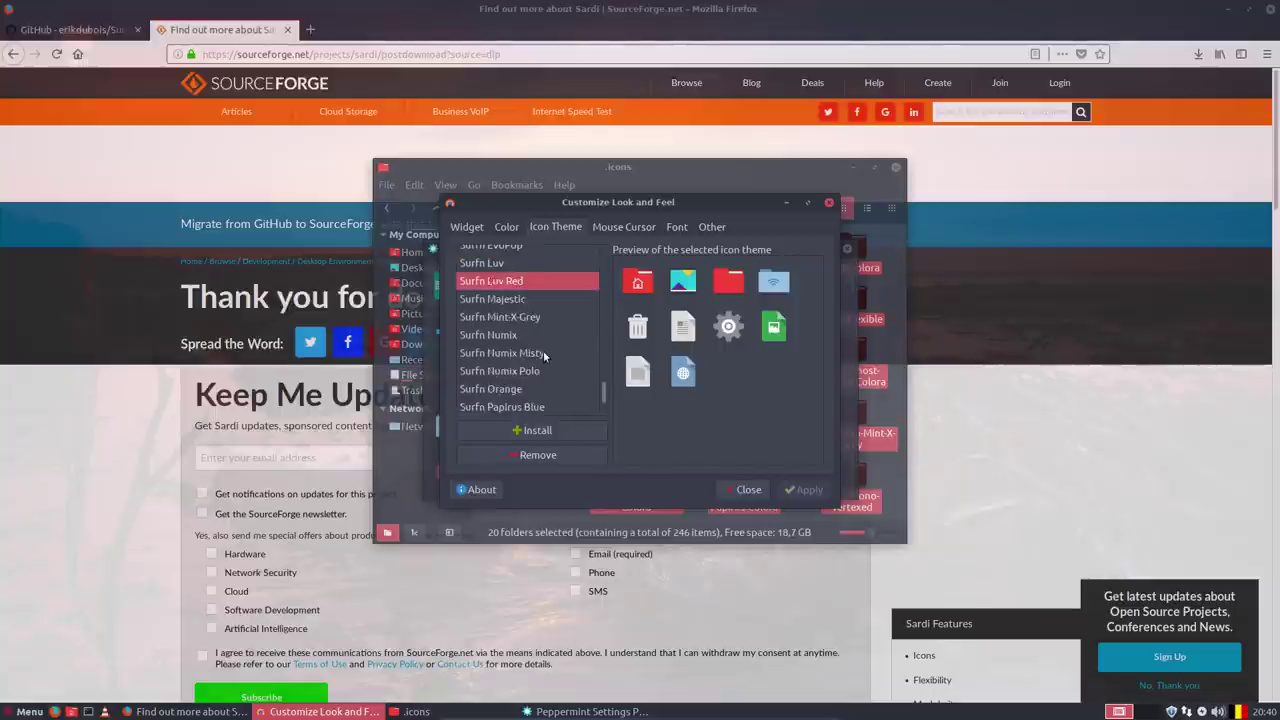
scroll(543, 352, up, 10)
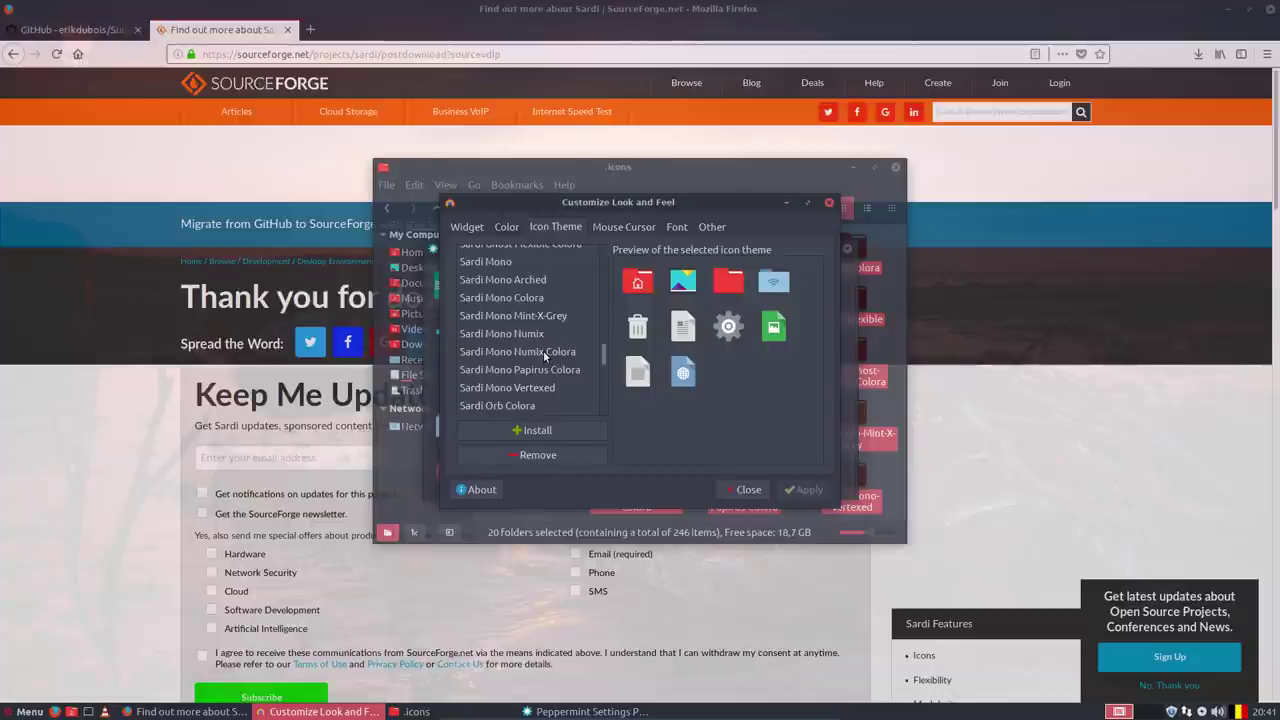
scroll(544, 356, down, 3)
scroll(543, 352, up, 2)
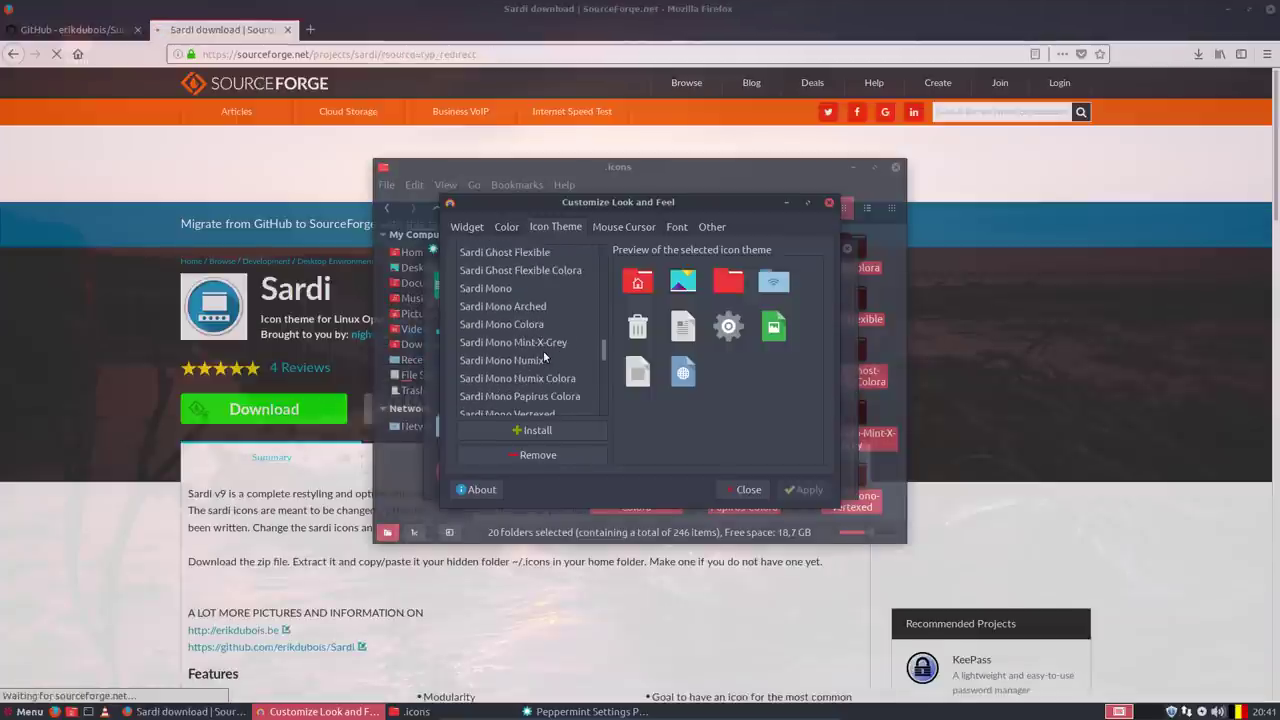
click(517, 290)
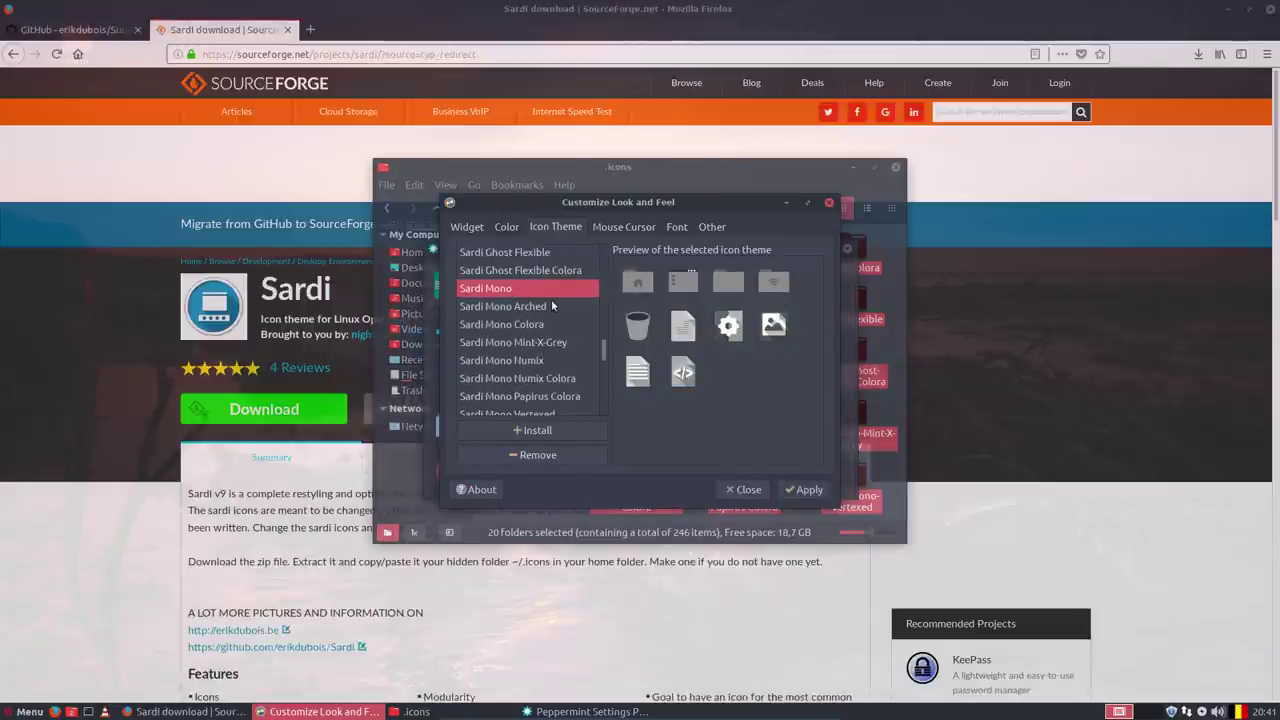
scroll(551, 300, up, 3)
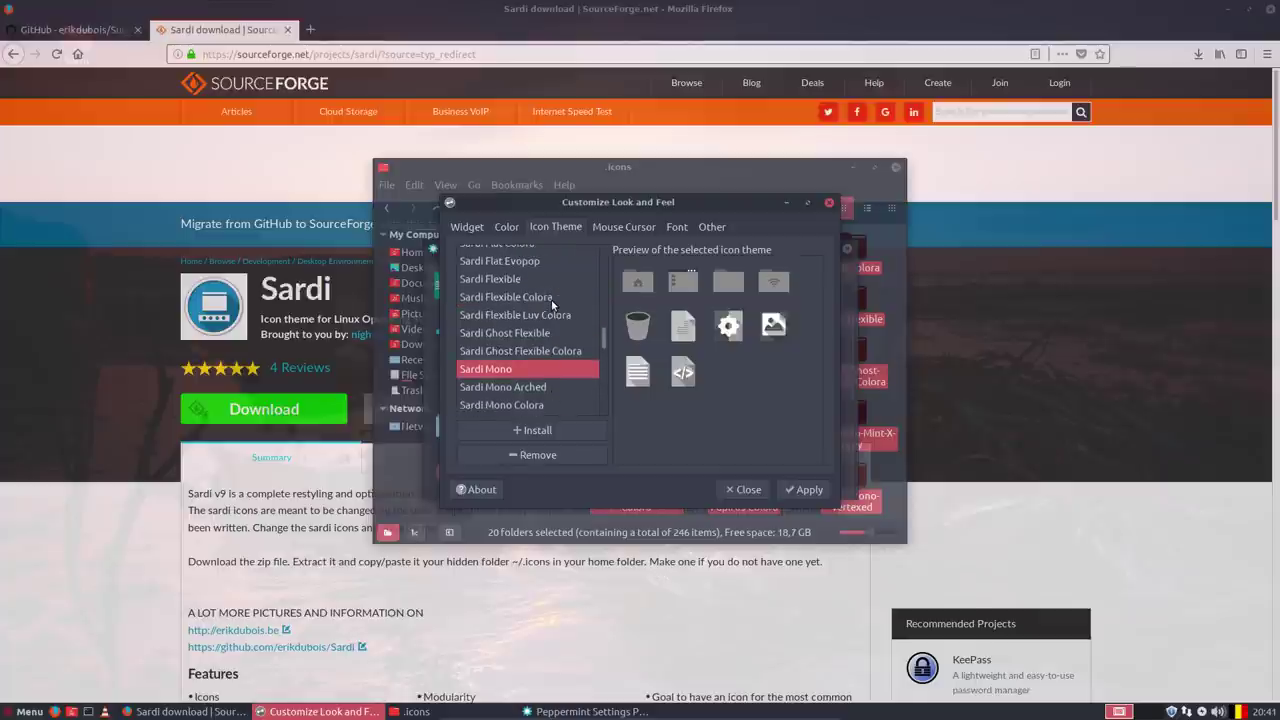
click(517, 281)
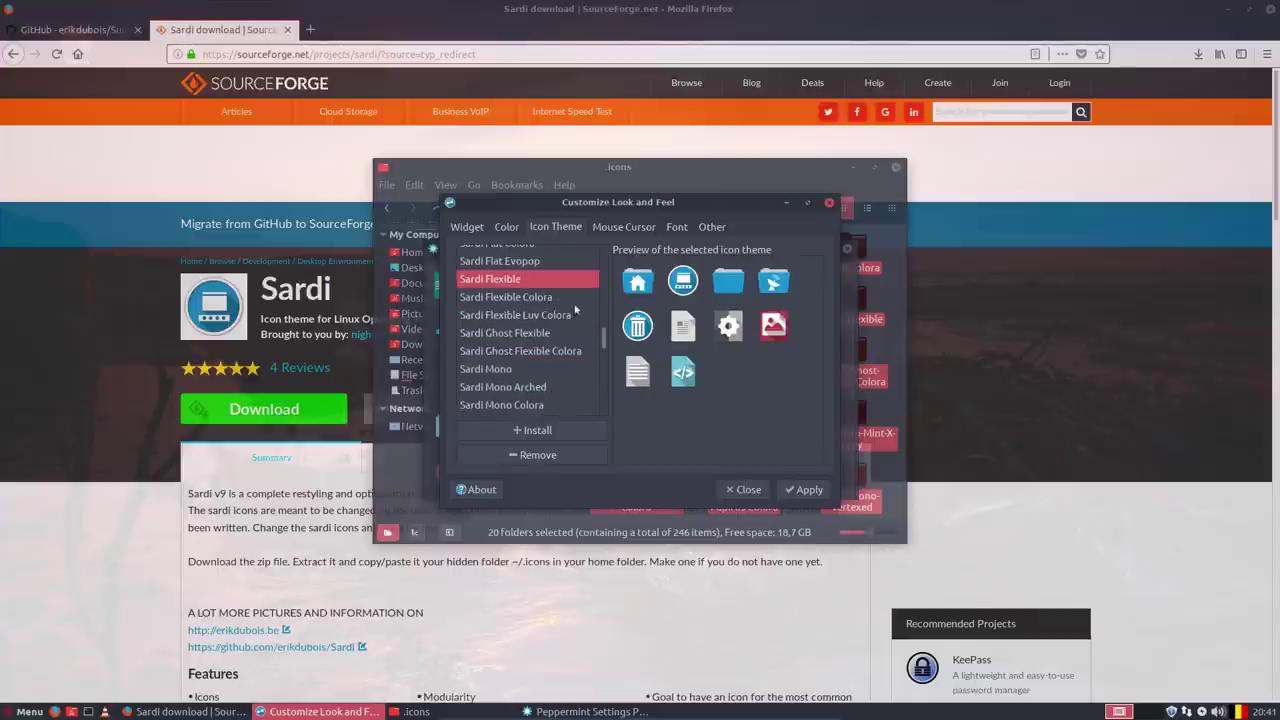
click(809, 491)
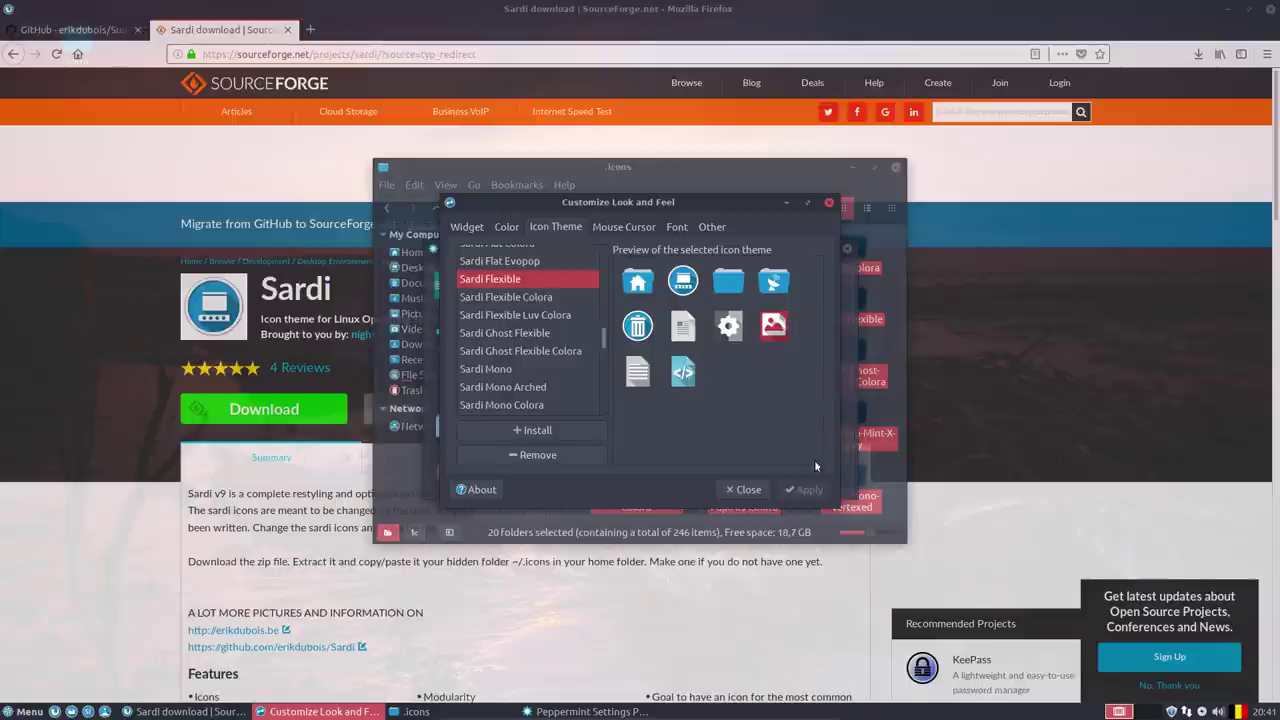
click(745, 489)
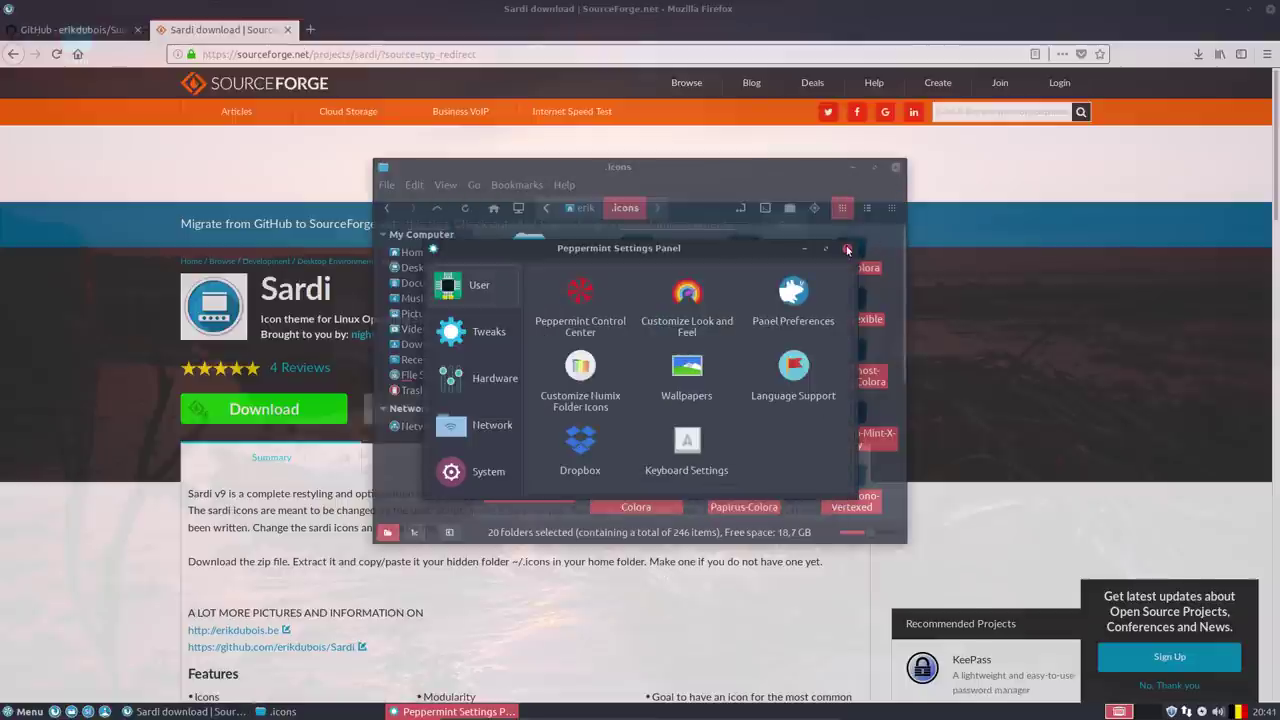
Close the settings panel and Firefox, turning off the multiple-tabs closing warning.
click(895, 168)
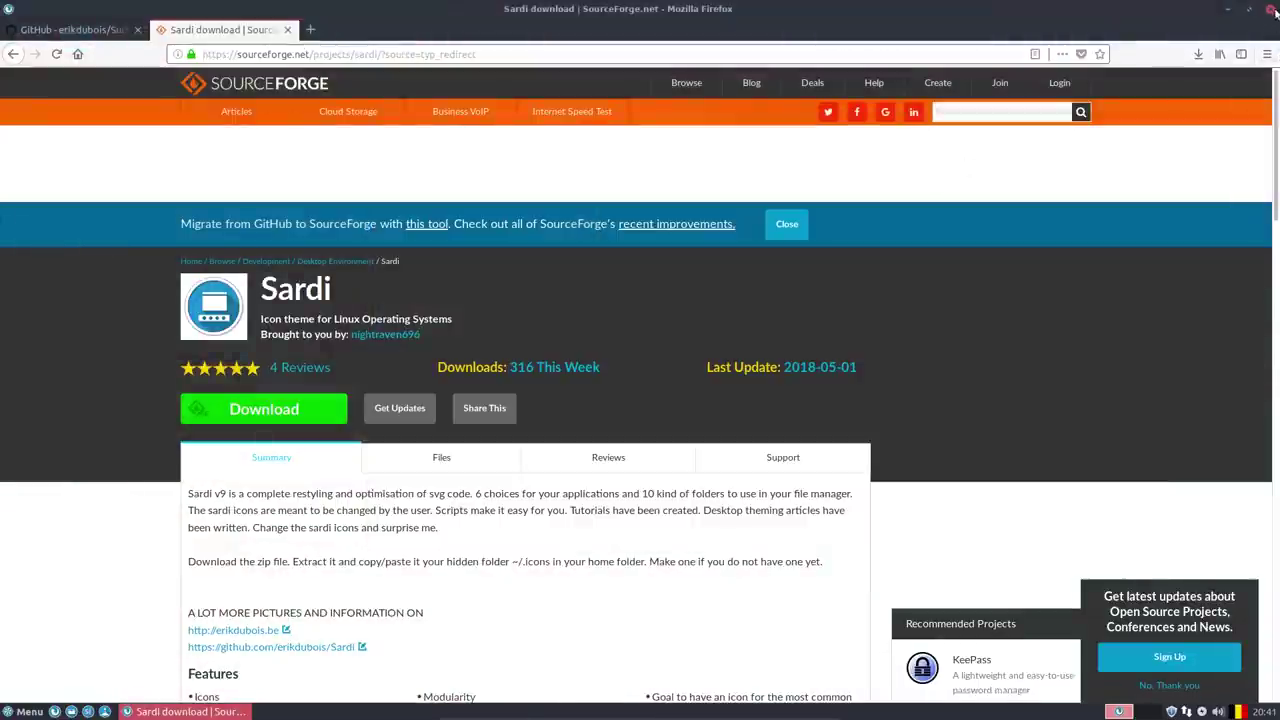
click(1268, 9)
click(659, 370)
click(768, 390)
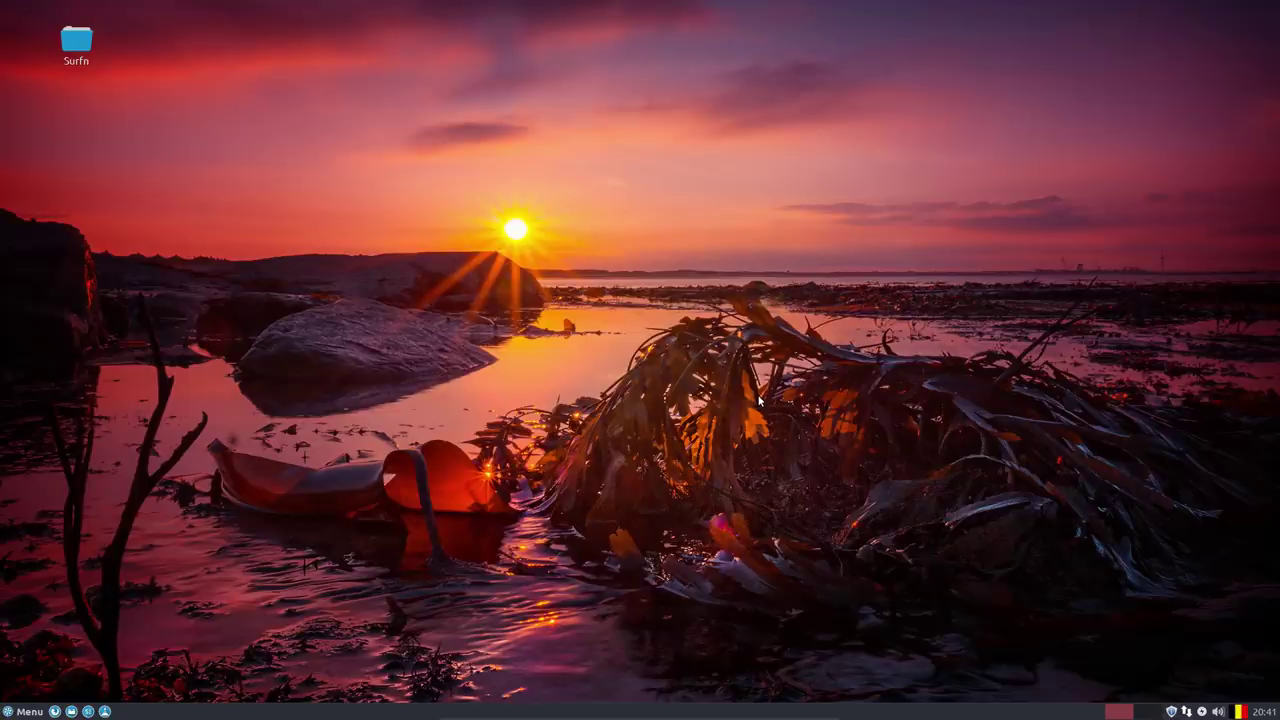
click(68, 42)
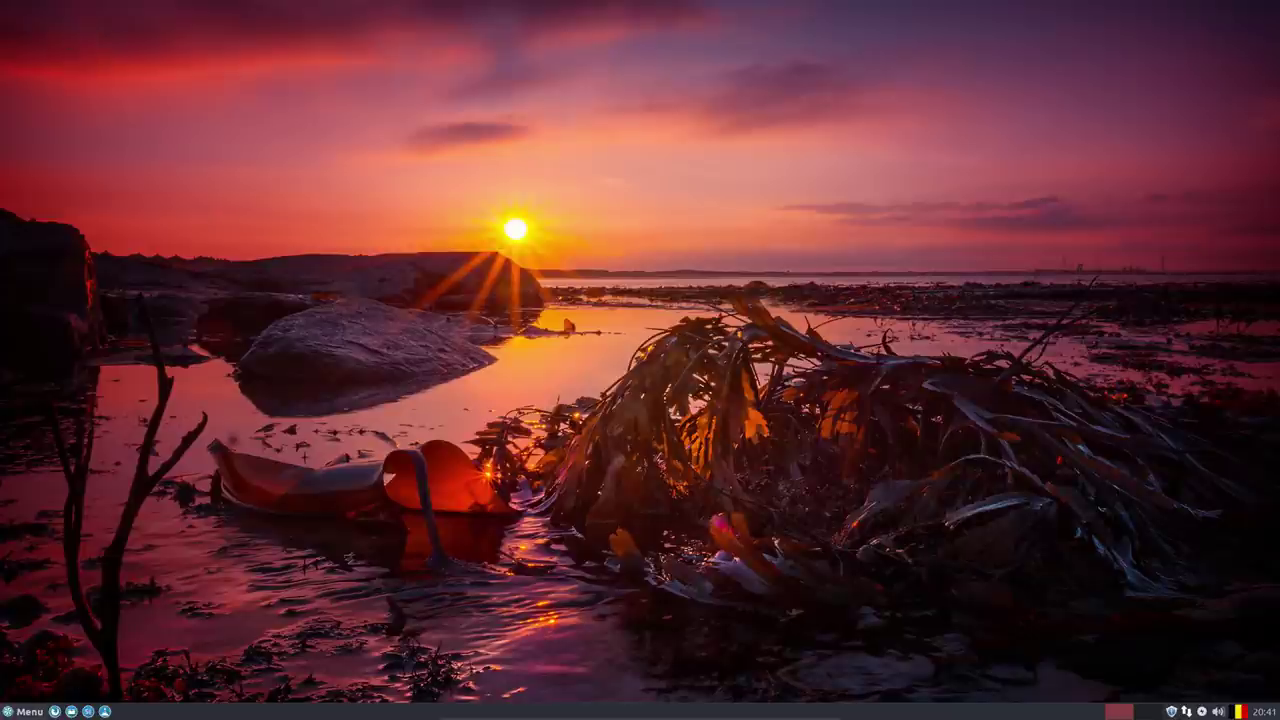
Scroll the Whisker Menu's All applications list down to the Microsoft entries, reviewing Sardi Flexible icons.
click(24, 711)
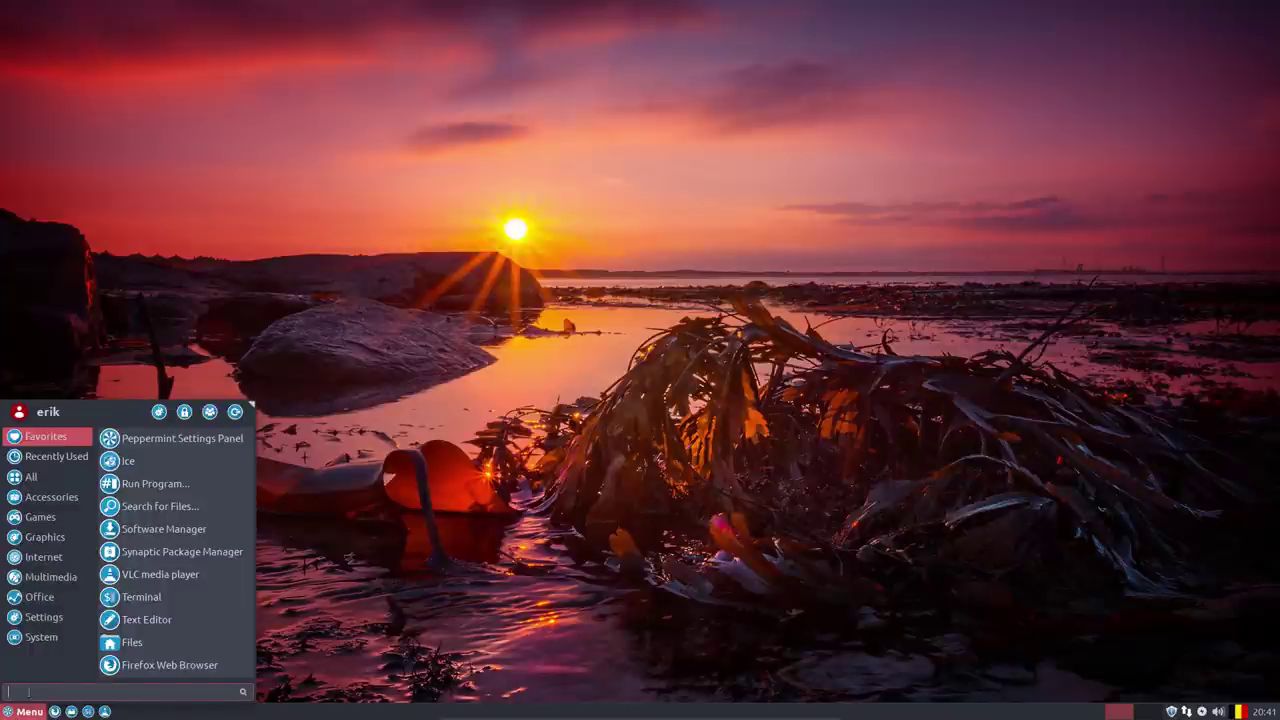
click(41, 637)
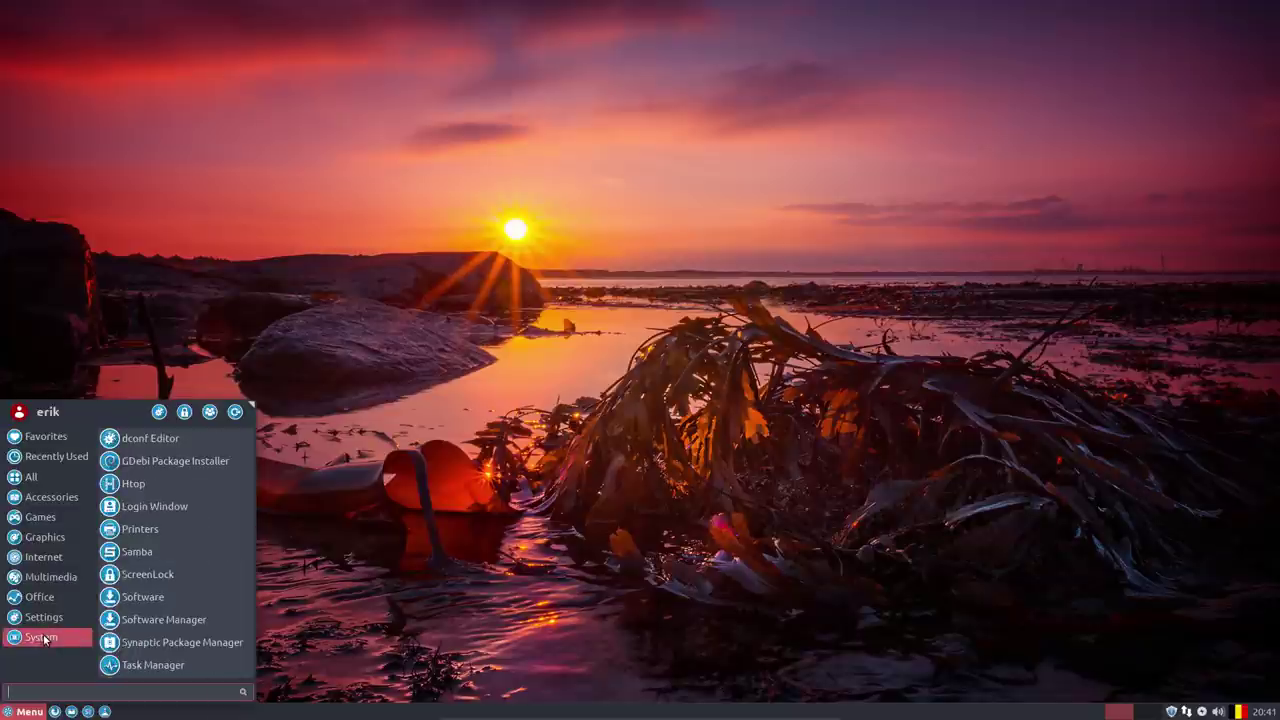
click(44, 479)
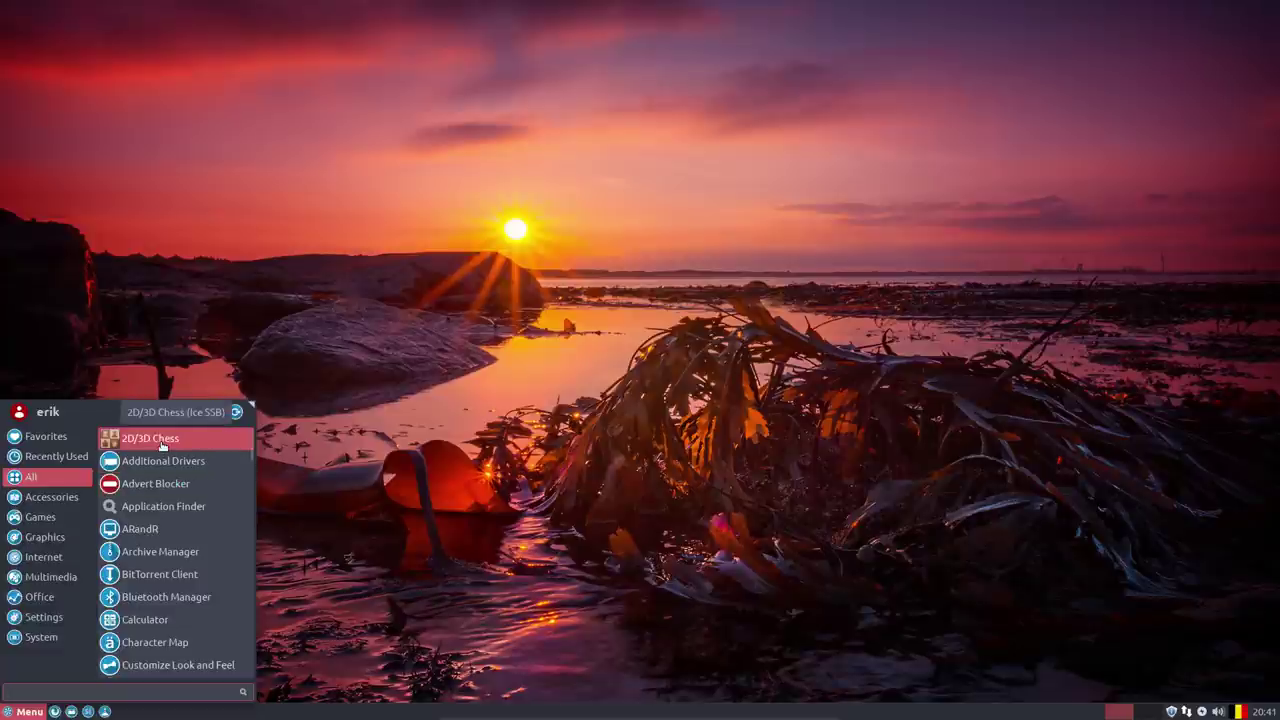
scroll(161, 446, down, 5)
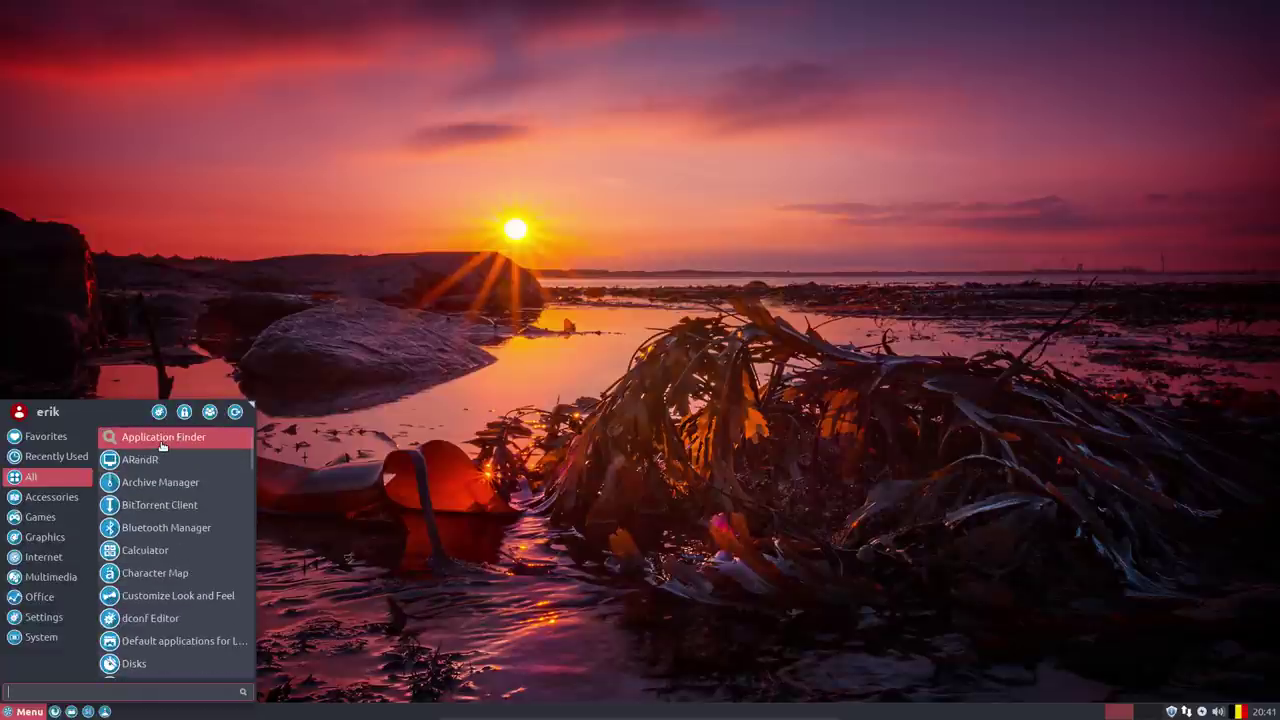
scroll(161, 446, down, 3)
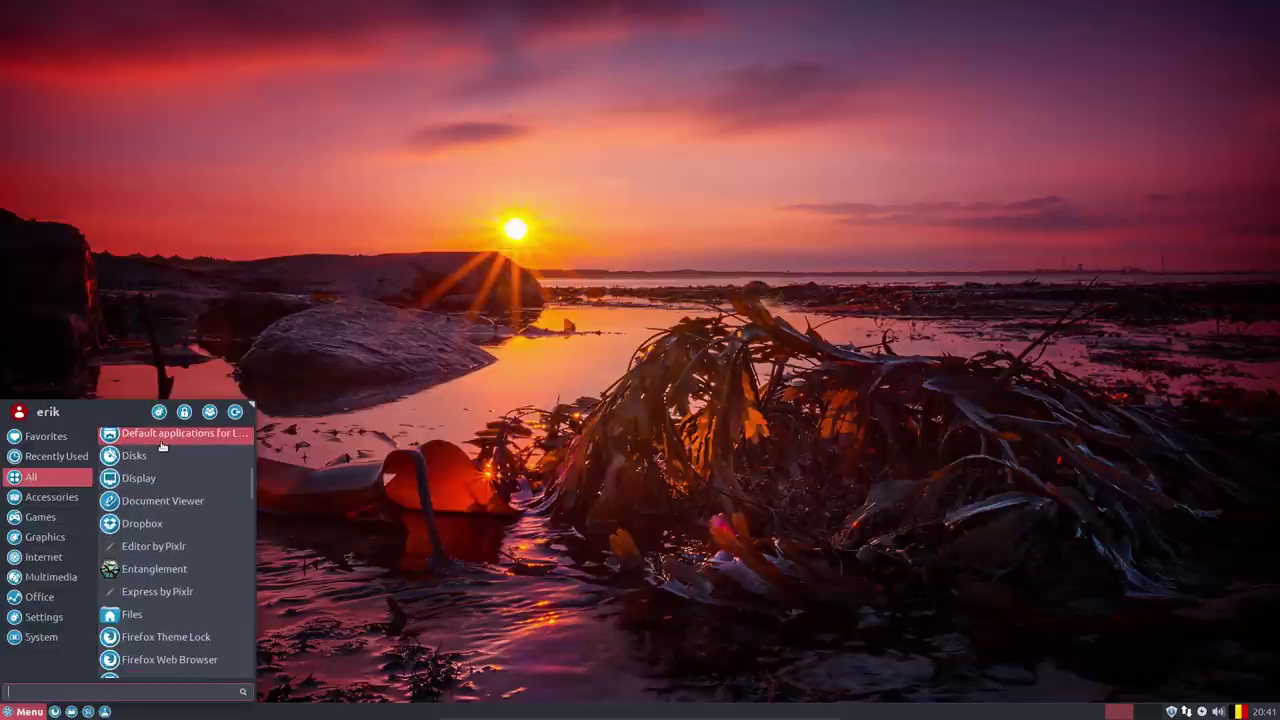
scroll(182, 554, down, 1)
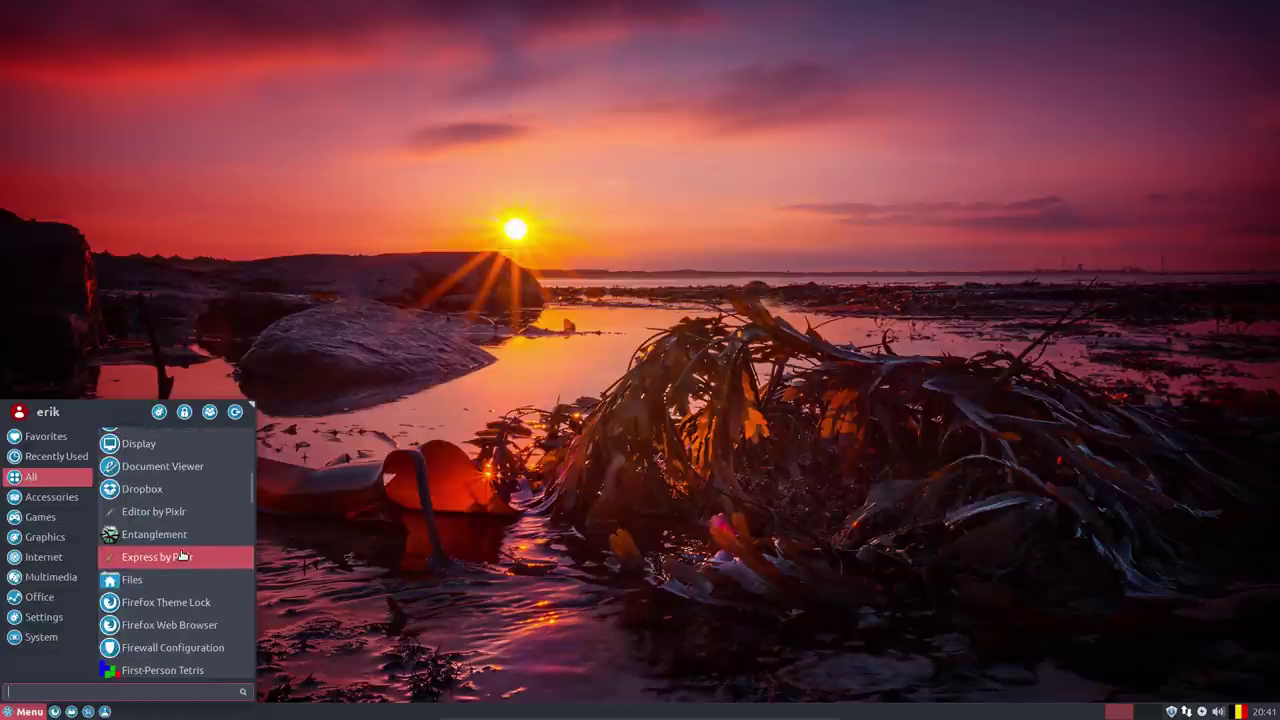
scroll(182, 557, down, 3)
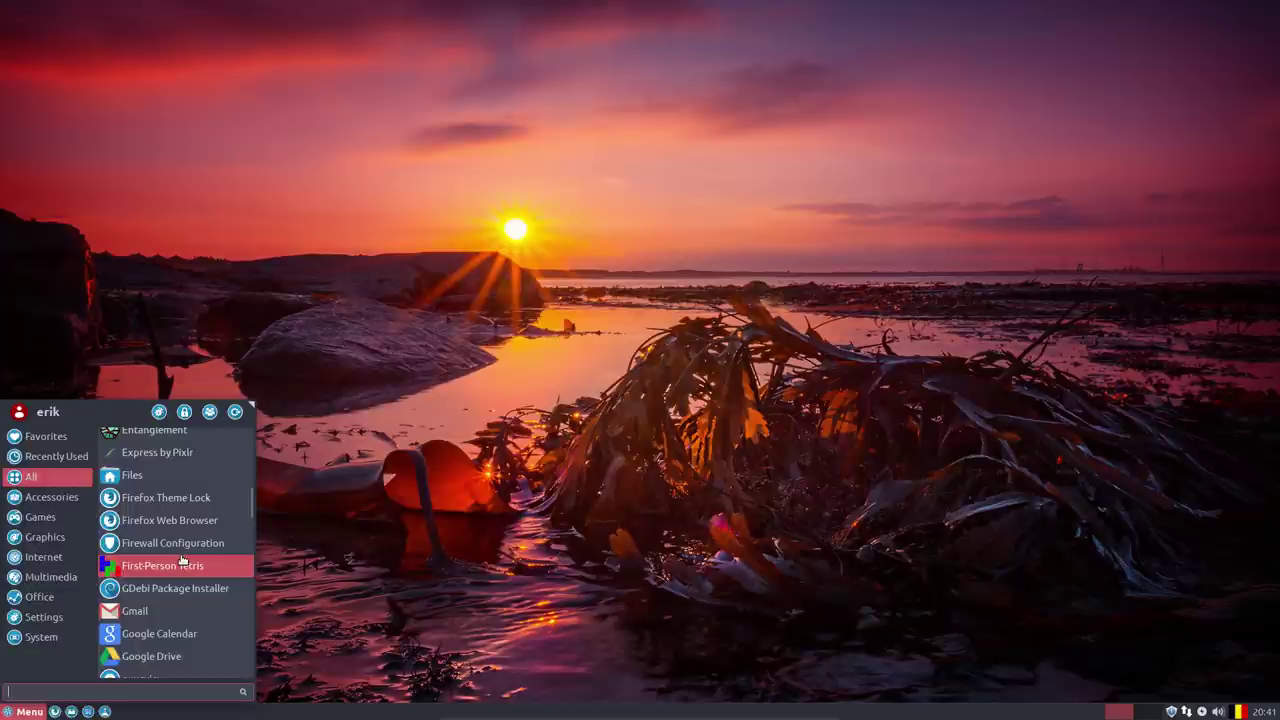
scroll(172, 572, down, 1)
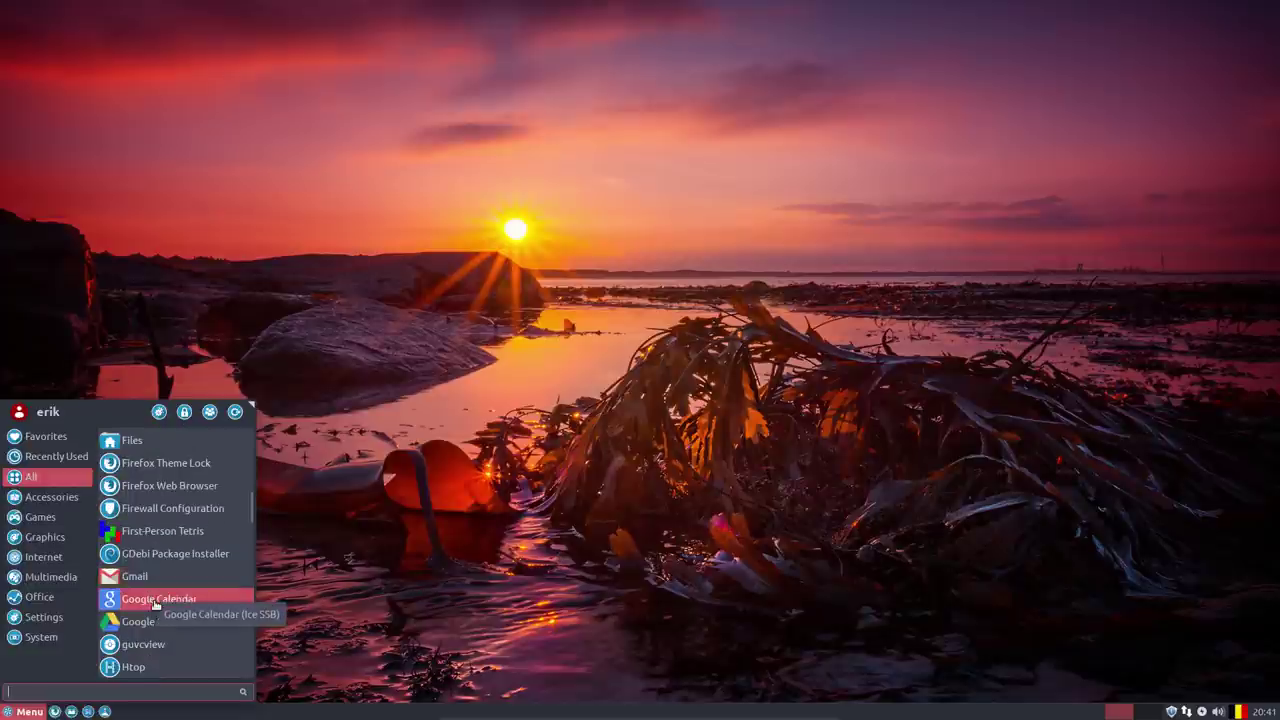
scroll(150, 600, down, 4)
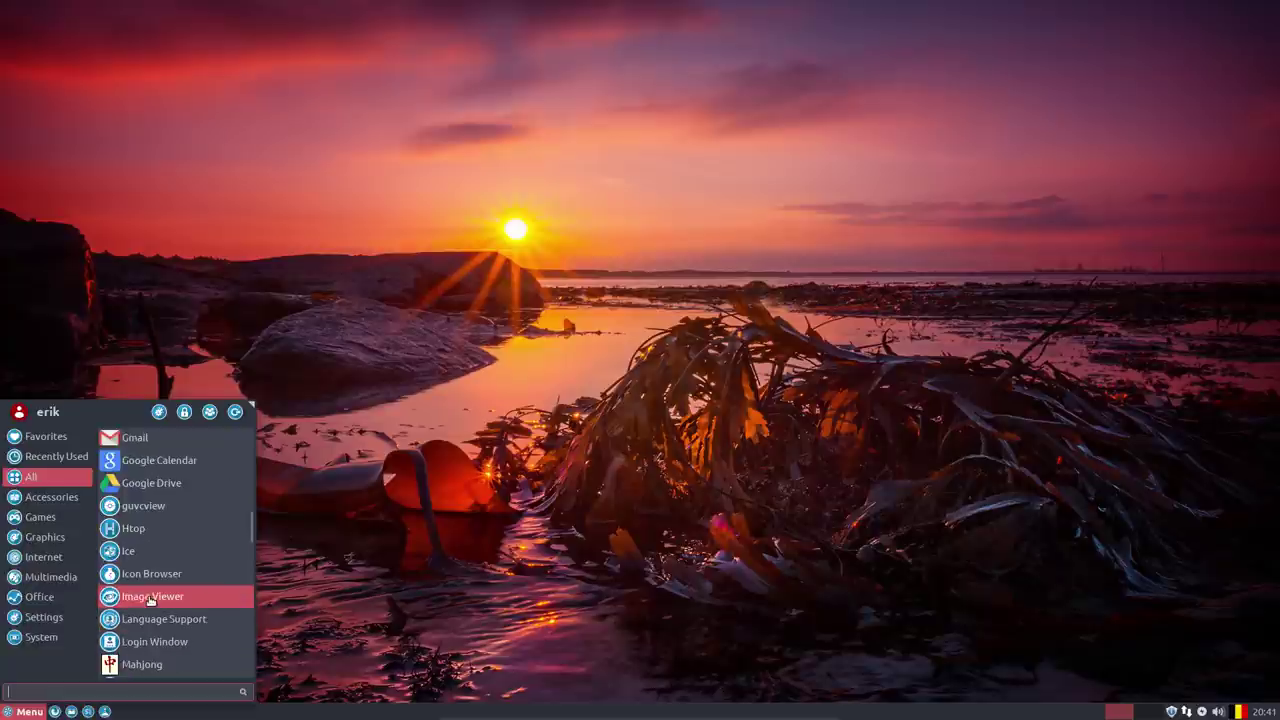
scroll(150, 598, down, 2)
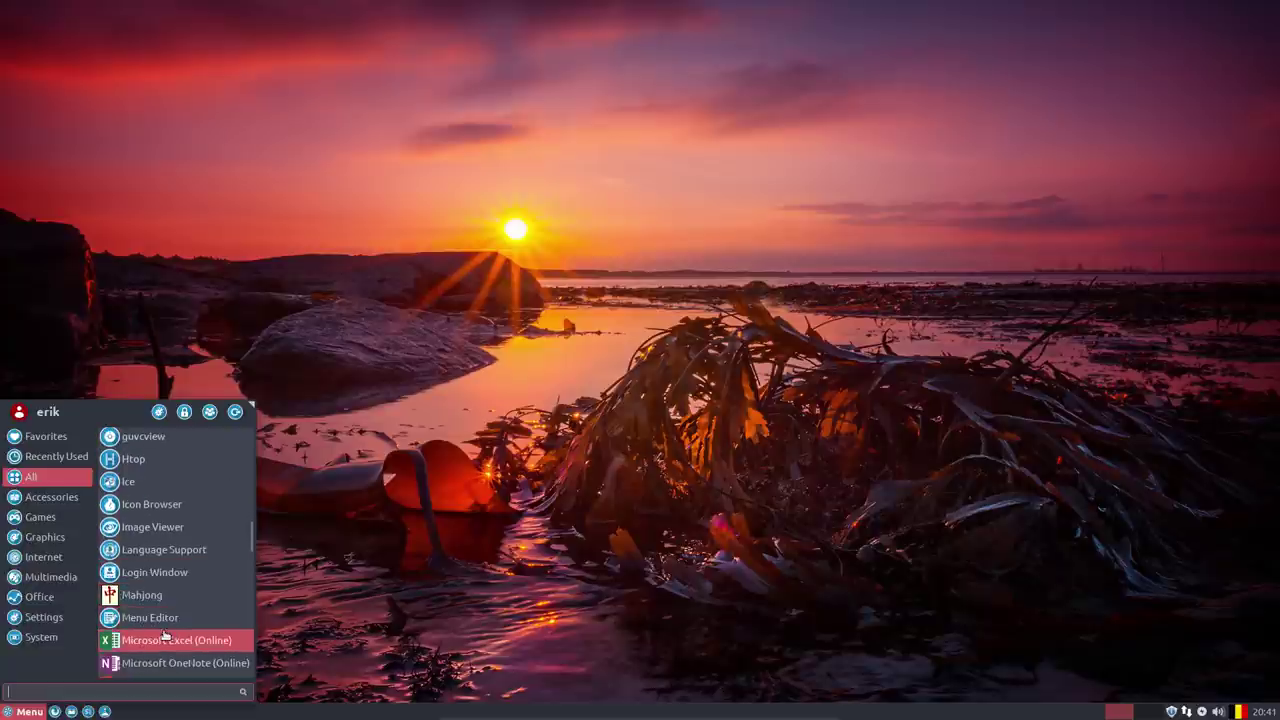
scroll(165, 635, down, 1)
scroll(165, 635, down, 3)
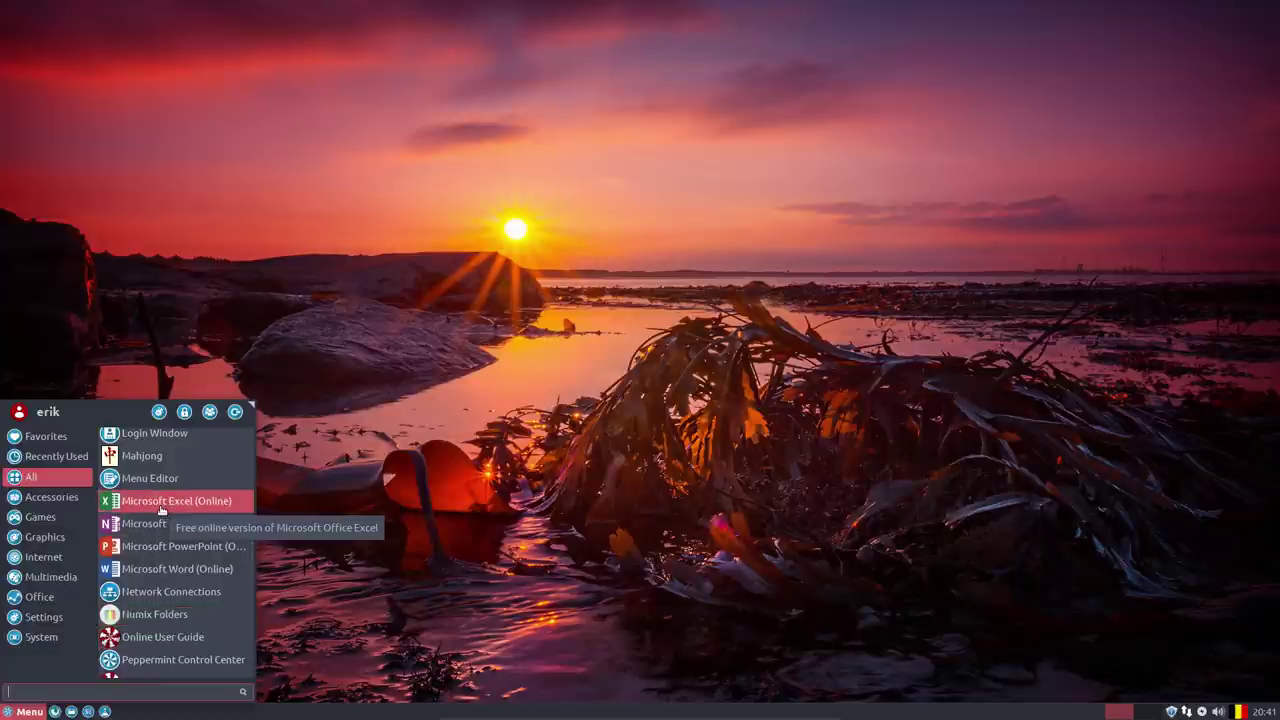
Drag the Ice SSB manager window about 80 px to the right.
scroll(160, 510, up, 3)
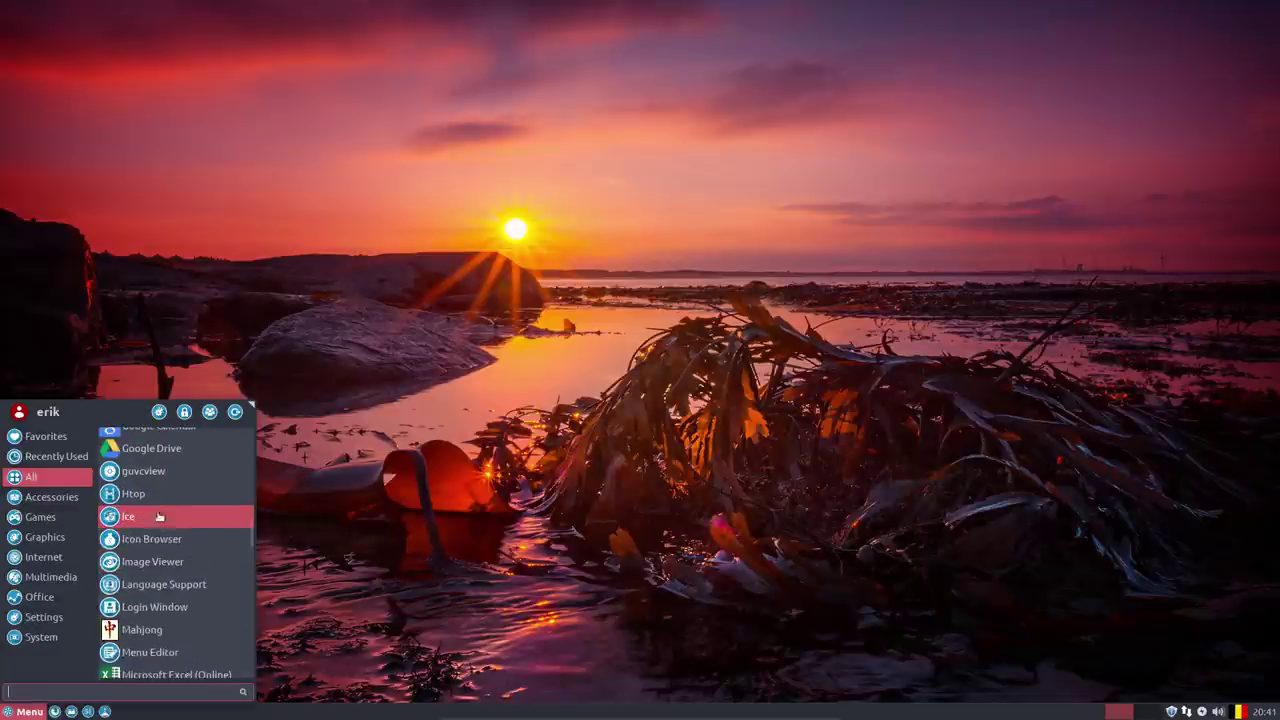
click(157, 520)
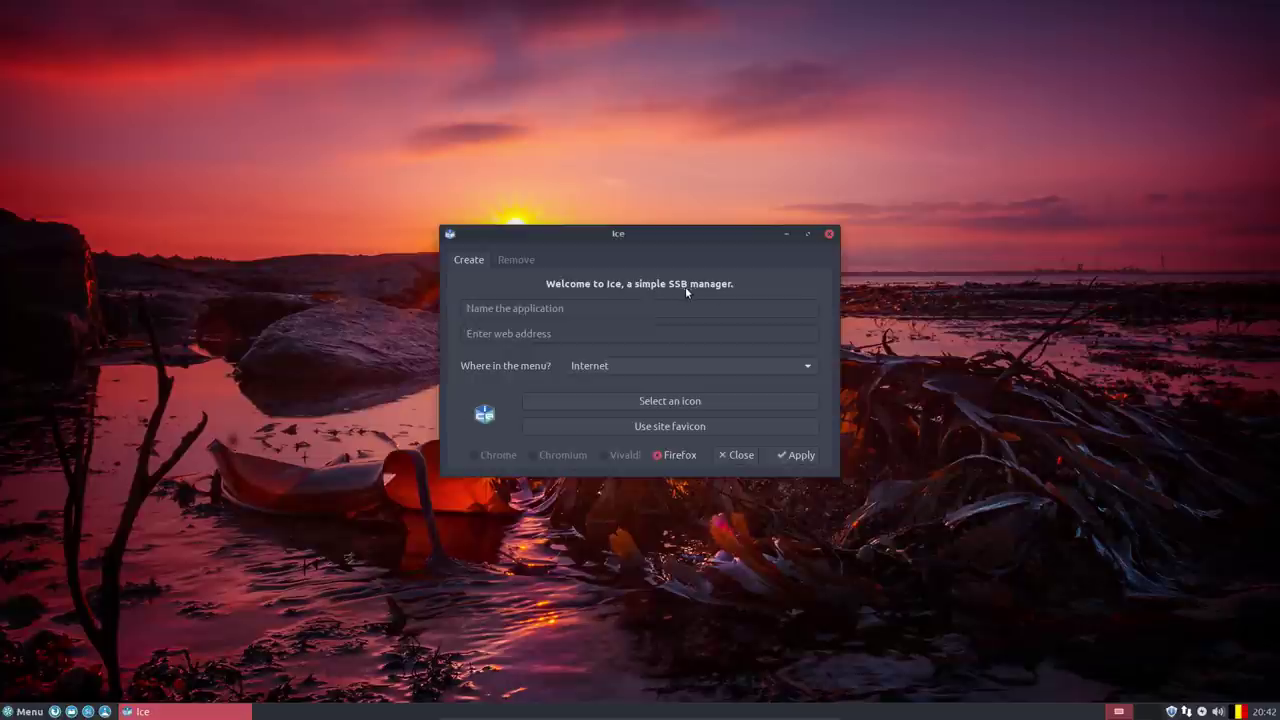
drag(637, 238, 720, 241)
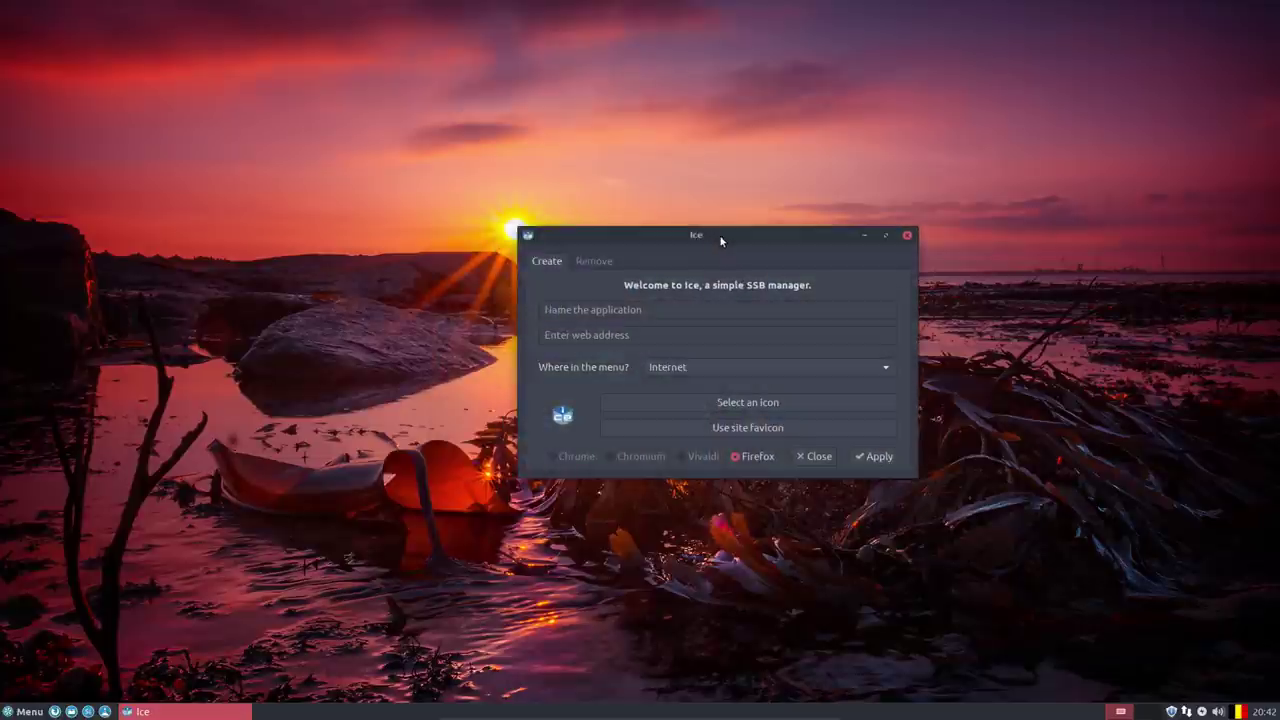
Open the Whisker Menu, browse the System category, and search for 'nemo'.
click(30, 712)
click(79, 634)
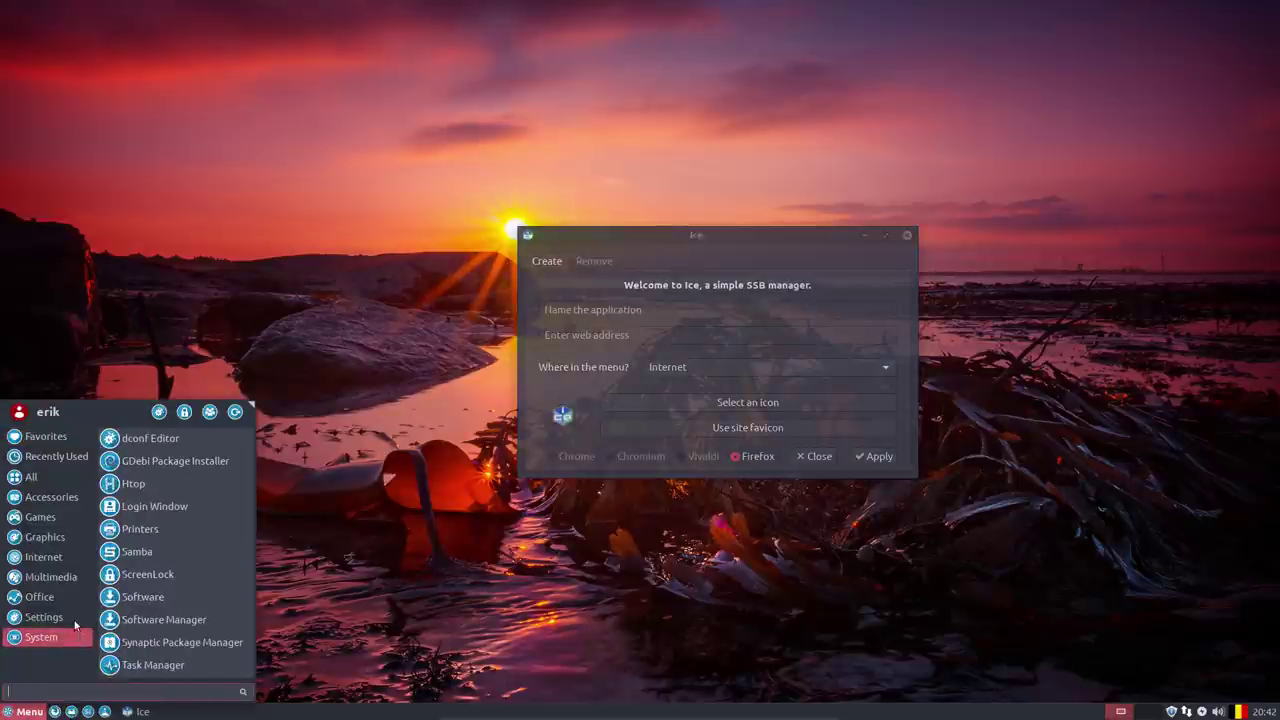
mouse_move(58, 515)
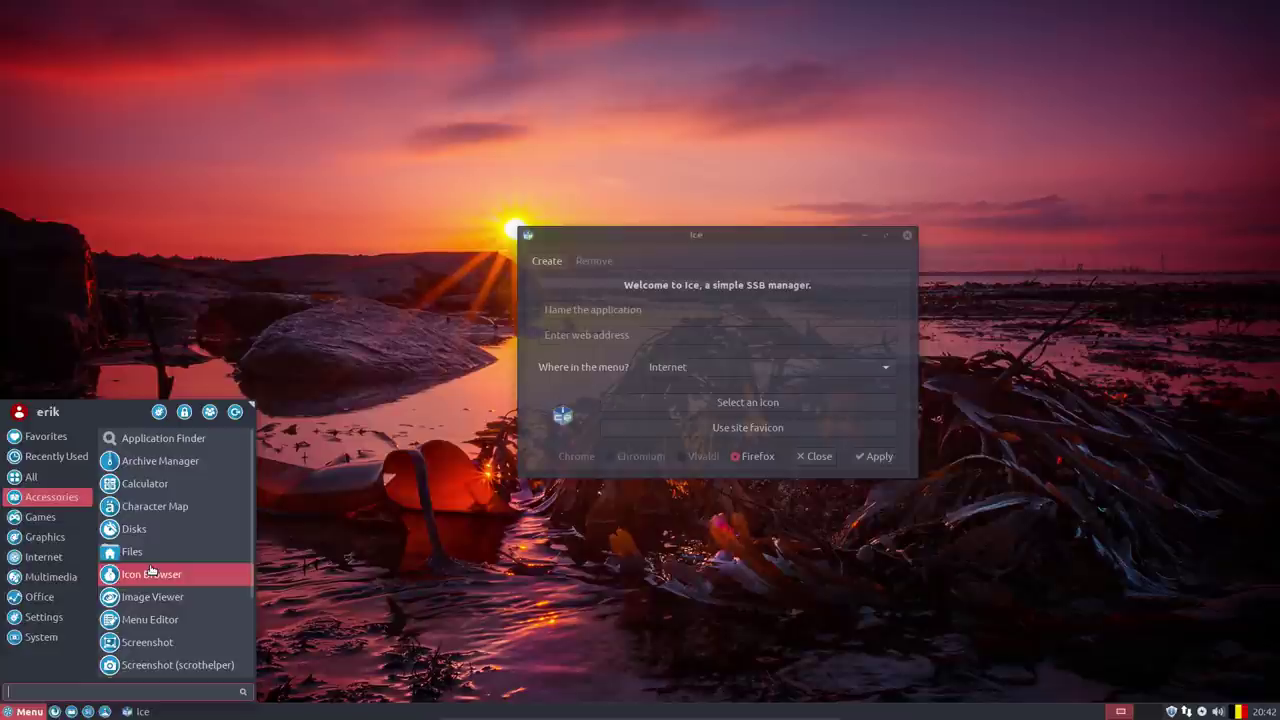
scroll(151, 569, down, 2)
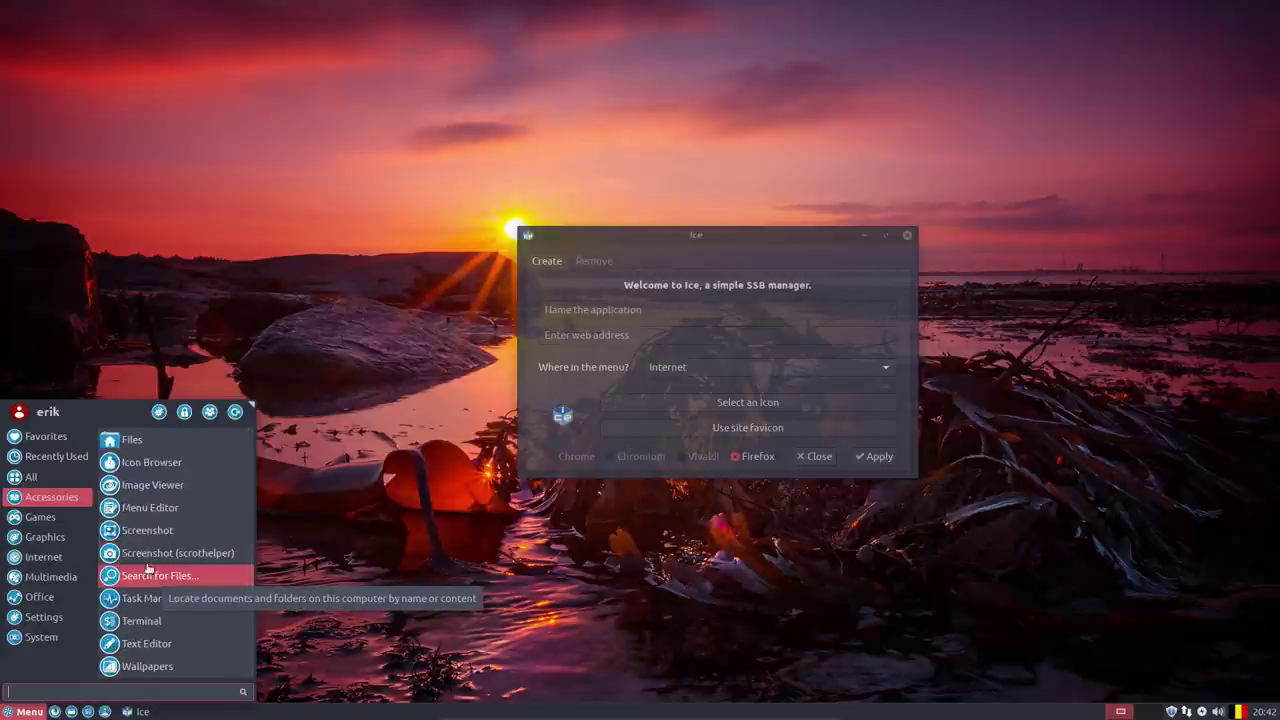
scroll(137, 582, up, 1)
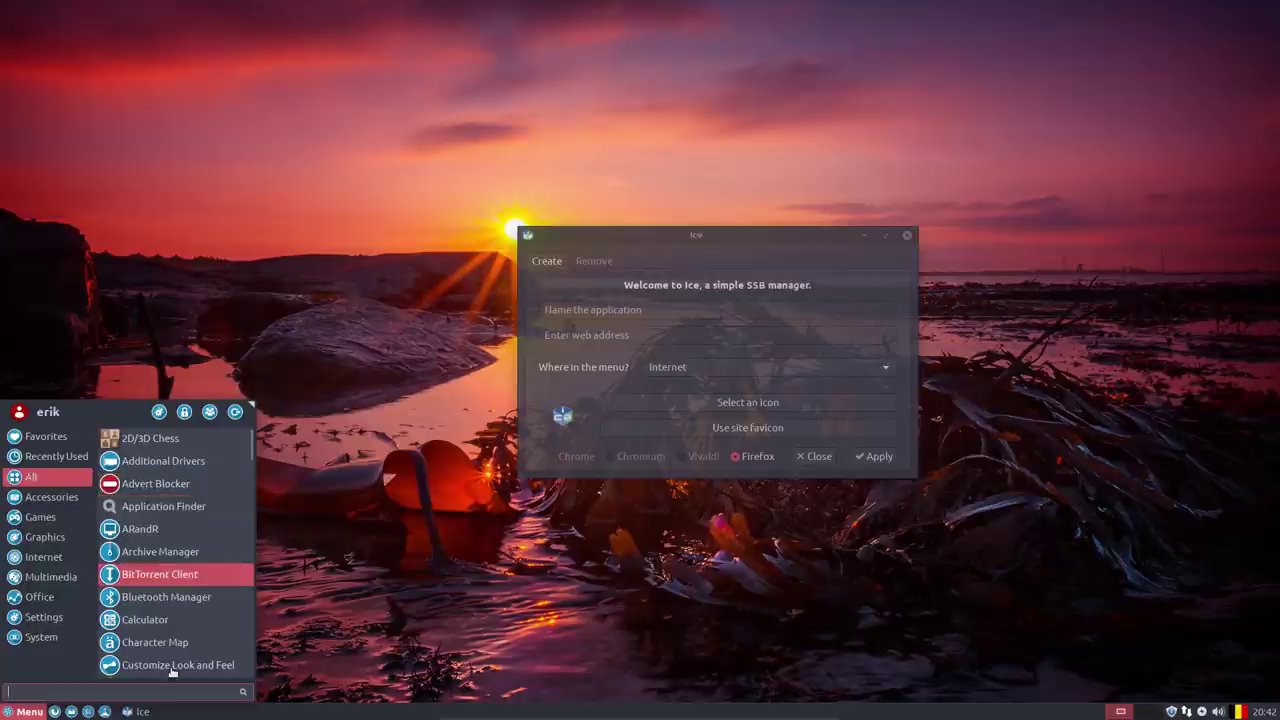
text(ne)
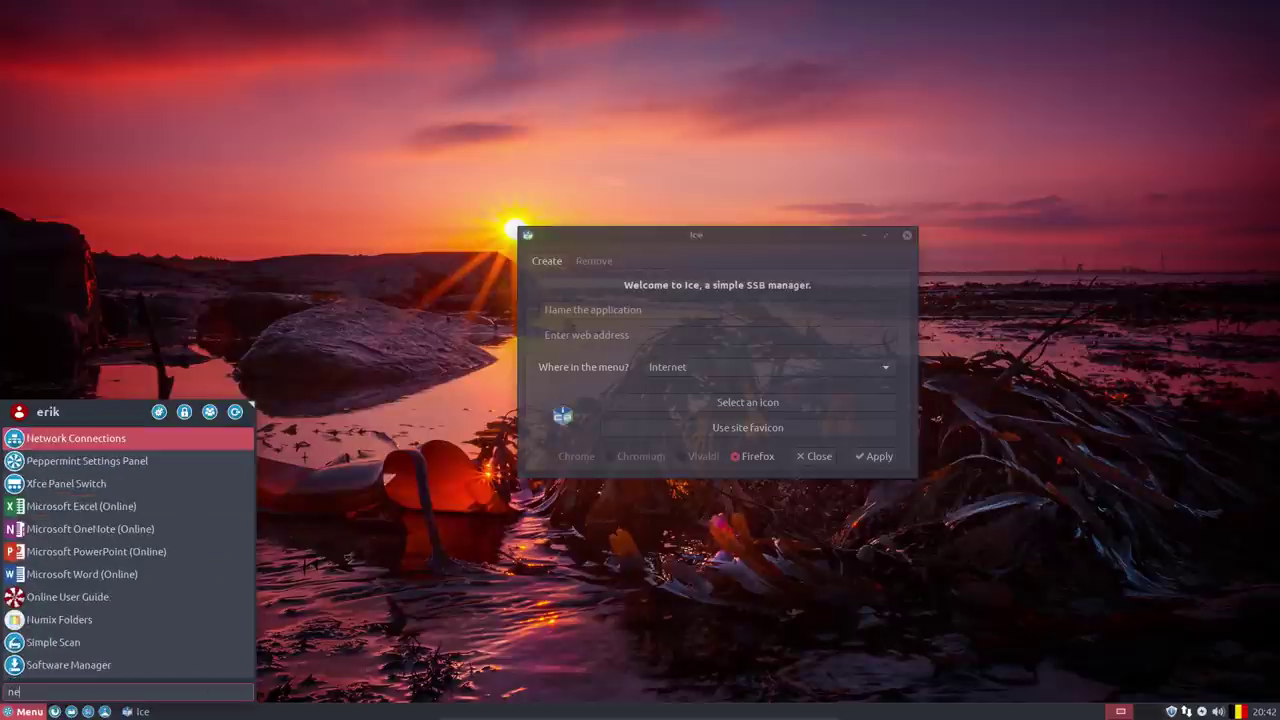
text(mo)
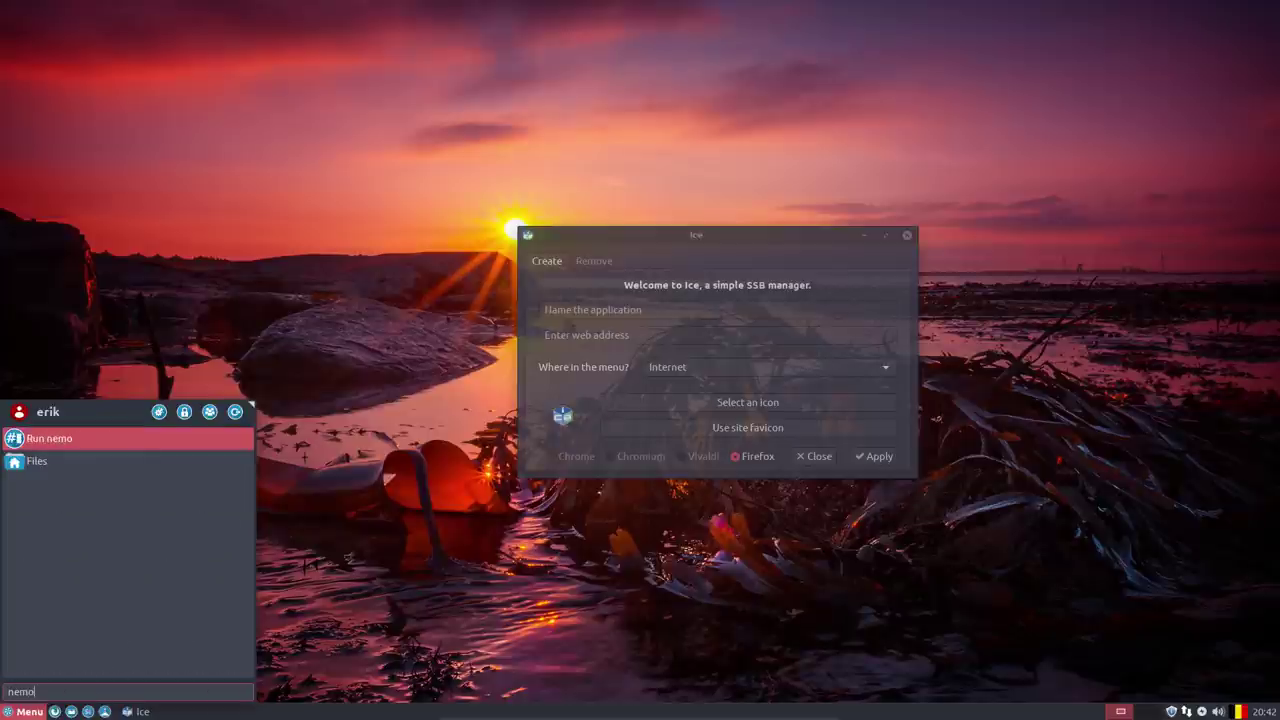
Open the file manager at the file system root, maximize it, and permanently empty the trash.
click(82, 461)
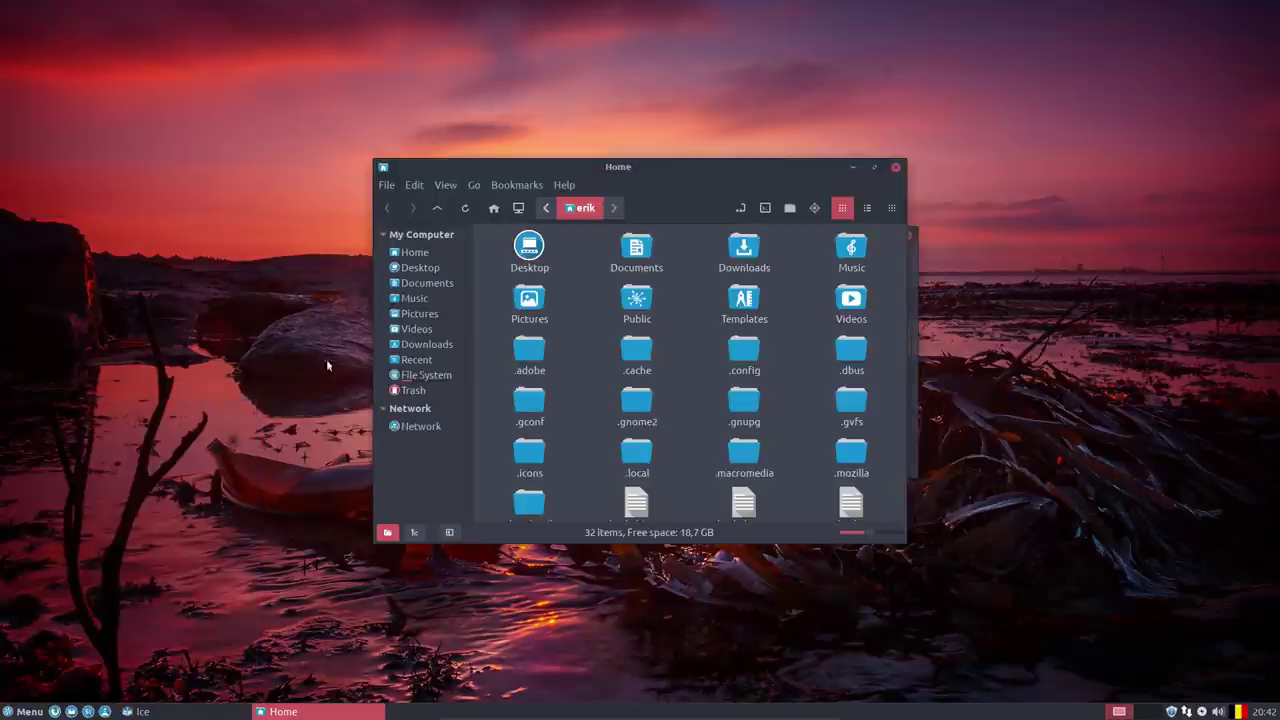
click(428, 376)
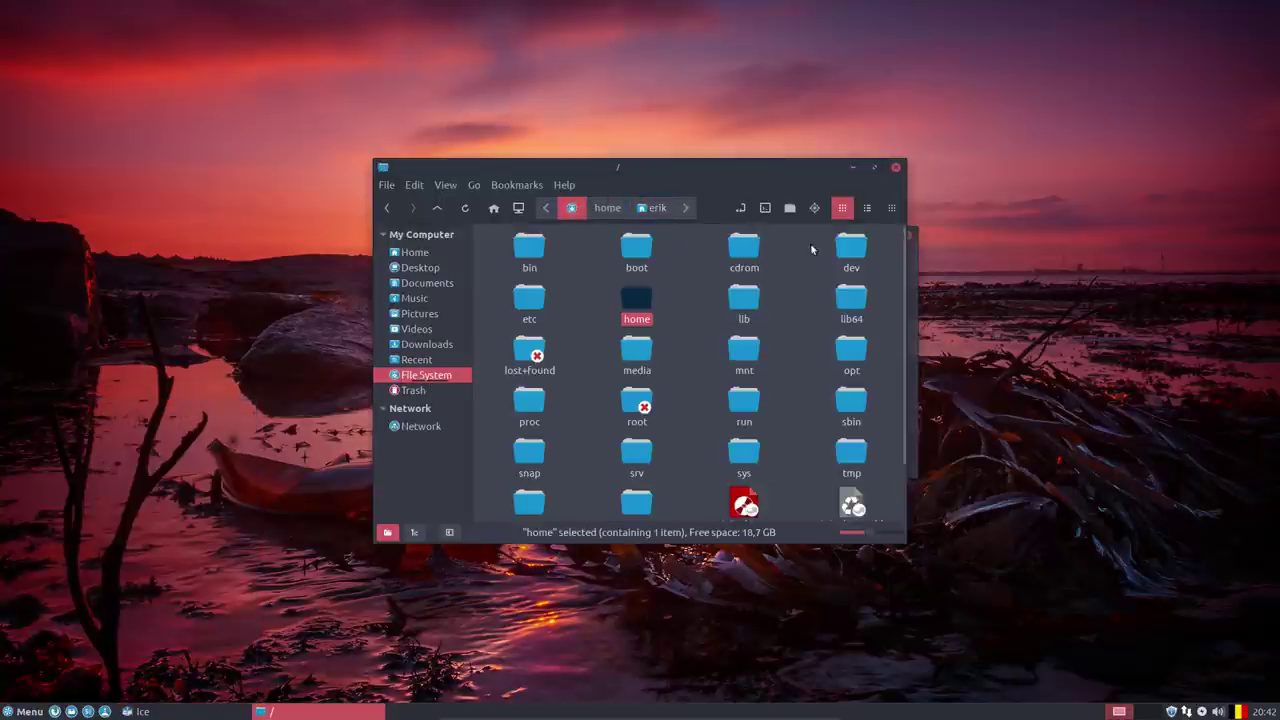
click(874, 168)
right_click(53, 232)
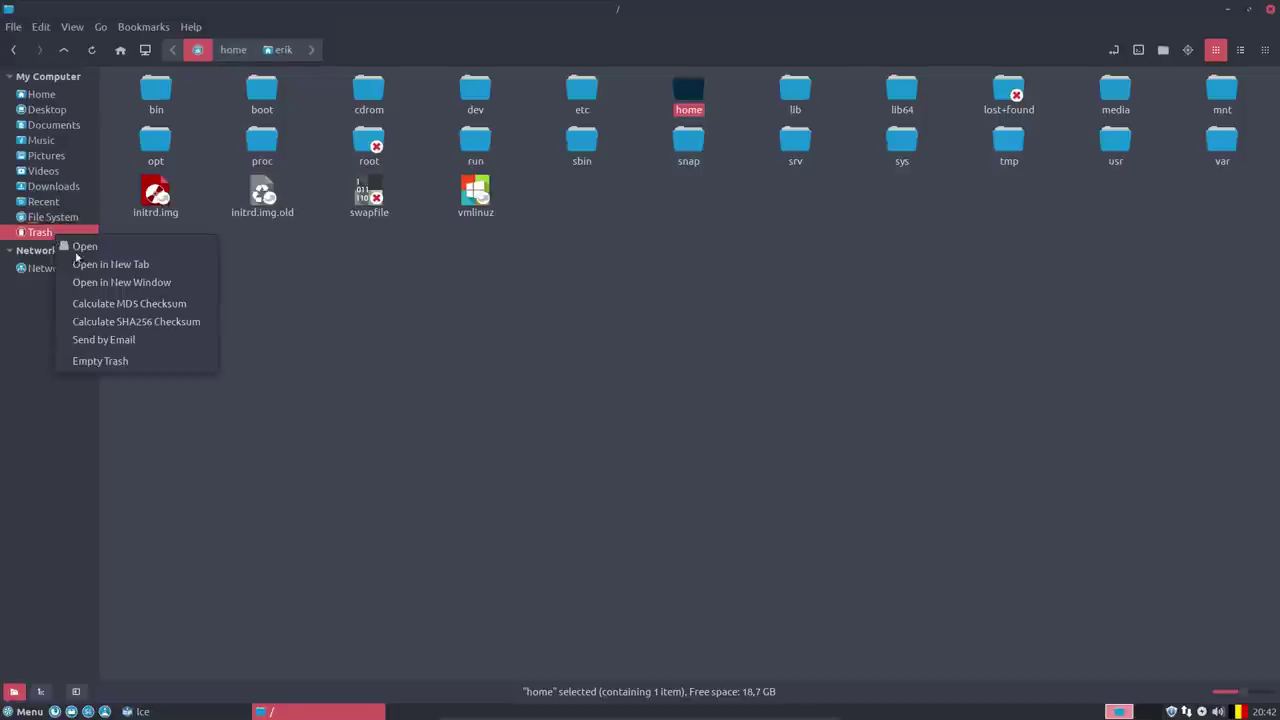
click(130, 361)
click(724, 405)
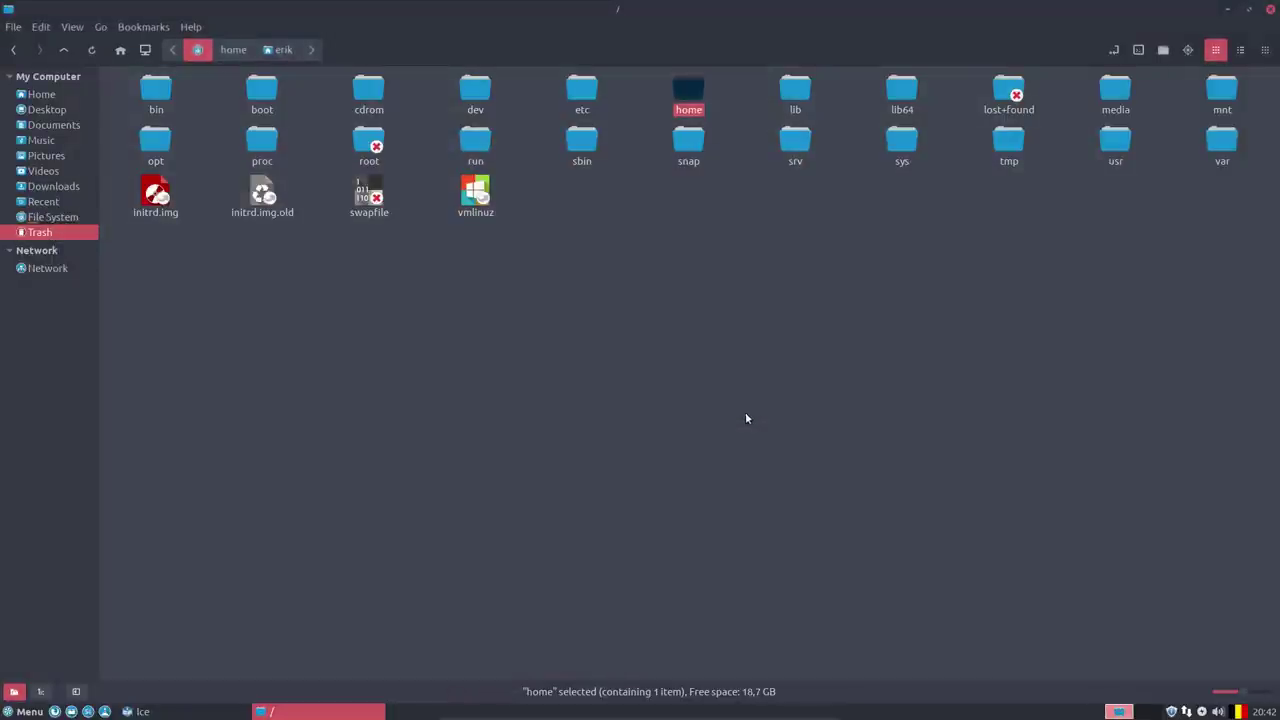
Browse into /usr/share and check Nemo's version, 3.6.5, in Help > About.
click(246, 314)
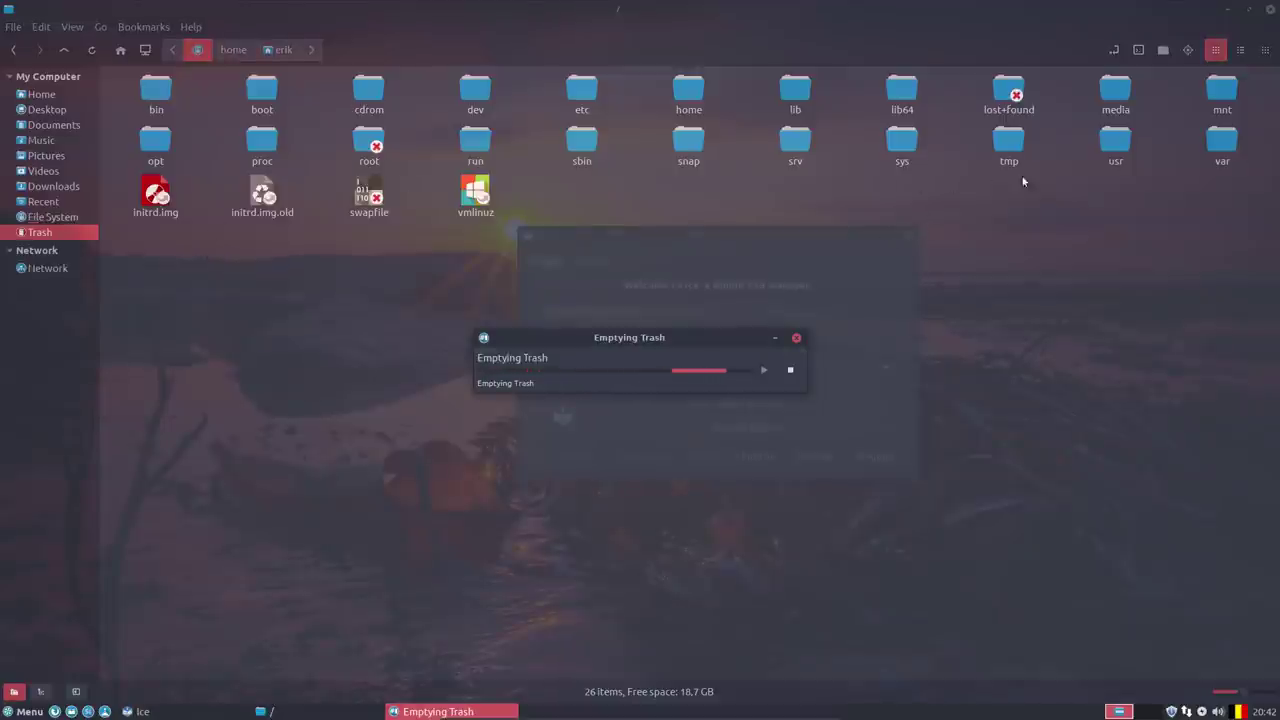
double_click(1116, 140)
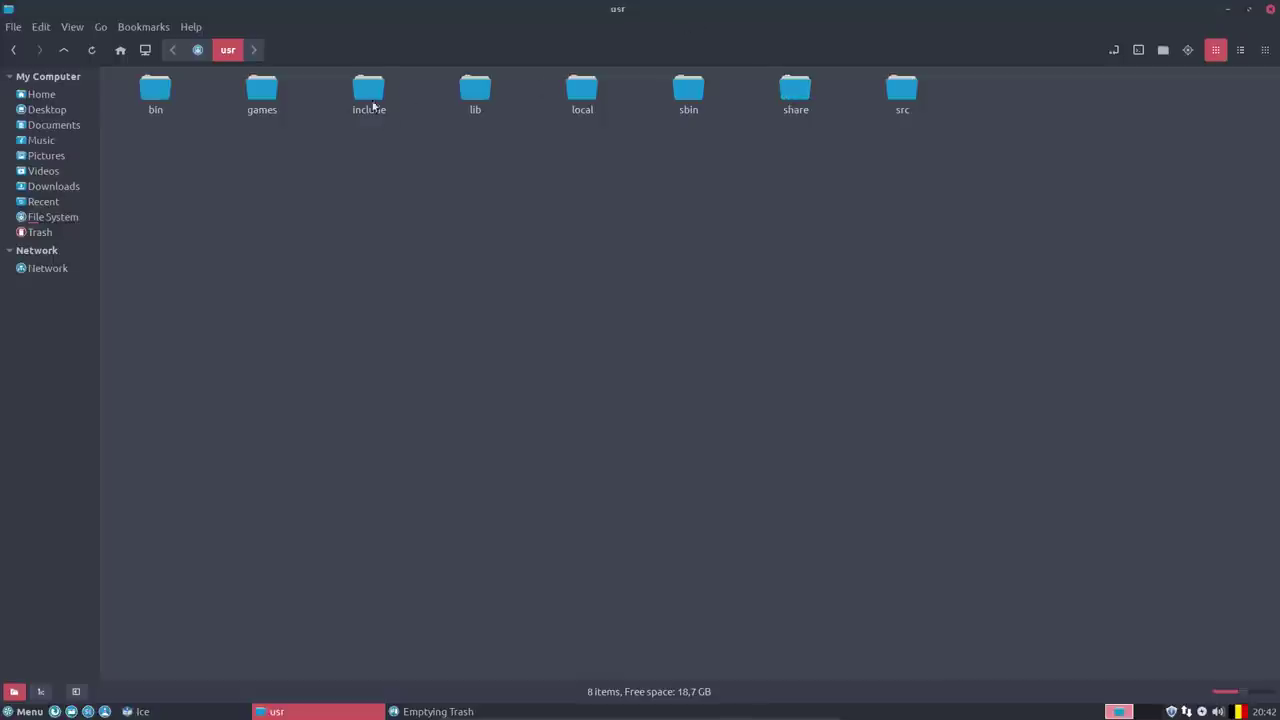
double_click(802, 94)
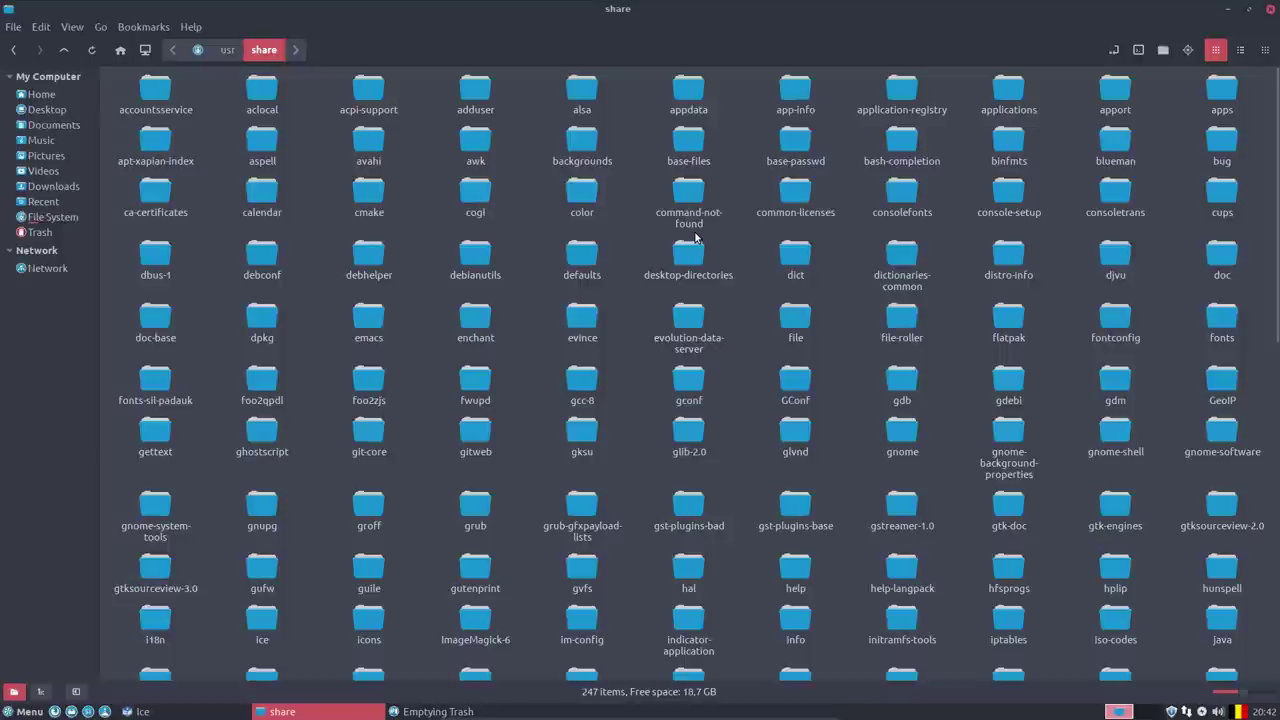
click(194, 28)
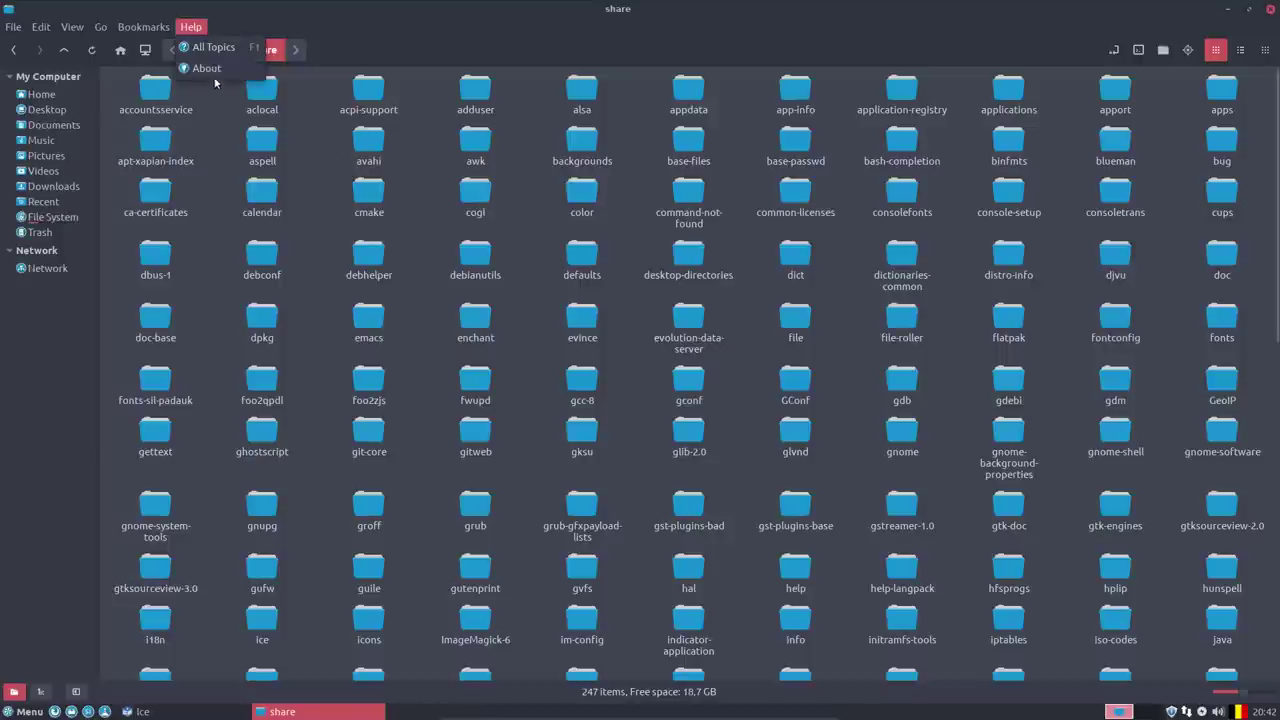
click(222, 74)
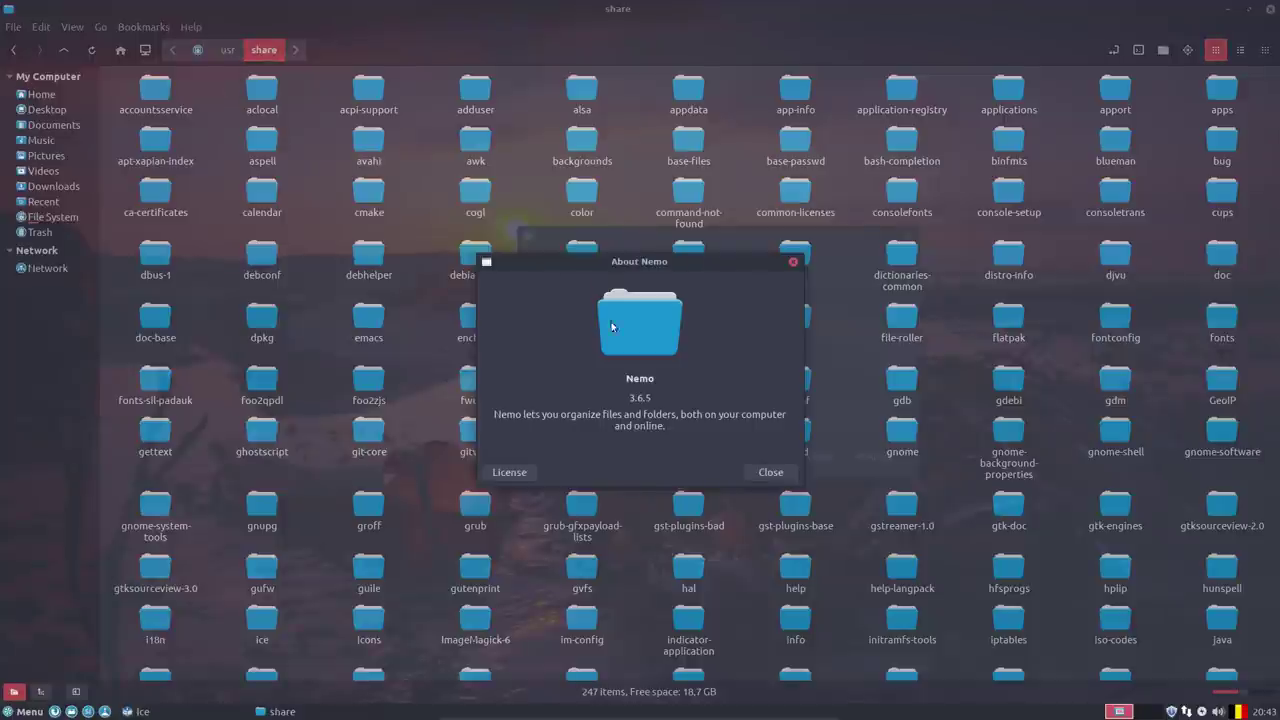
click(768, 473)
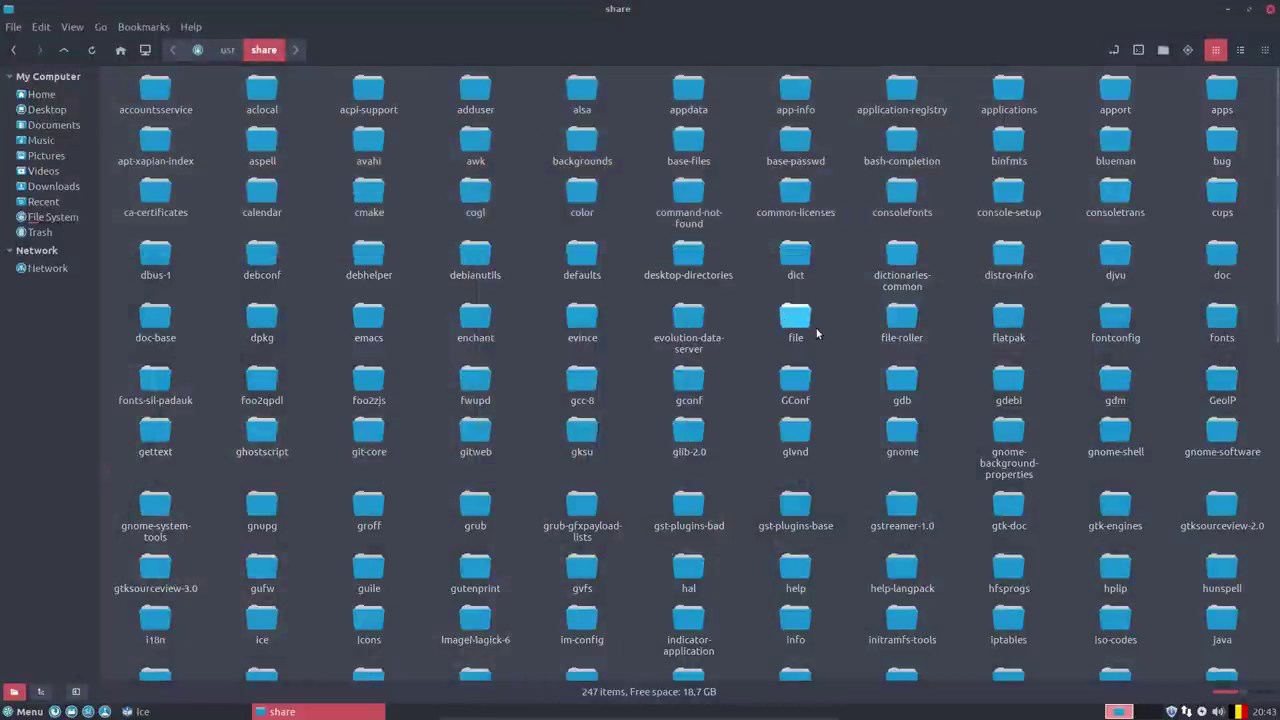
click(721, 350)
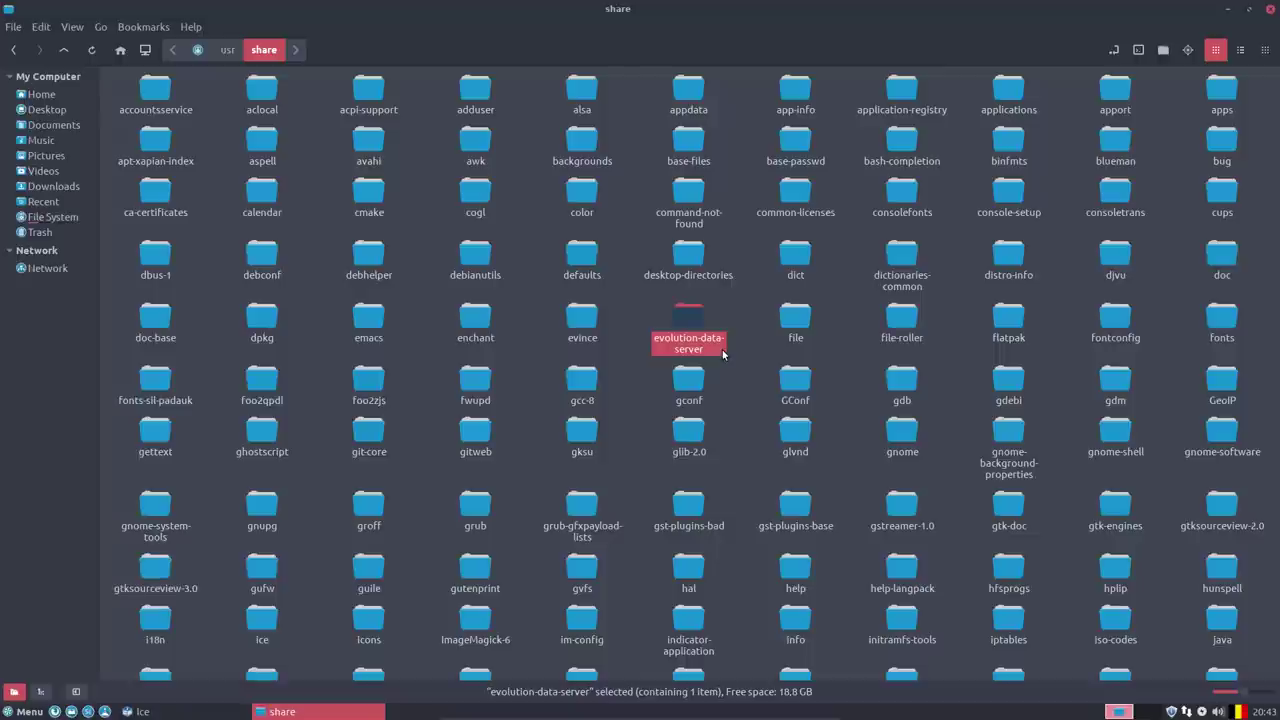
Enter /usr/share/applications and open the Advert Blocker's advert-block.desktop in the Text Editor.
double_click(1004, 92)
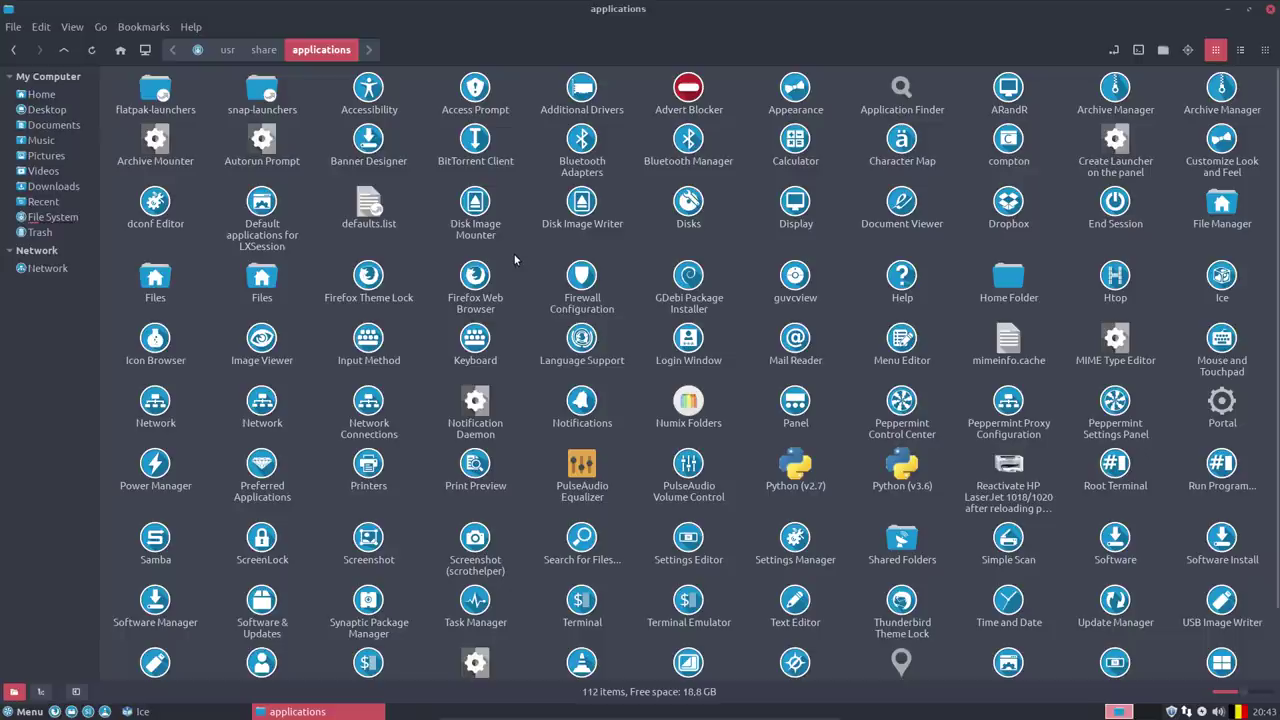
right_click(676, 96)
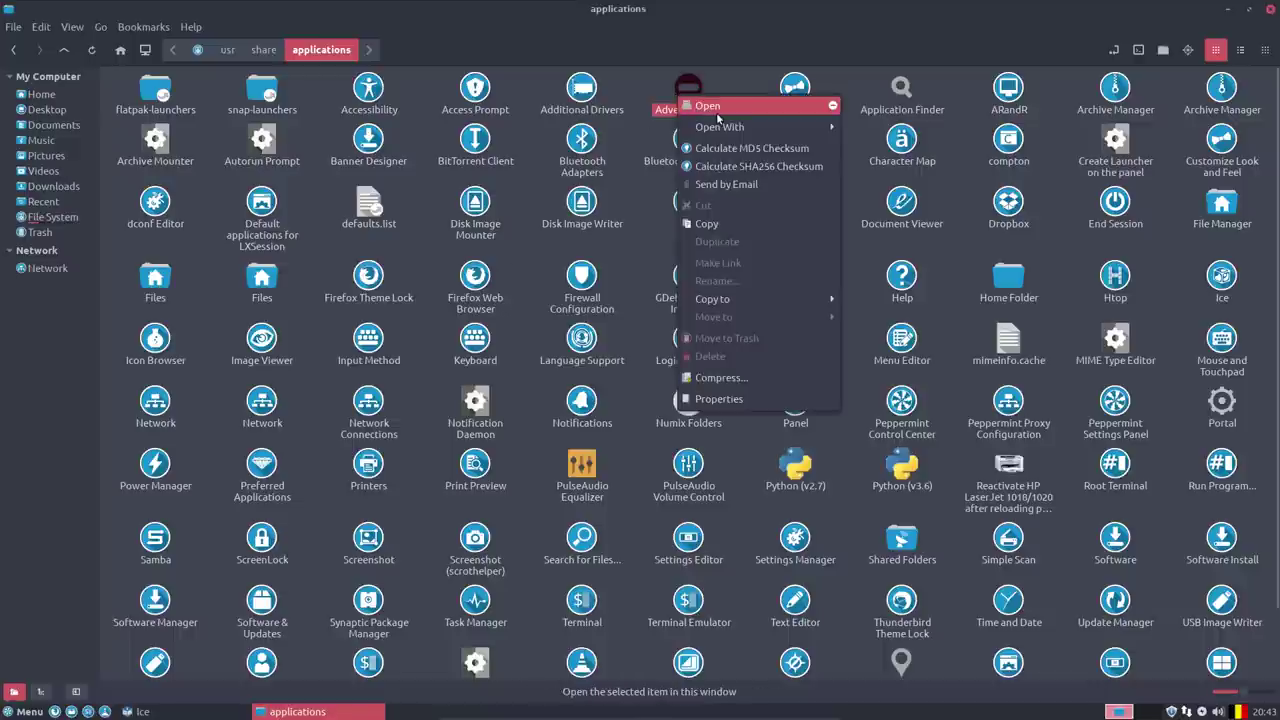
click(672, 90)
right_click(672, 90)
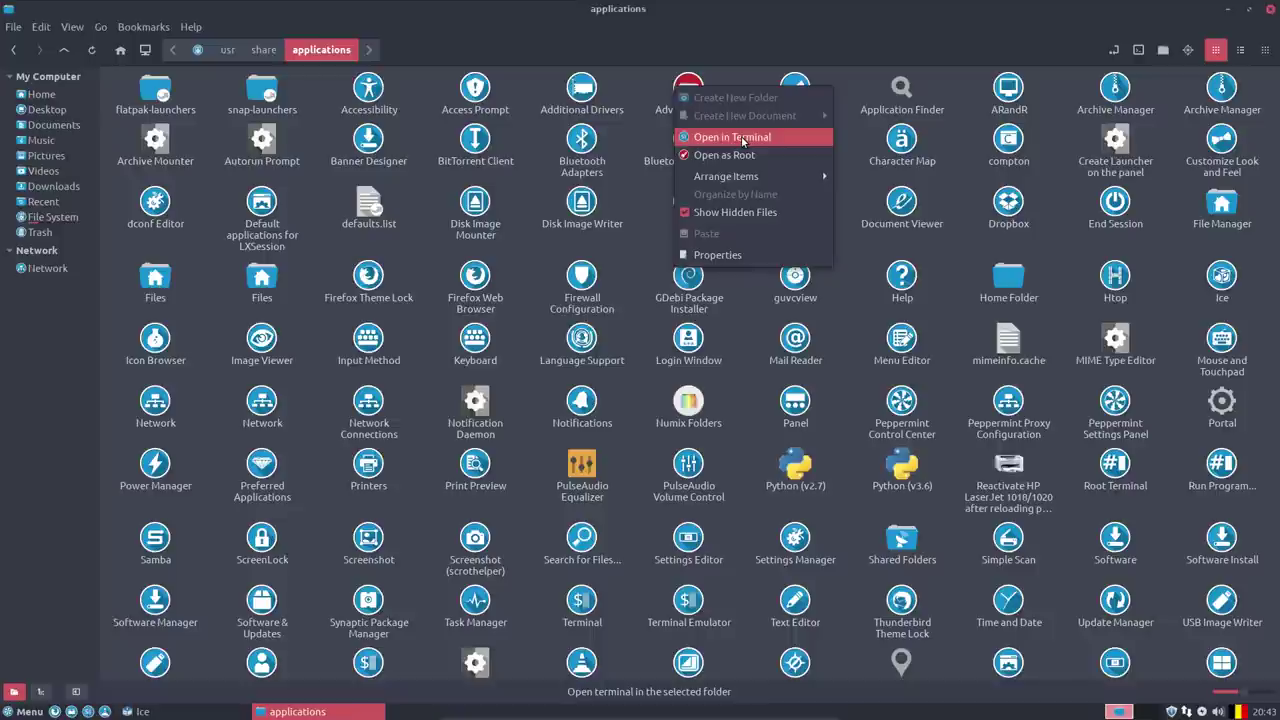
click(737, 80)
click(690, 88)
right_click(692, 88)
mouse_move(790, 117)
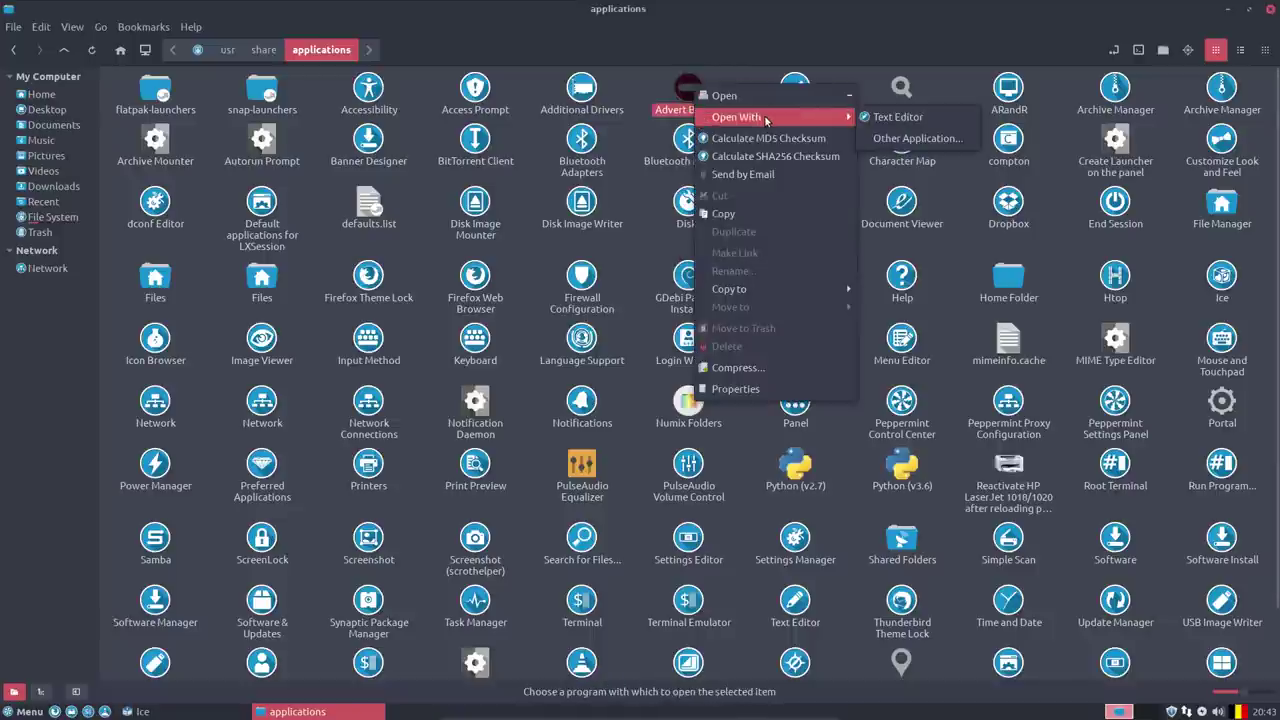
click(878, 121)
click(668, 203)
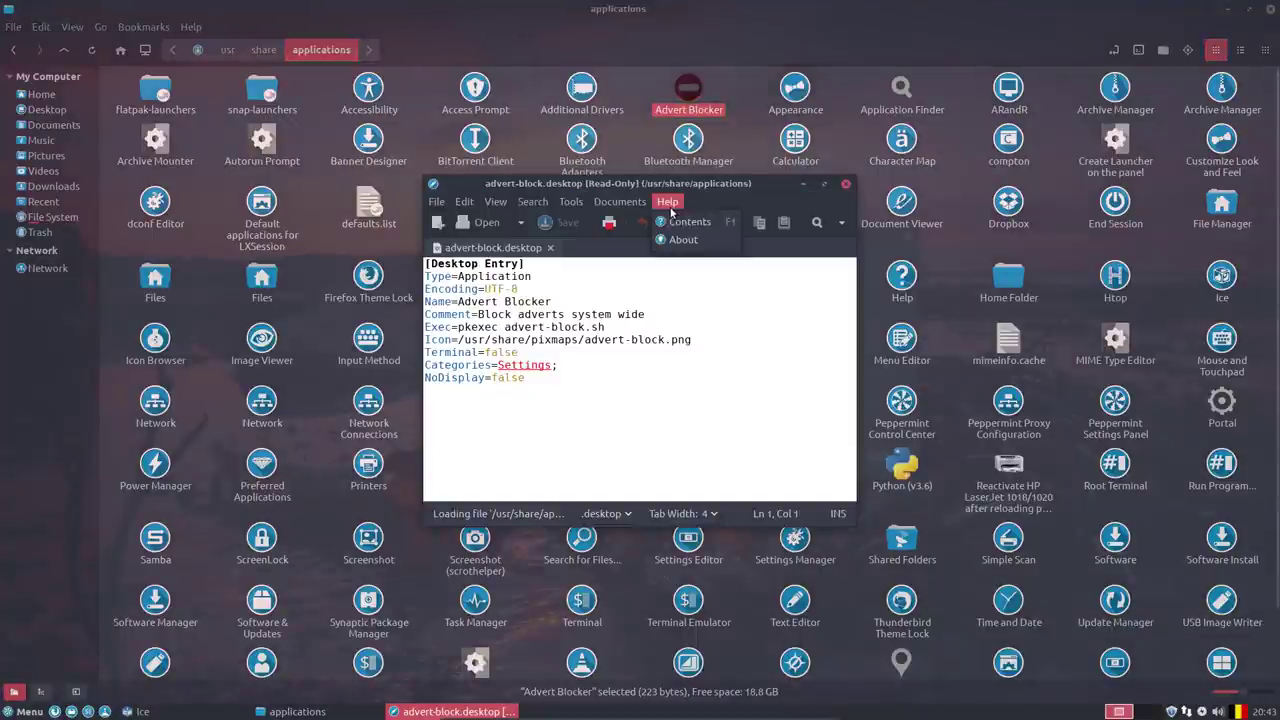
click(683, 239)
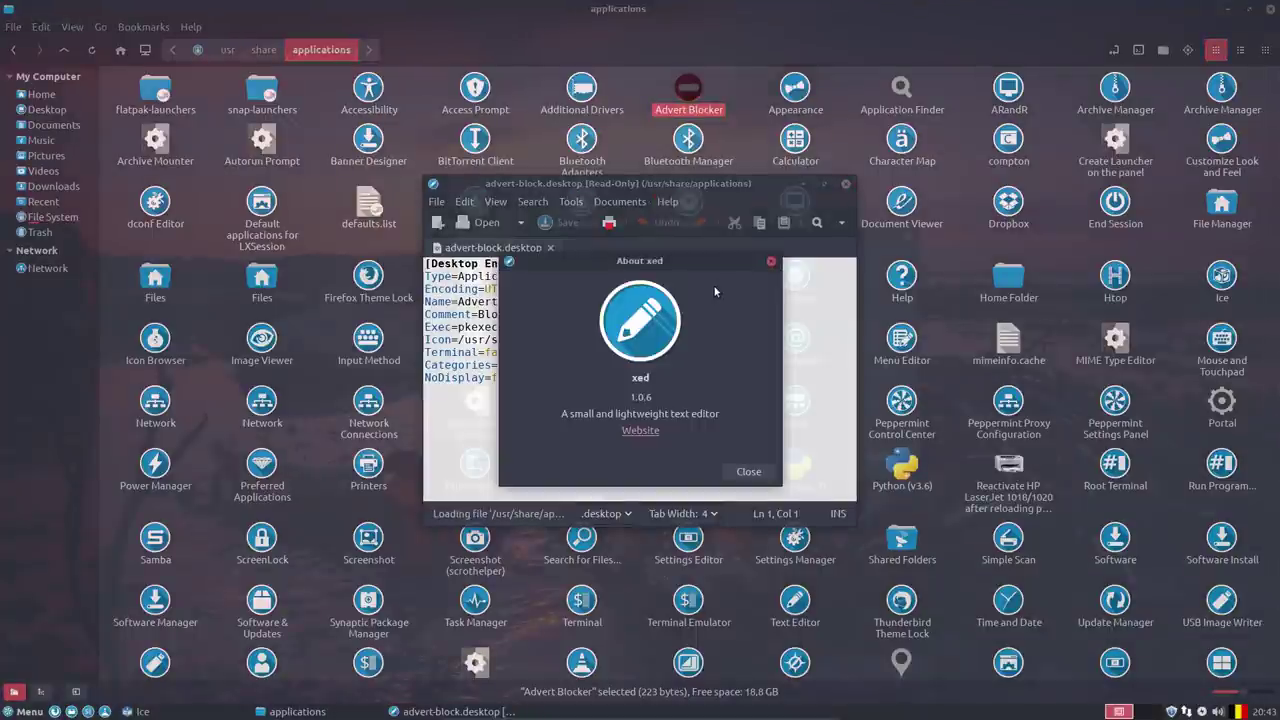
click(771, 263)
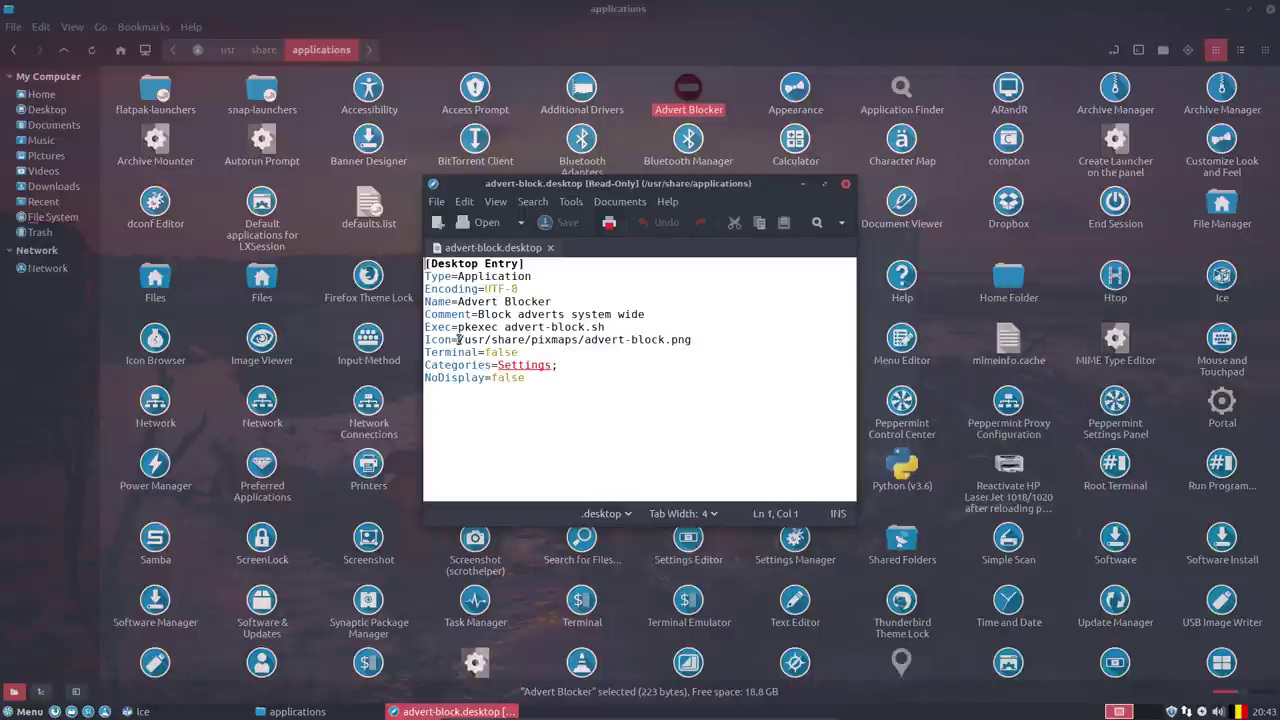
drag(458, 340, 586, 334)
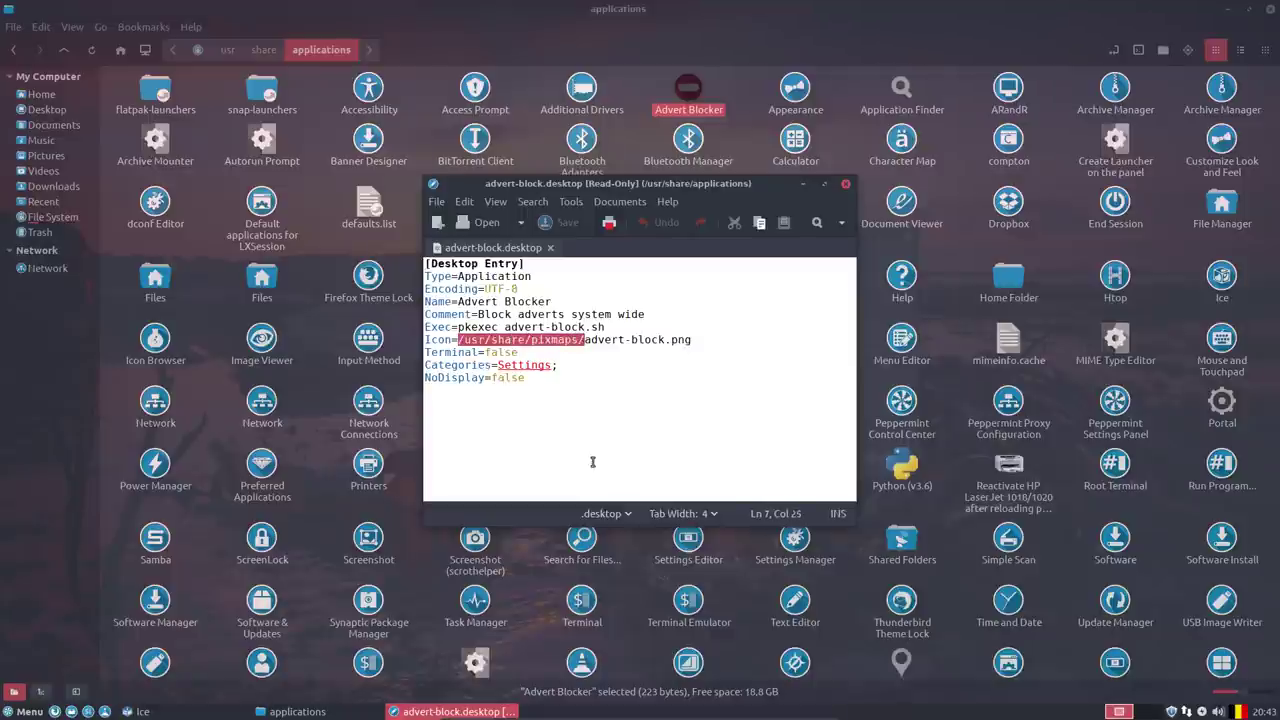
drag(586, 340, 662, 341)
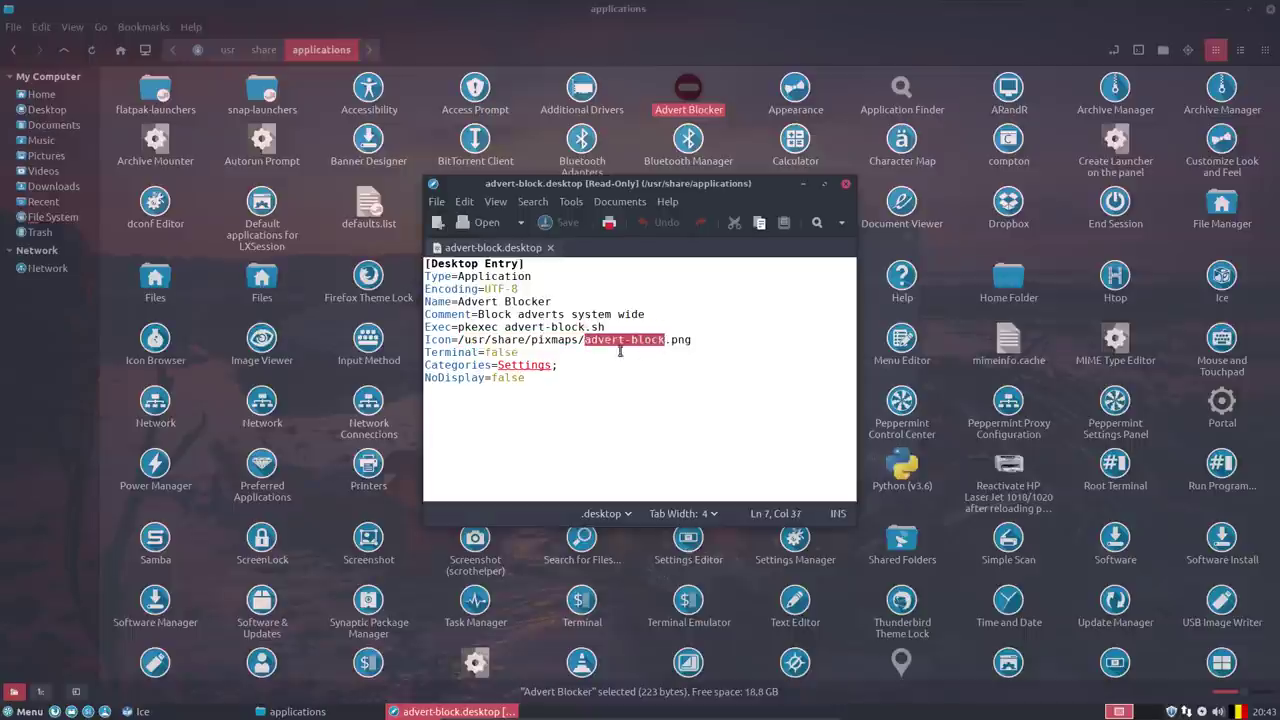
click(584, 340)
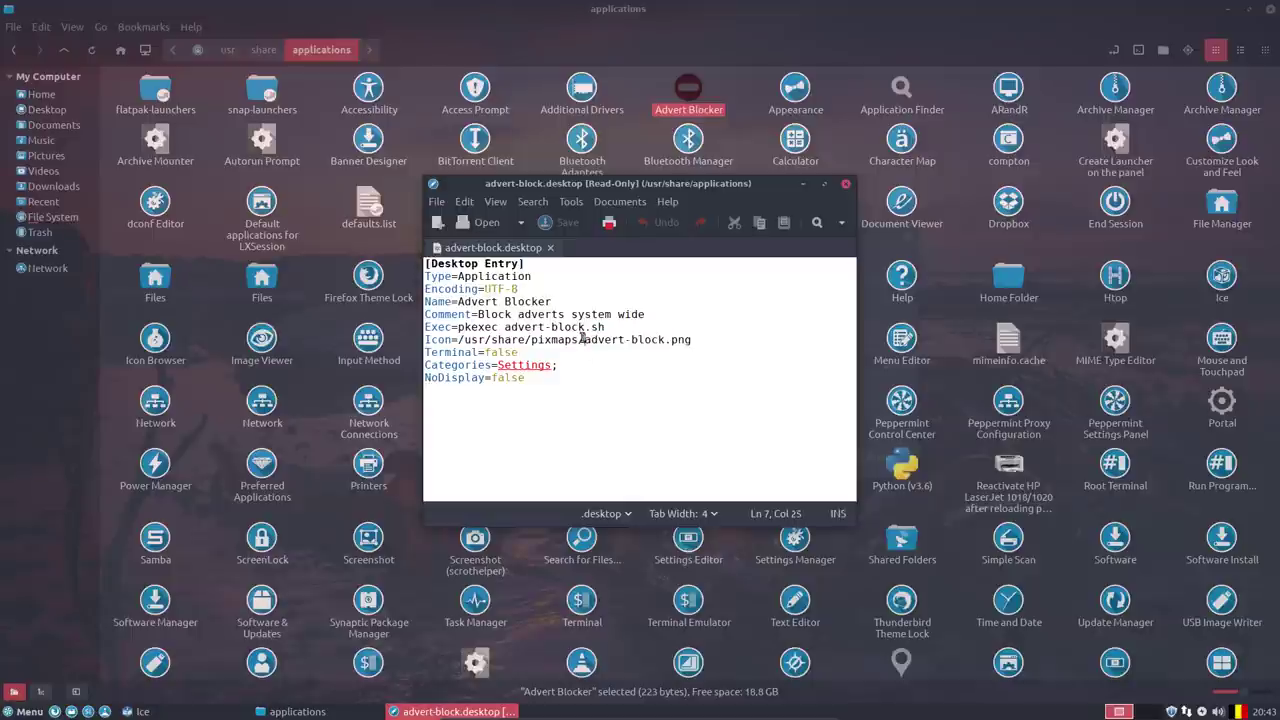
drag(584, 340, 460, 340)
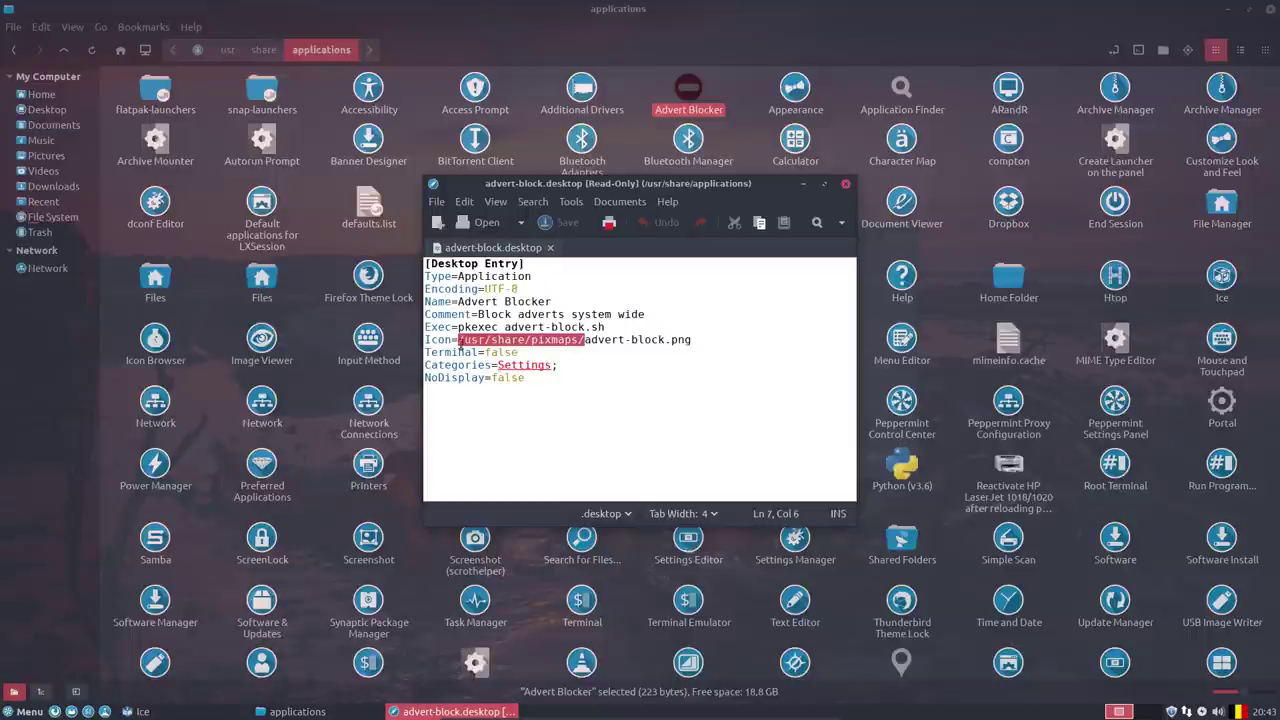
click(460, 340)
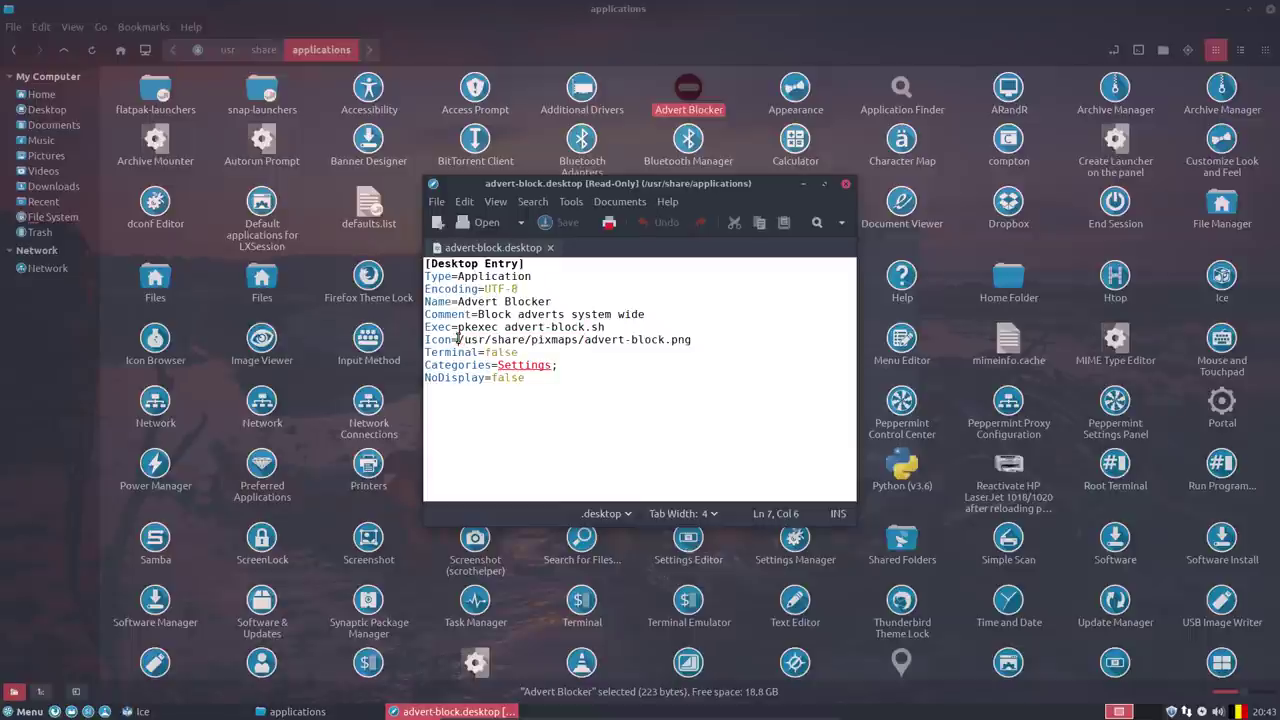
drag(459, 340, 582, 341)
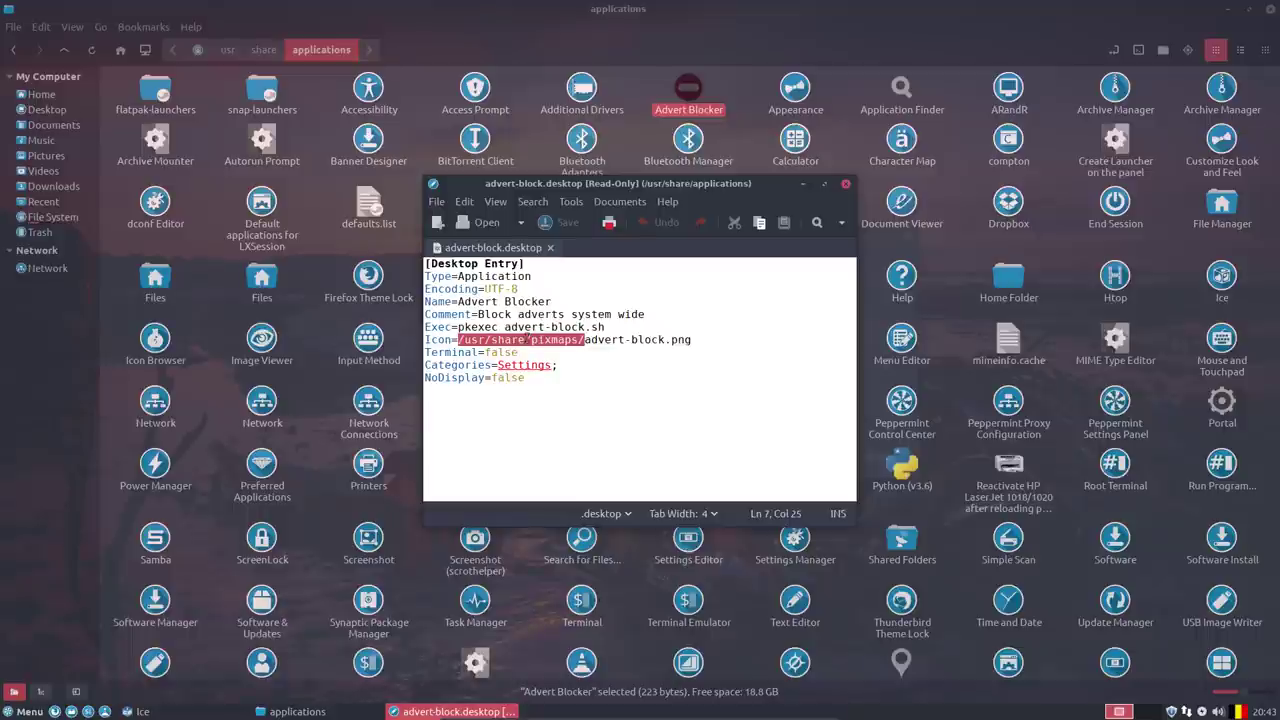
key(Right)
key(Right)
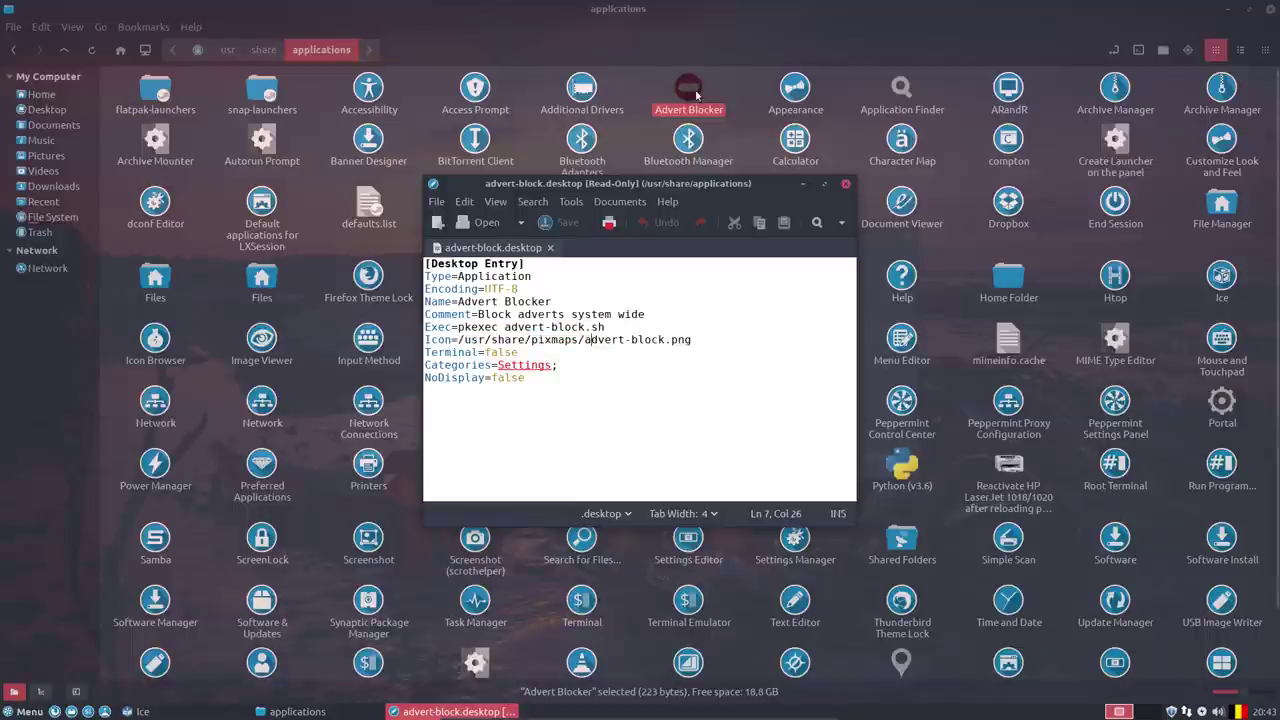
click(695, 89)
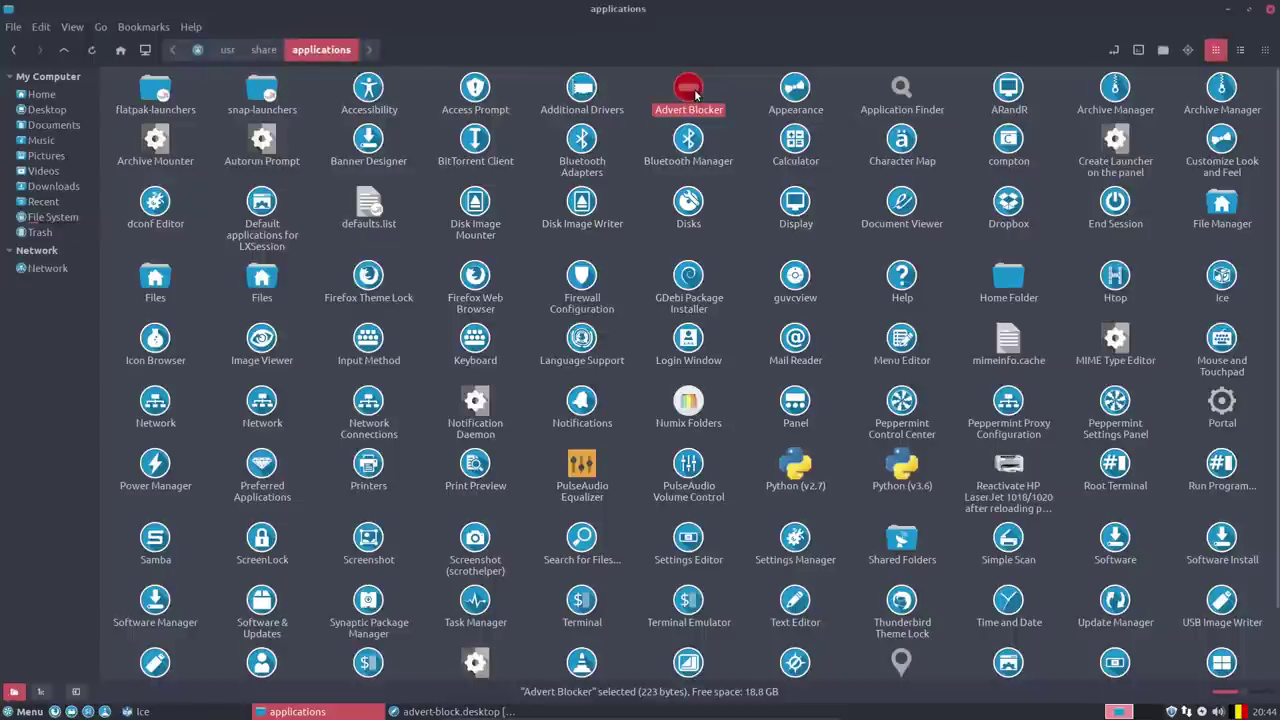
click(487, 711)
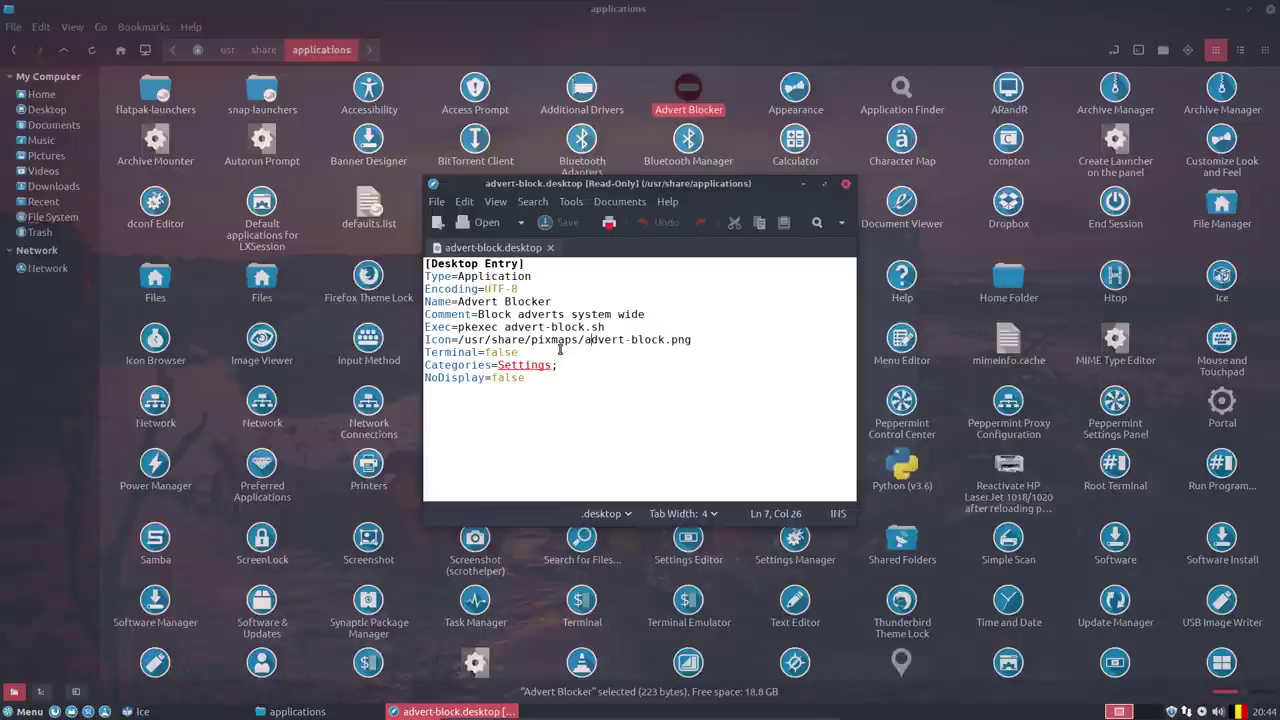
click(30, 711)
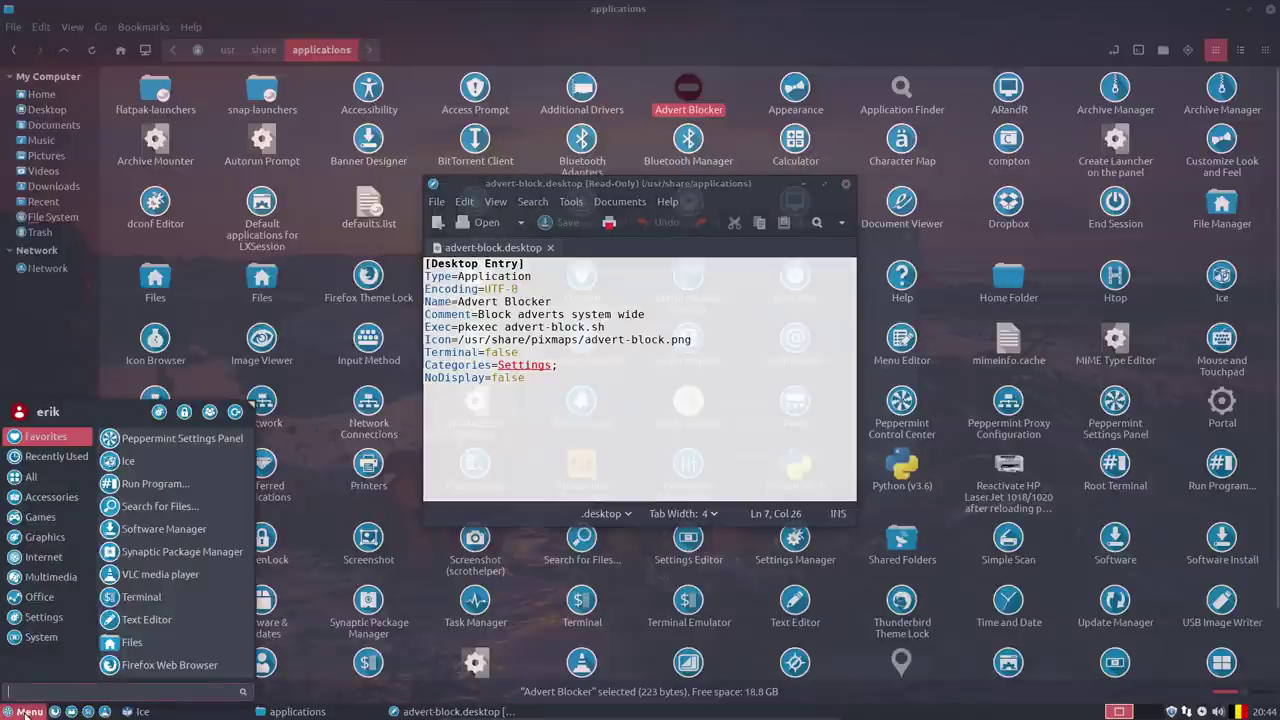
click(585, 395)
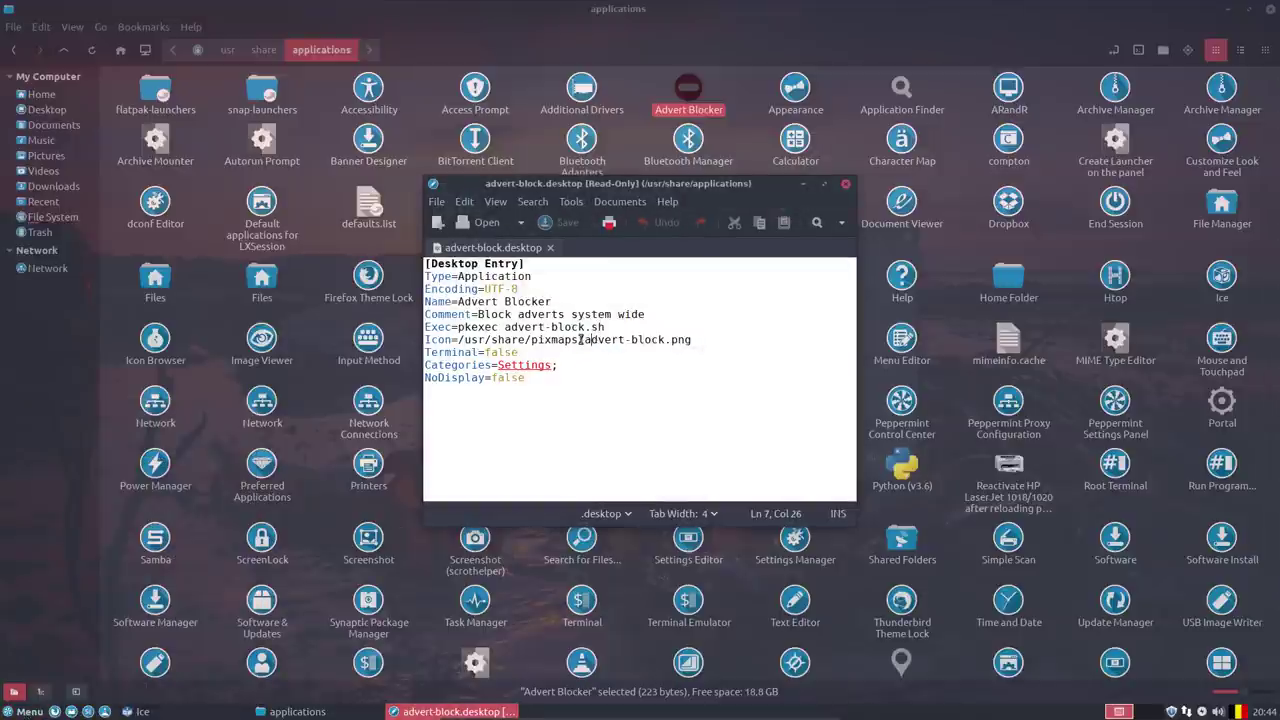
drag(581, 340, 459, 342)
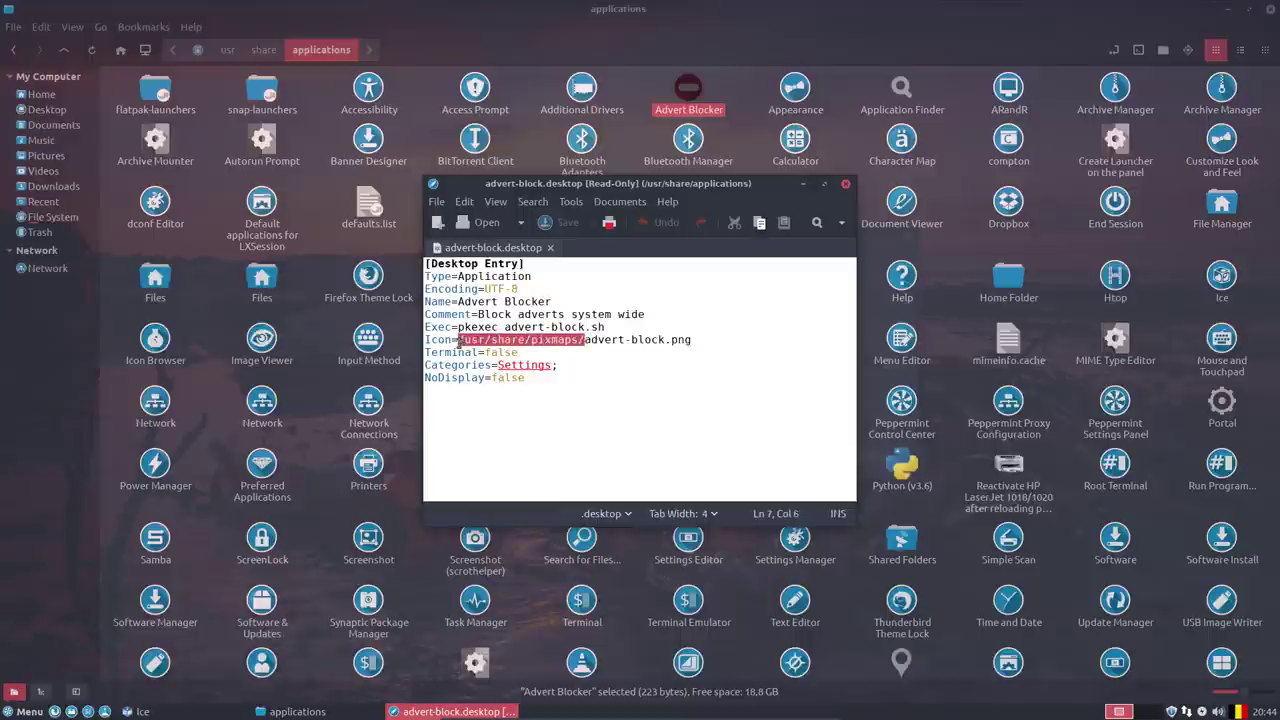
drag(664, 341, 691, 341)
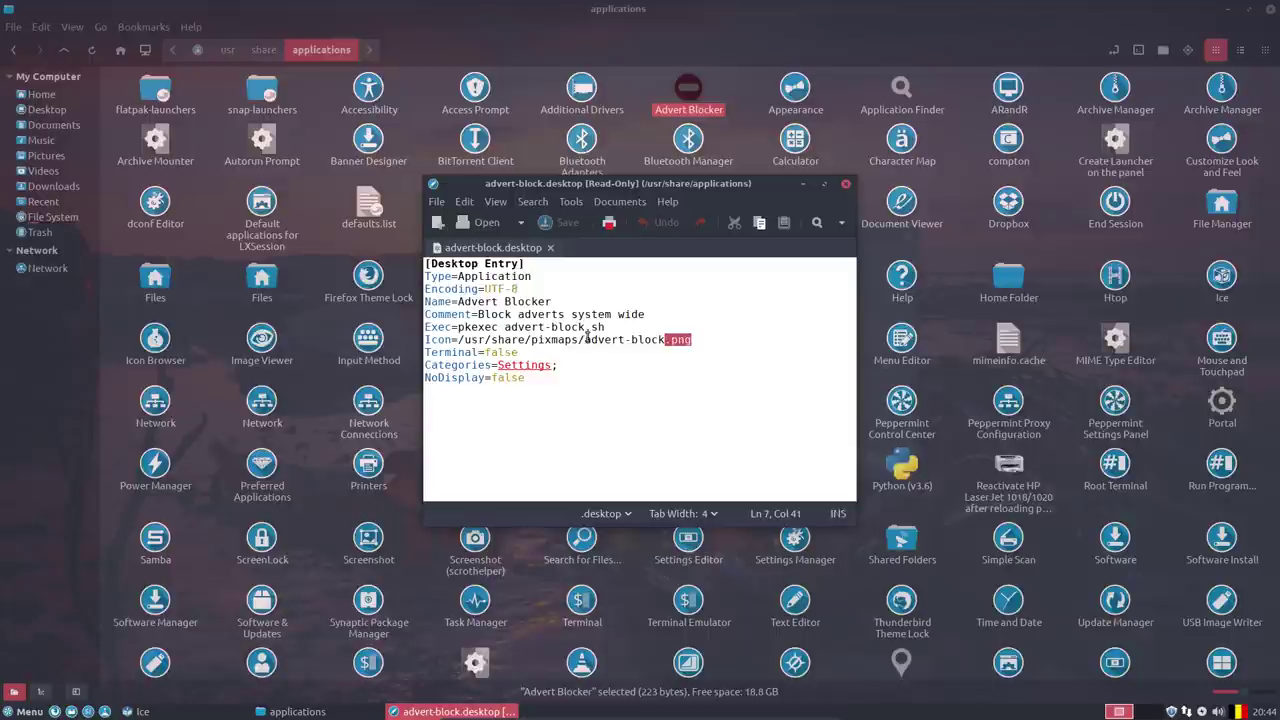
drag(585, 340, 666, 340)
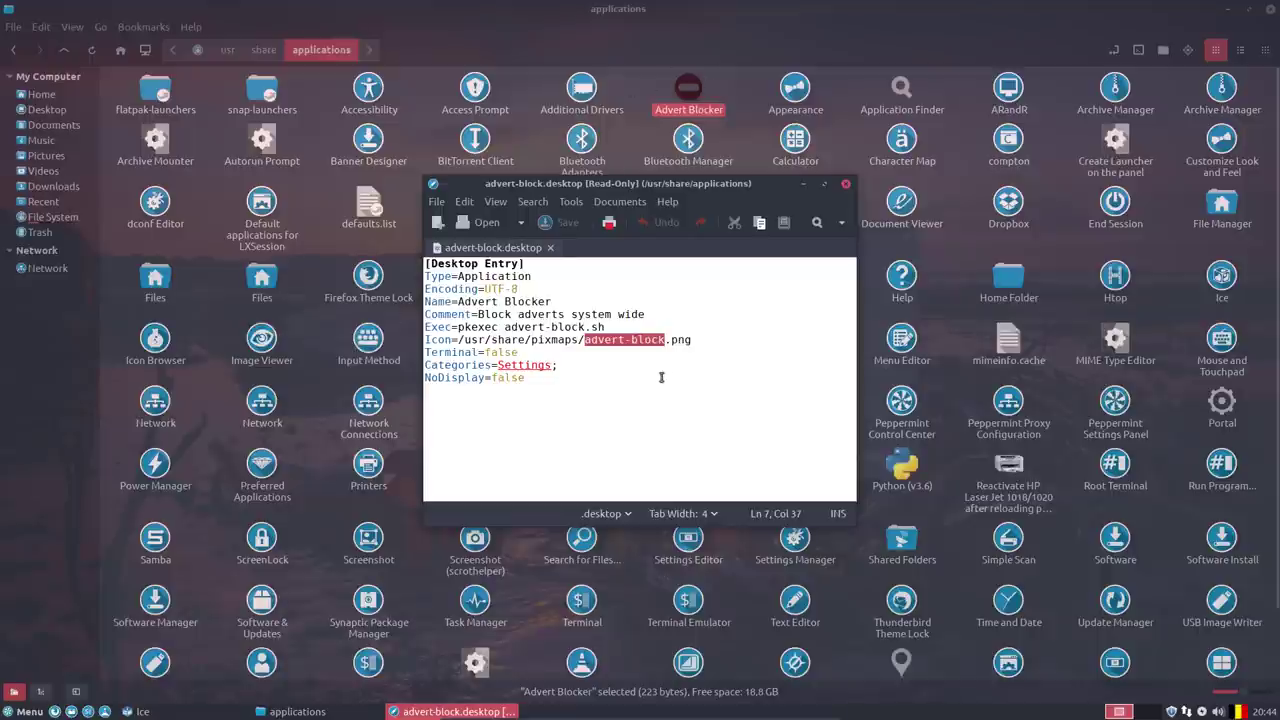
click(583, 340)
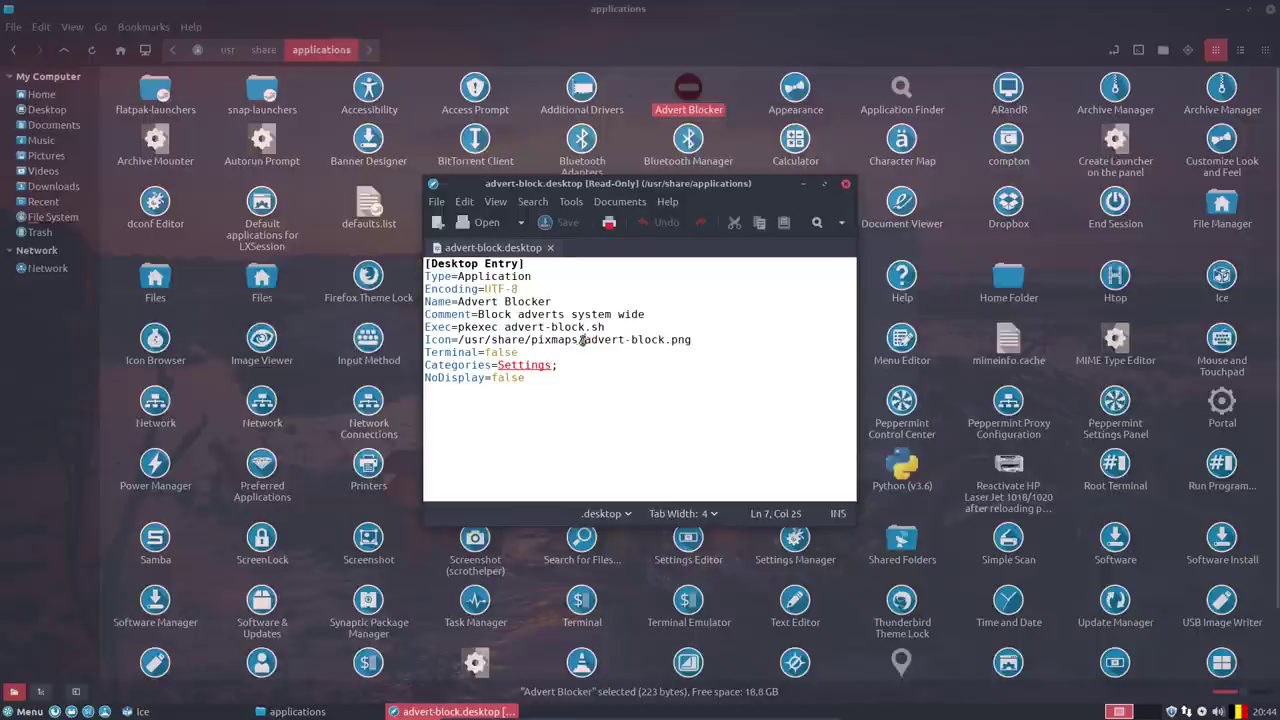
drag(578, 340, 456, 346)
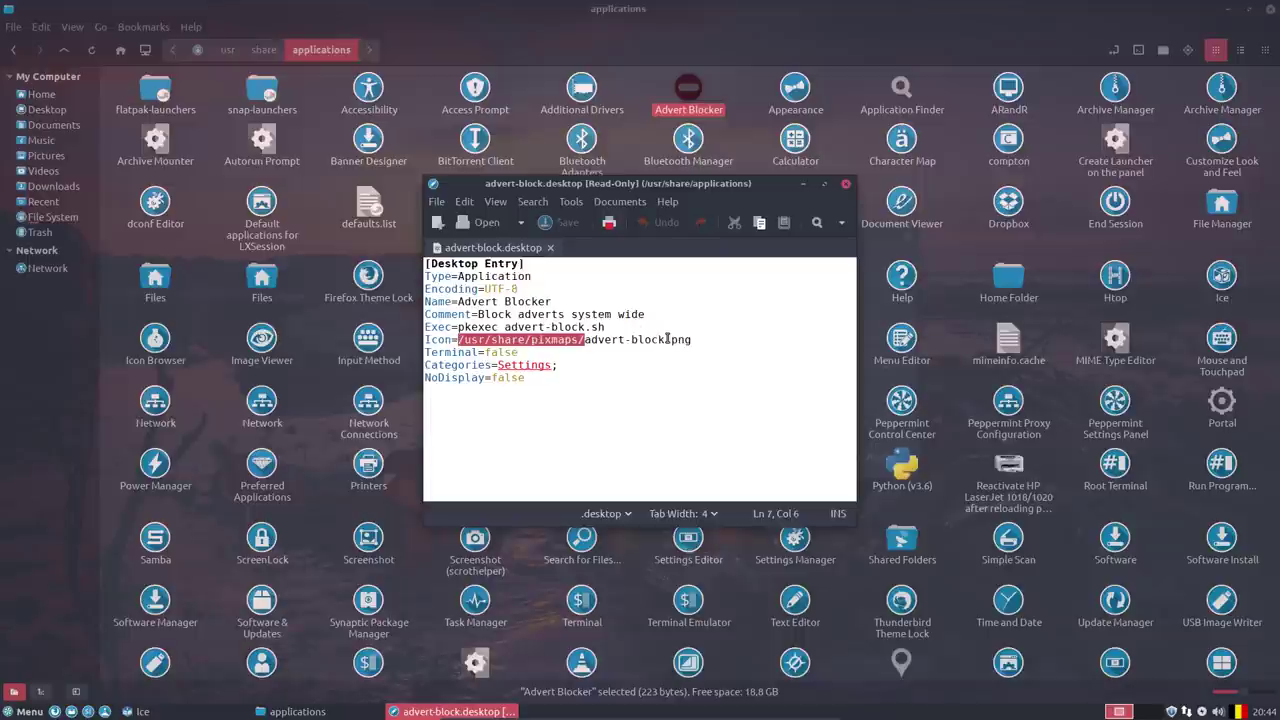
drag(667, 340, 693, 340)
click(684, 388)
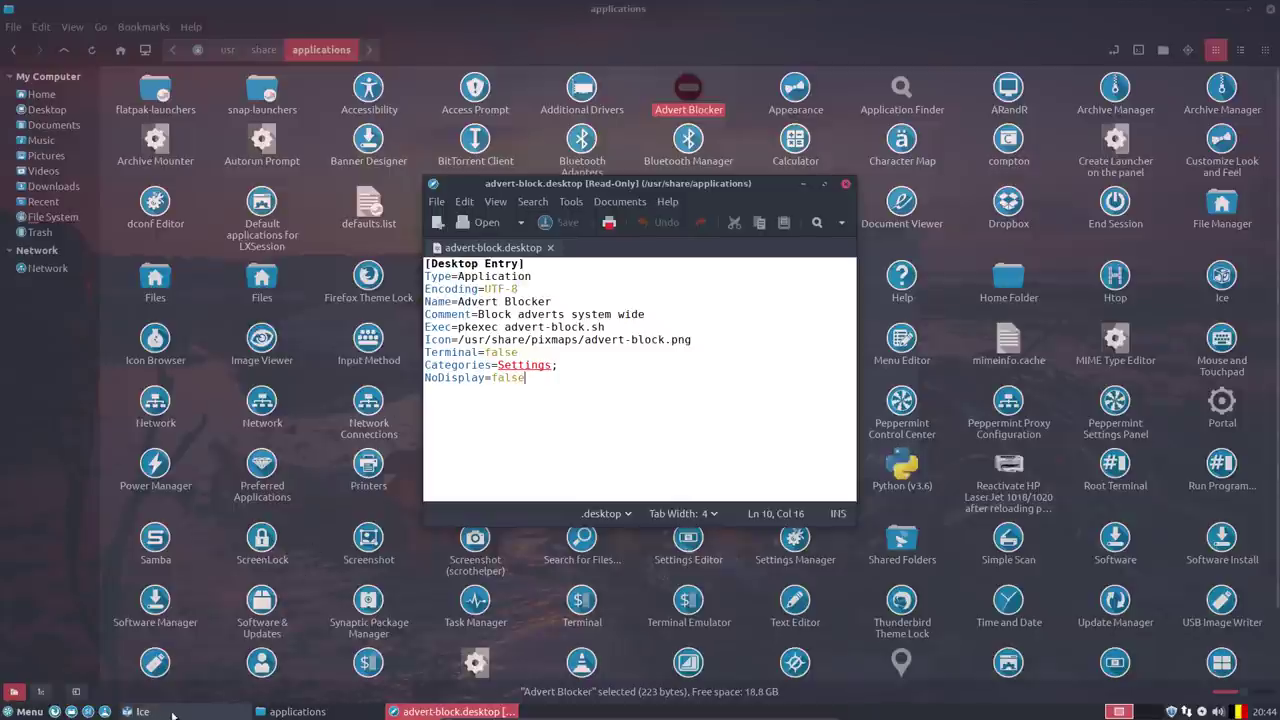
In Firefox, search 'hardcode fixer' and open the GitHub hardcode-fixer repository result.
click(55, 712)
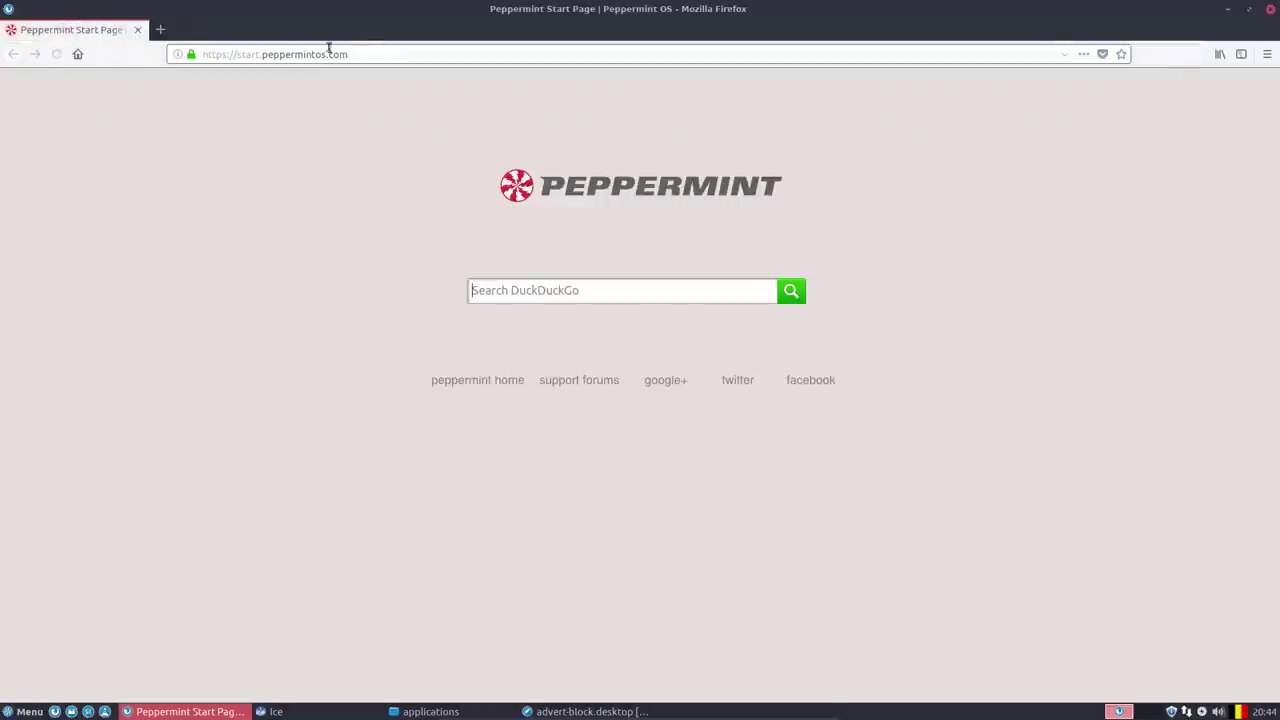
click(378, 51)
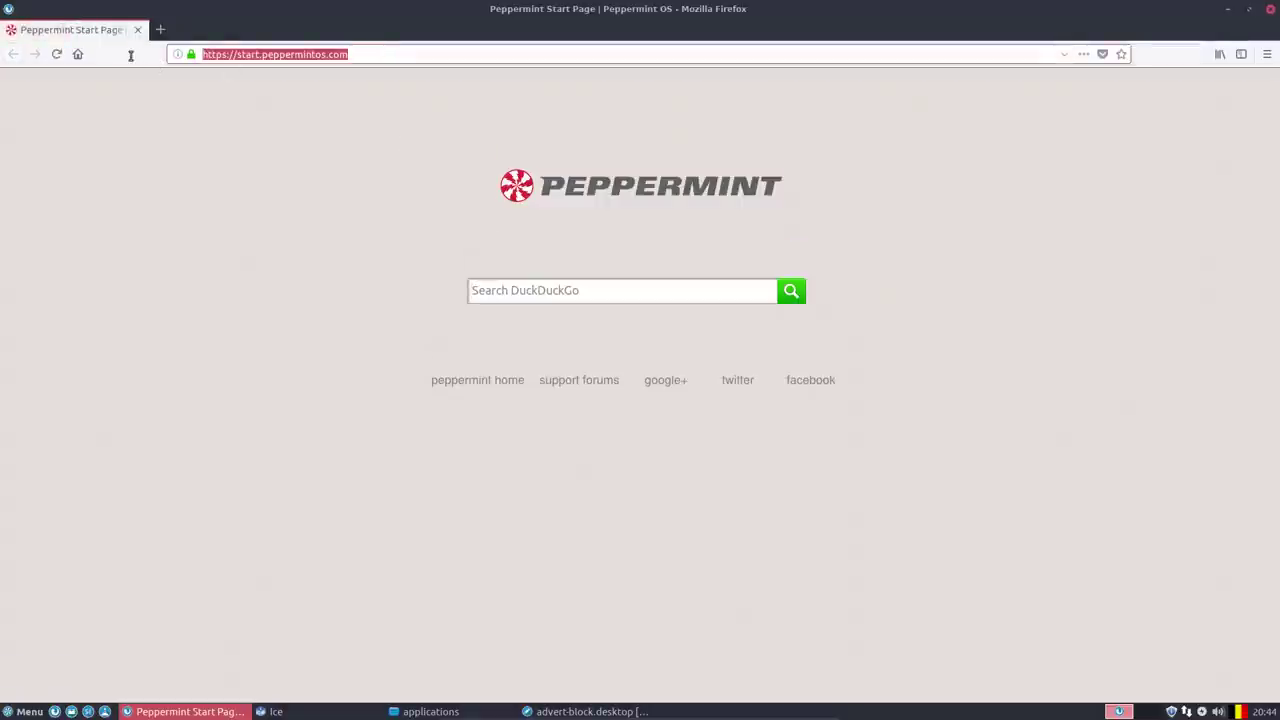
text(hardcode fi)
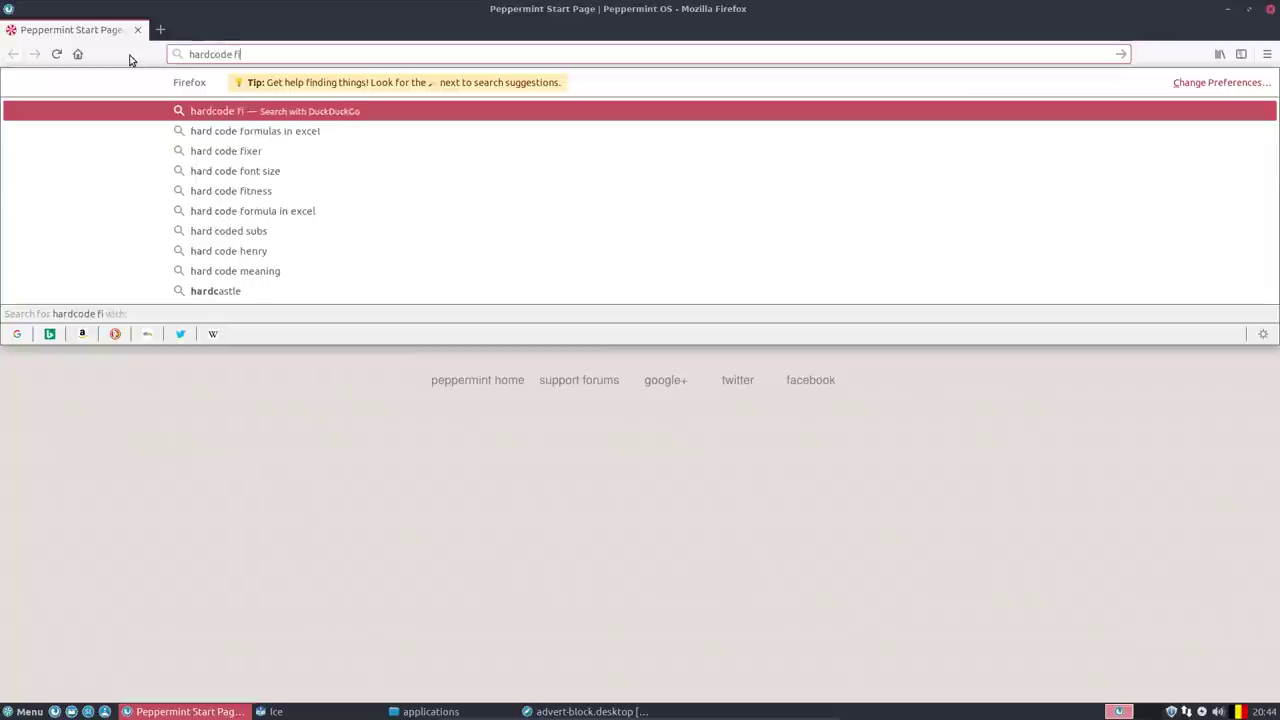
text(xer)
key(Return)
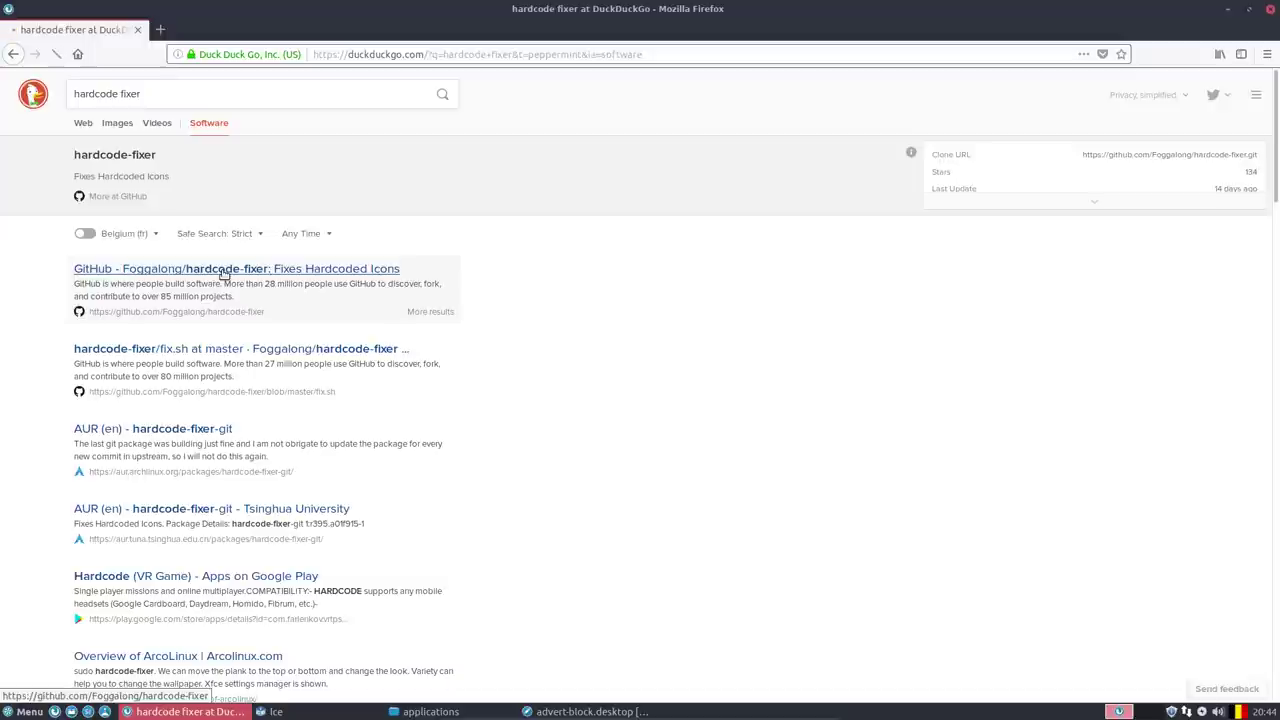
click(223, 270)
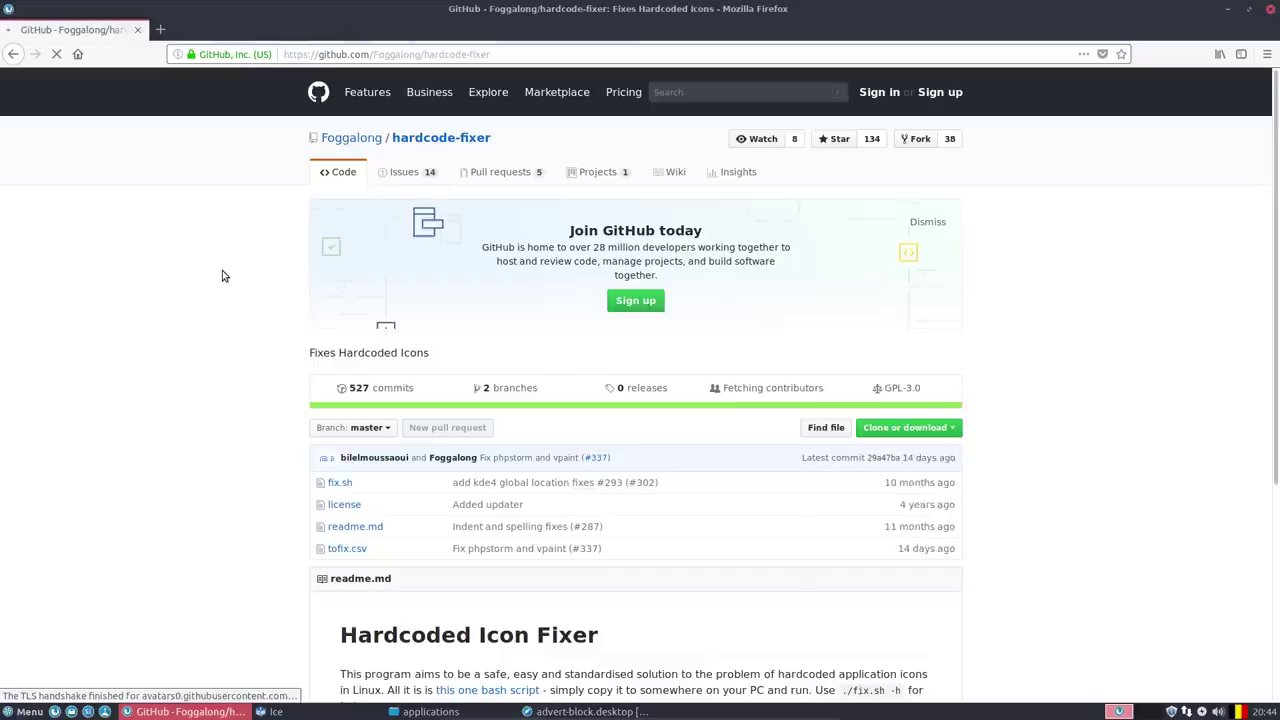
Download the repository as a ZIP via Save File, then open its Issues list.
click(952, 430)
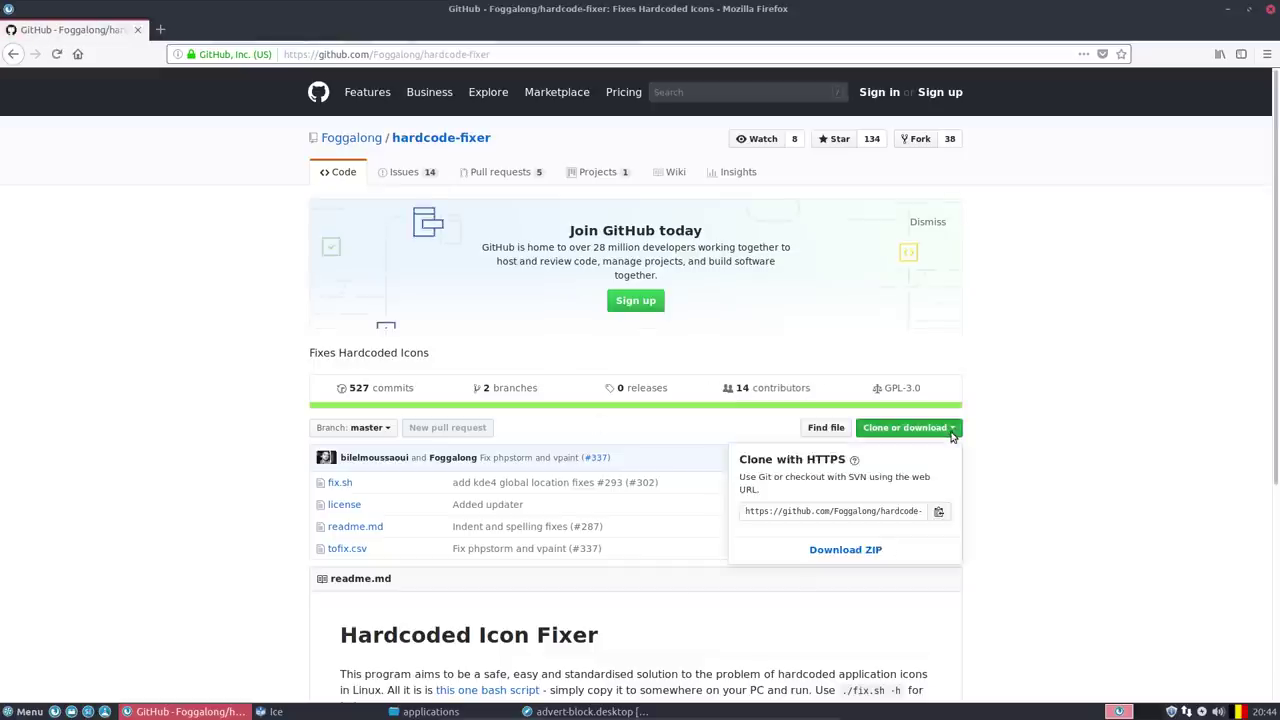
click(940, 513)
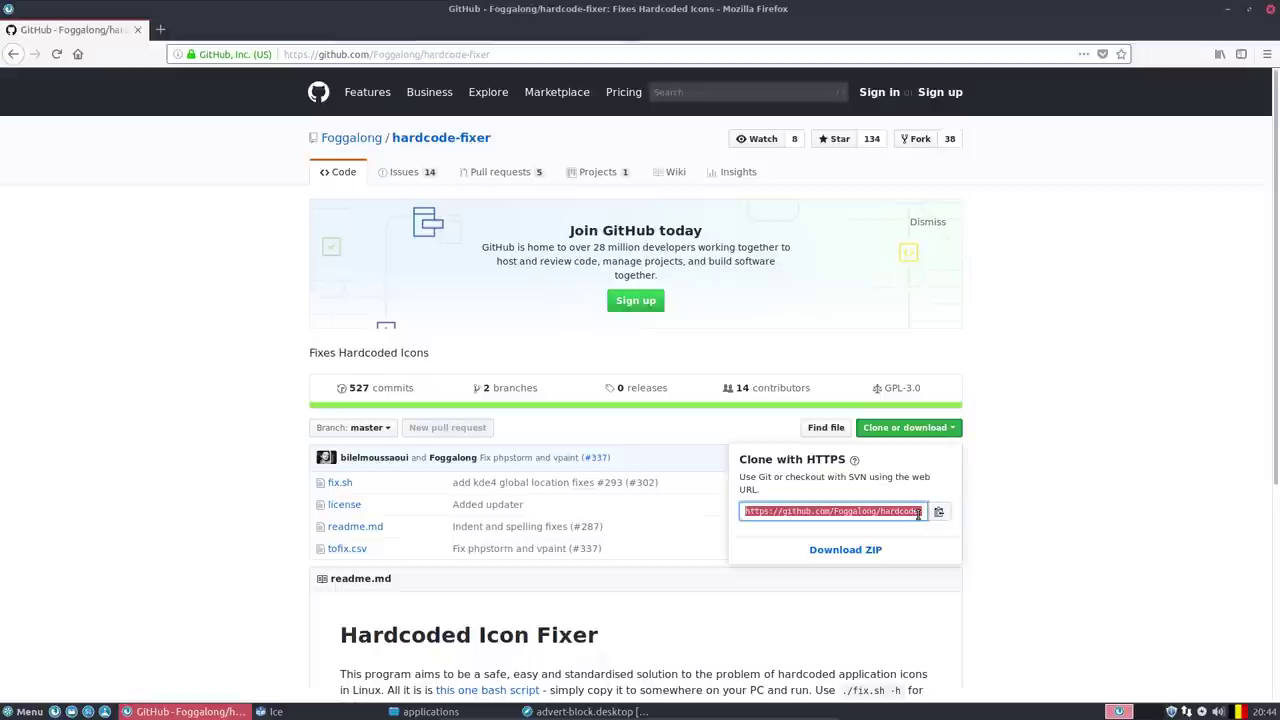
click(838, 551)
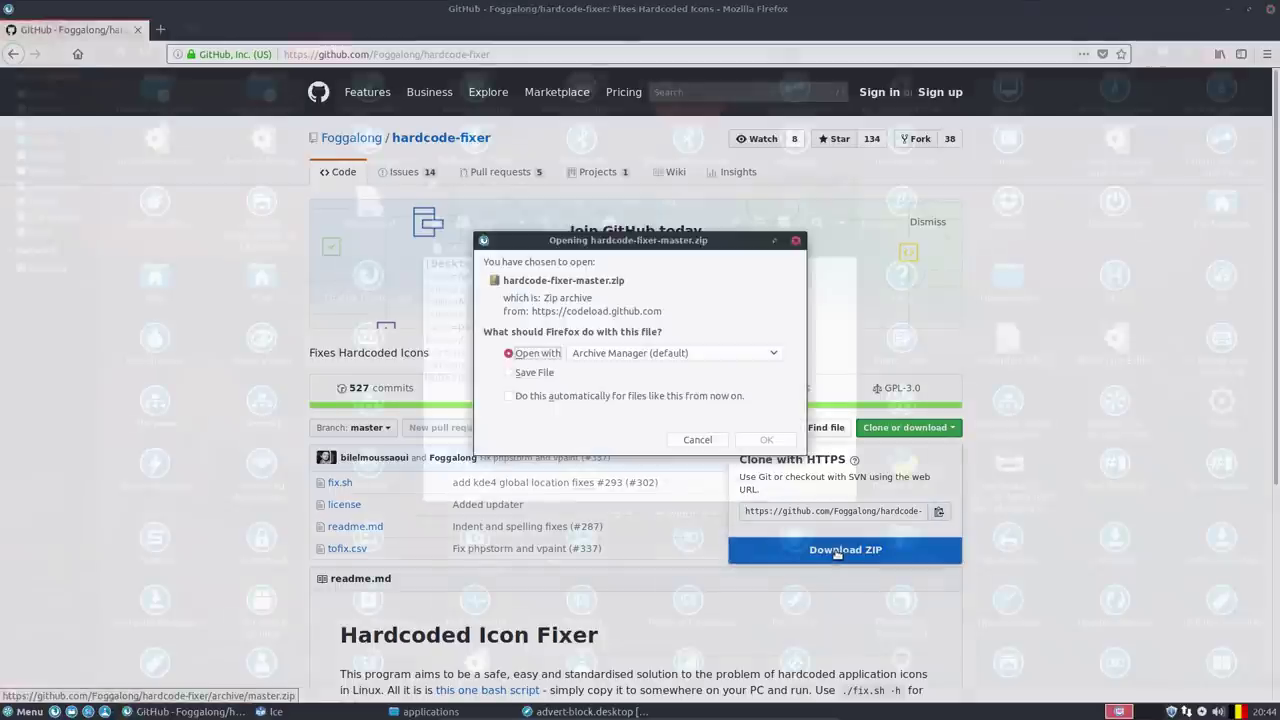
click(534, 372)
click(520, 396)
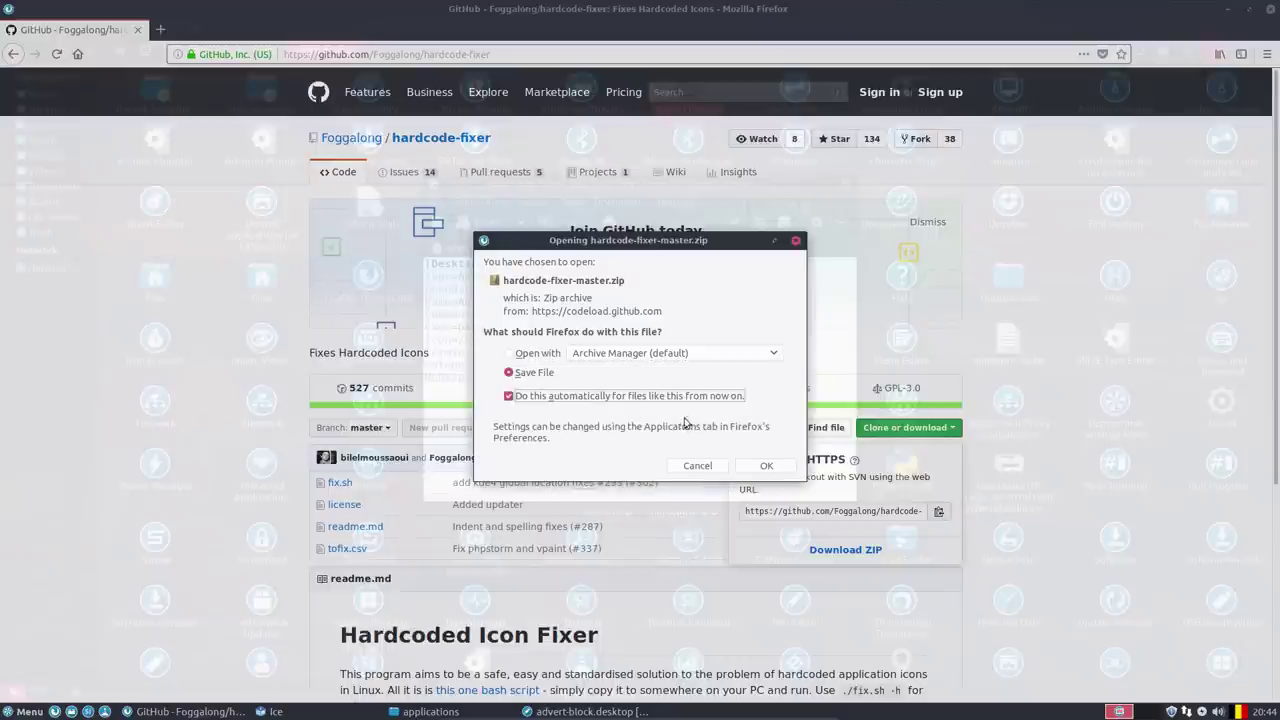
click(768, 465)
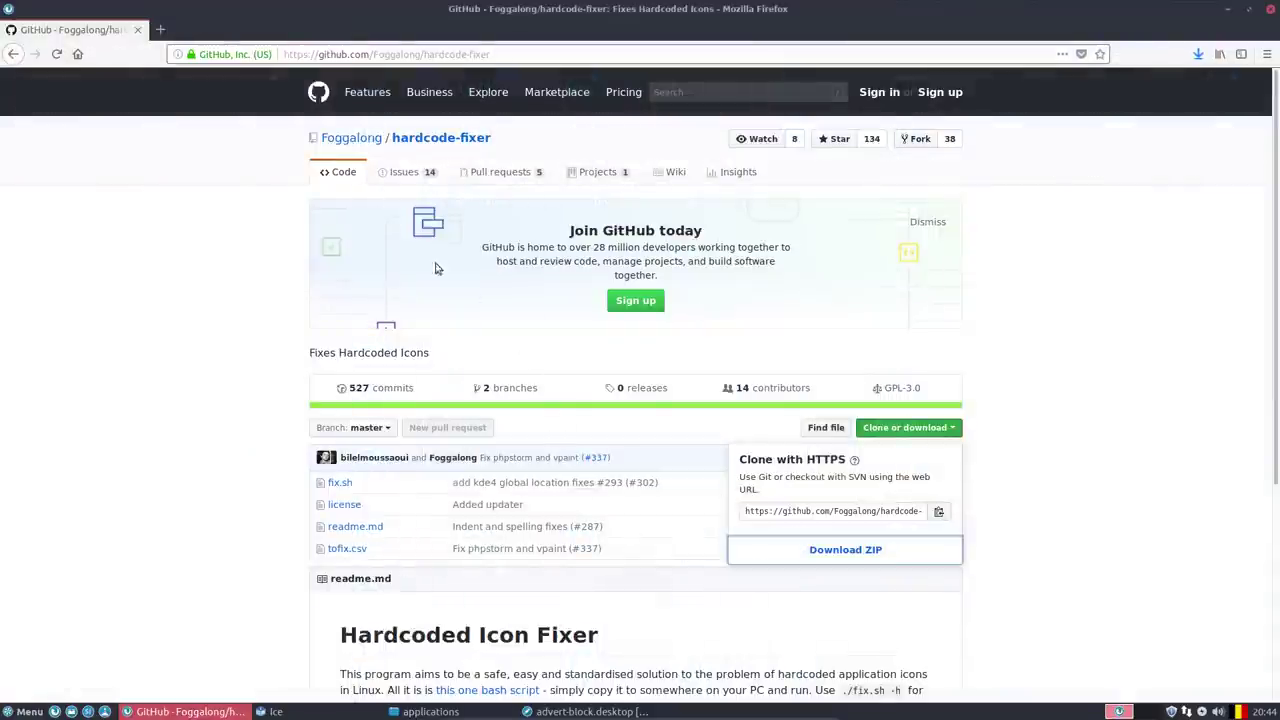
click(406, 190)
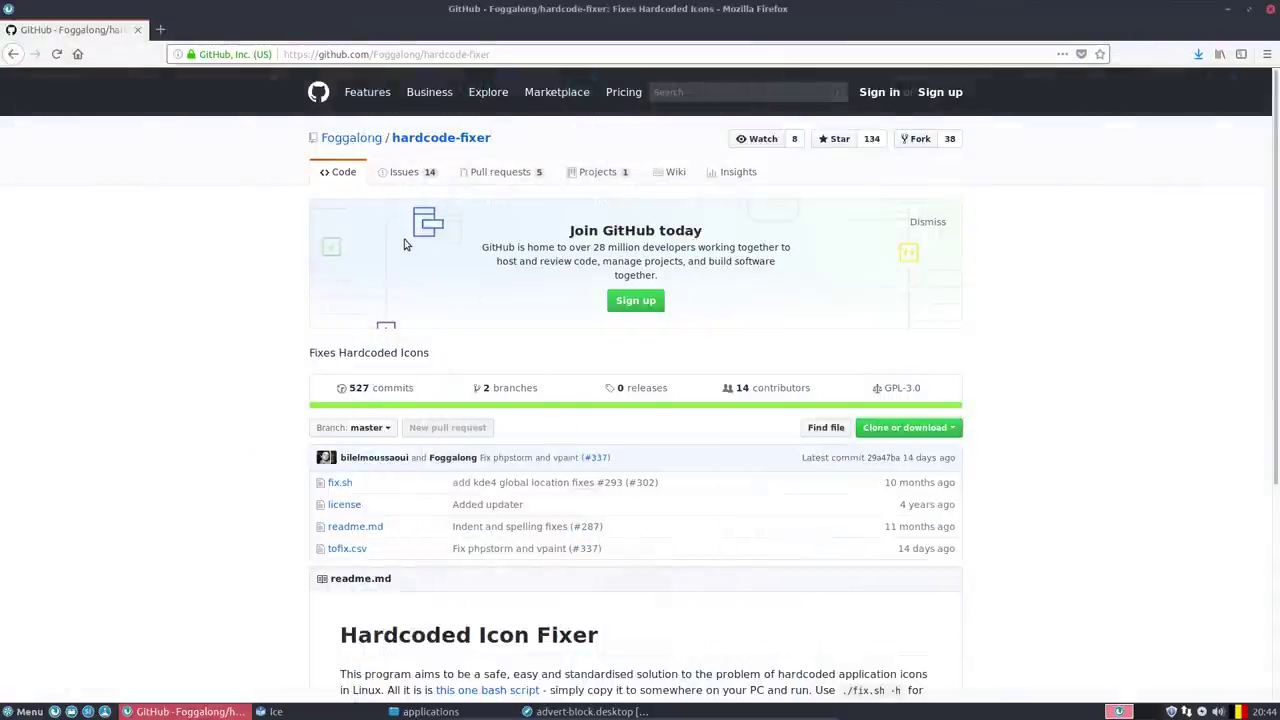
click(404, 174)
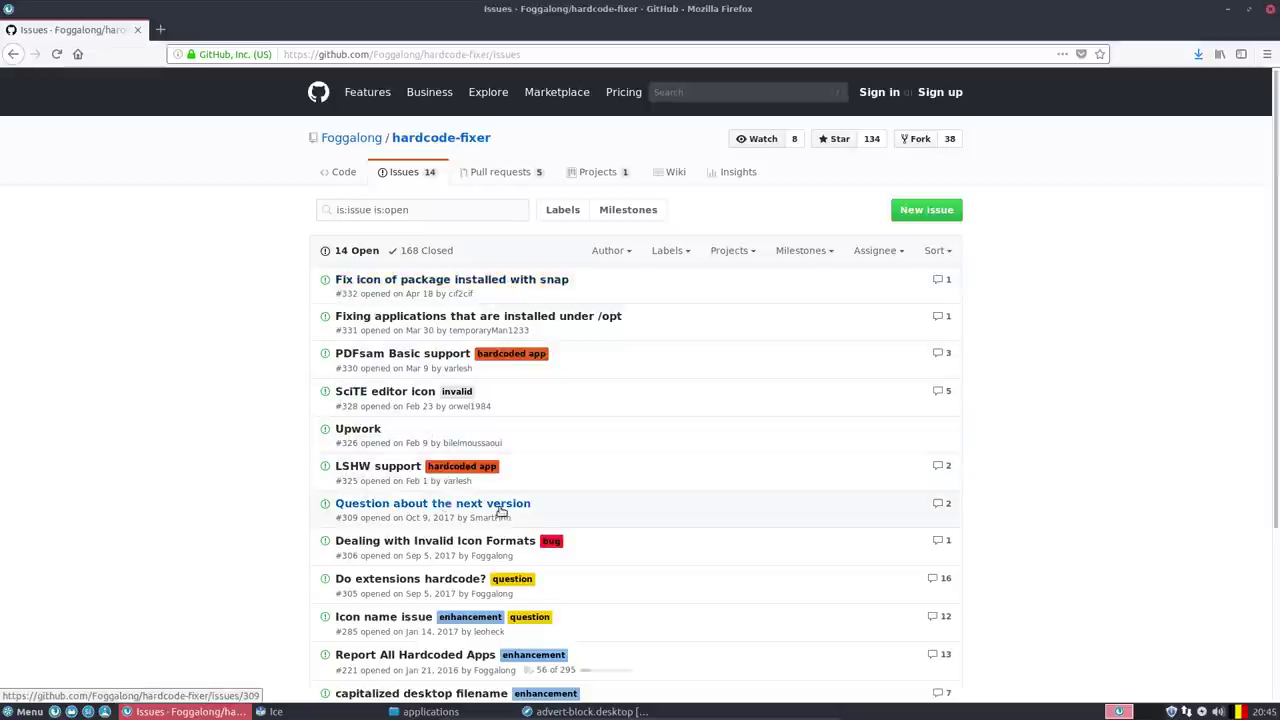
Minimize Firefox, close the editor, and extract hardcode-fixer-master.zip here in Downloads.
click(1228, 9)
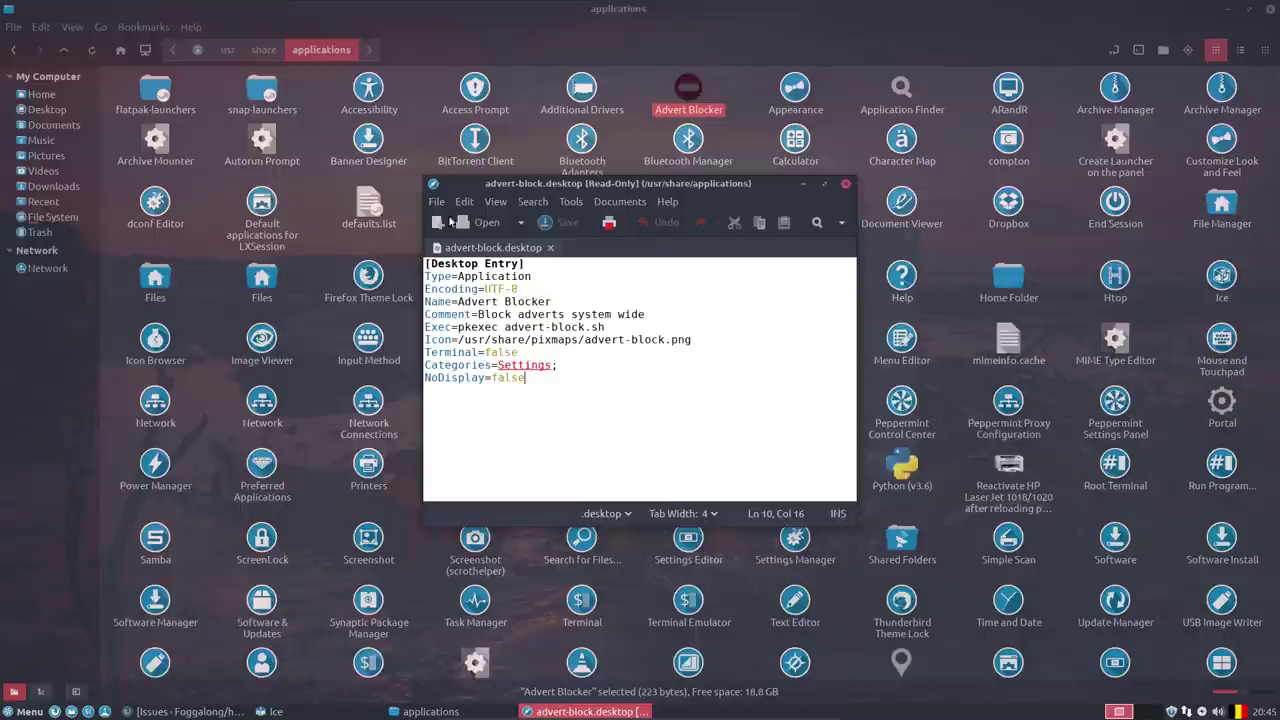
click(855, 174)
click(42, 96)
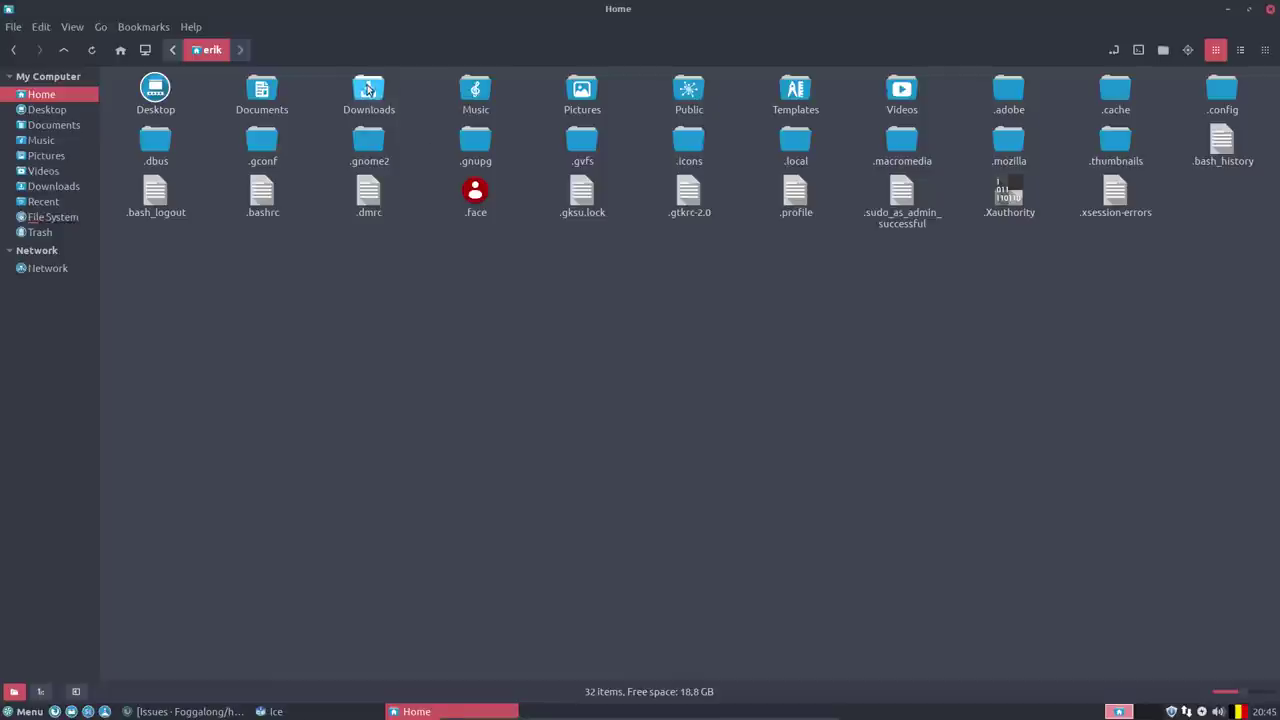
double_click(368, 90)
click(270, 92)
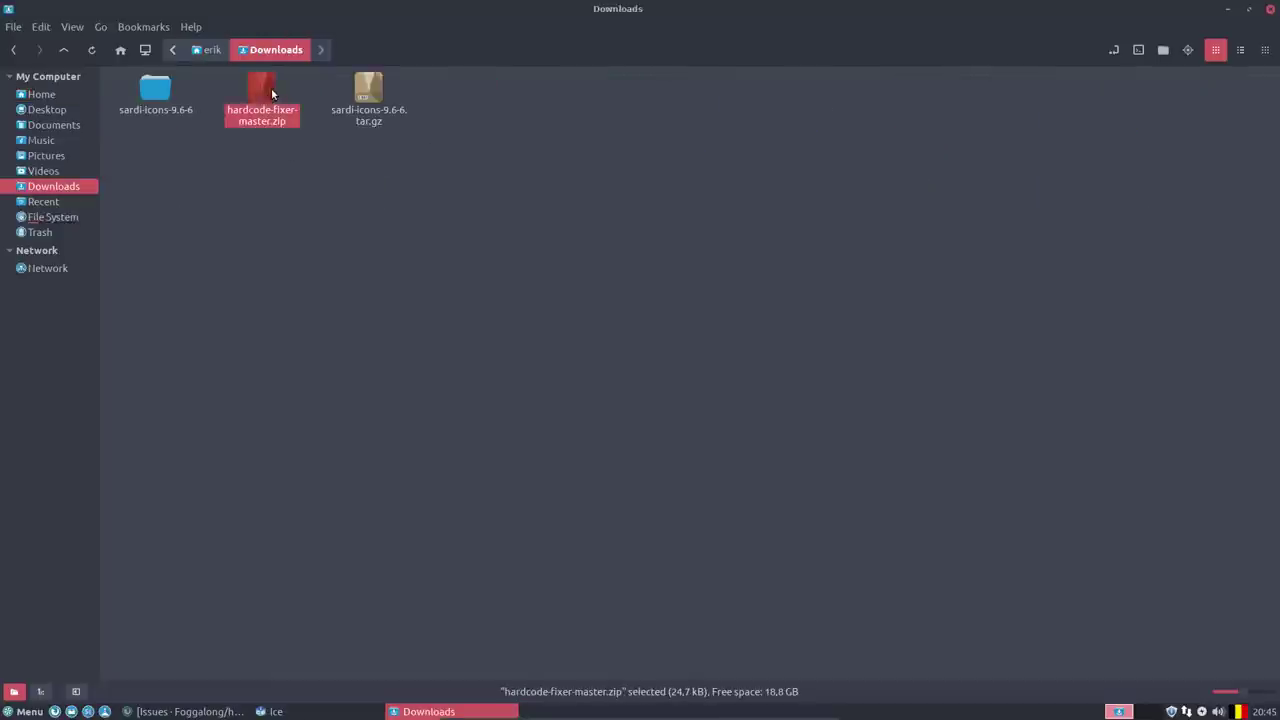
right_click(274, 91)
click(349, 388)
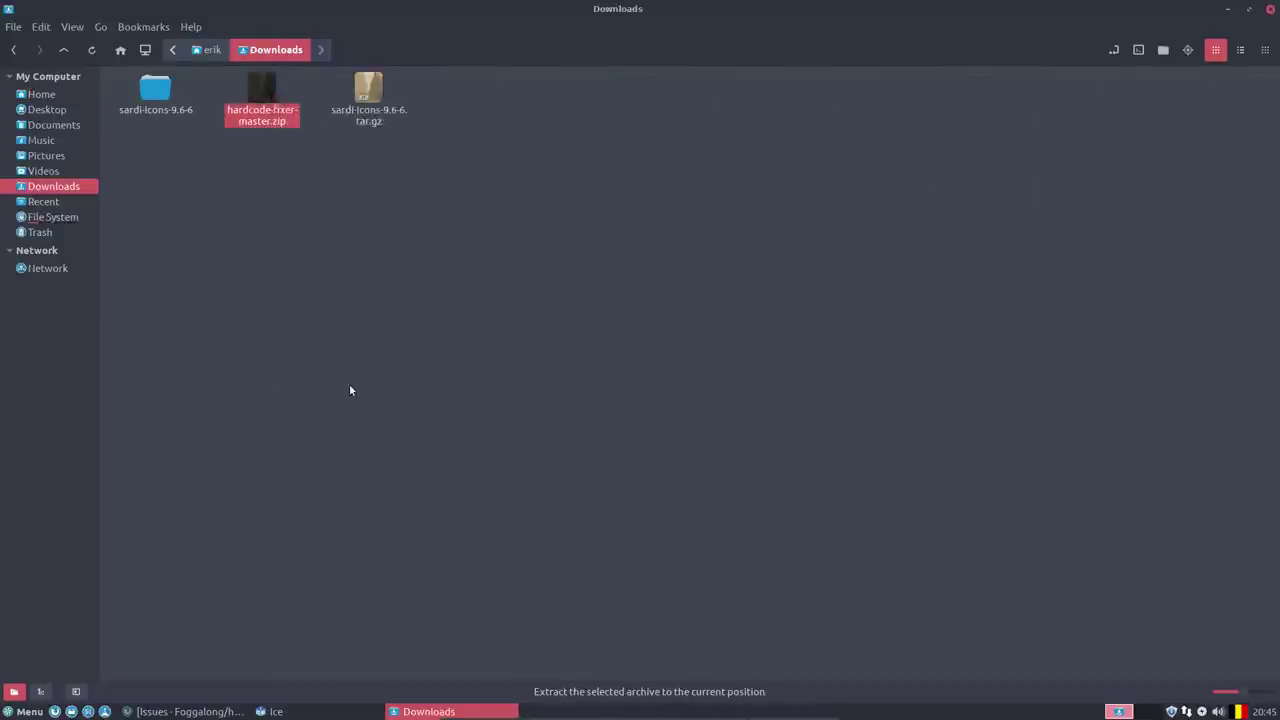
Open the extracted hardcode-fixer-master folder and open a terminal in it.
double_click(258, 92)
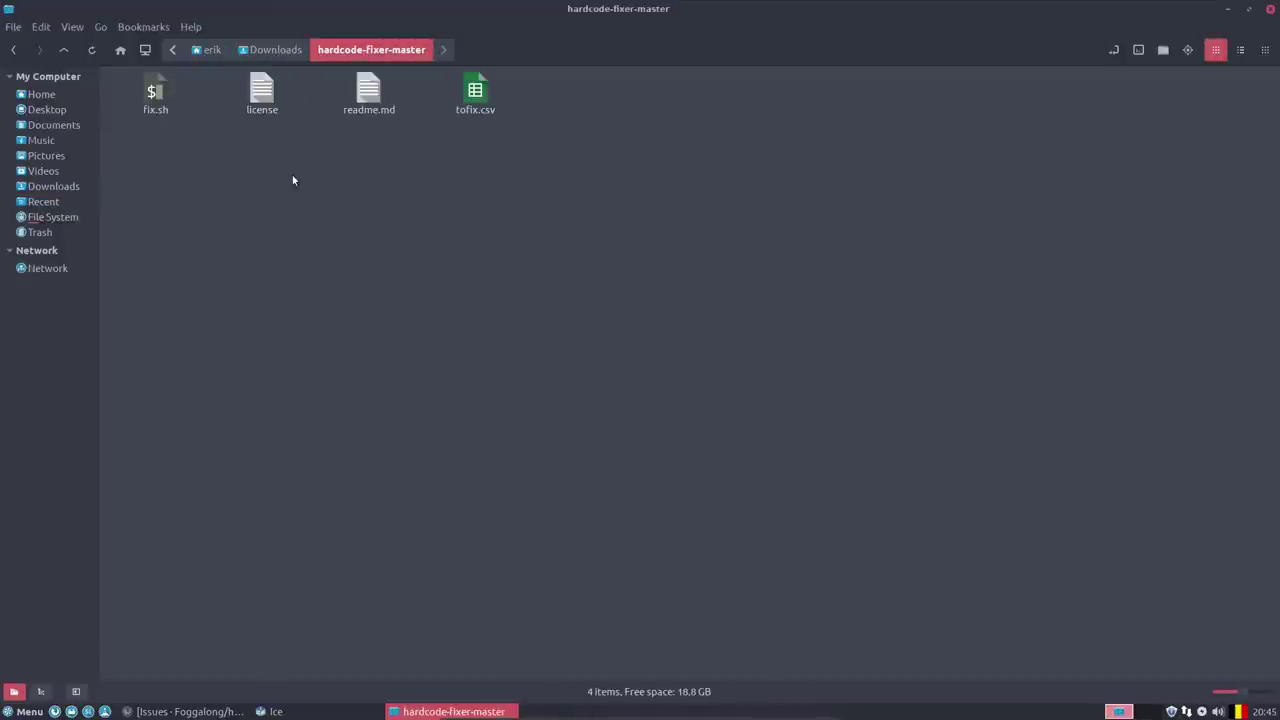
click(163, 82)
right_click(243, 186)
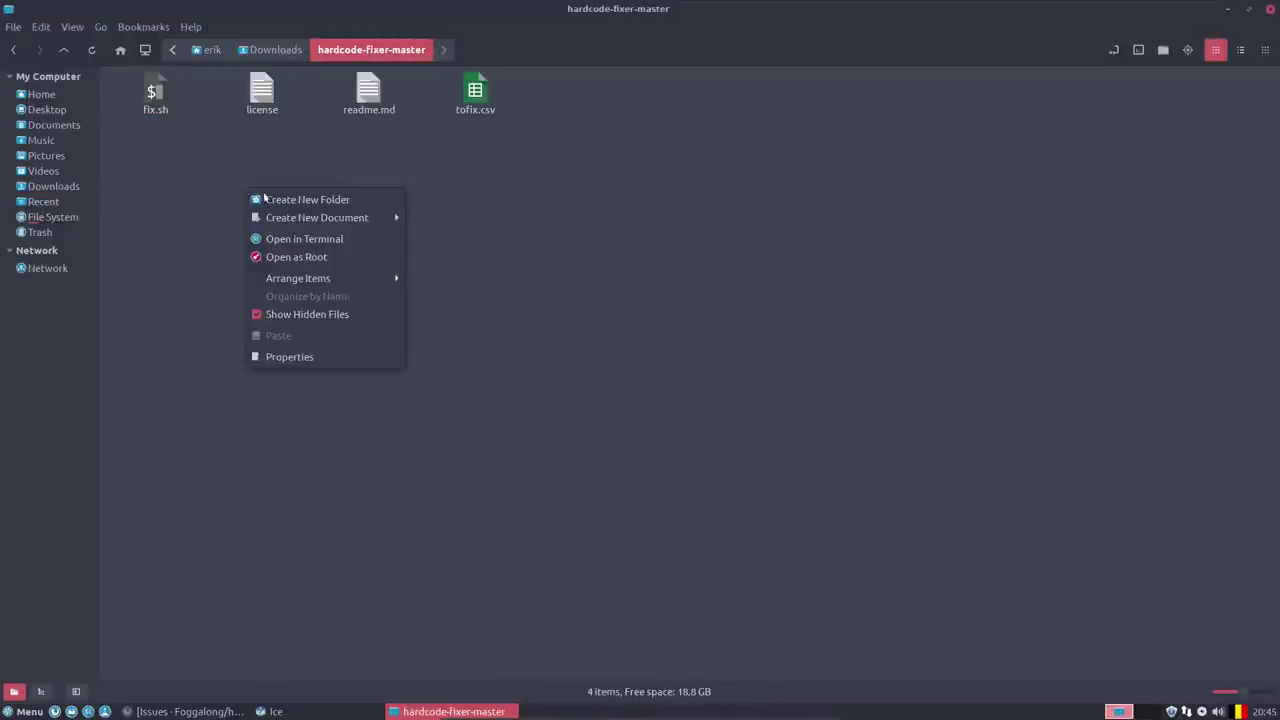
click(322, 243)
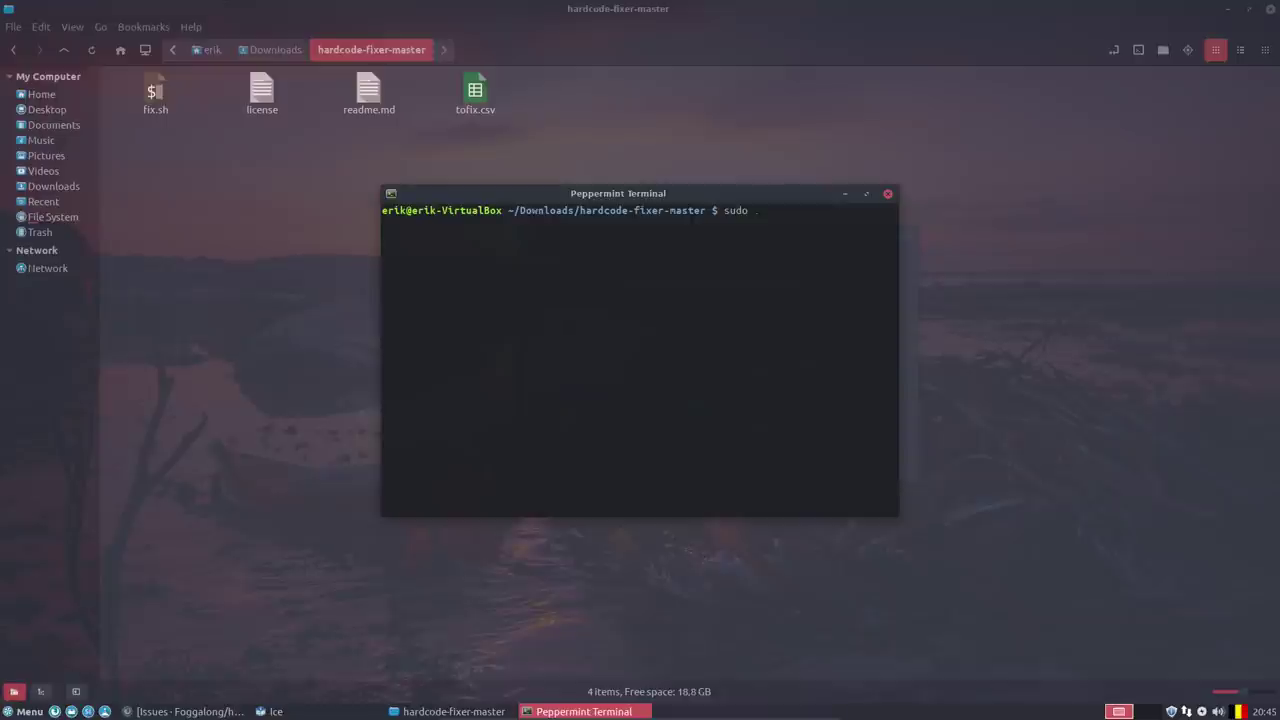
Install curl with 'sudo apt install curl', entering the administrator password.
key(Tab)
key(Return)
key(Return)
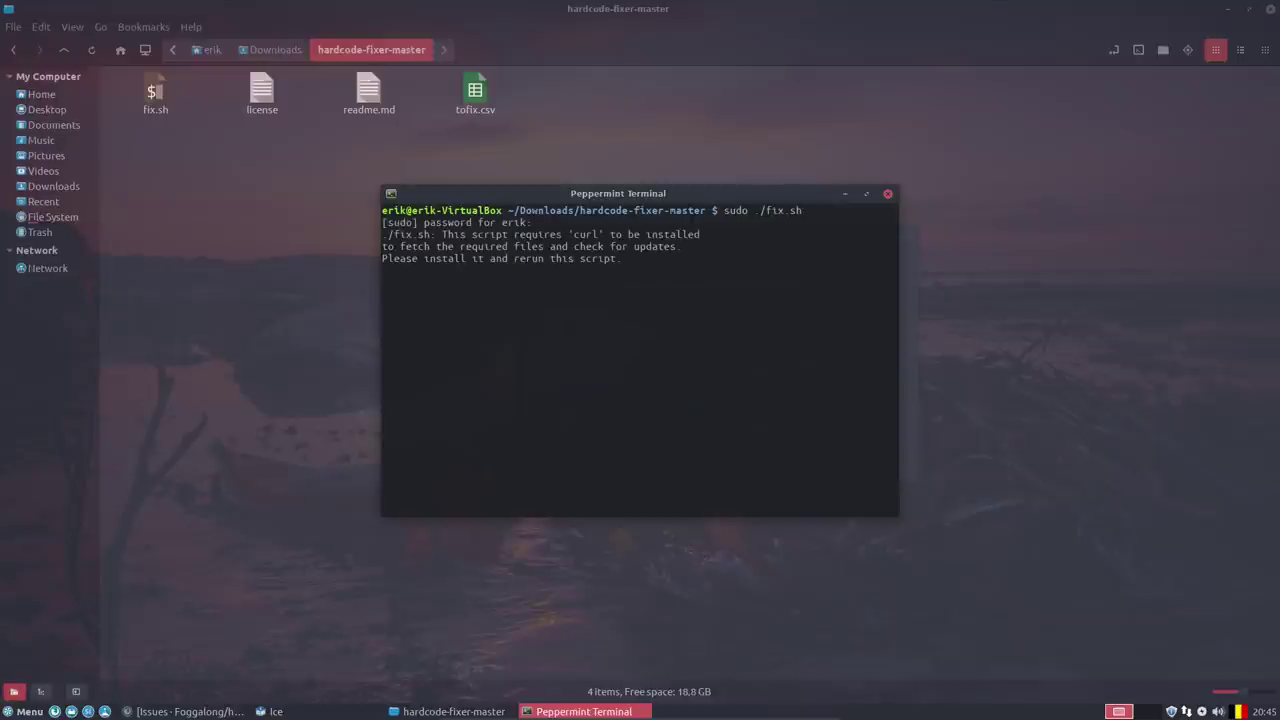
text(sudo pa)
key(BackSpace)
key(BackSpace)
key(ctrl+c)
text(sudo apc)
key(BackSpace)
text(t install curl)
key(Return)
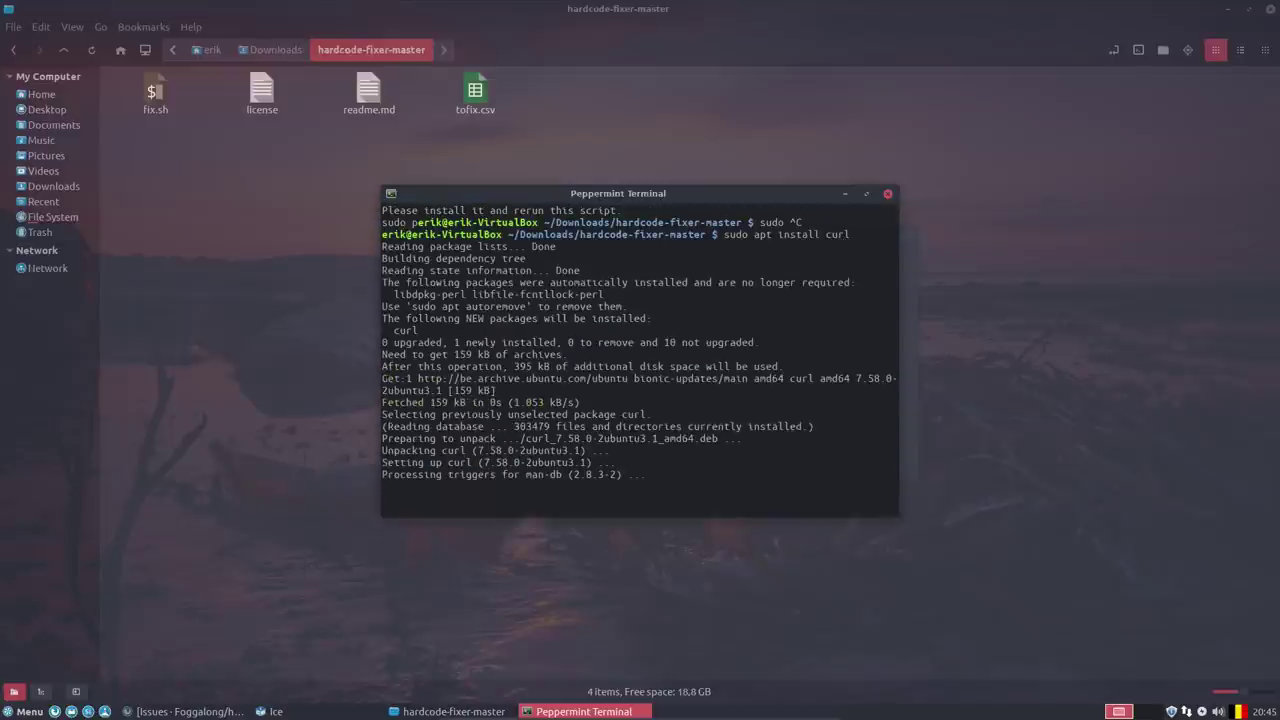
Run 'sudo ./fix.sh' to fix HP Printer and Python (v2.7), then close the terminal.
text(sudo ./fix.sh)
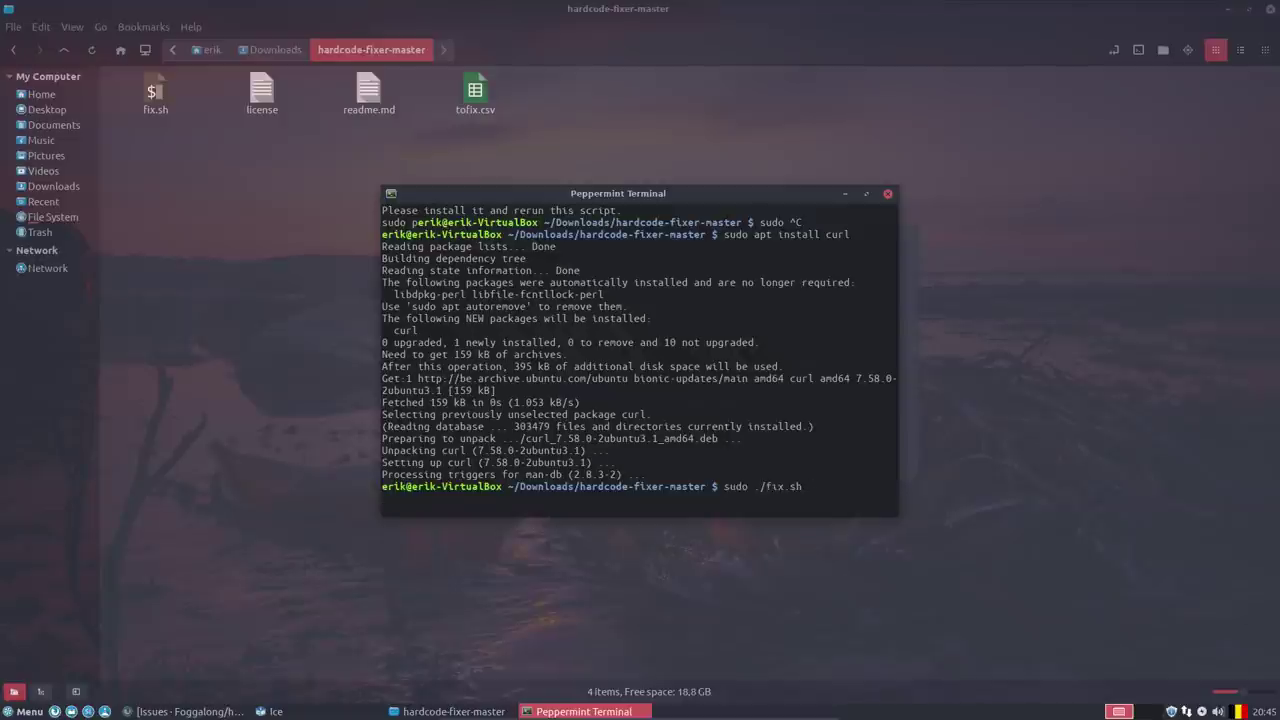
key(Return)
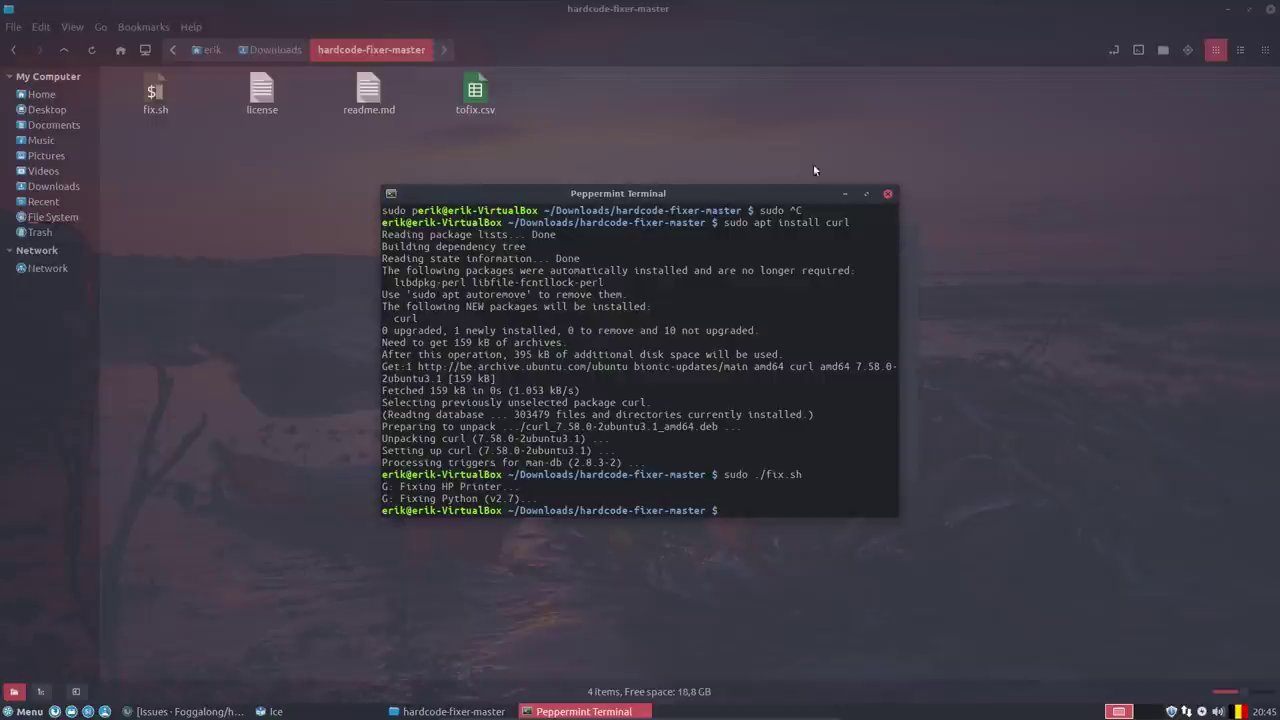
click(886, 193)
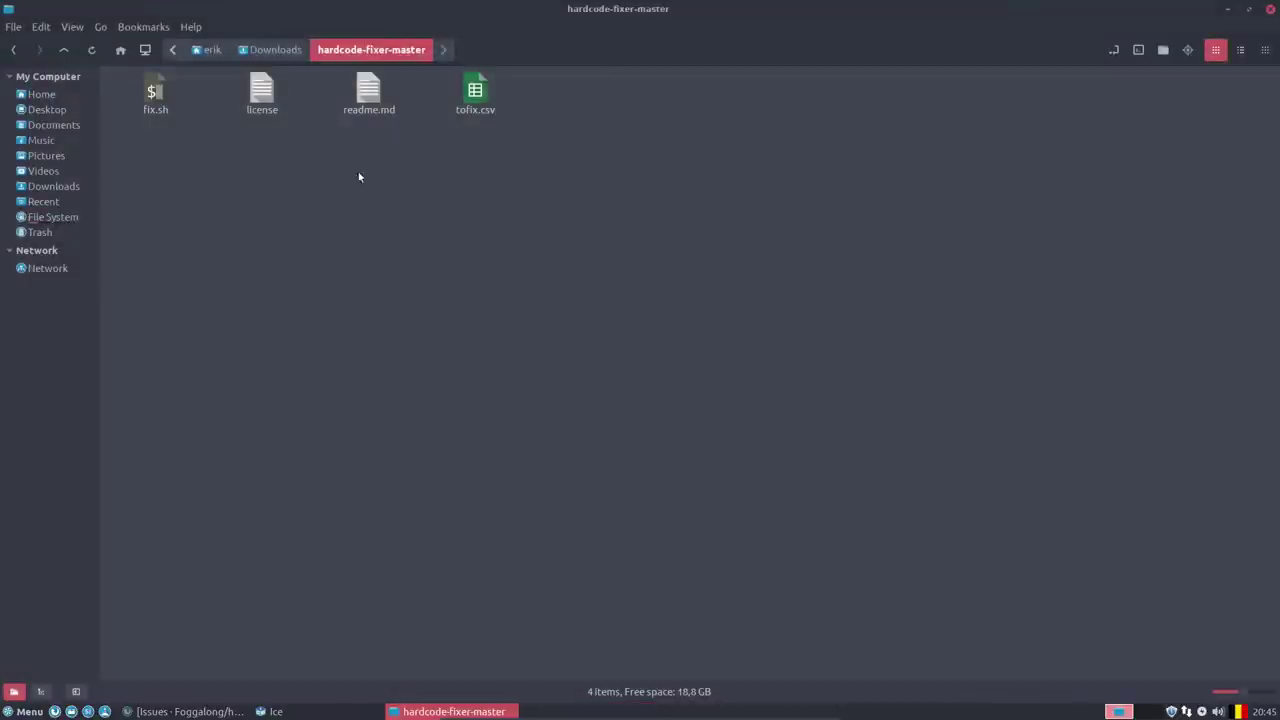
Close Nemo and the Ice dialog, then browse the Whisker Menu's Internet category.
click(1270, 8)
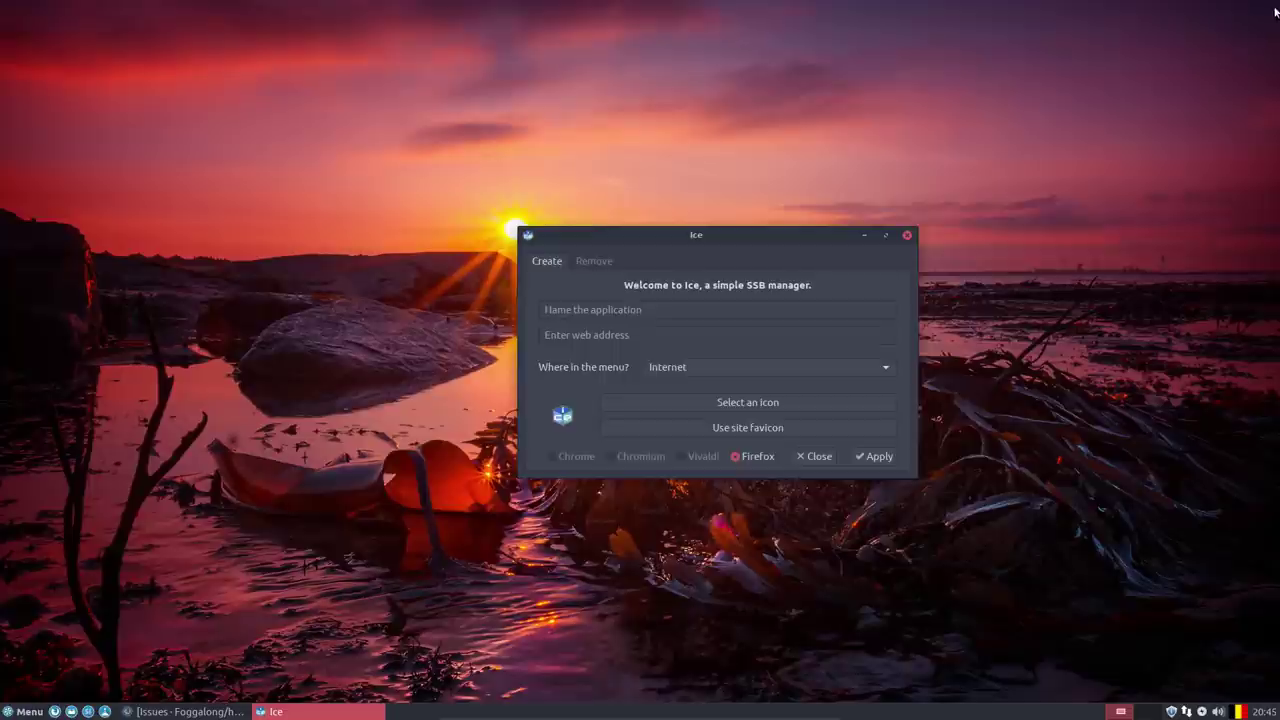
click(907, 236)
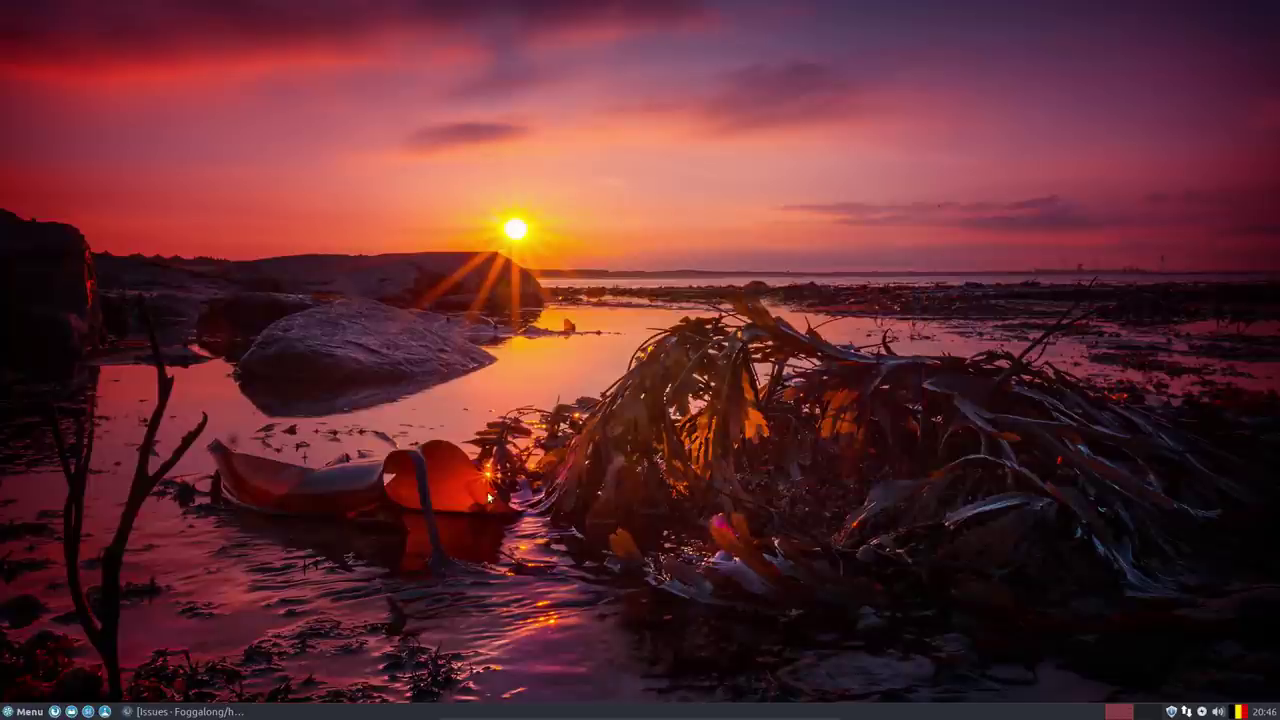
click(24, 711)
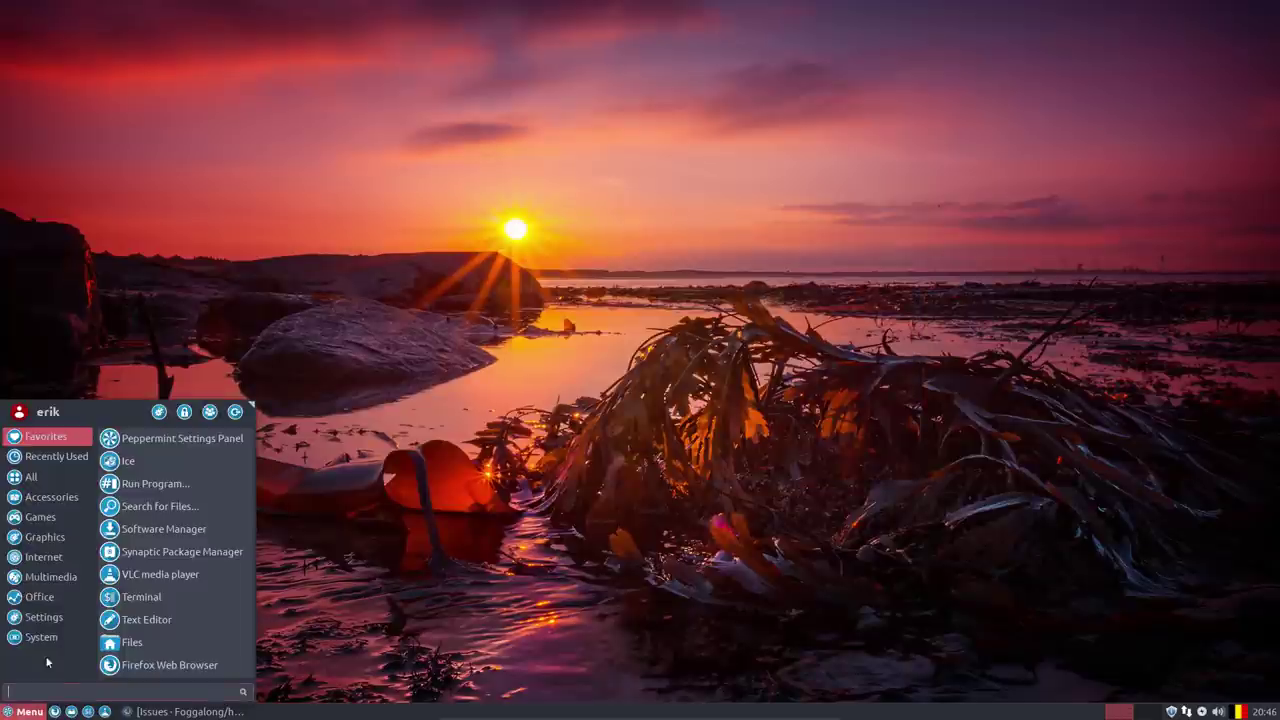
mouse_move(61, 497)
scroll(155, 560, down, 3)
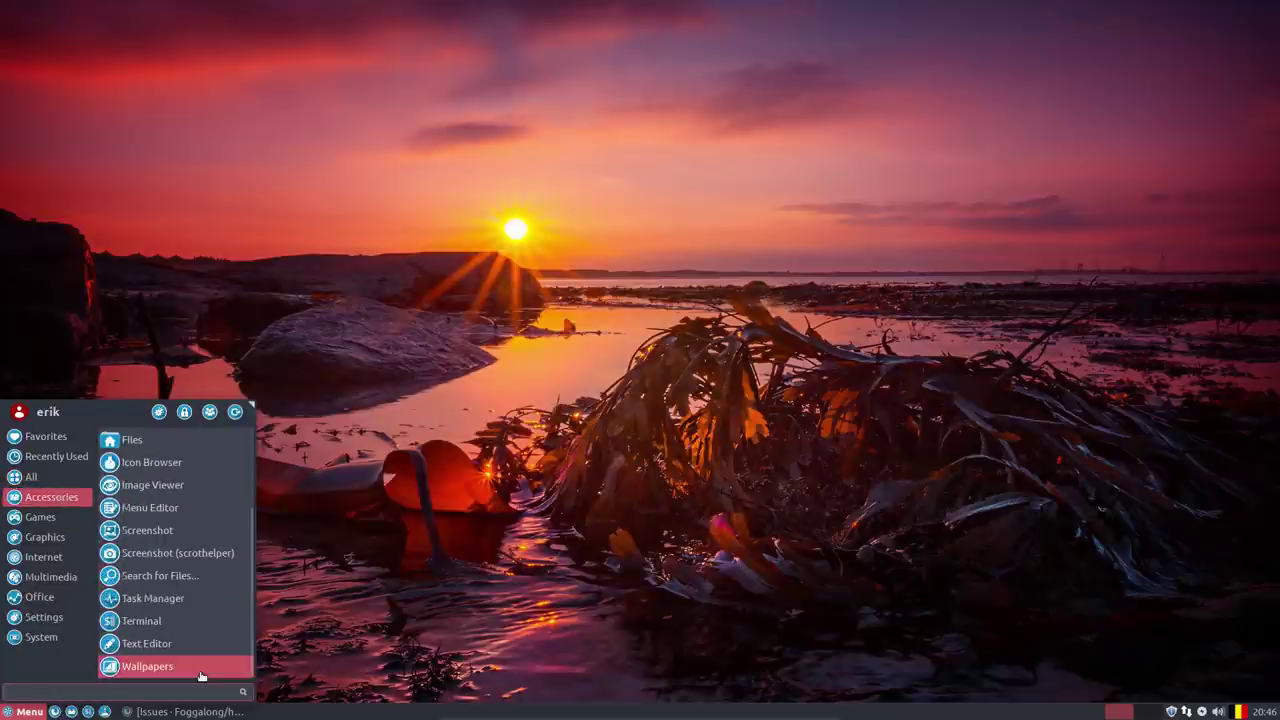
mouse_move(85, 521)
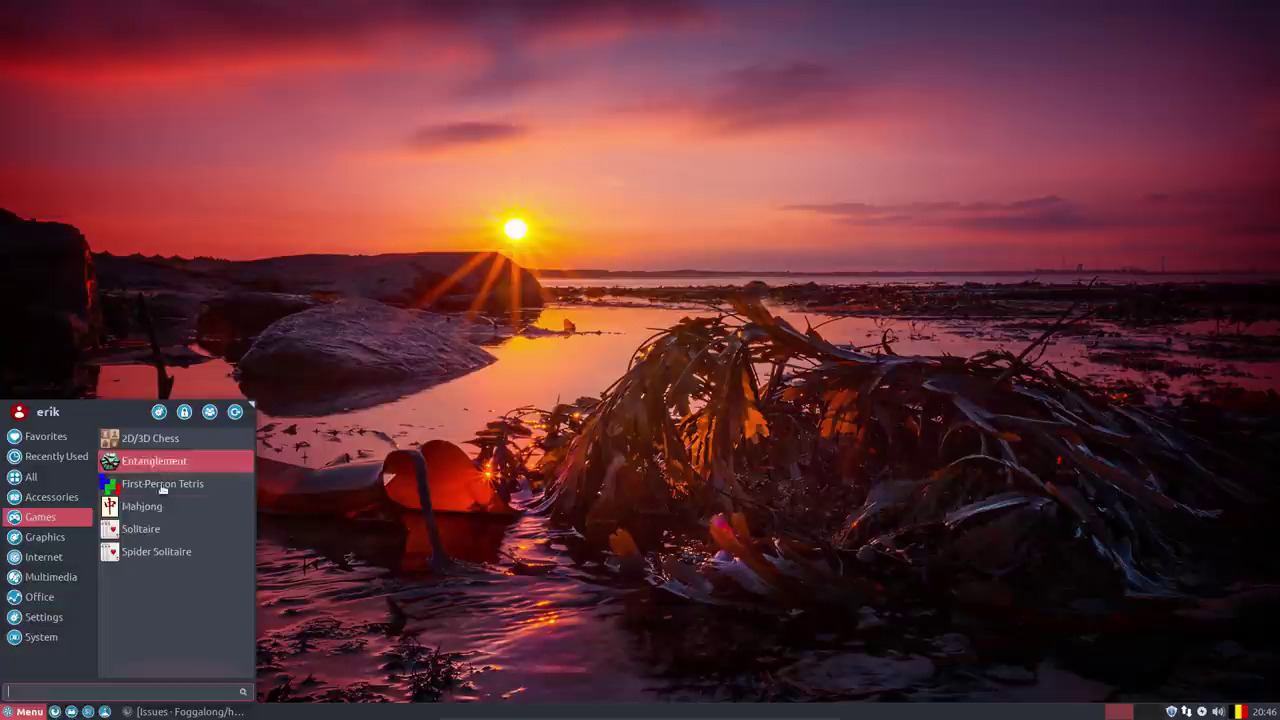
mouse_move(66, 545)
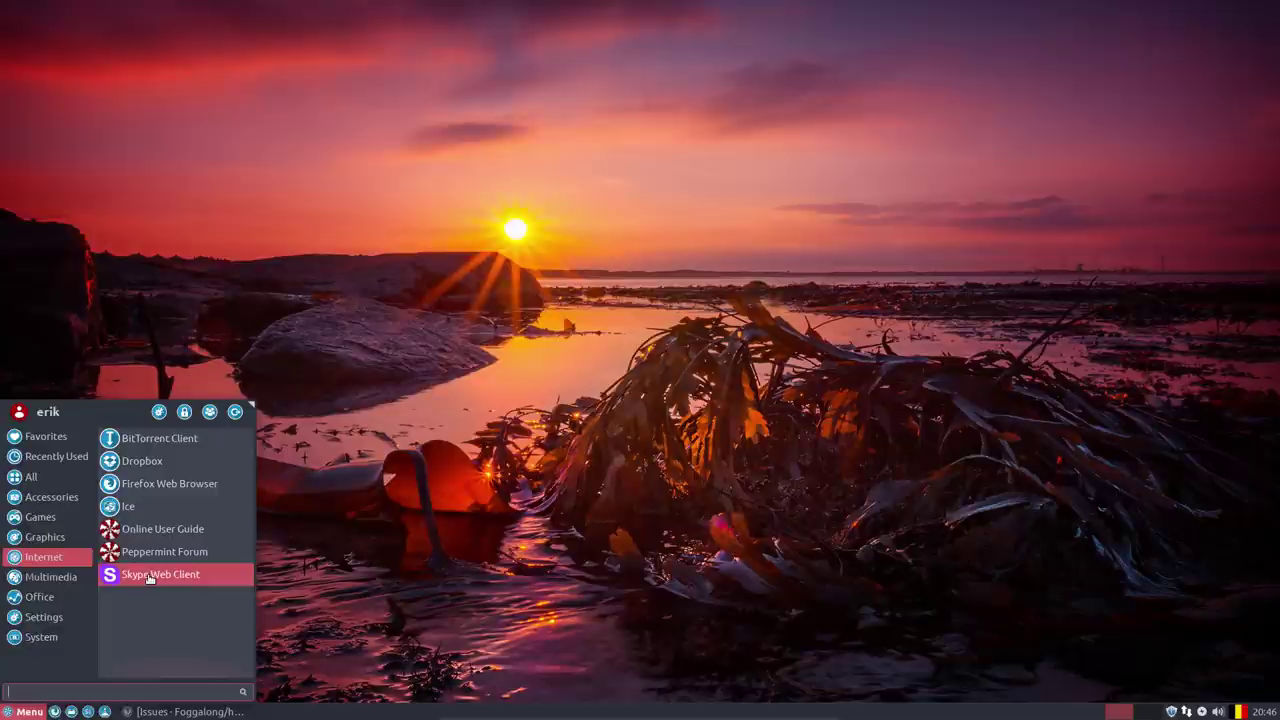
Inspect the Skype Web Client launcher's ice-firefox command in Edit Launcher, then close it.
right_click(148, 578)
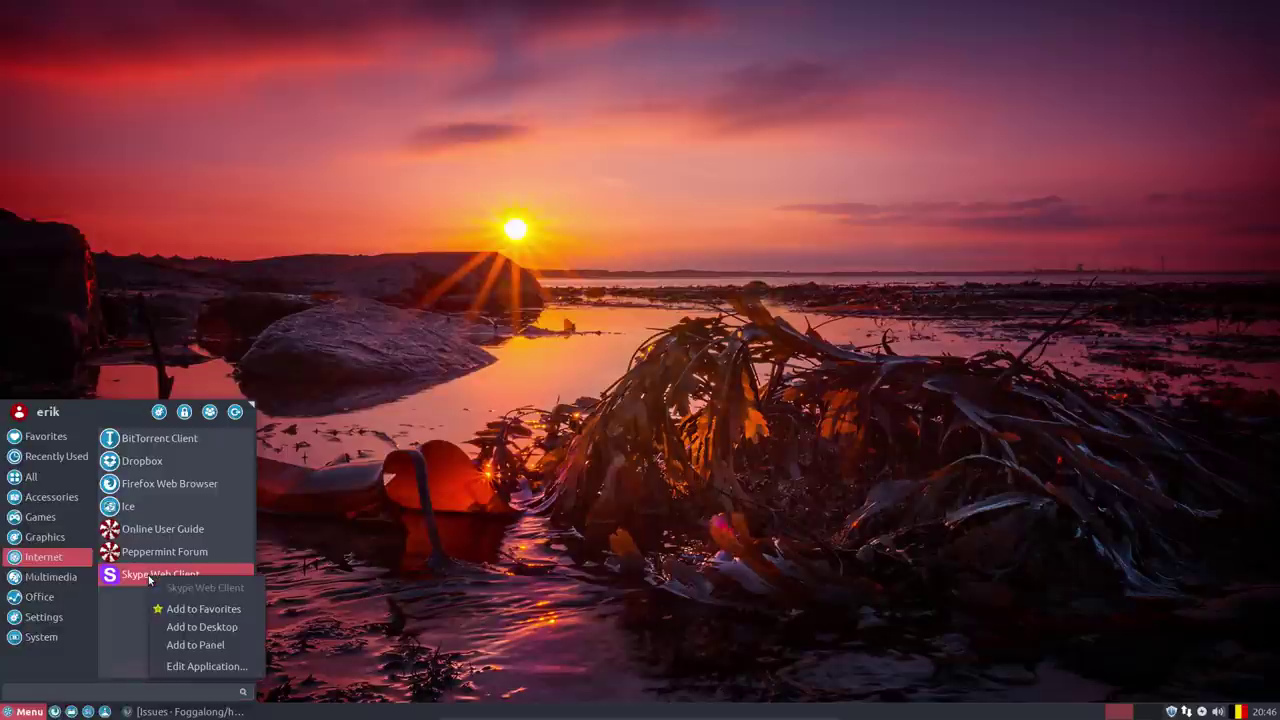
click(206, 666)
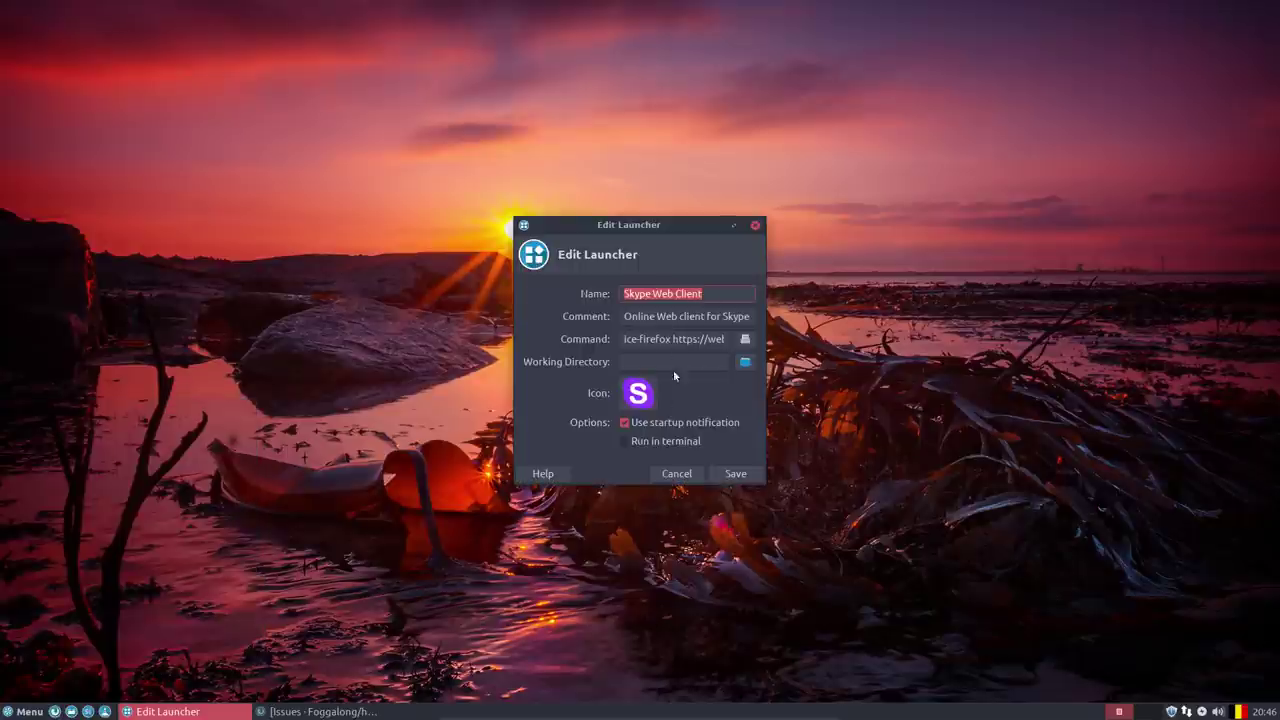
click(642, 340)
double_click(630, 339)
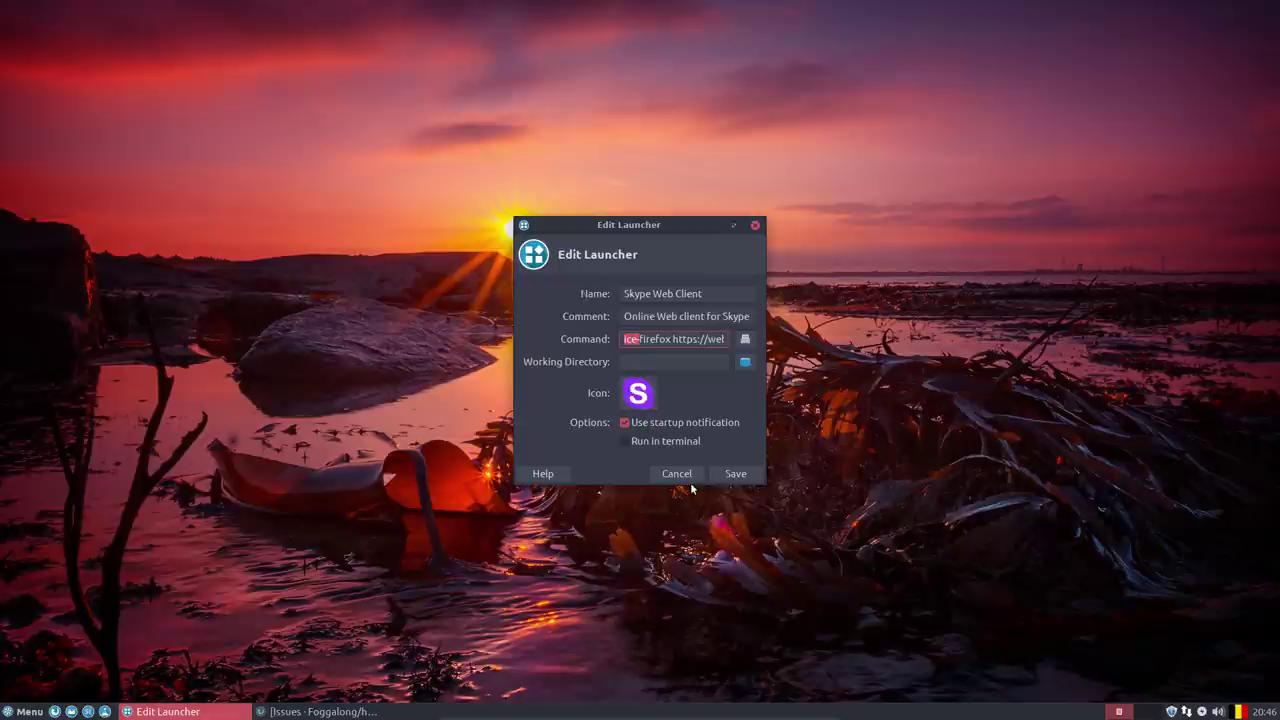
click(728, 474)
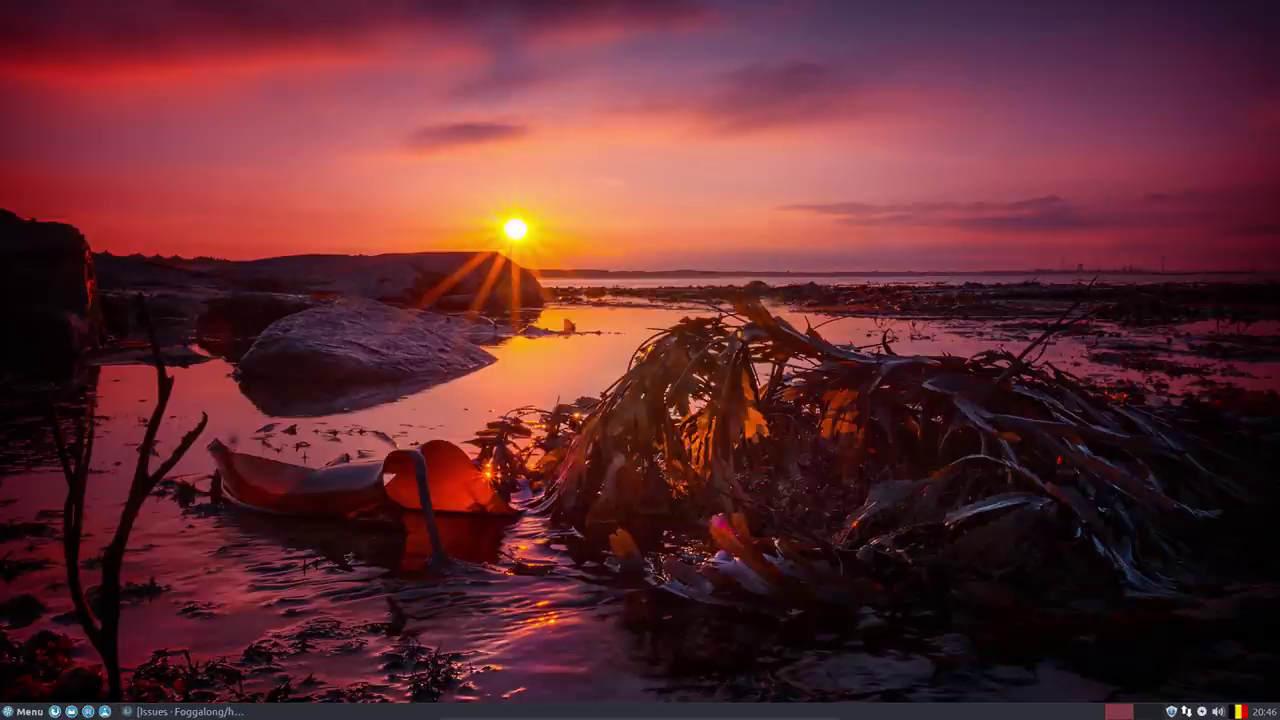
Test-launch the Skype Web Client from the Internet menu and close its sign-in window.
click(24, 711)
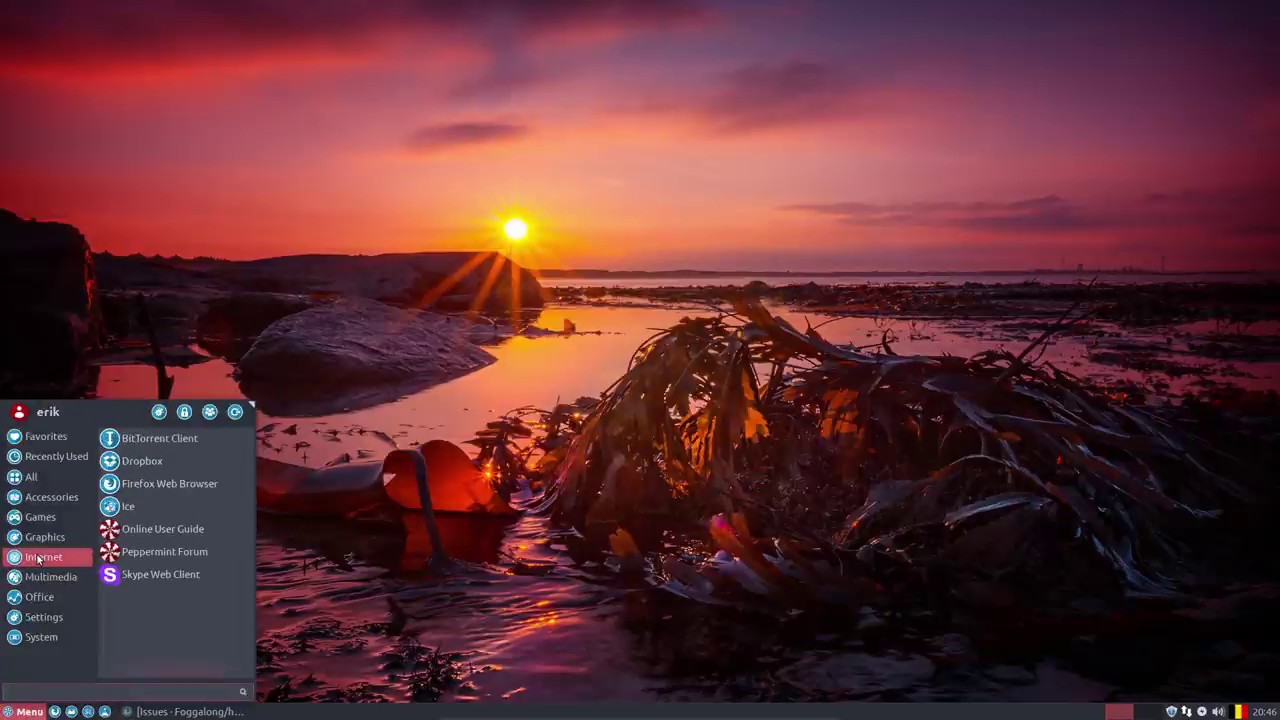
click(190, 574)
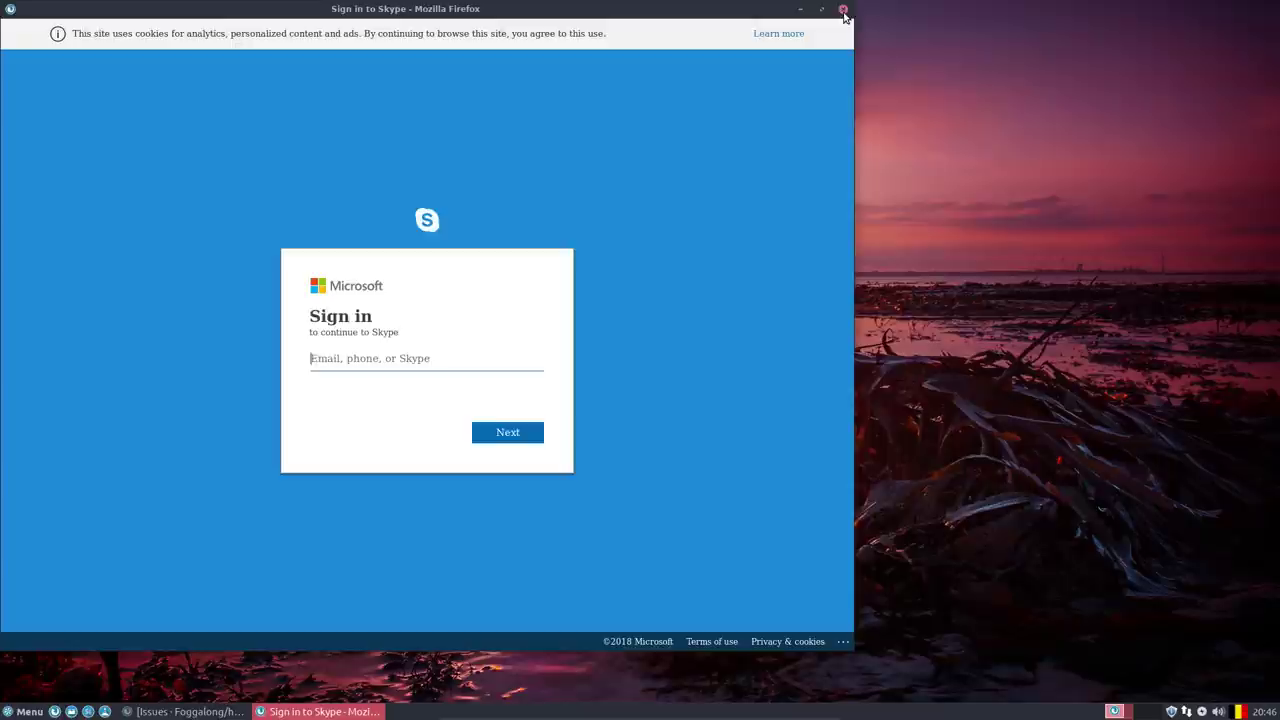
click(843, 11)
Select the PulseAudio Equalizer launcher's qpaeq command in Edit Launcher, then close without saving.
click(27, 708)
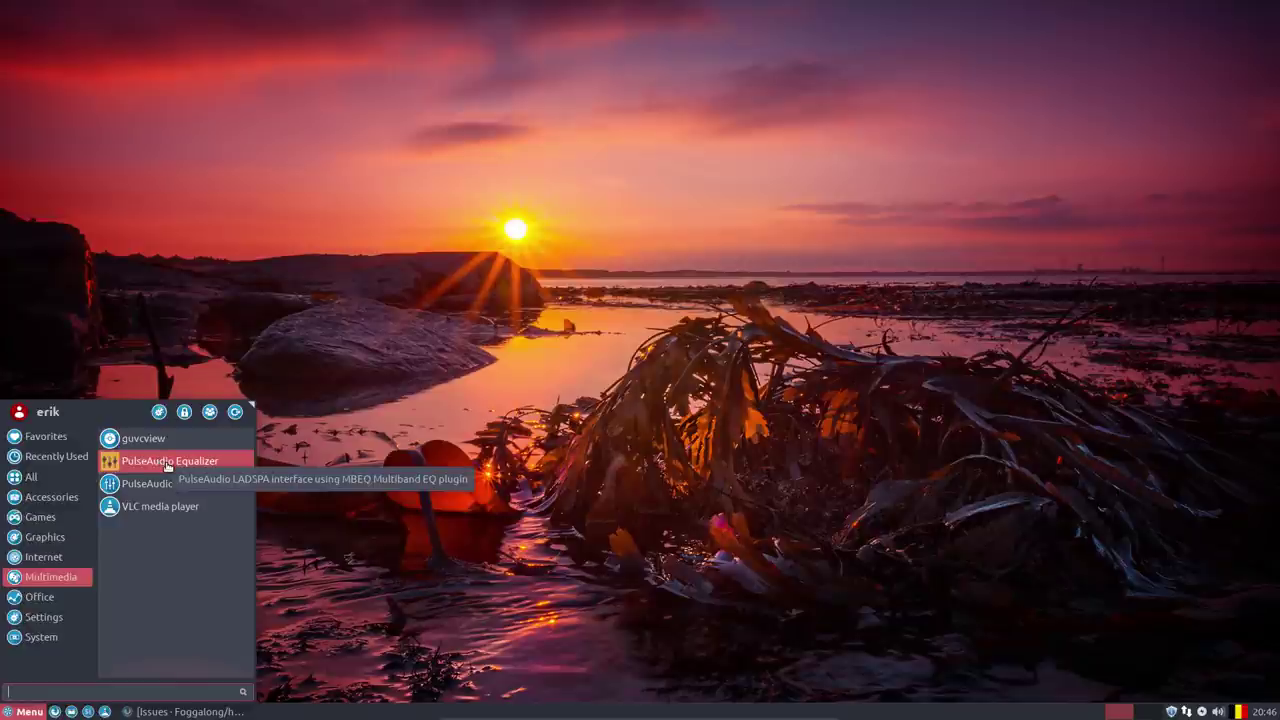
right_click(172, 466)
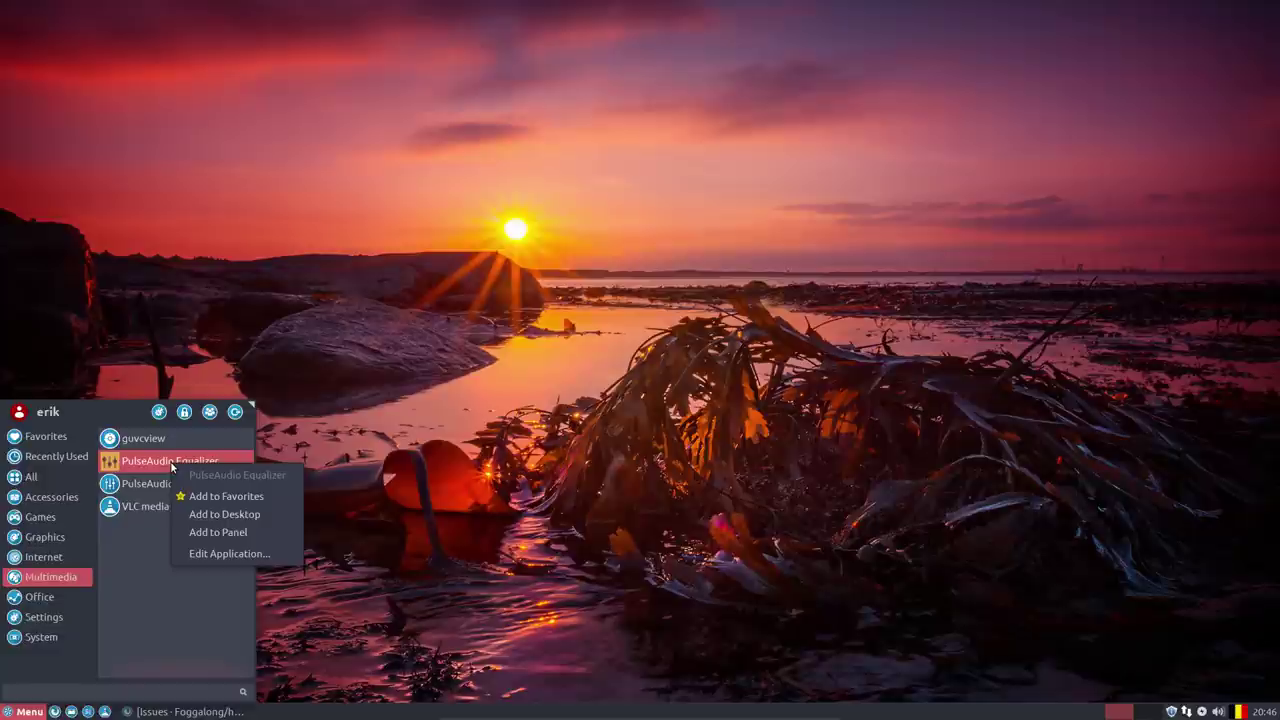
click(230, 555)
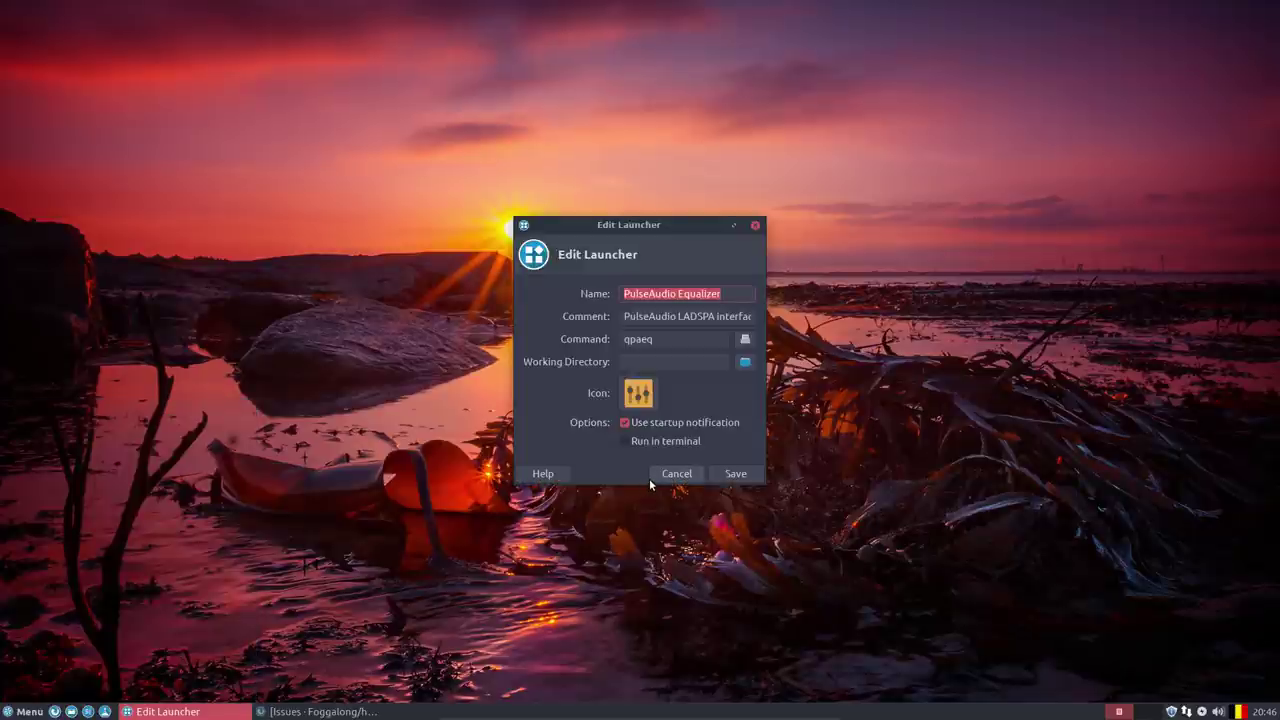
drag(682, 340, 594, 338)
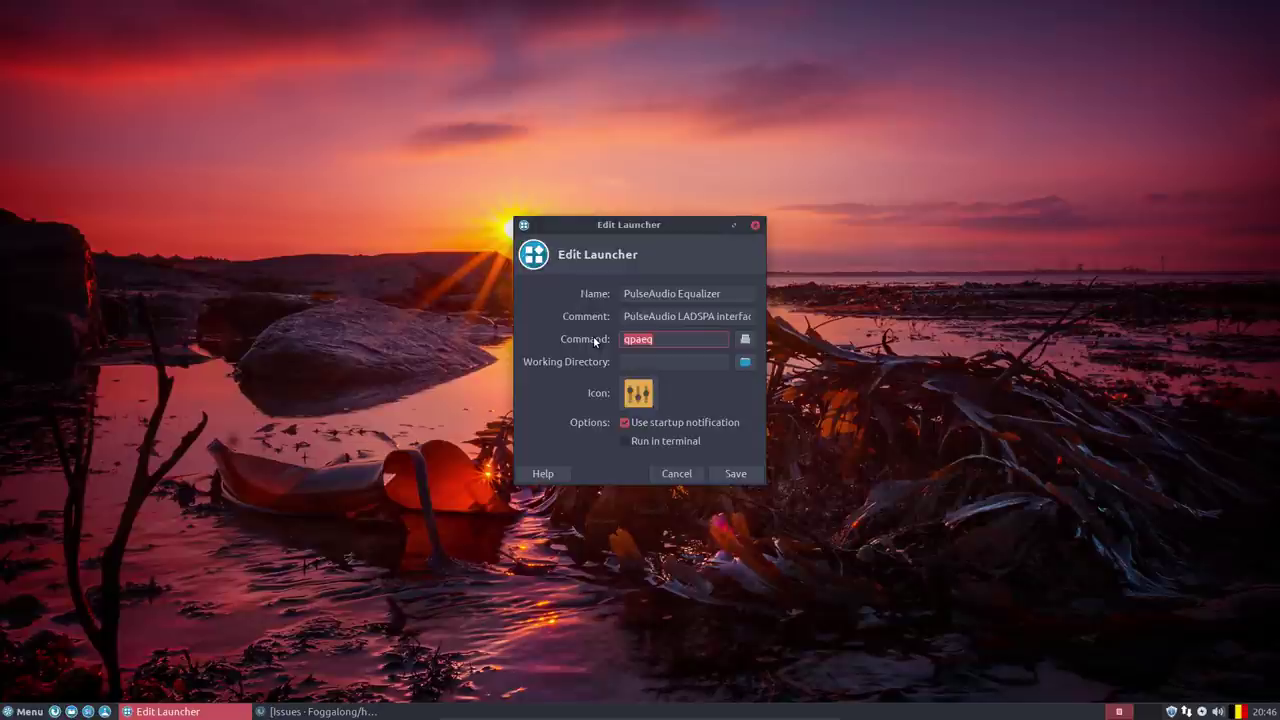
click(755, 225)
View the Office category's Gmail launcher command, cancel the edit, and open the Home folder.
click(25, 711)
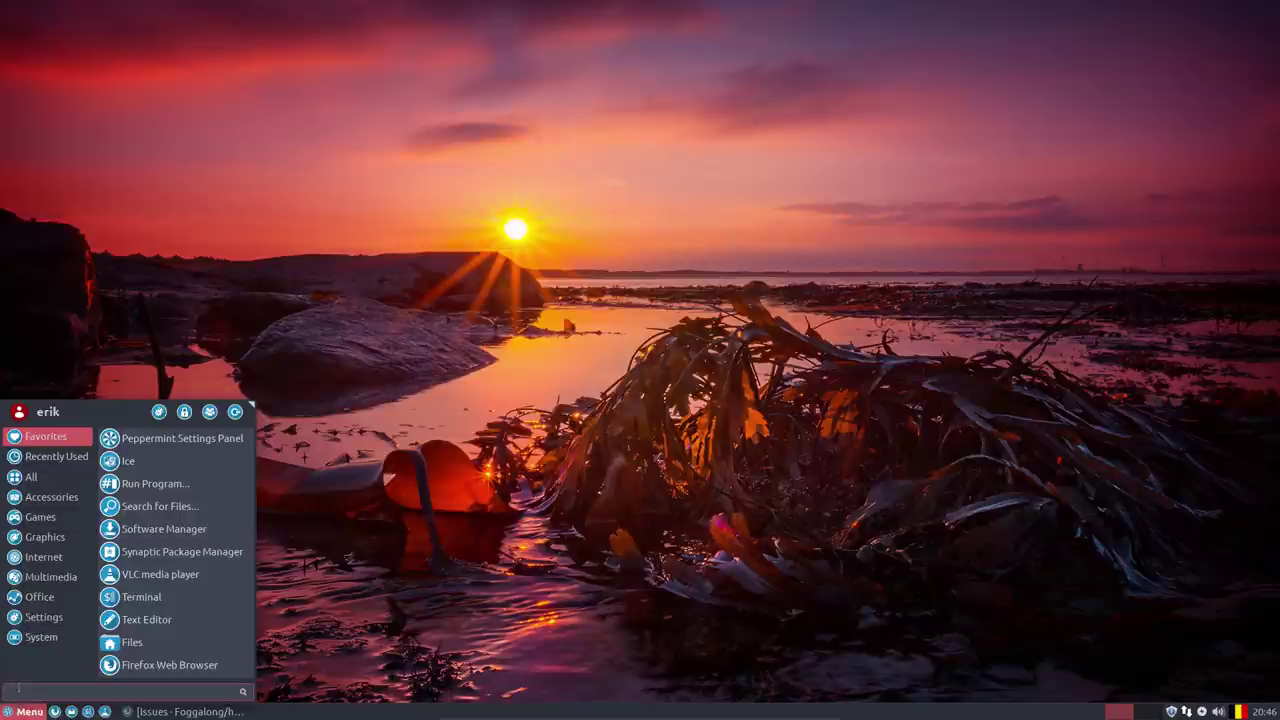
click(40, 577)
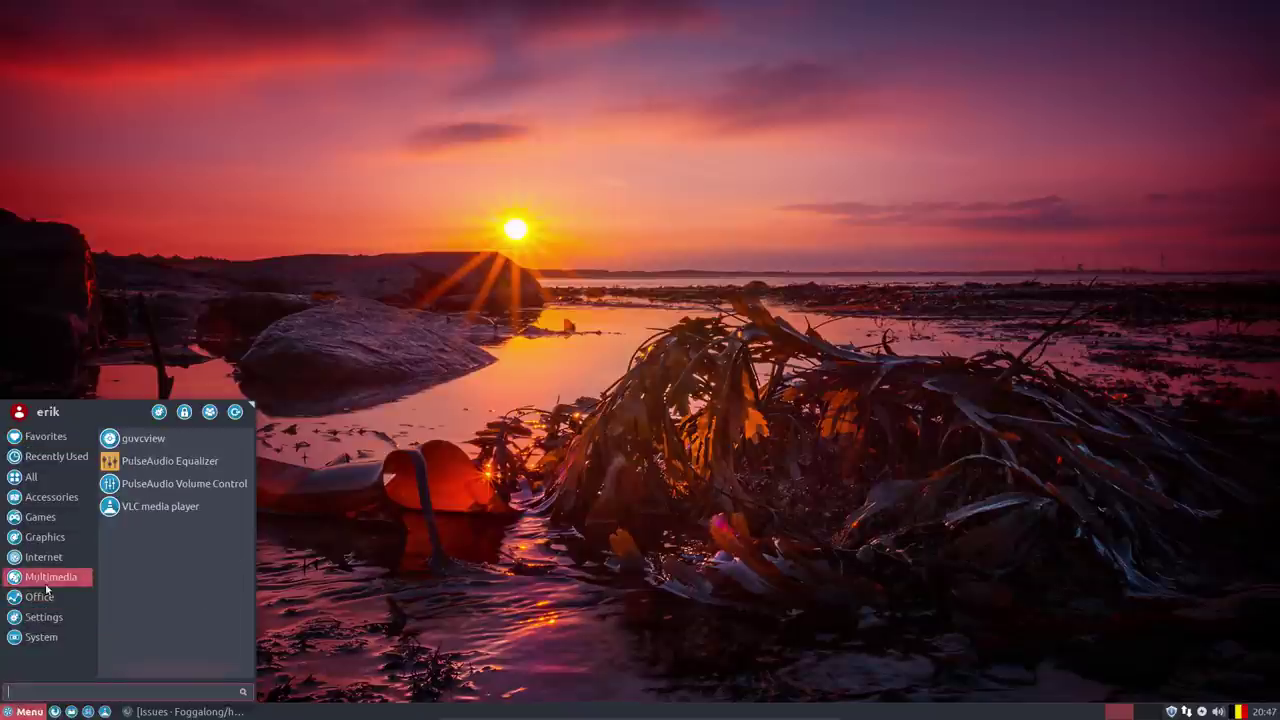
click(52, 597)
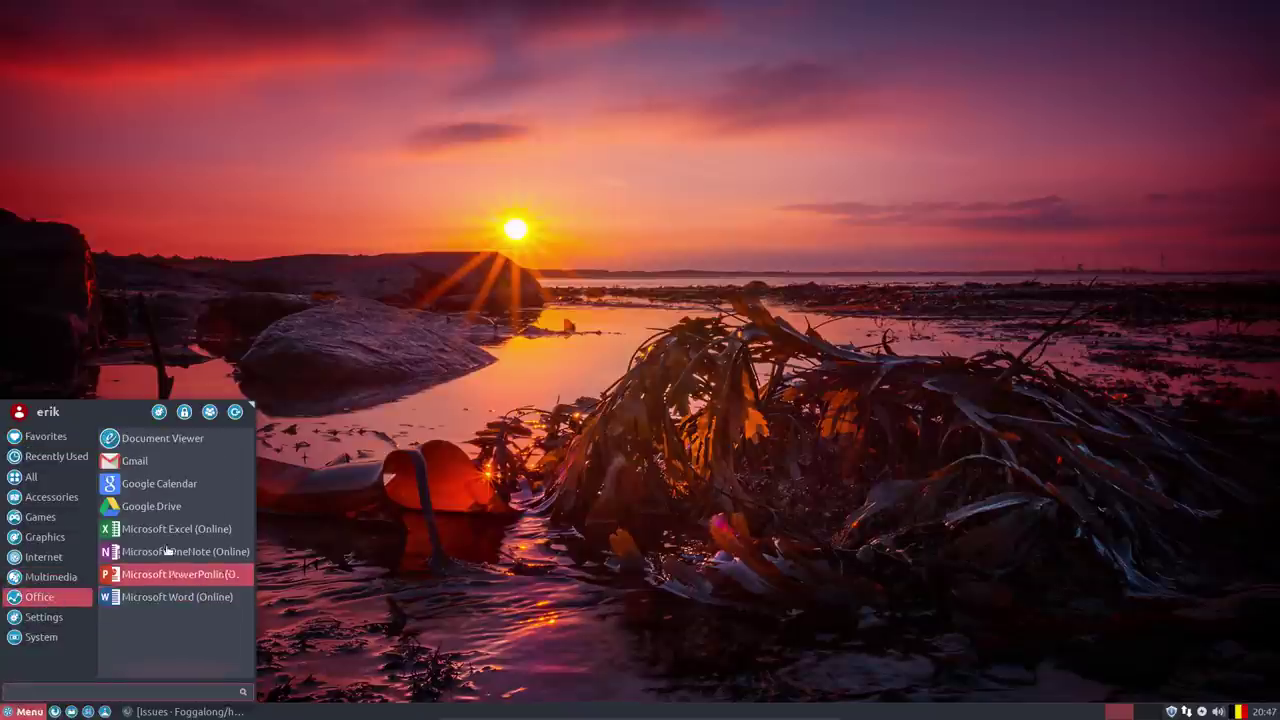
right_click(145, 460)
click(190, 526)
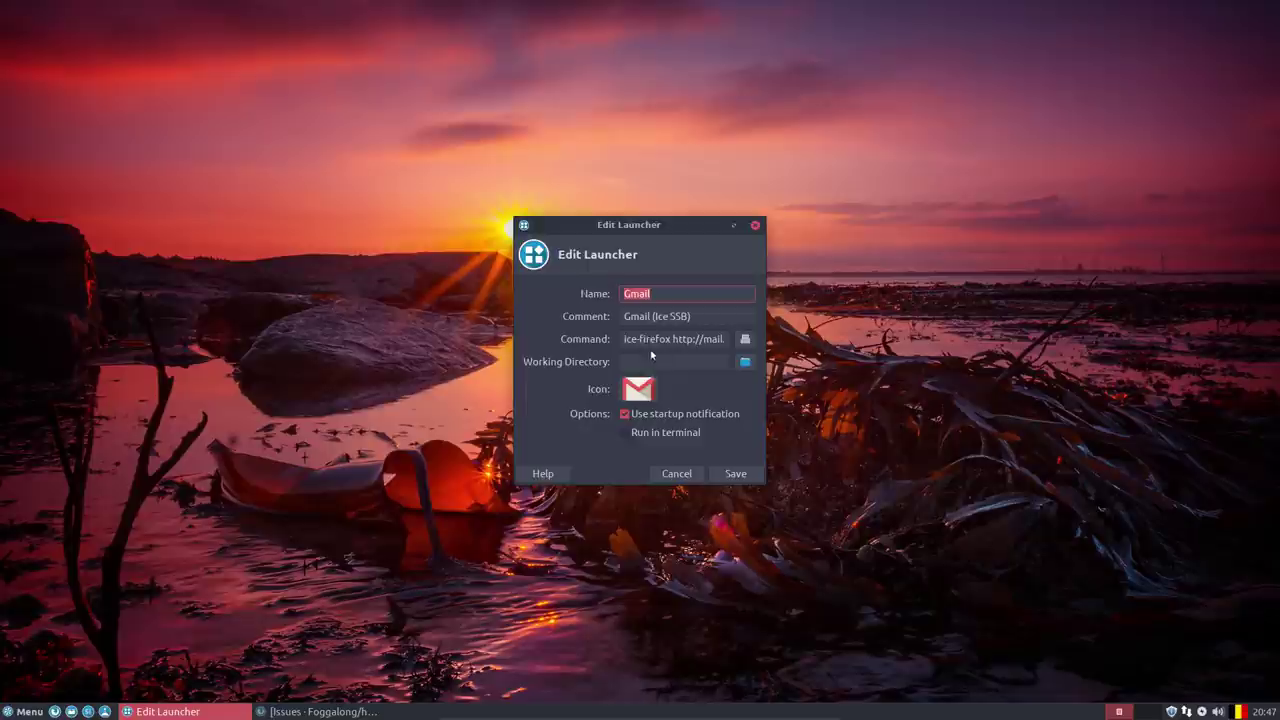
click(657, 340)
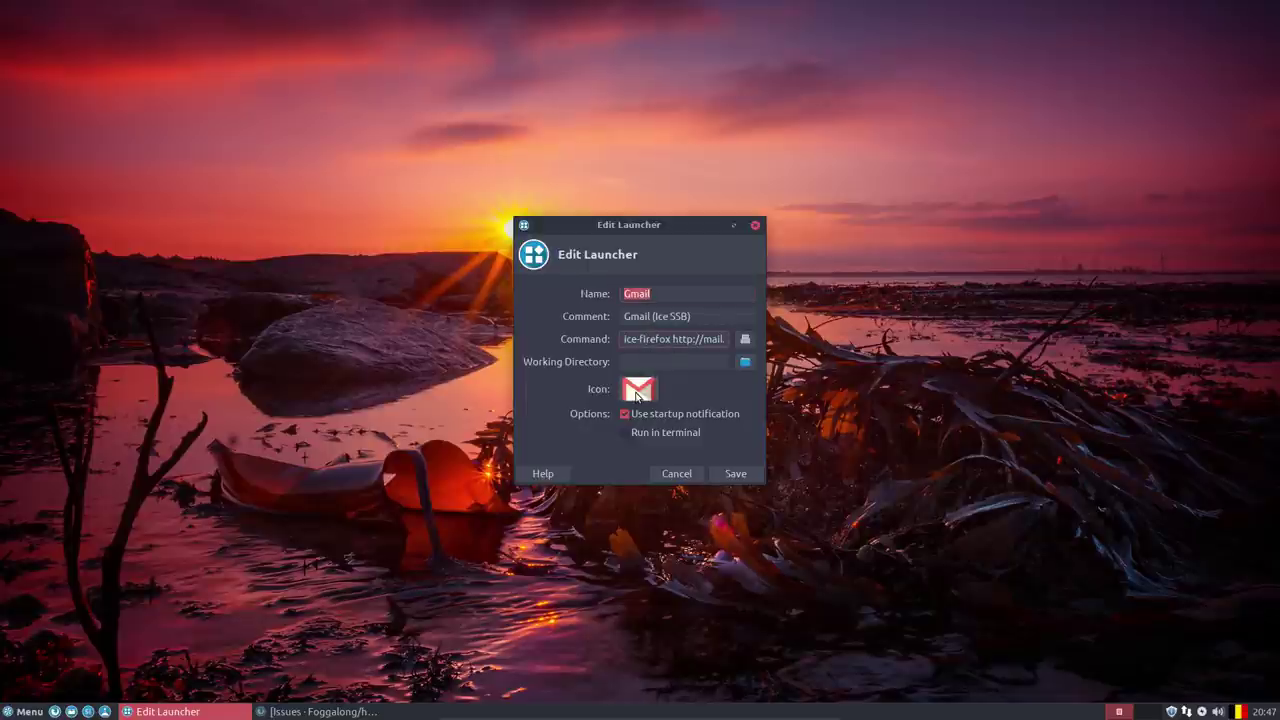
click(677, 474)
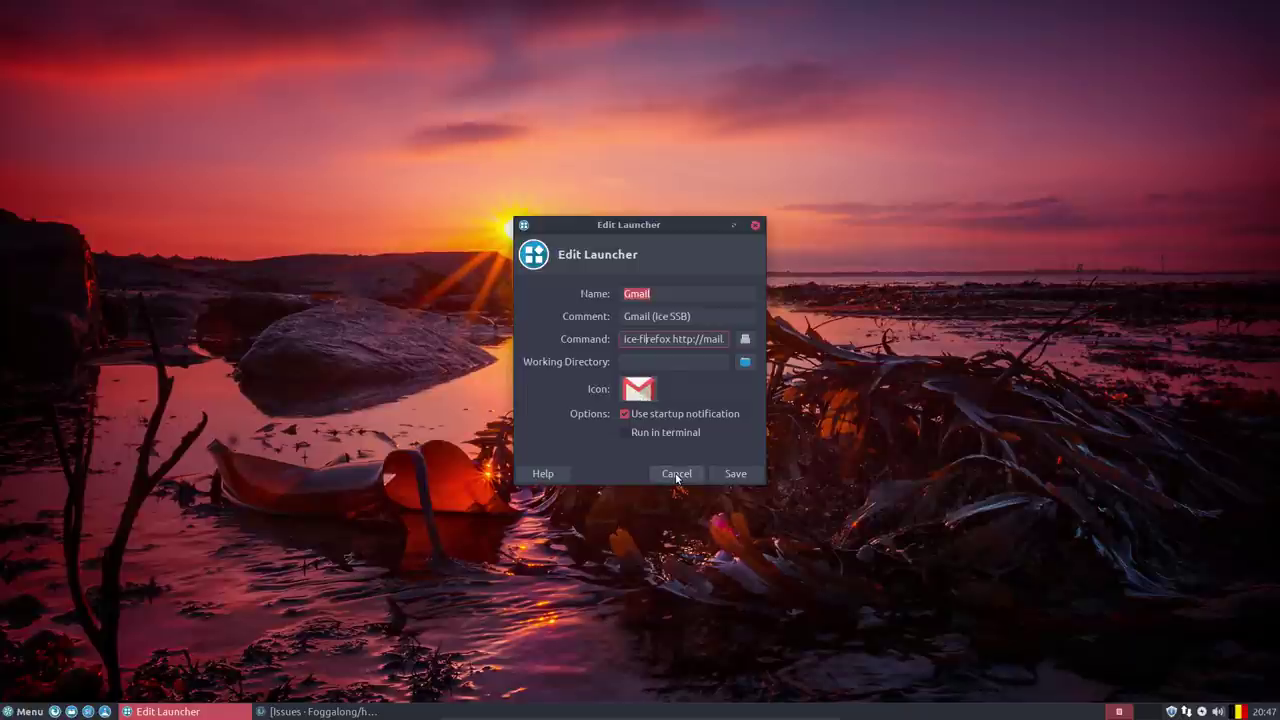
click(70, 712)
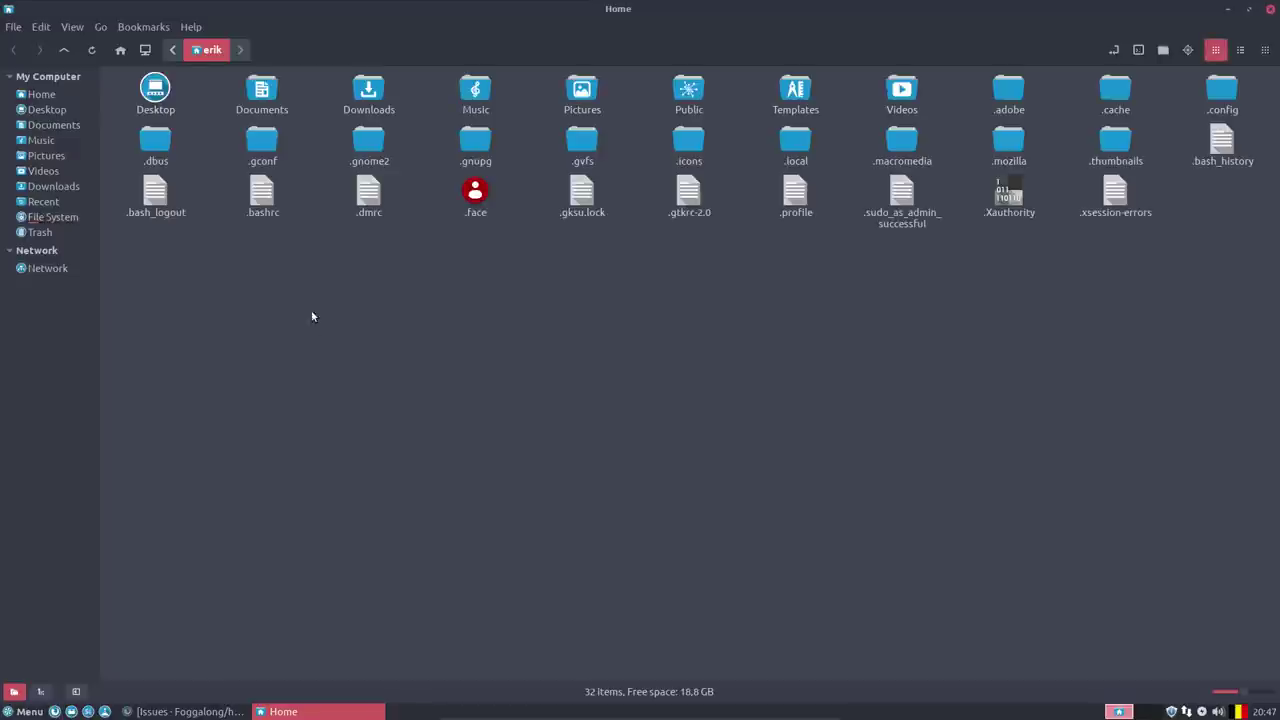
Browse Nemo to /usr/share/applications's 112 launchers, then list the Whisker Menu's Internet category.
click(55, 216)
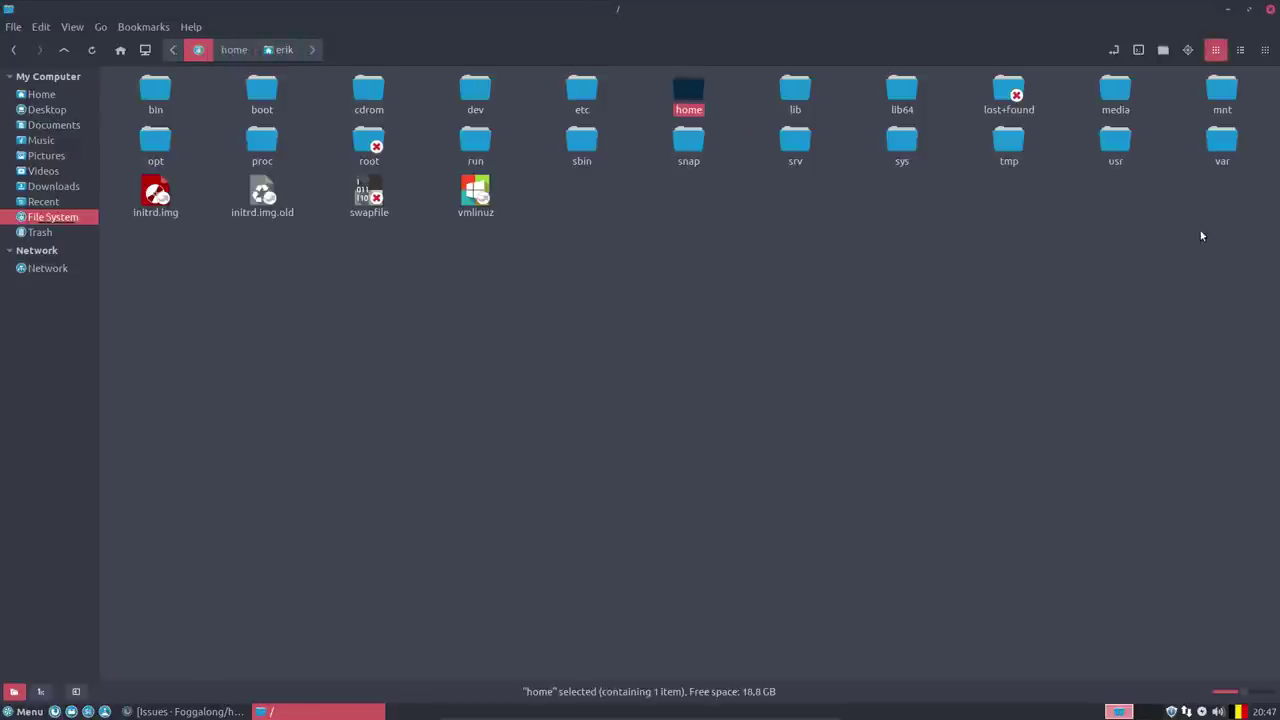
double_click(1124, 145)
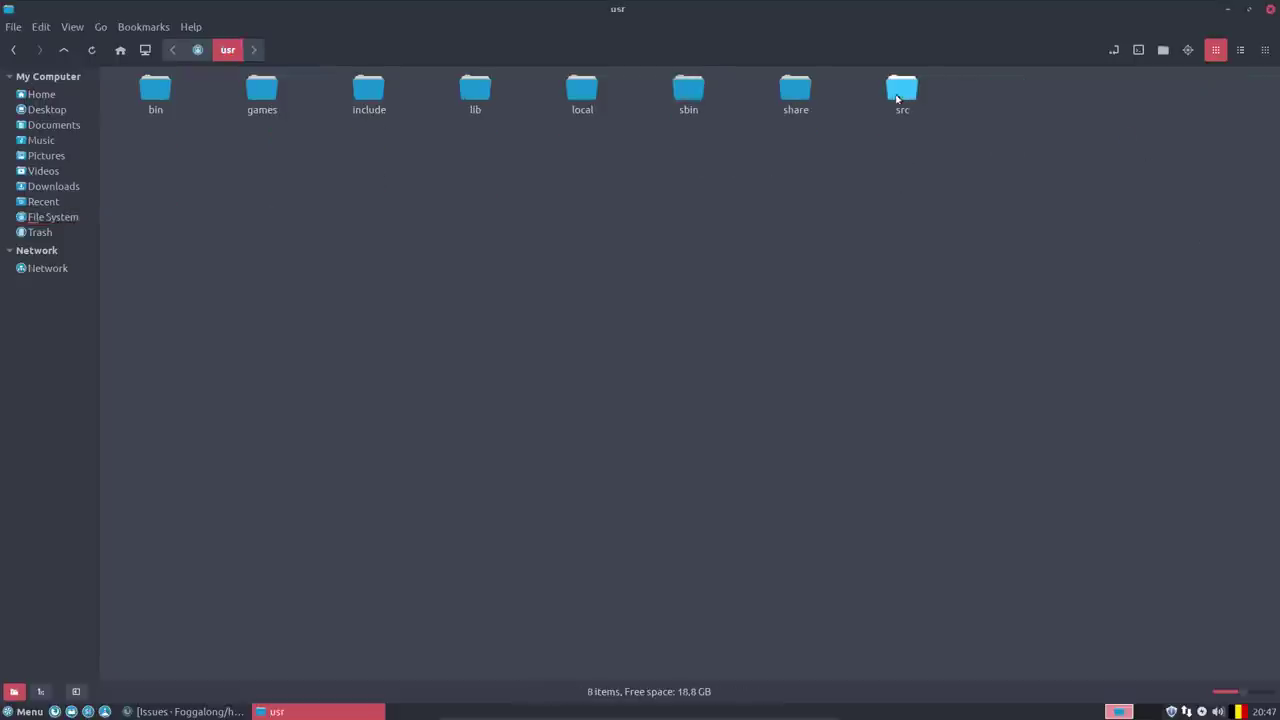
double_click(795, 92)
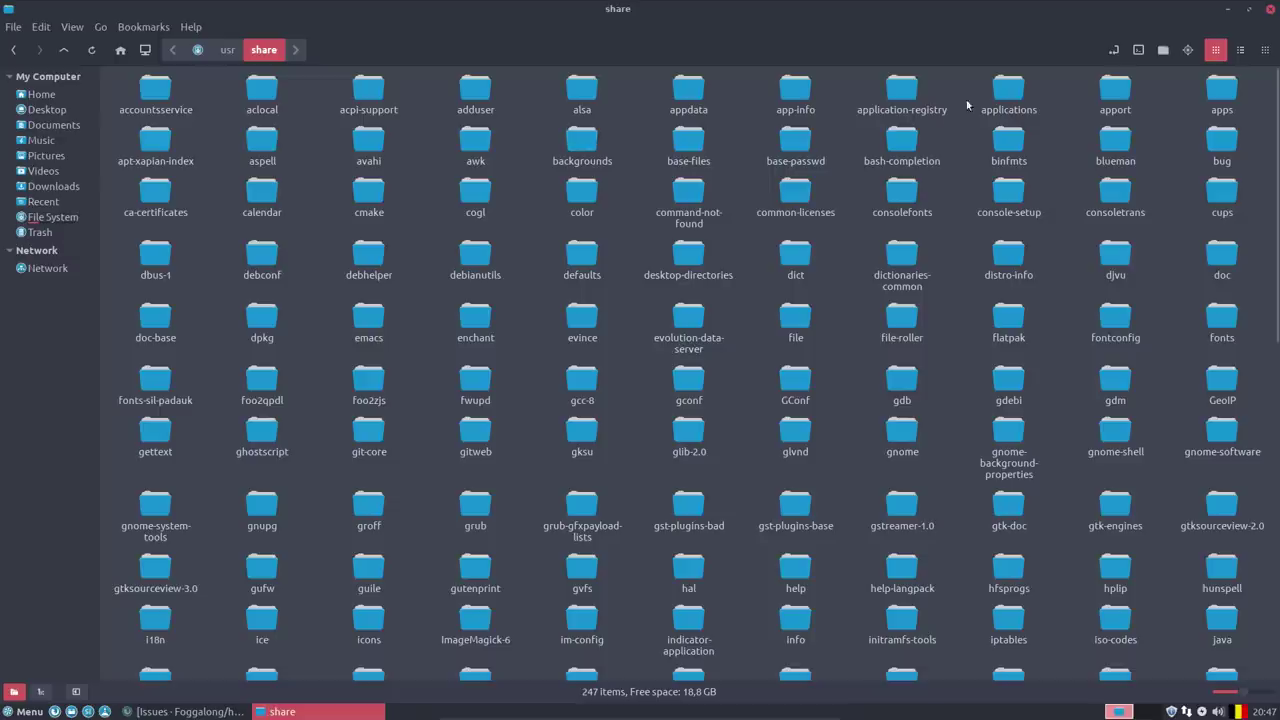
double_click(1009, 95)
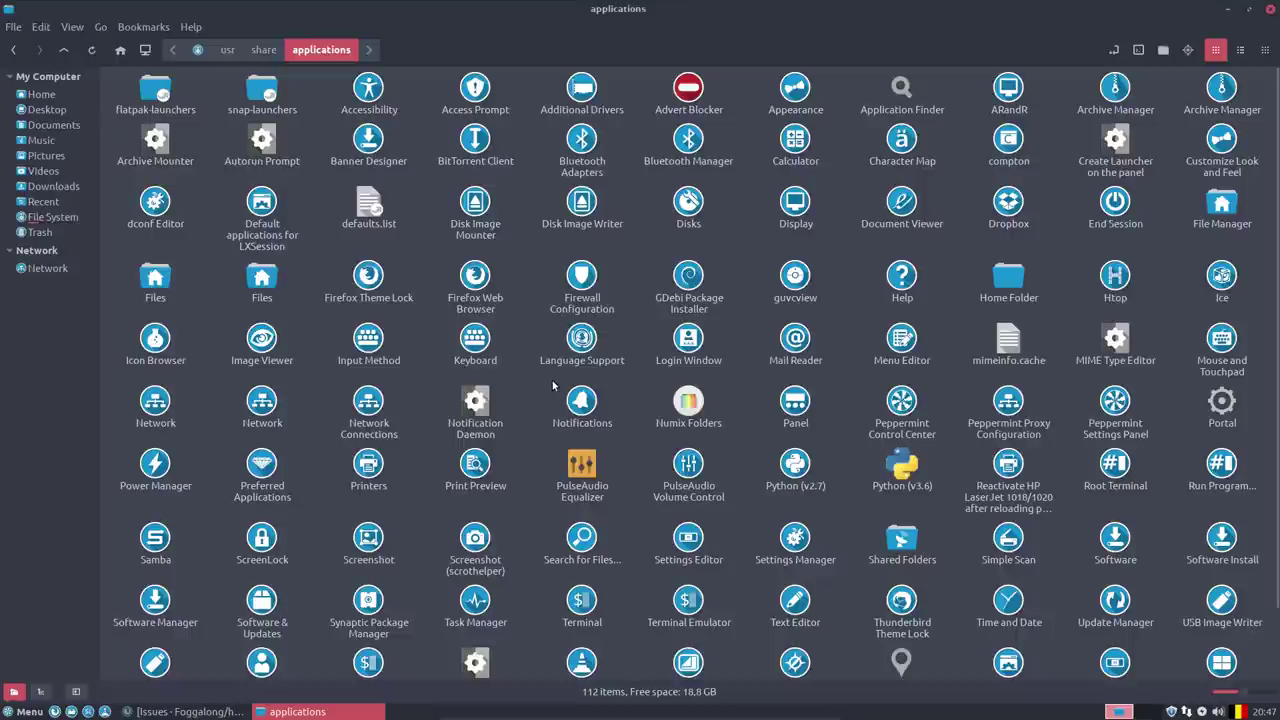
scroll(553, 386, down, 3)
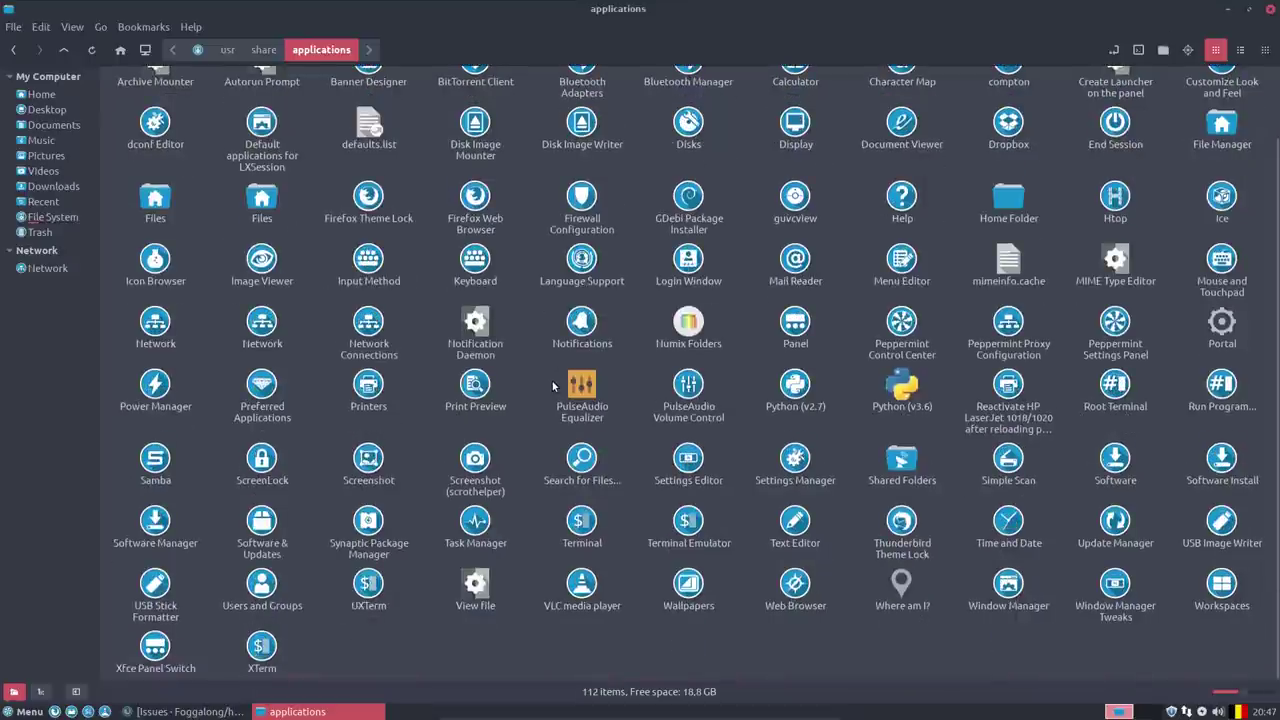
scroll(553, 386, up, 3)
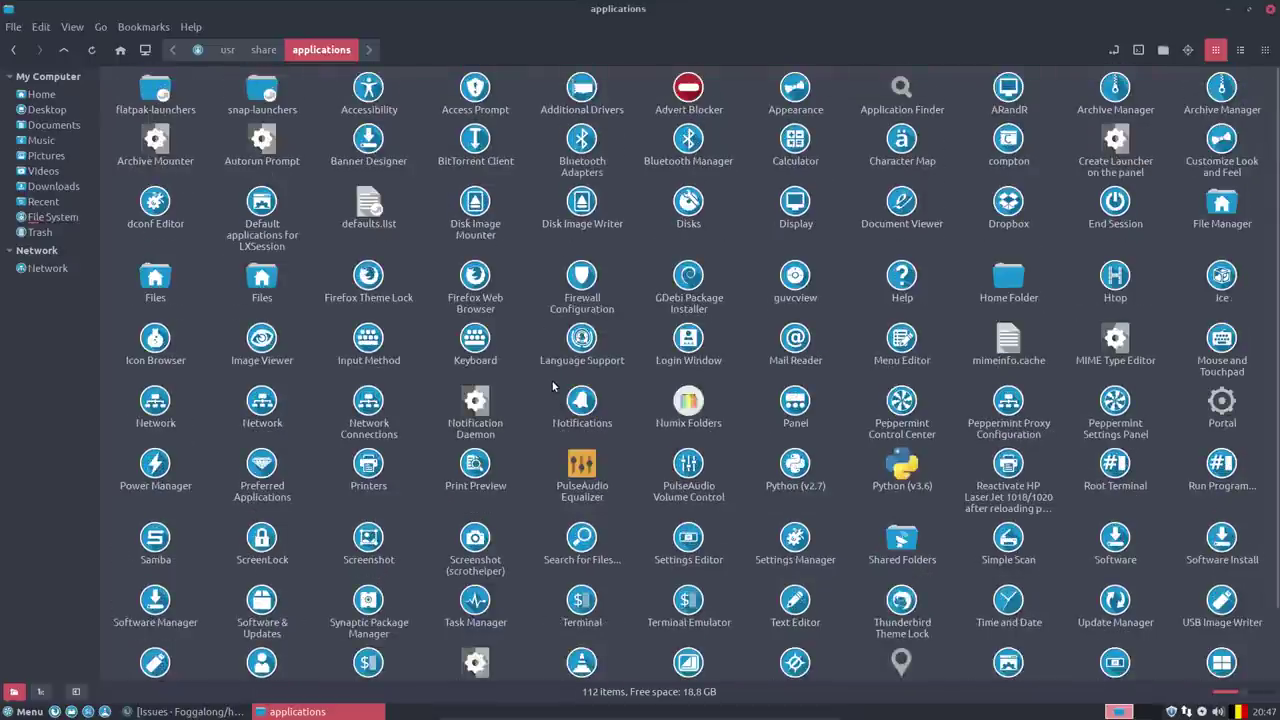
scroll(553, 386, down, 3)
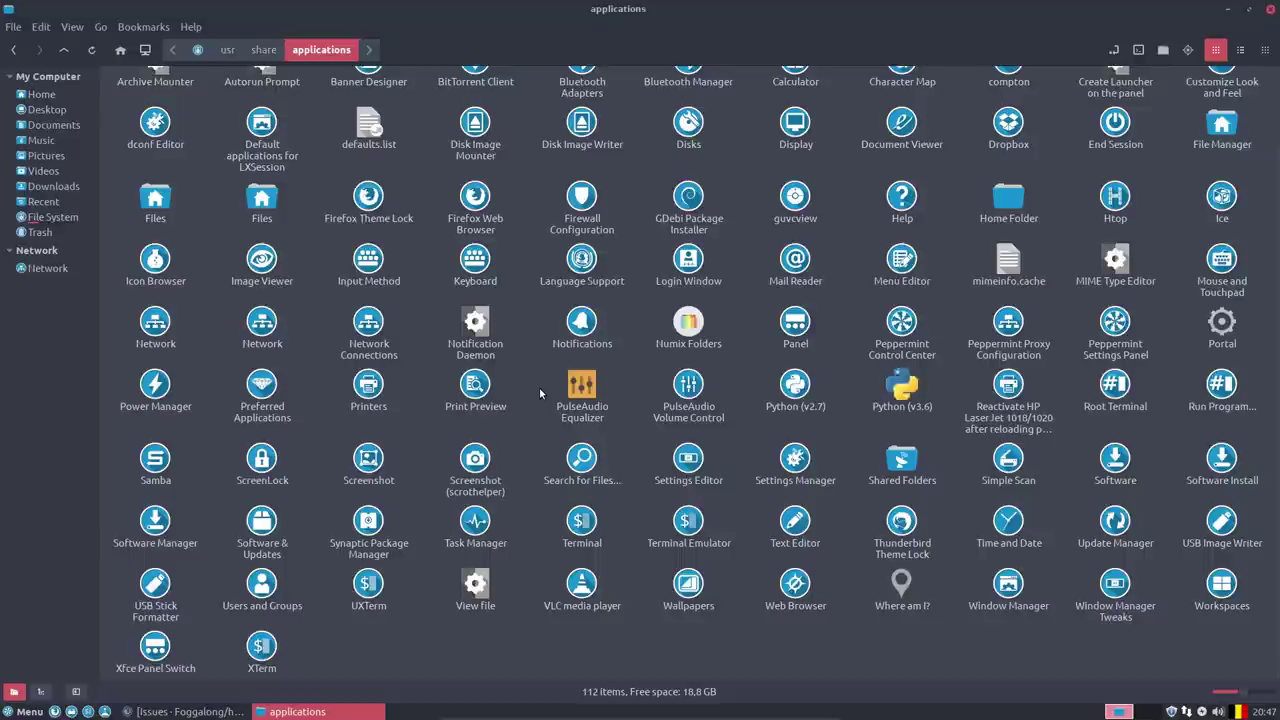
click(28, 711)
click(45, 557)
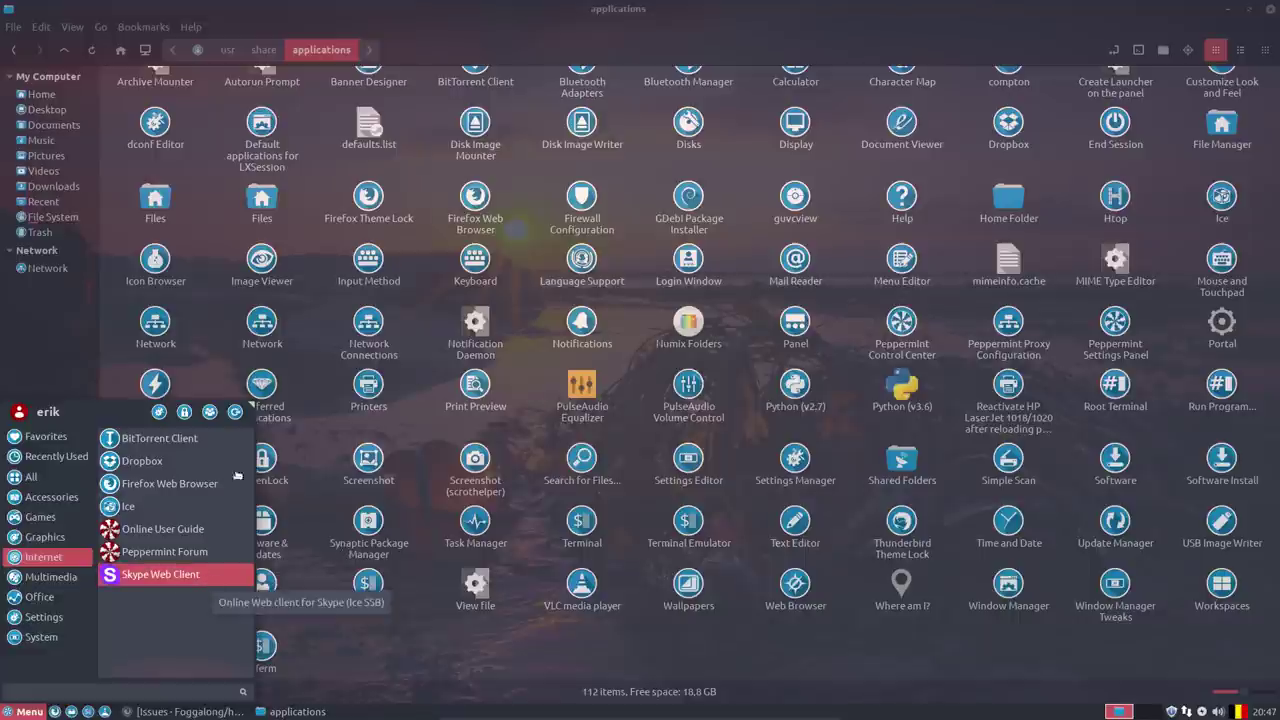
Edit the Peppermint Forum launcher to show its ice-firefox command and Ice SSB comment.
right_click(181, 552)
click(220, 638)
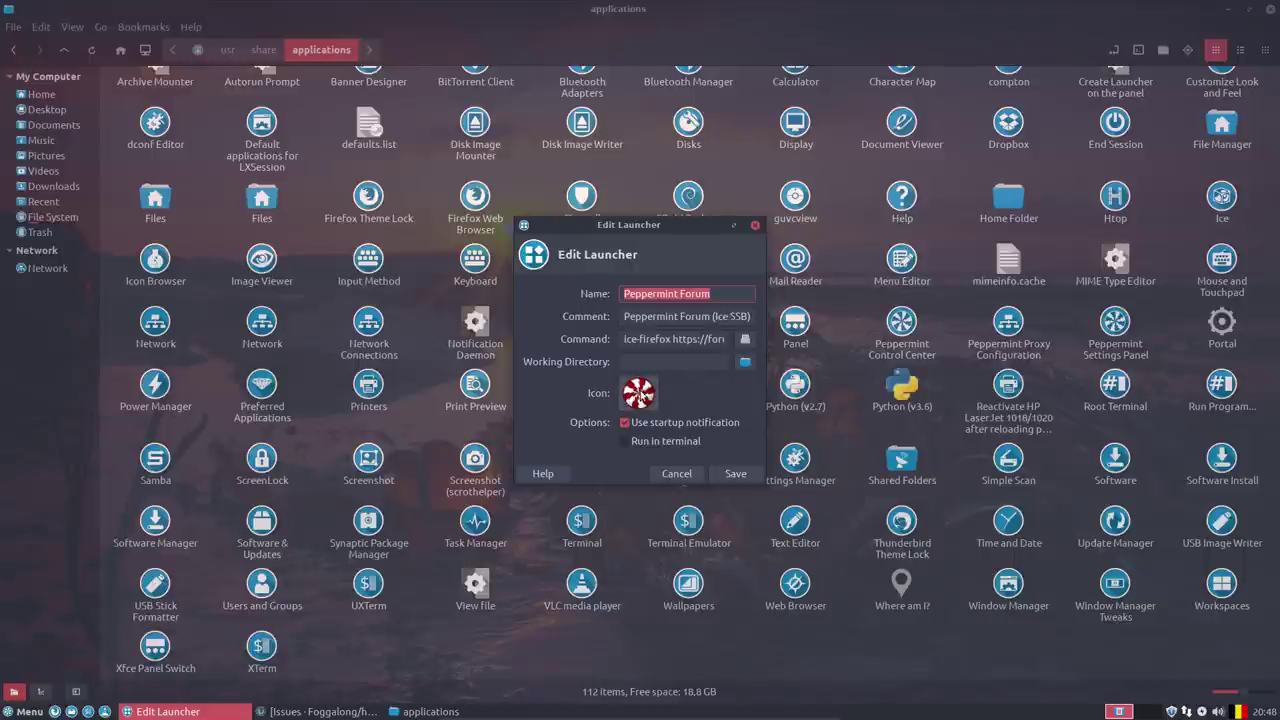
Look through the .config/linuxmint folder in Nemo, then return to Home.
click(41, 94)
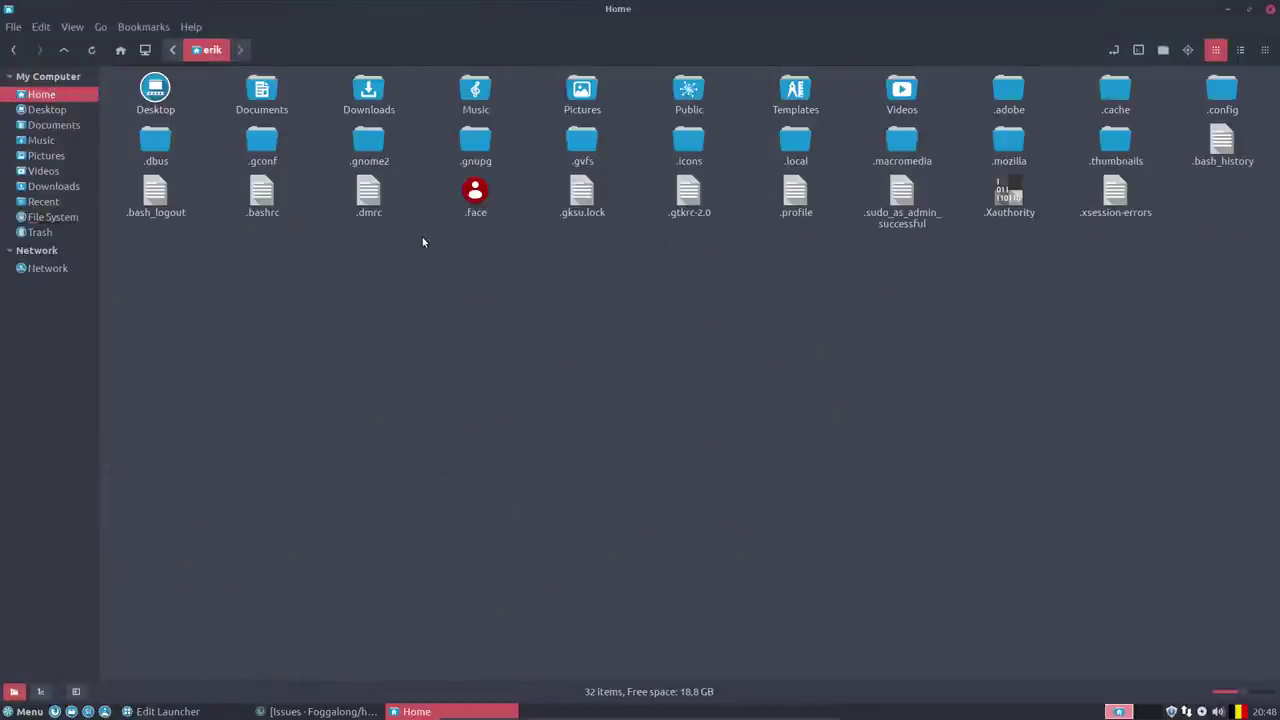
double_click(1221, 88)
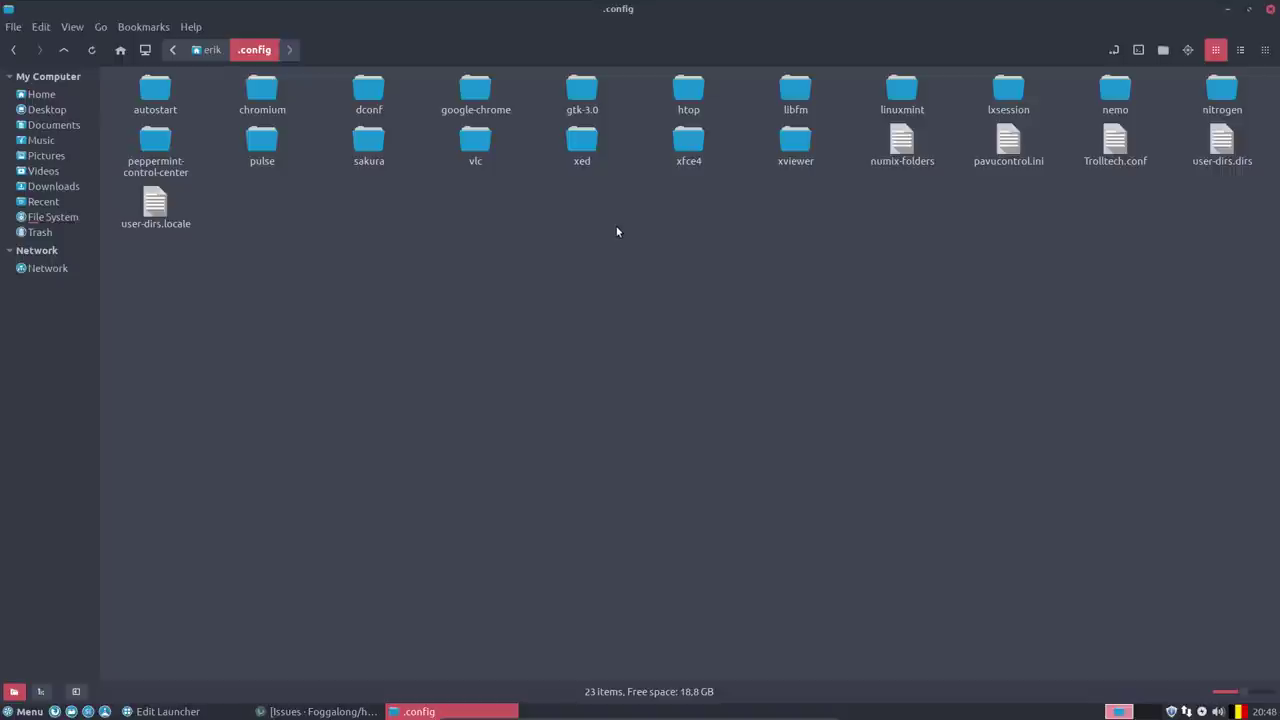
double_click(901, 88)
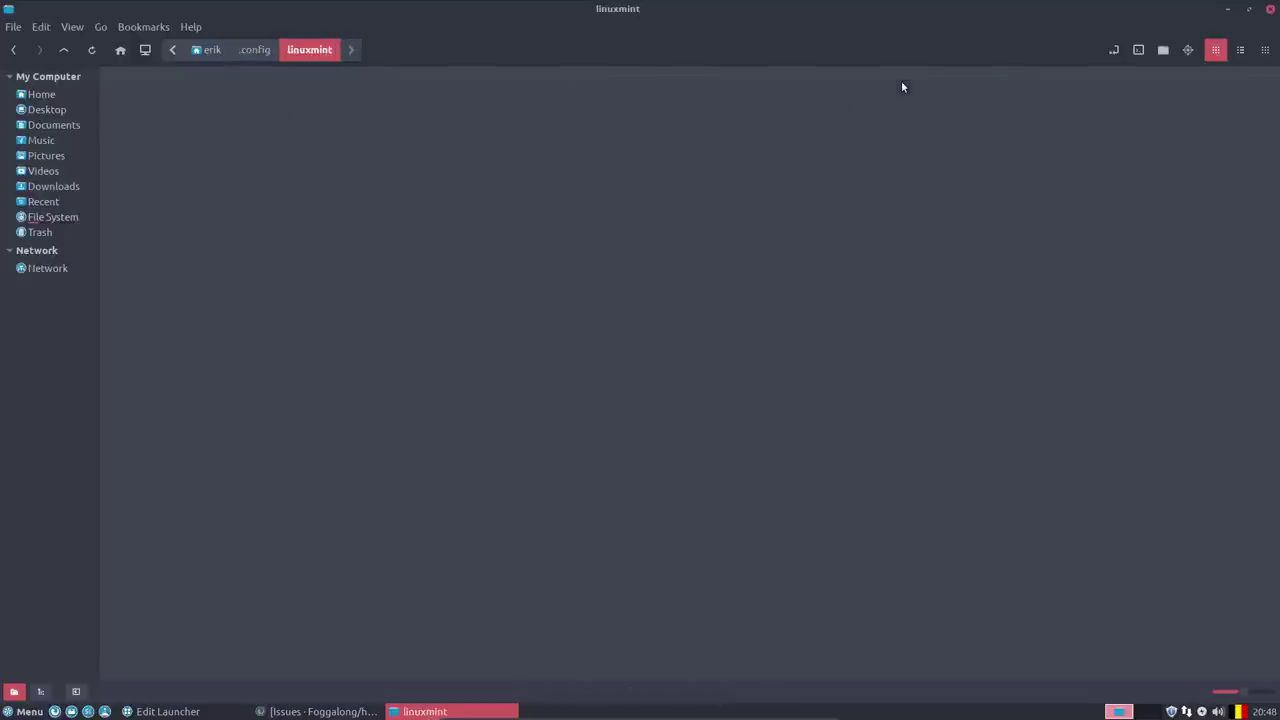
click(258, 50)
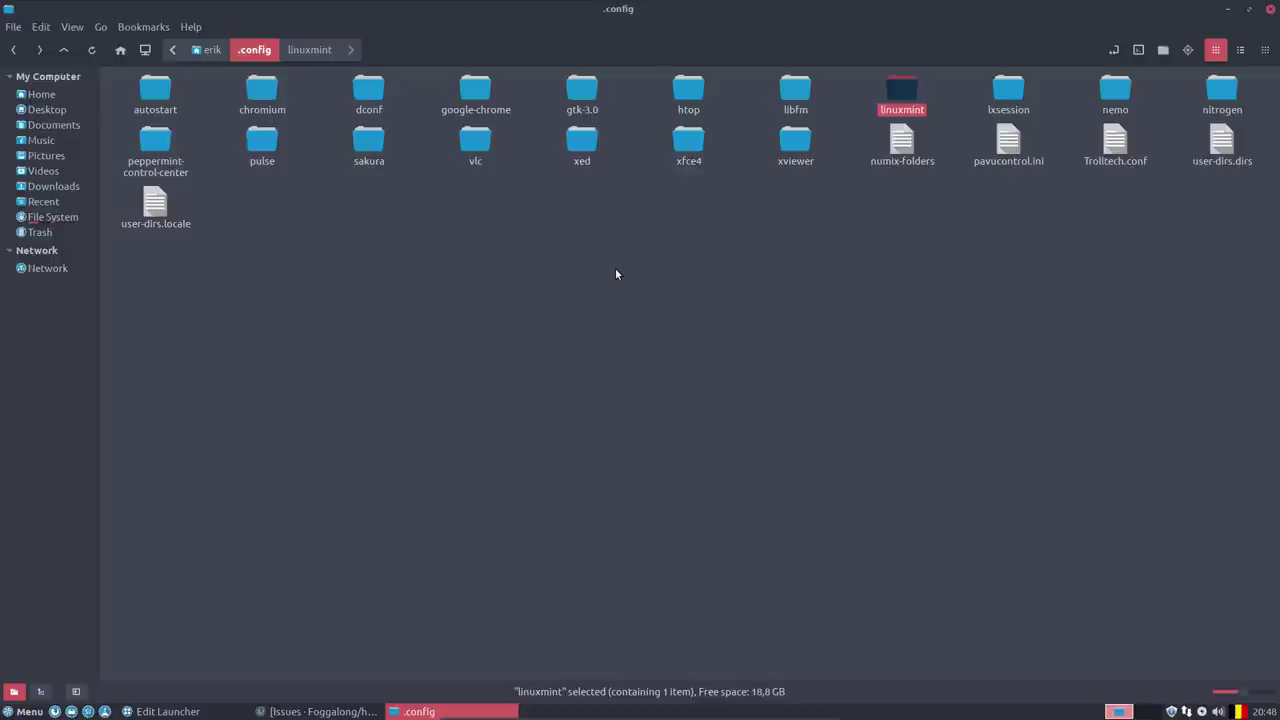
click(209, 50)
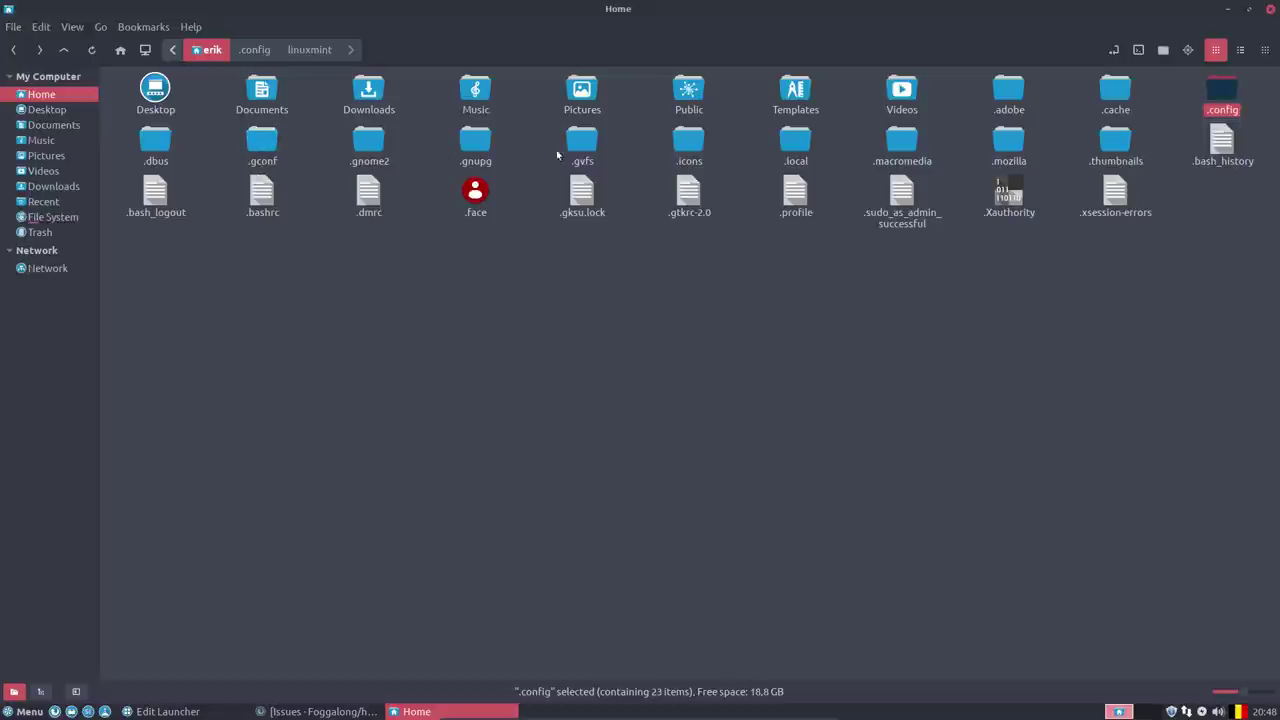
Browse the ice profile folders under .local/share (firefox, pixlr.com_editor_, web.skype.com).
double_click(796, 143)
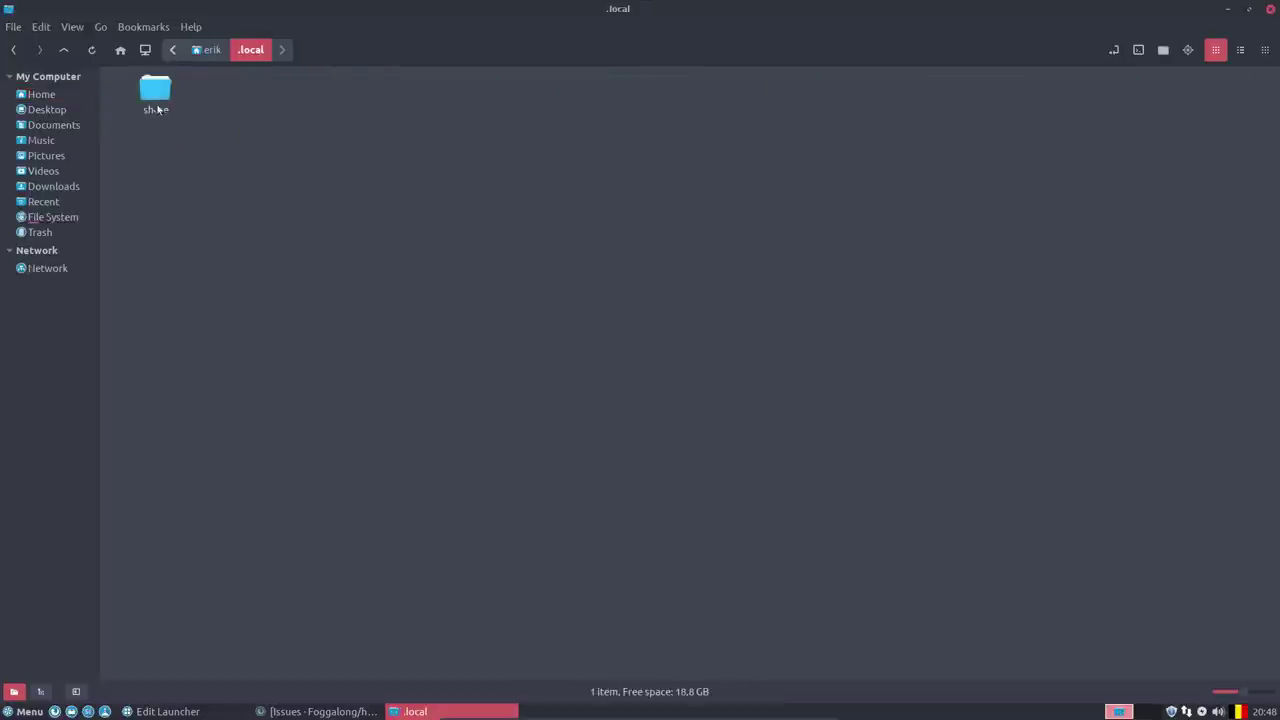
double_click(155, 104)
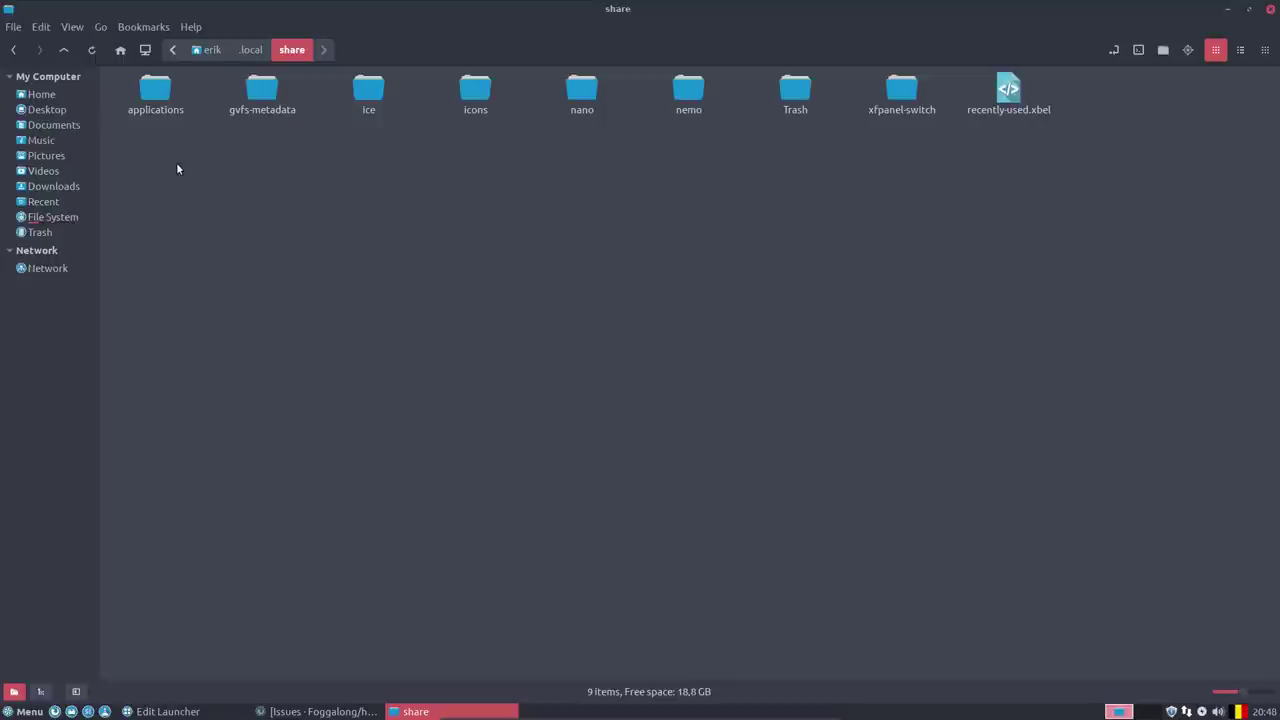
double_click(368, 95)
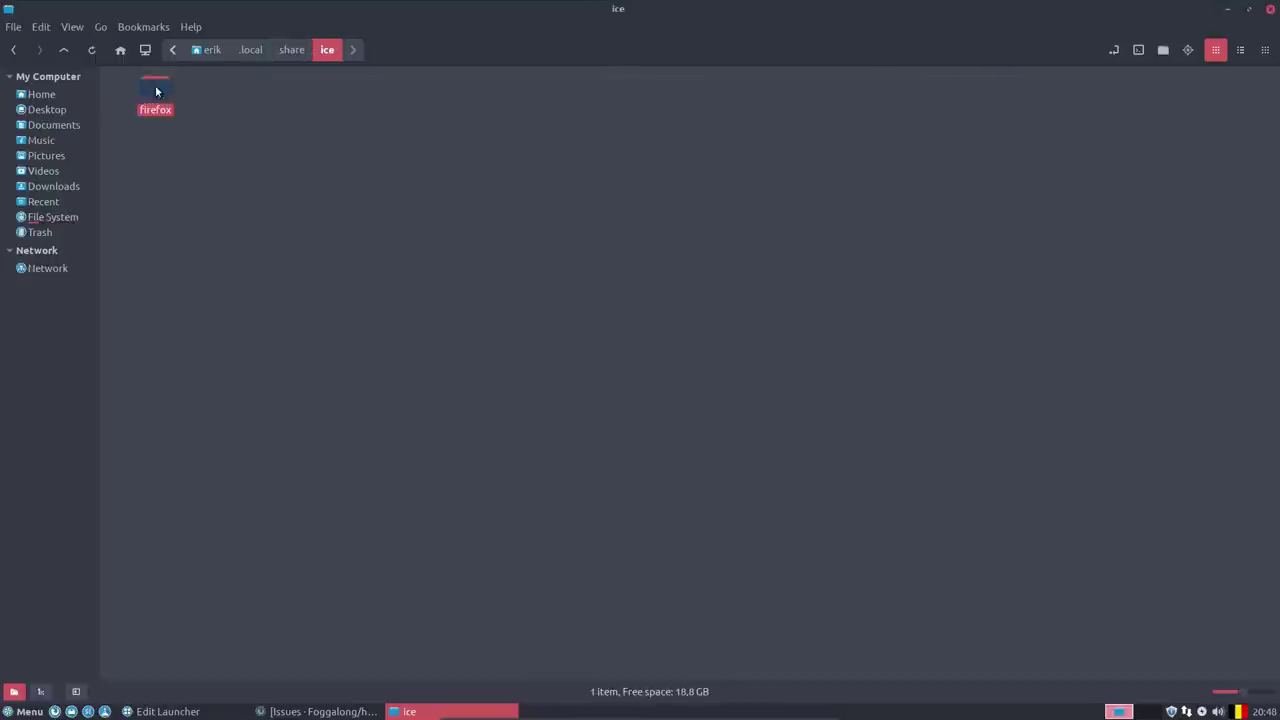
double_click(156, 92)
click(160, 94)
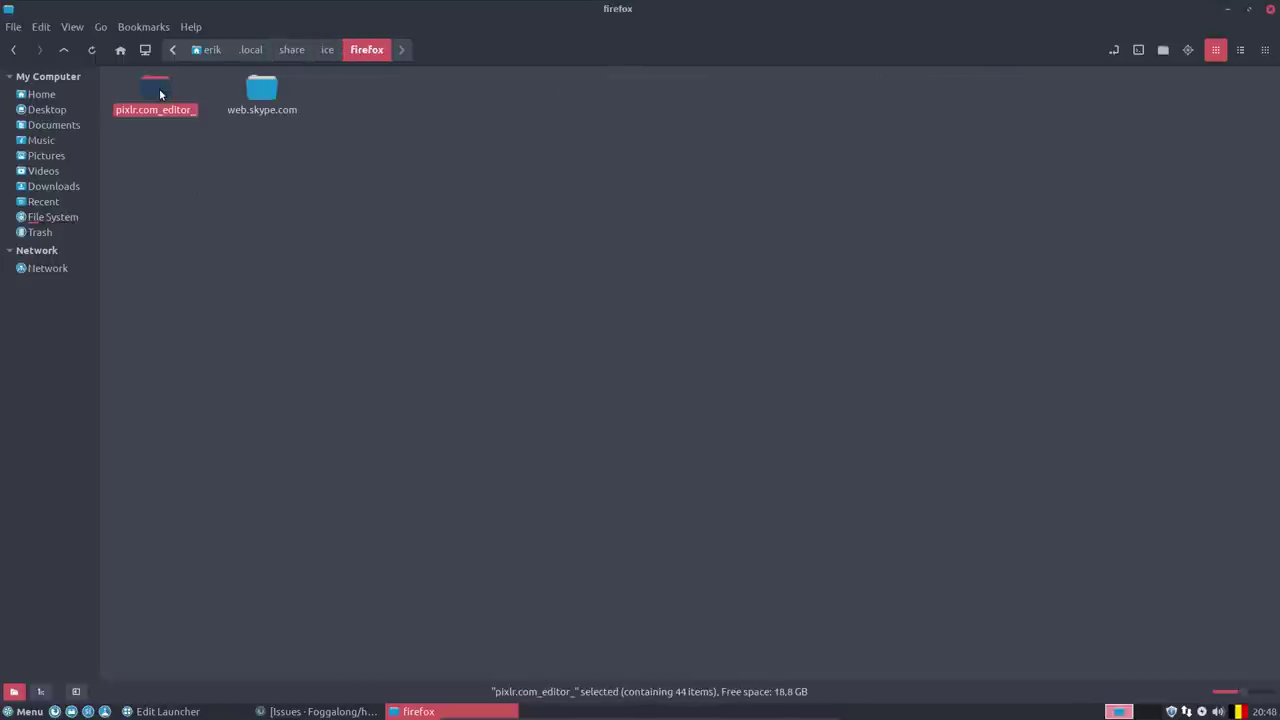
double_click(271, 92)
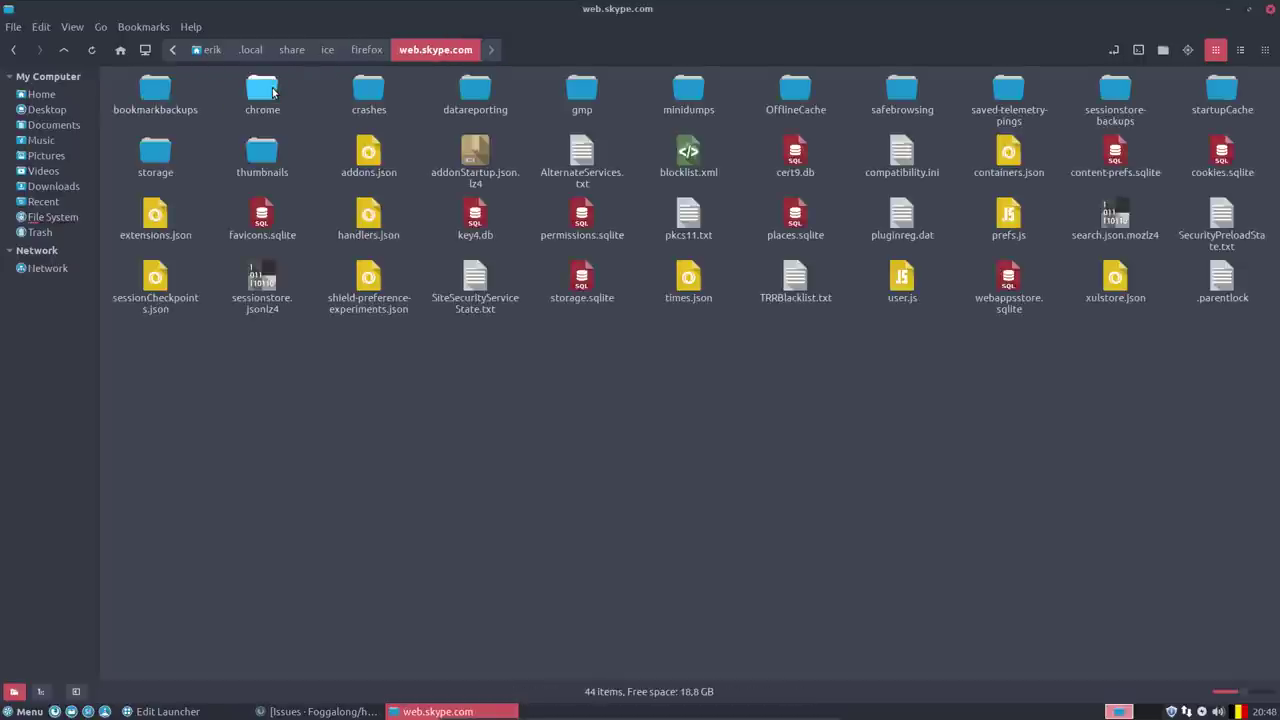
click(328, 49)
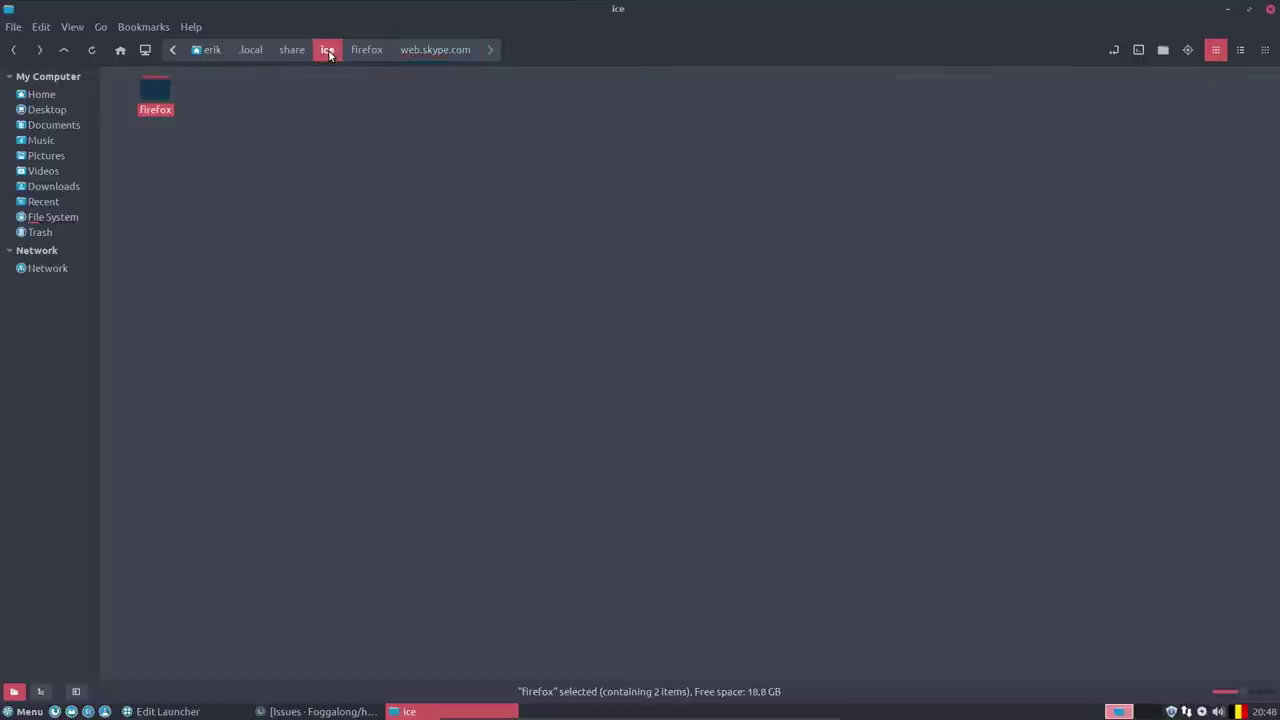
click(292, 52)
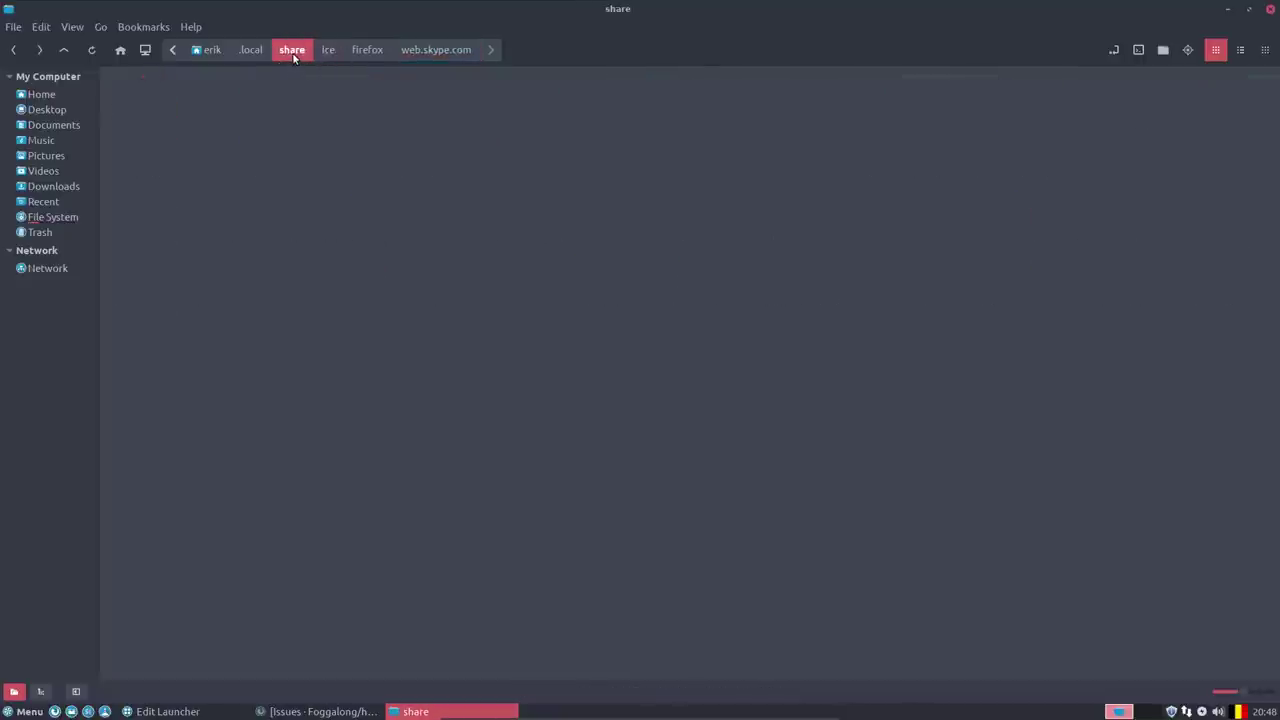
Inspect the hicolor 48x48 and scalable app icon folders, then open .local/share/applications.
double_click(475, 90)
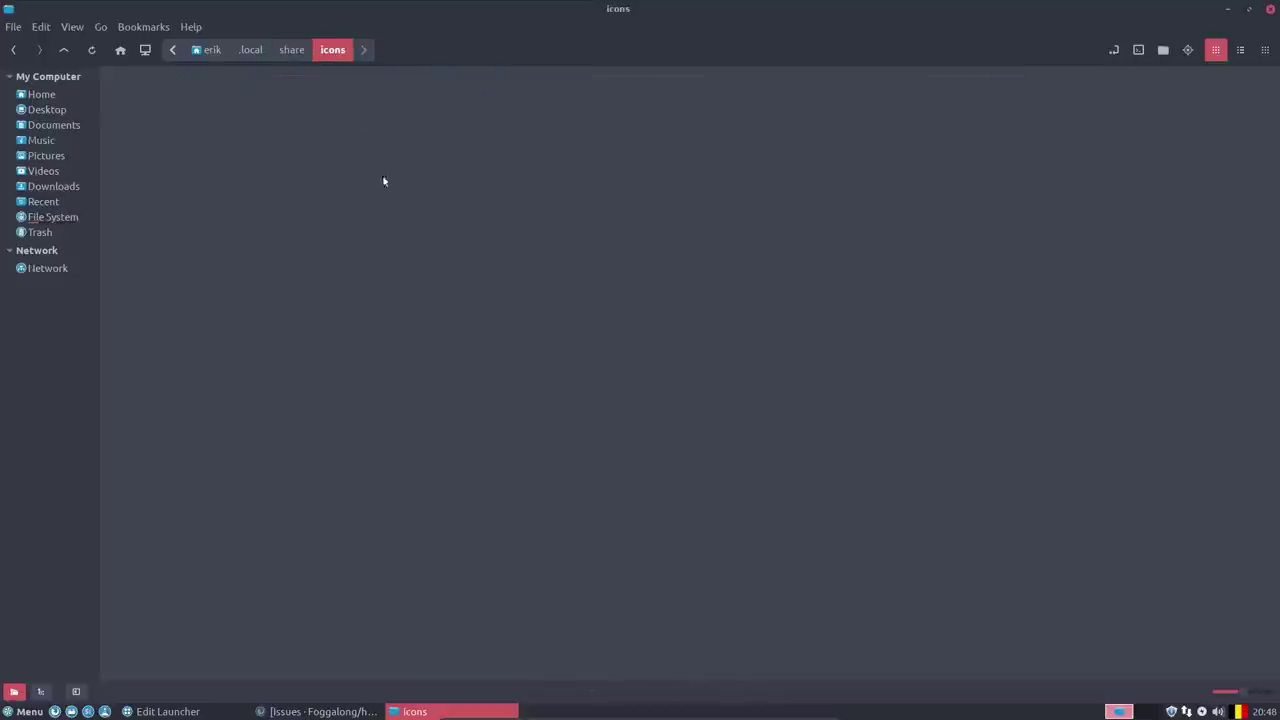
double_click(158, 96)
double_click(158, 96)
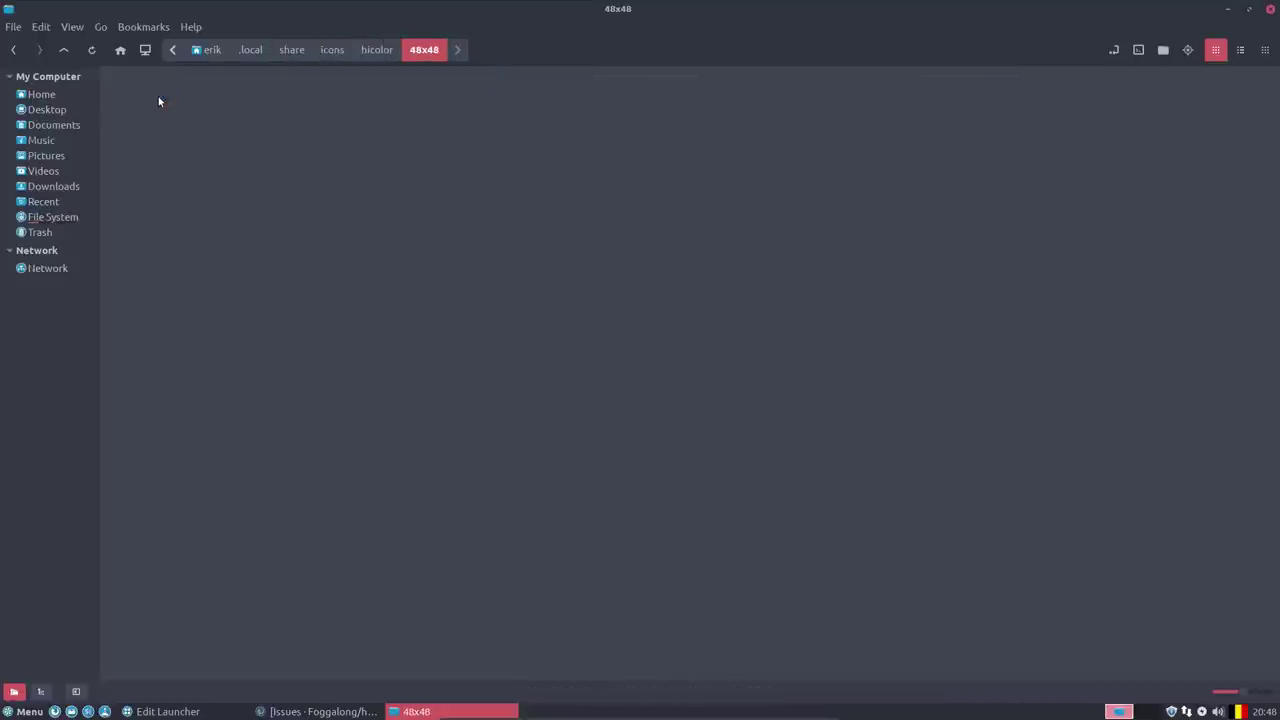
double_click(158, 96)
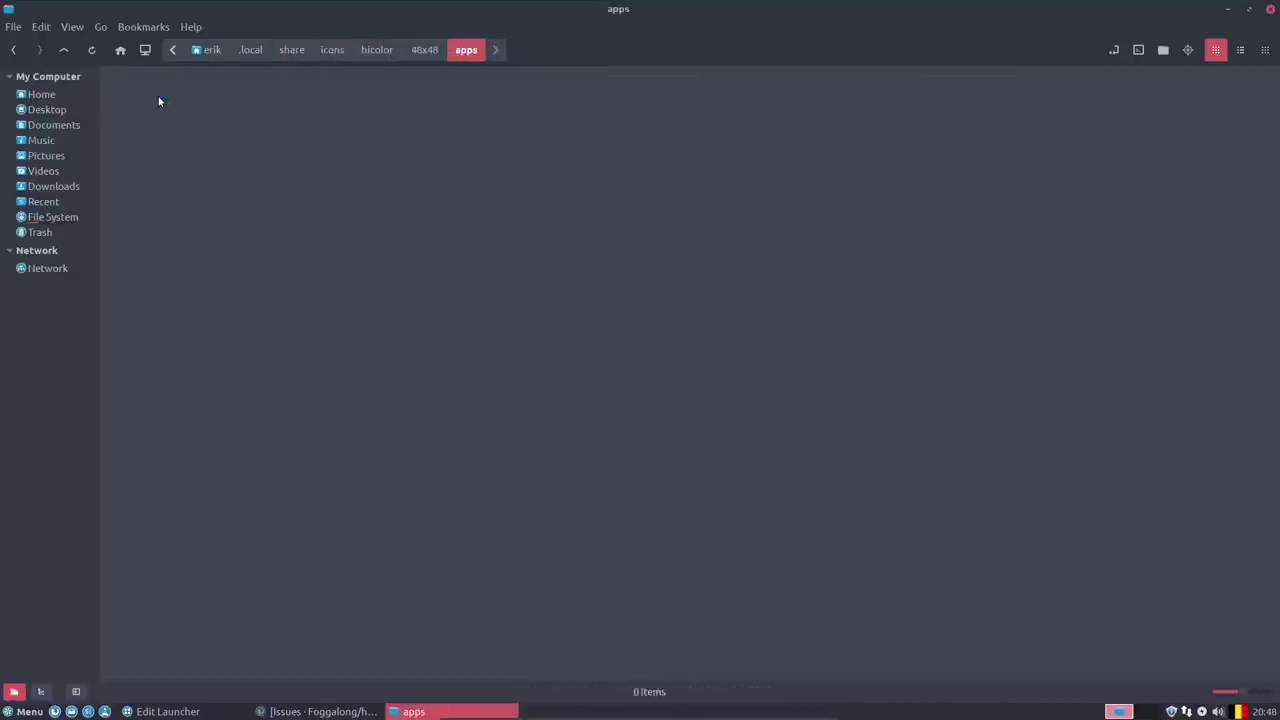
click(362, 53)
double_click(262, 92)
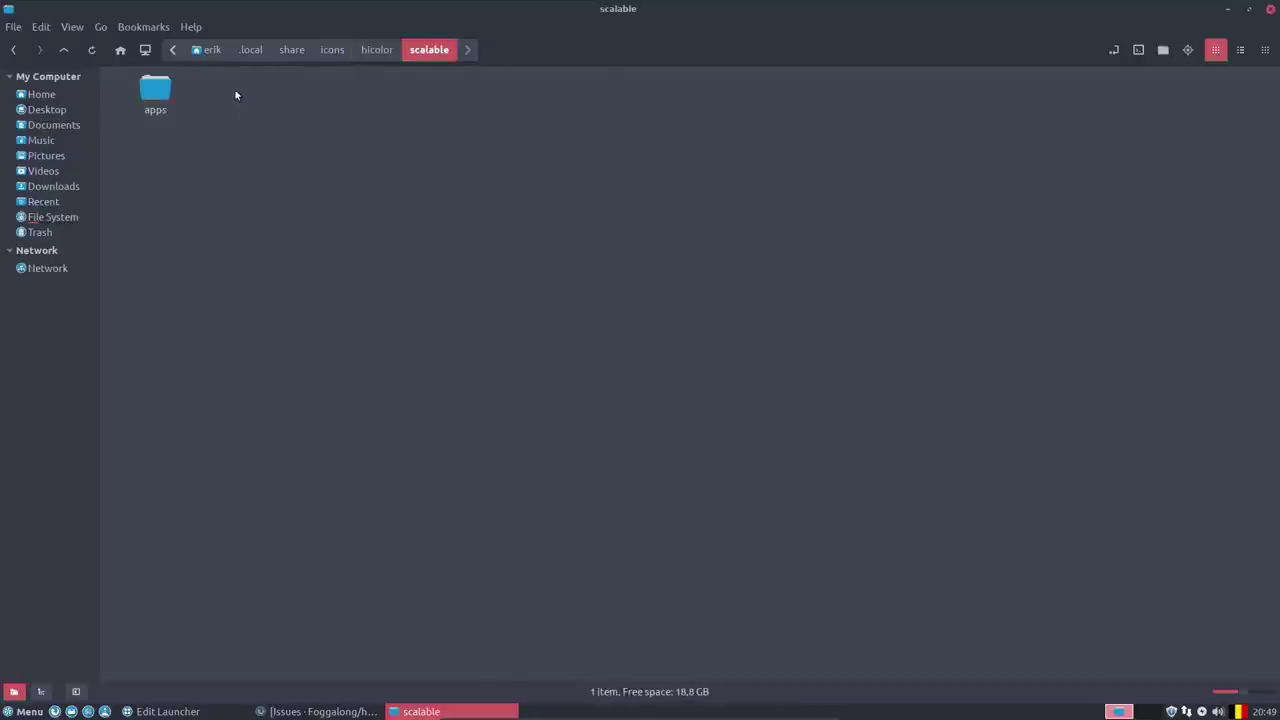
double_click(165, 98)
click(298, 51)
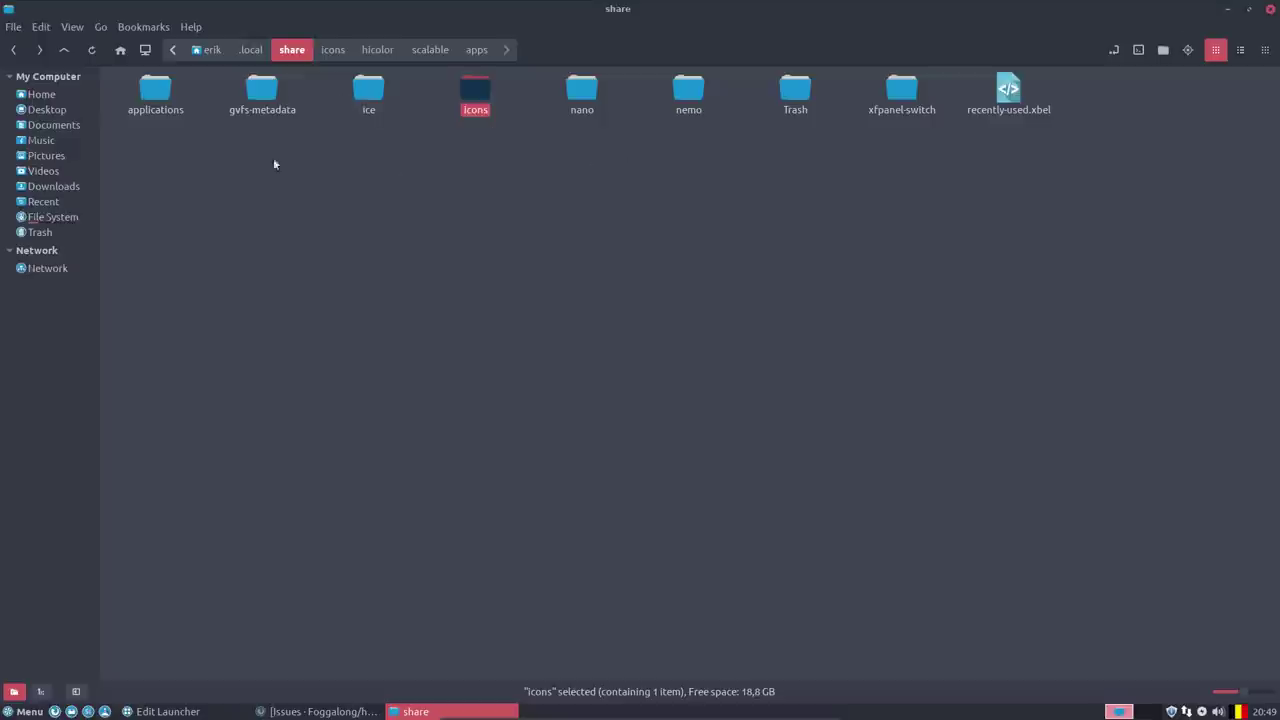
double_click(153, 93)
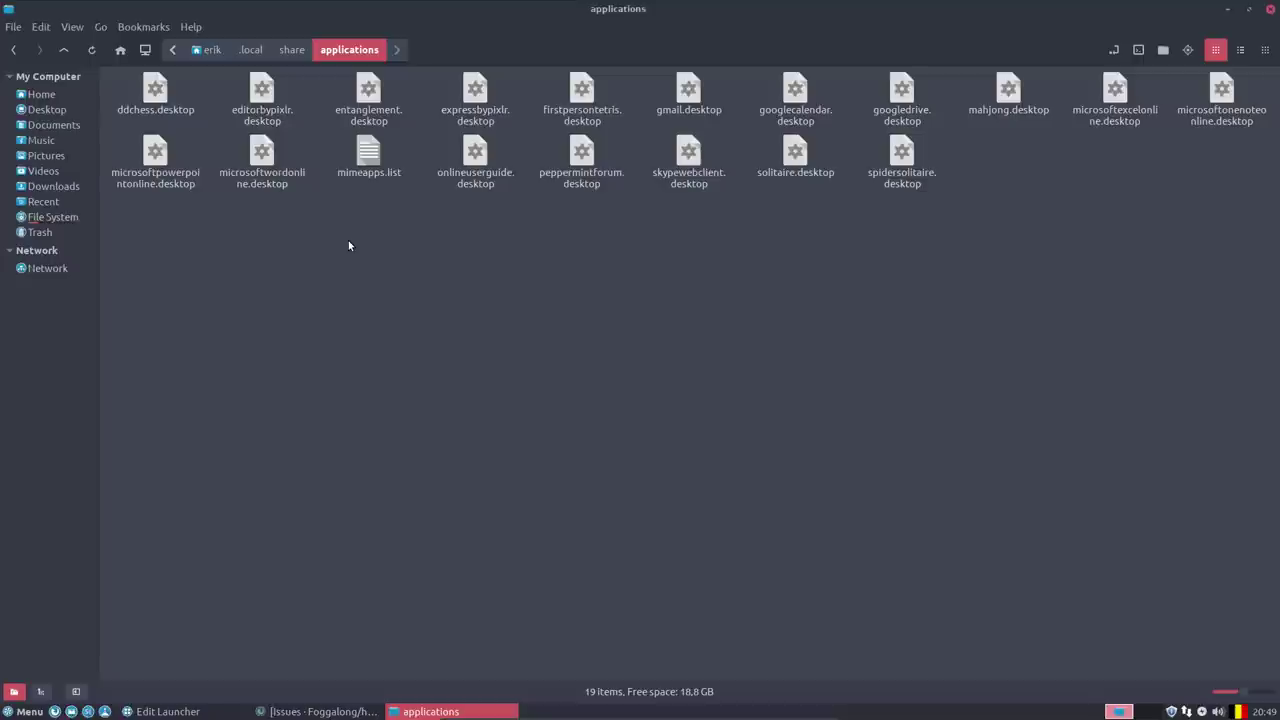
Open gmail.desktop in the Xed text editor.
click(679, 94)
right_click(679, 90)
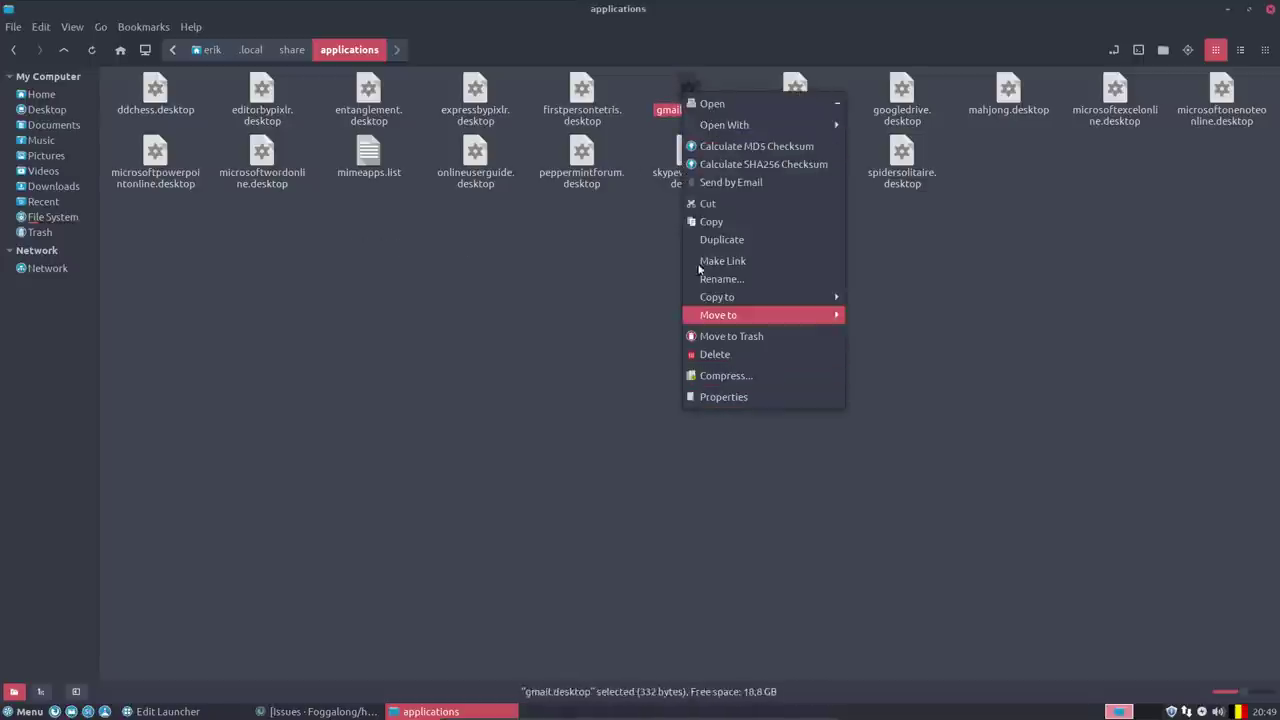
click(890, 128)
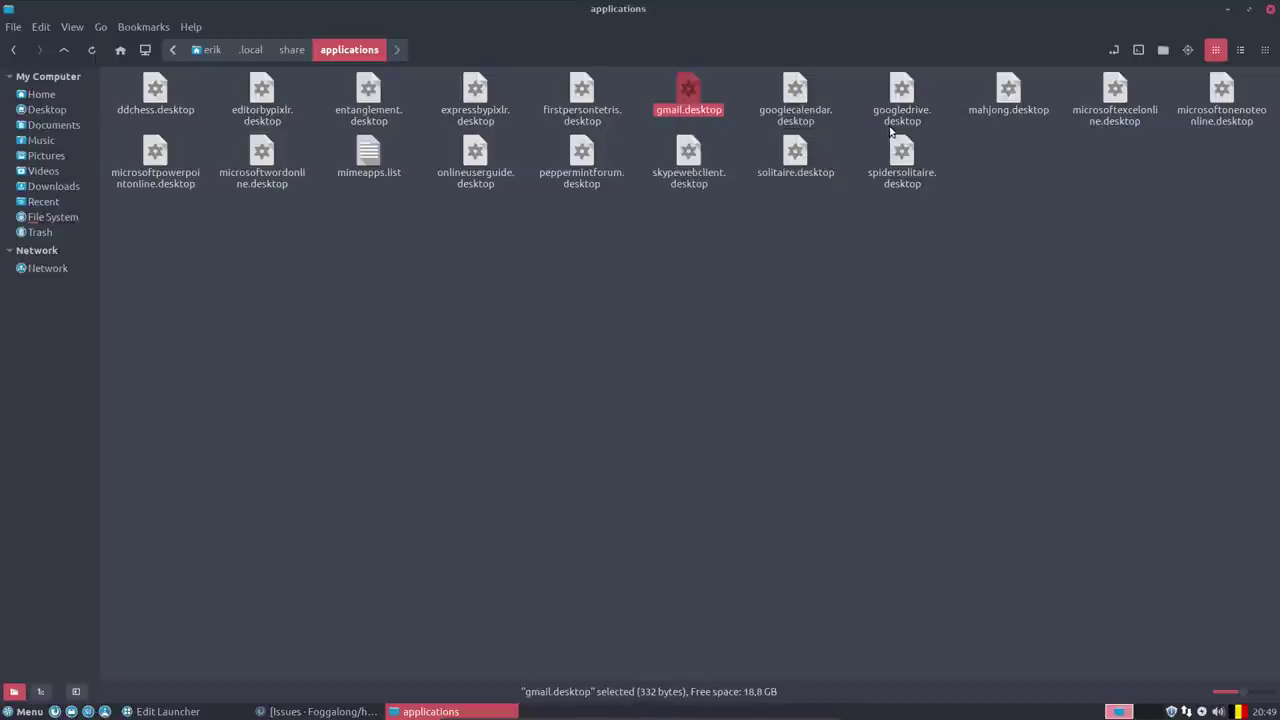
right_click(688, 93)
mouse_move(730, 122)
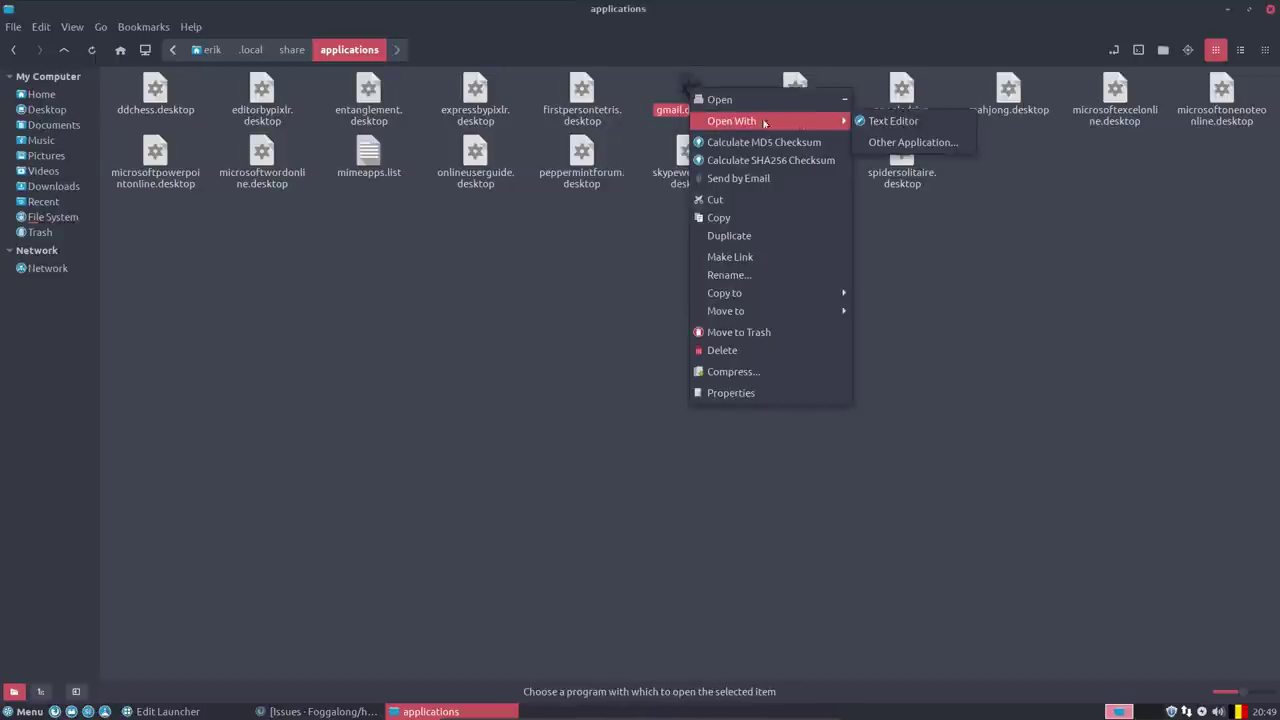
click(879, 122)
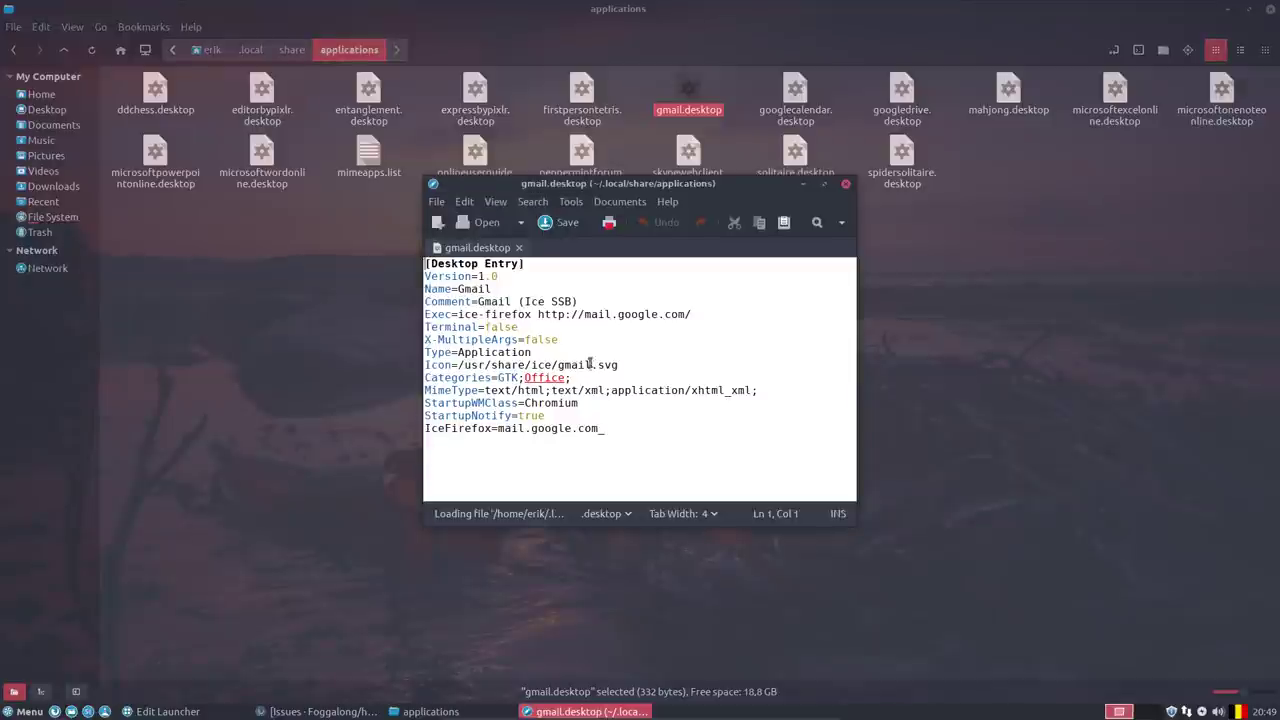
Strip the /usr/share/ice/ path and .svg from the Icon line, leaving gmail, and save.
click(452, 314)
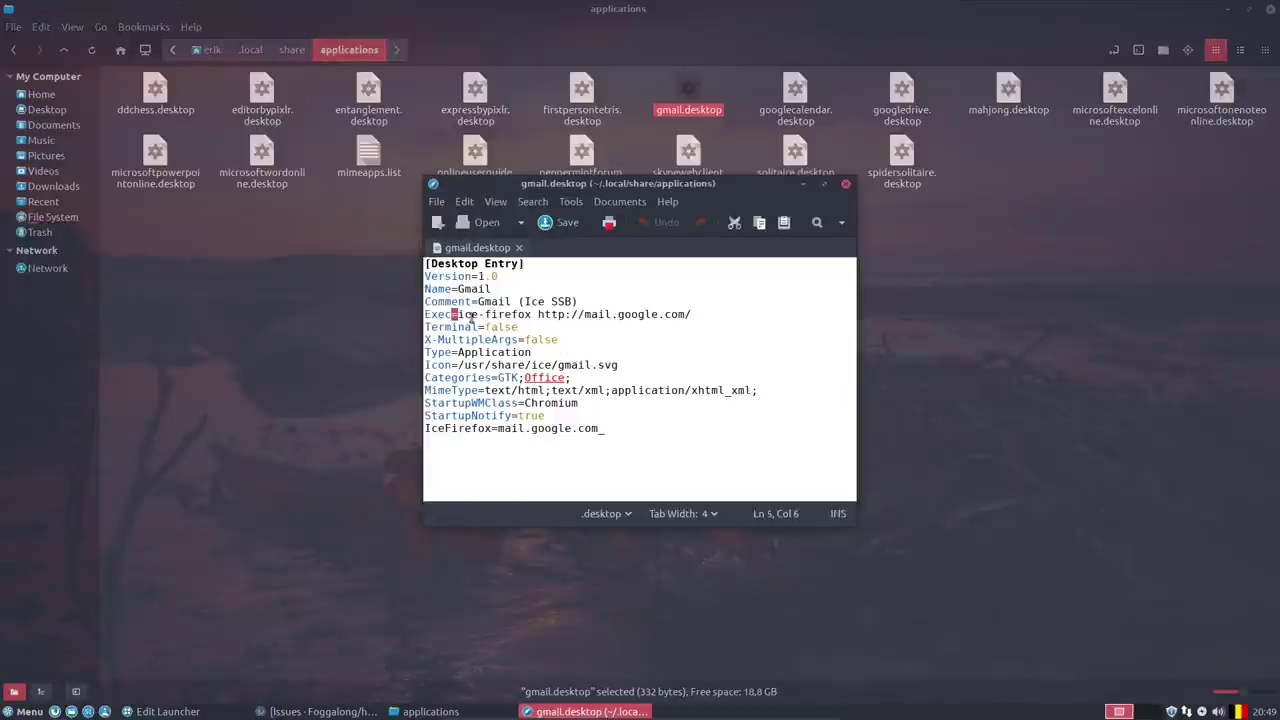
drag(458, 314, 535, 312)
click(657, 314)
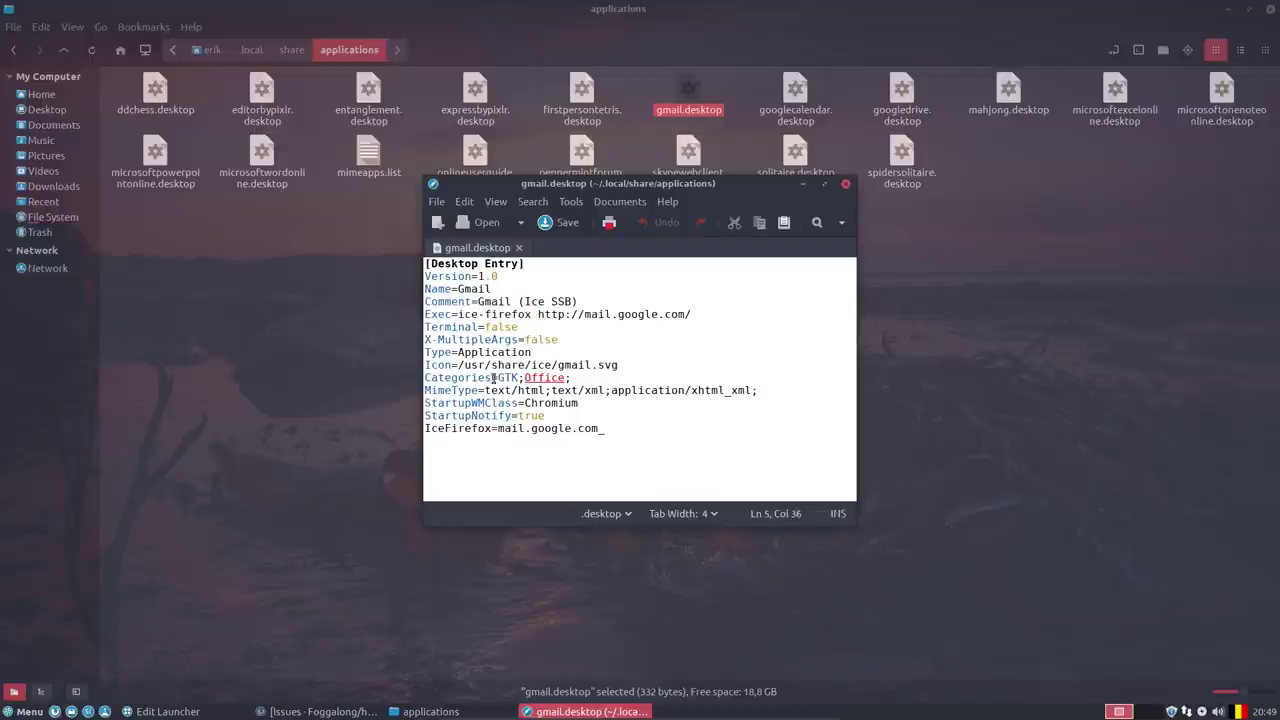
drag(458, 365, 558, 365)
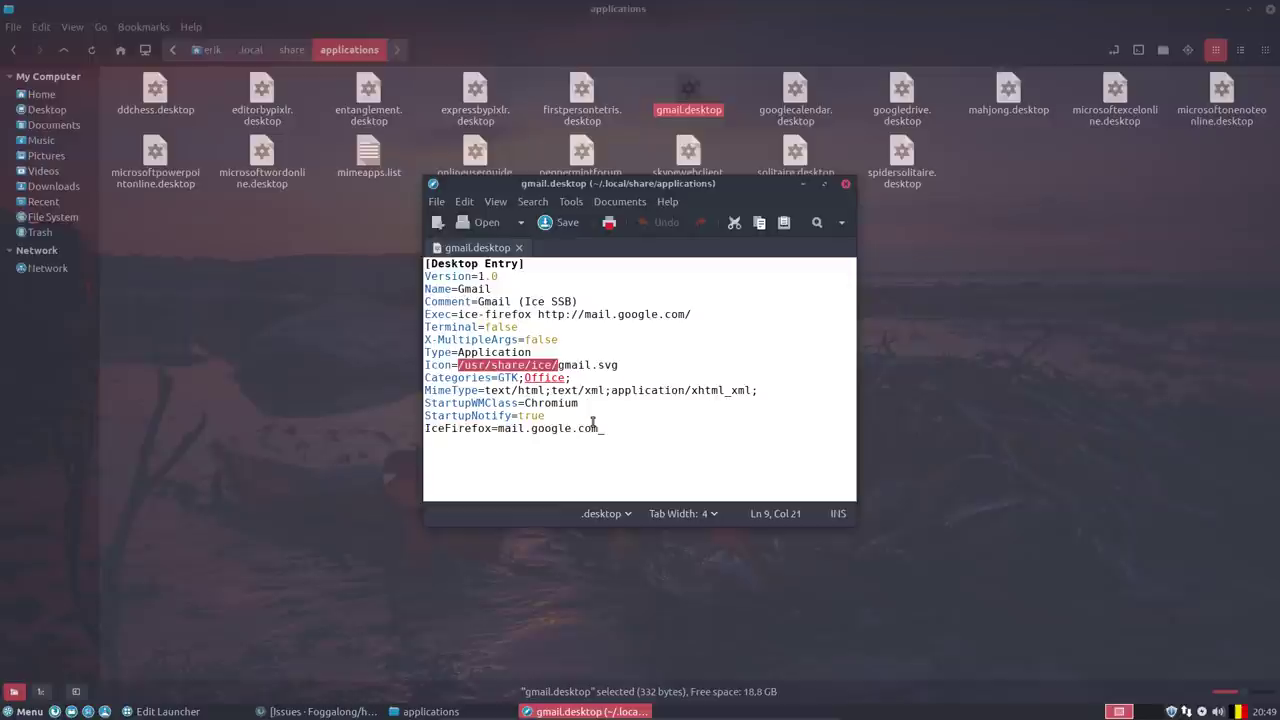
drag(558, 365, 456, 366)
key(BackSpace)
click(546, 365)
key(BackSpace)
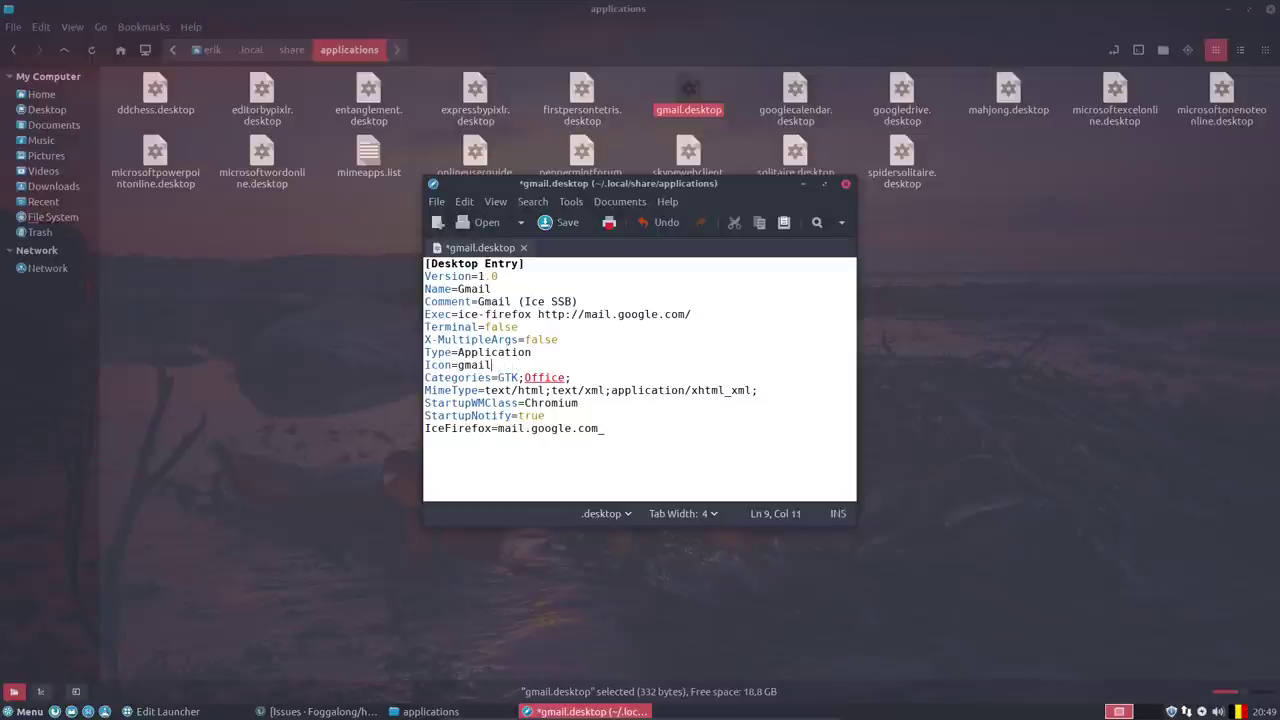
key(ctrl+s)
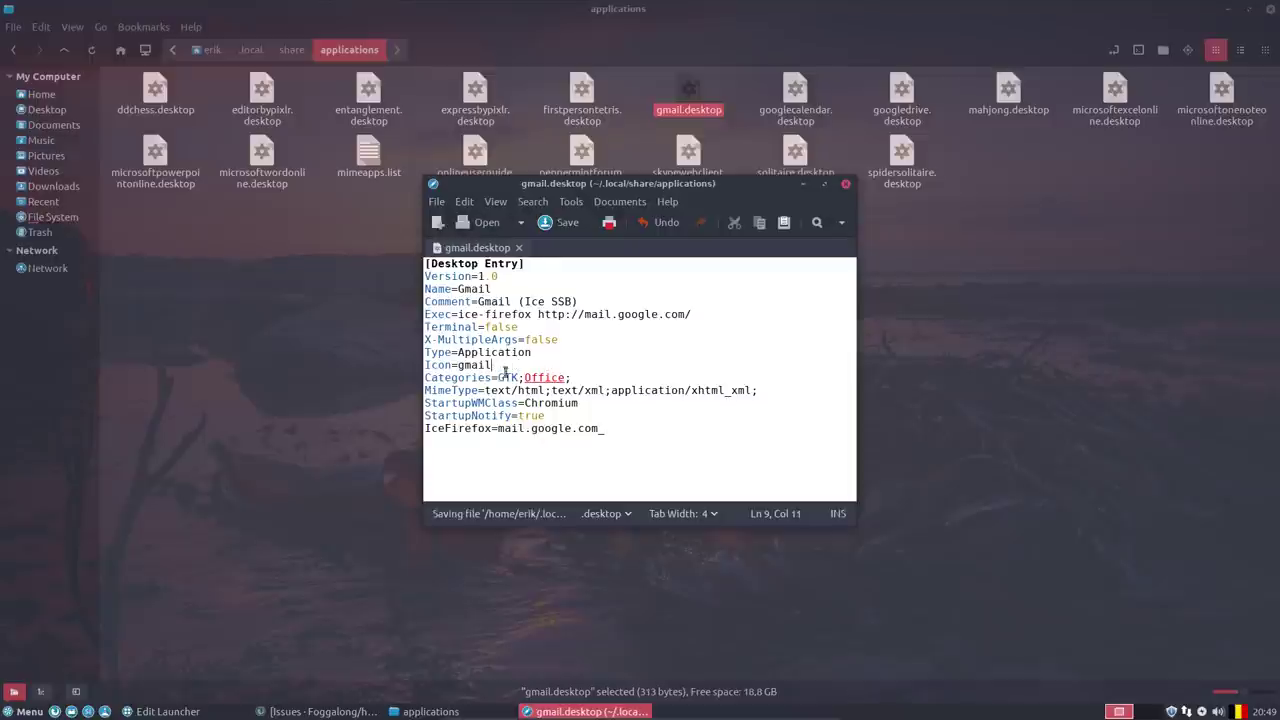
Search the menu for gmail to check its icon, temporarily reverting and resaving the Icon line.
click(20, 712)
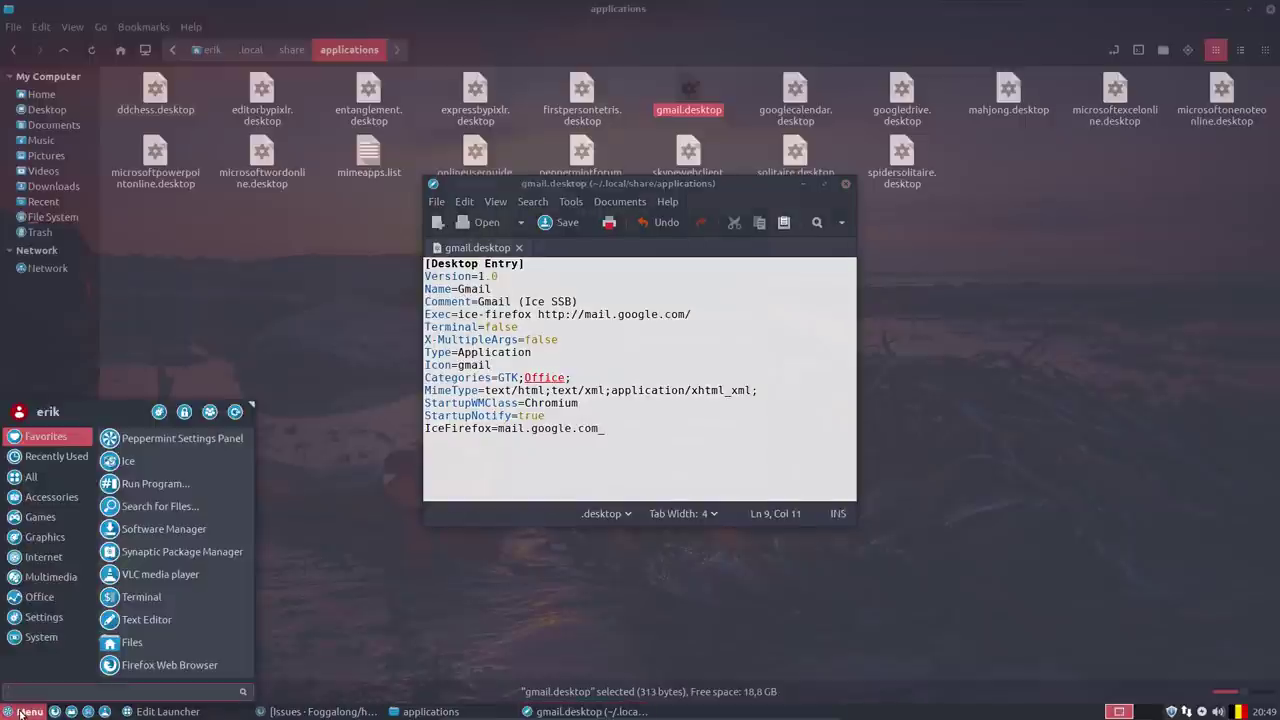
text(gmail)
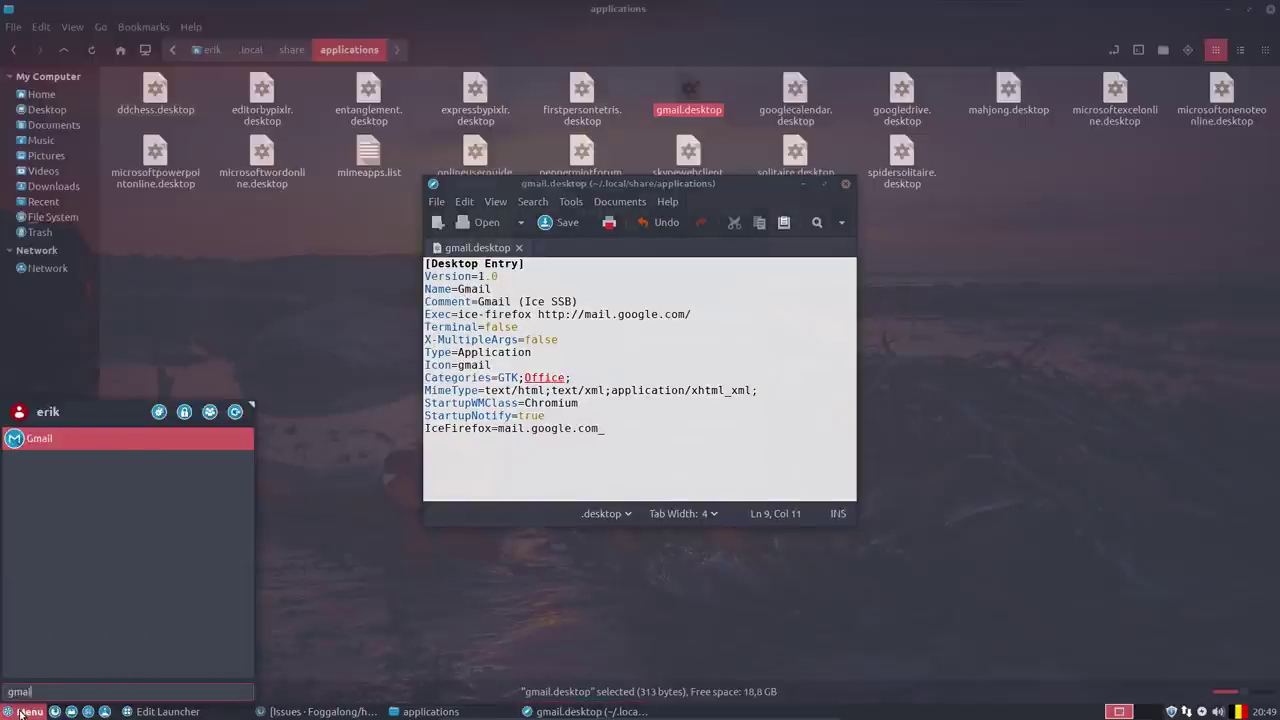
click(706, 444)
text(.svg)
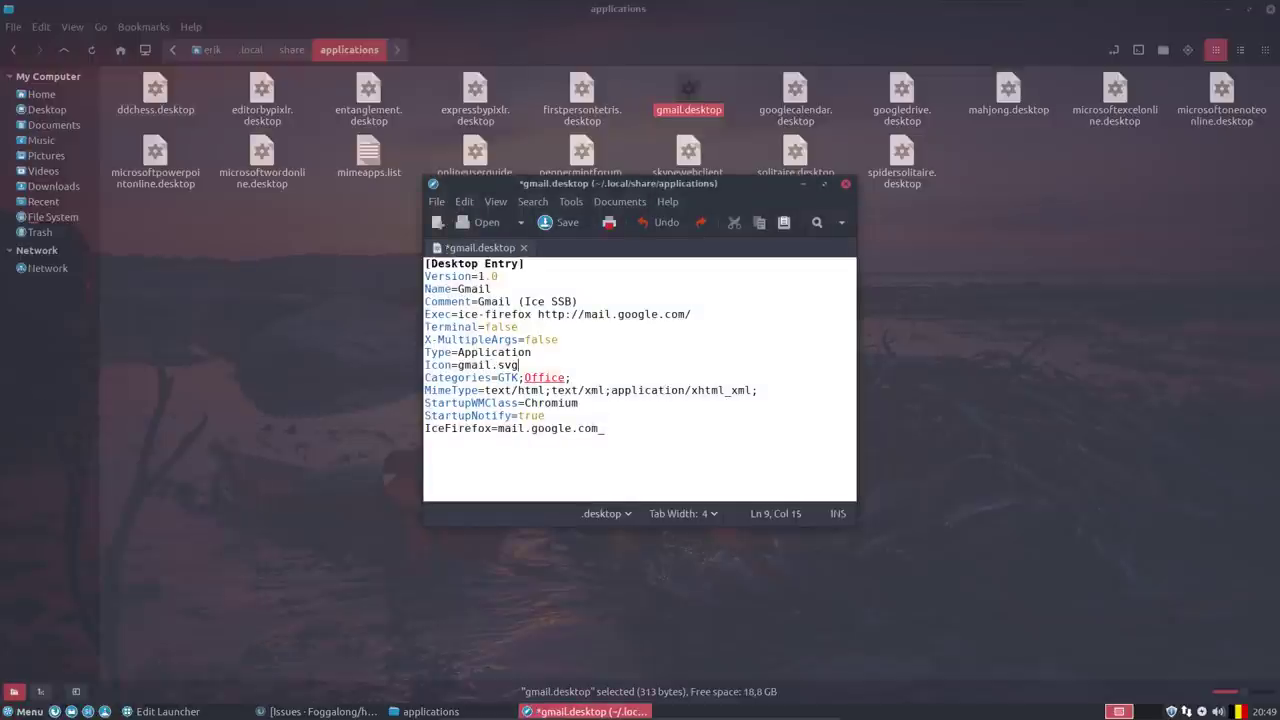
key(ctrl+v)
key(ctrl+s)
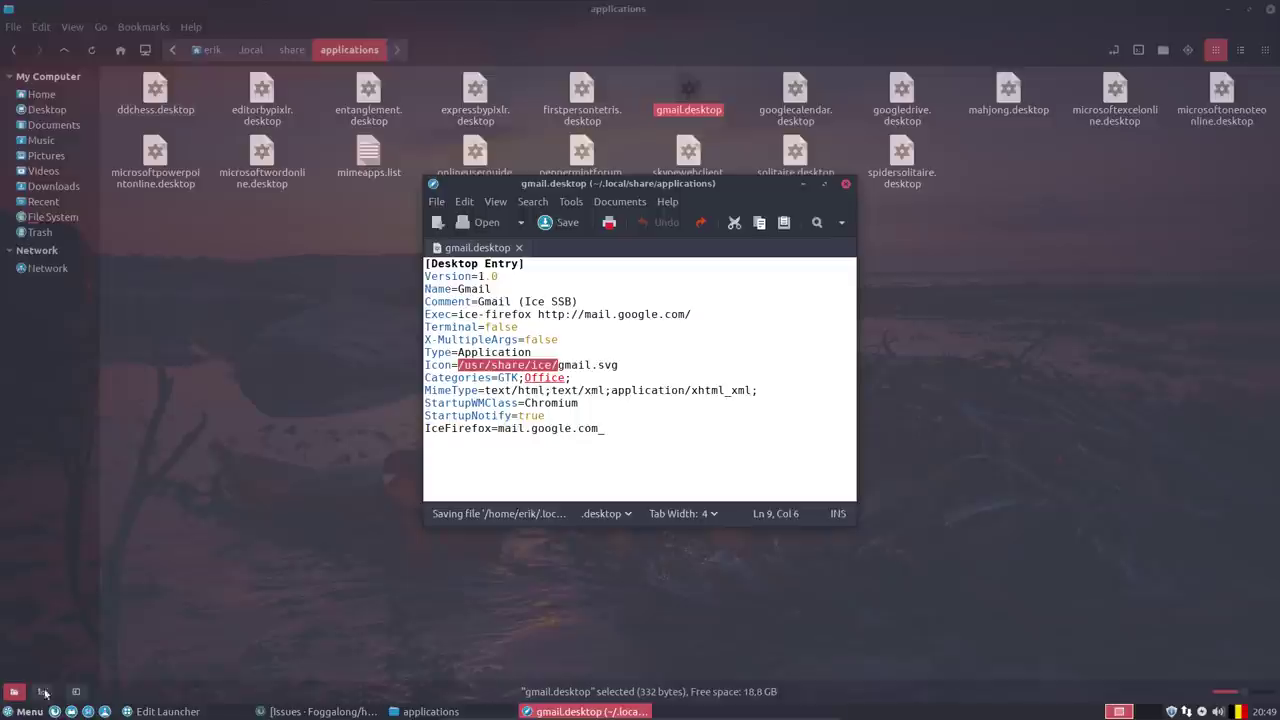
click(30, 711)
text(gmail)
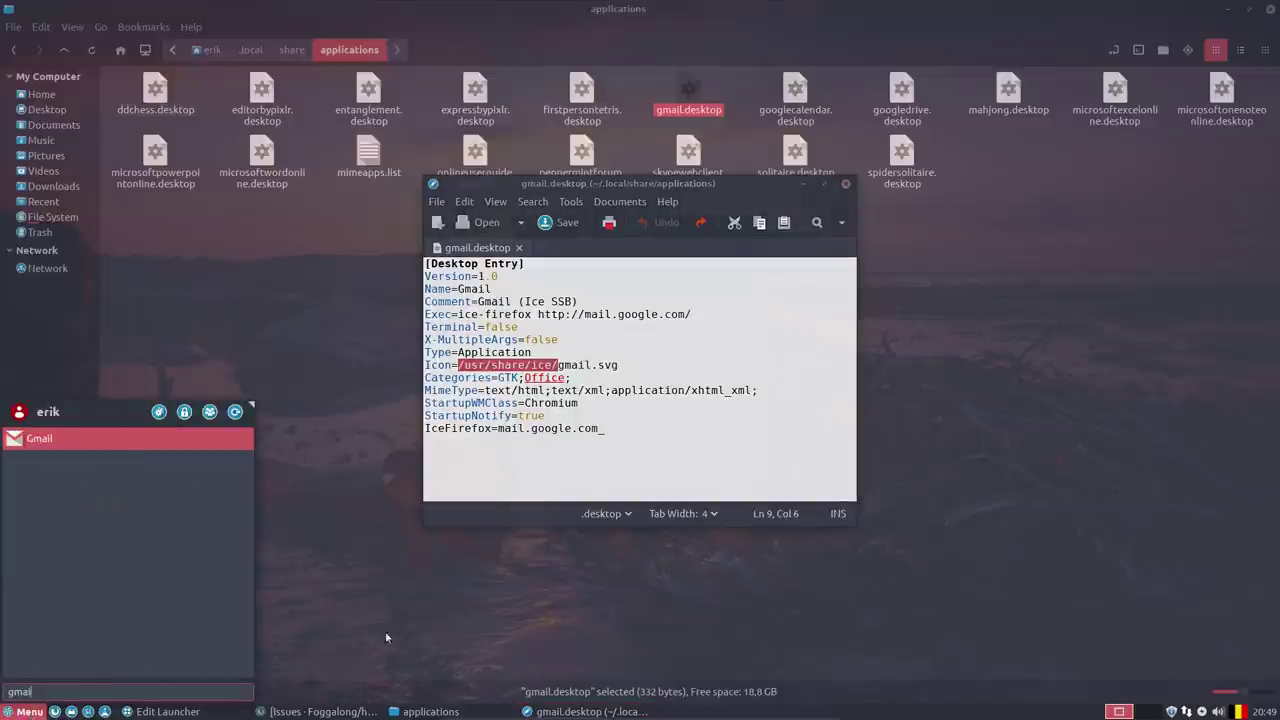
key(Return)
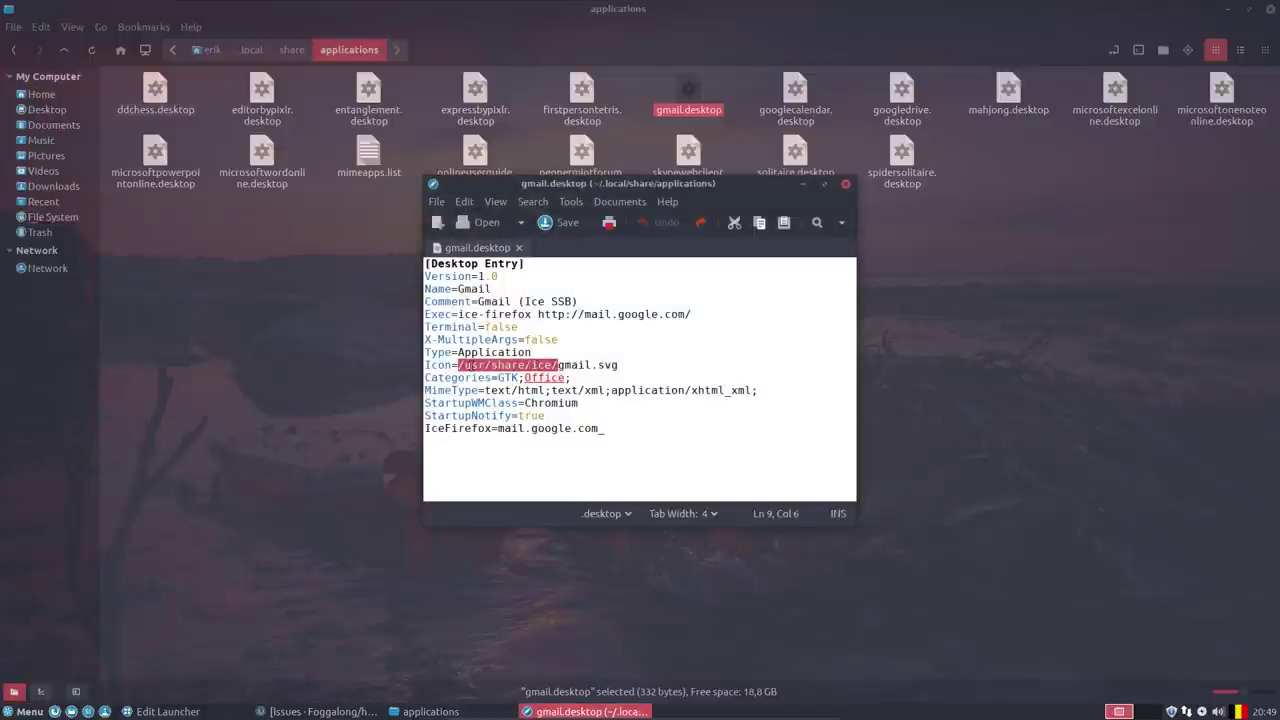
Cut the extension and folder path to leave Icon=gmail, save, and check the menu.
click(624, 365)
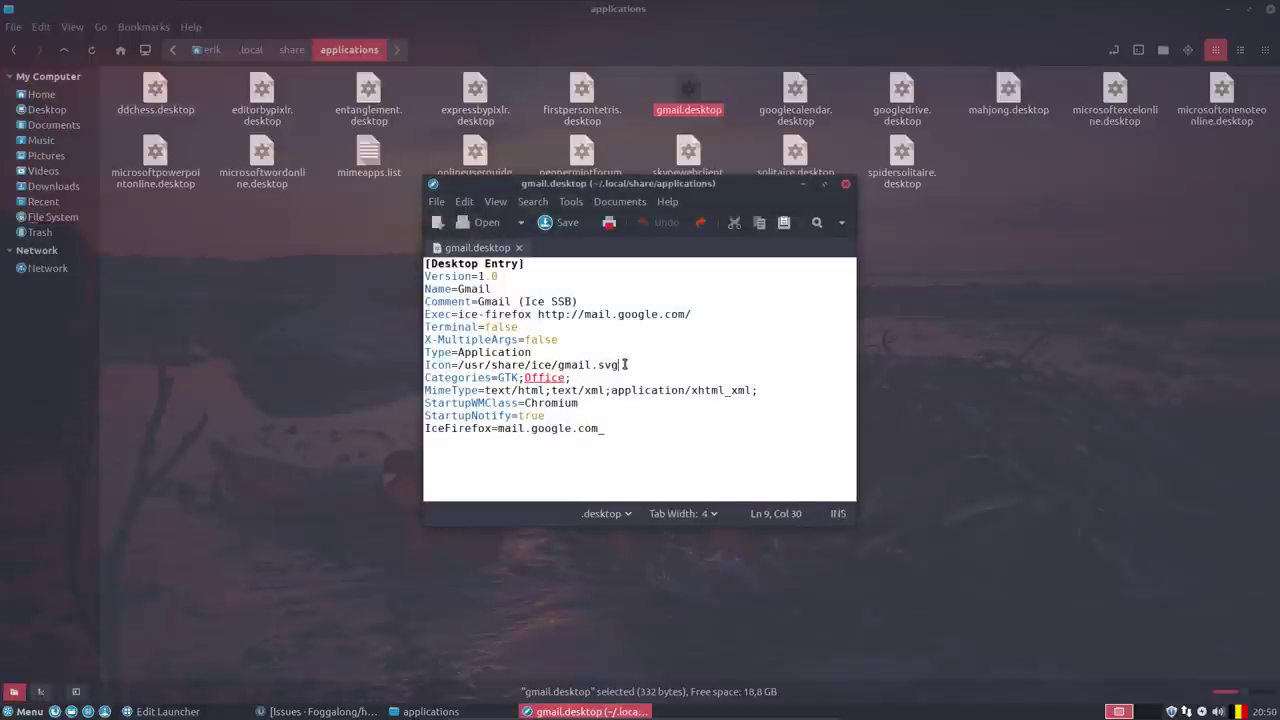
key(BackSpace)
key(BackSpace)
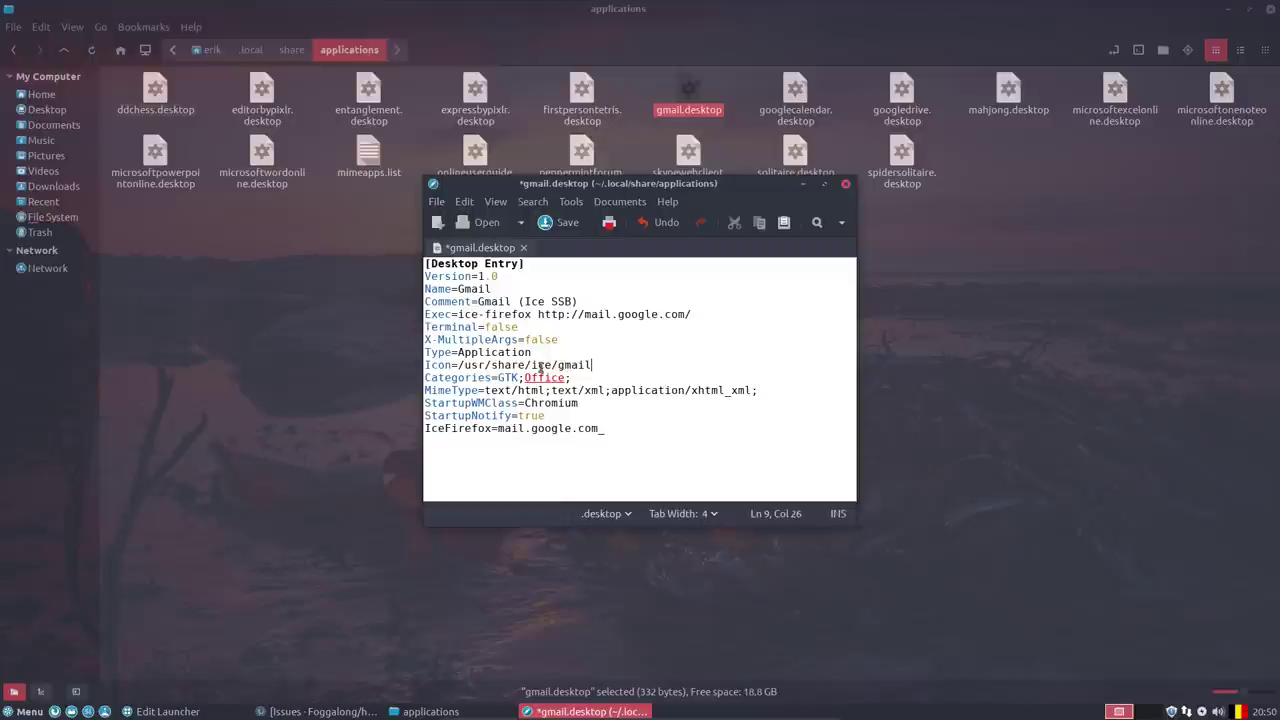
drag(557, 364, 461, 367)
key(BackSpace)
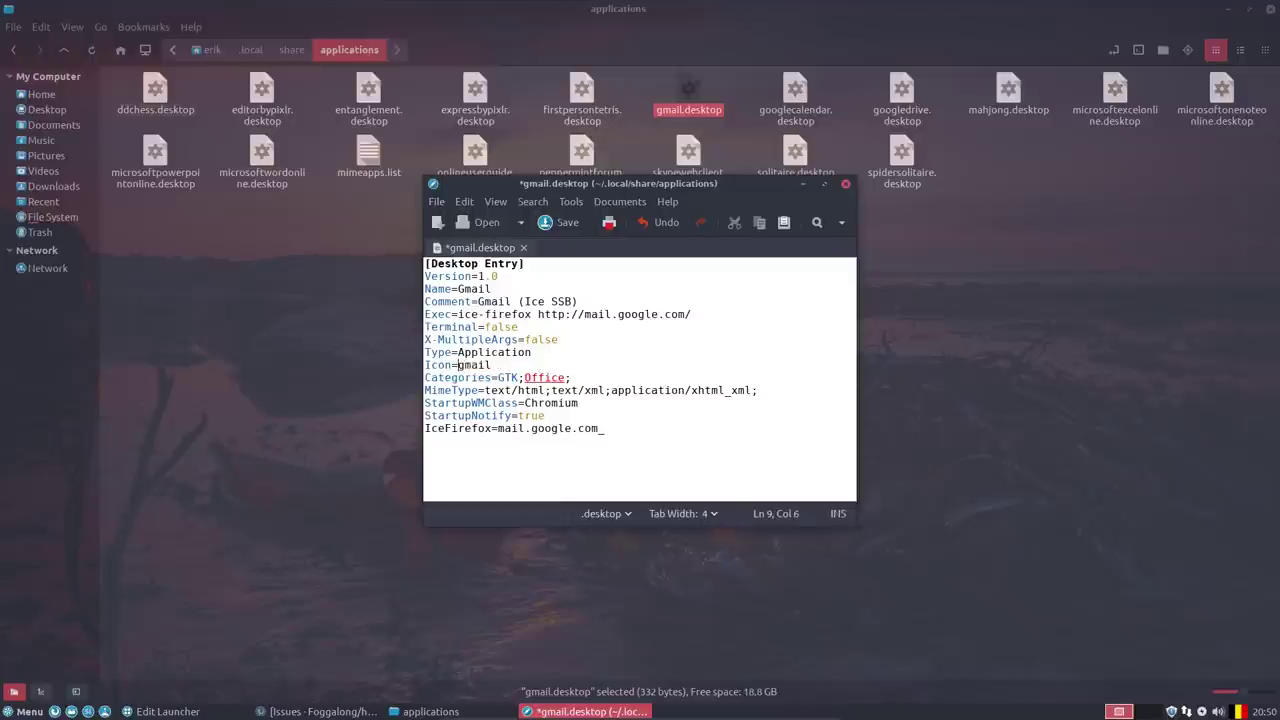
key(ctrl+s)
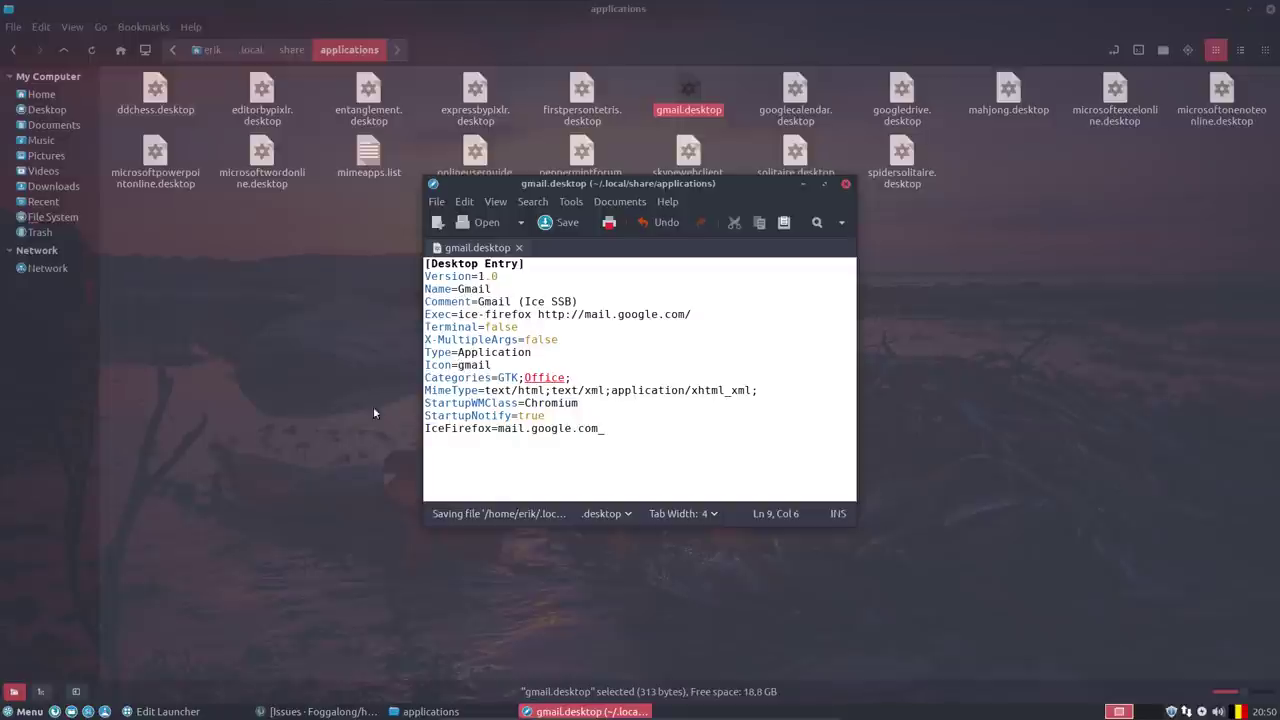
click(25, 711)
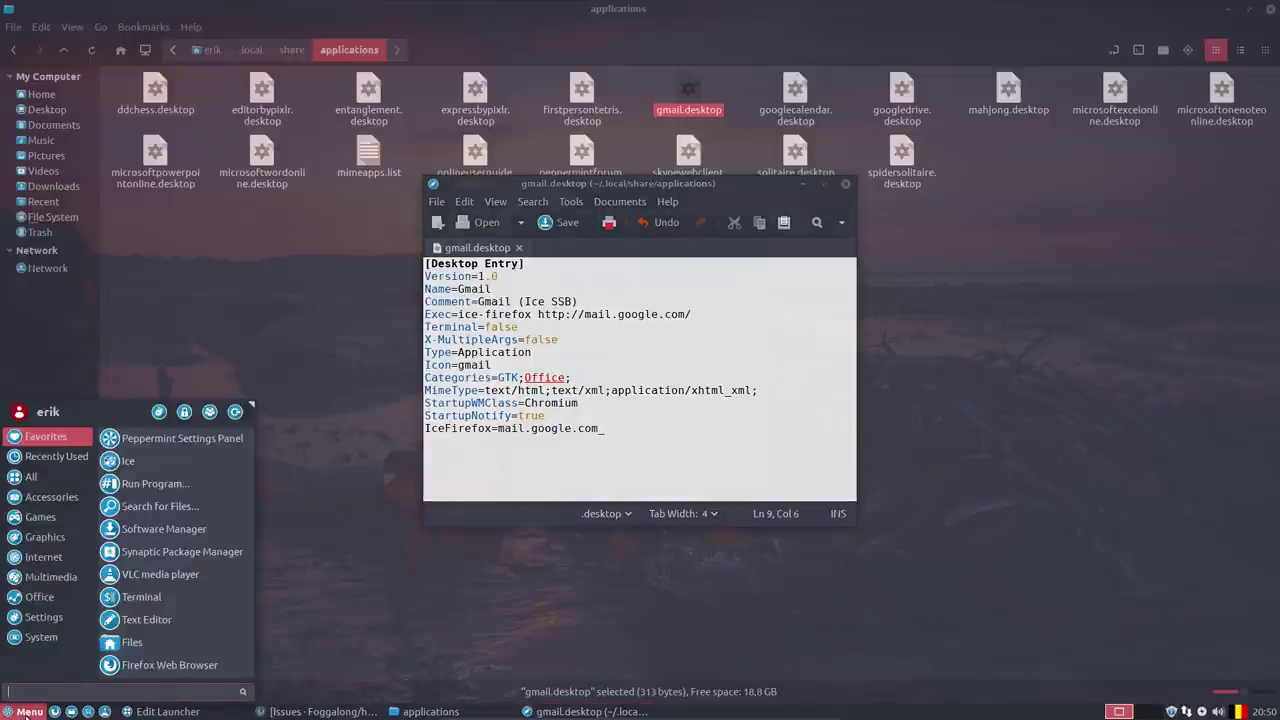
text(mail)
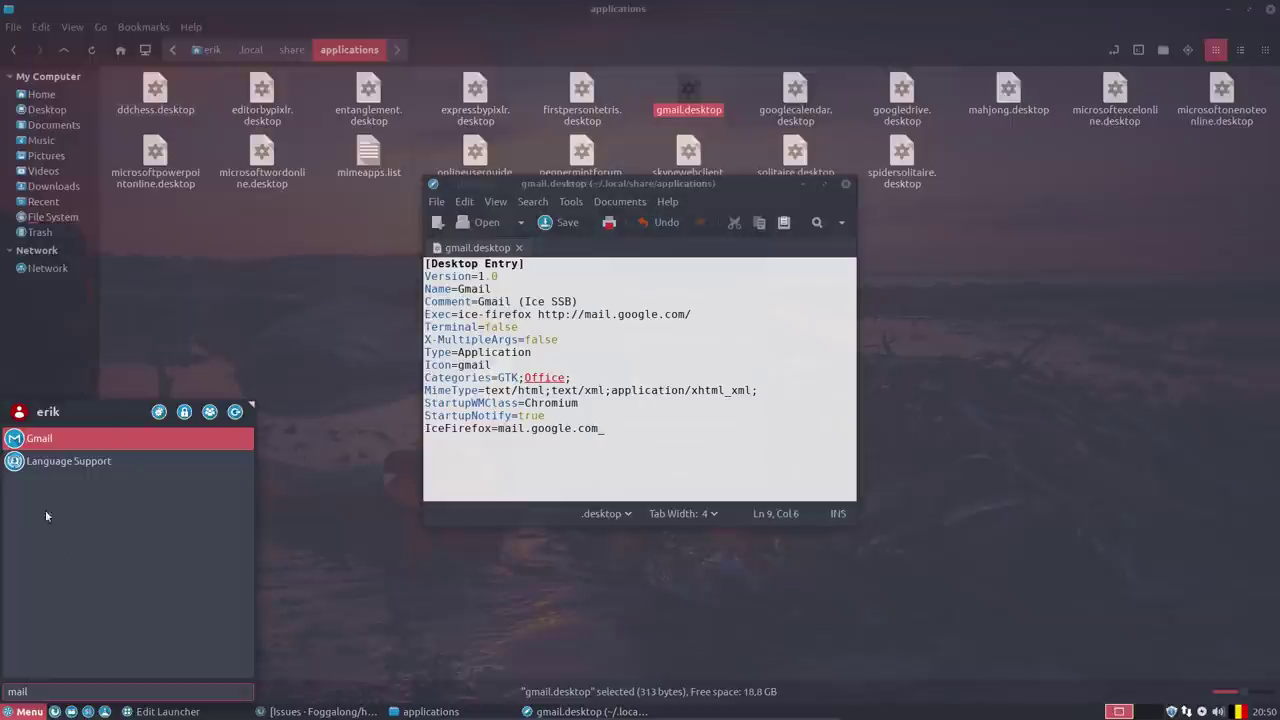
click(518, 350)
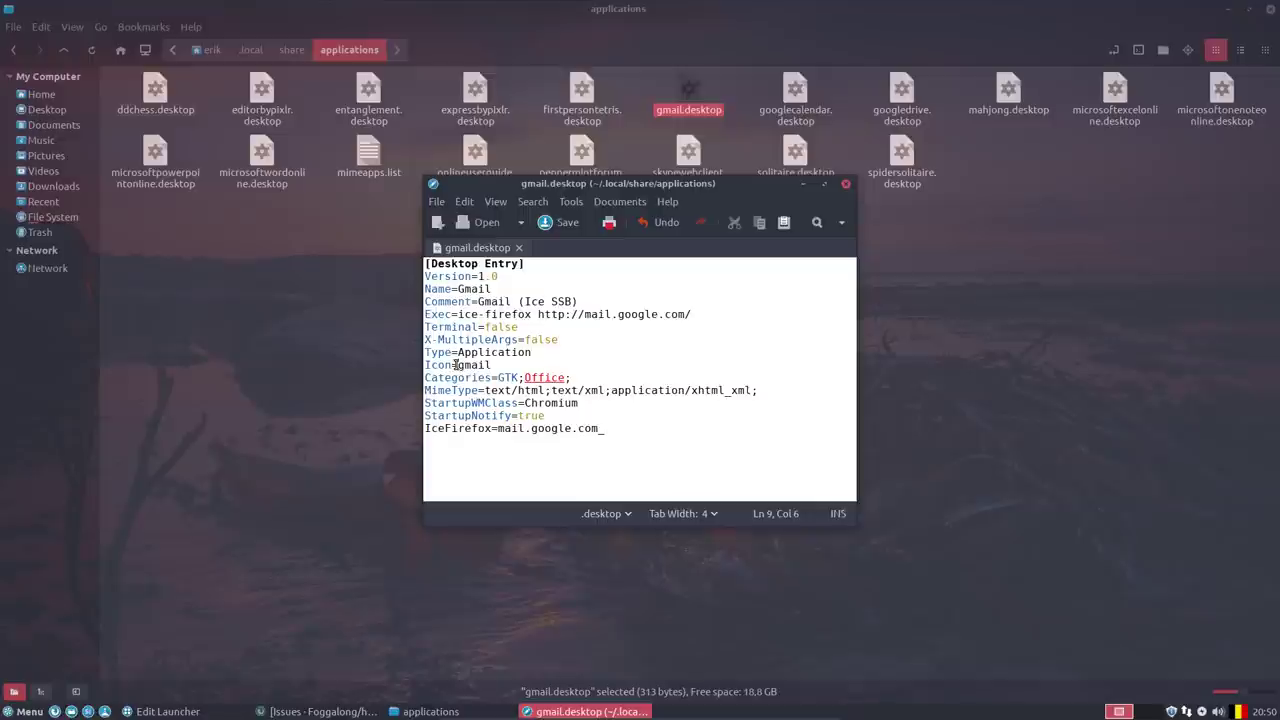
click(845, 184)
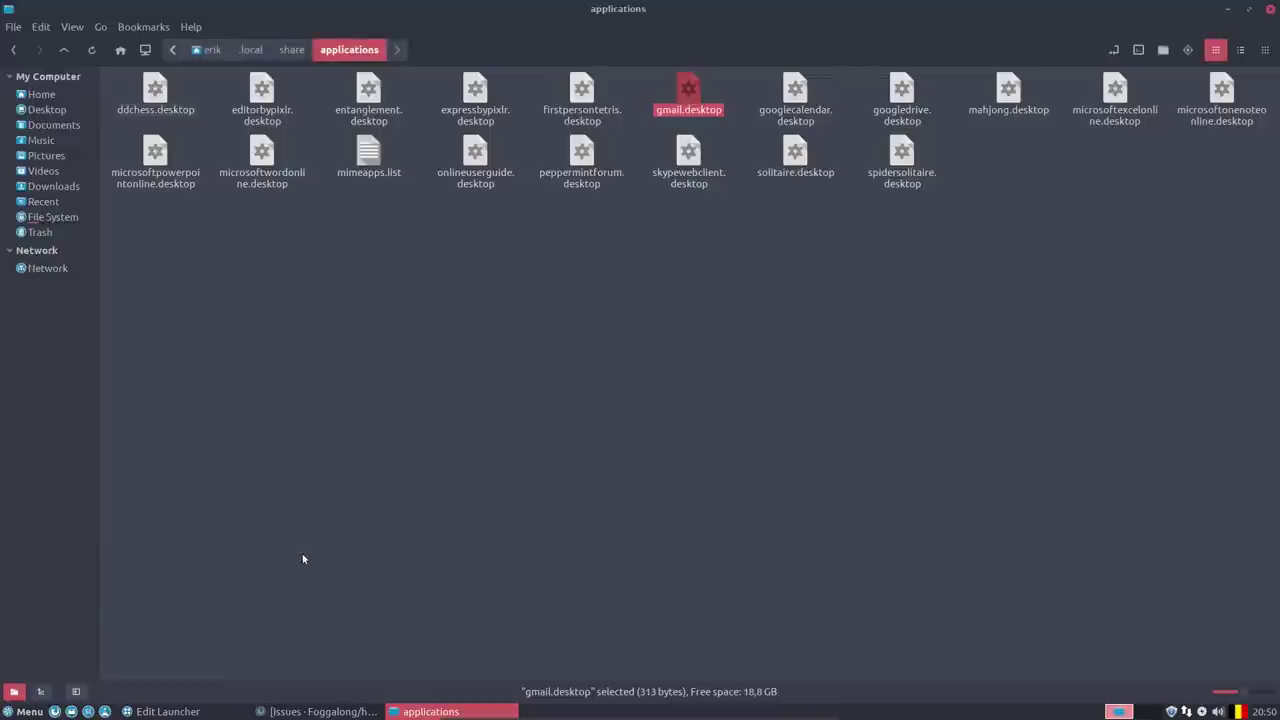
click(36, 714)
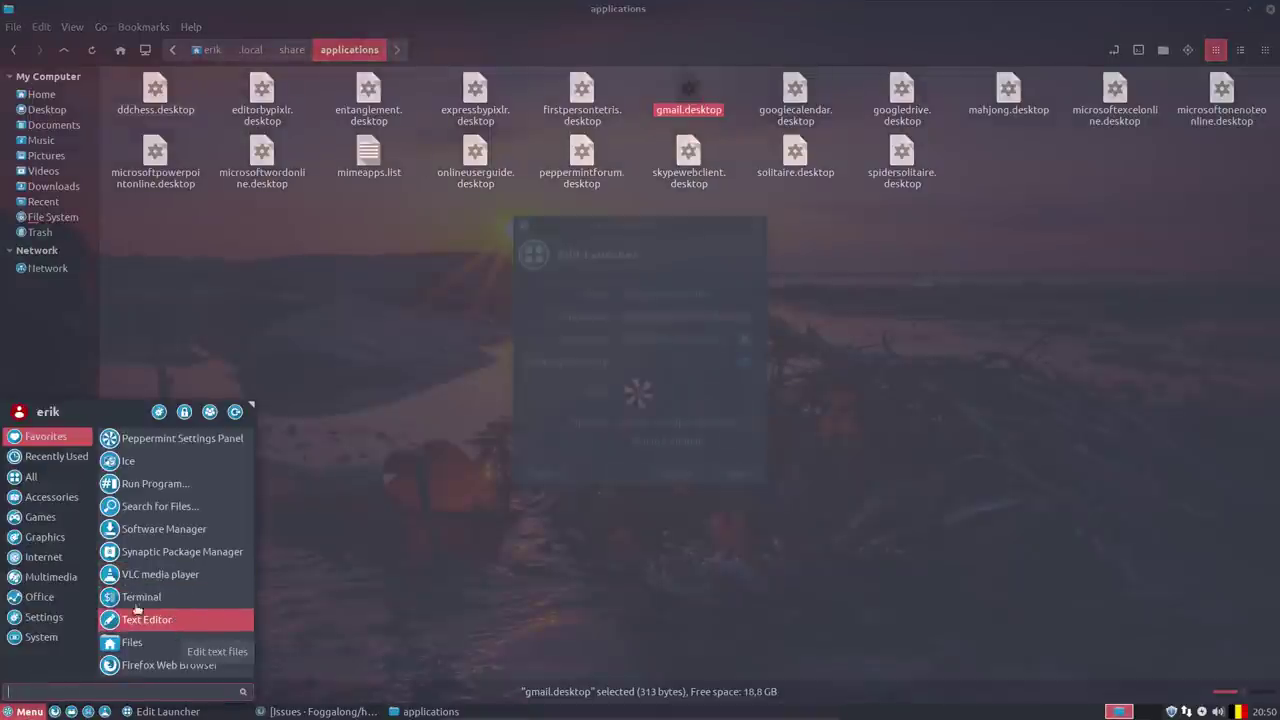
click(44, 556)
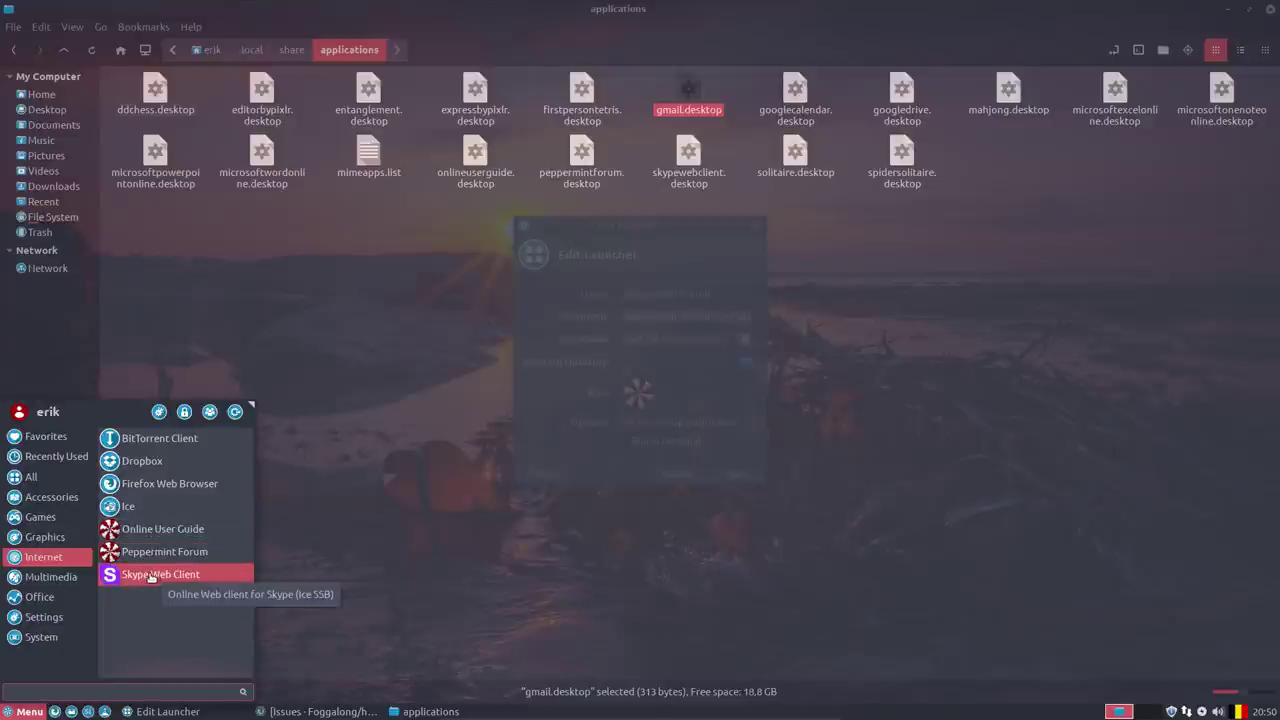
click(52, 583)
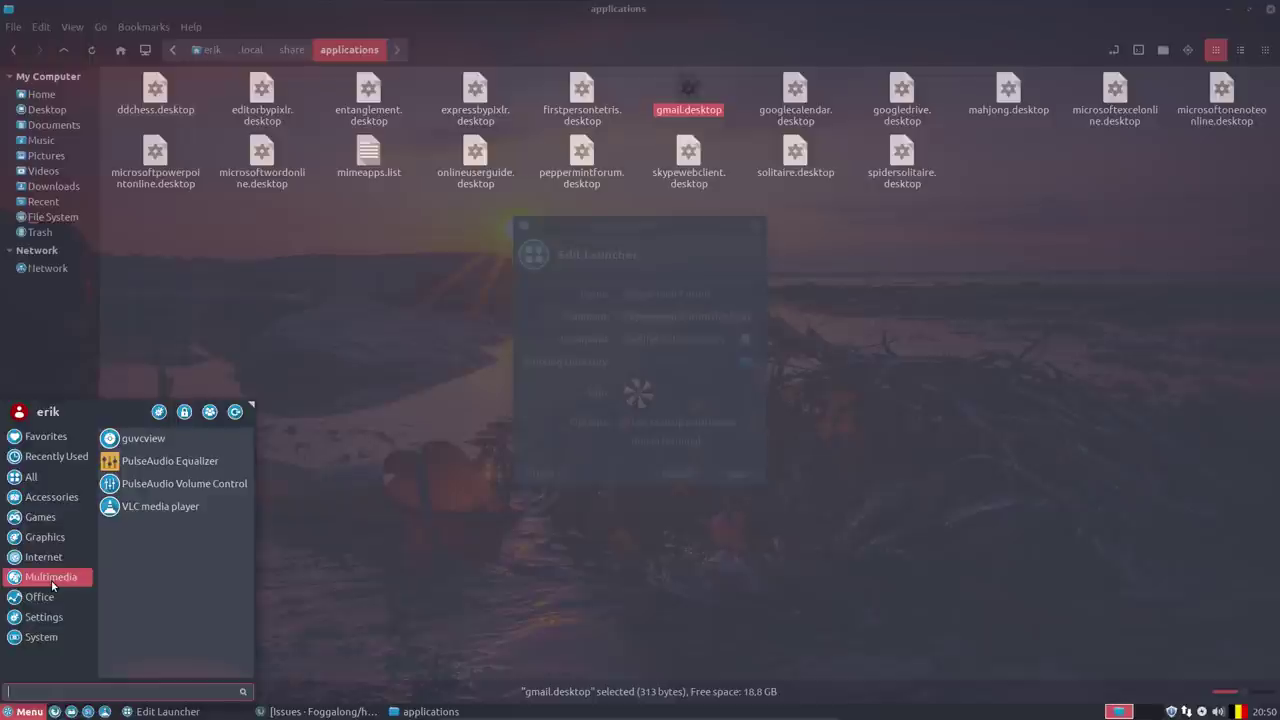
click(50, 598)
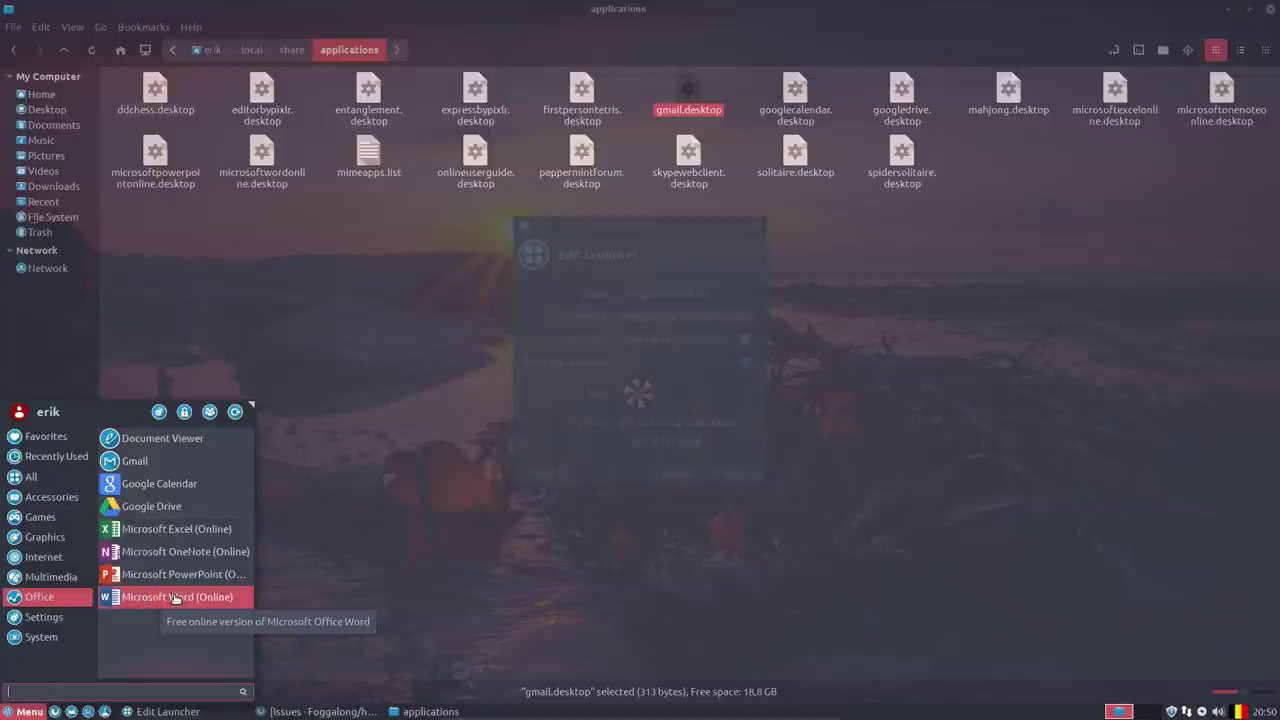
click(431, 579)
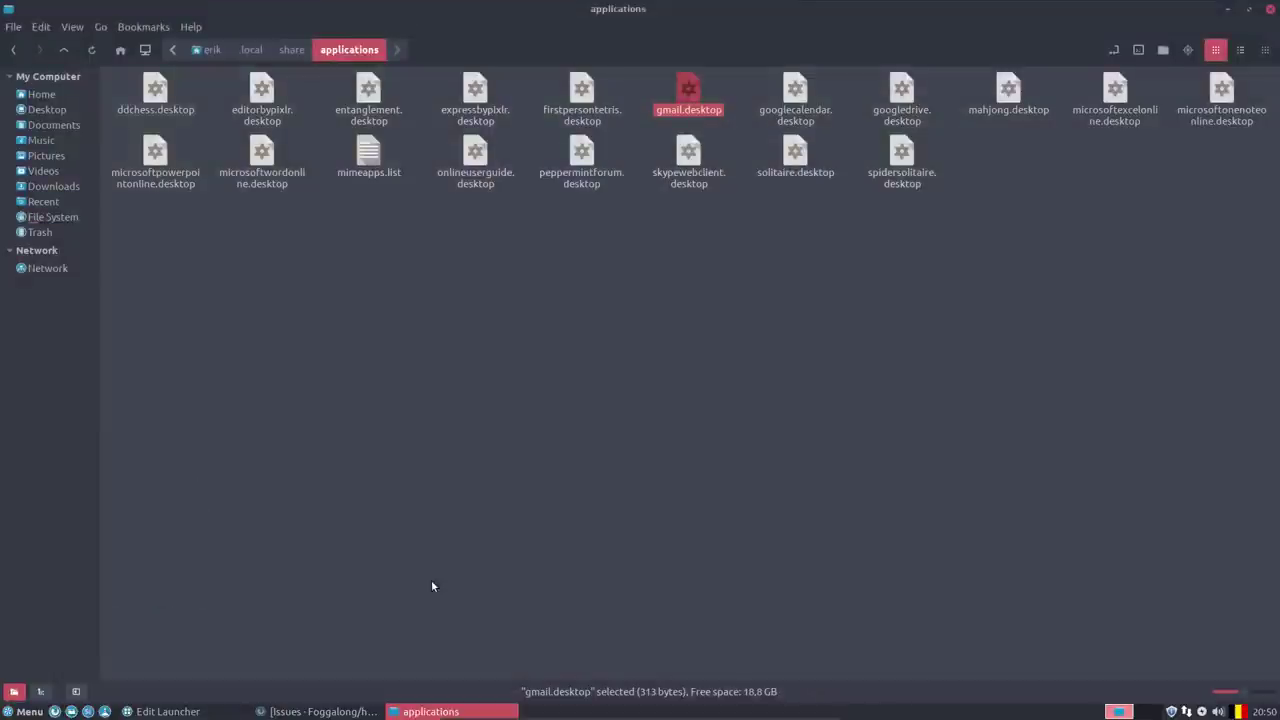
click(405, 270)
Open microsoftwordonline.desktop in Xed, remove the folder path and .svg from Icon, and save.
click(261, 155)
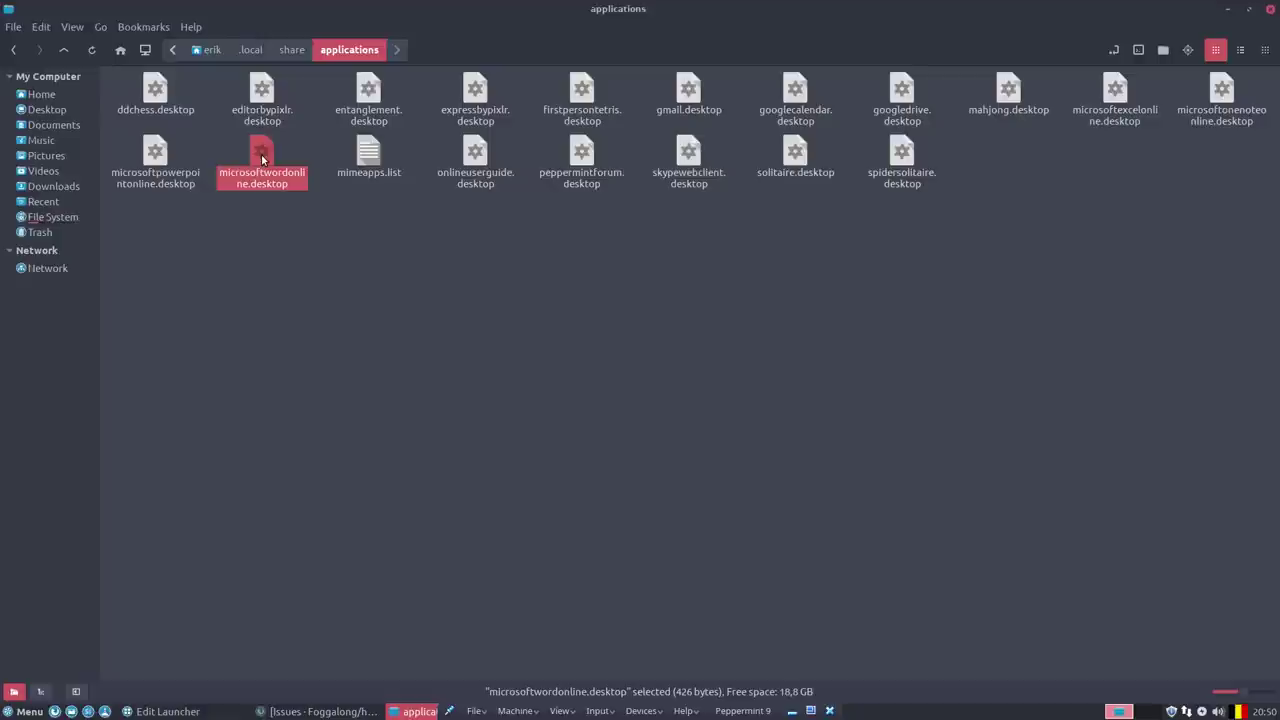
right_click(261, 154)
mouse_move(400, 185)
click(467, 187)
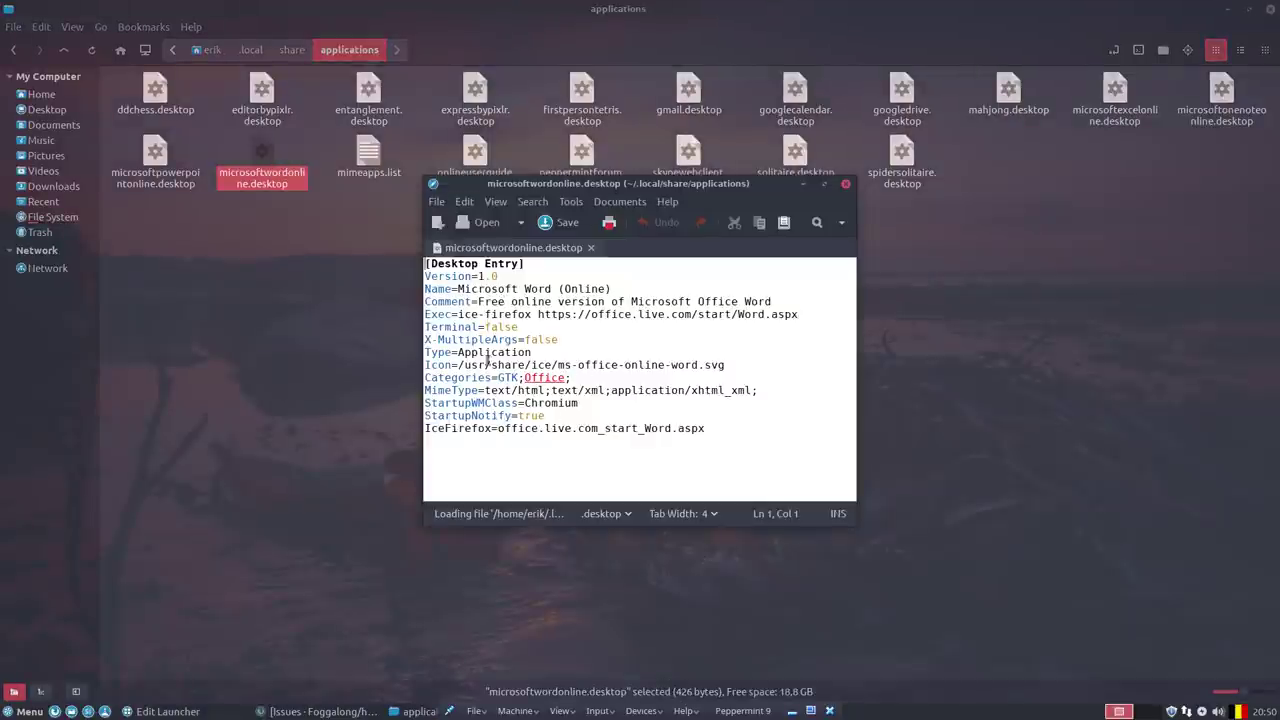
drag(459, 364, 558, 364)
key(Delete)
click(627, 357)
key(BackSpace)
key(BackSpace)
key(BackSpace)
key(BackSpace)
key(BackSpace)
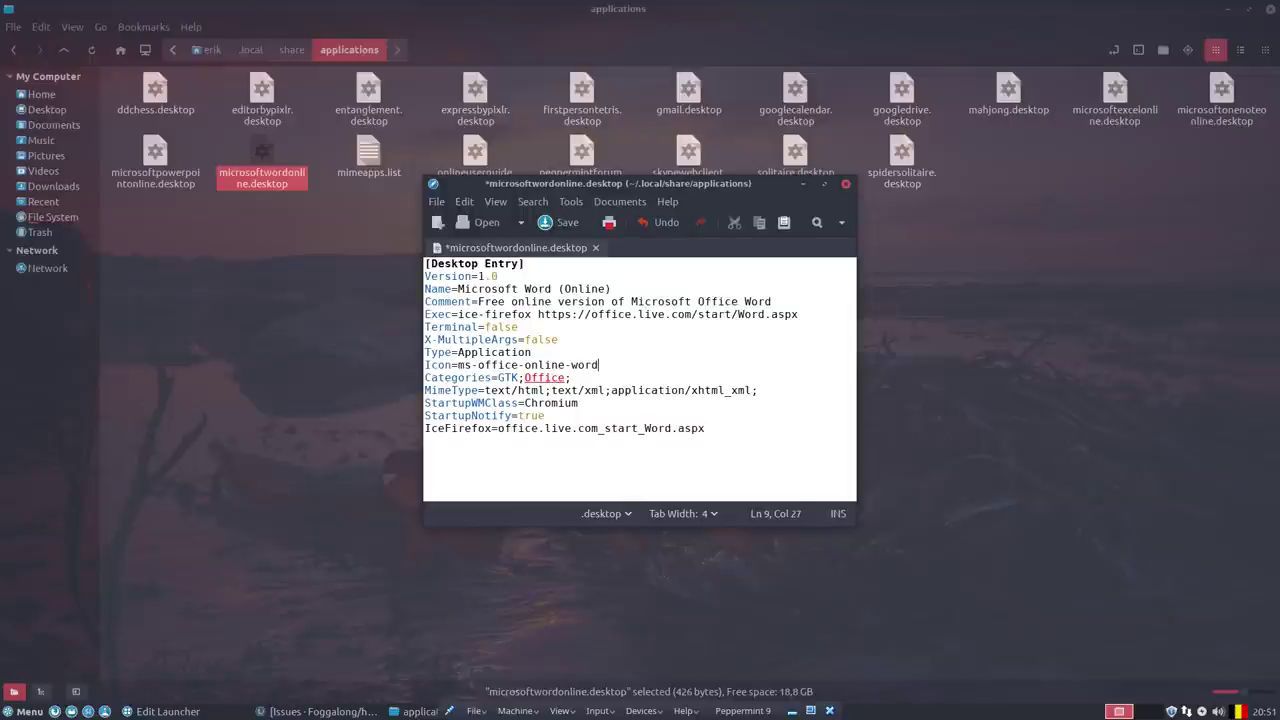
click(545, 222)
click(546, 365)
Check the Word launcher's icon in the menu's Office and Multimedia categories.
click(28, 711)
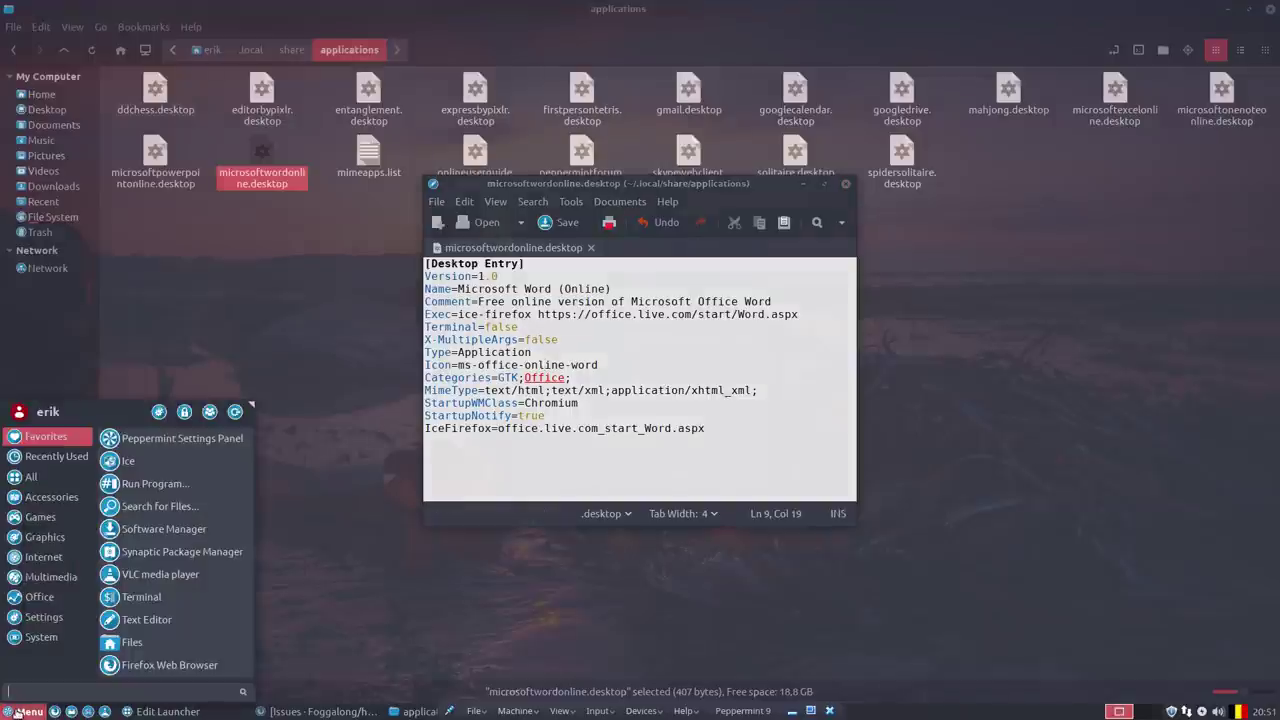
click(38, 598)
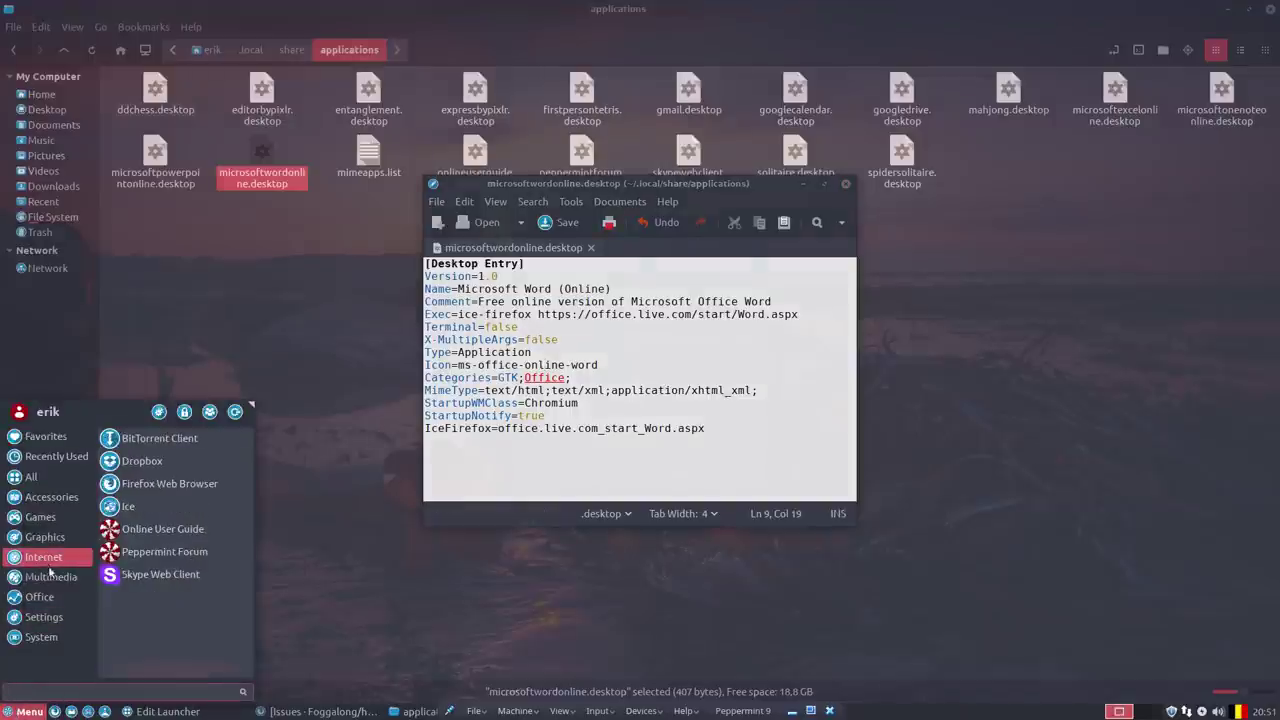
click(53, 580)
click(55, 597)
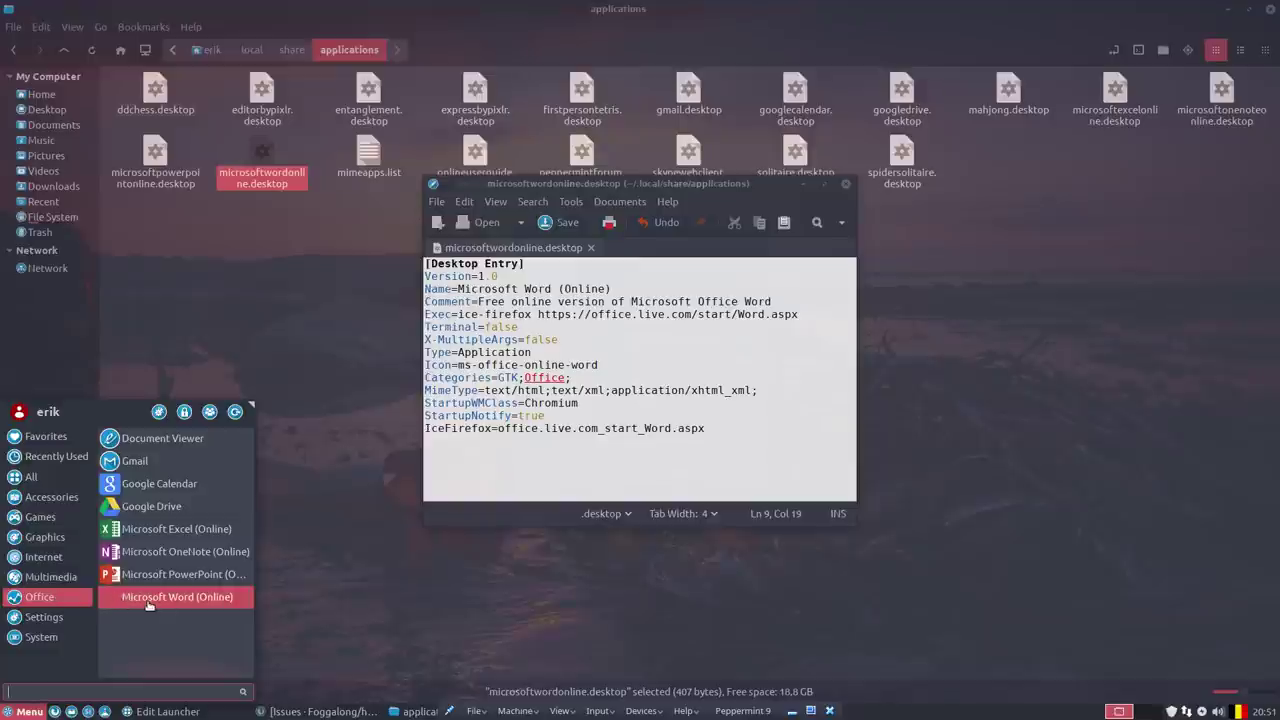
click(608, 366)
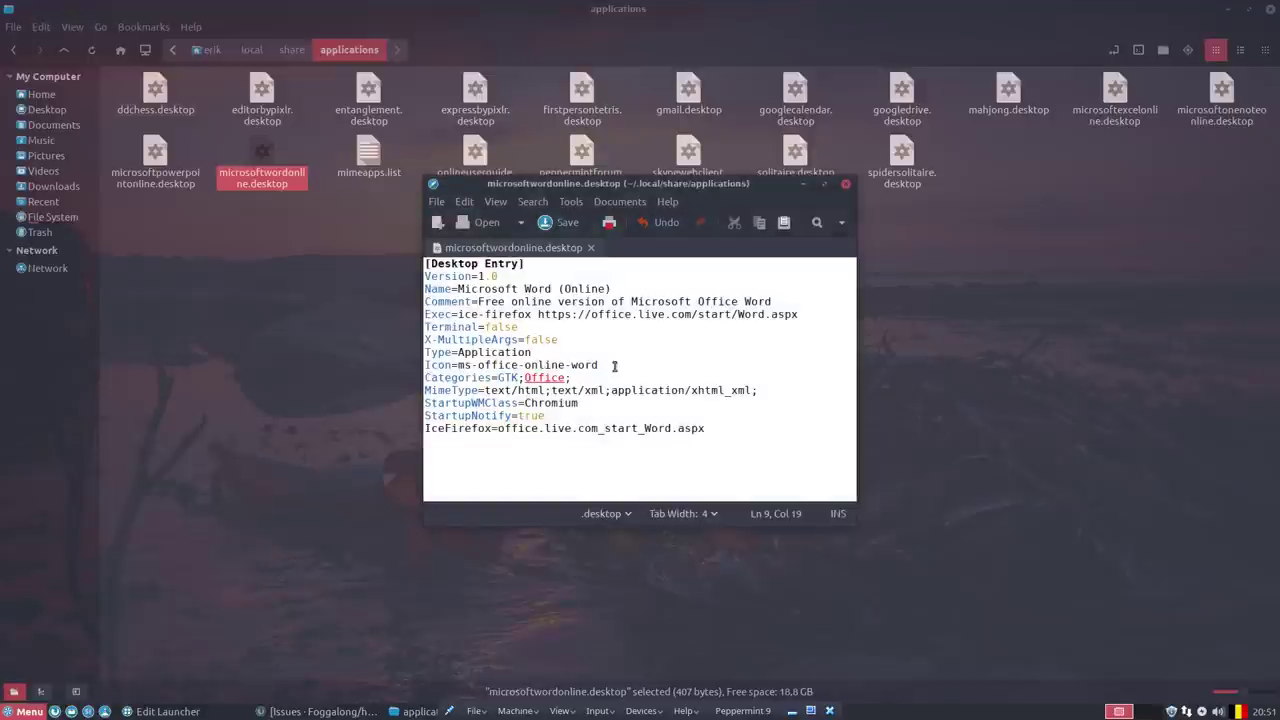
Trim the ms-office-online- prefix so the icon reads word, save, and search the menu for wor.
drag(570, 365, 458, 365)
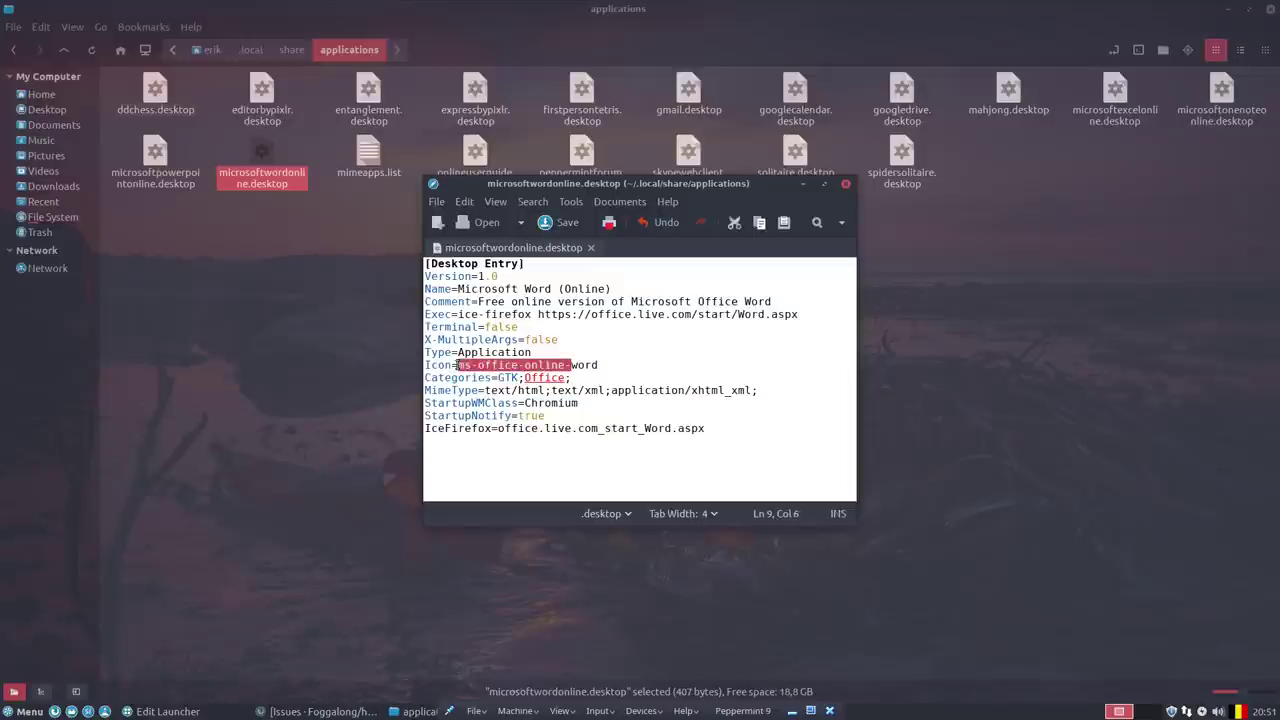
key(BackSpace)
key(ctrl+s)
click(26, 711)
text(wo)
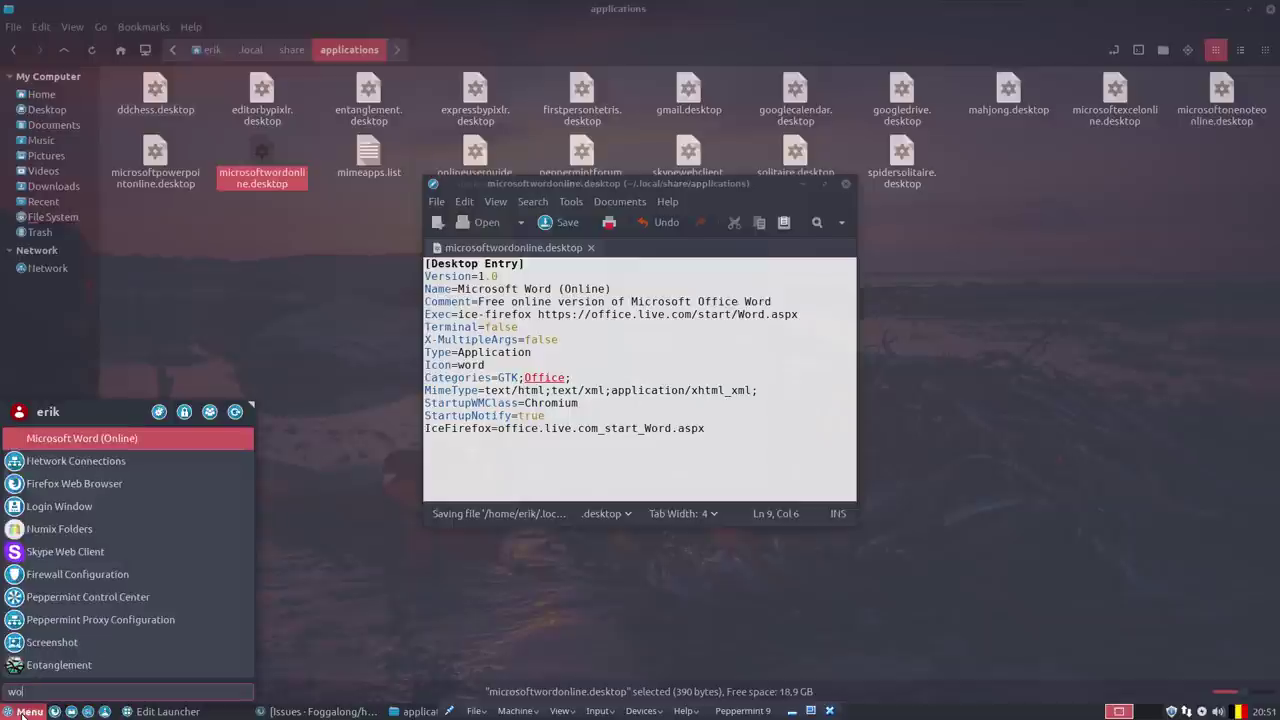
text(r)
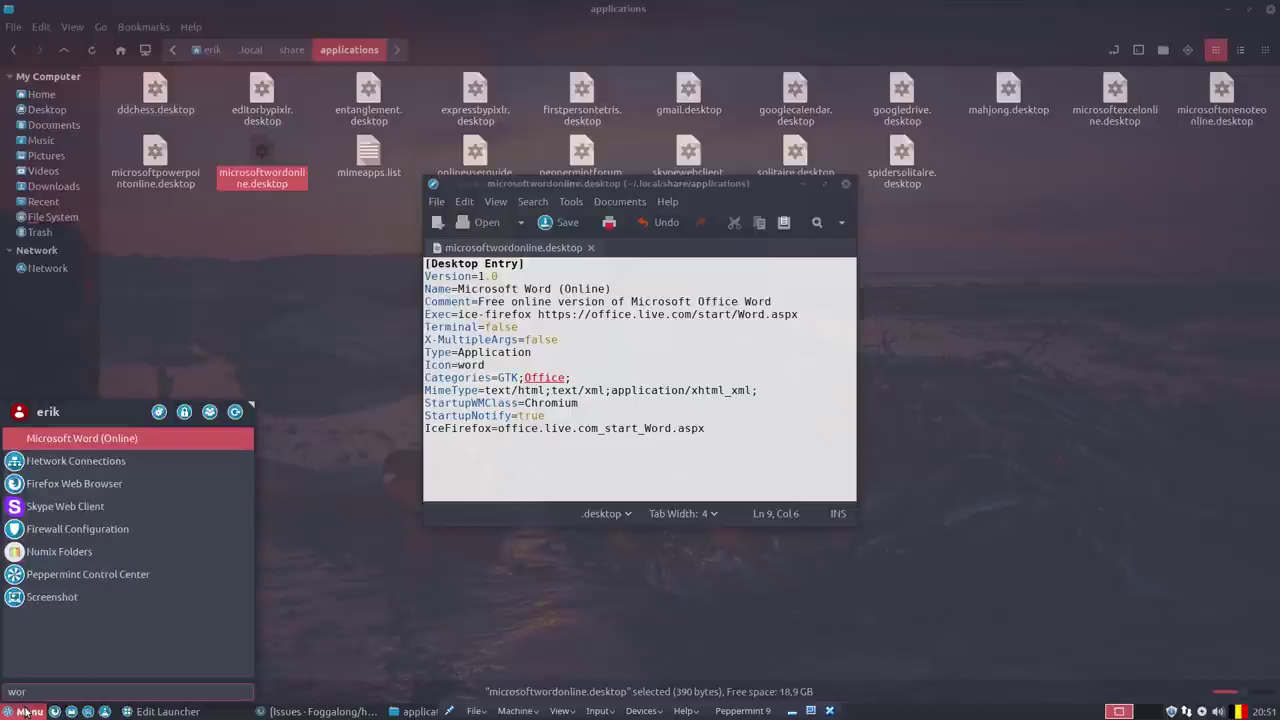
click(82, 438)
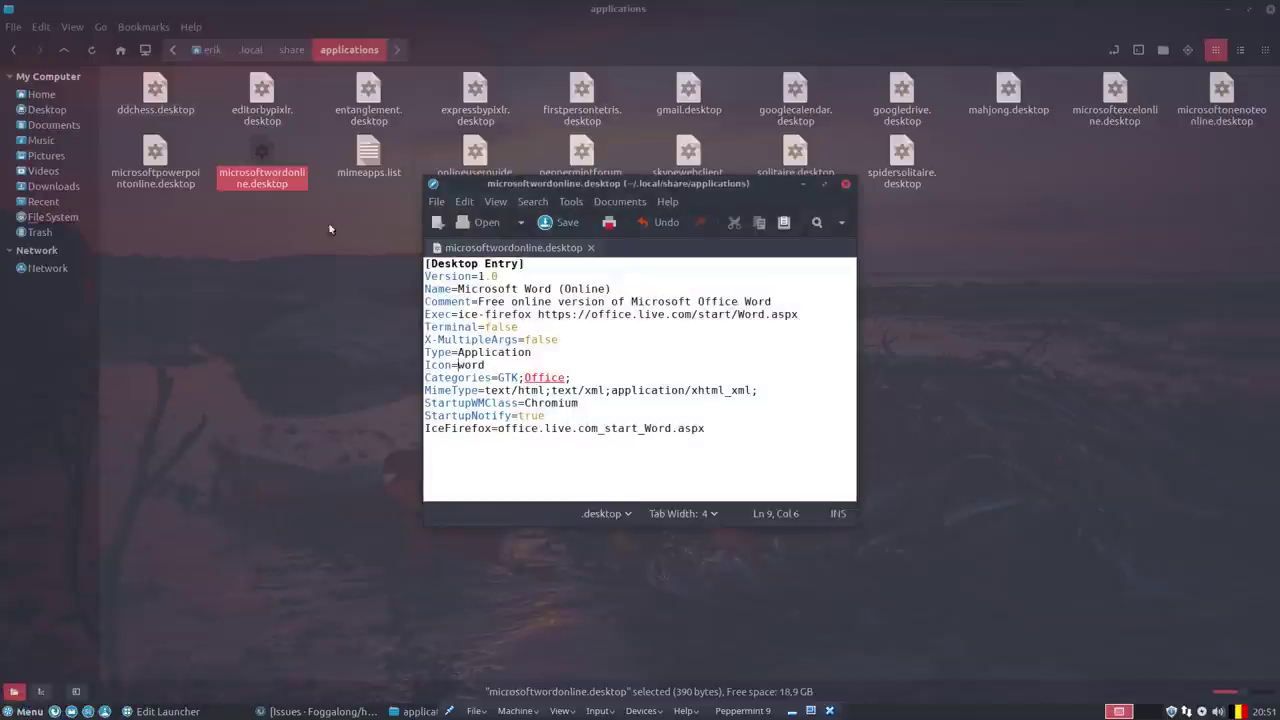
Search the home .icons folder for files matching word.
click(41, 94)
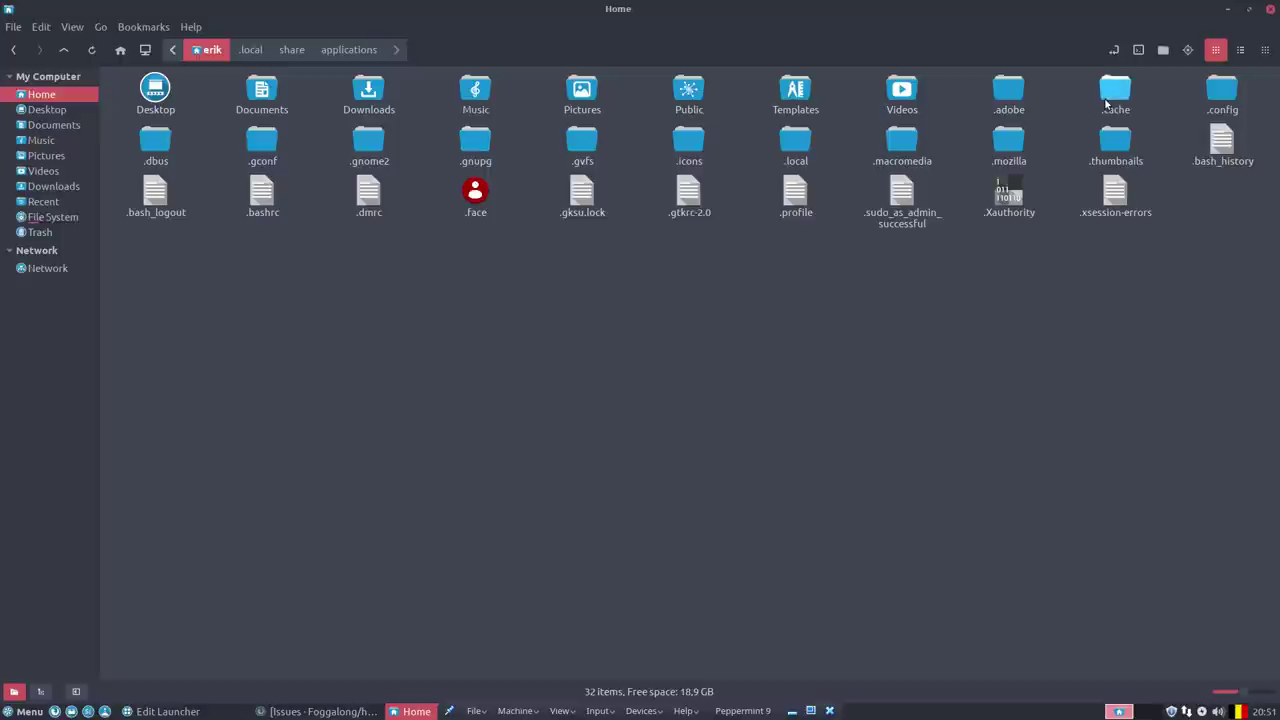
double_click(690, 146)
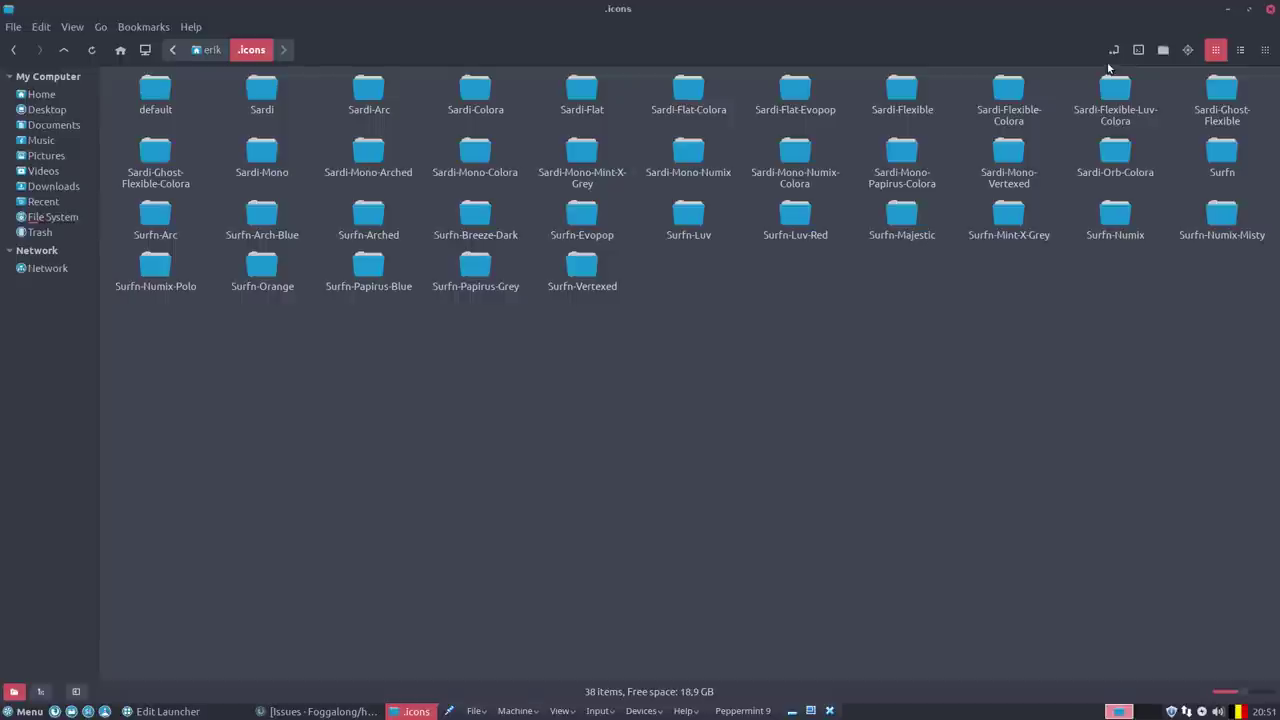
click(1187, 49)
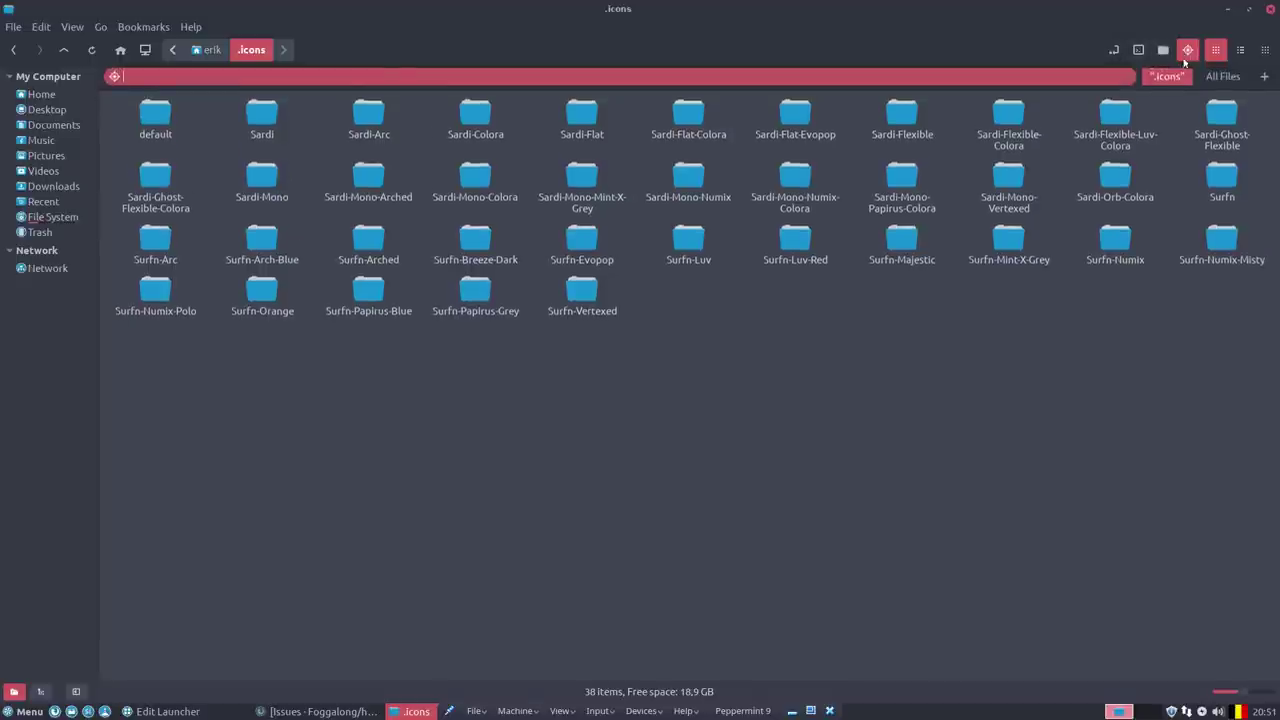
text(word)
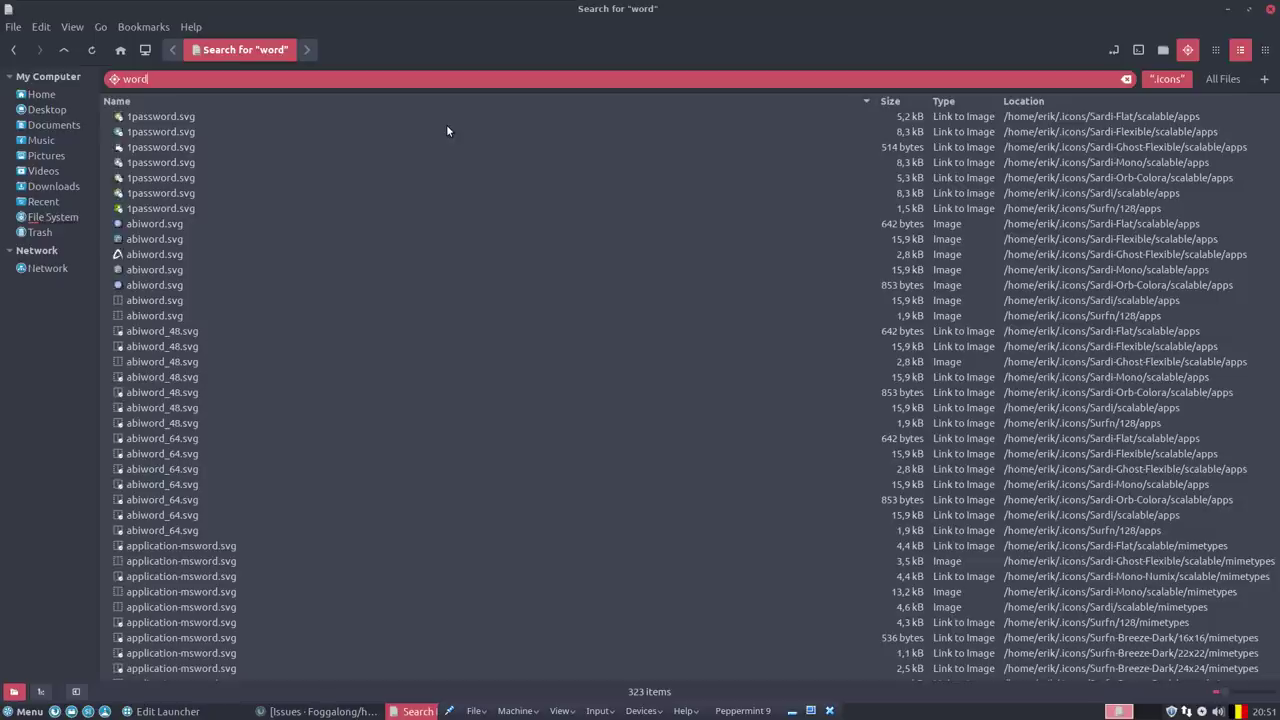
Select wps-word.svg and show results as icon previews to compare with ms-word icons.
scroll(181, 384, down, 20)
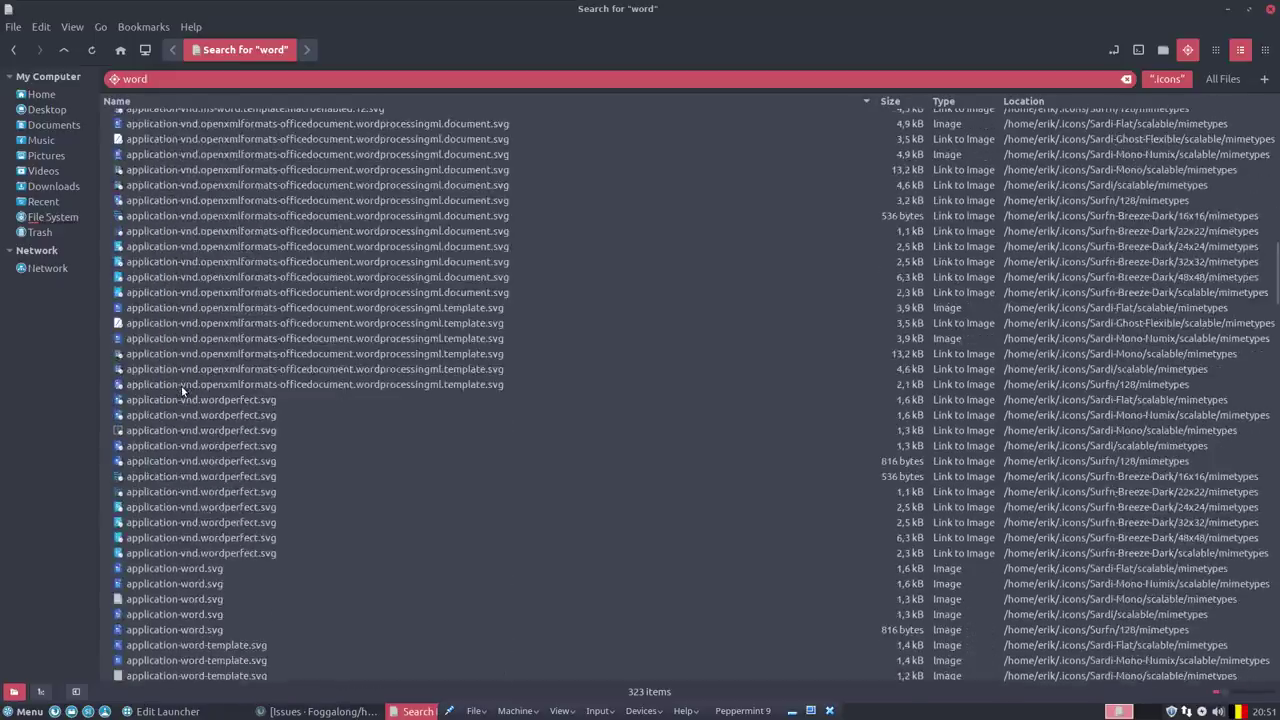
scroll(181, 389, down, 9)
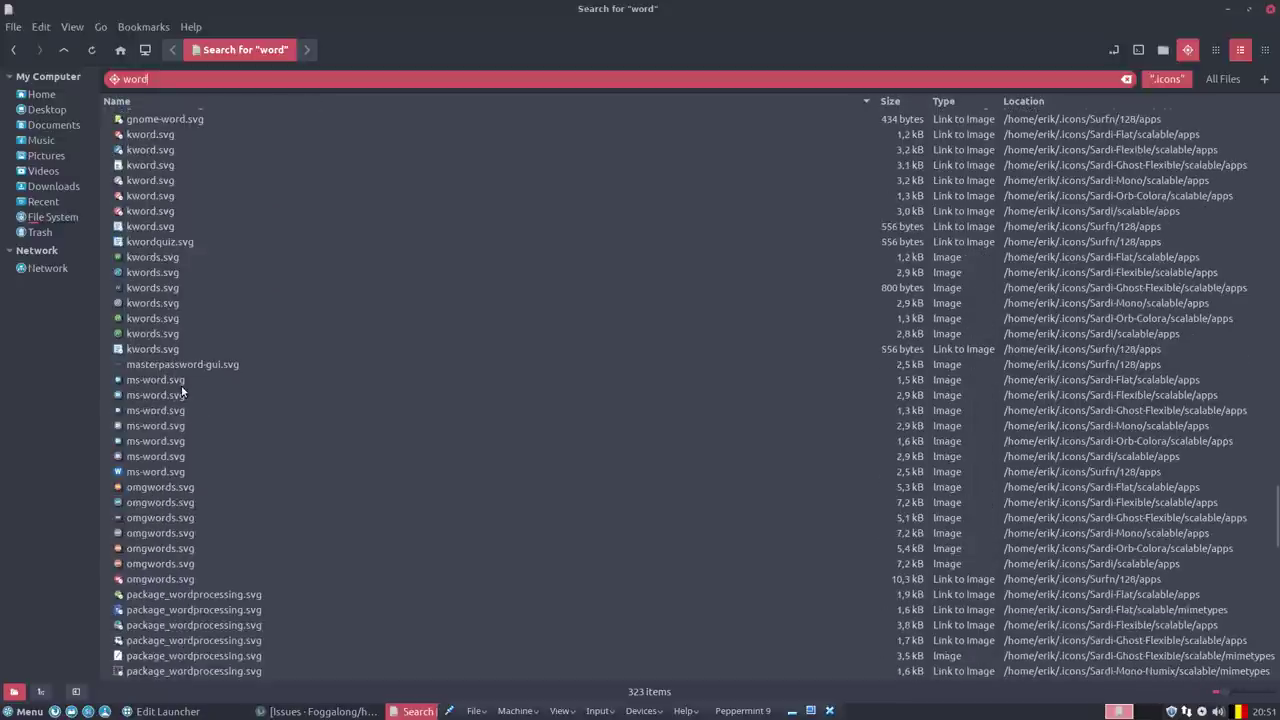
scroll(181, 385, down, 7)
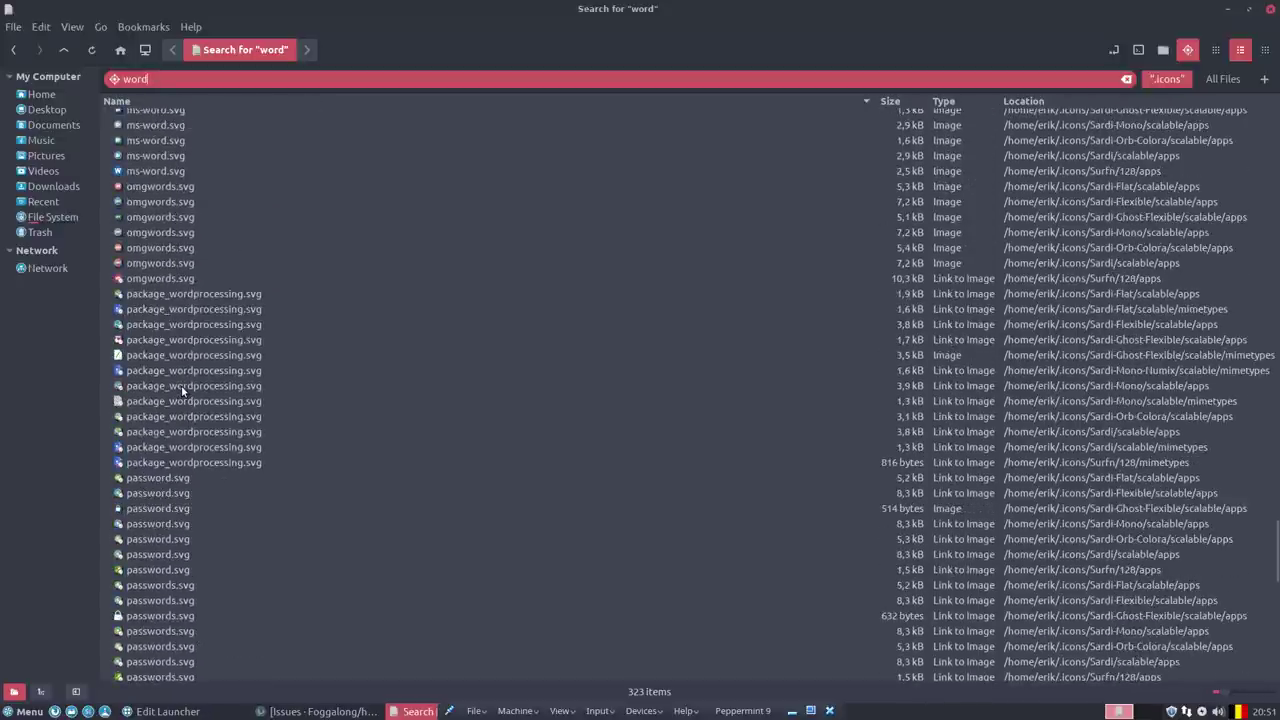
scroll(181, 385, down, 8)
scroll(182, 390, down, 9)
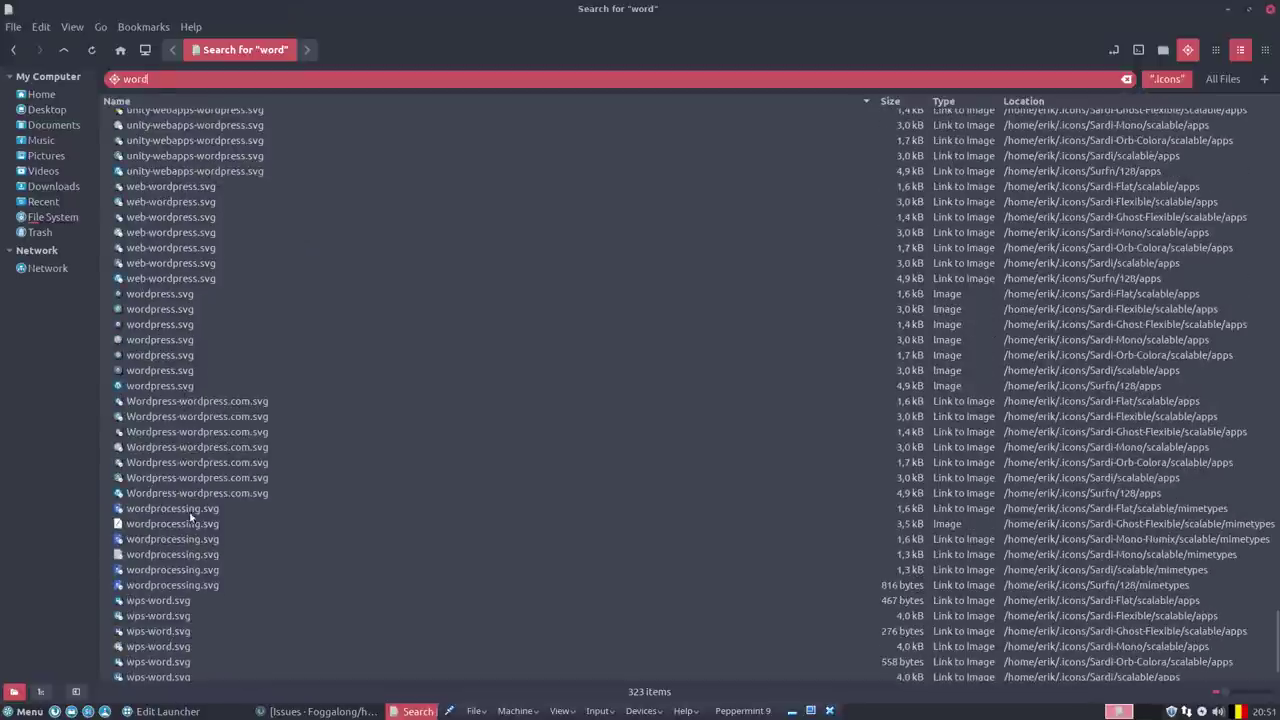
scroll(190, 528, down, 1)
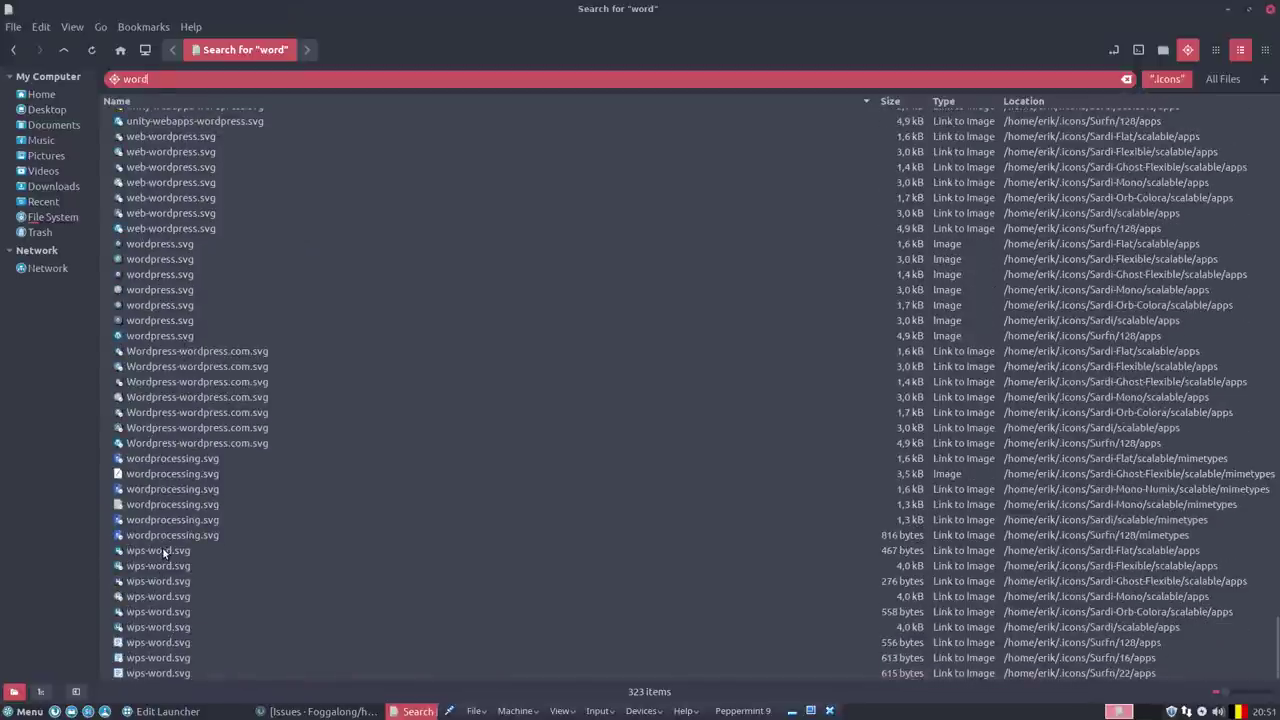
click(162, 549)
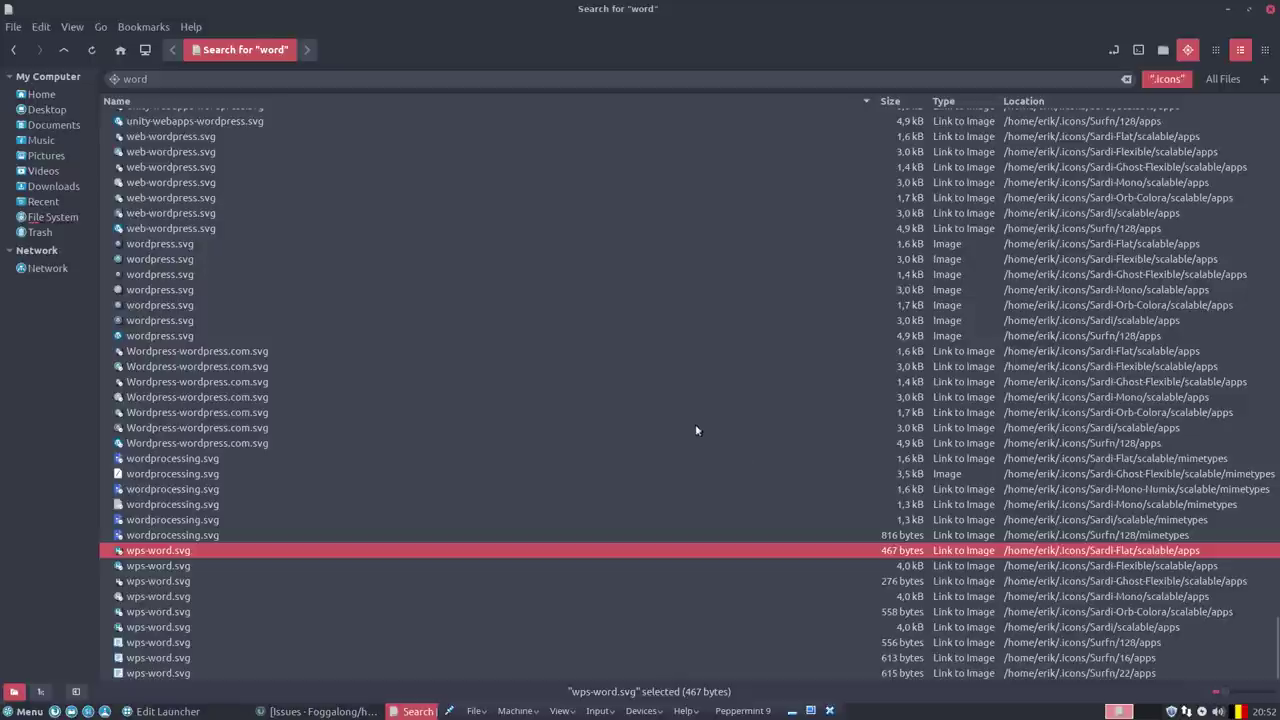
scroll(690, 423, up, 4)
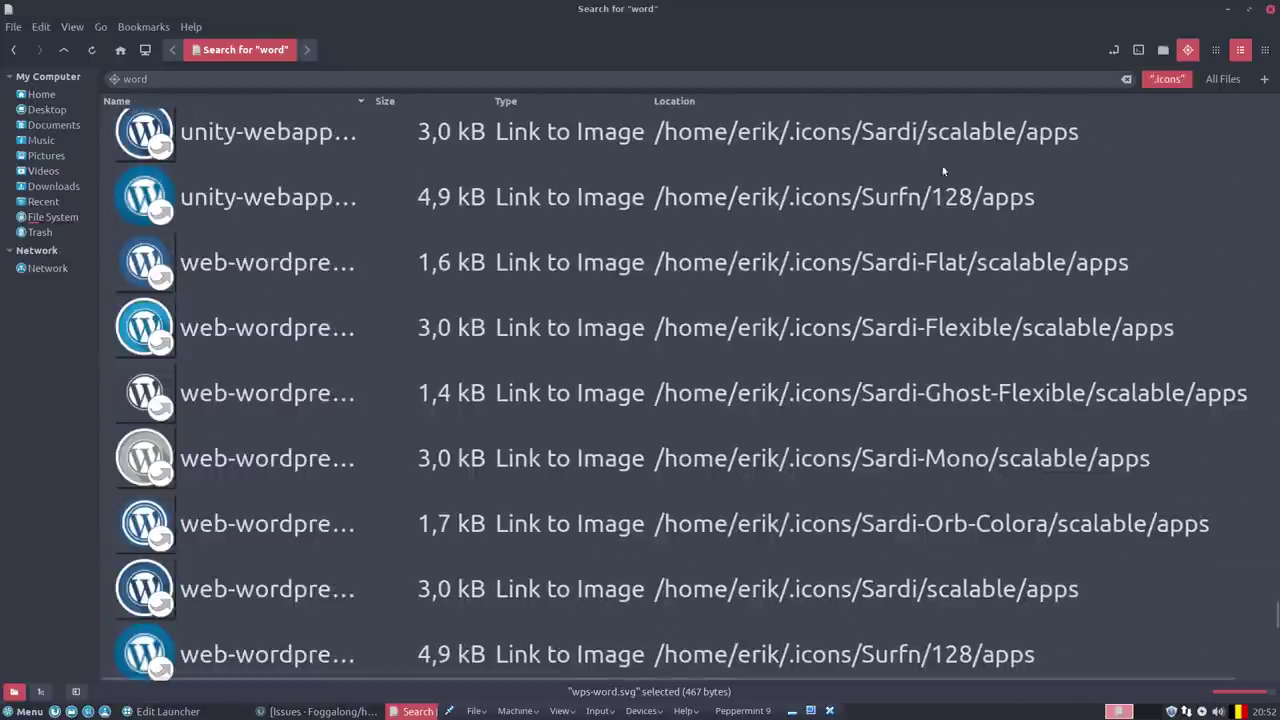
click(1216, 50)
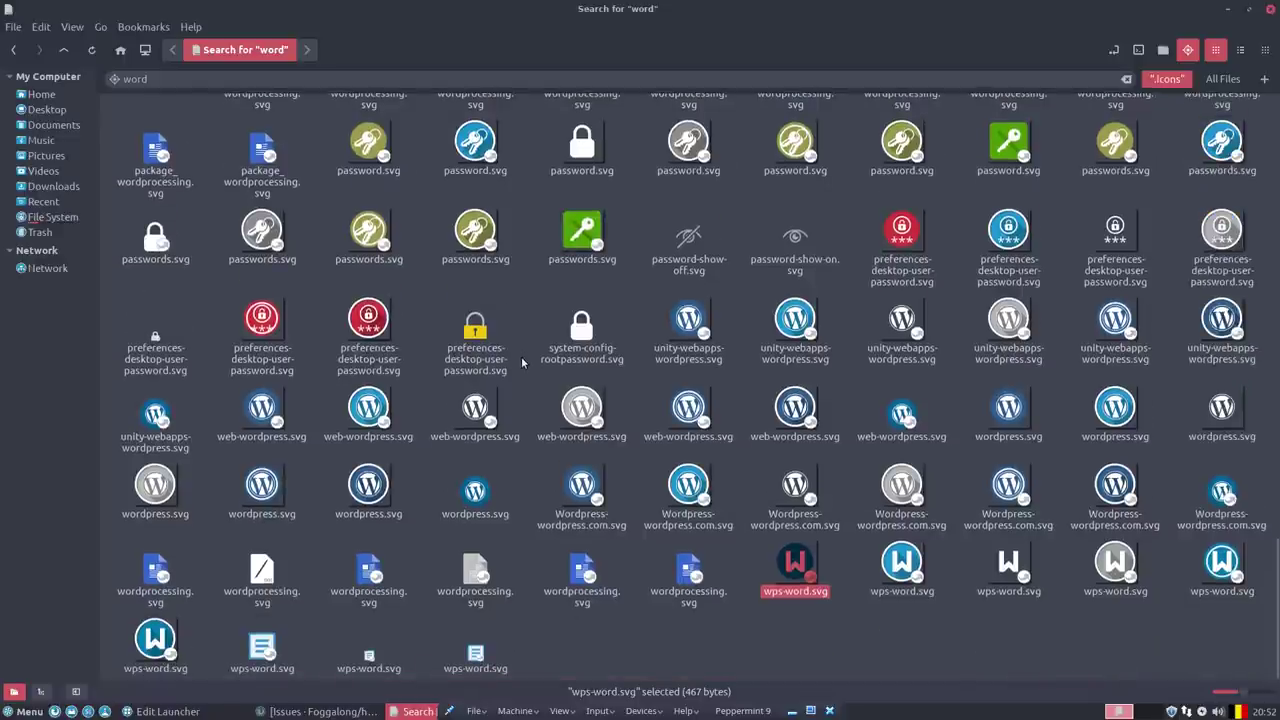
scroll(521, 362, up, 8)
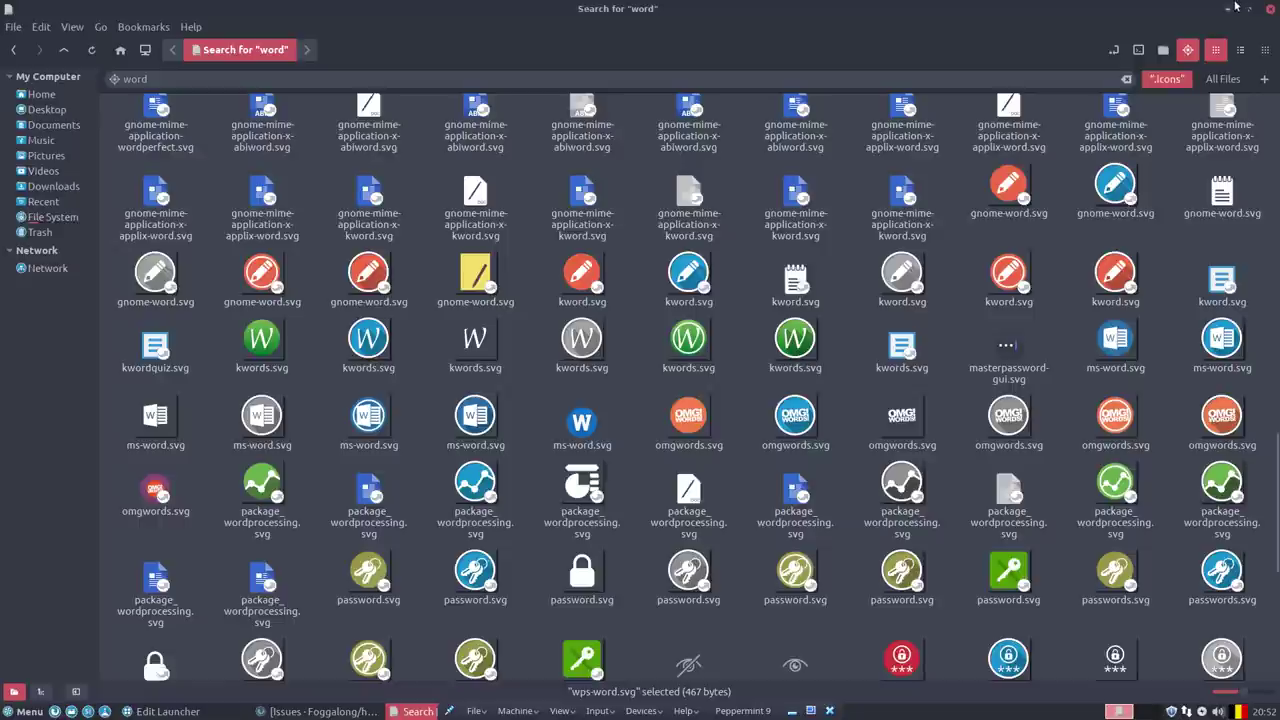
Change the Word launcher's icon to ms-word and save.
click(1233, 8)
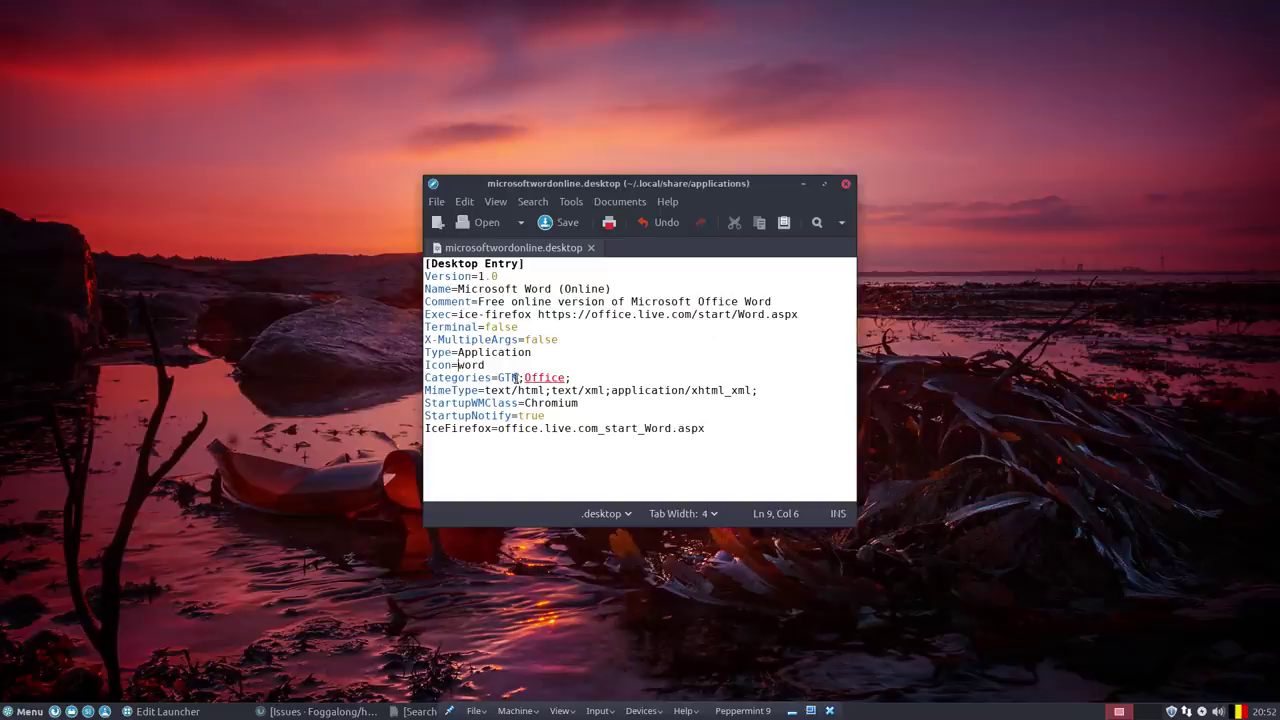
text(ms-)
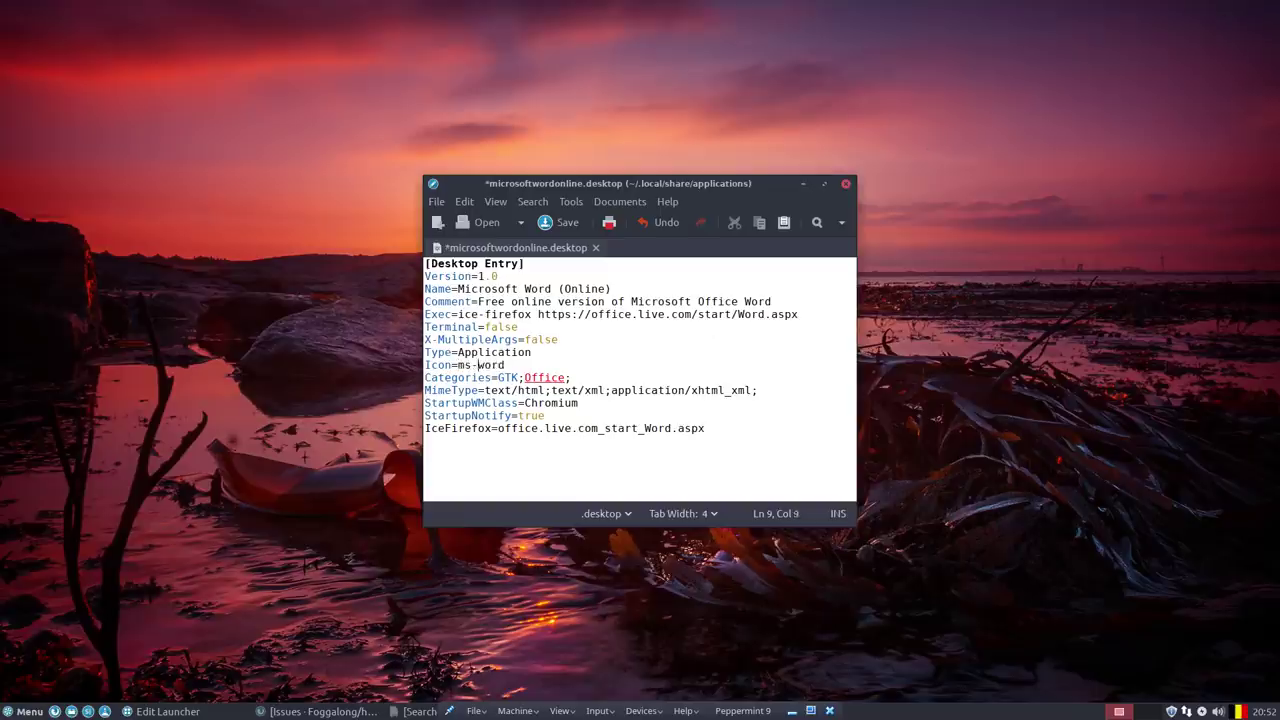
key(ctrl+s)
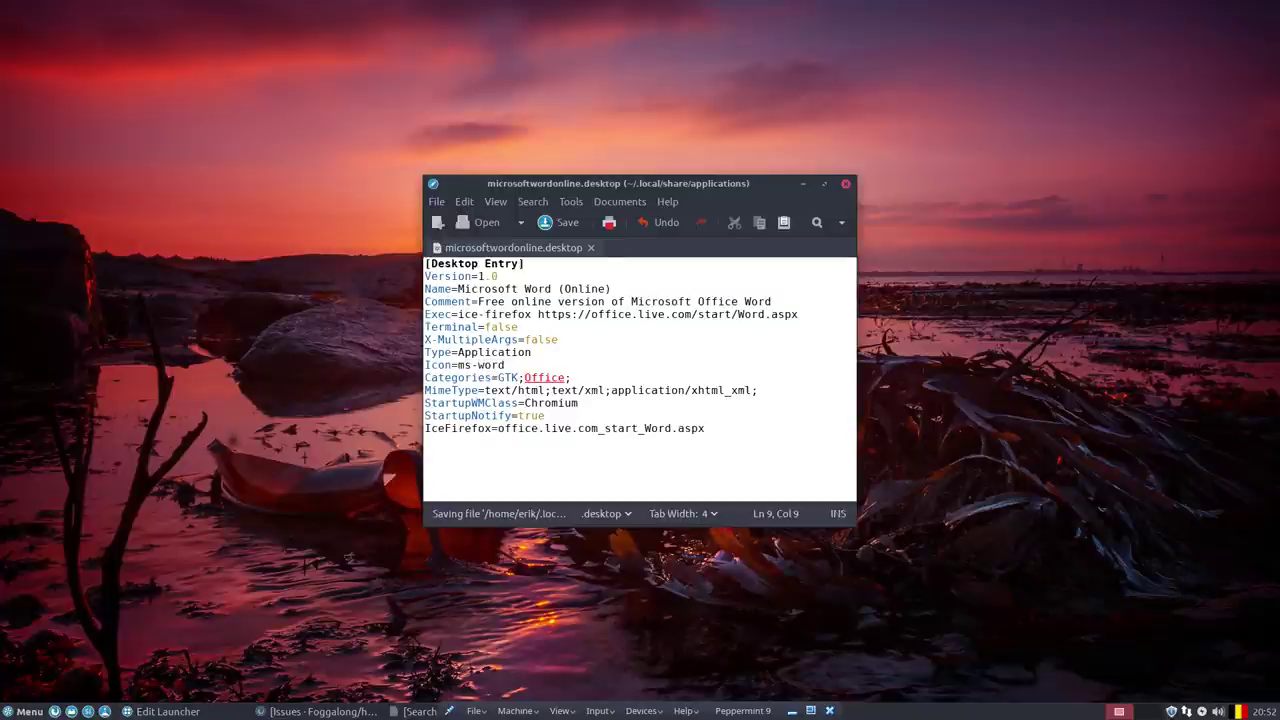
Search the application menu for word.
click(24, 711)
click(41, 637)
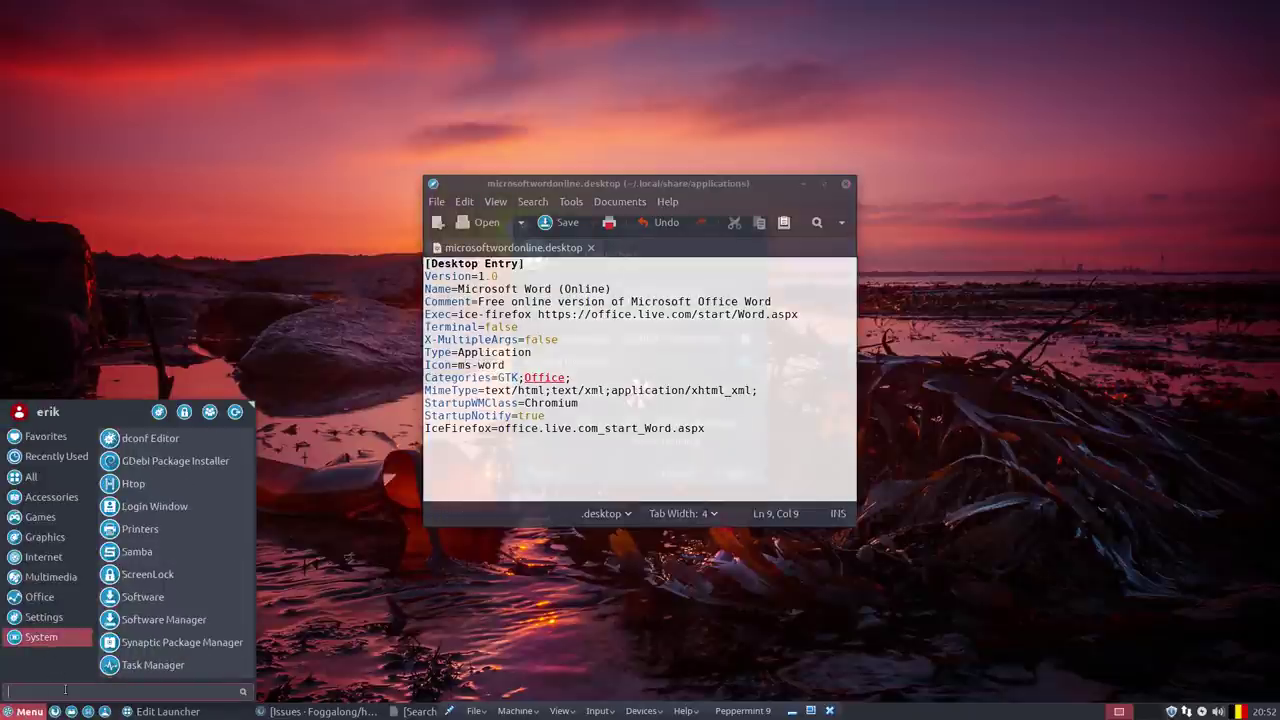
text(word)
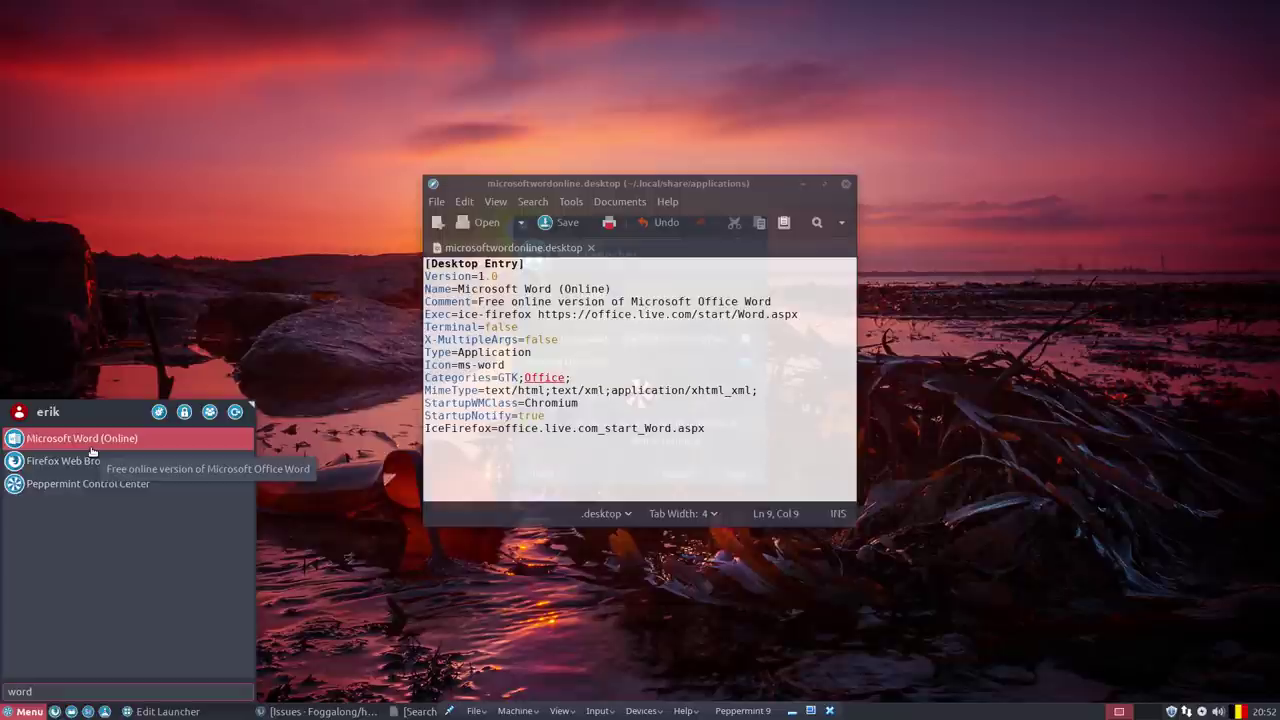
Review launcher icons in the menu's Office, Settings and System categories.
click(582, 355)
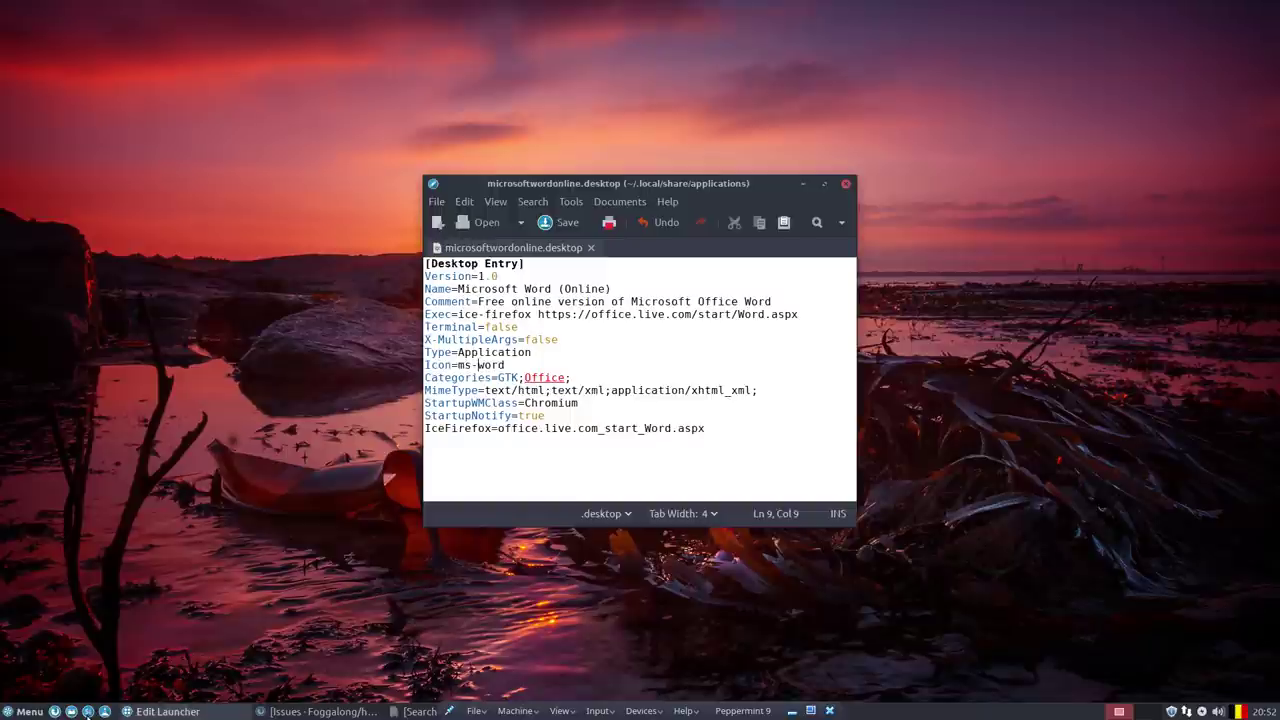
click(26, 711)
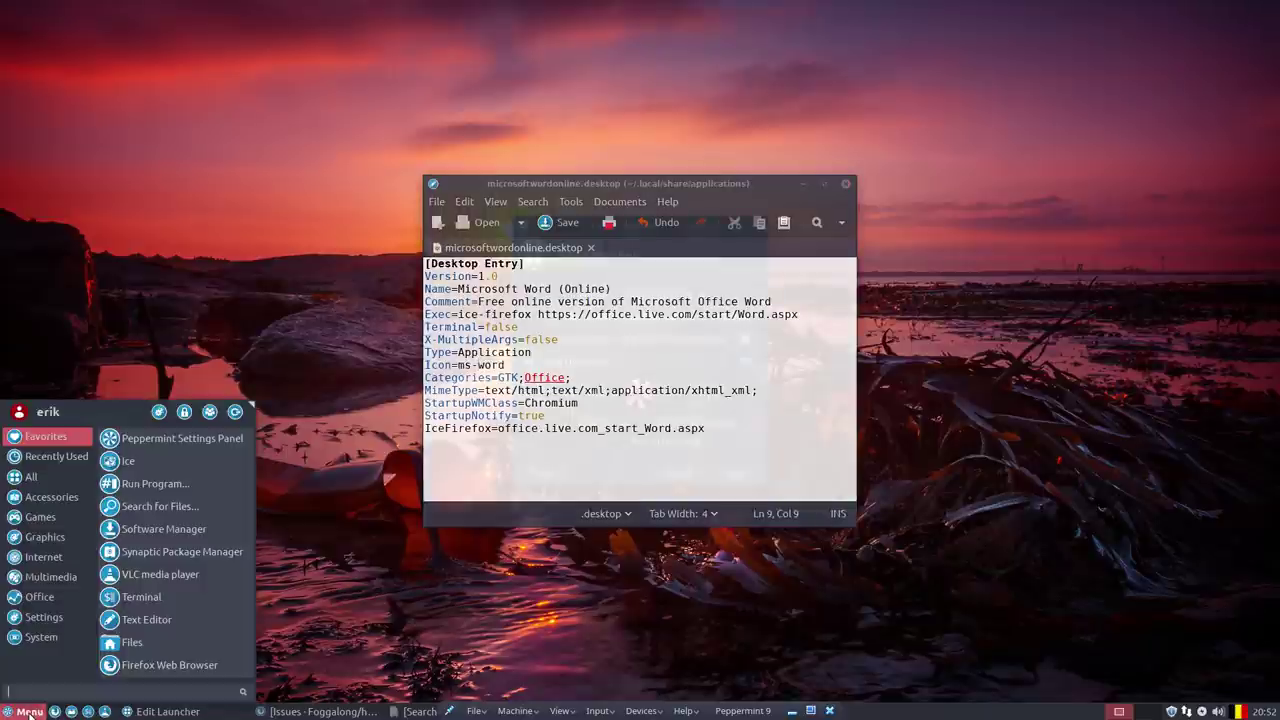
click(55, 597)
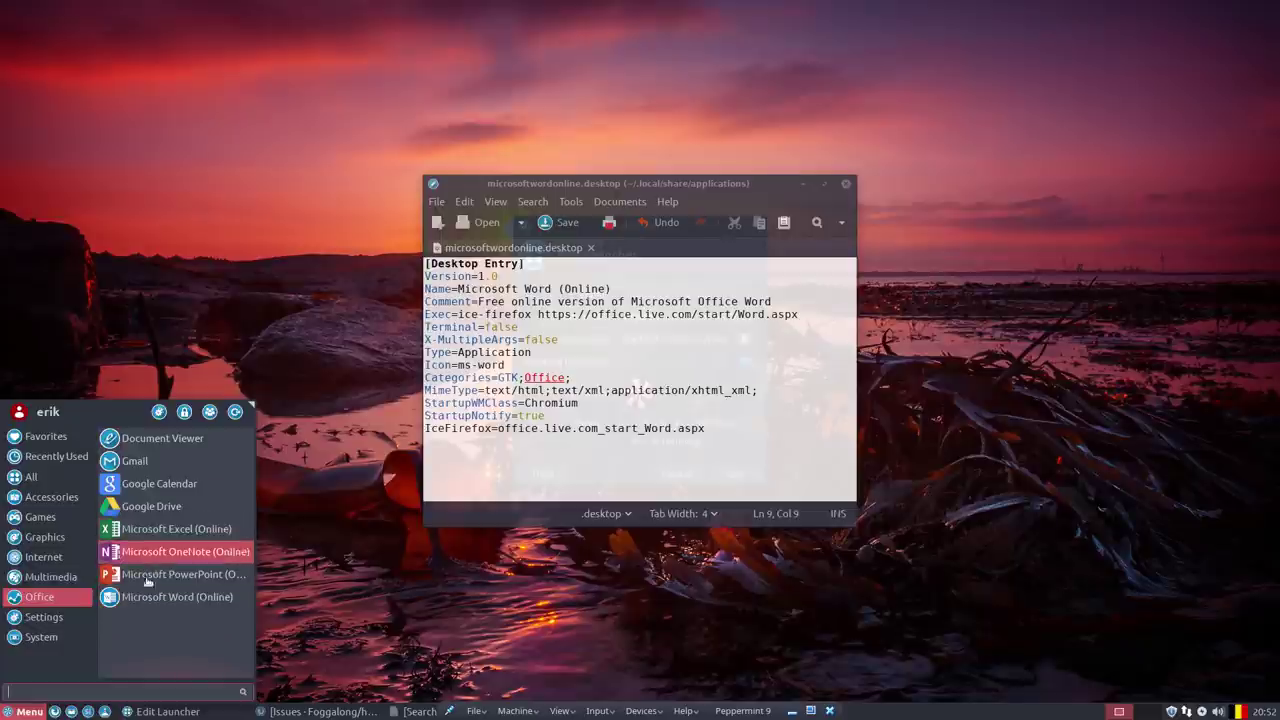
click(50, 619)
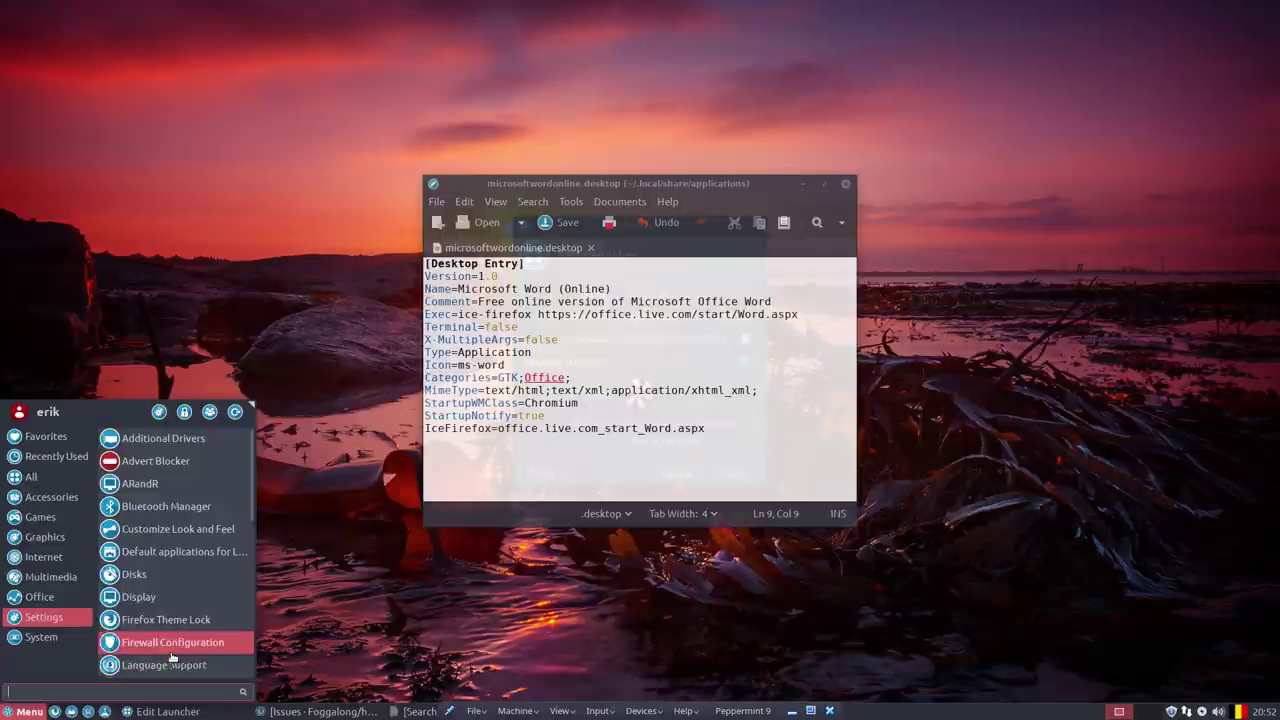
scroll(160, 600, down, 2)
scroll(155, 460, up, 2)
scroll(156, 496, down, 3)
scroll(156, 496, down, 4)
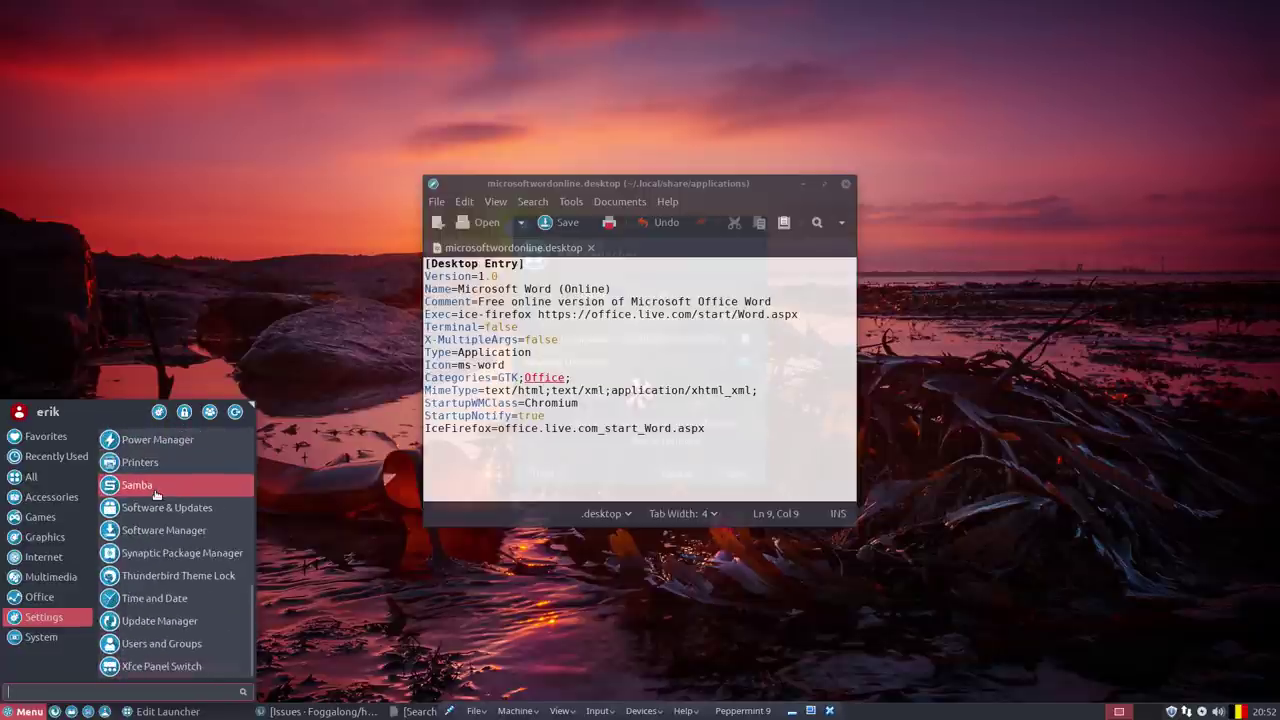
mouse_move(54, 641)
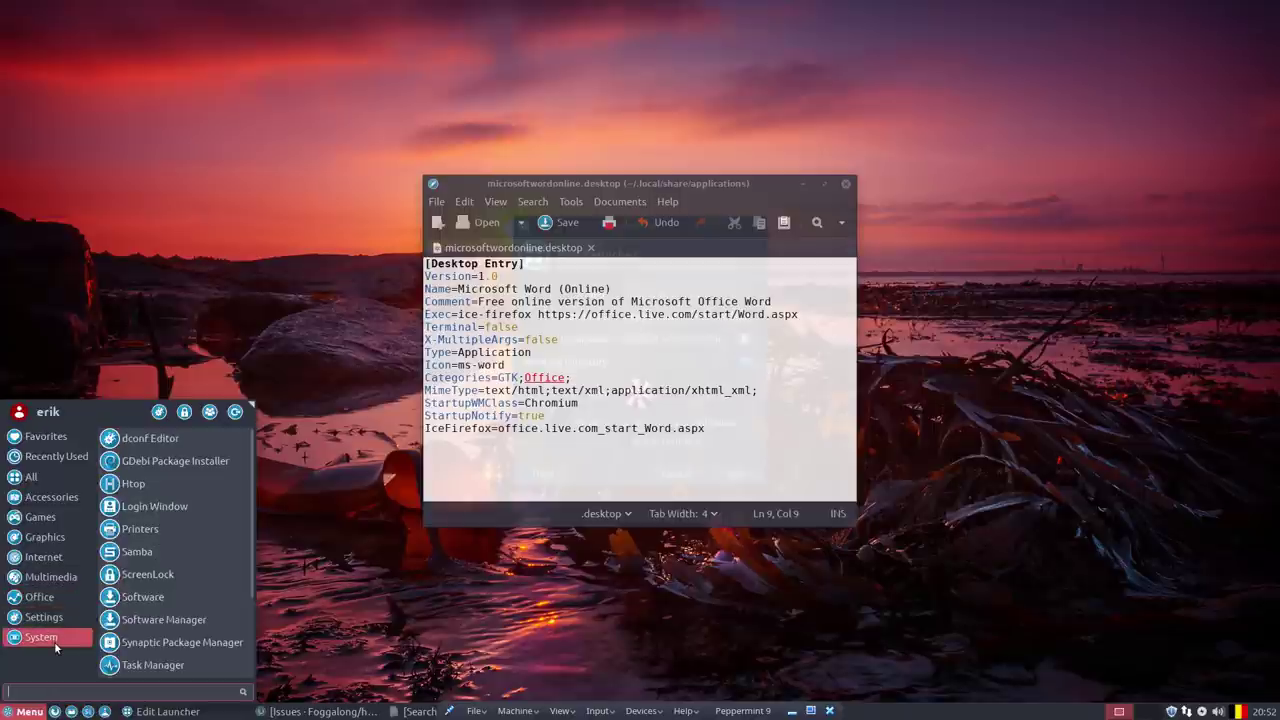
scroll(170, 660, down, 3)
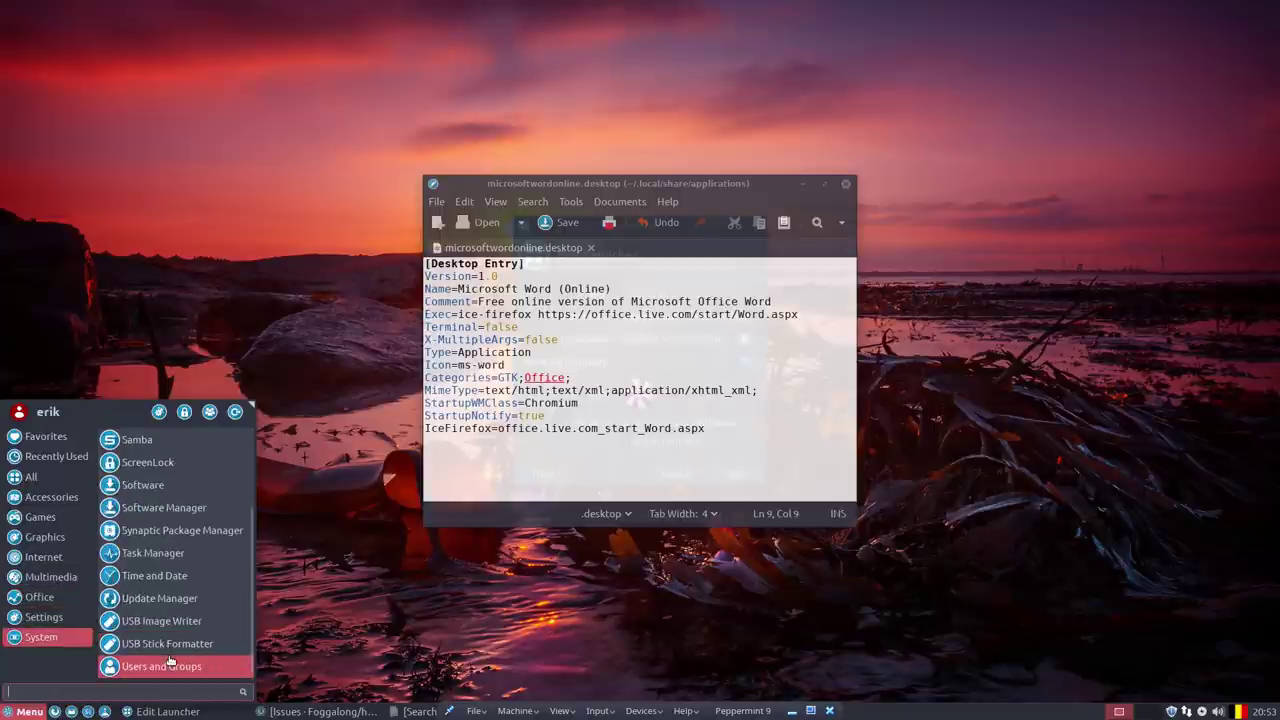
mouse_move(44, 617)
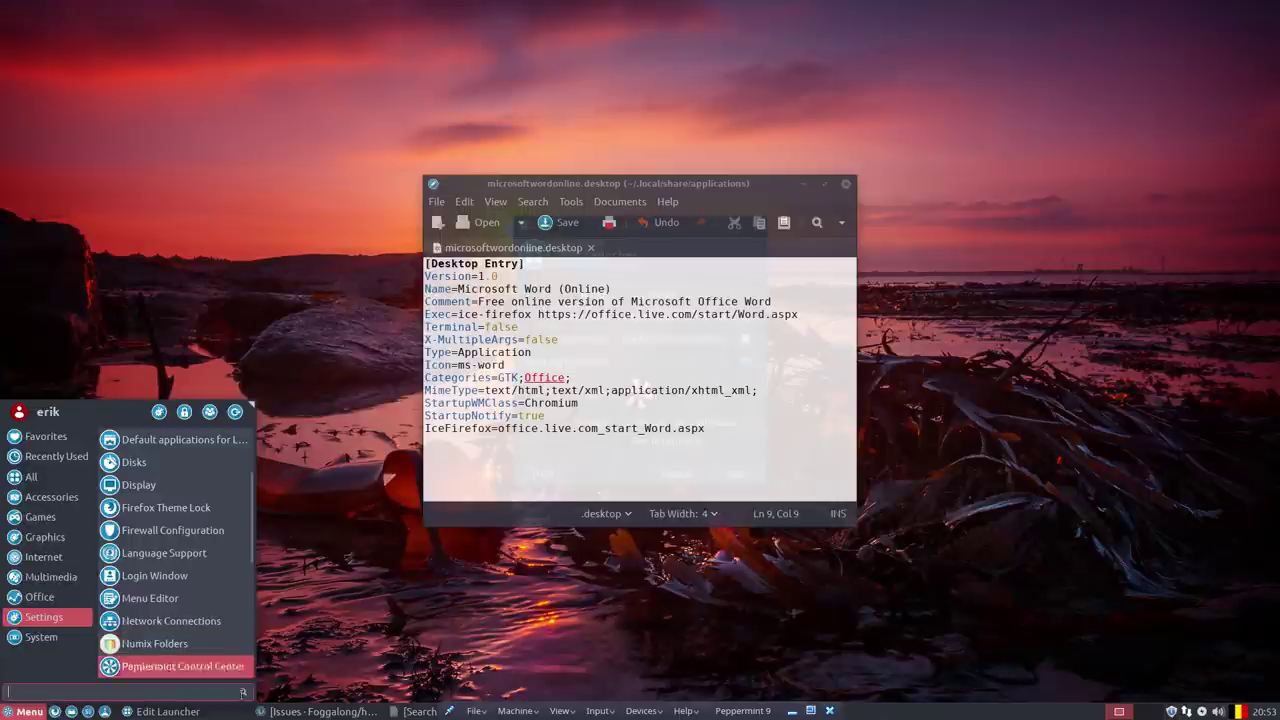
Glance at the GitHub issues page in Firefox, minimize it, and launch the file manager.
click(358, 712)
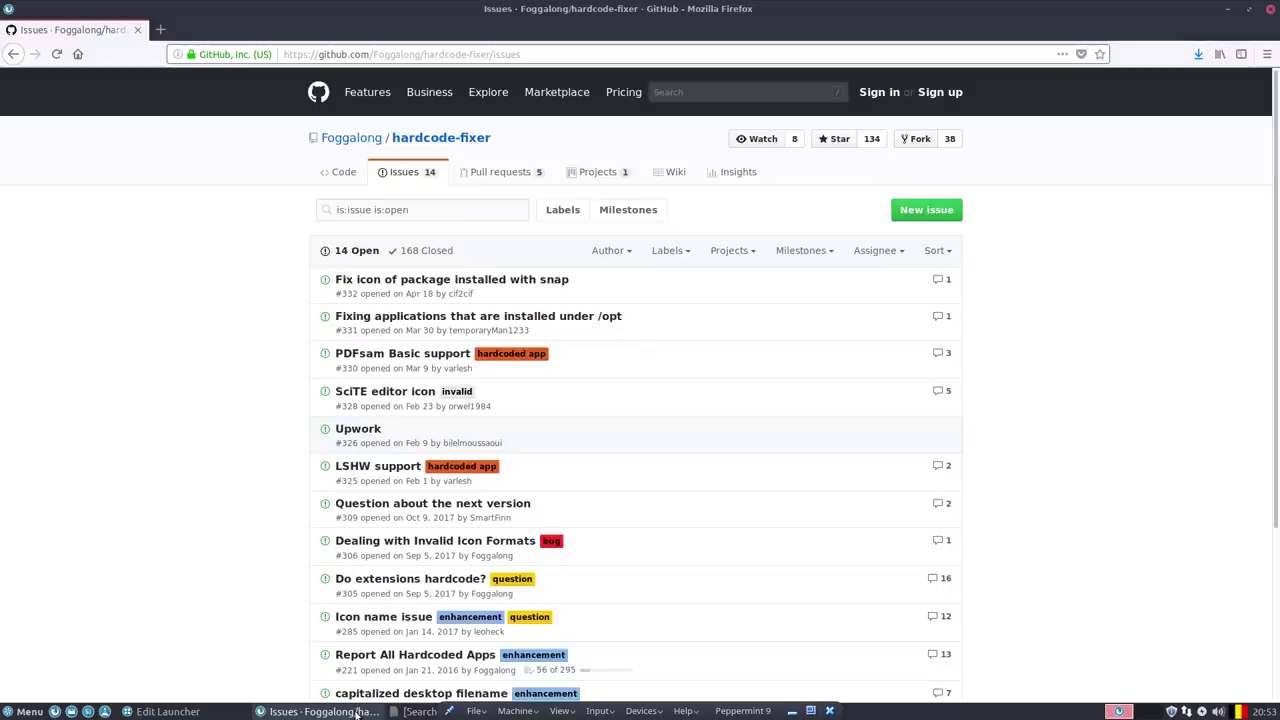
click(1229, 10)
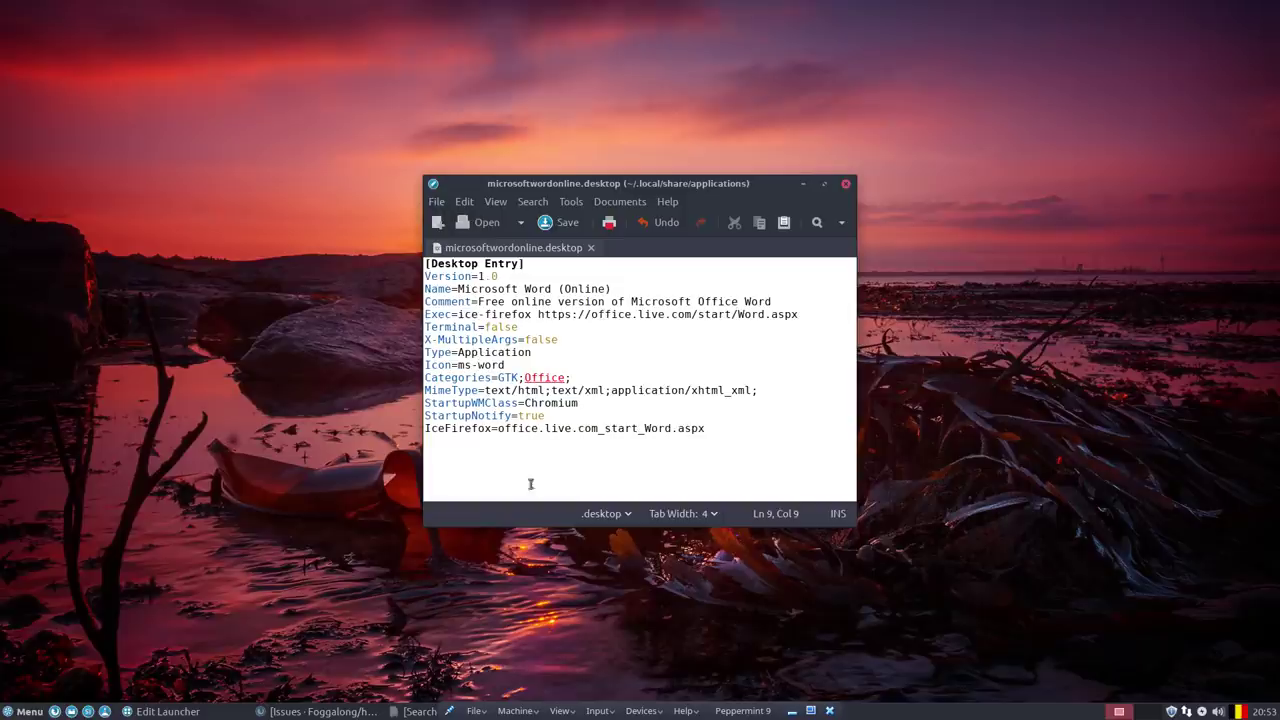
click(28, 711)
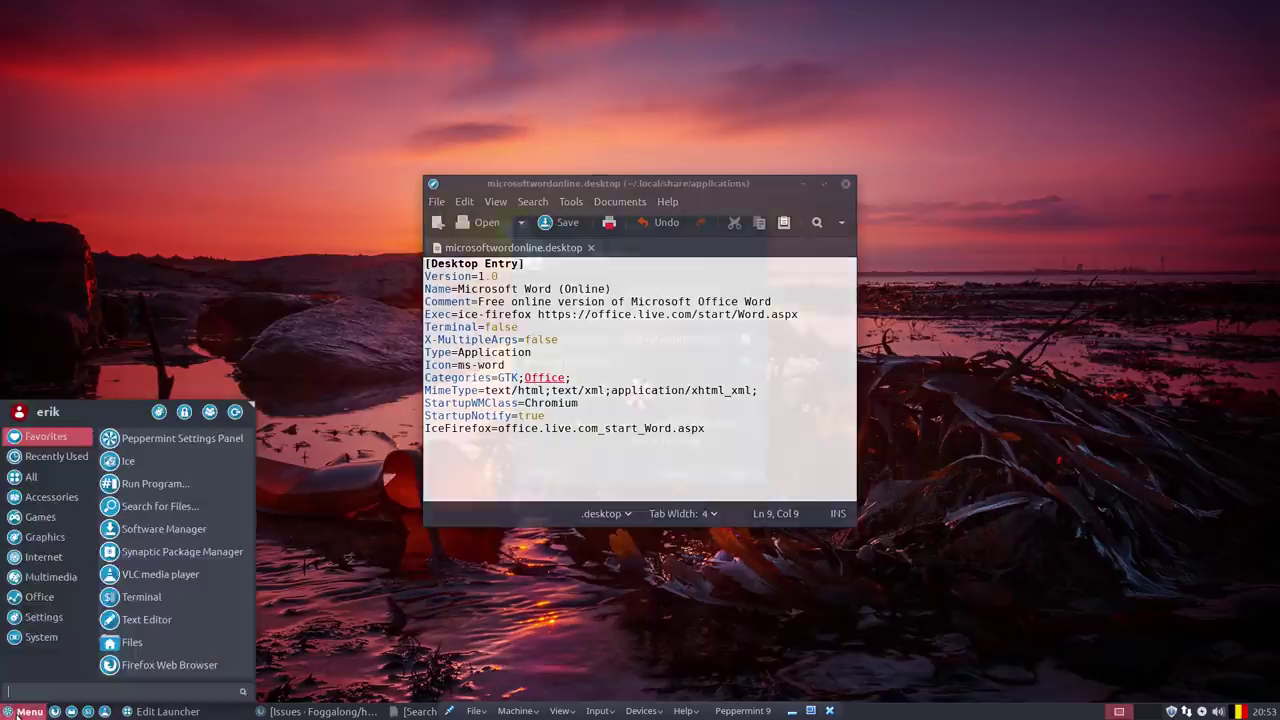
click(72, 711)
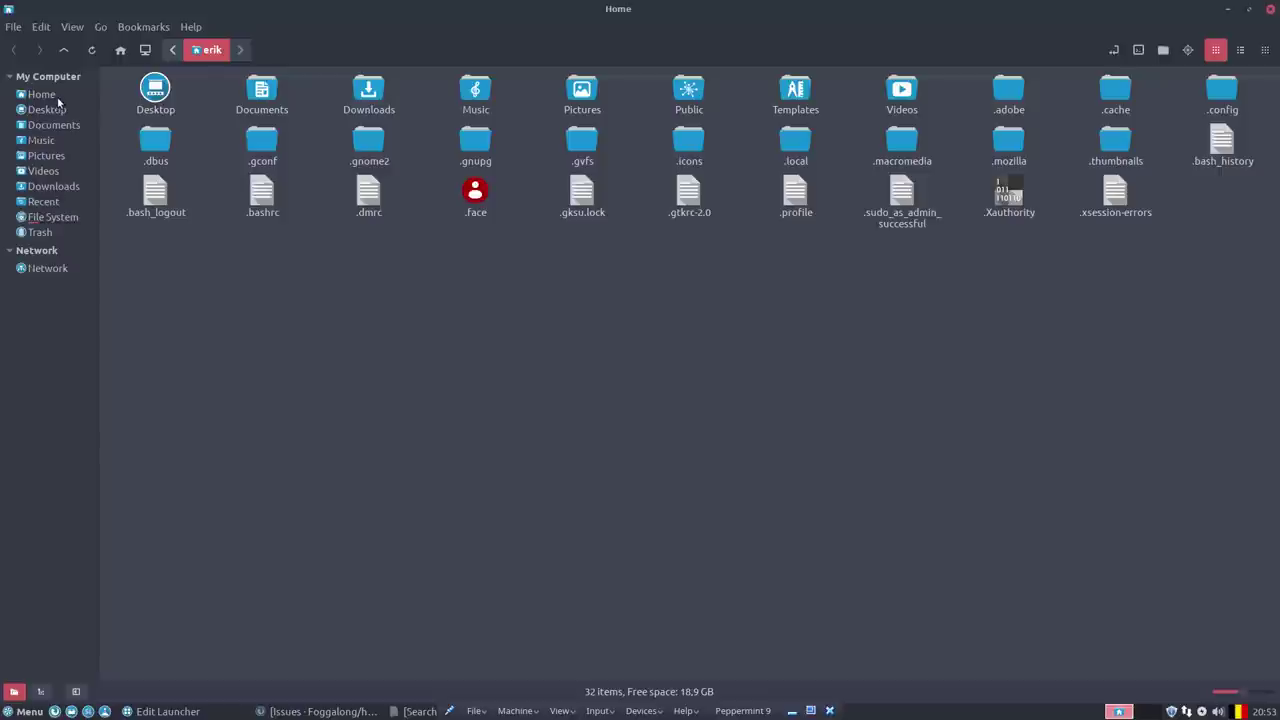
Navigate in Nemo from Home to the system /usr/share/applications folder.
click(56, 96)
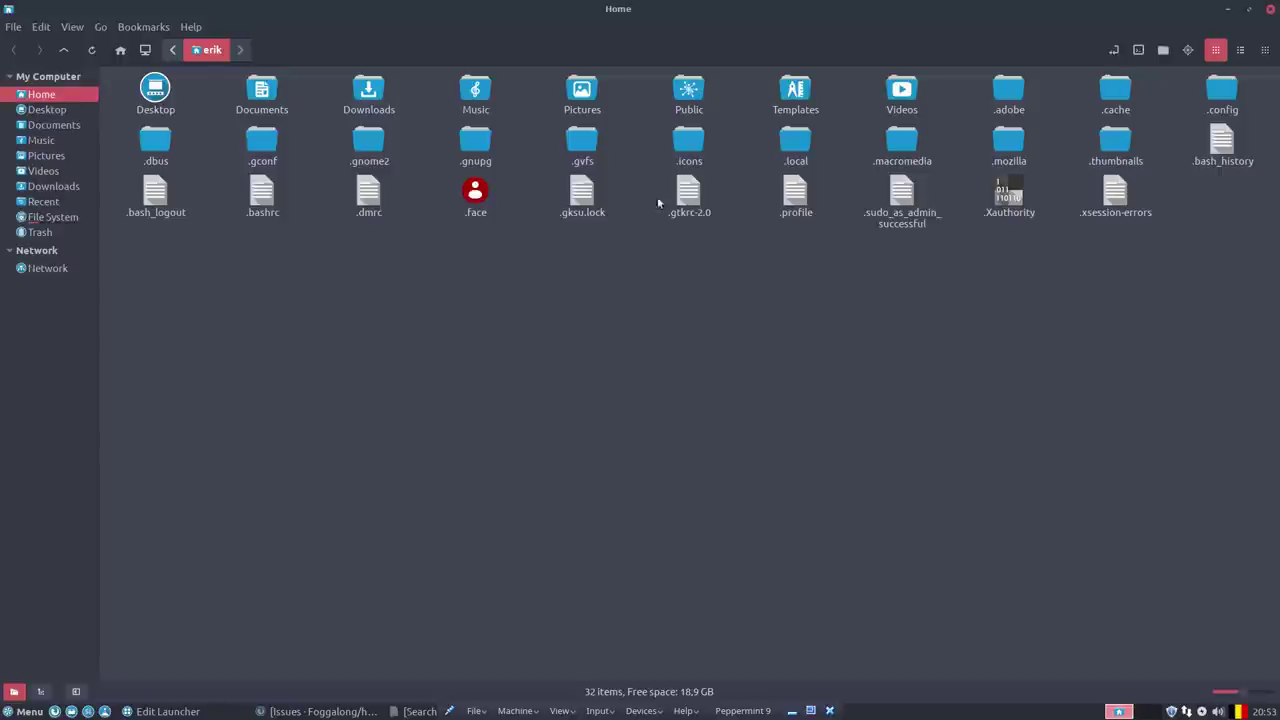
click(90, 218)
double_click(1112, 150)
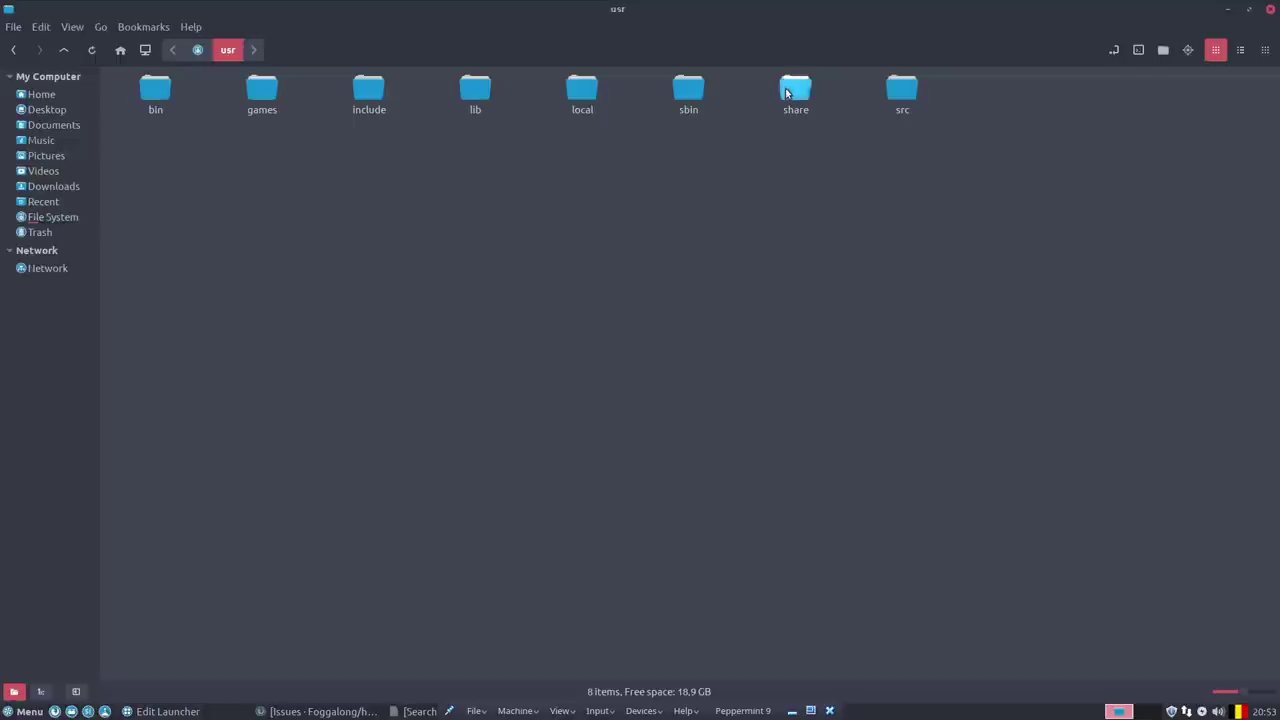
double_click(795, 90)
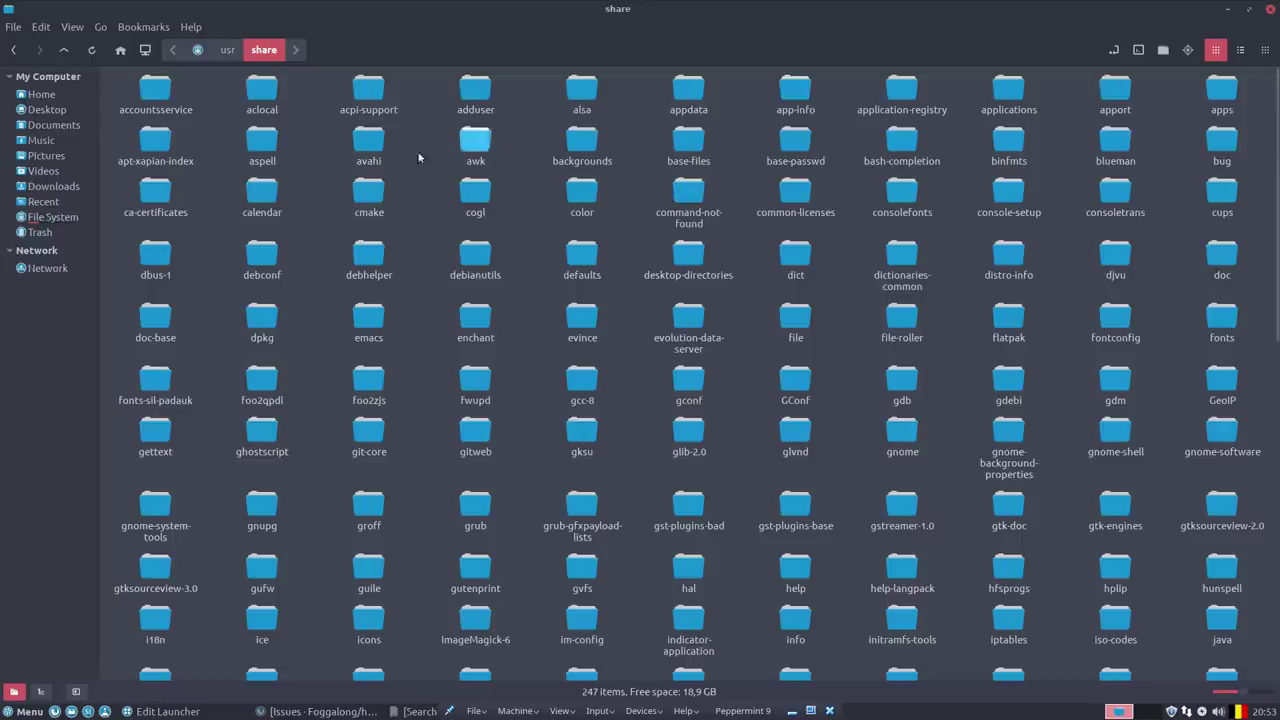
double_click(1008, 92)
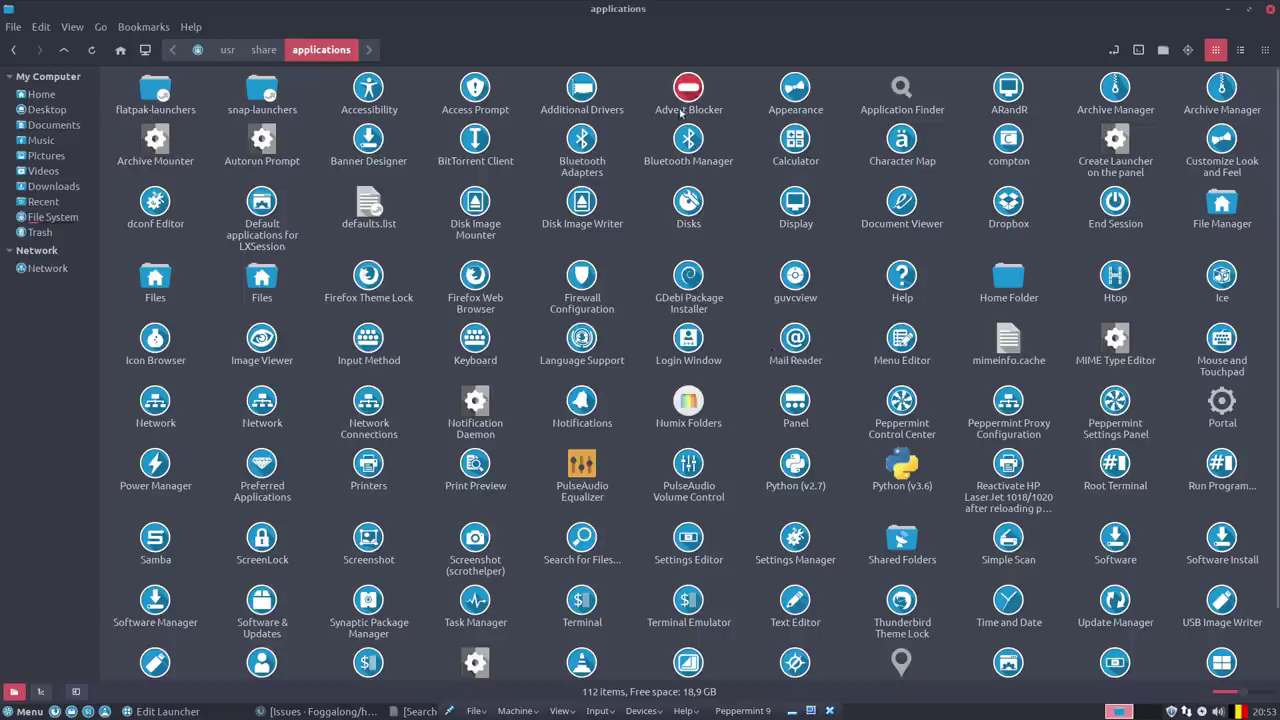
Inspect the Advert Blocker, Python (v3.6), PulseAudio Equalizer and Numix Folders launcher icons.
click(692, 96)
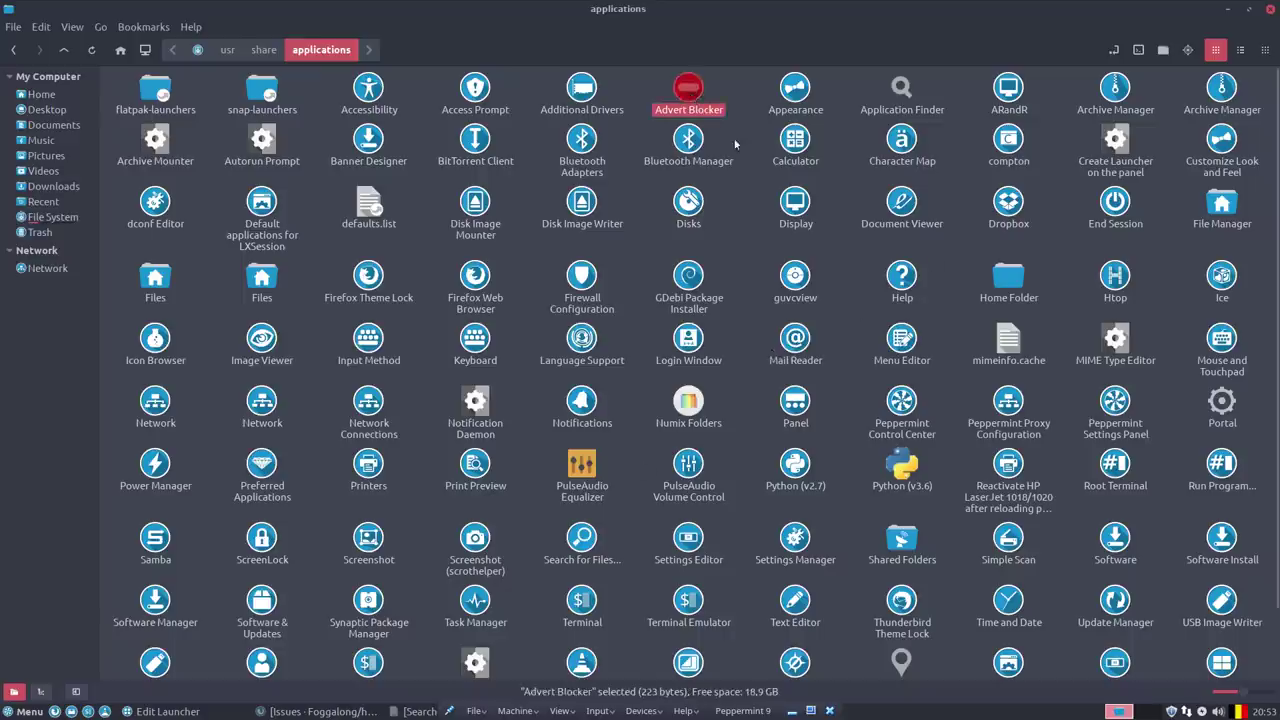
click(907, 472)
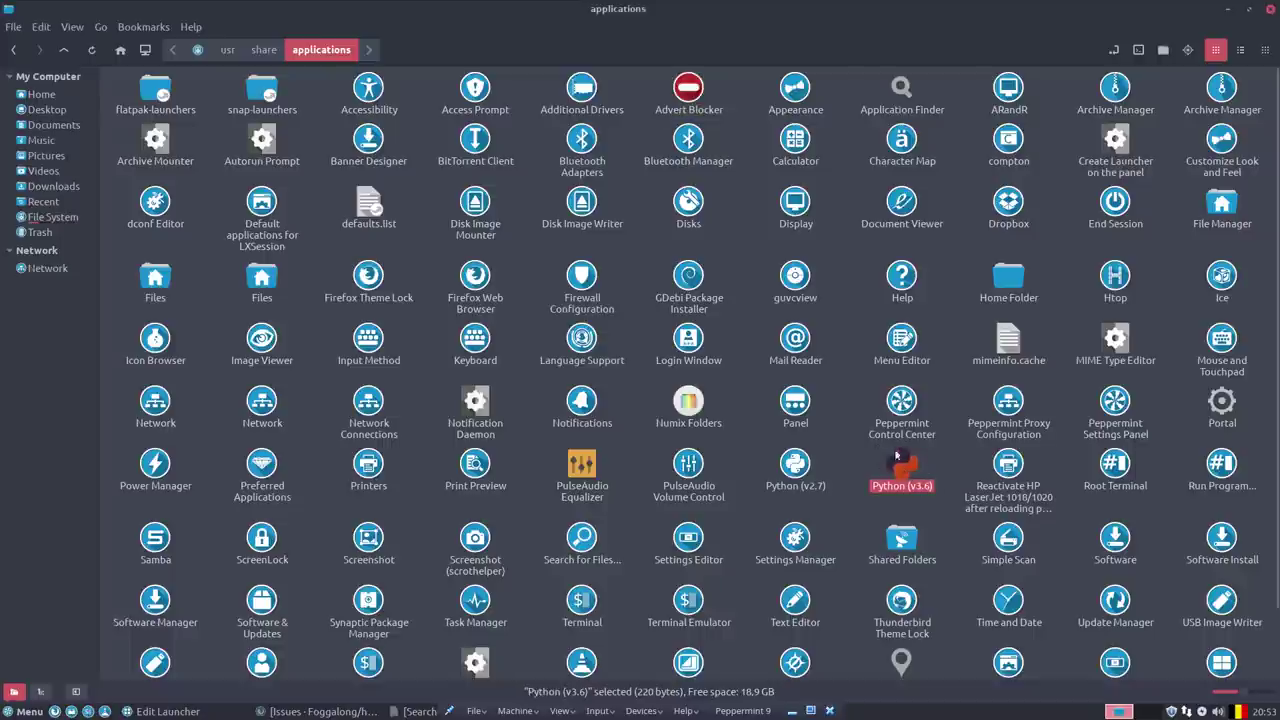
click(587, 470)
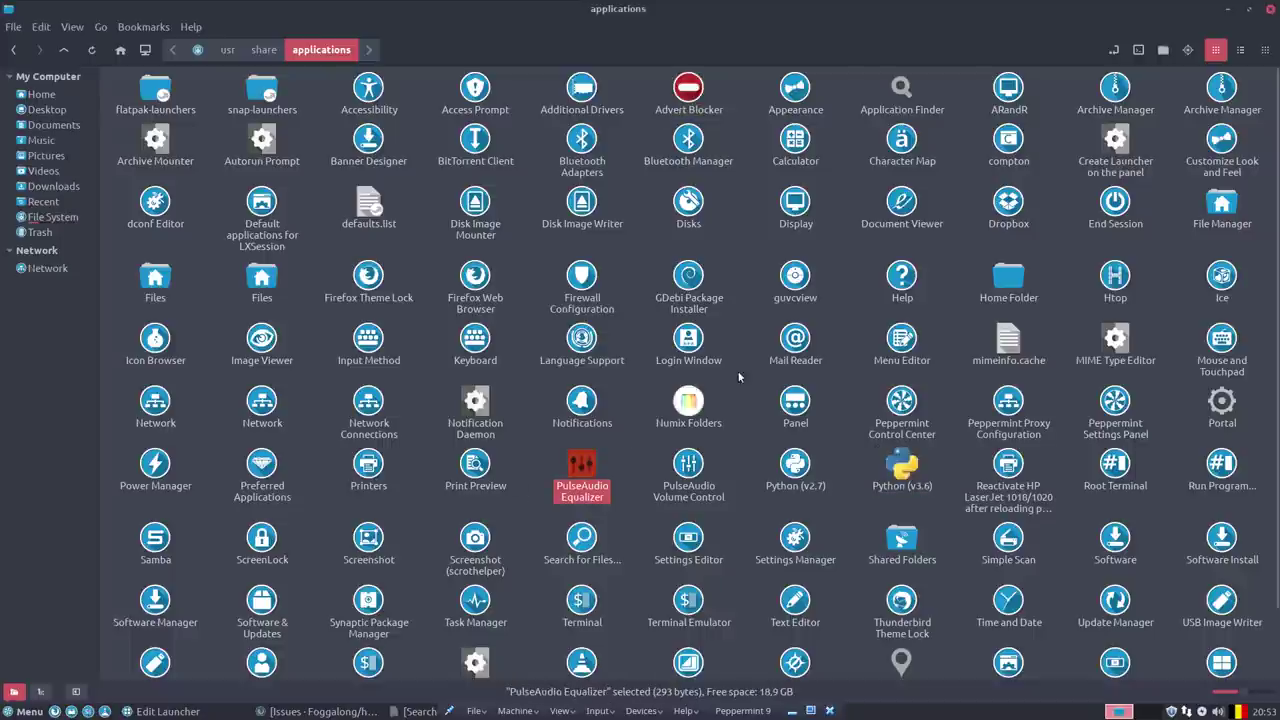
click(695, 397)
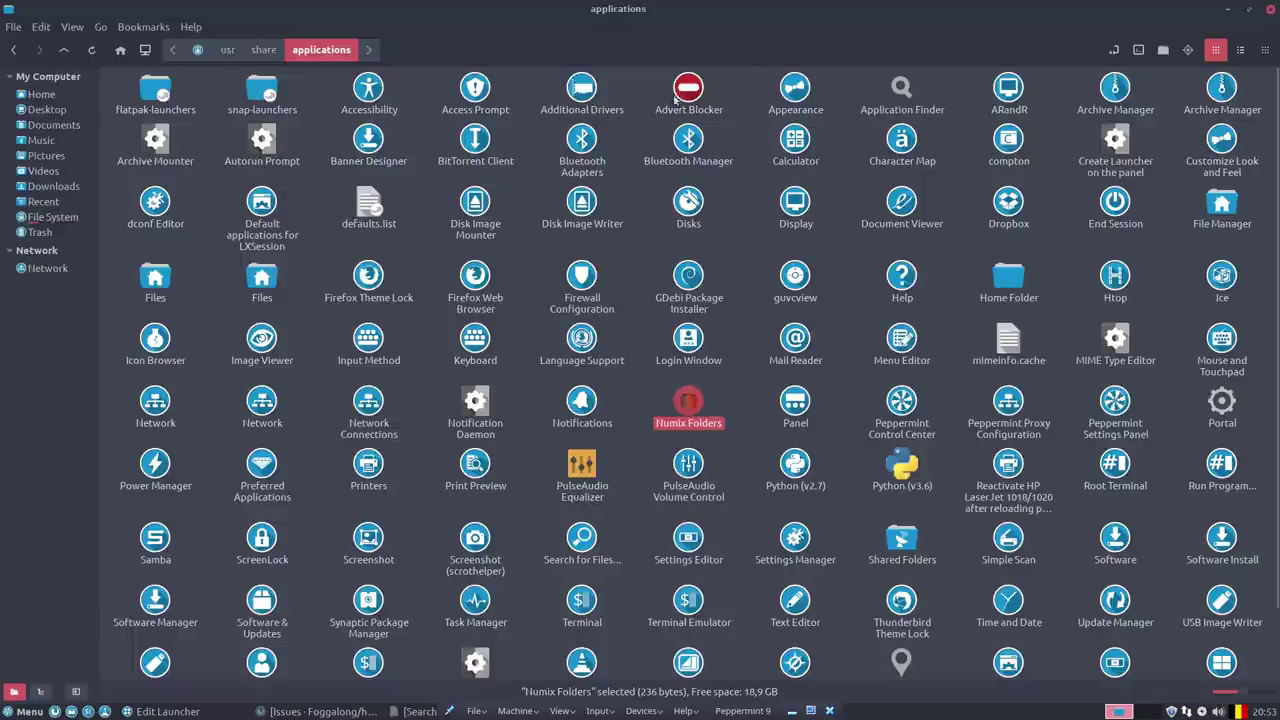
scroll(690, 530, down, 2)
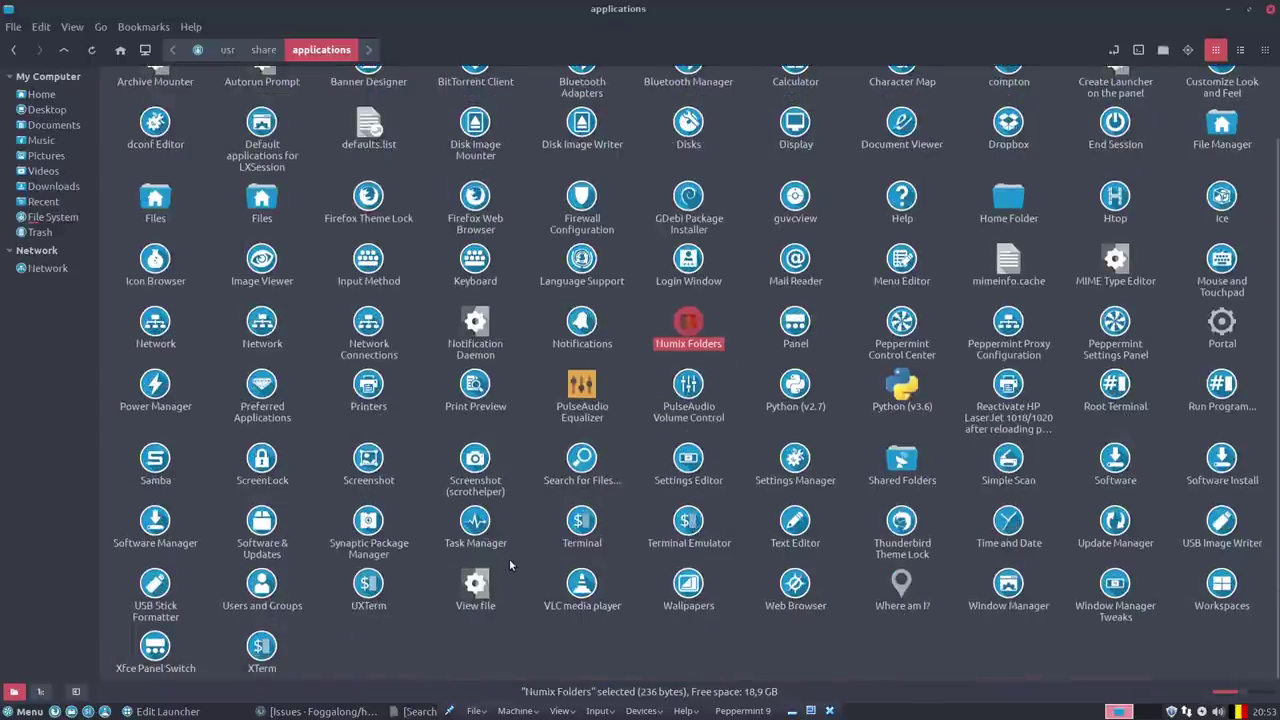
scroll(509, 563, up, 2)
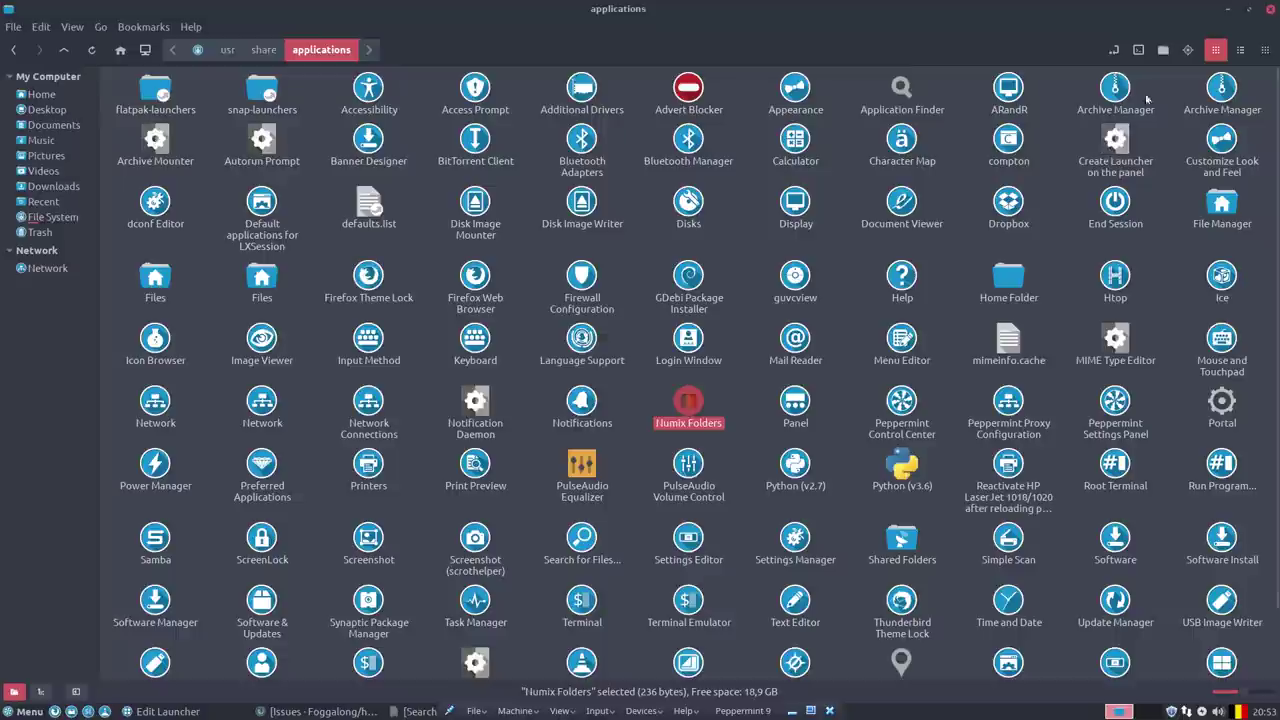
Close the applications folder, Word launcher file and Edit Launcher dialog, then open the menu.
click(1271, 14)
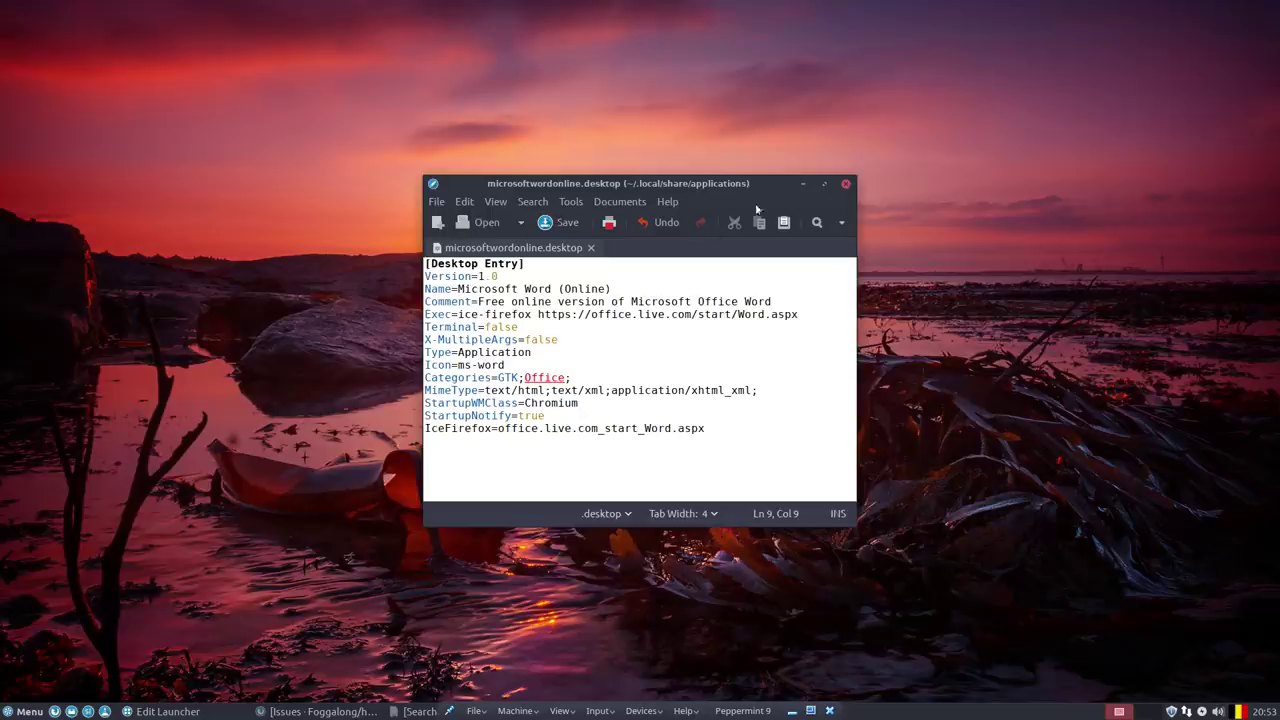
click(845, 185)
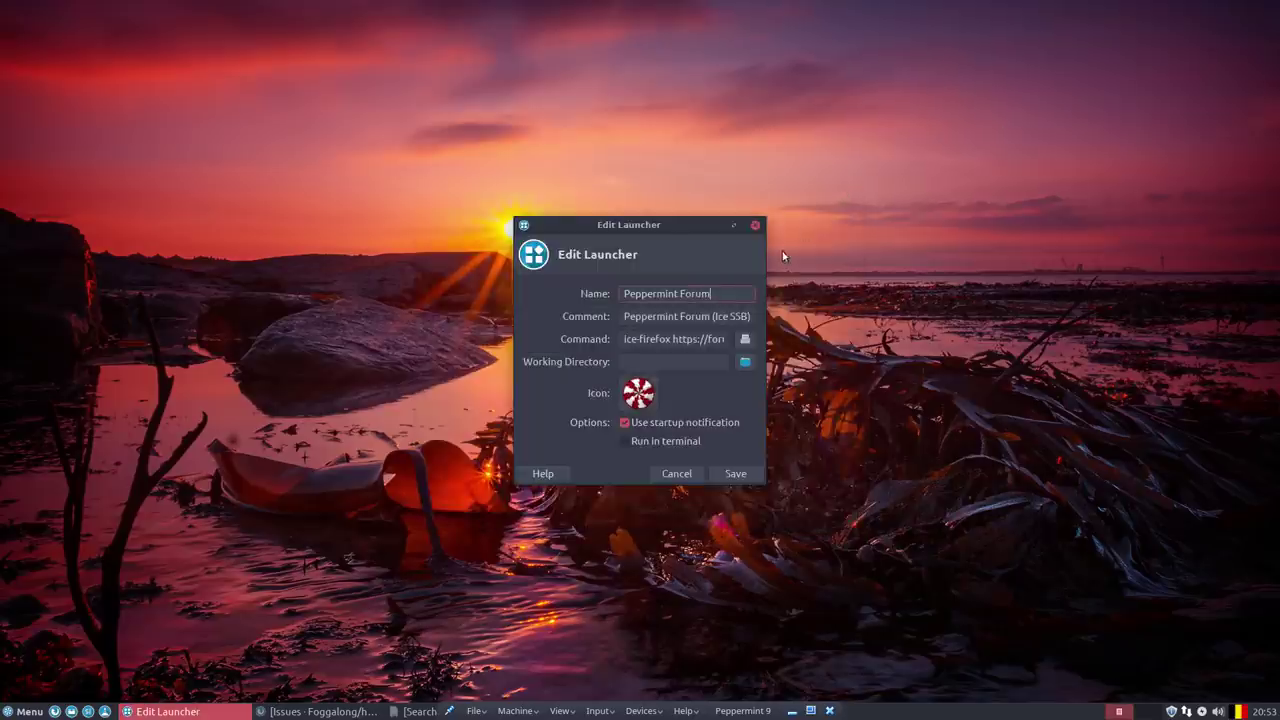
click(756, 225)
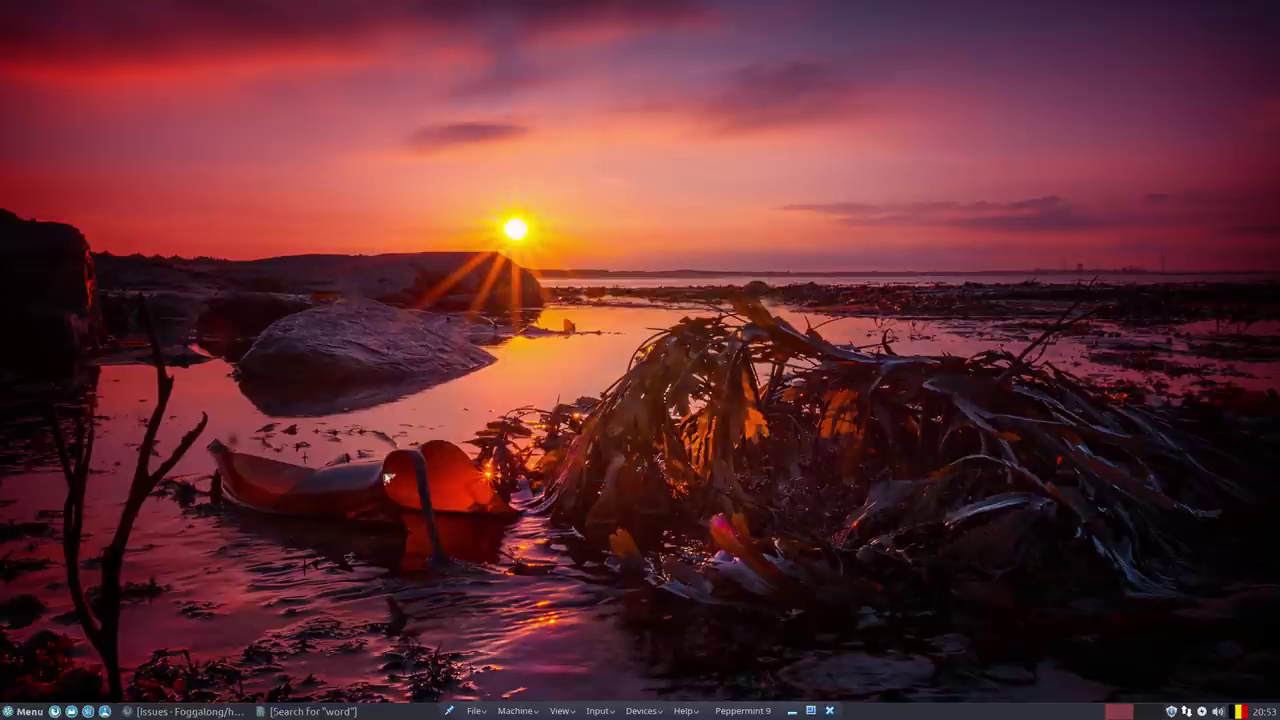
click(30, 711)
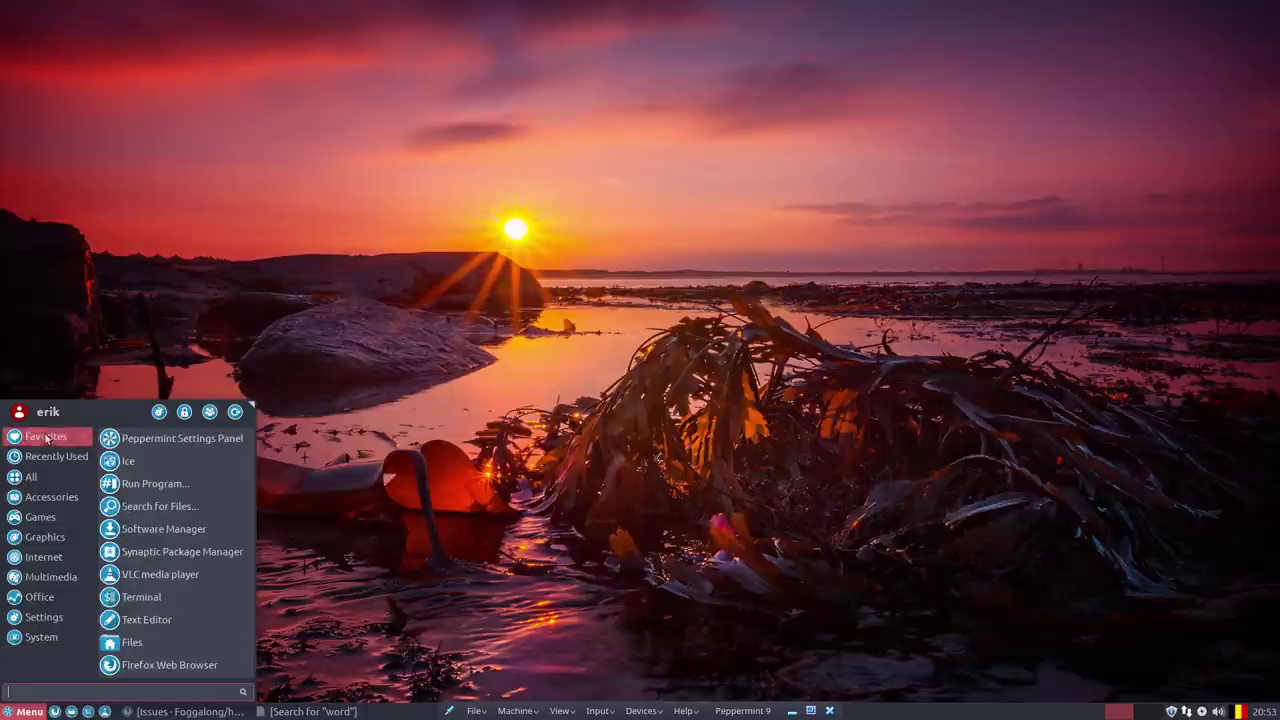
Open the Peppermint Settings Panel, enlarge it, and browse Tweaks, Hardware, Network, System and User tools.
click(160, 413)
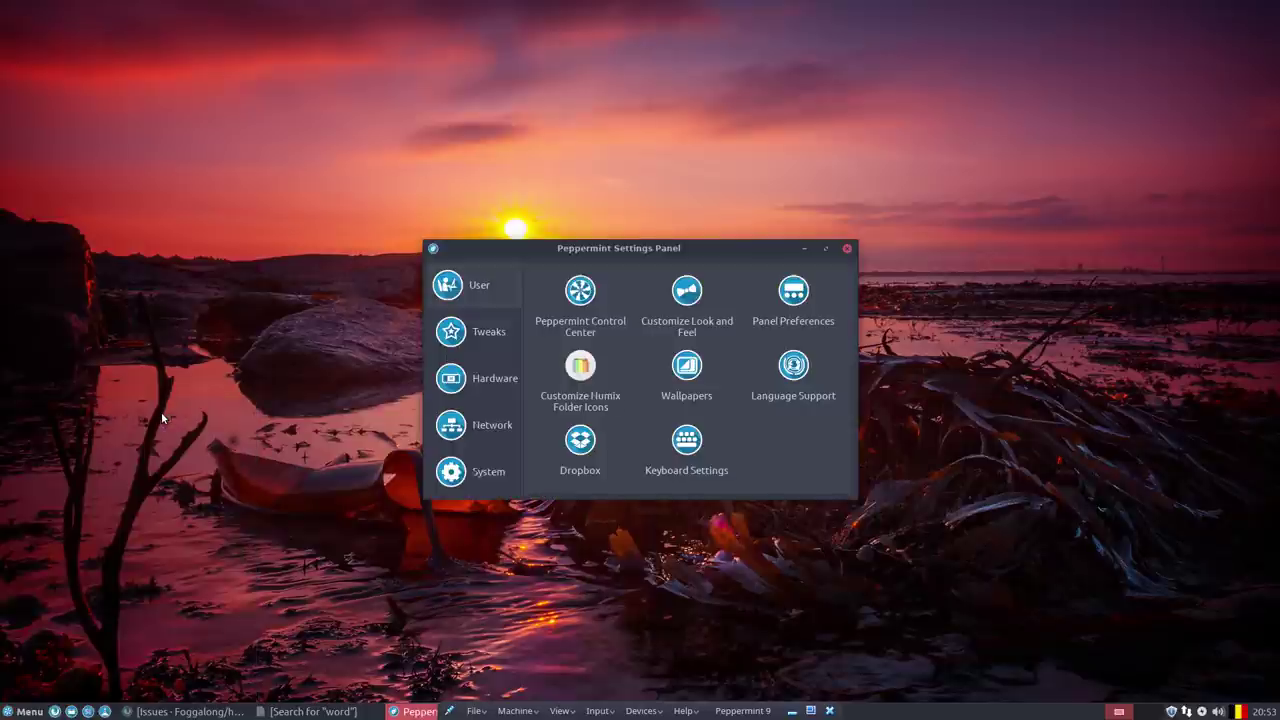
click(487, 336)
click(497, 376)
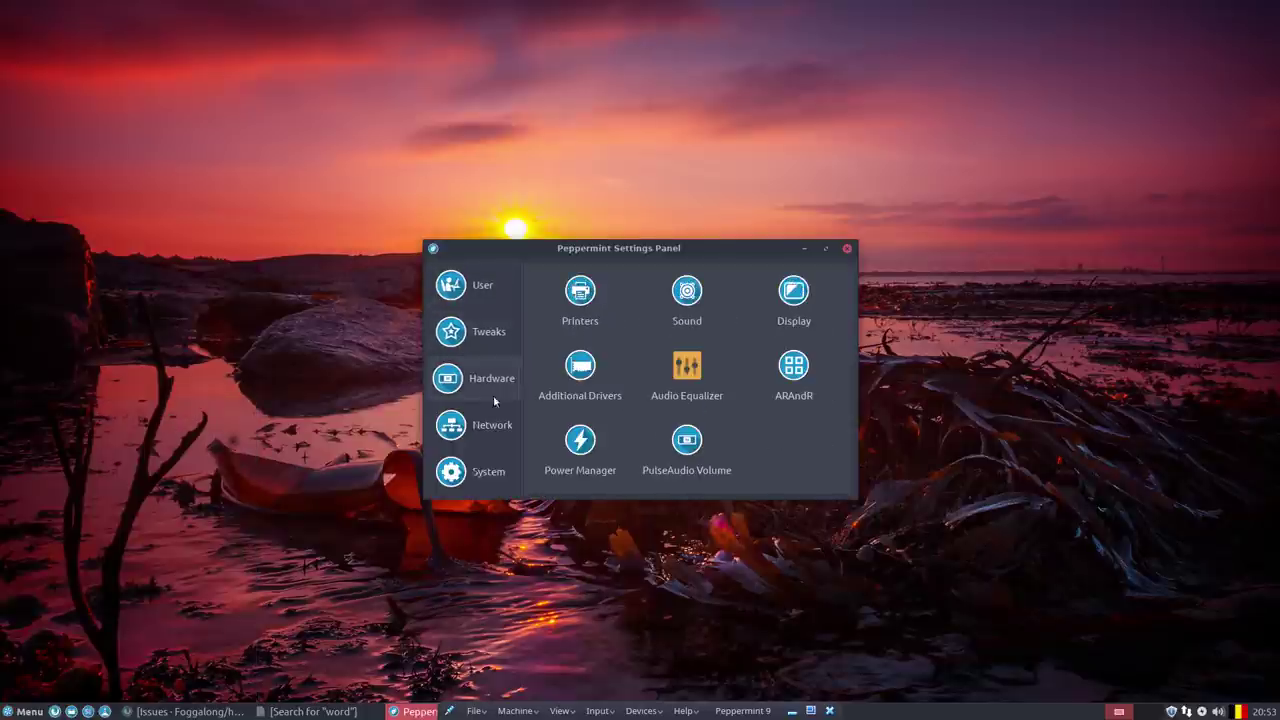
click(495, 427)
click(494, 464)
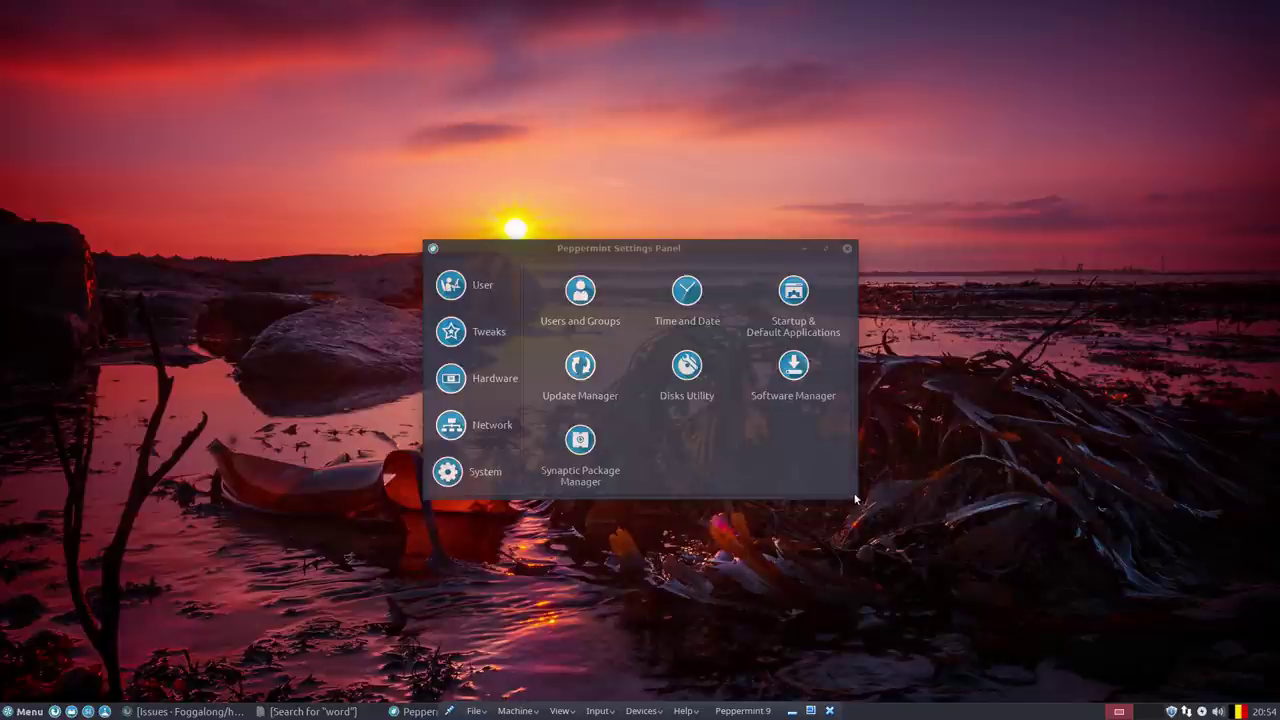
drag(856, 494, 856, 643)
click(481, 440)
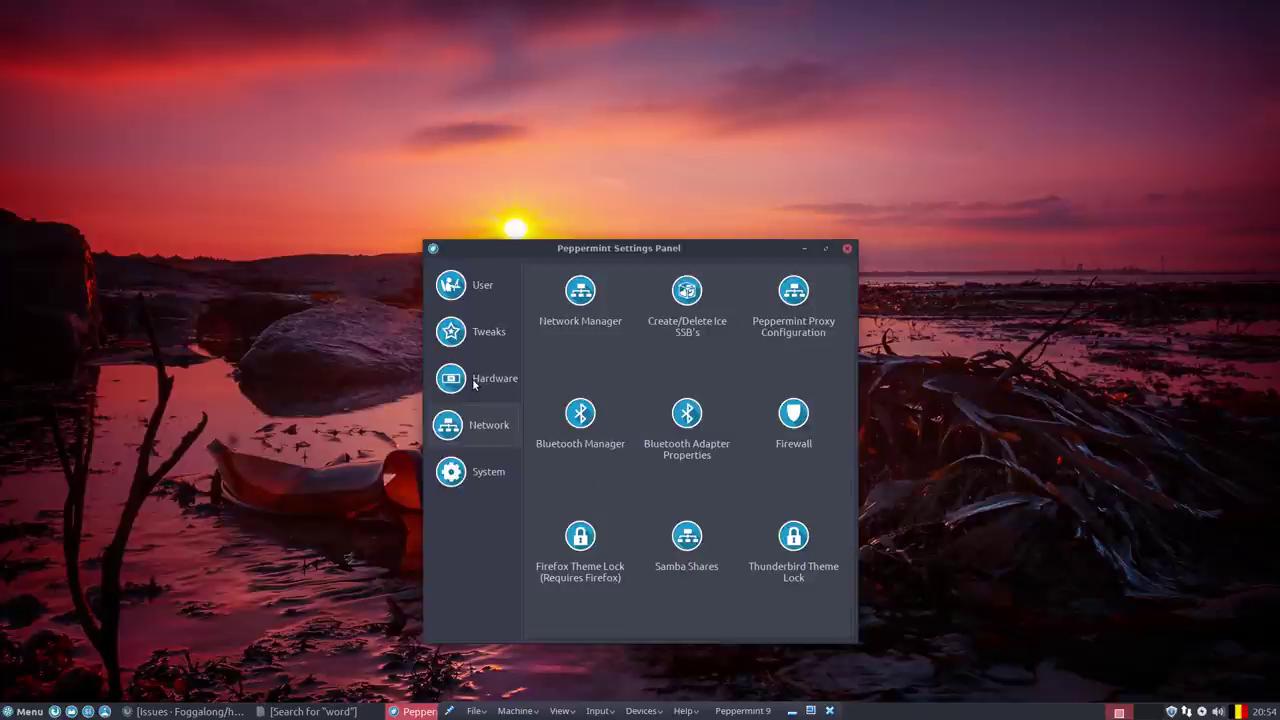
click(476, 380)
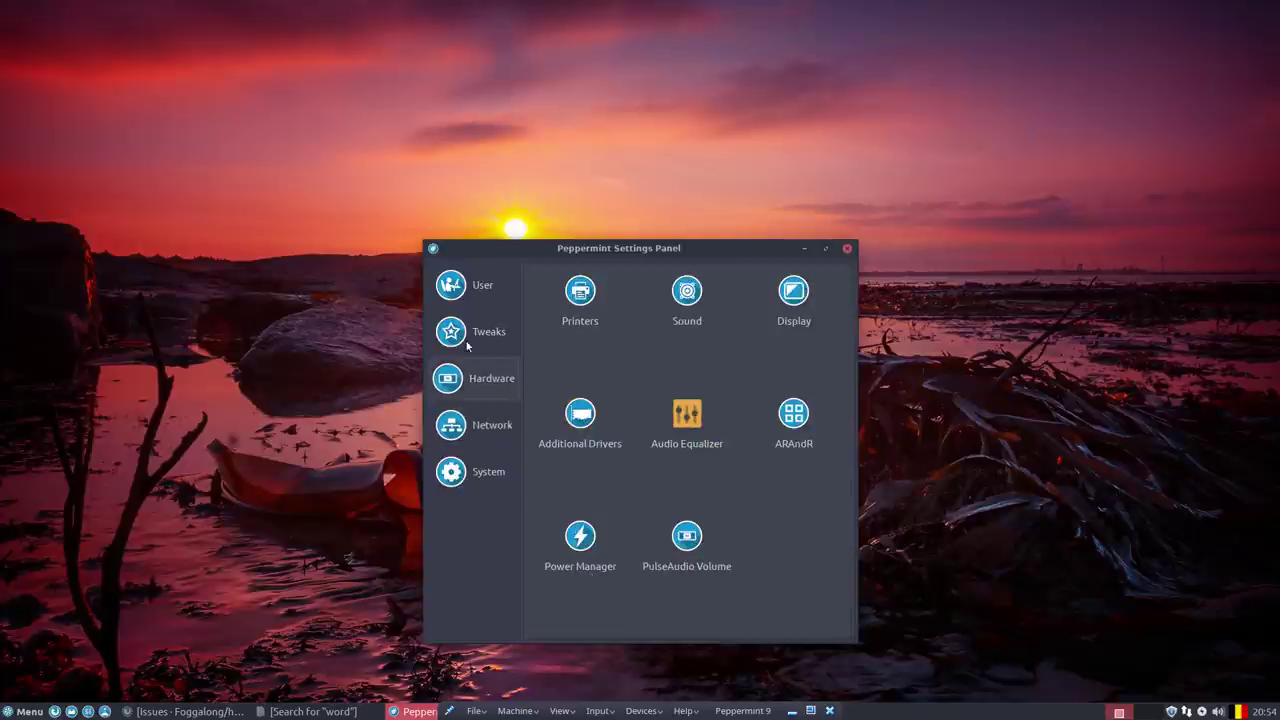
click(467, 345)
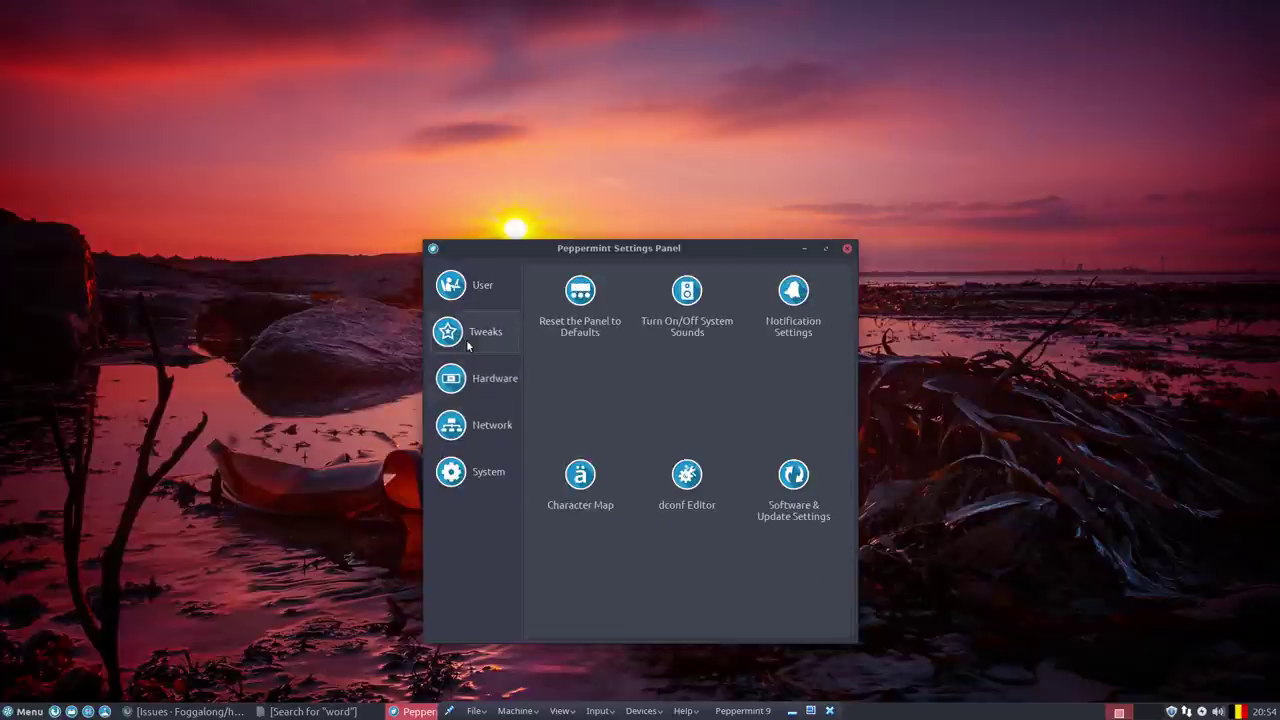
click(488, 292)
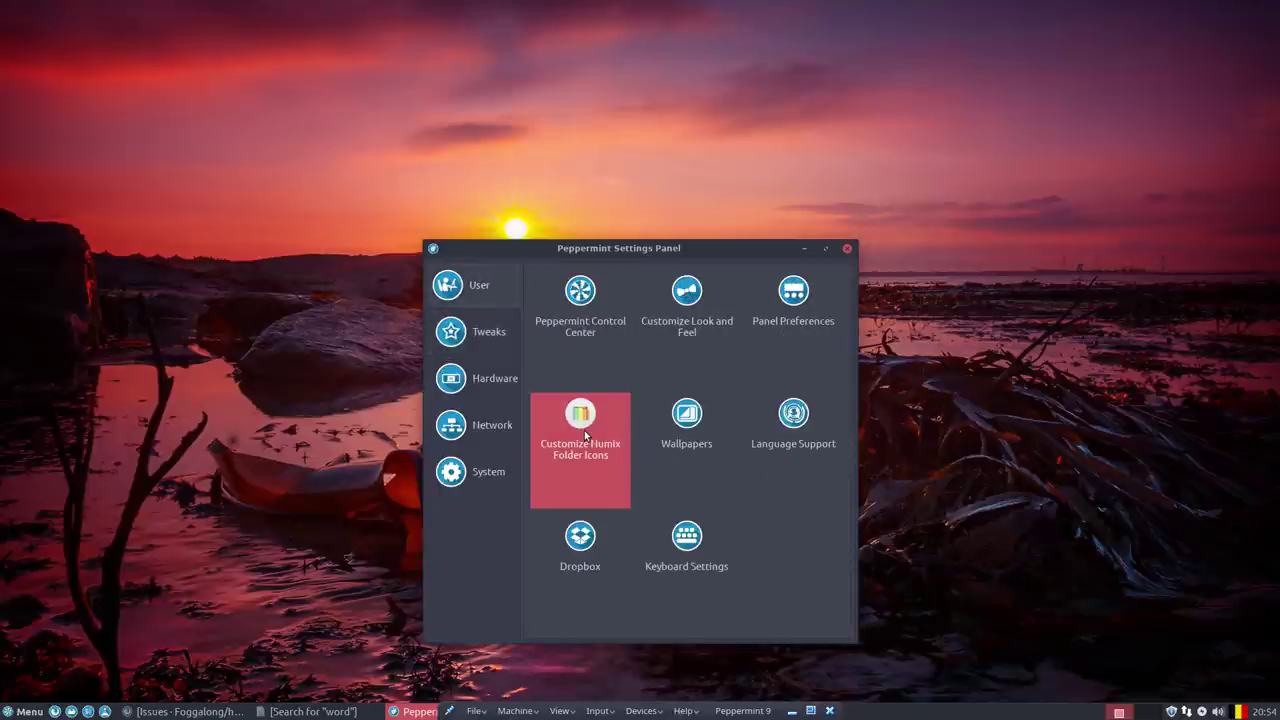
click(846, 248)
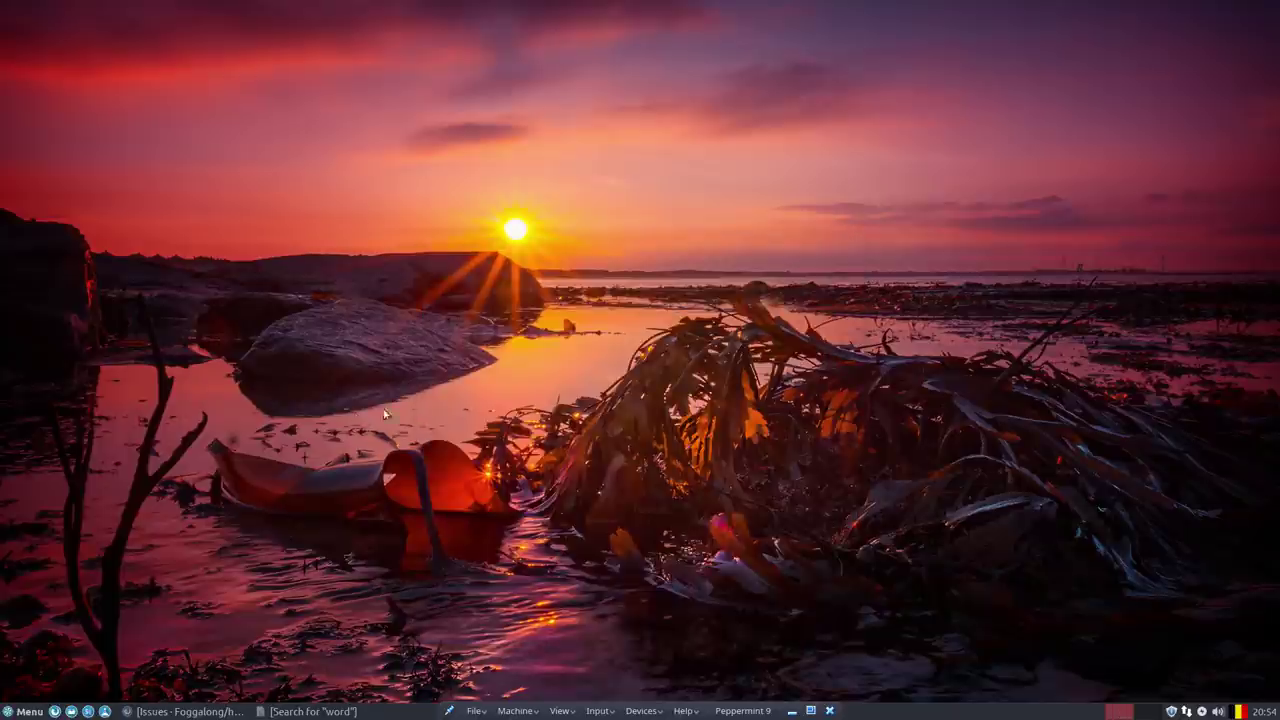
click(29, 711)
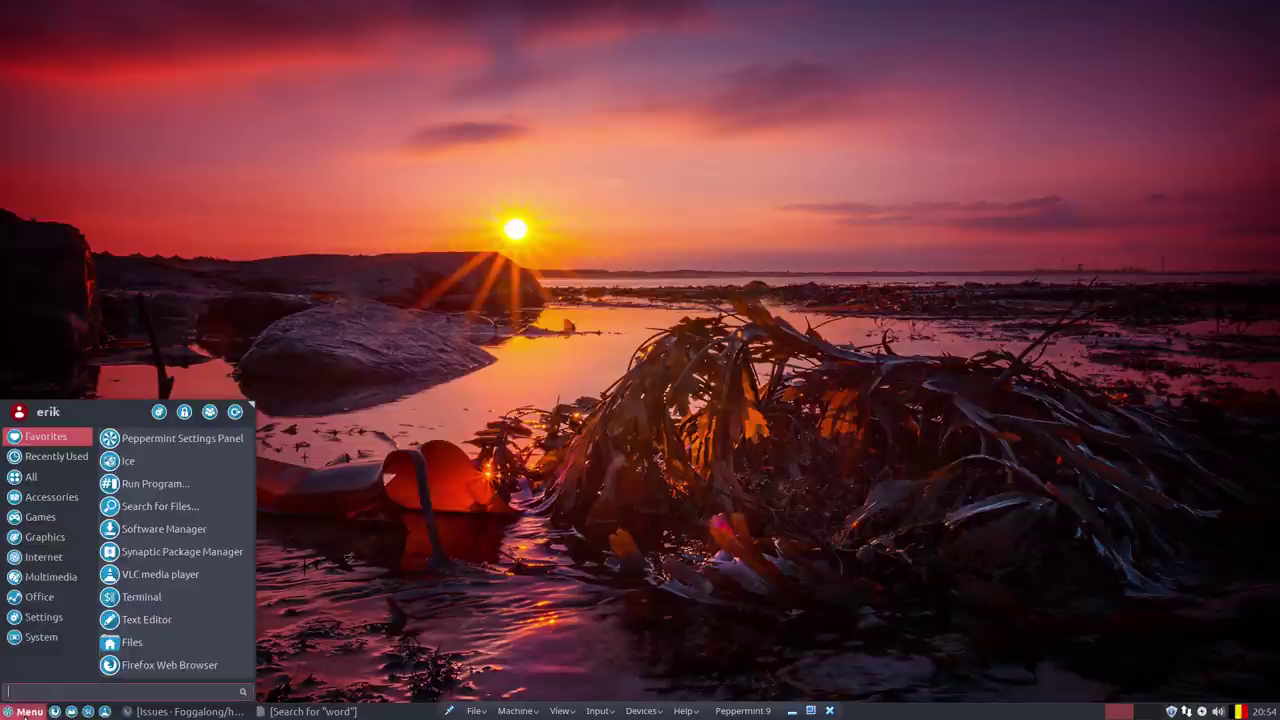
click(42, 637)
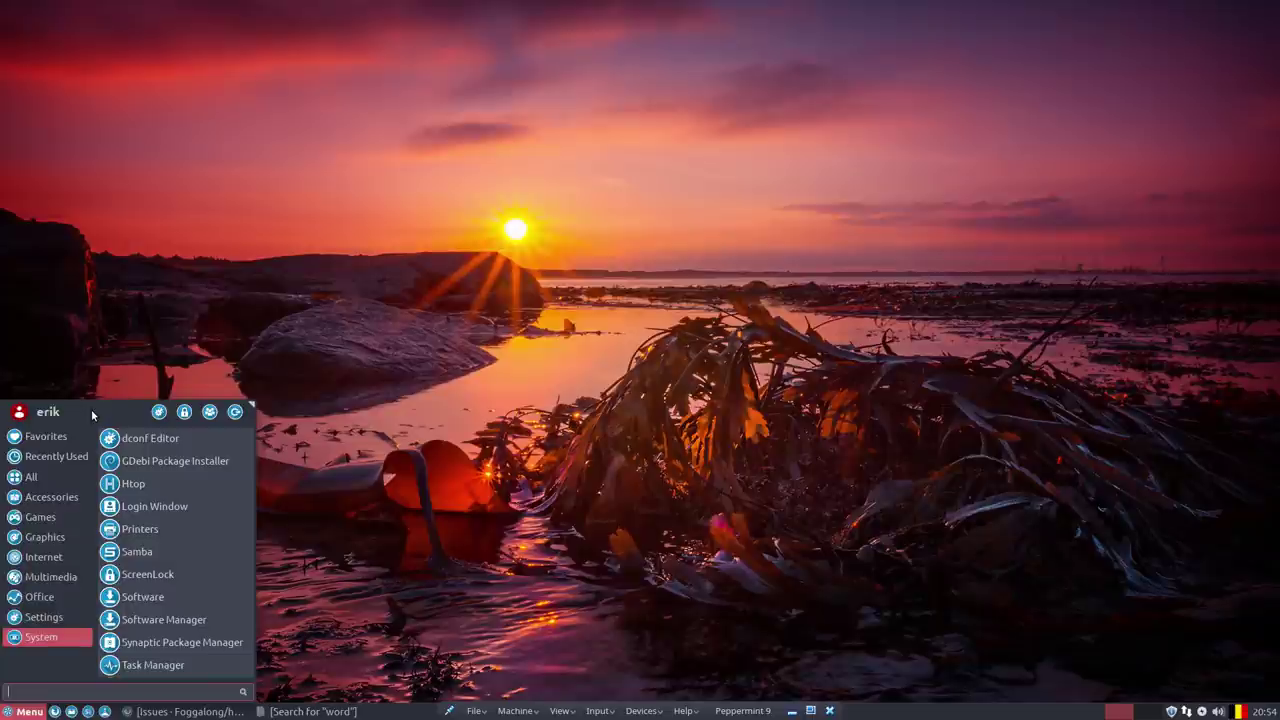
click(392, 365)
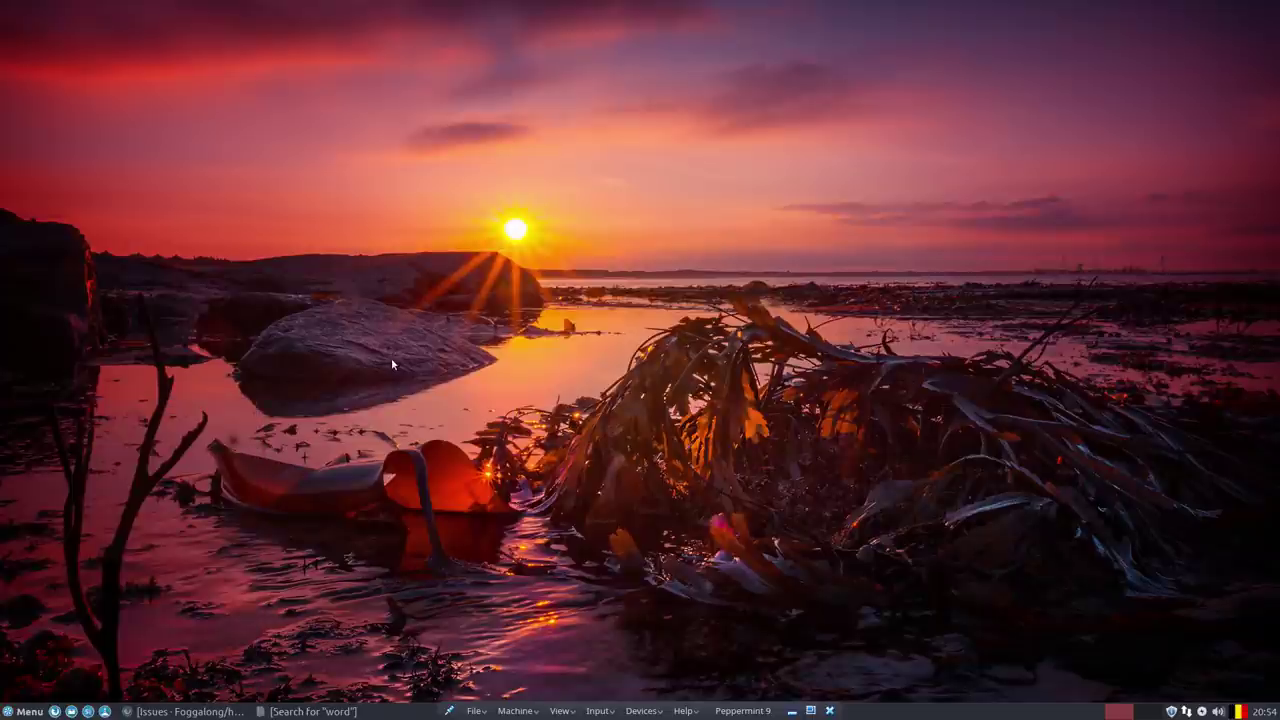
click(22, 712)
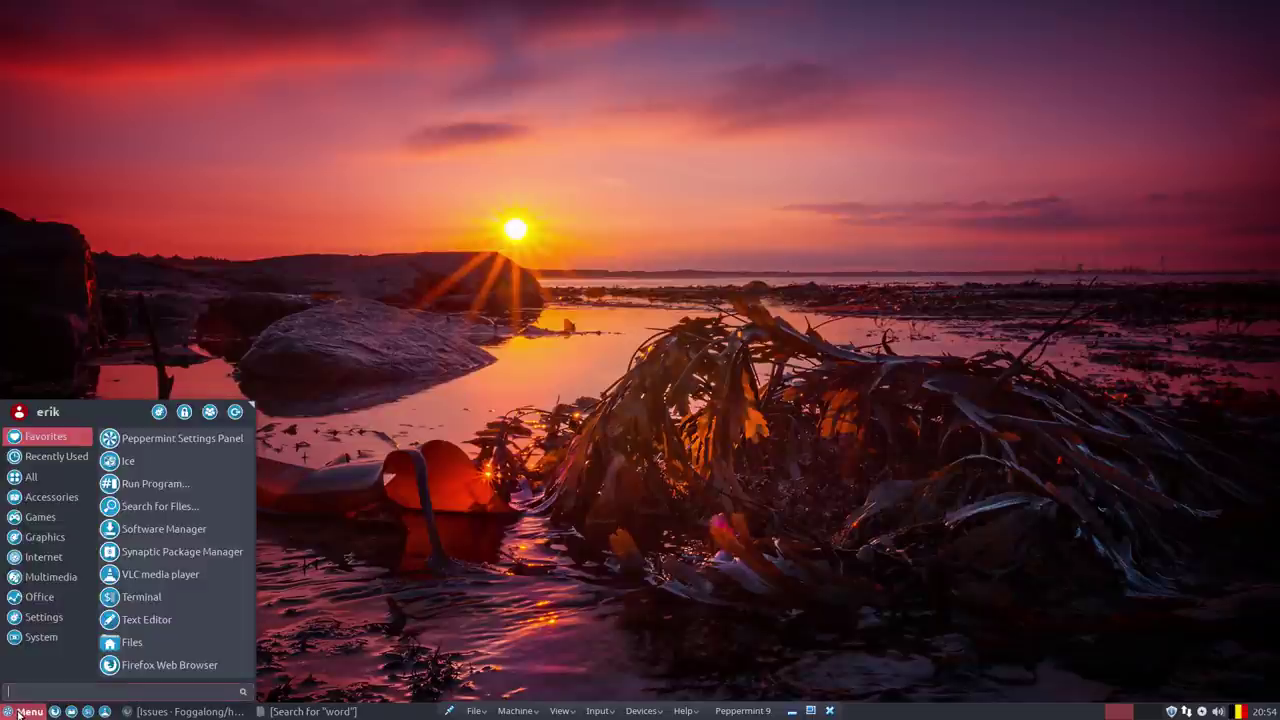
click(34, 643)
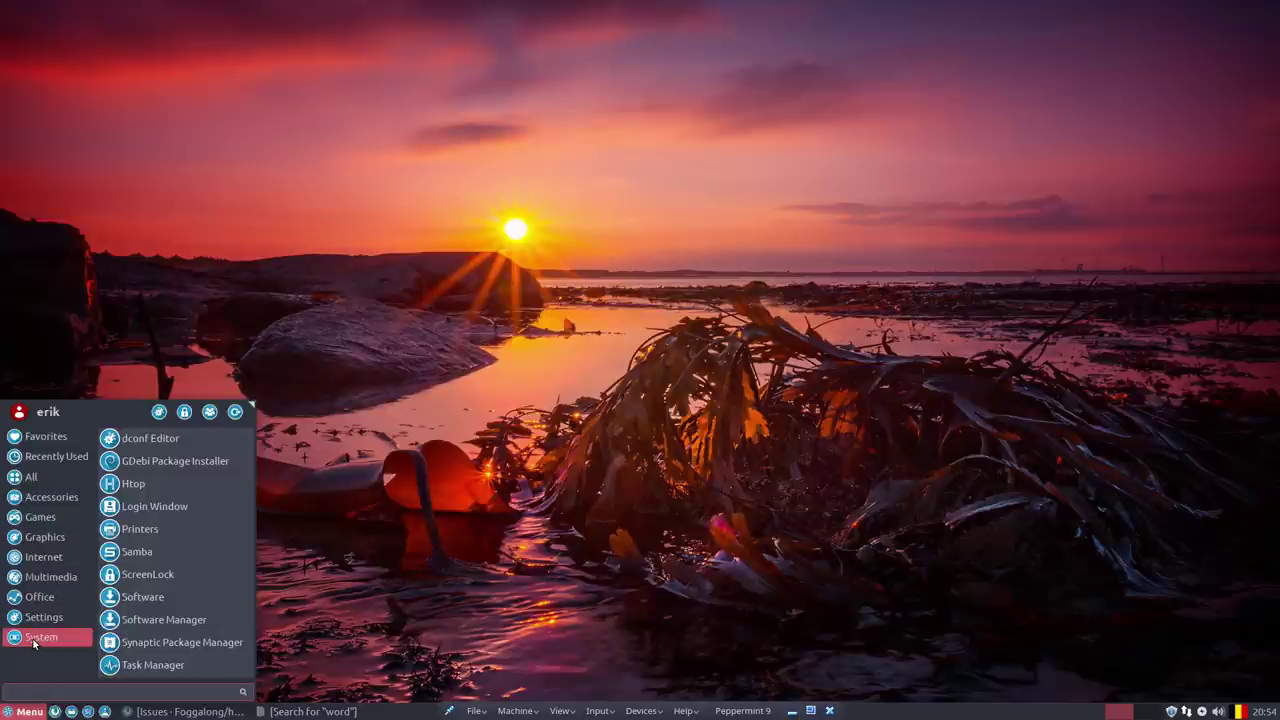
scroll(218, 622, down, 3)
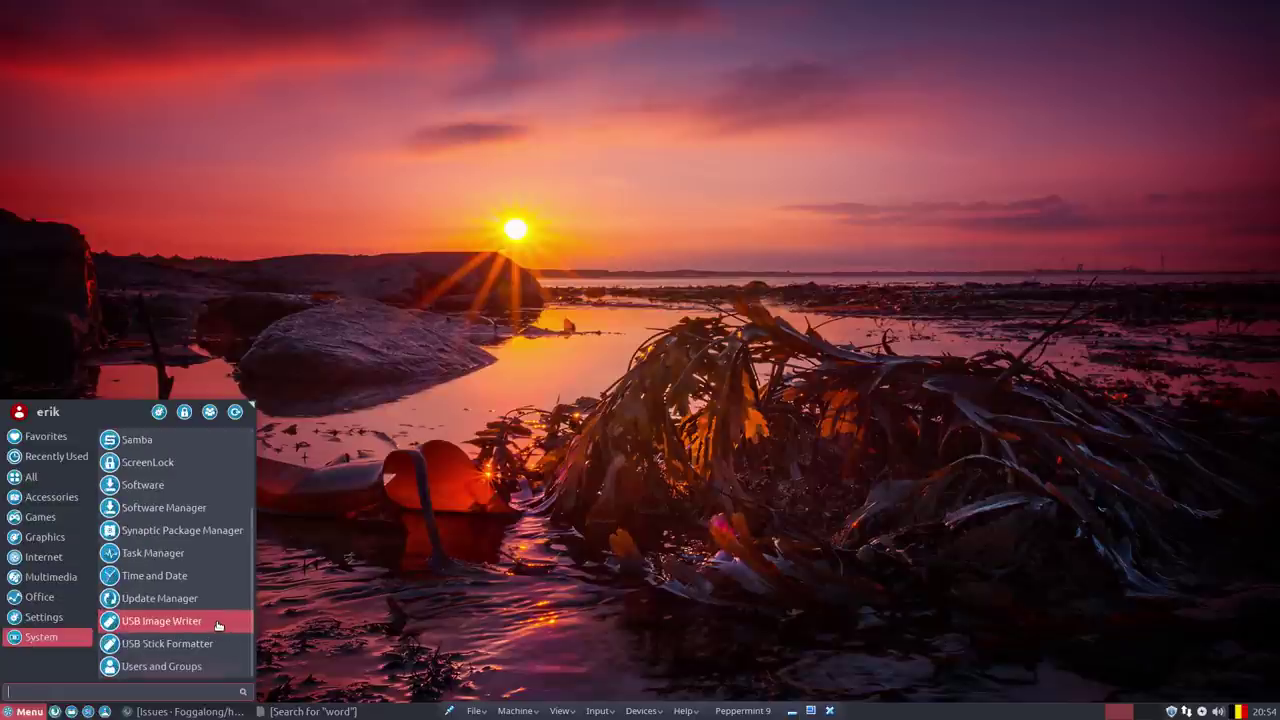
click(57, 622)
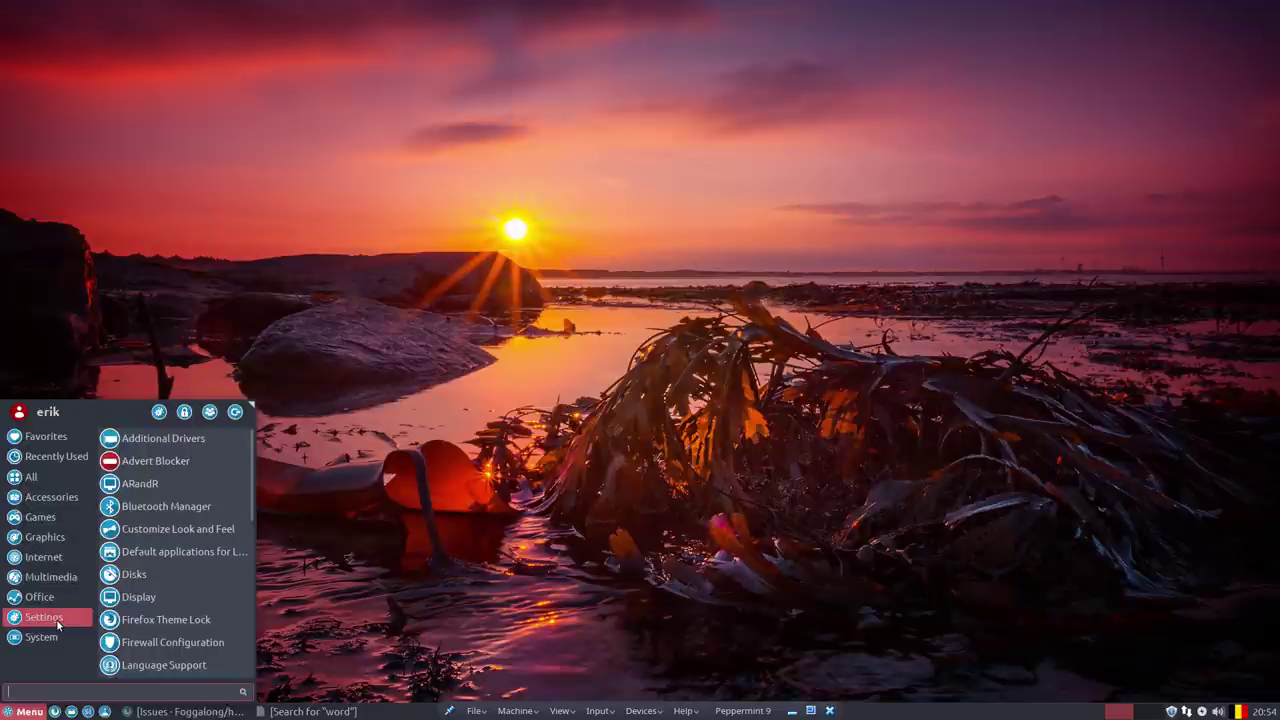
click(48, 603)
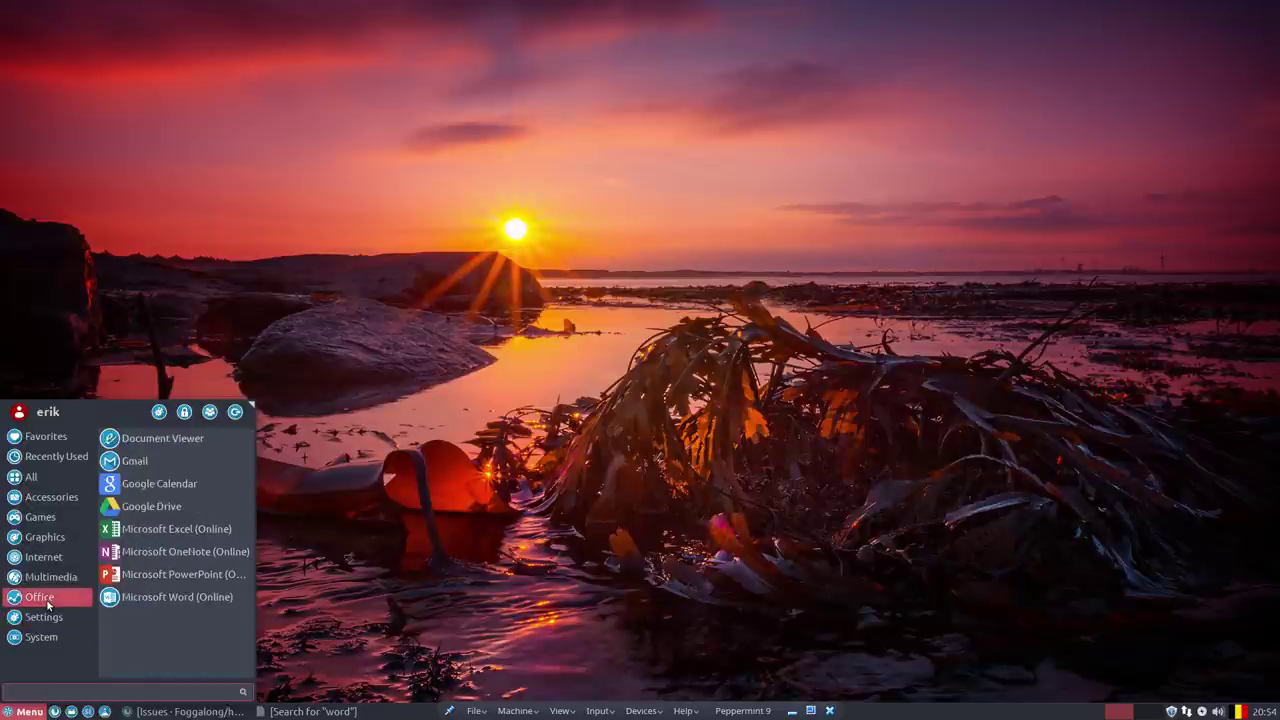
click(50, 578)
click(52, 562)
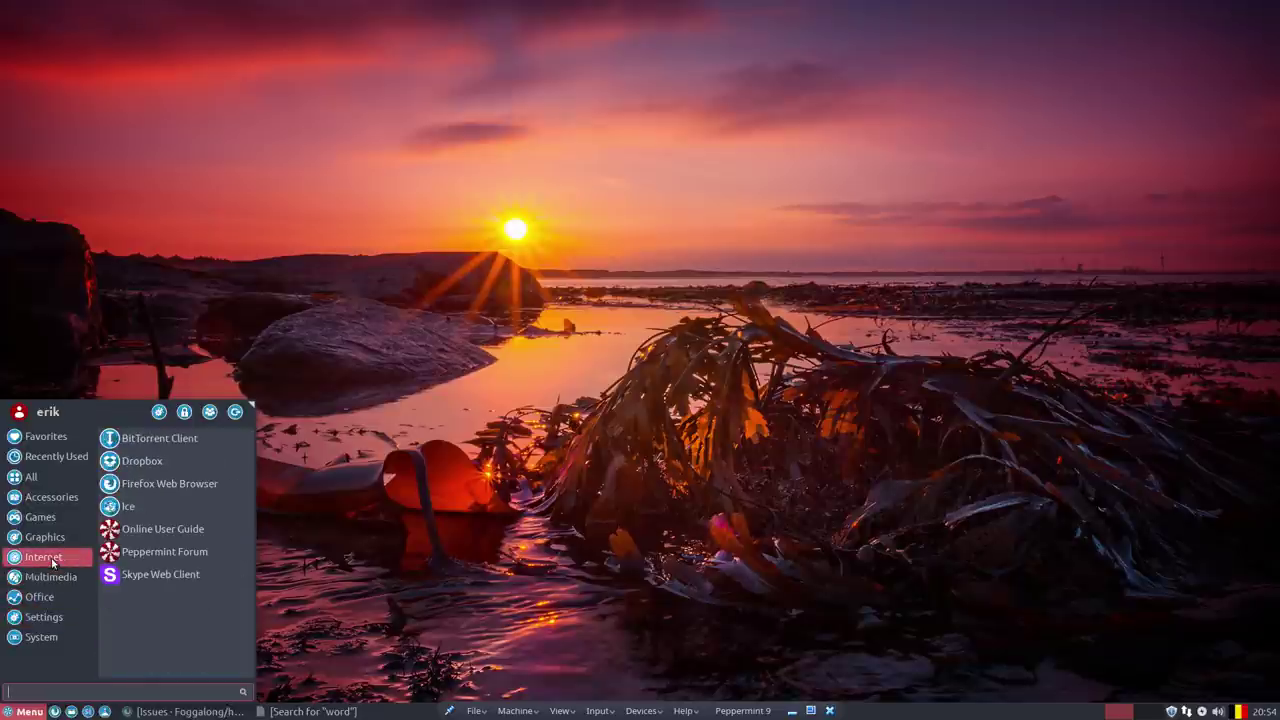
click(558, 449)
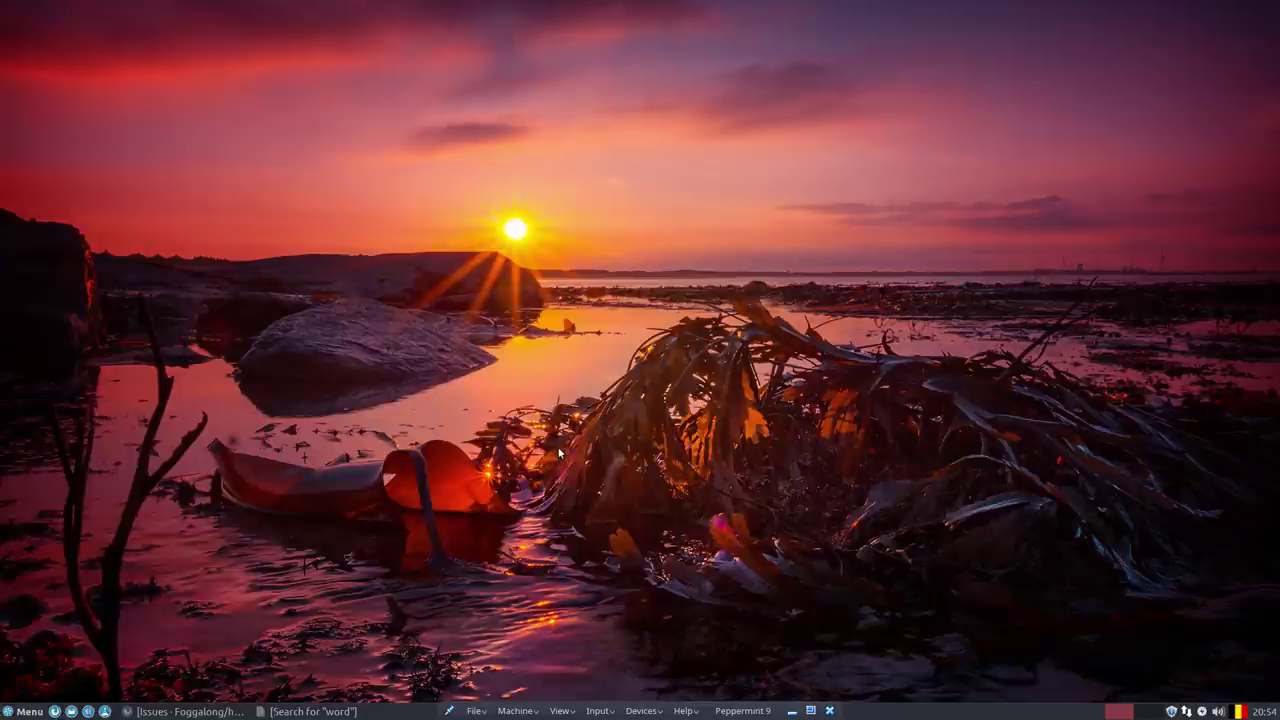